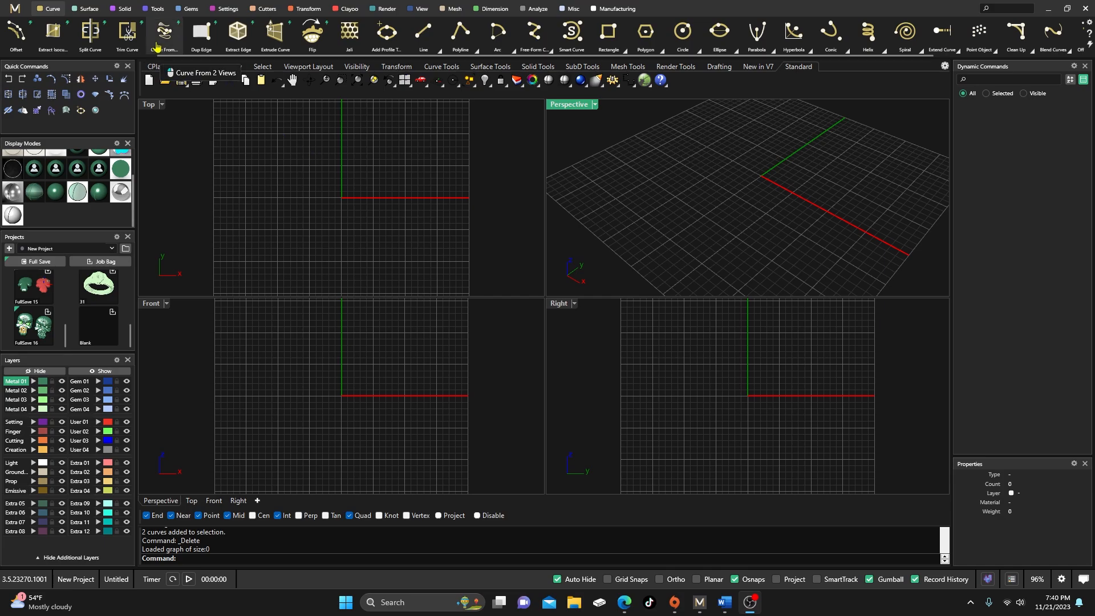
- Create a US size 7 ring rail in millimetres and turn off history recording
left_click(156, 10)
left_click(155, 10)
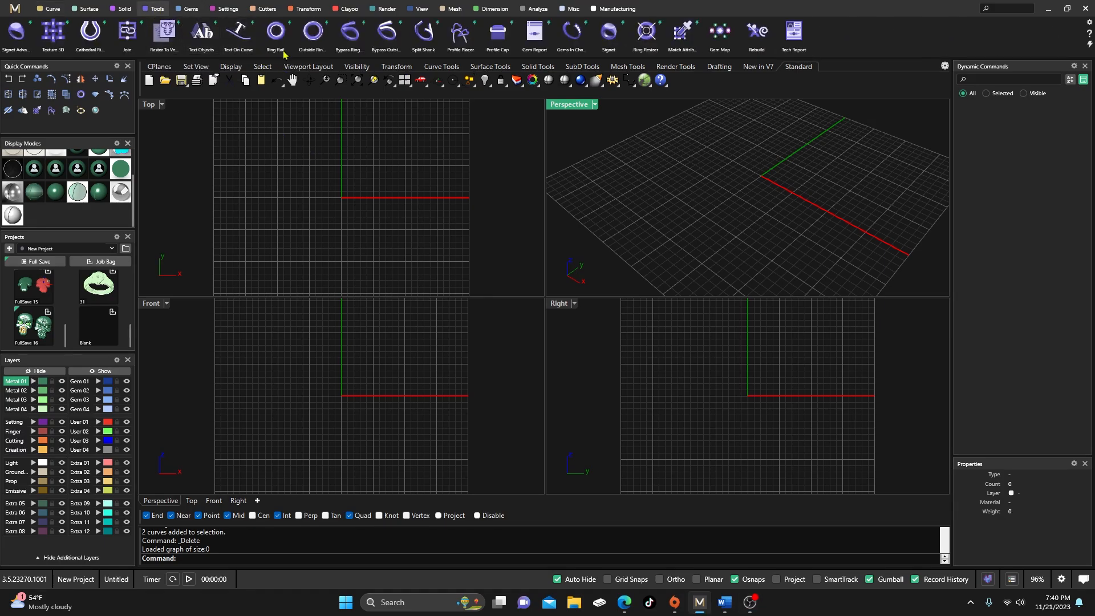
left_click(275, 31)
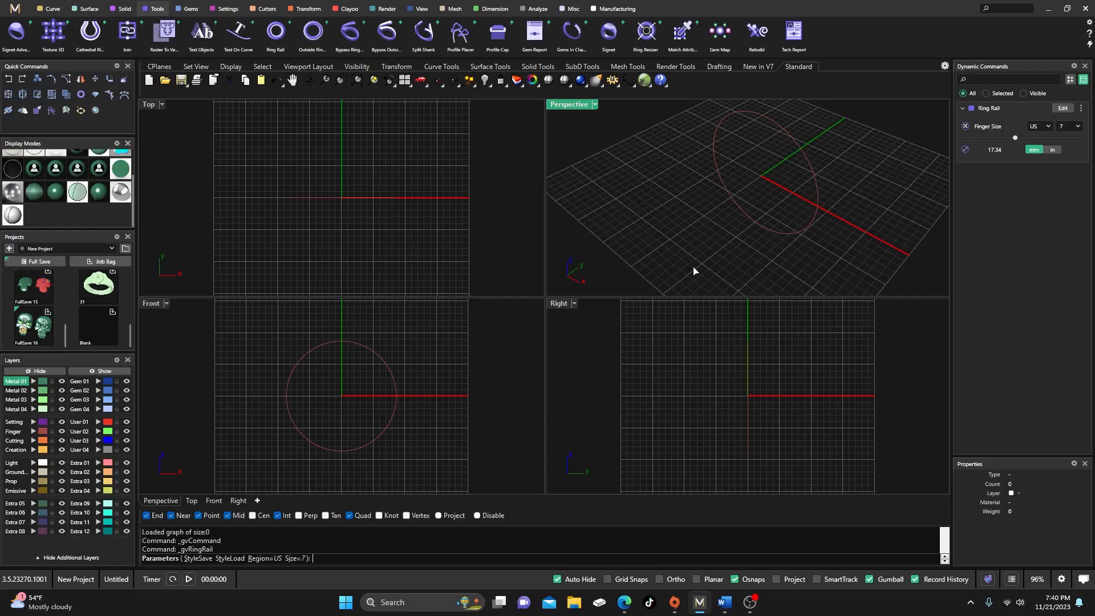
left_click(1039, 126)
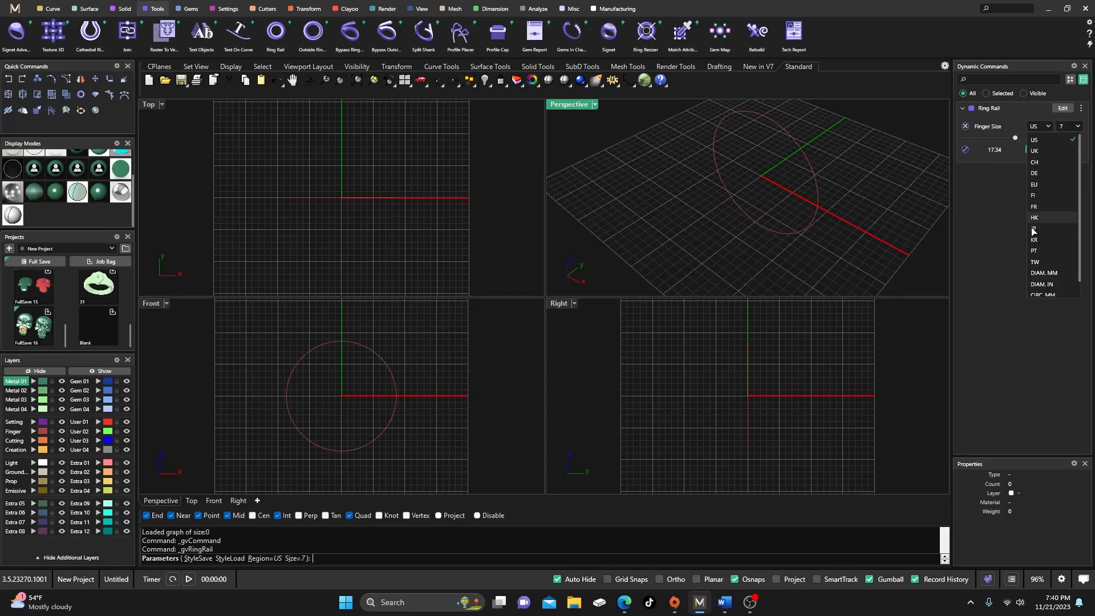
scroll(1035, 288, "down", 1)
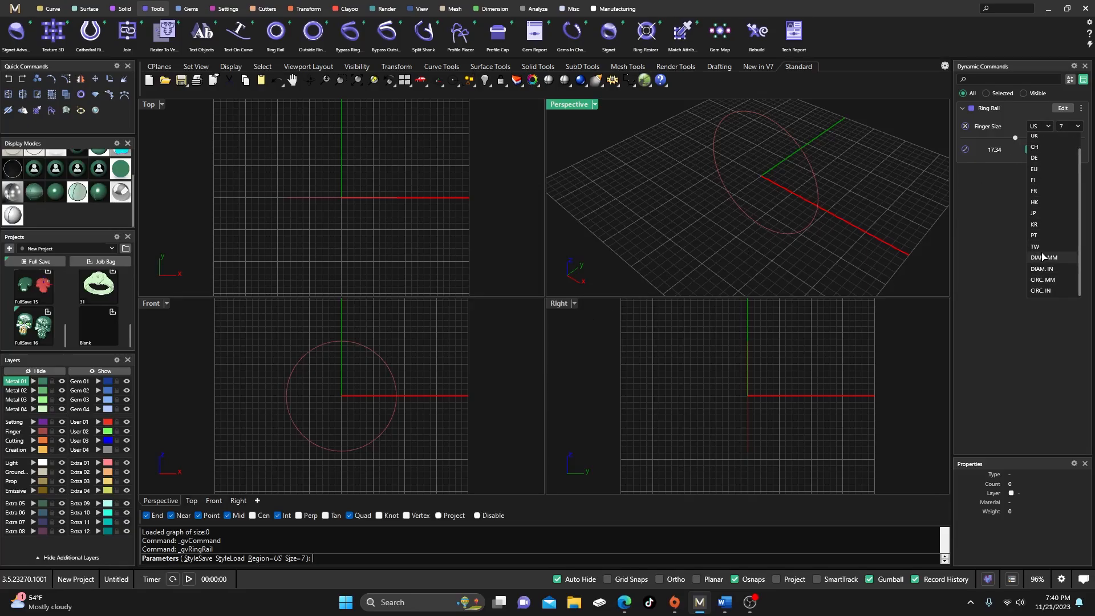
left_click(643, 239)
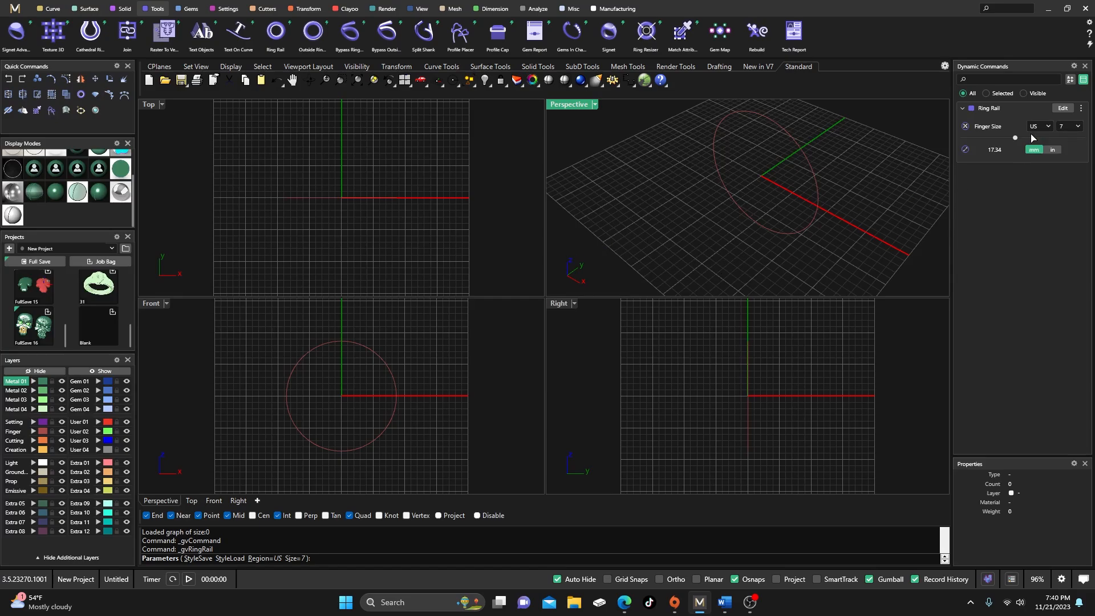
scroll(354, 376, "down", 2)
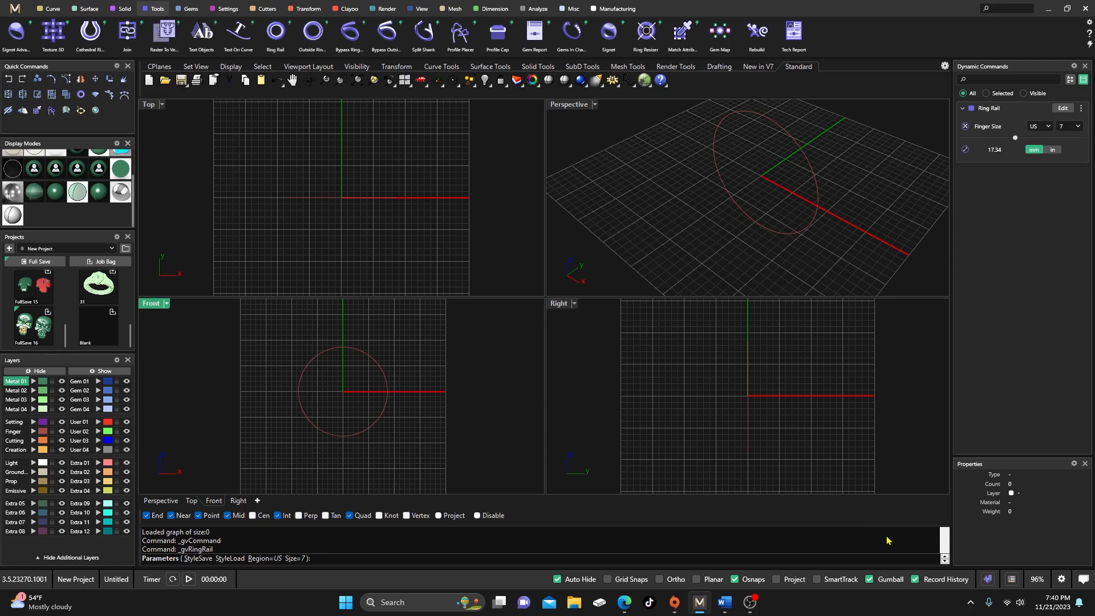
left_click(915, 579)
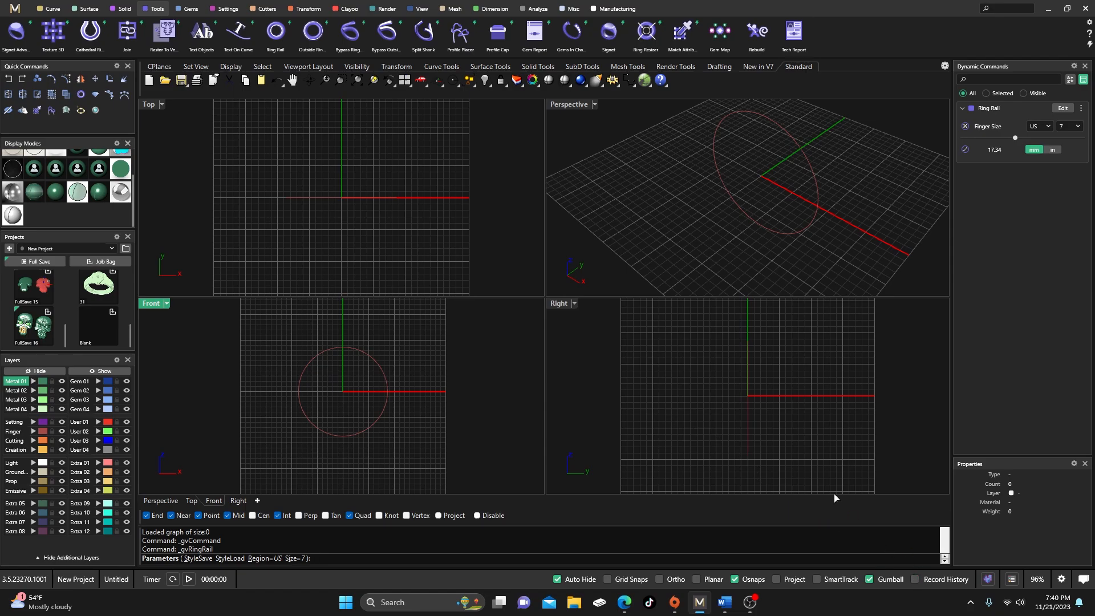
key("Return")
- Copy the ring rail in place and assign one of the coincident curves to layer User 01
left_click(378, 365)
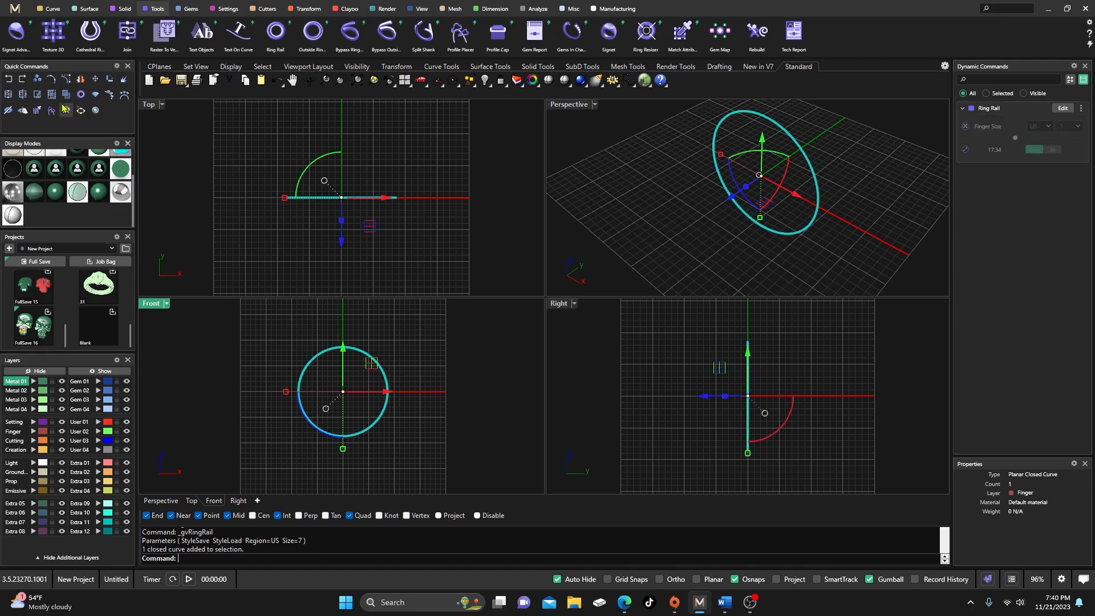
left_click(37, 79)
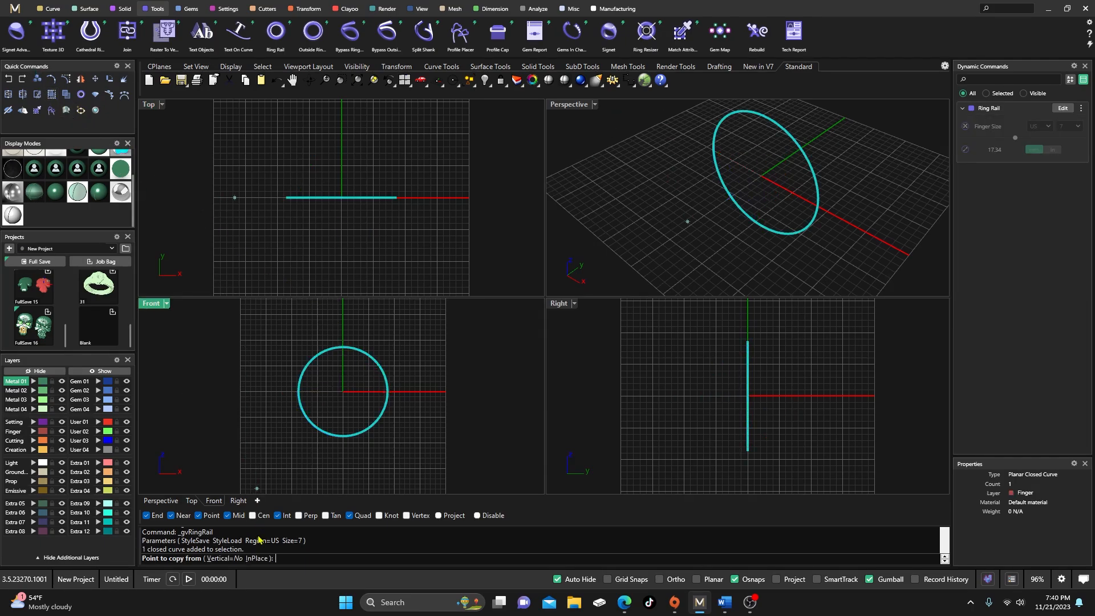
left_click(264, 558)
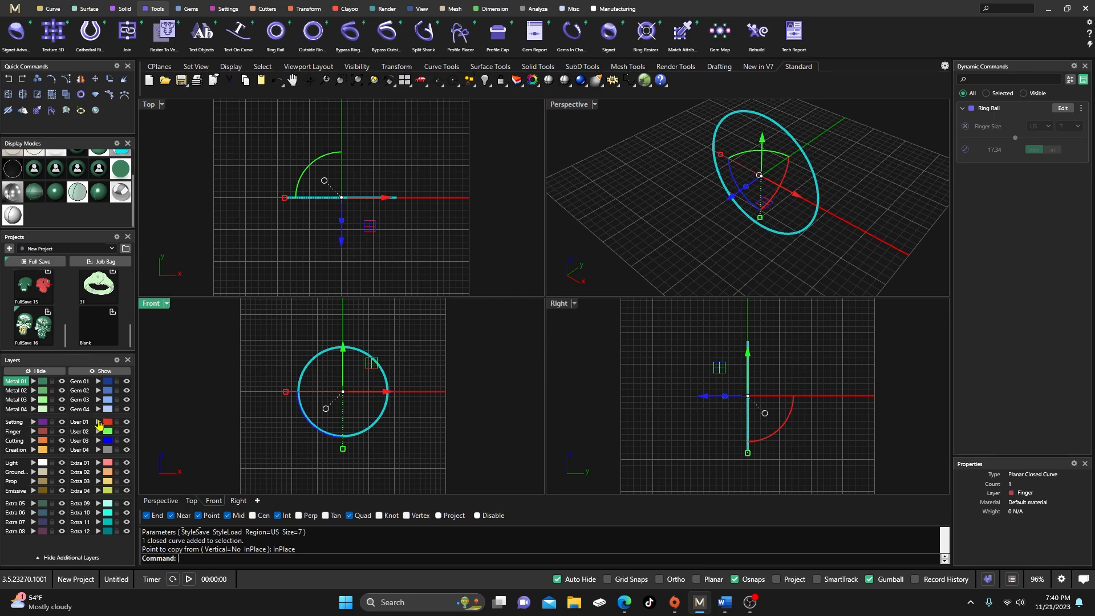
left_click(99, 423)
left_click(216, 402)
- Try to scale up the User 01 ring rail uniformly about its centre, undoing each attempt
left_click(359, 354)
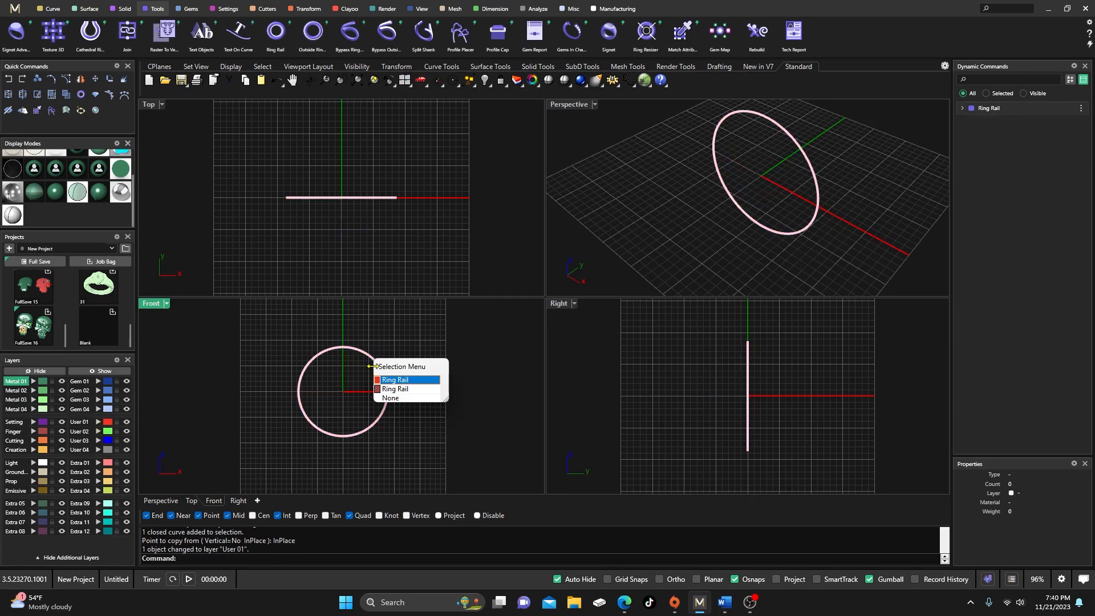
left_click(383, 380)
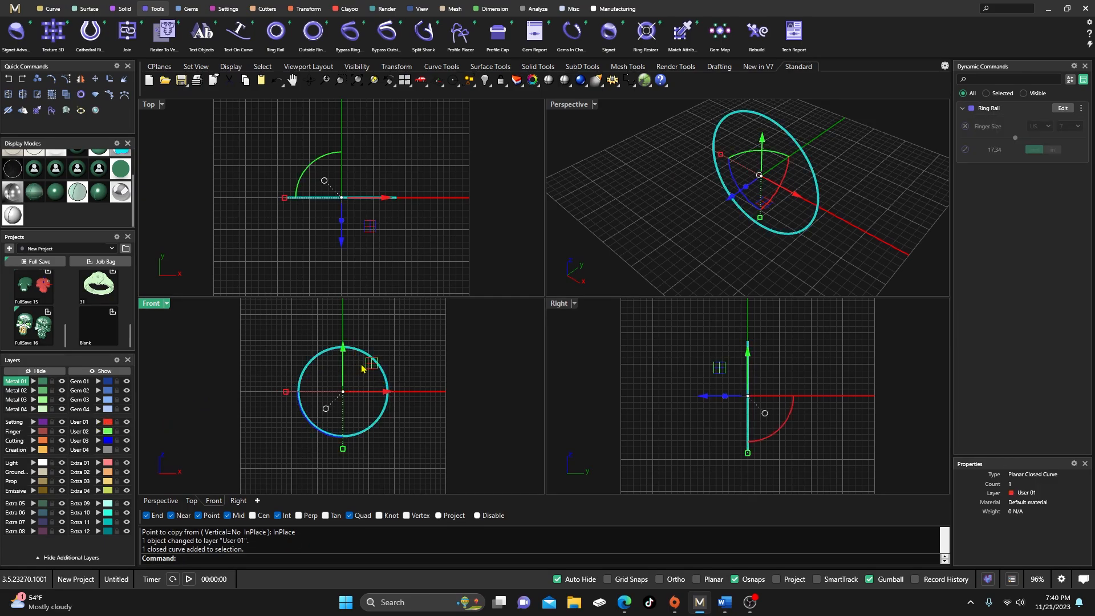
left_click_drag(371, 366, 376, 366)
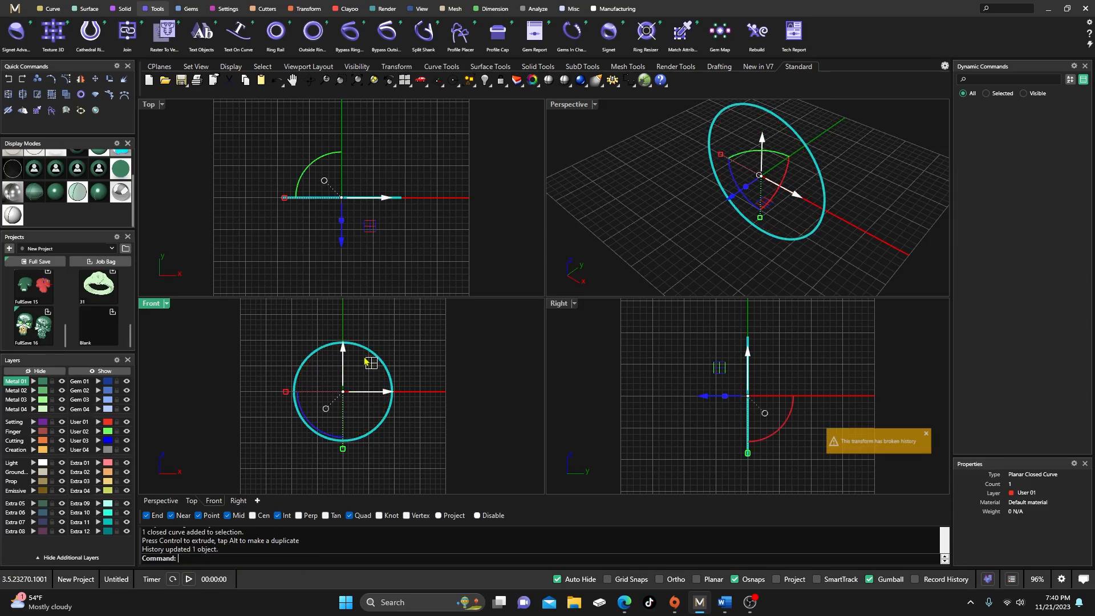
left_click(10, 79)
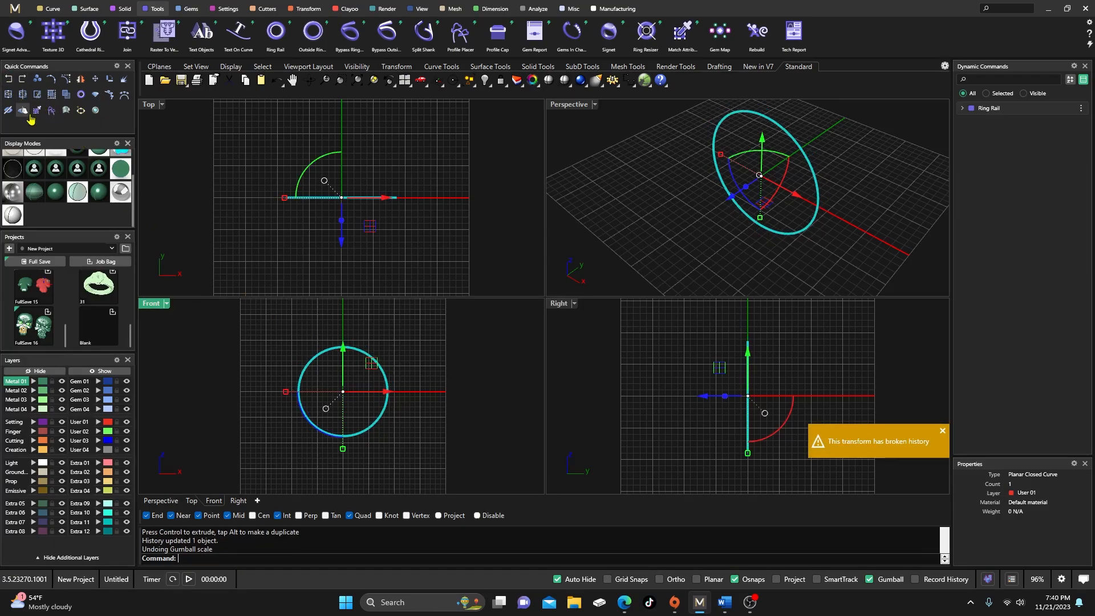
left_click(369, 362)
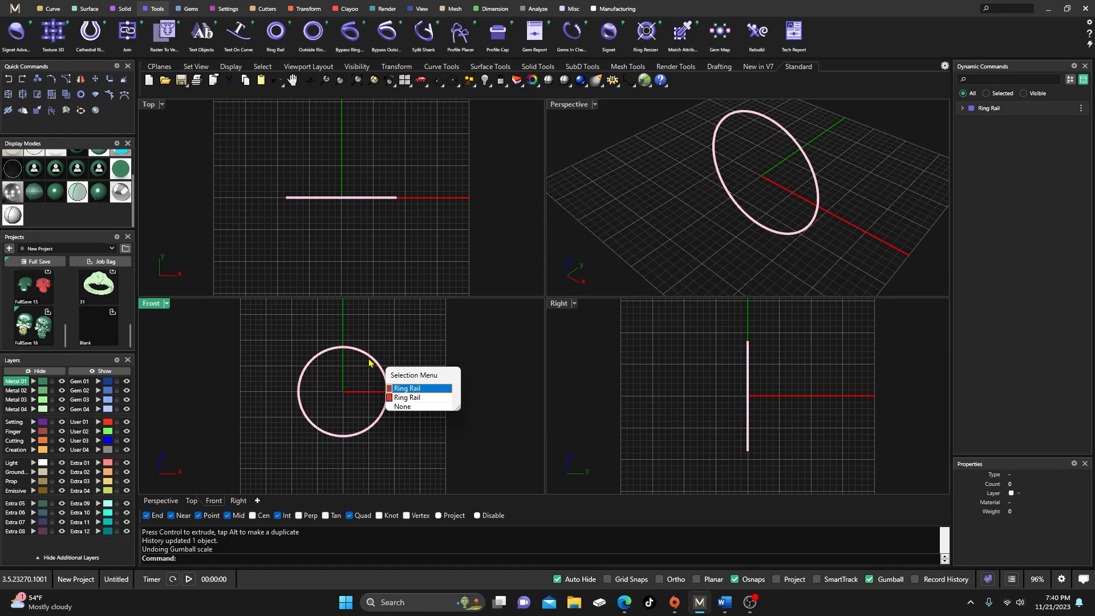
left_click(401, 398)
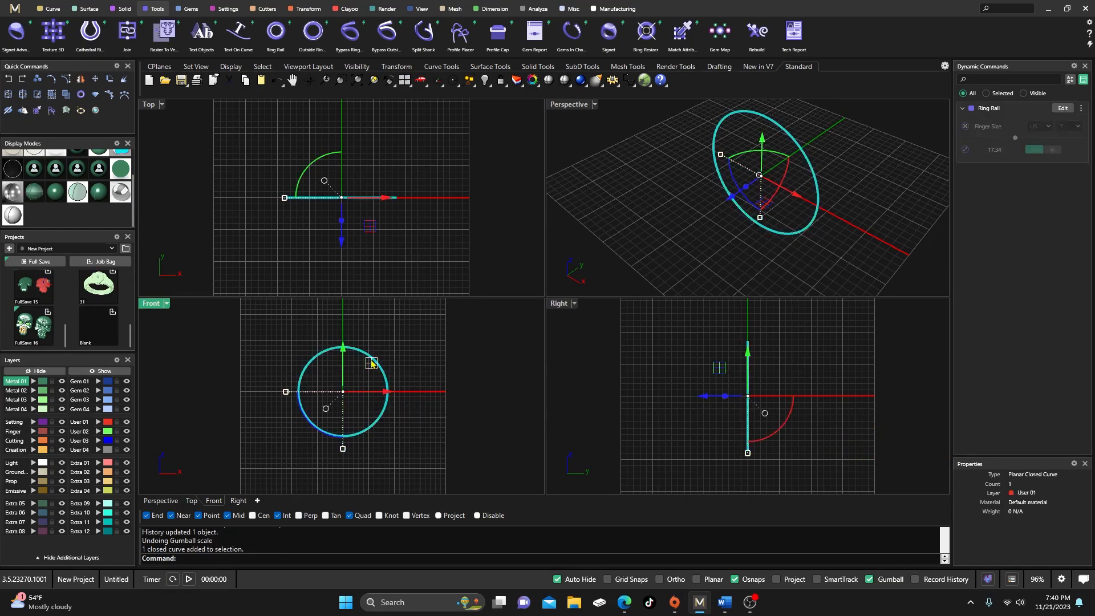
left_click_drag(372, 363, 377, 363)
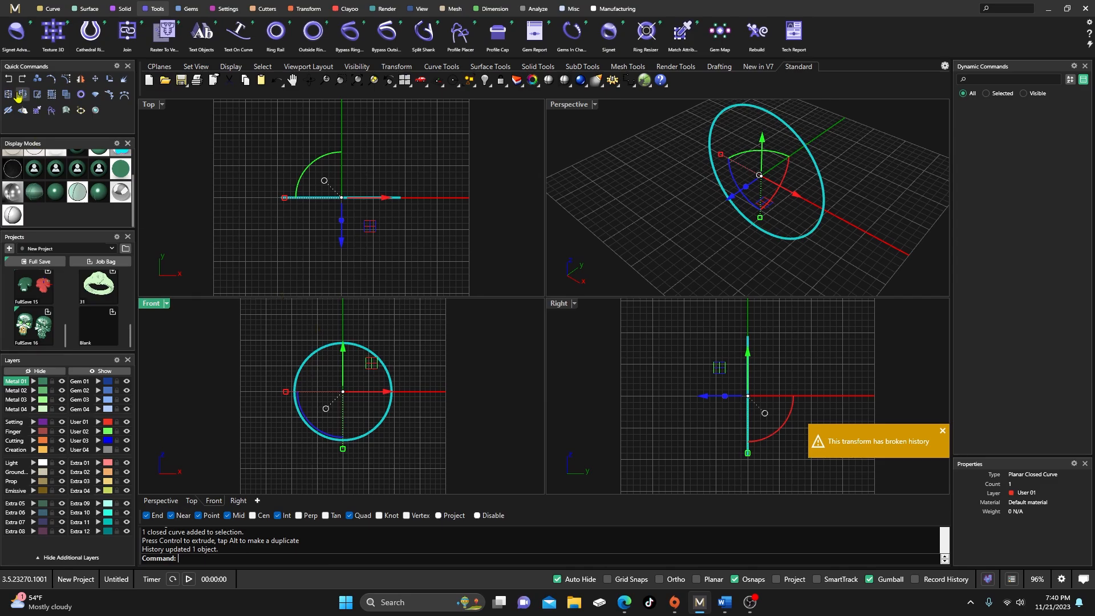
left_click(9, 79)
left_click(394, 324)
- Scale up the Finger-layer ring rail uniformly to form a slightly larger concentric rail, and toggle history recording
left_click(390, 374)
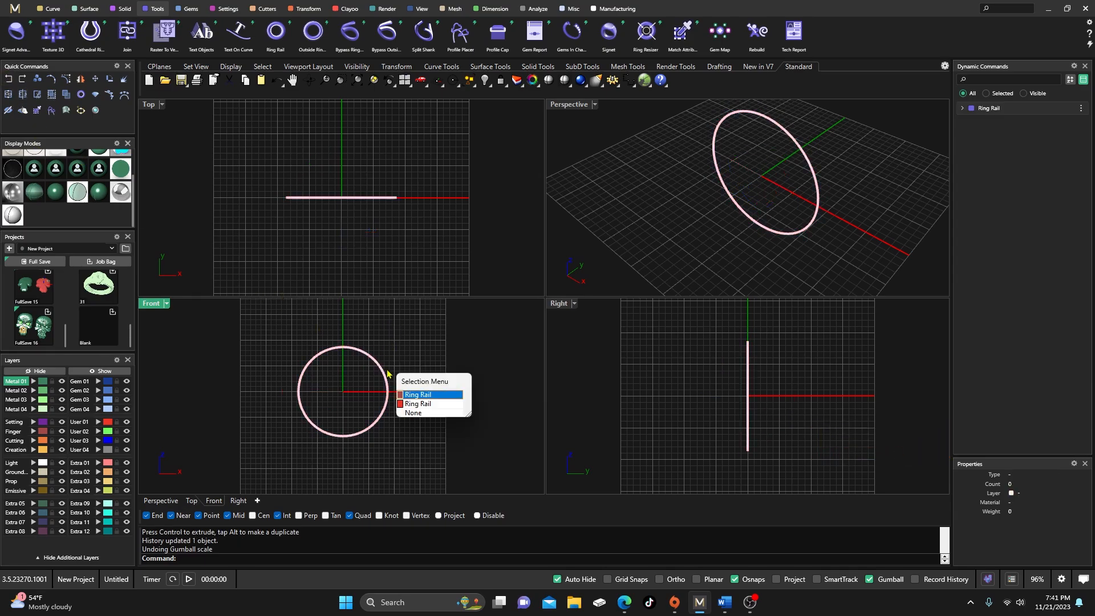
left_click(408, 396)
left_click_drag(372, 363, 377, 365)
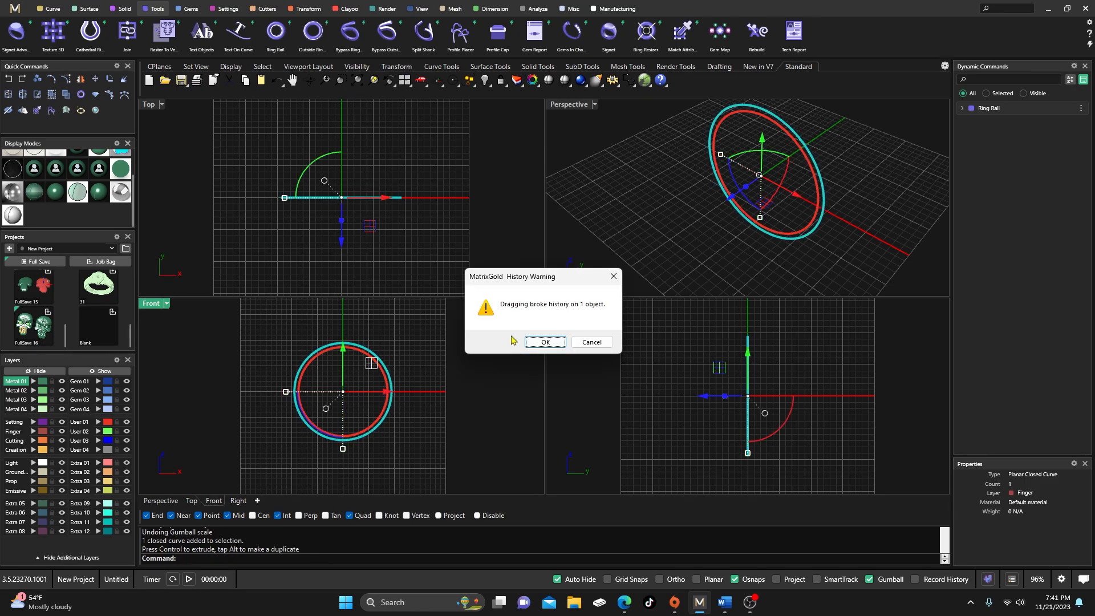
left_click(542, 342)
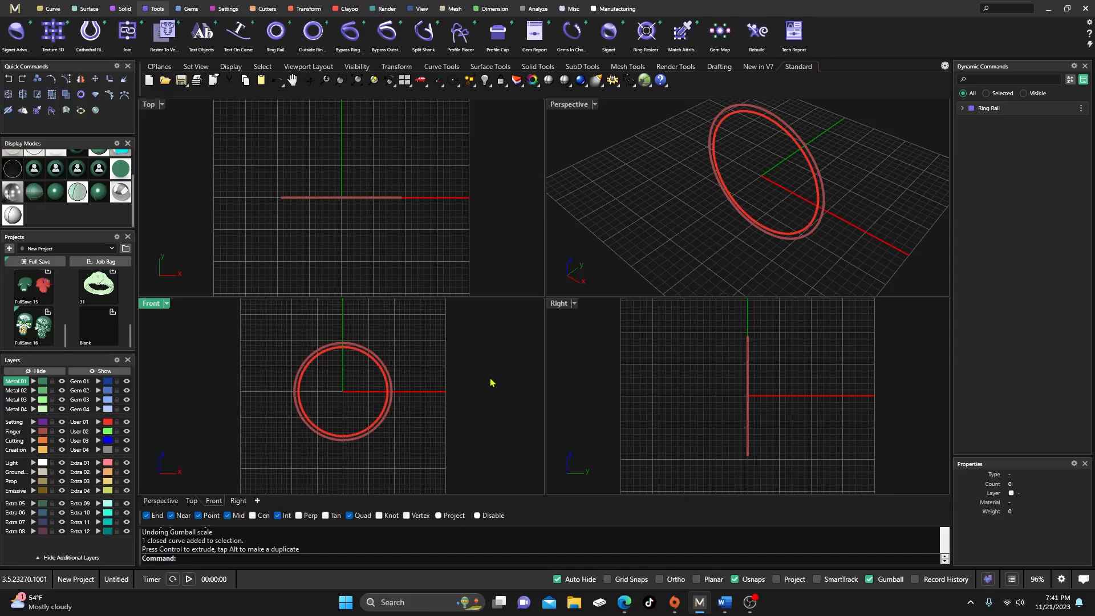
left_click(916, 579)
- Swap the rails' layers, assigning the inner rail to Finger and the outer rail to User 01
scroll(368, 351, "up", 4)
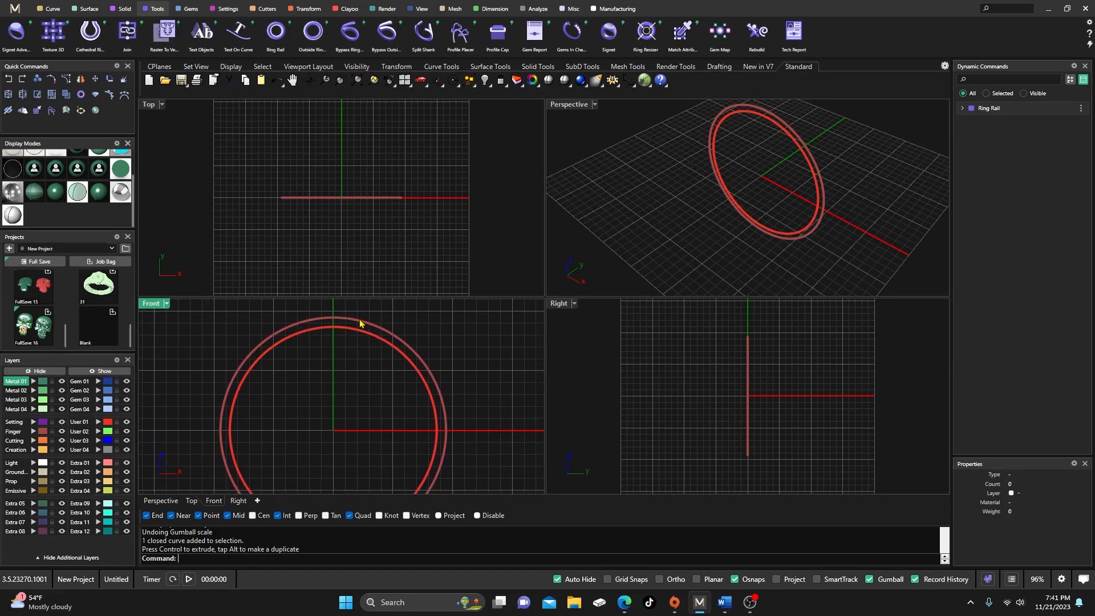
scroll(336, 331, "up", 2)
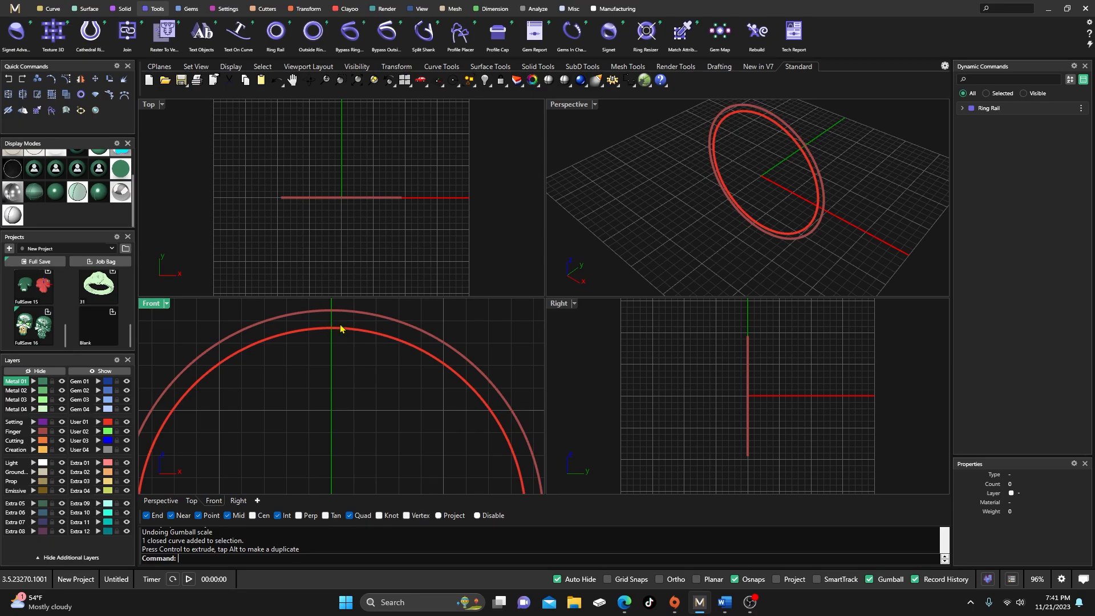
left_click(337, 335)
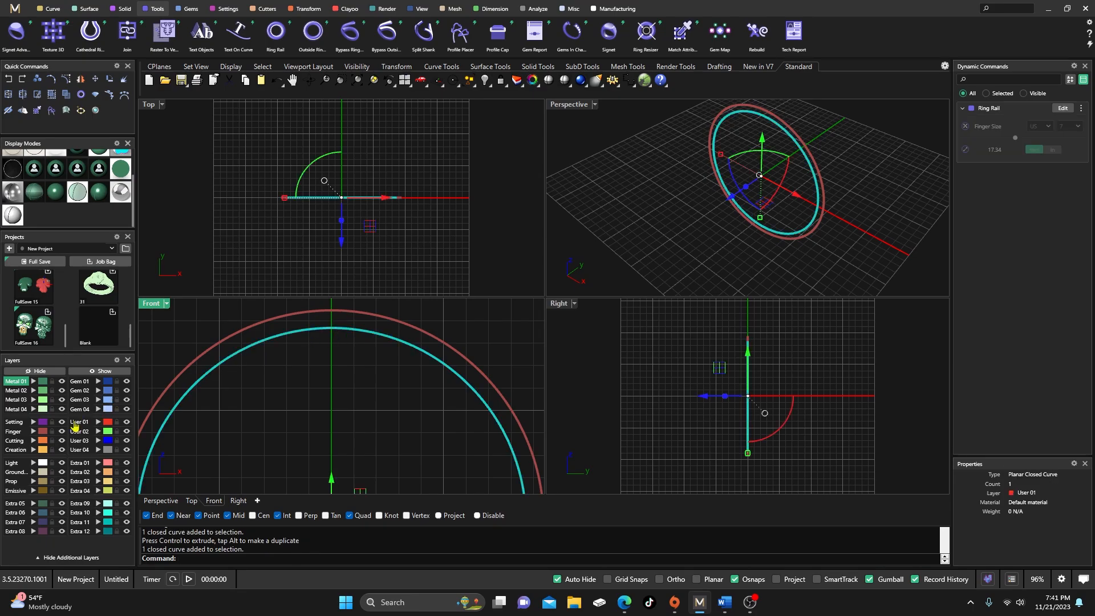
left_click(32, 432)
left_click(203, 423)
left_click(191, 368)
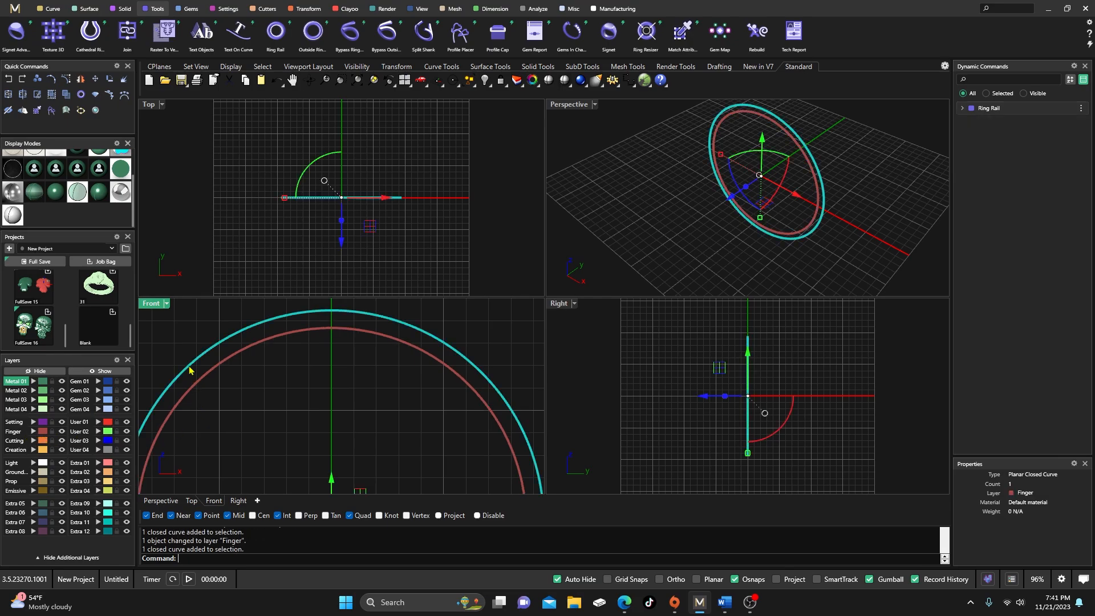
left_click(98, 422)
left_click(276, 384)
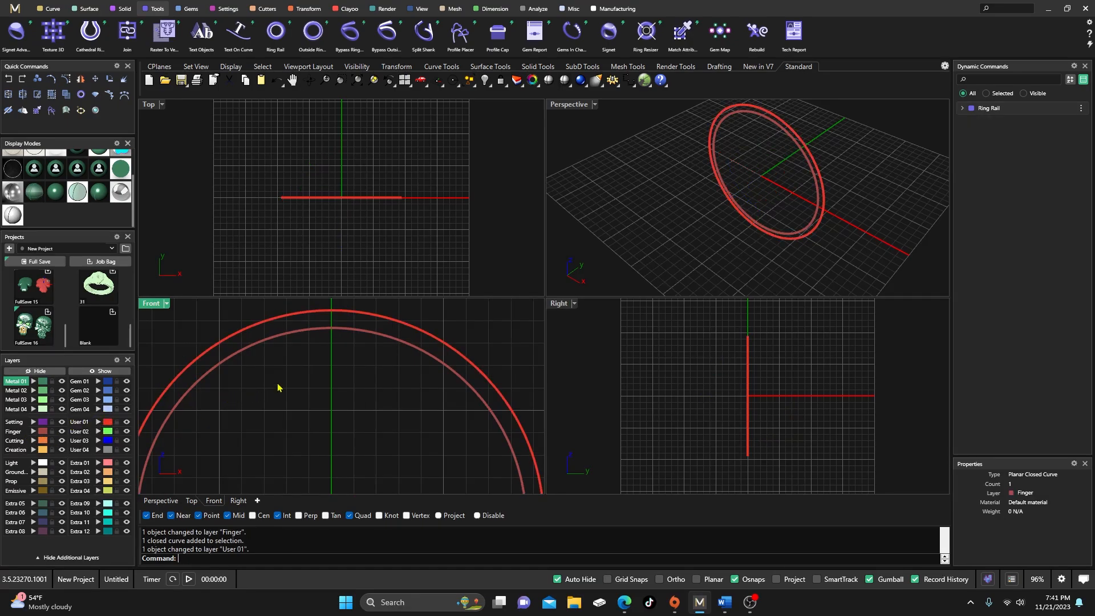
- Apply Text On Curve to the outer rail, using the couple's first names in capitals joined by AND
scroll(349, 327, "down", 3)
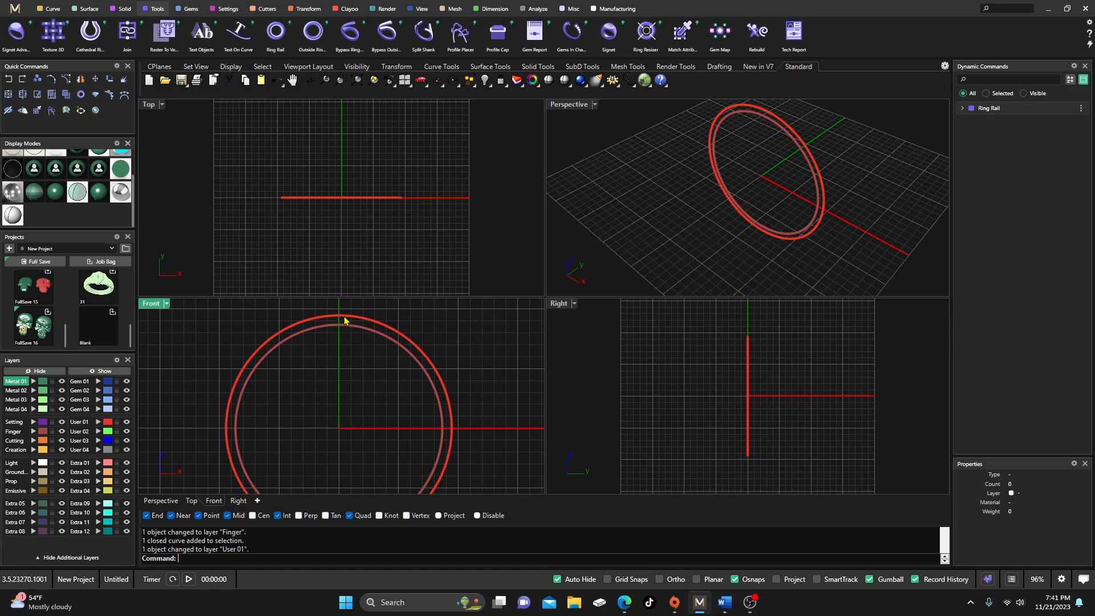
left_click(345, 320)
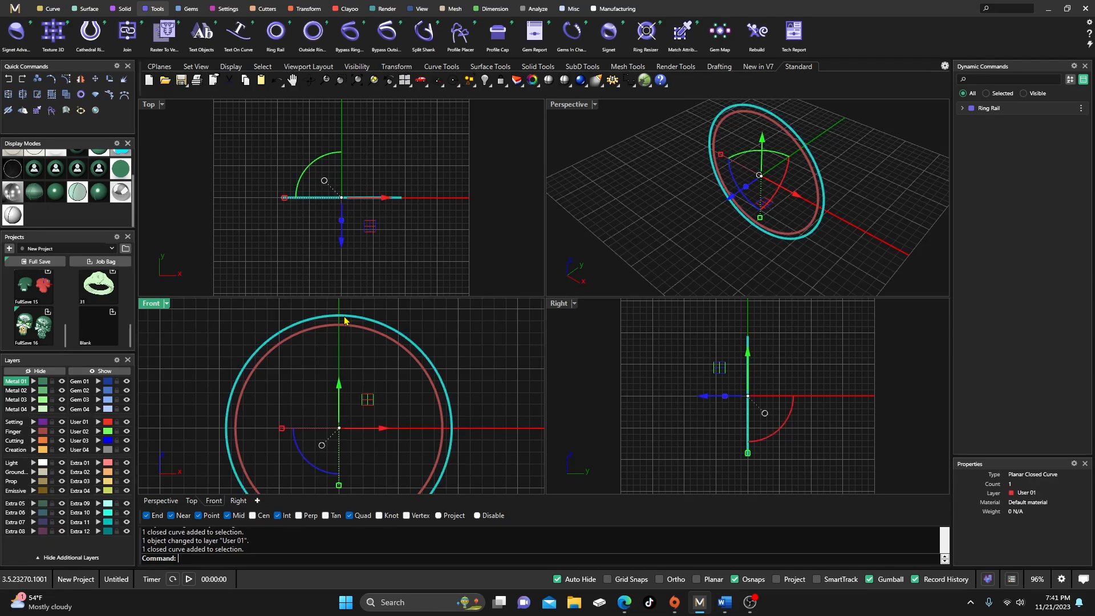
left_click(242, 38)
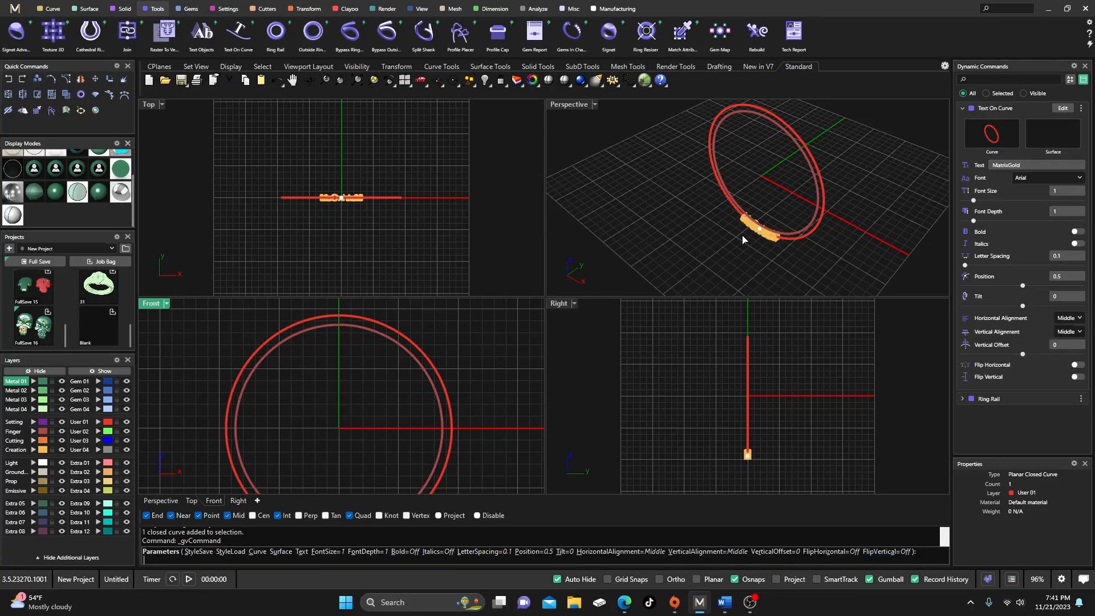
scroll(743, 239, "up", 5)
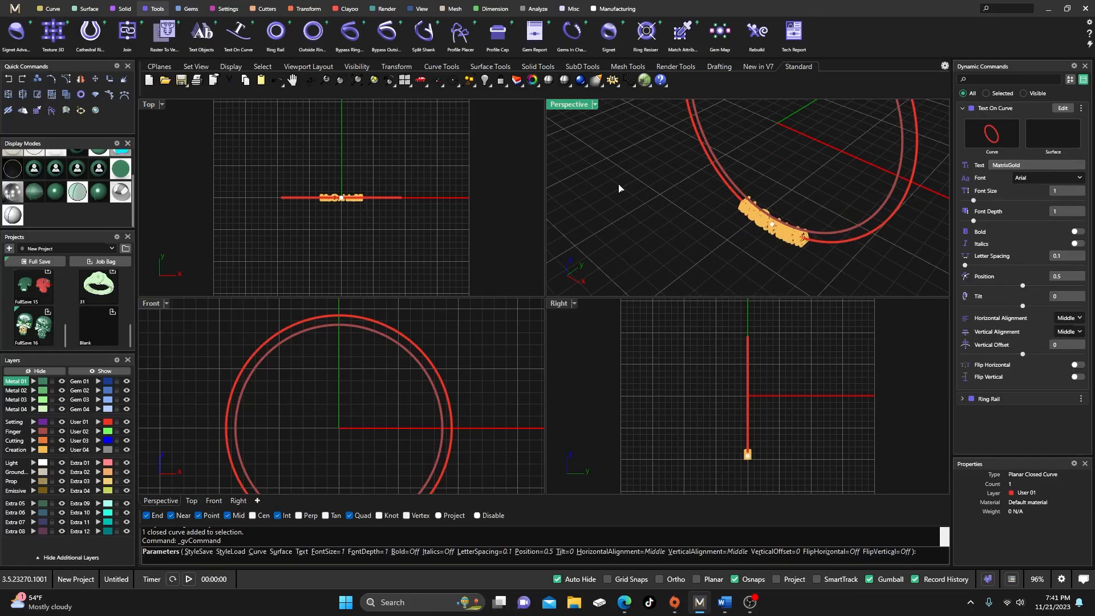
right_click_drag(619, 188, 648, 191)
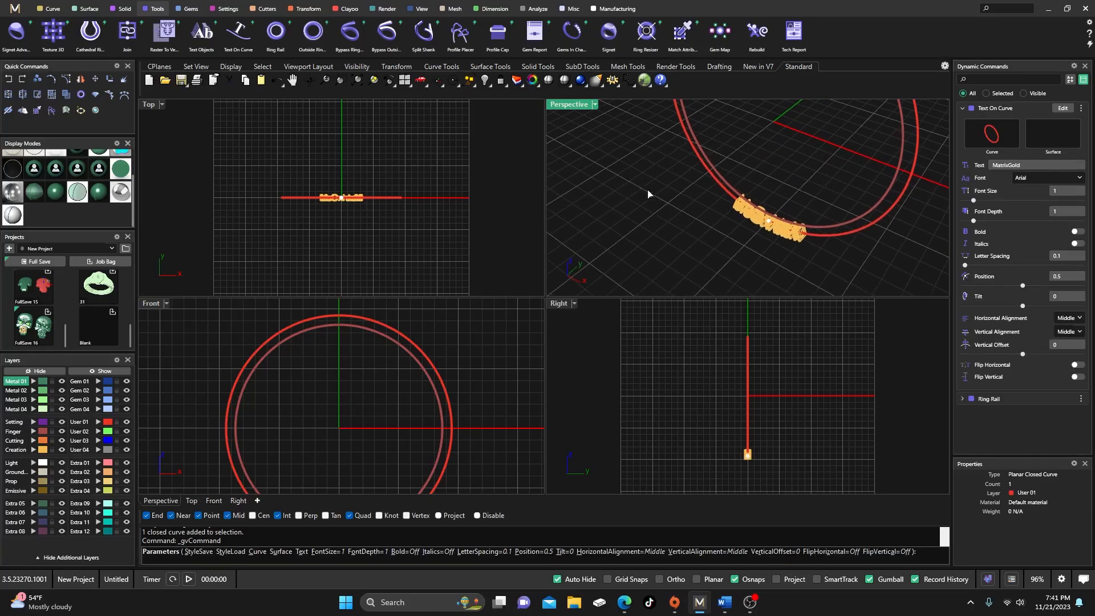
left_click(1019, 166)
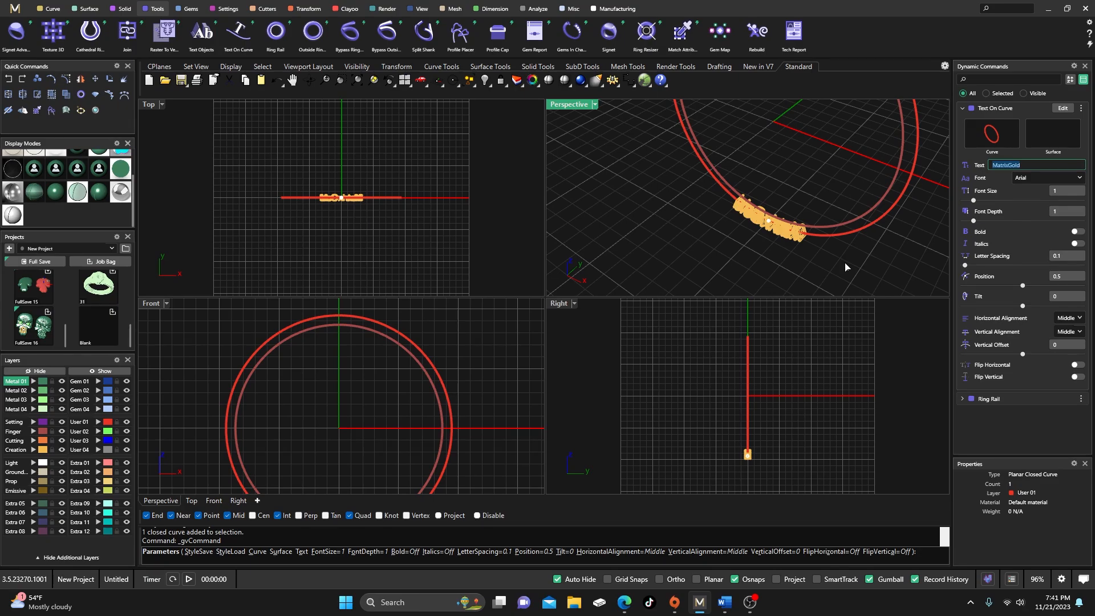
type("LAUREN AND LEVAR")
key("Return")
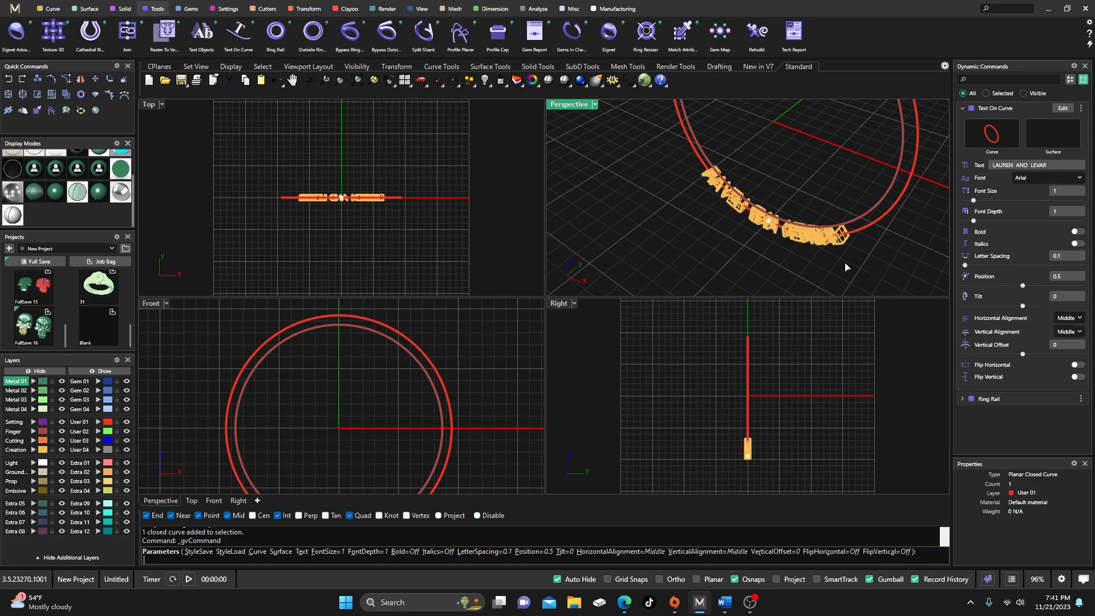
scroll(758, 232, "up", 8)
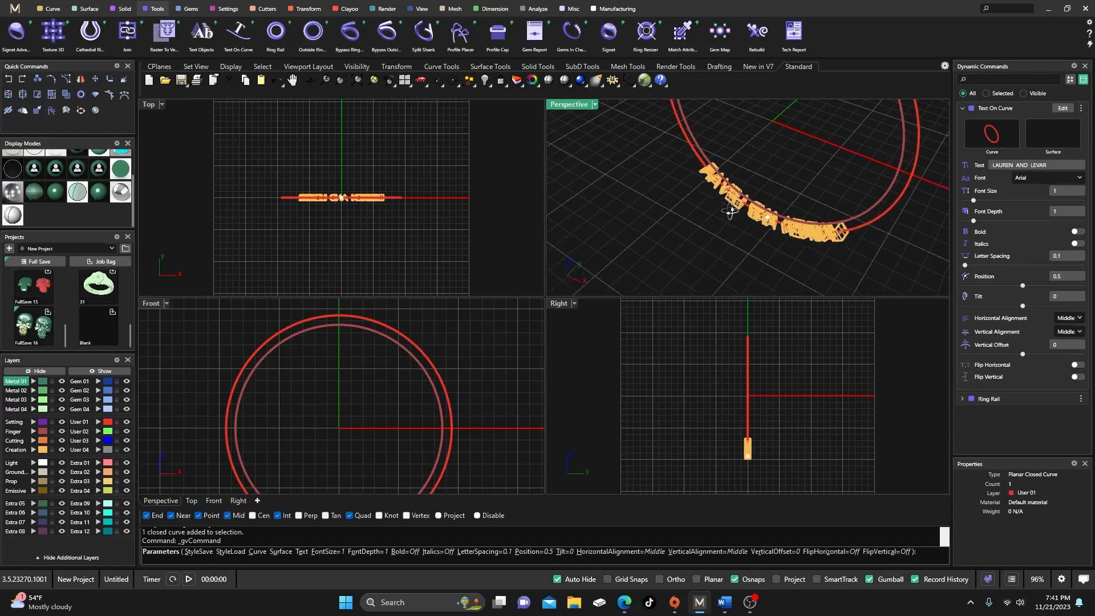
scroll(737, 211, "down", 6)
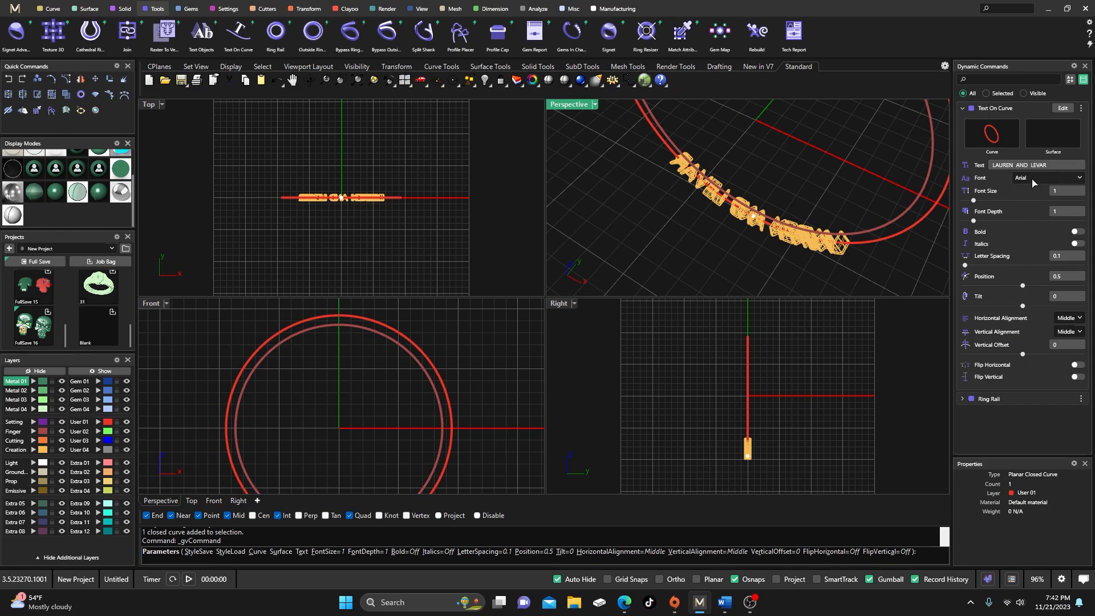
left_click(1066, 178)
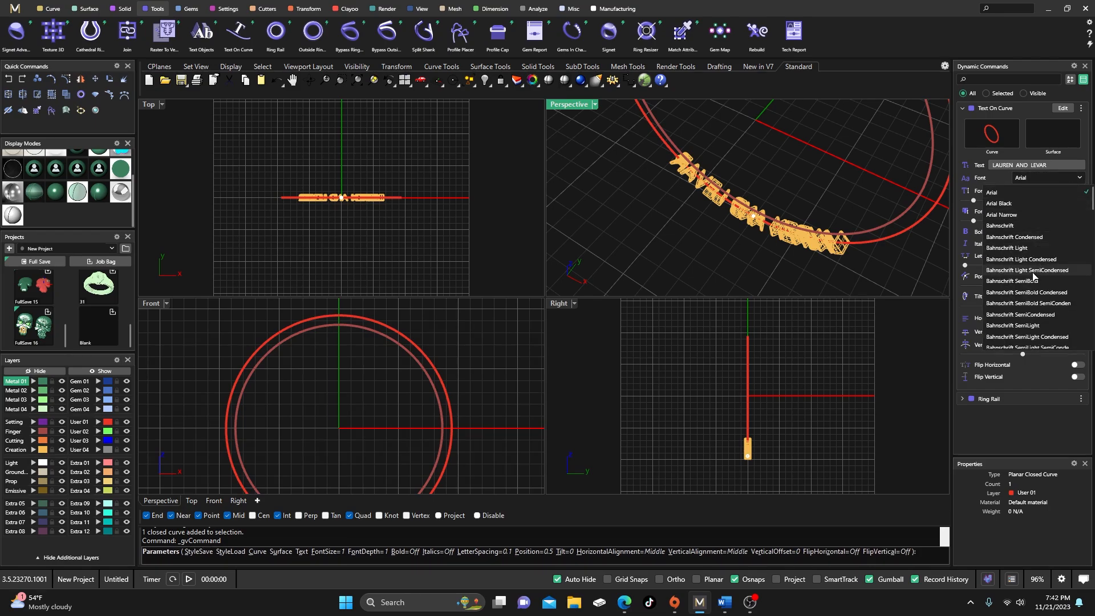
scroll(1028, 275, "down", 5)
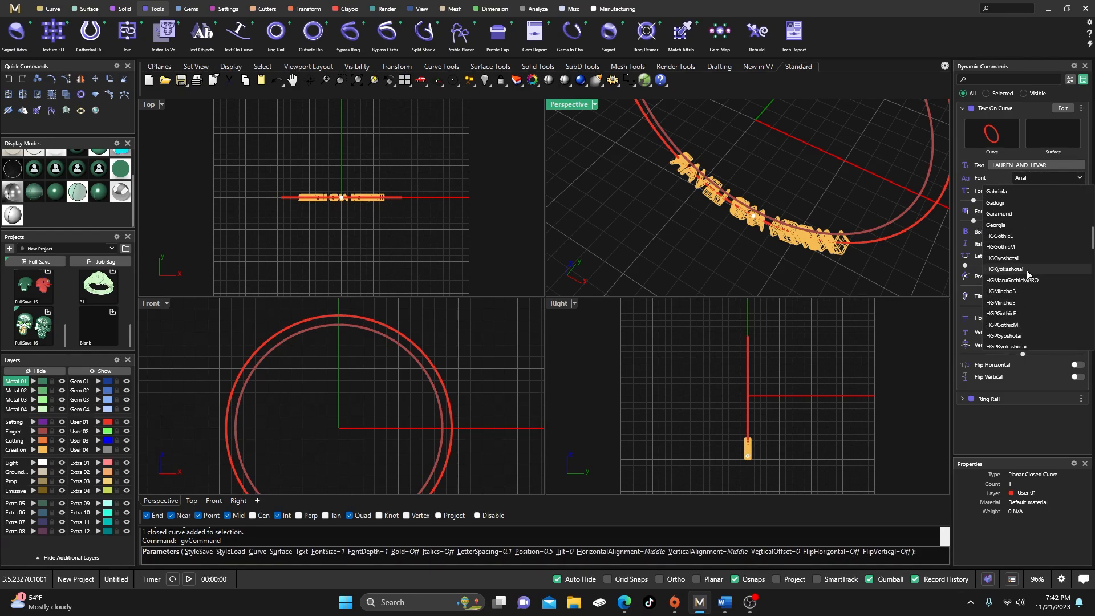
left_click(935, 280)
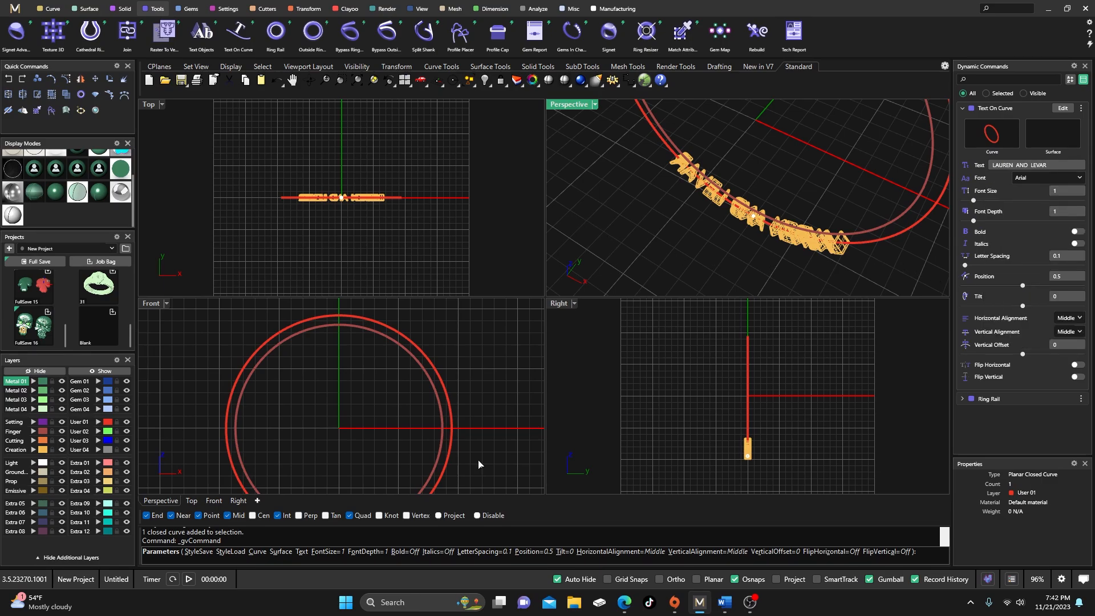
- Switch to Word, preview different fonts on the couple's names, and close the document without saving
mouse_move(624, 605)
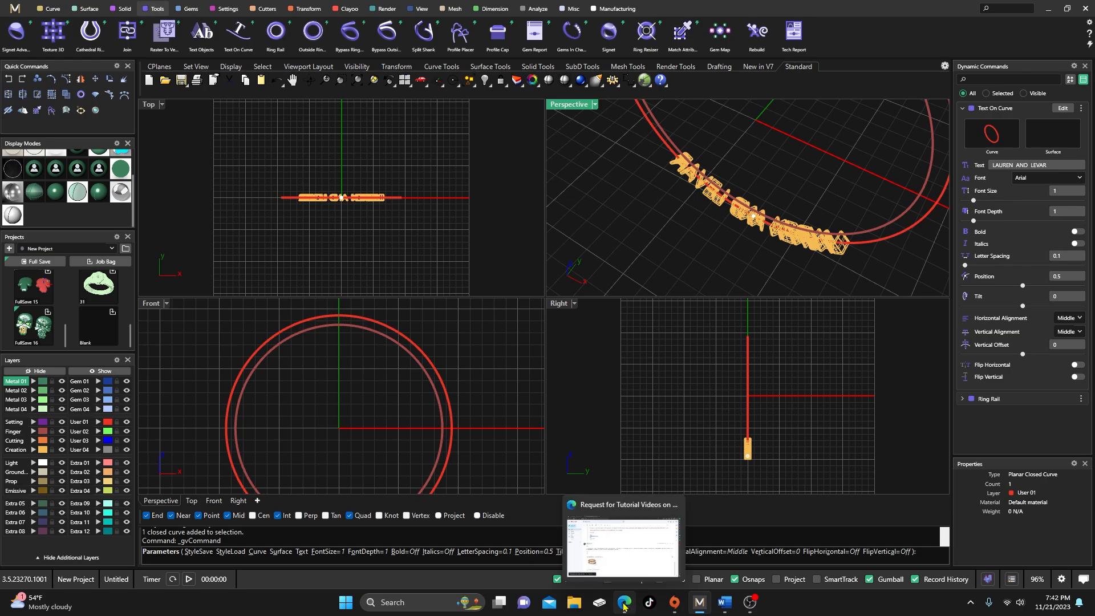
left_click(725, 602)
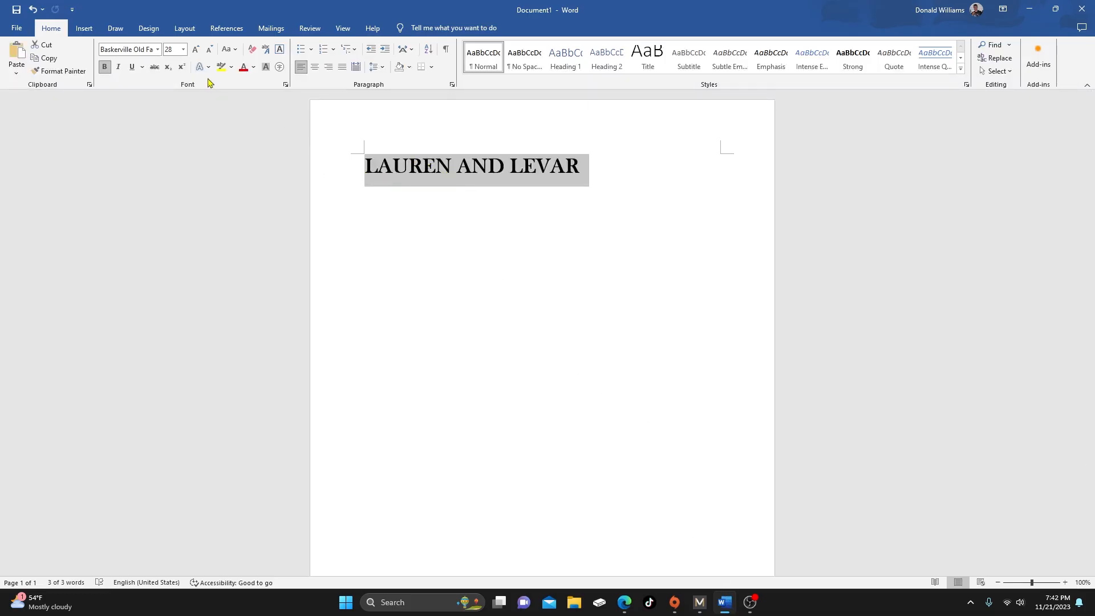
left_click(594, 164)
left_click_drag(594, 163, 397, 162)
left_click(157, 49)
scroll(143, 200, "down", 5)
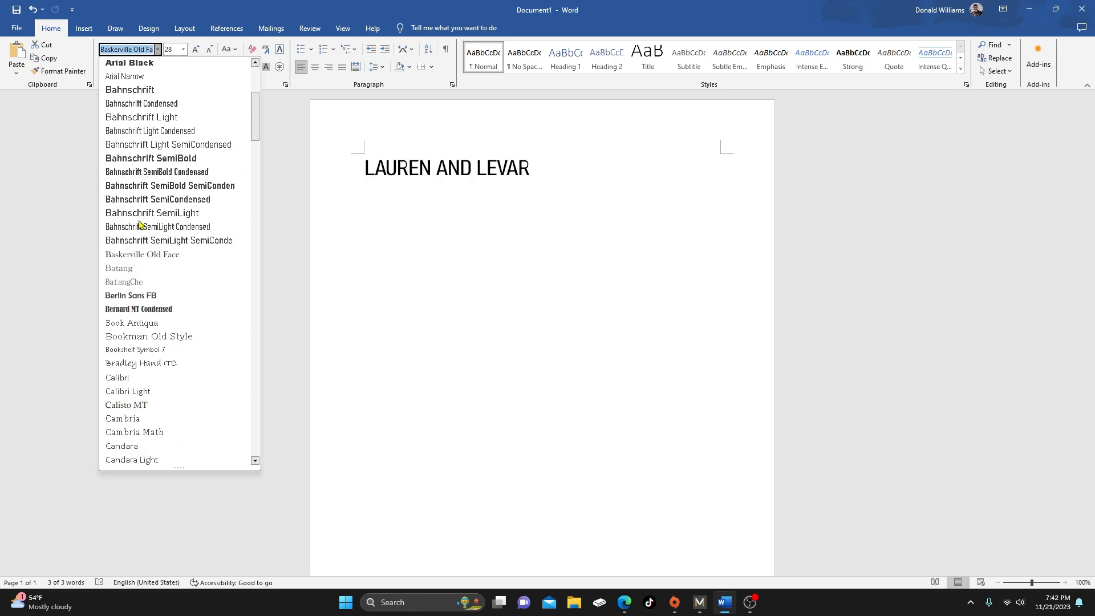
scroll(139, 224, "down", 1)
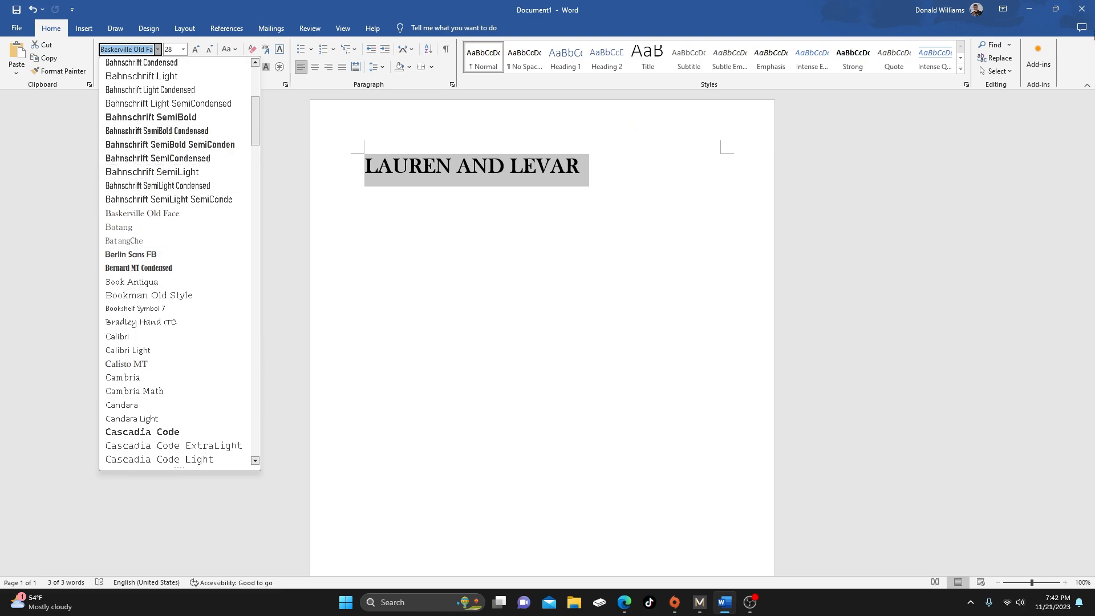
left_click(1080, 11)
left_click(1079, 11)
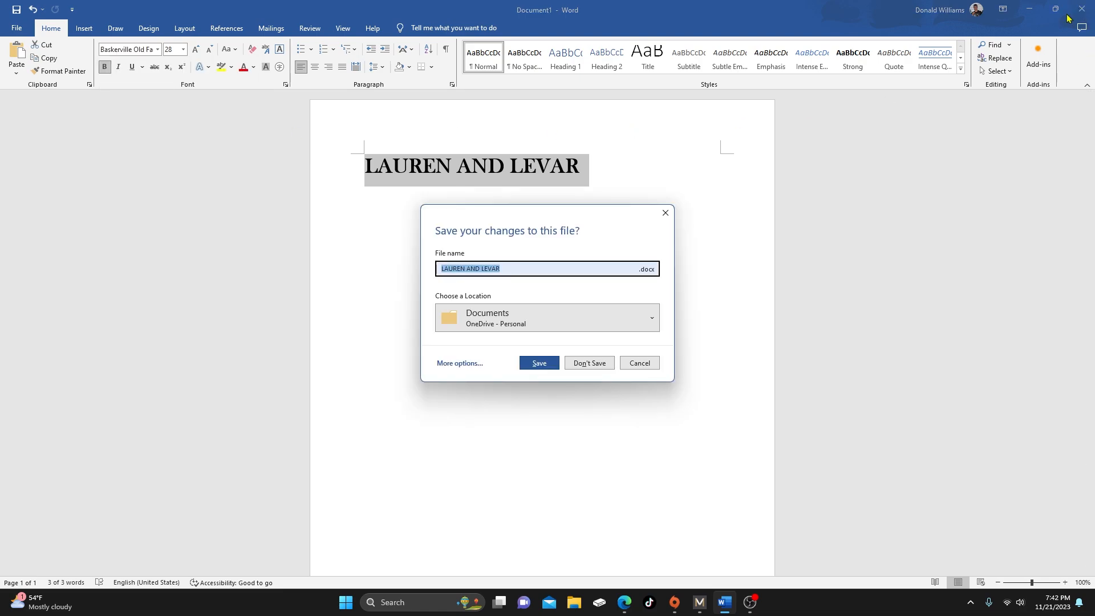
left_click(589, 363)
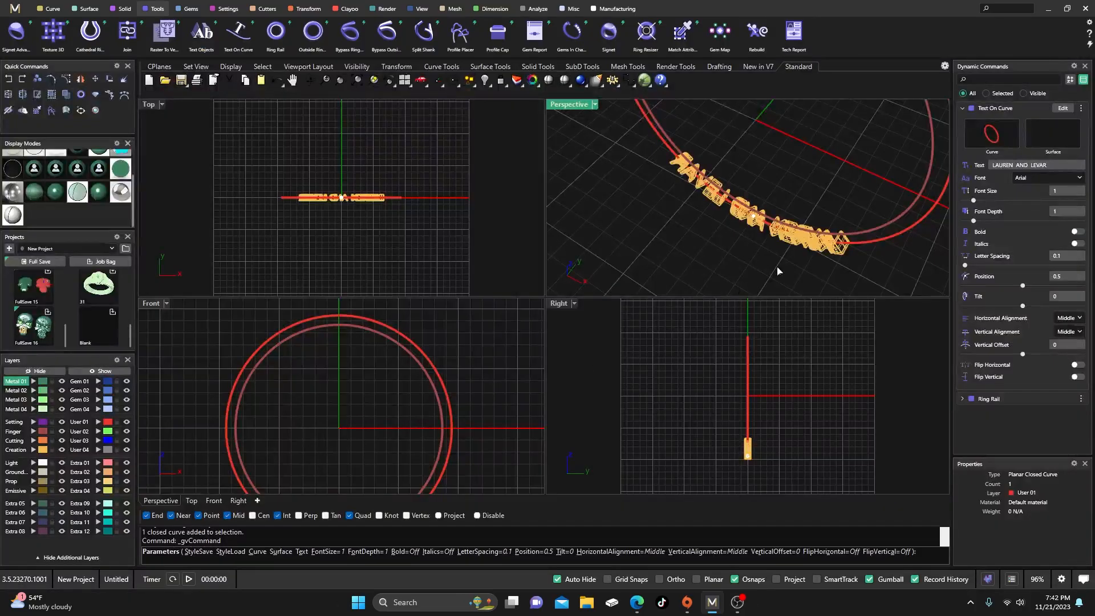
- Set the font of the text on the outer rail to Bookman Old Style
left_click(1080, 178)
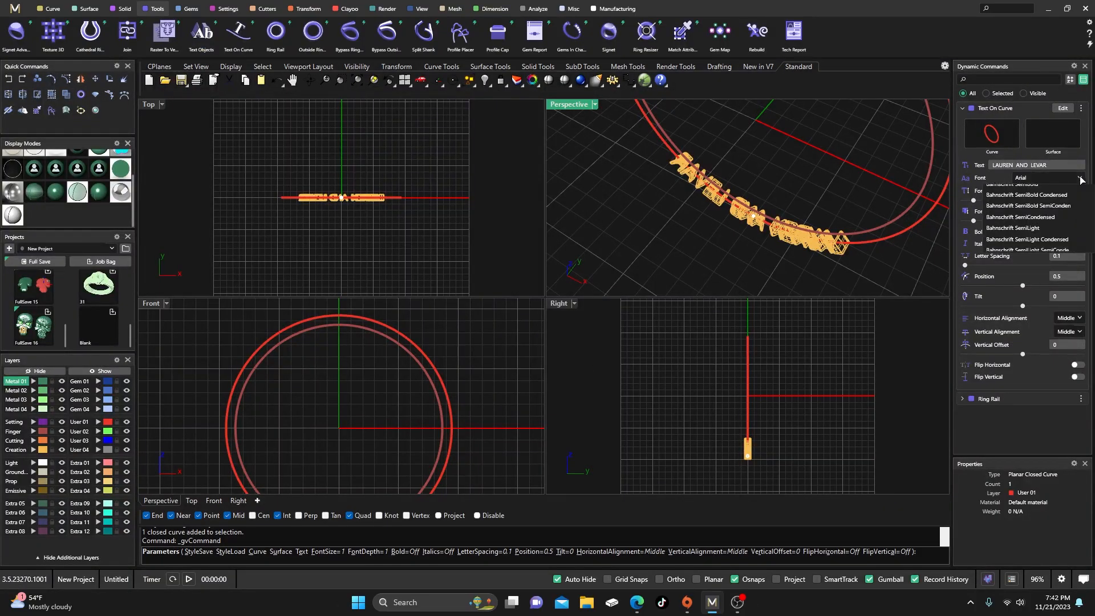
scroll(1015, 244, "down", 2)
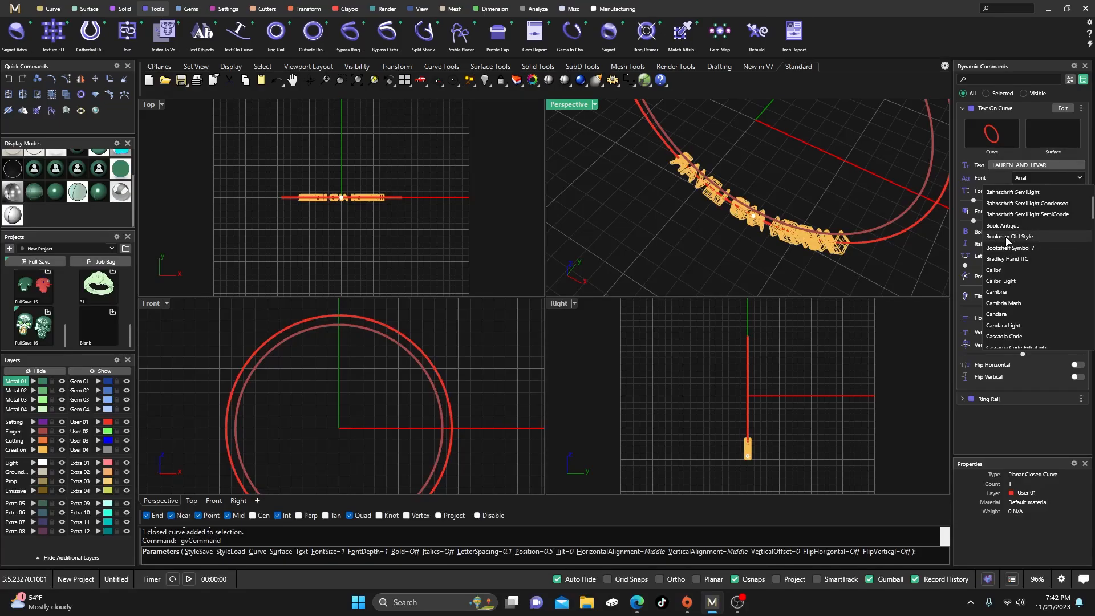
left_click(1007, 236)
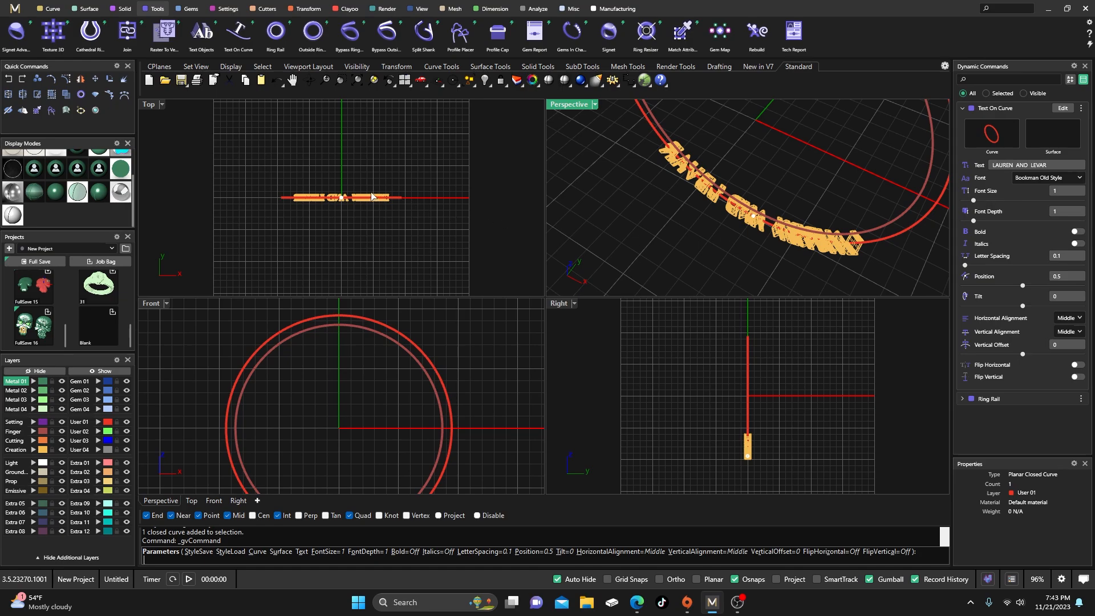
- Format the curve text as bold with font size 3 and letter spacing 0.8, so it wraps around the rail
scroll(372, 195, "up", 5)
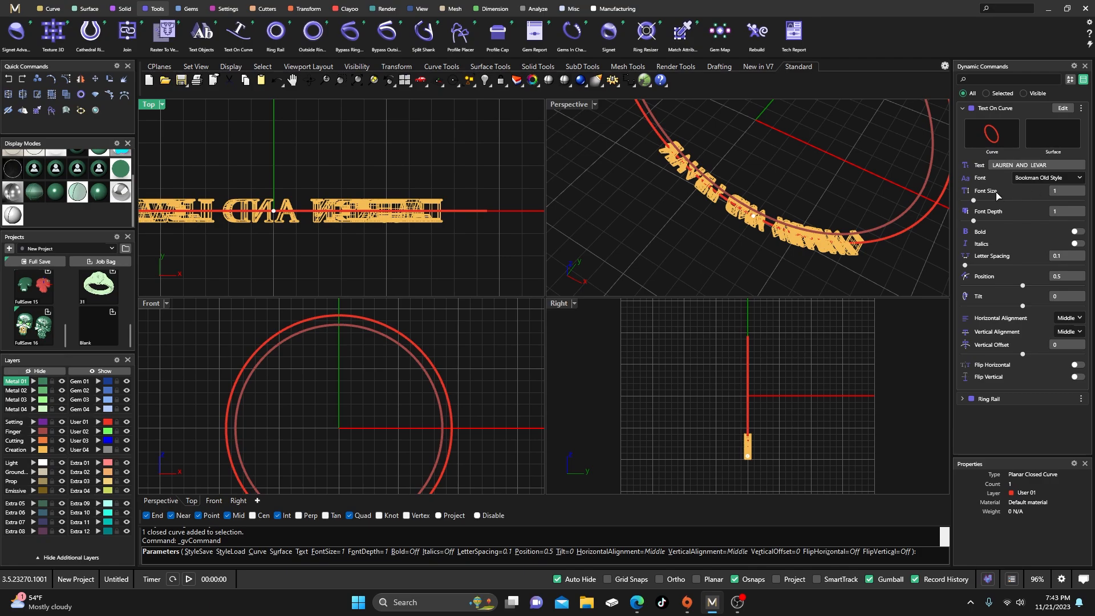
left_click_drag(974, 201, 992, 201)
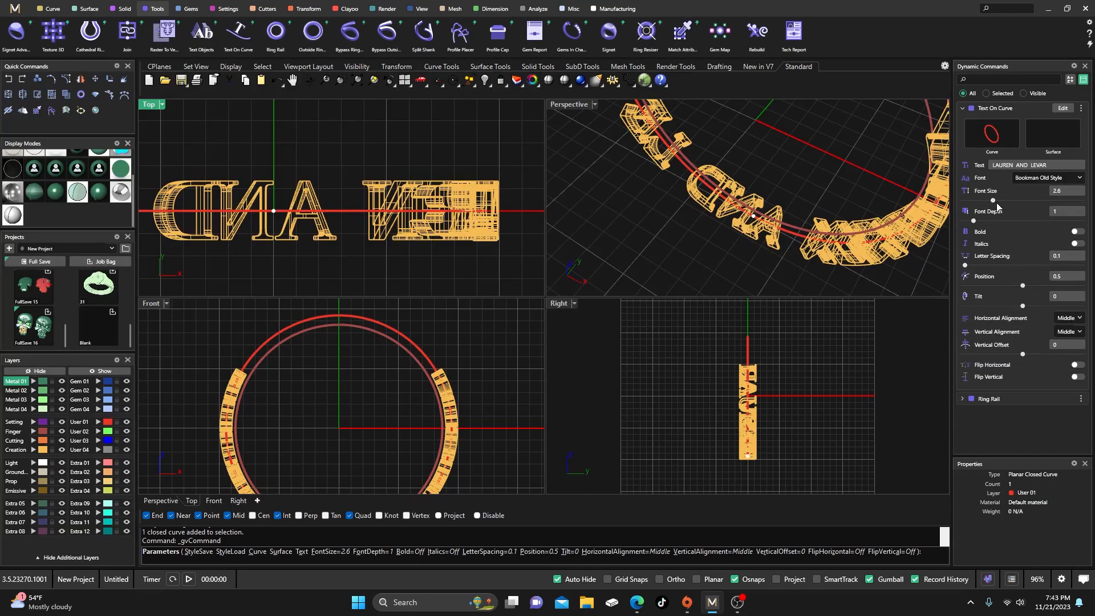
left_click_drag(994, 202, 998, 202)
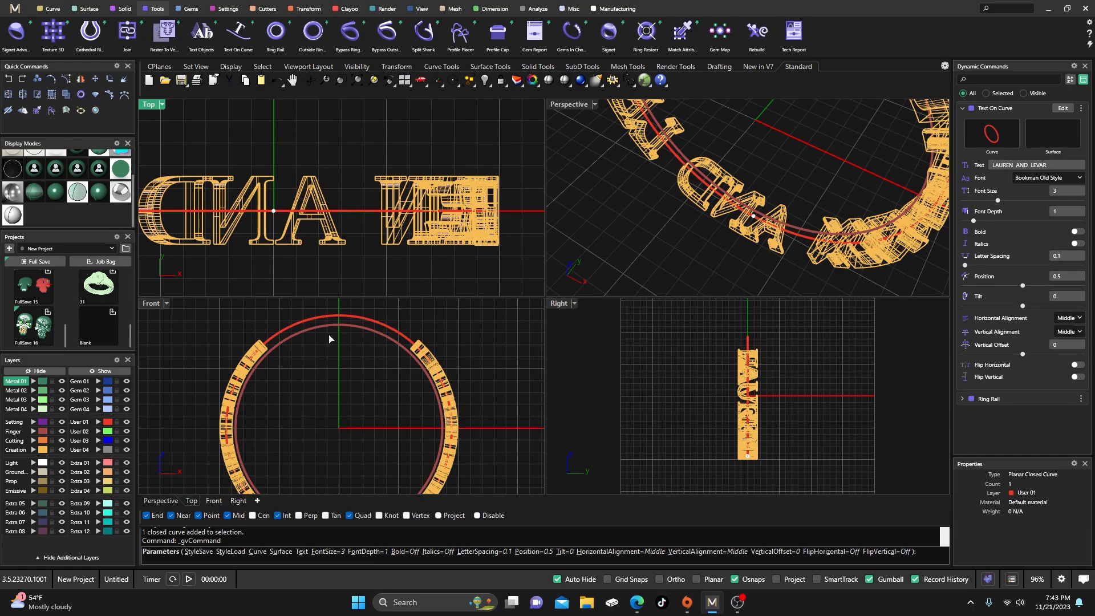
scroll(335, 344, "down", 2)
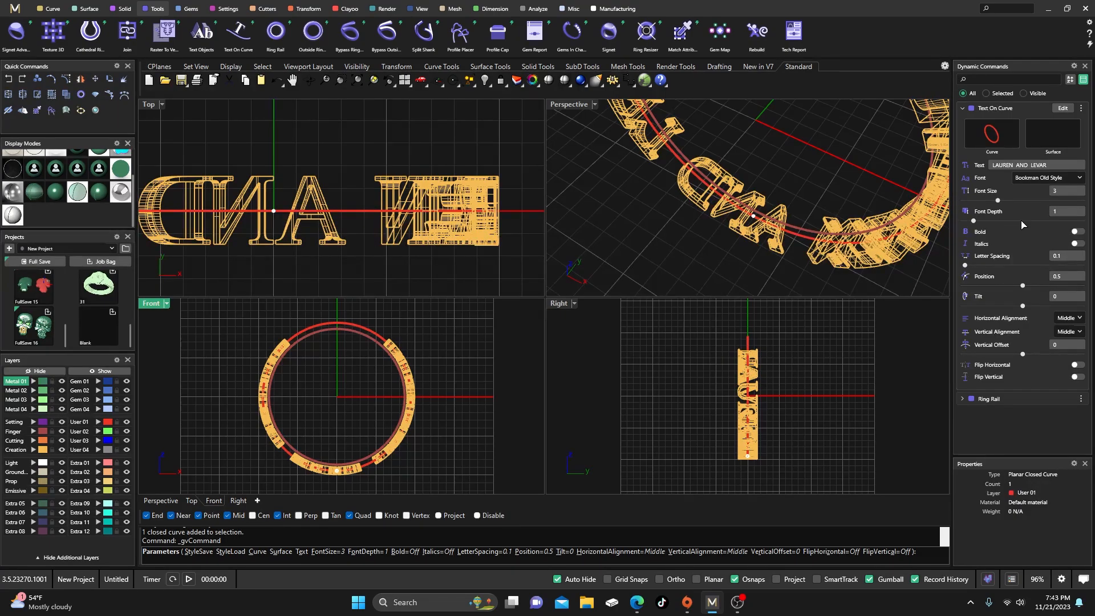
left_click(1077, 232)
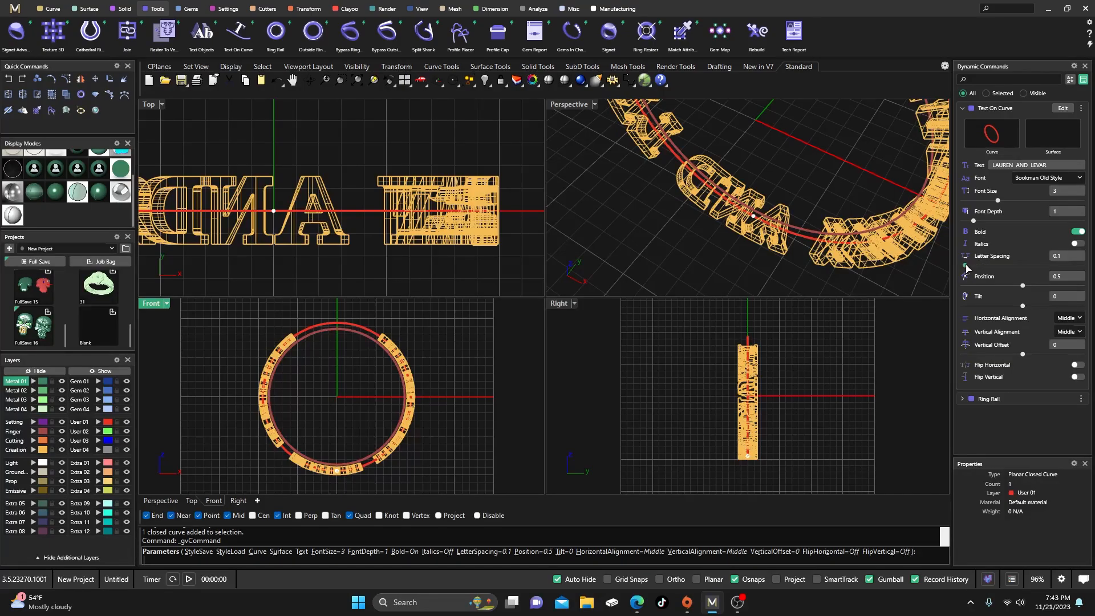
left_click_drag(966, 266, 982, 269)
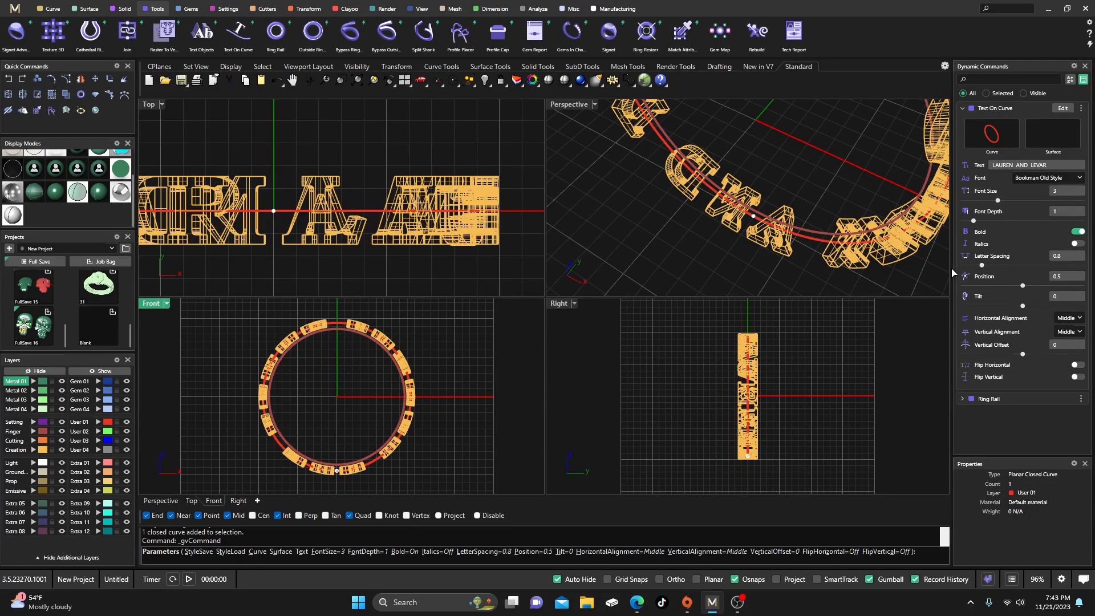
- Switch the enlarged Perspective view to a shaded display mode to check the lettering, and accept the curve text
double_click(570, 105)
scroll(534, 263, "down", 3)
right_click_drag(513, 265, 515, 291)
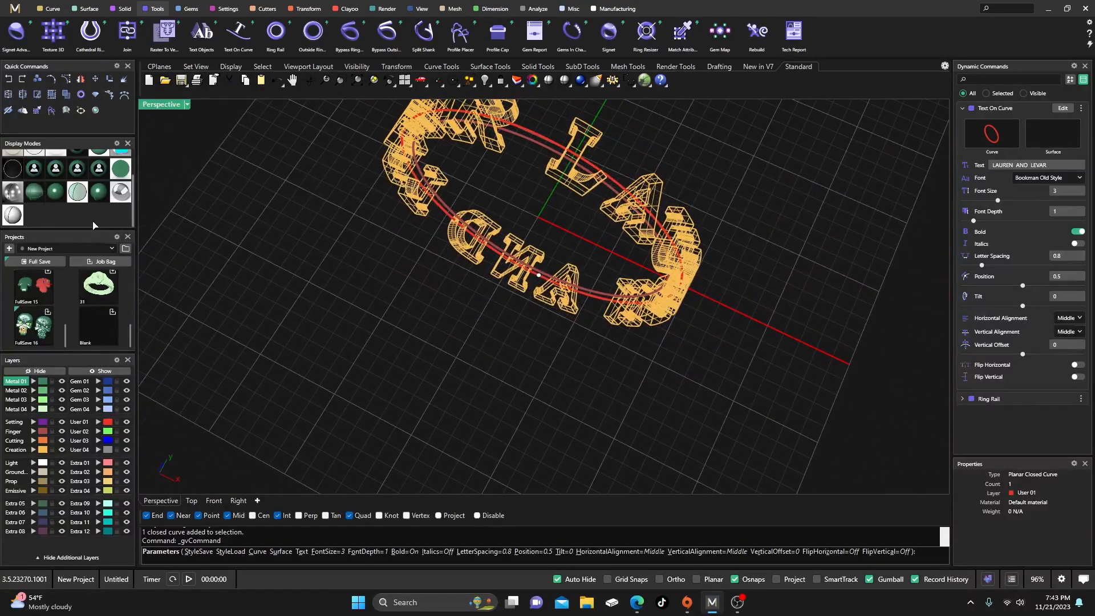
left_click(34, 192)
scroll(440, 292, "down", 5)
mouse_move(443, 298)
right_mouse_down()
mouse_move(459, 317)
mouse_move(450, 290)
mouse_move(505, 248)
mouse_move(594, 293)
mouse_move(558, 252)
right_mouse_up()
scroll(593, 292, "down", 5)
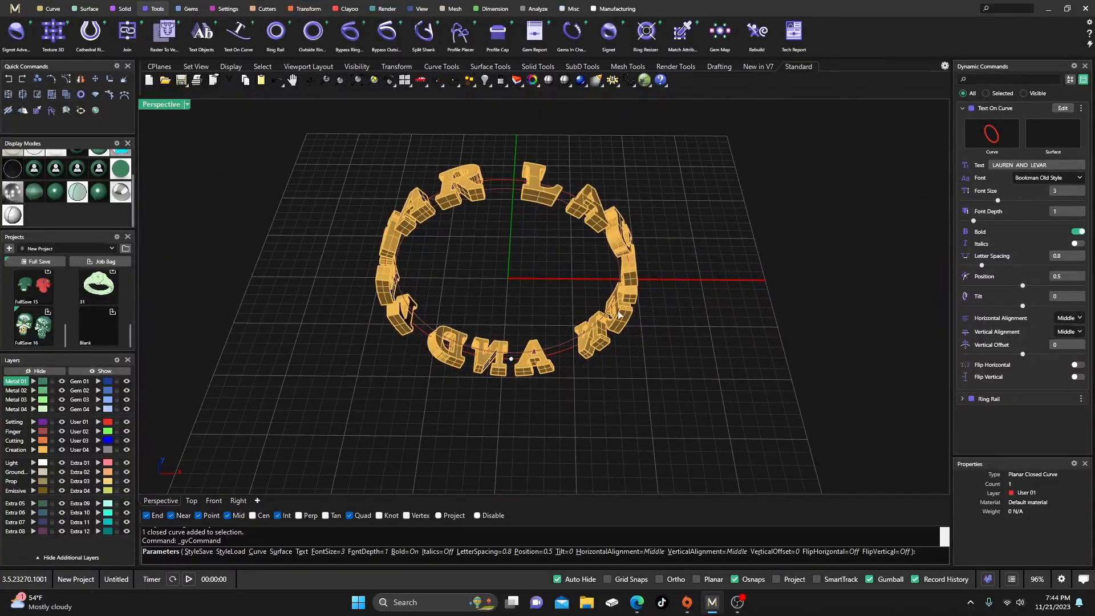
right_click_drag(489, 251, 498, 282)
scroll(494, 286, "up", 3)
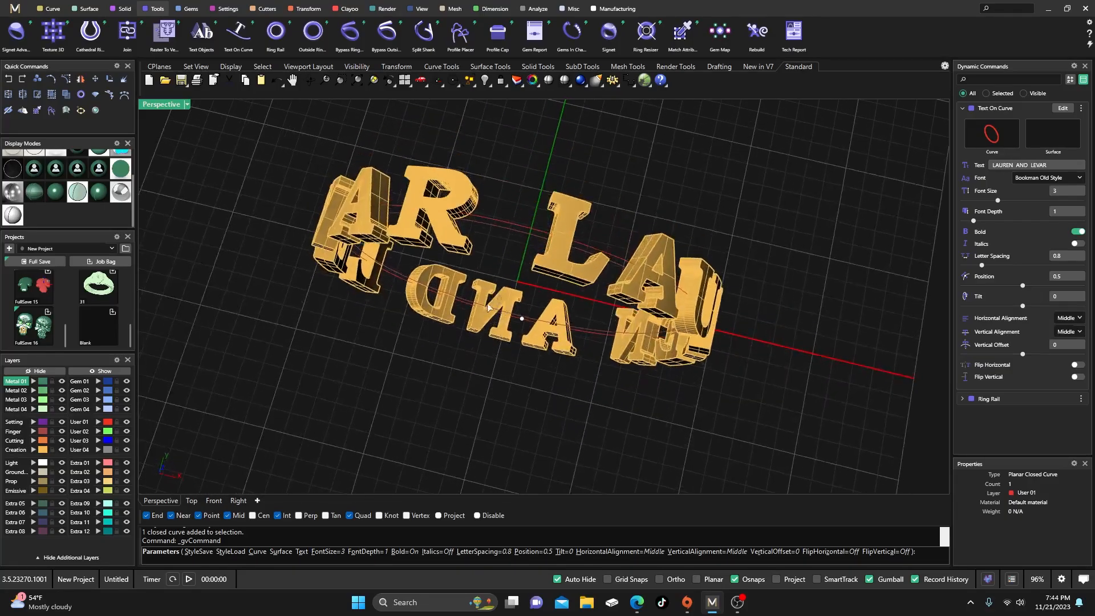
right_click(408, 246)
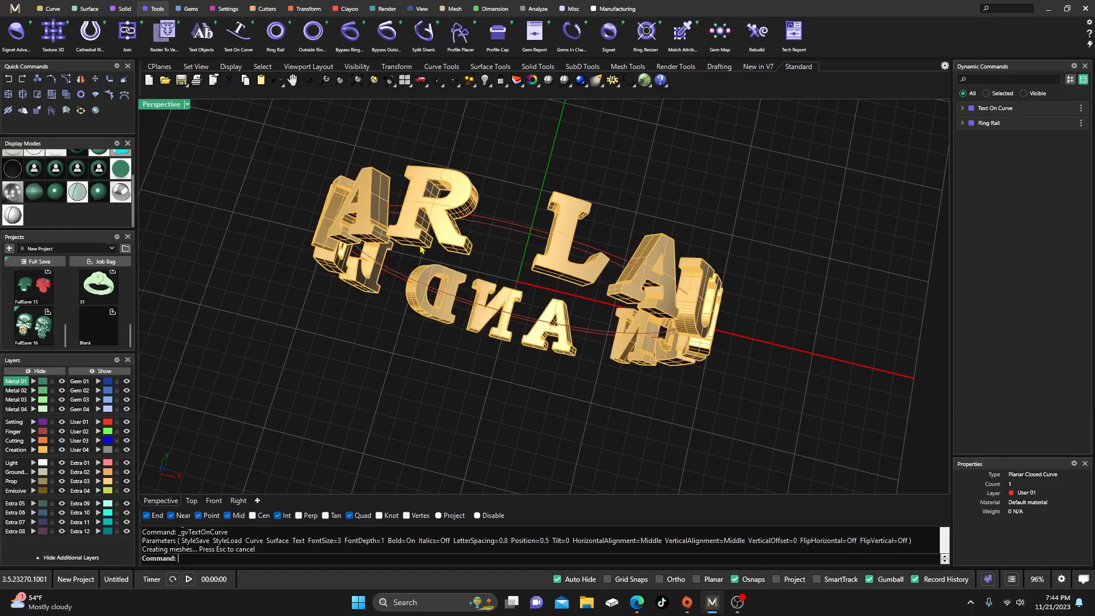
- Examine the finished ring of letters from several perspective angles and from the Right view
scroll(418, 270, "down", 4)
right_click_drag(418, 270, 362, 244)
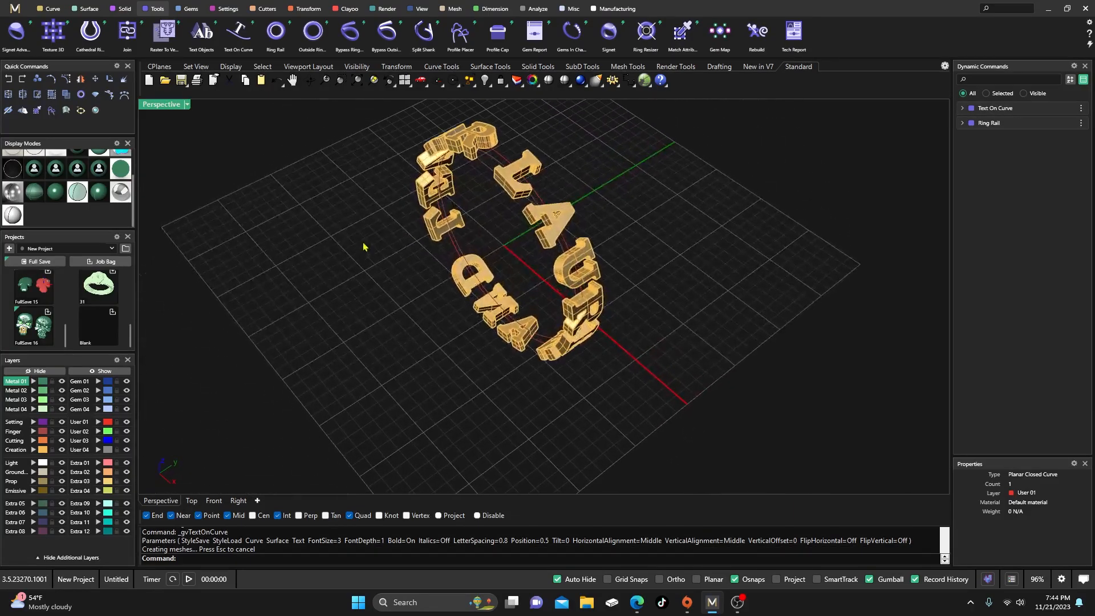
scroll(420, 228, "up", 3)
scroll(421, 228, "down", 3)
right_click_drag(421, 228, 375, 204)
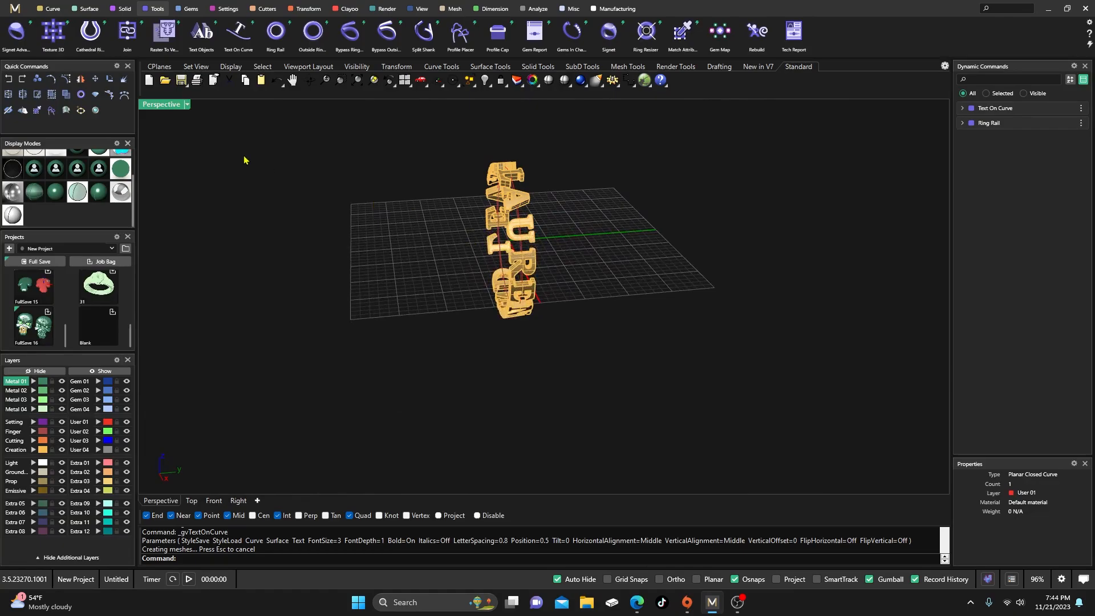
left_click(239, 501)
right_click_drag(383, 370, 350, 355)
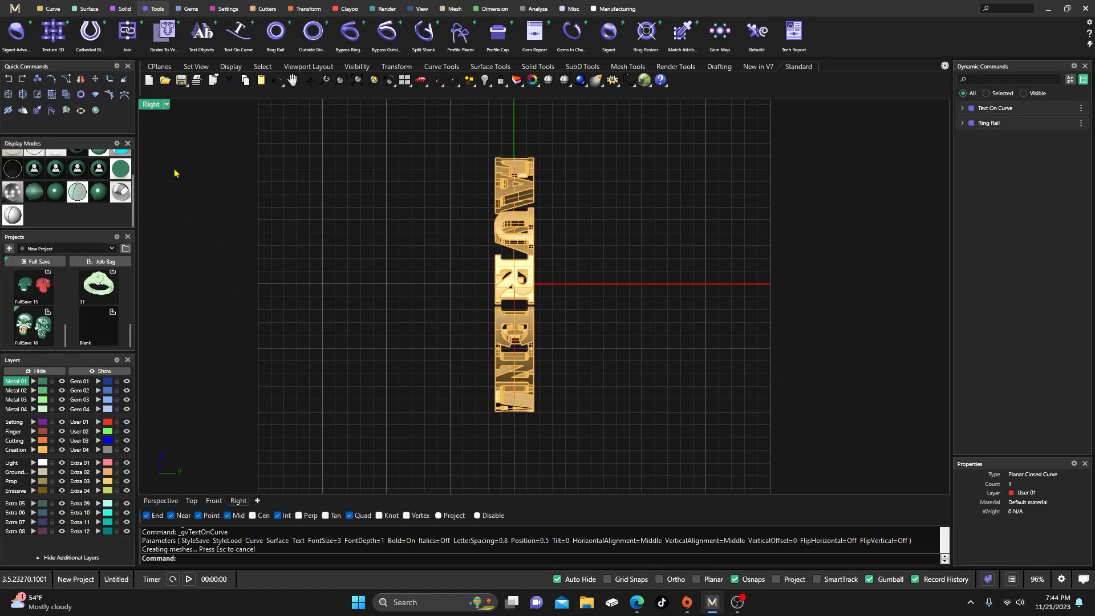
double_click(151, 104)
left_click(567, 107)
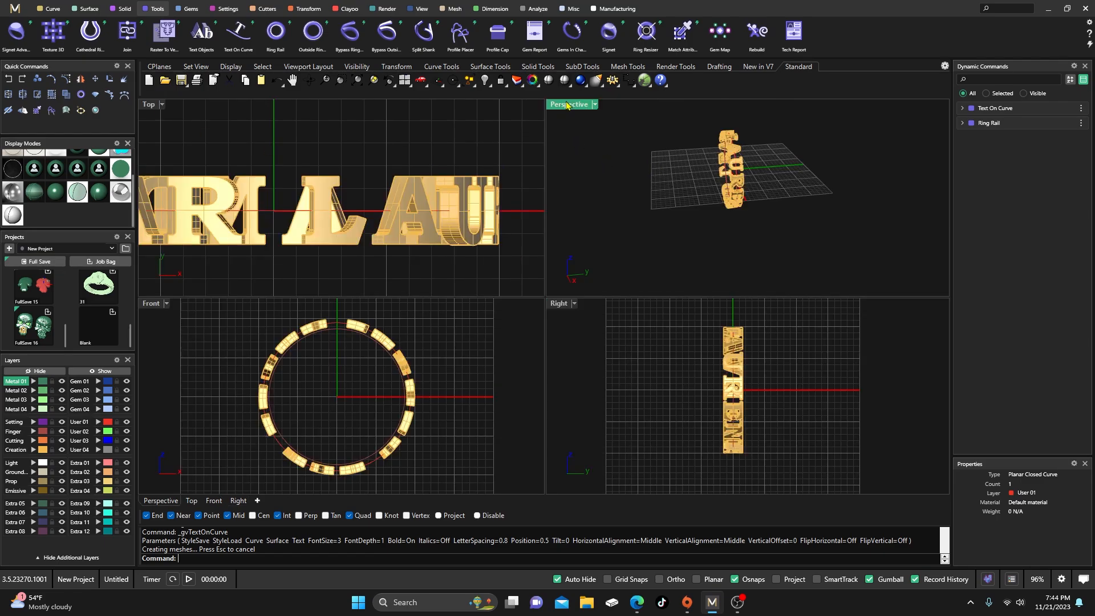
- Select both ring rails and move them together along the Y axis to the edge of the lettering
double_click(572, 110)
right_click_drag(458, 292, 504, 256)
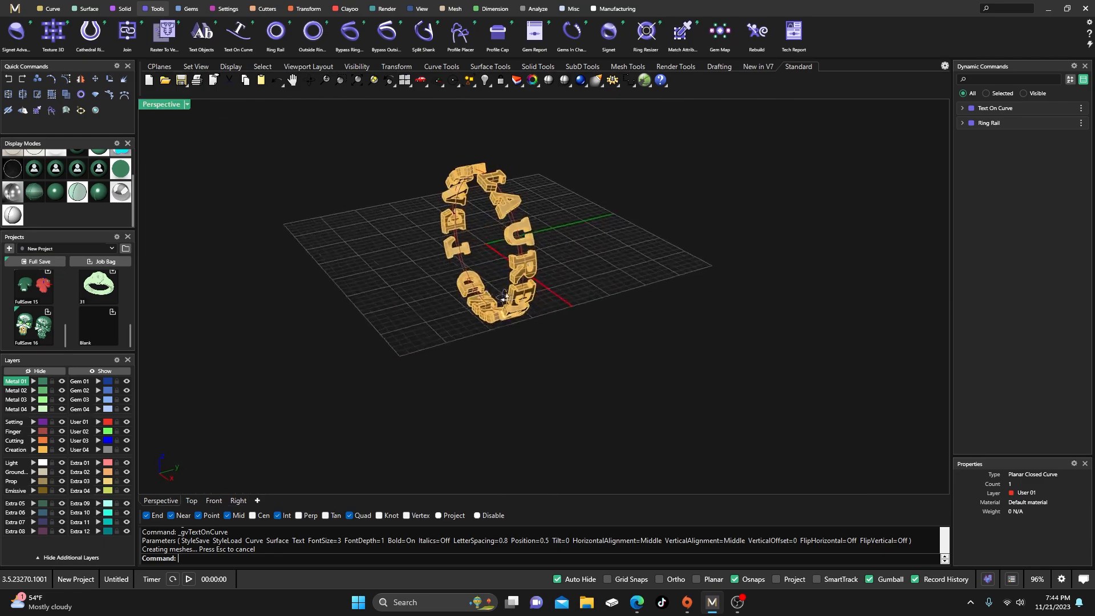
scroll(504, 256, "up", 8)
left_click(515, 184)
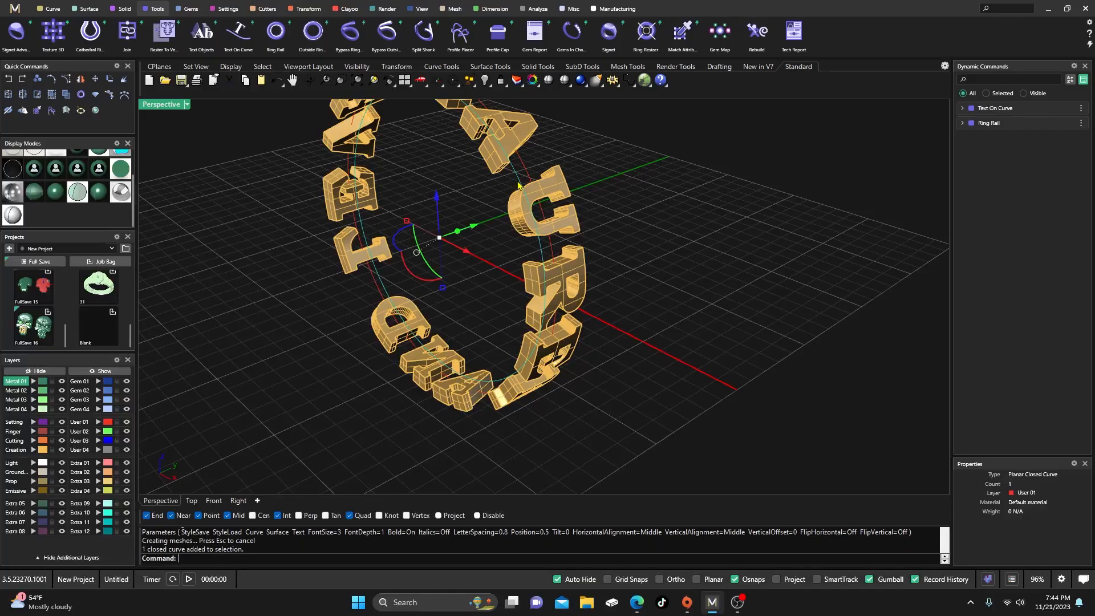
double_click(170, 106)
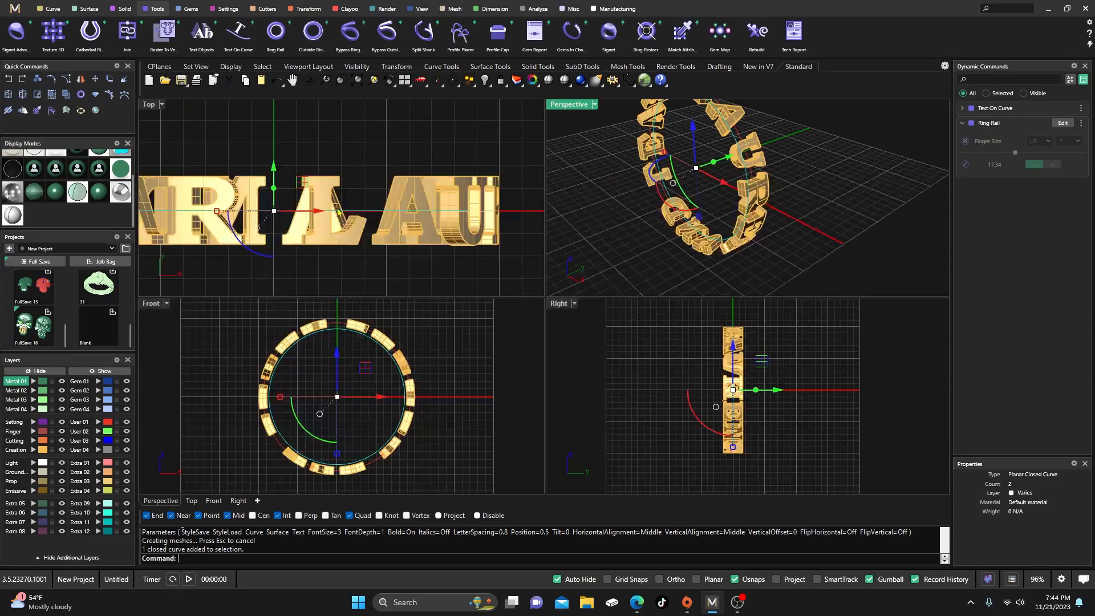
scroll(778, 393, "up", 4)
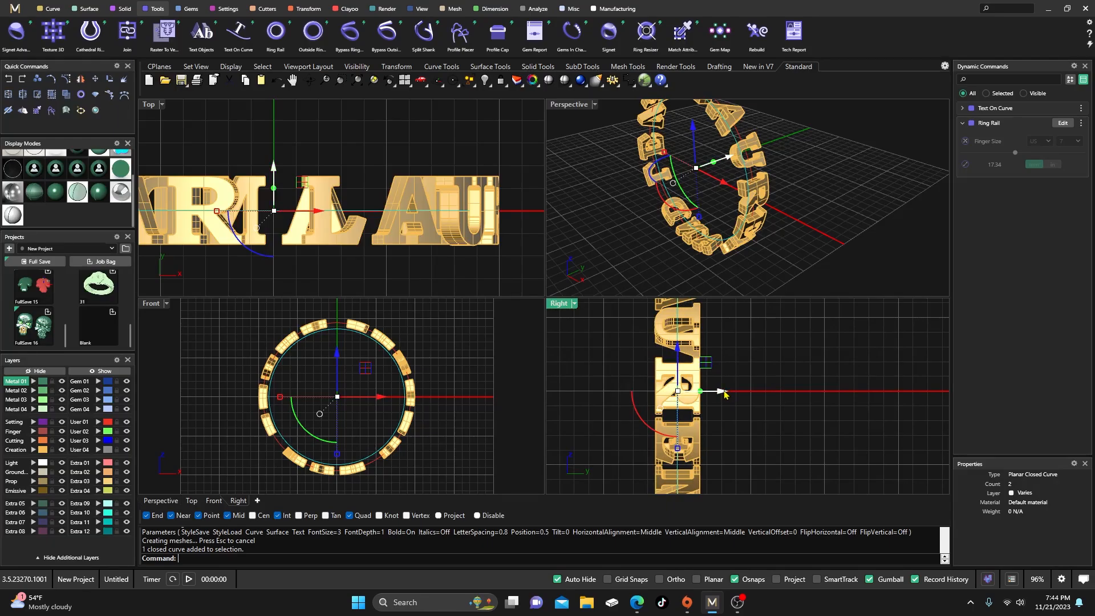
left_click_drag(725, 394, 759, 400)
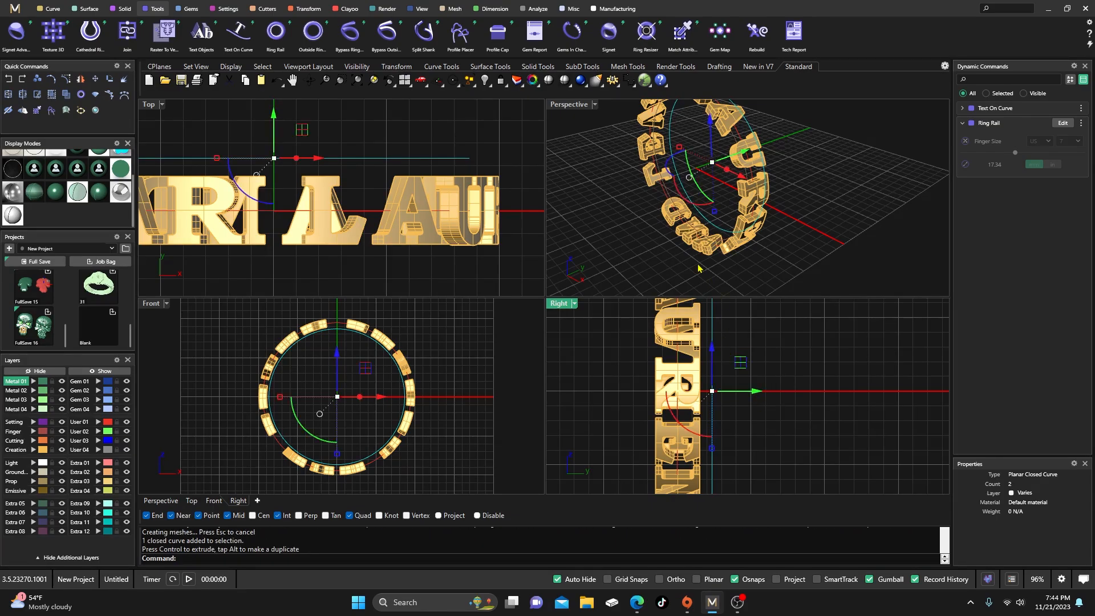
- In the enlarged Perspective view, place a profile on the offset ring rail with Profile Placer, using the Frontal placement method
double_click(576, 105)
scroll(595, 302, "down", 3)
right_click_drag(595, 303, 580, 319)
left_click(579, 319)
right_click_drag(606, 257, 573, 216)
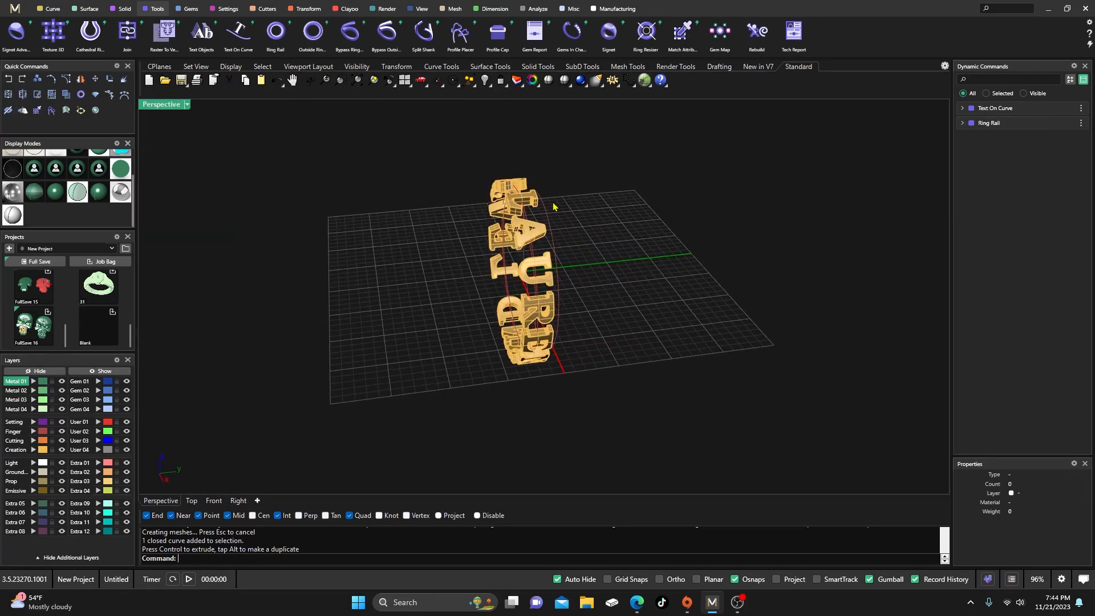
left_click(546, 211)
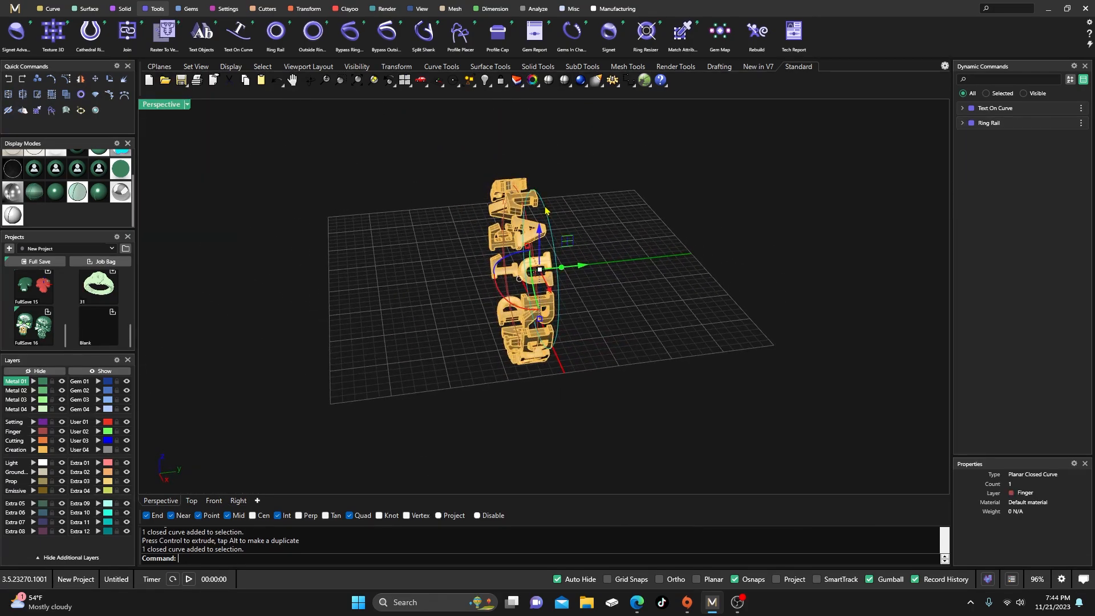
left_click(460, 33)
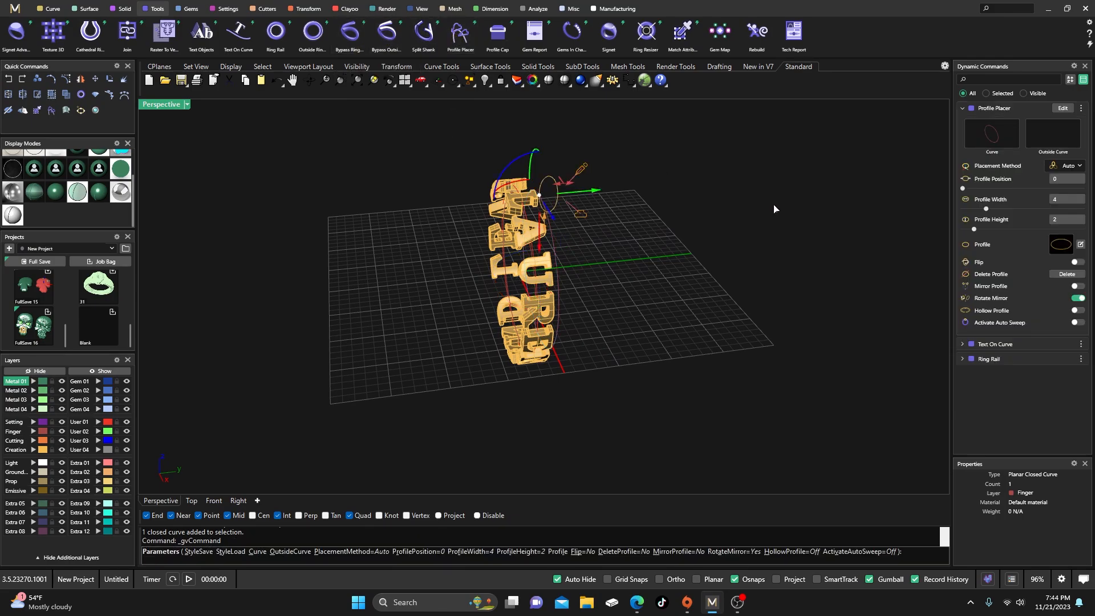
left_click(1066, 165)
left_click(1062, 256)
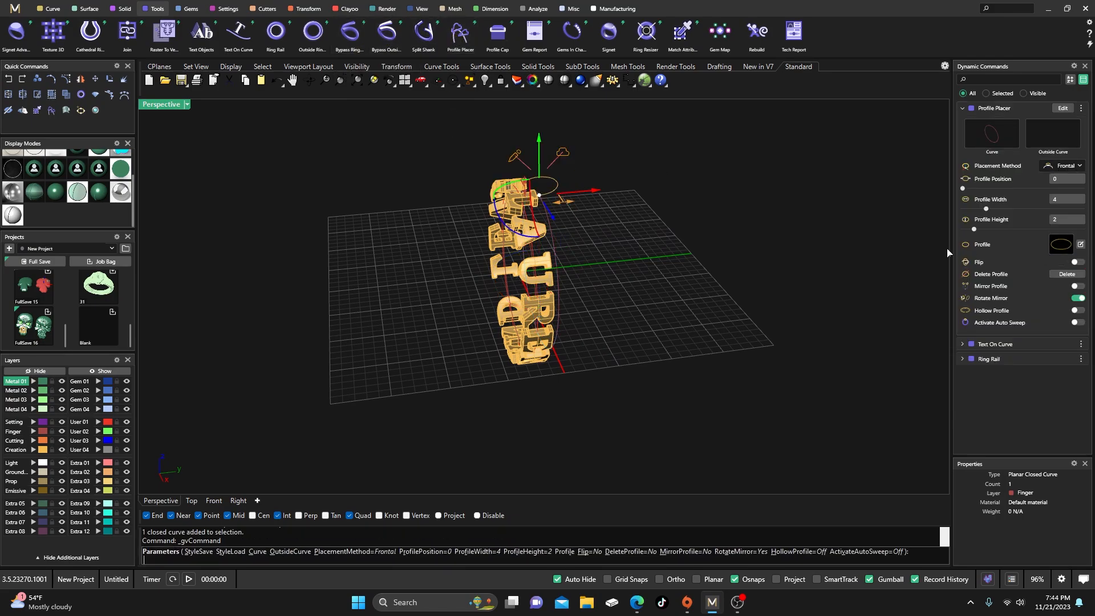
right_click_drag(745, 292, 761, 338)
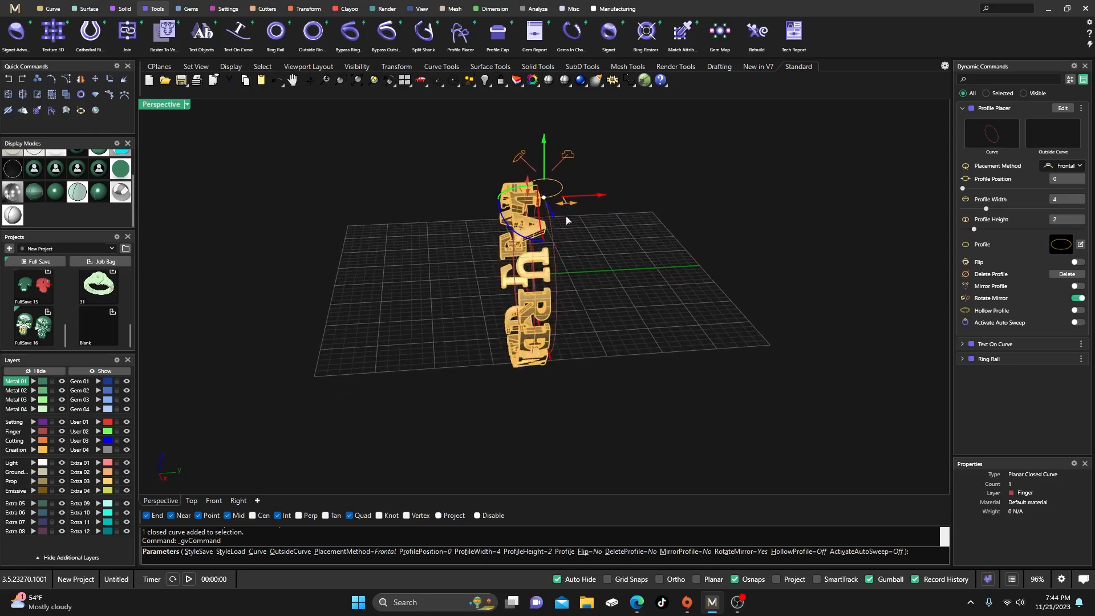
- Replace the placed oval profile with a plain rectangular one from the Shank profile library
left_click(1063, 247)
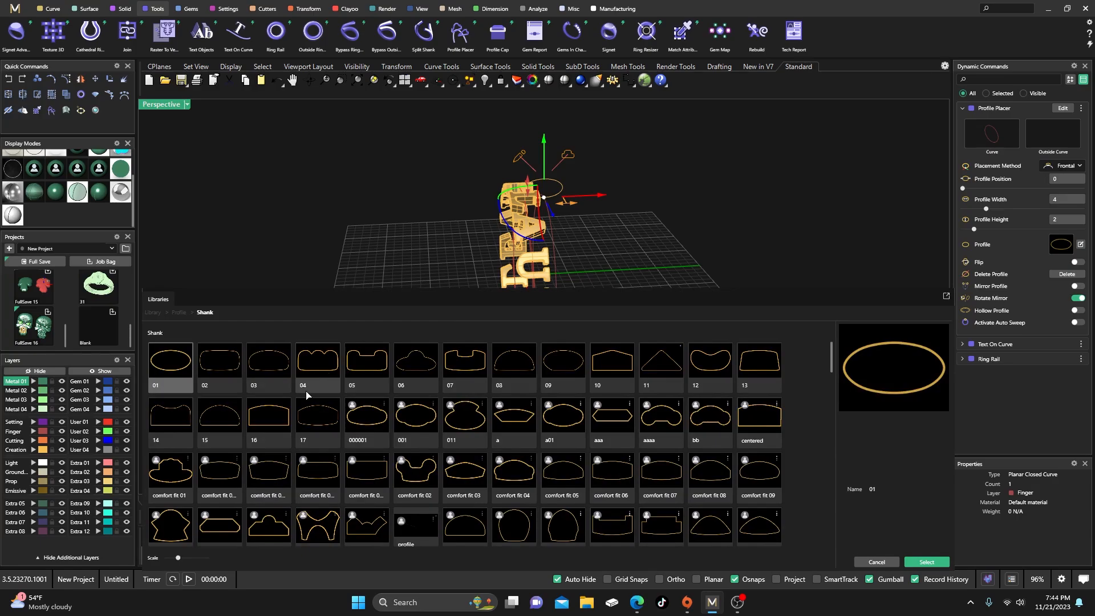
scroll(306, 395, "down", 5)
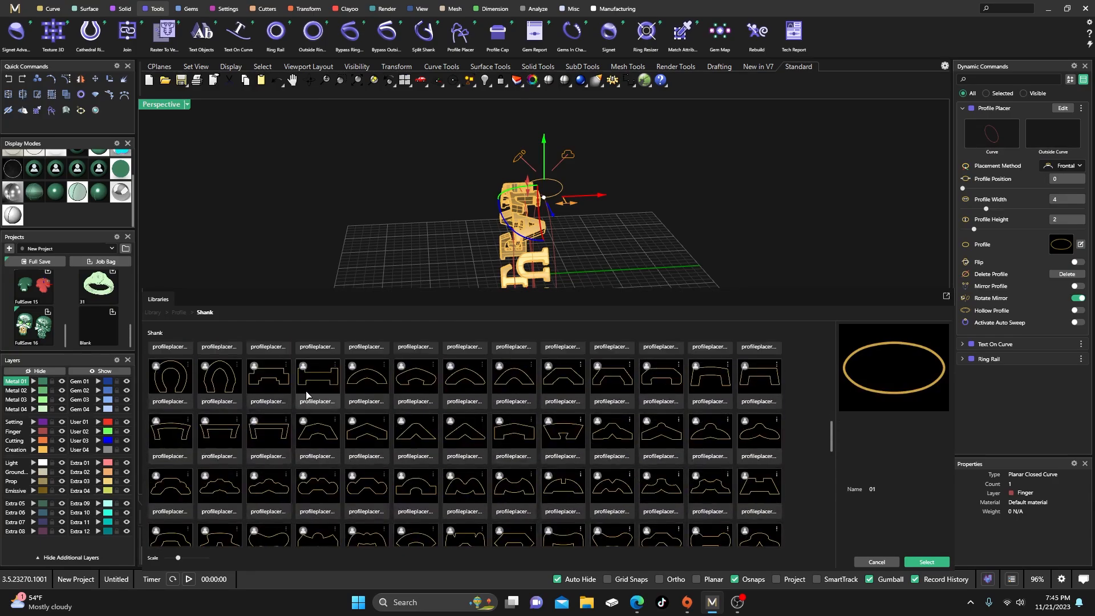
scroll(306, 395, "down", 3)
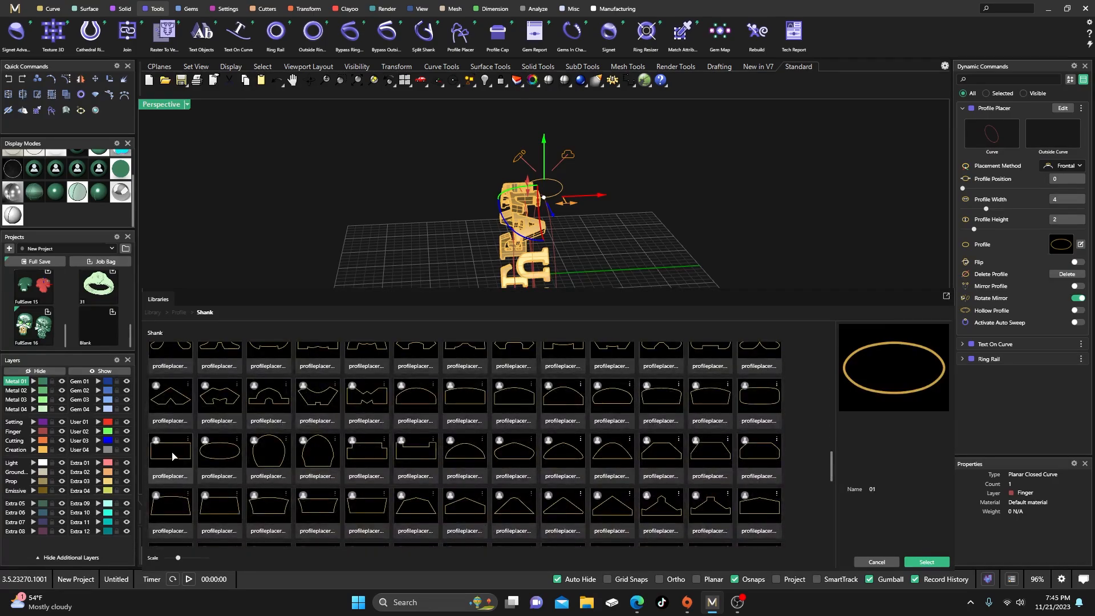
left_click(171, 457)
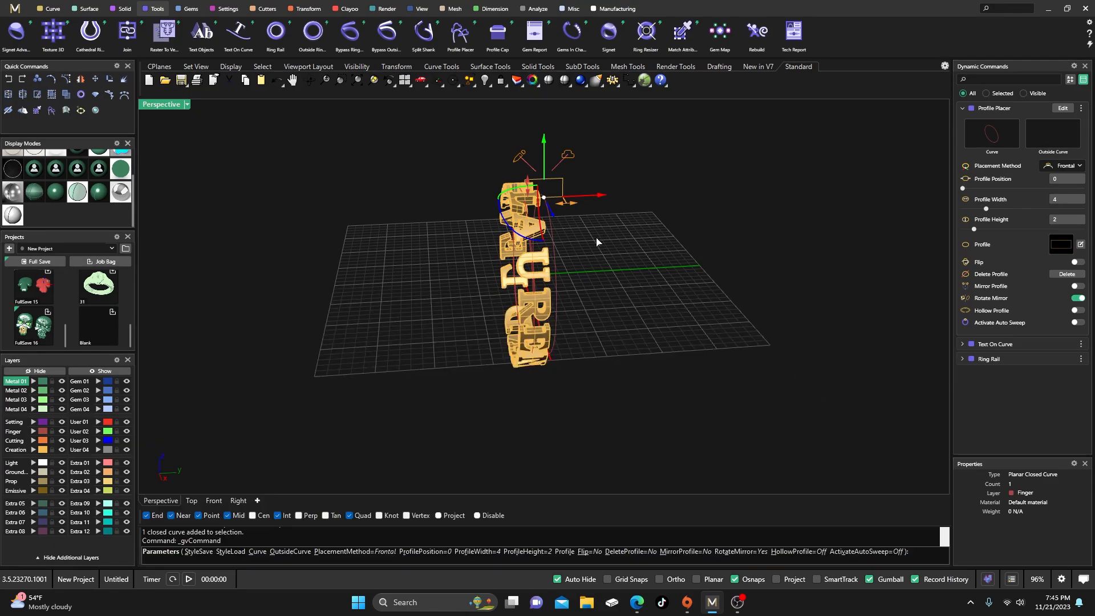
right_click_drag(597, 242, 549, 214)
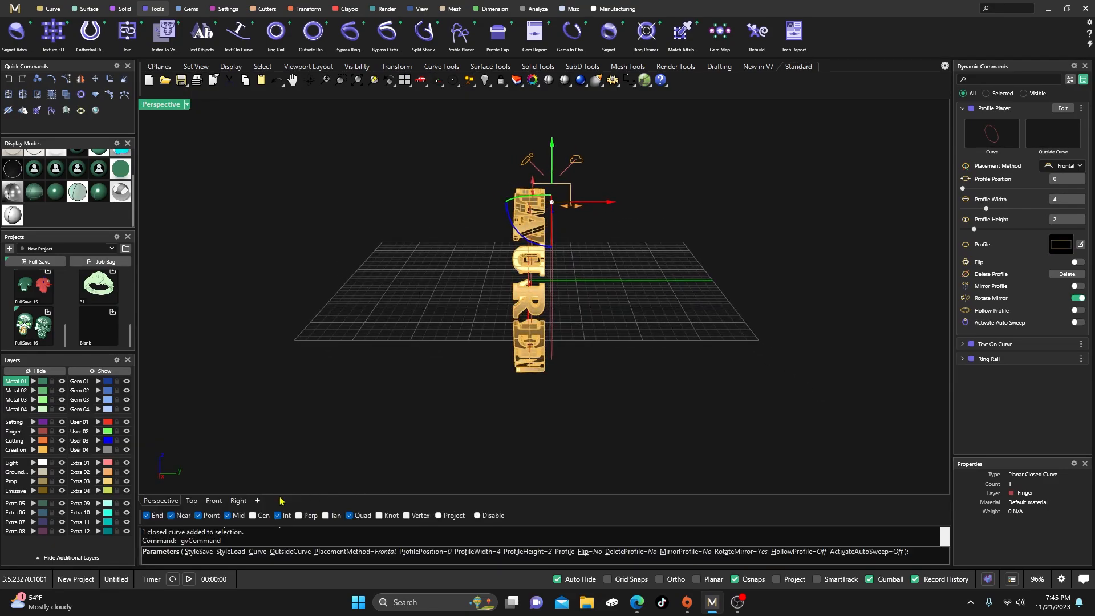
- In the Right view, narrow the rectangular profile to a width of 1.6 mm
left_click(247, 500)
scroll(520, 357, "down", 4)
right_click_drag(548, 337, 545, 353)
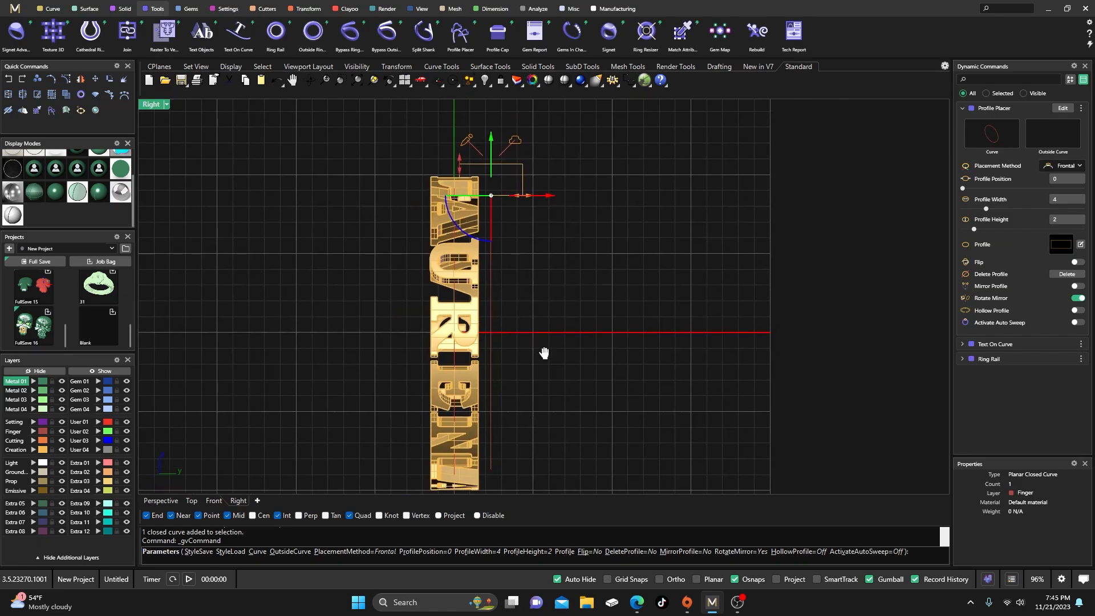
scroll(510, 214, "up", 6)
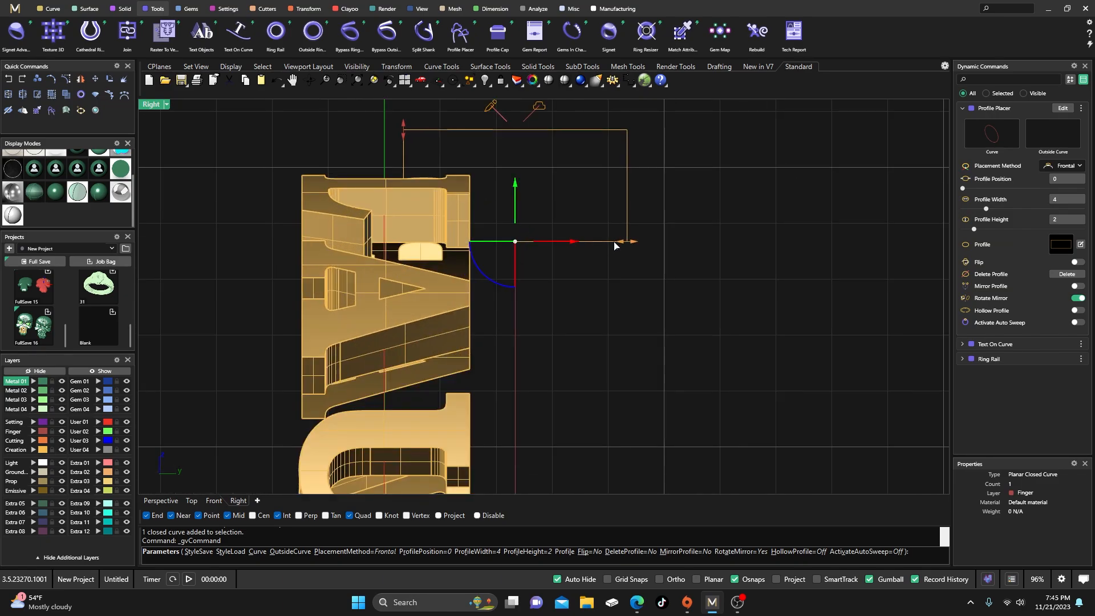
mouse_move(629, 250)
left_click_drag(629, 246, 498, 239)
scroll(457, 175, "up", 6)
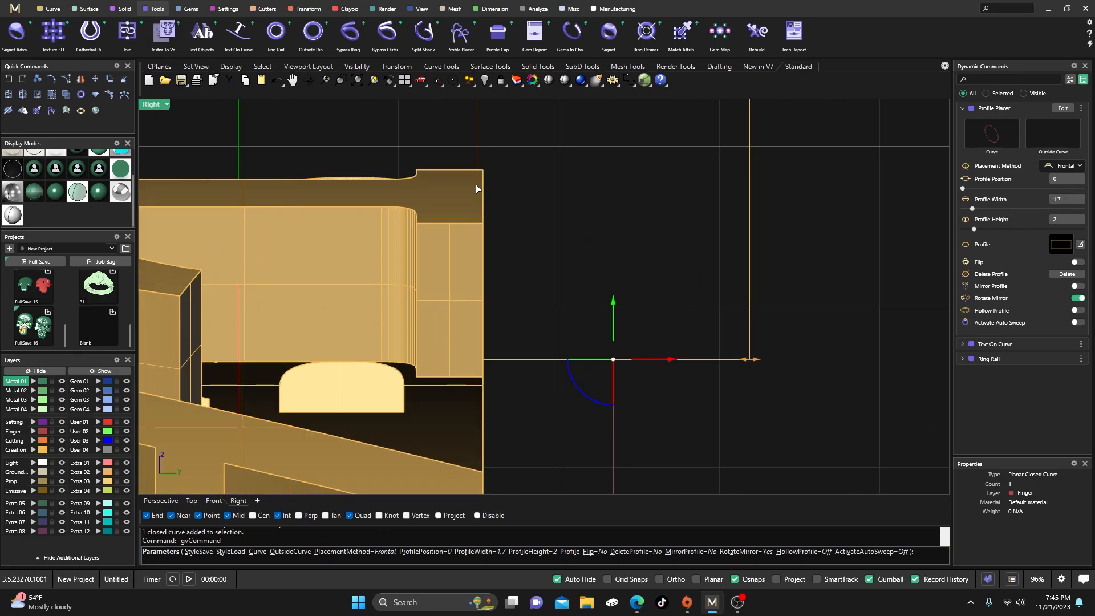
mouse_move(814, 403)
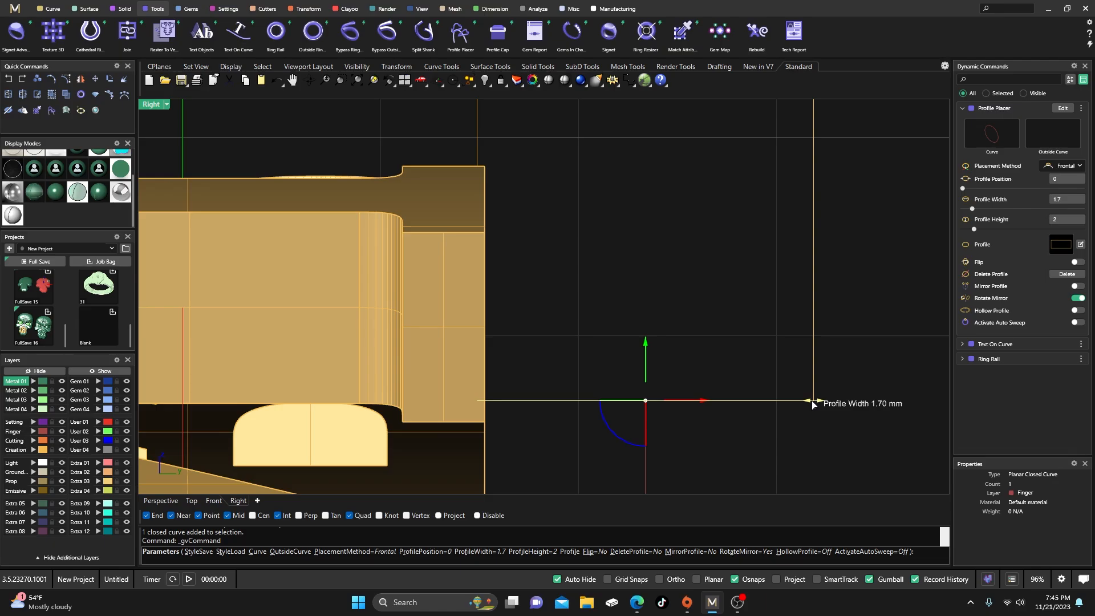
left_click_drag(807, 403, 804, 404)
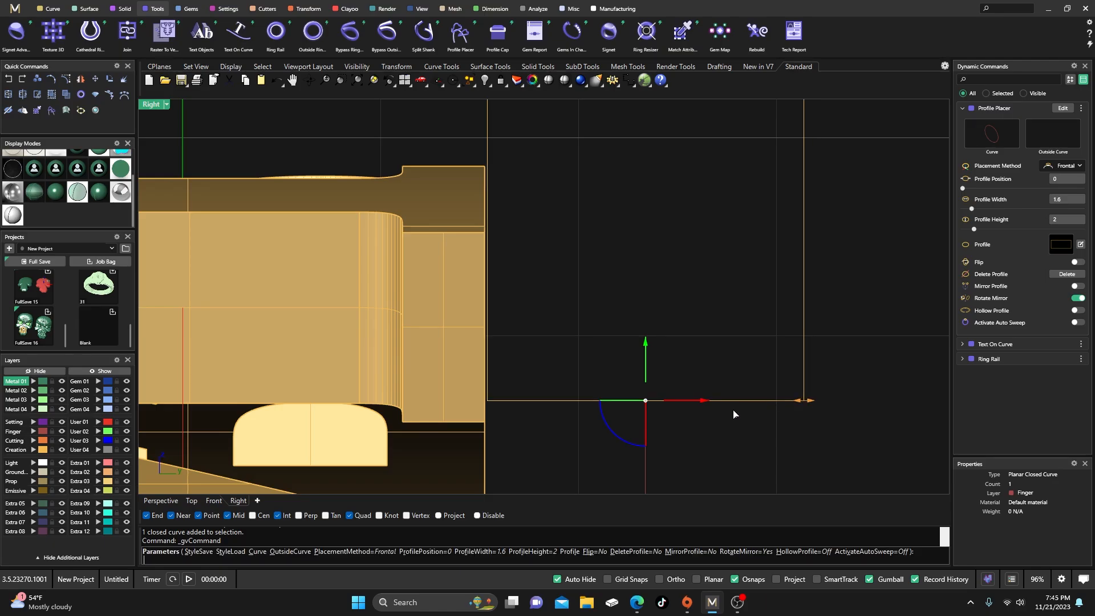
- Nudge the profile sideways against the lettering's edge, accept the placement, and bring up the curve-editing commands
left_click_drag(704, 403, 702, 403)
scroll(494, 179, "up", 5)
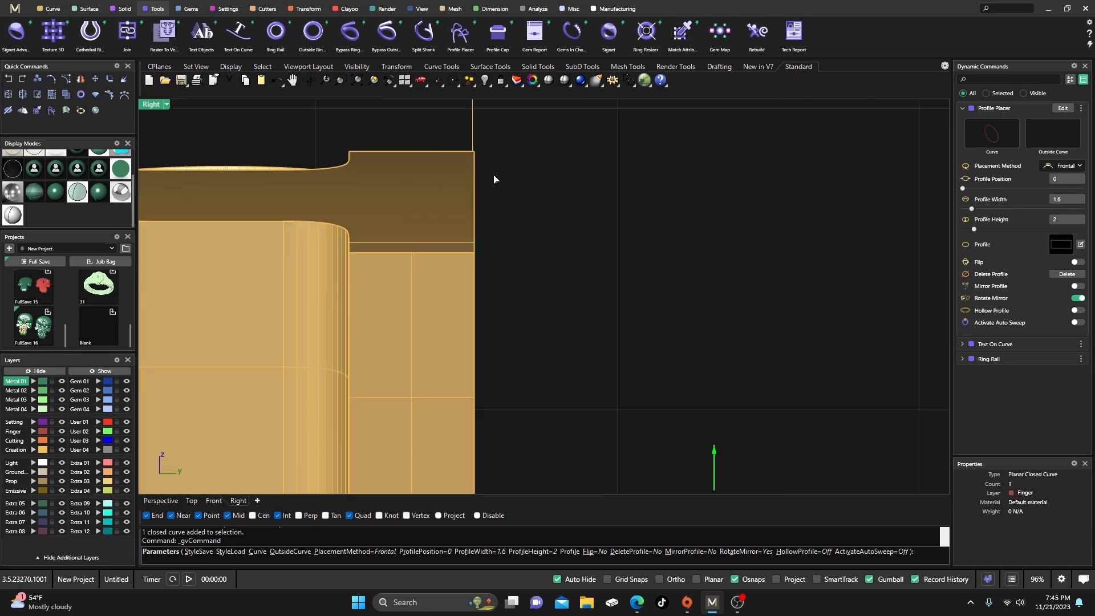
scroll(469, 153, "up", 2)
scroll(469, 149, "down", 6)
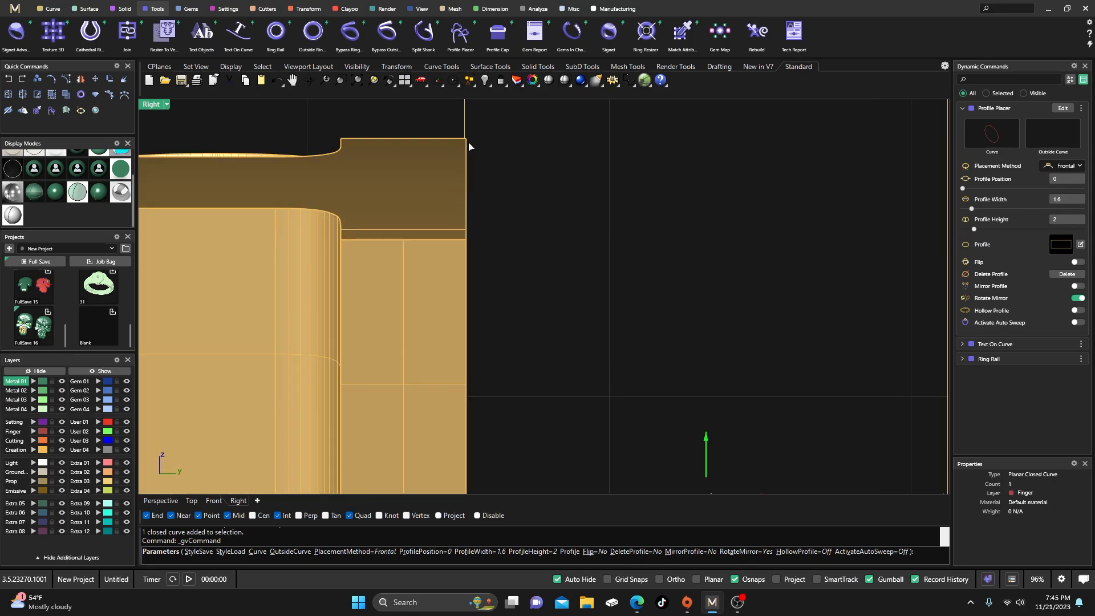
scroll(469, 147, "down", 2)
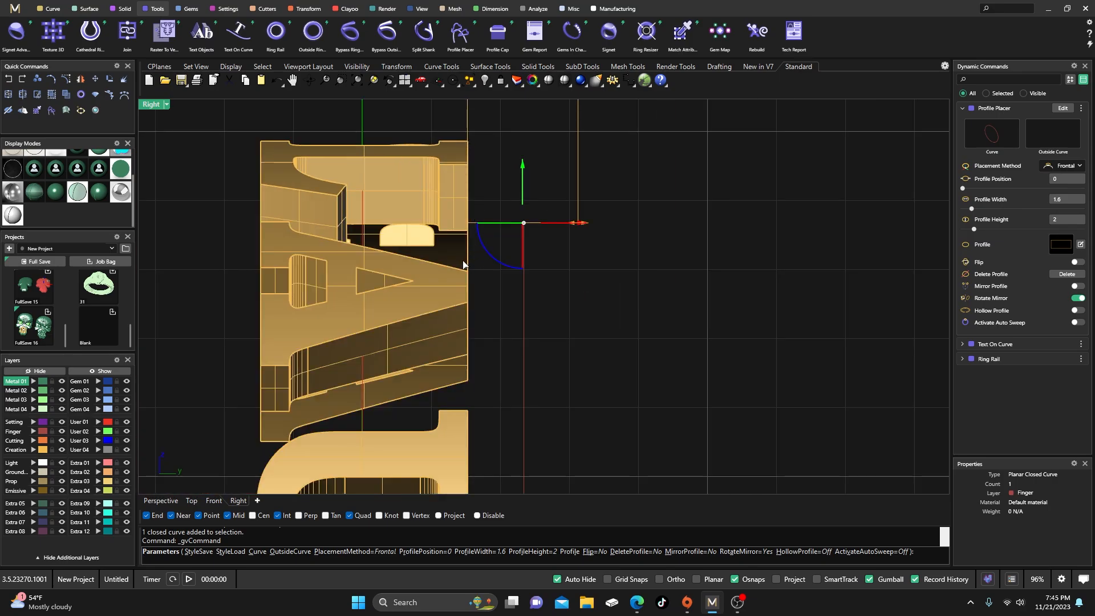
scroll(468, 263, "down", 3)
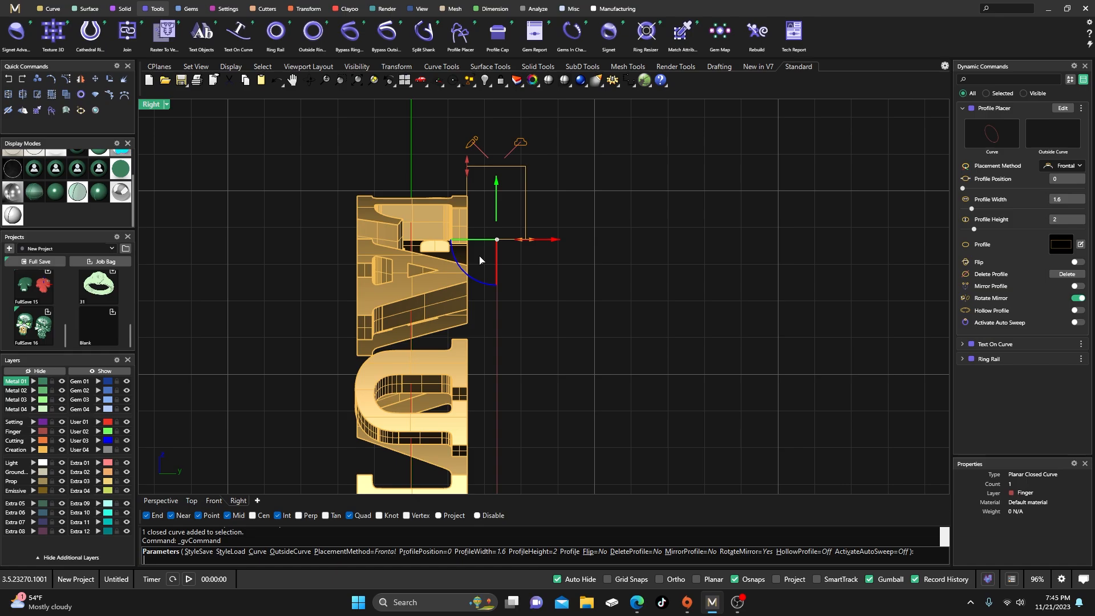
key("Escape")
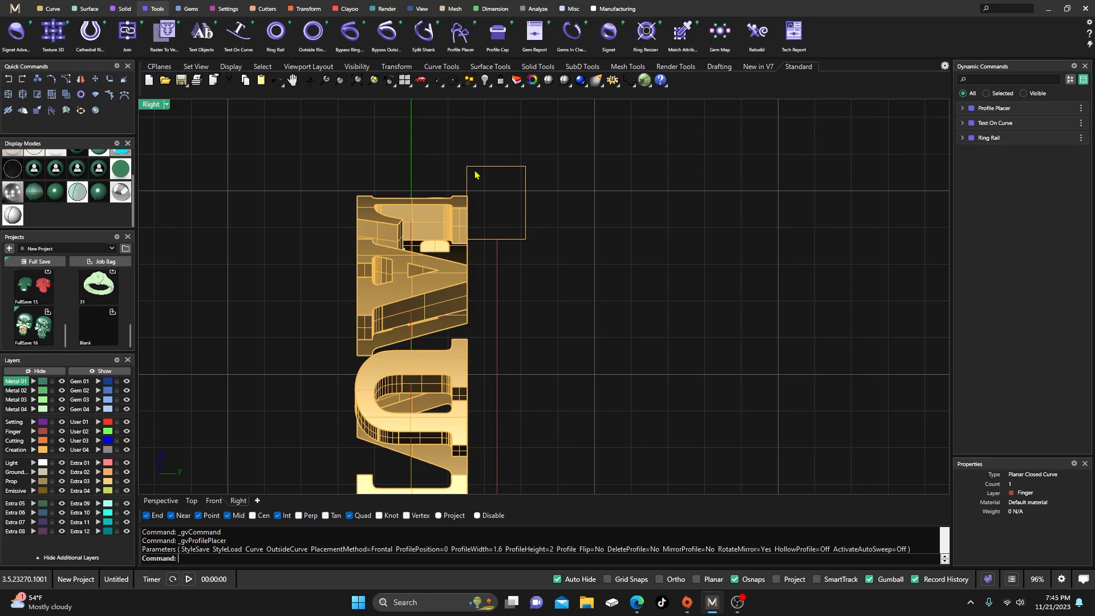
left_click(52, 8)
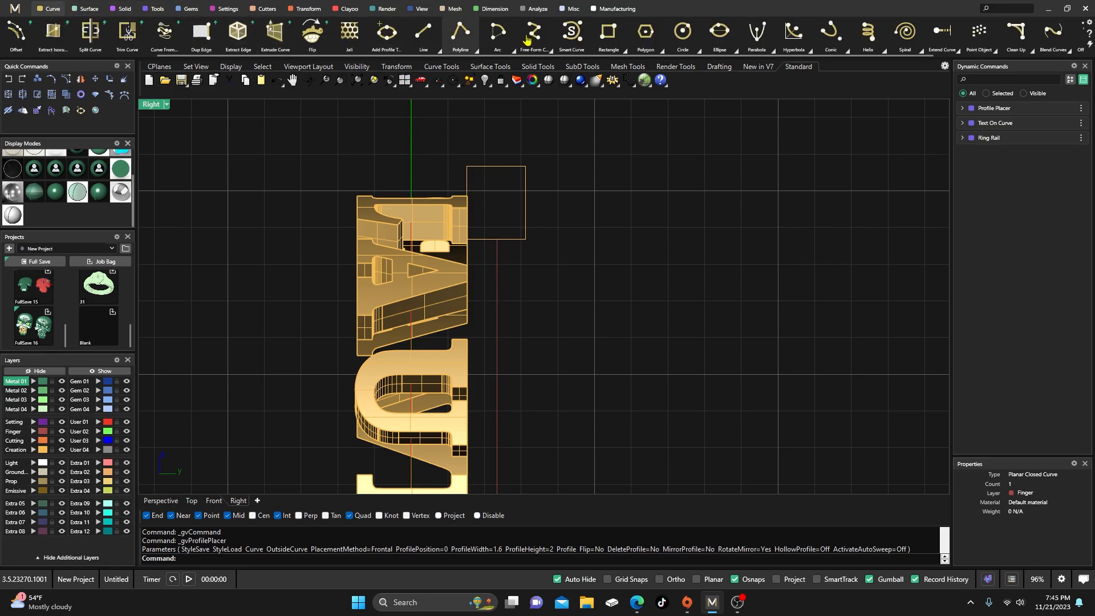
scroll(926, 33, "right", 2)
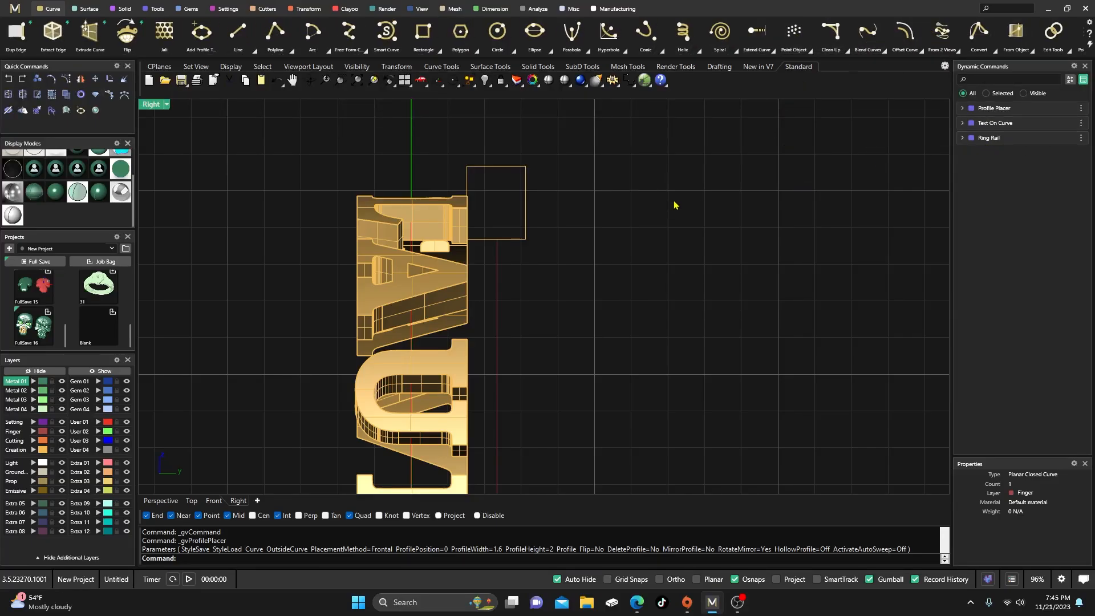
left_click(524, 178)
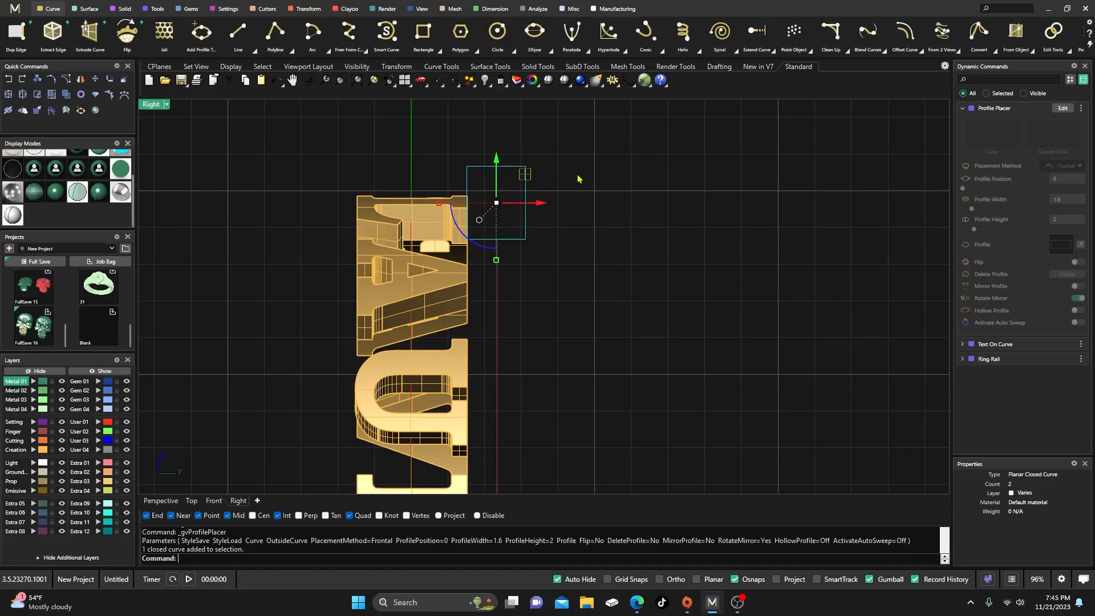
left_click(1062, 108)
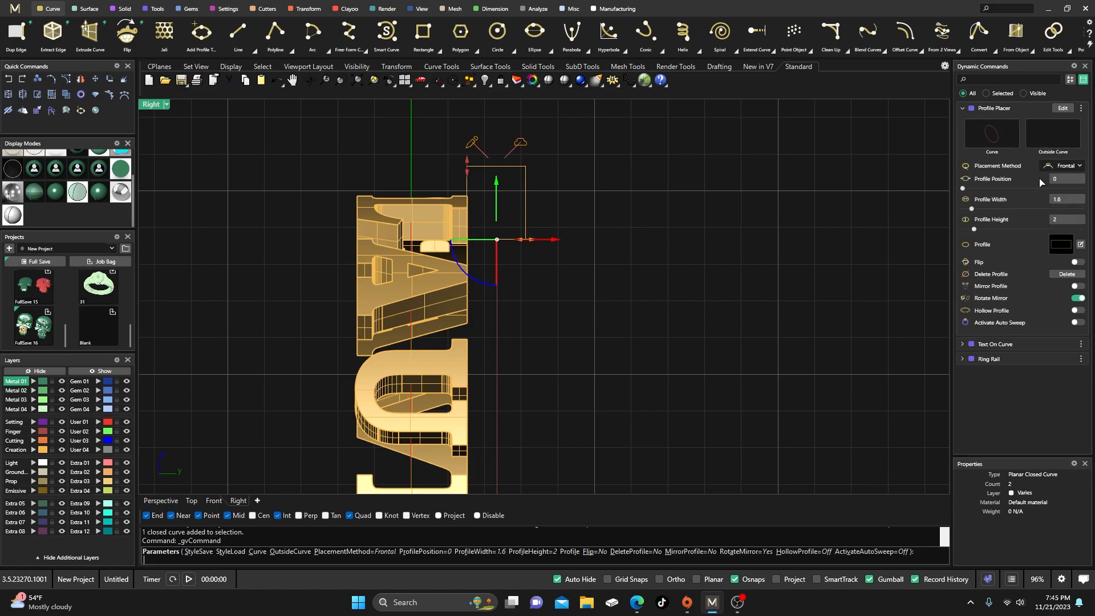
left_click(1080, 244)
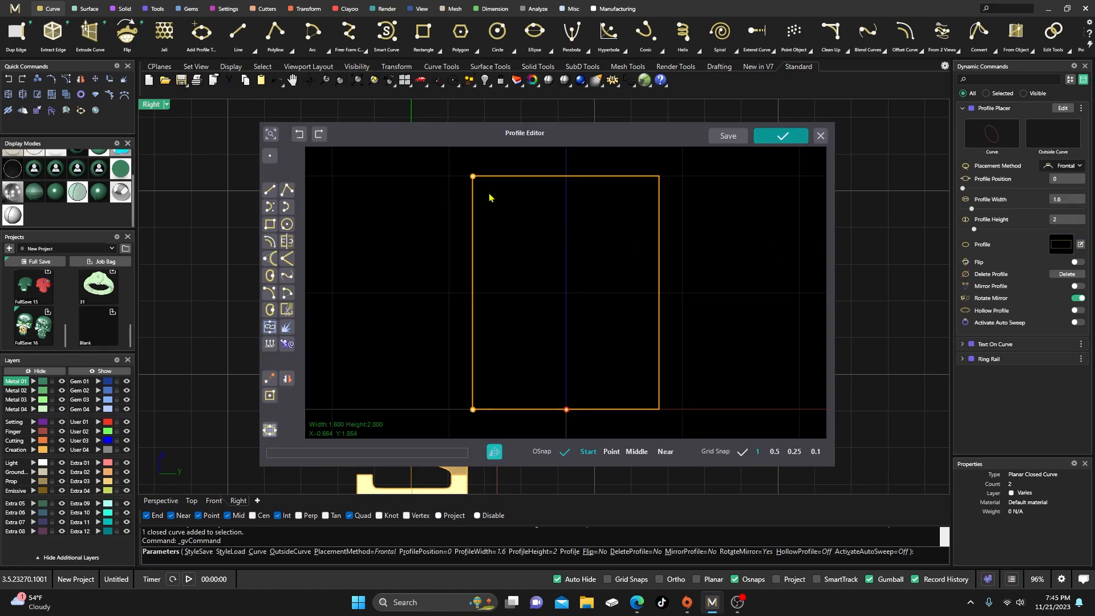
left_click(821, 137)
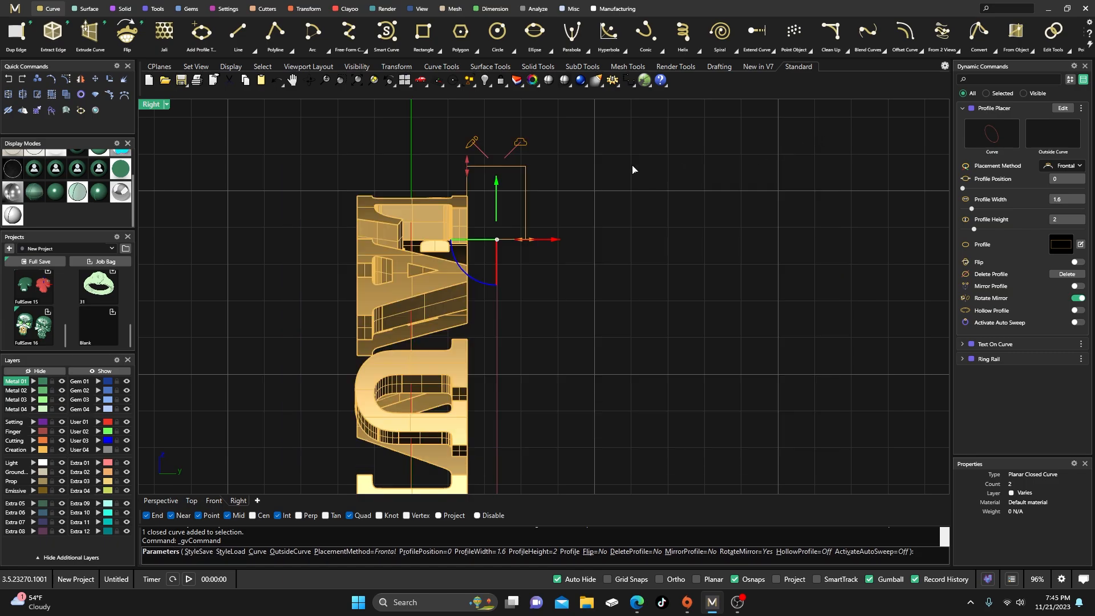
right_click(550, 179)
- Fillet the corners of the rectangular profile with a radius of about 0.2 mm, picked by two points near a corner
left_click(521, 170)
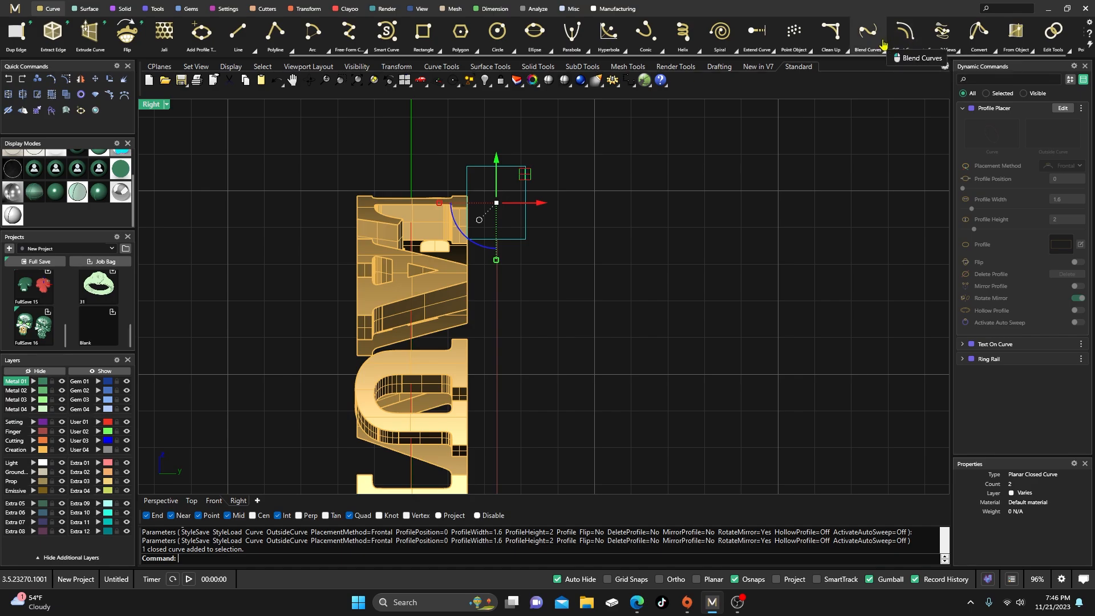
left_click(848, 53)
left_click(834, 90)
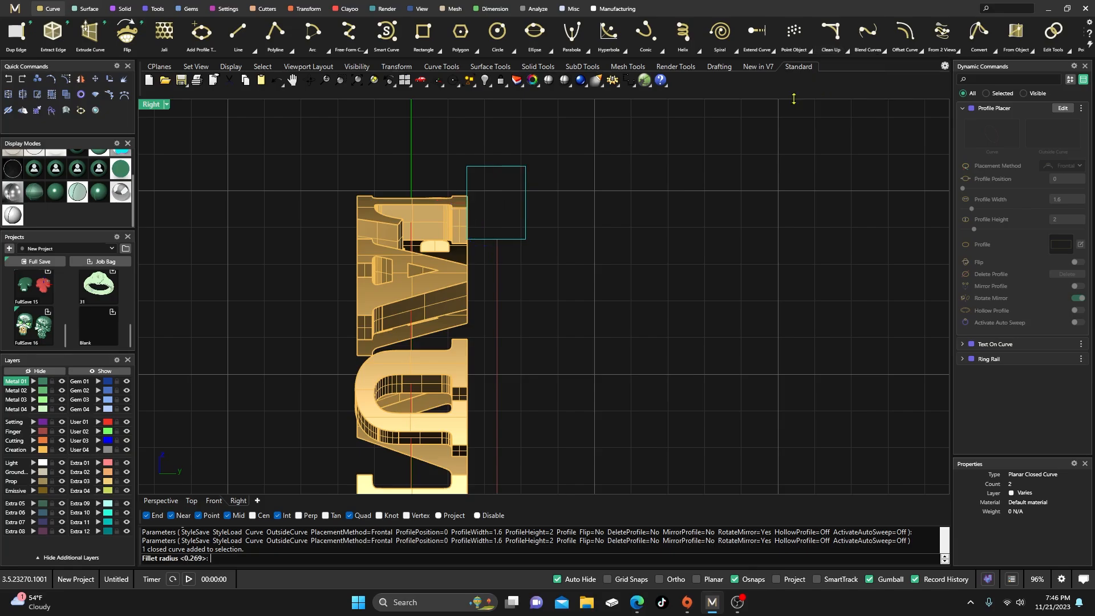
scroll(520, 177, "up", 3)
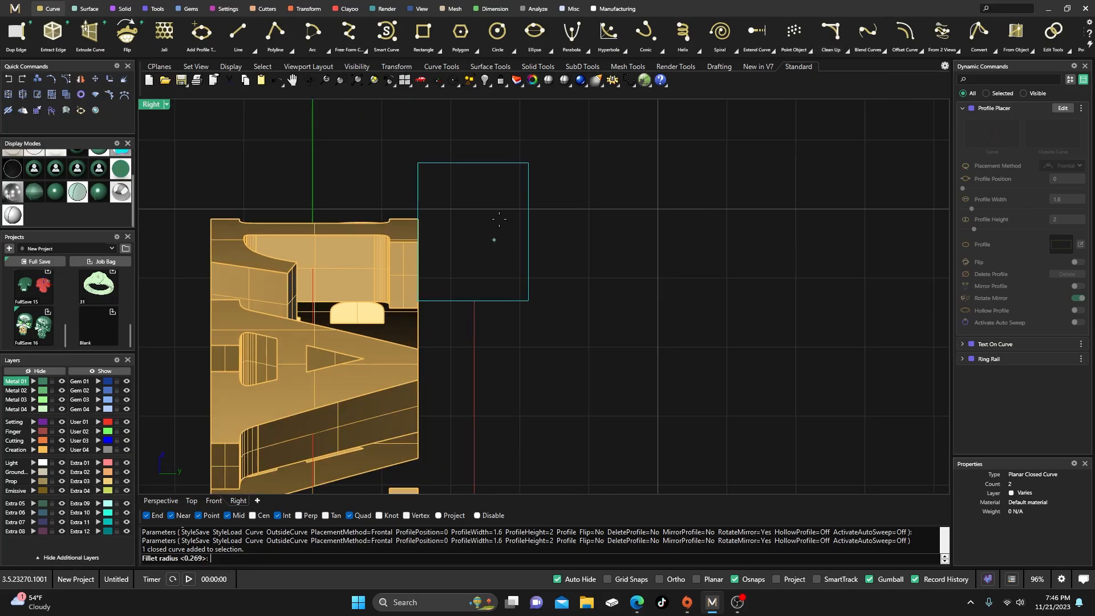
left_click(520, 163)
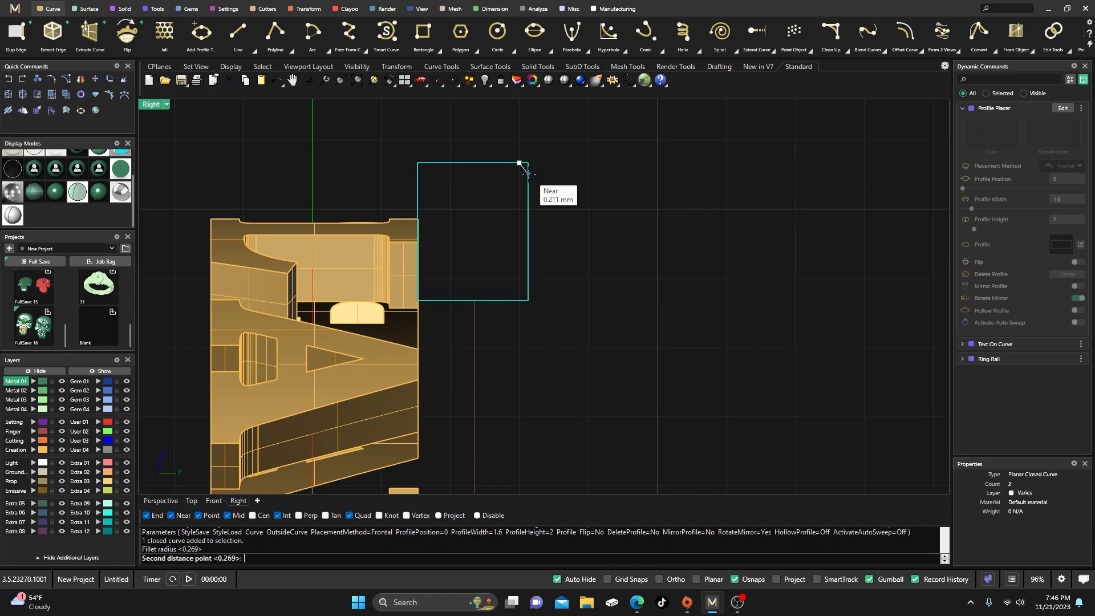
left_click(529, 174)
left_click(560, 140)
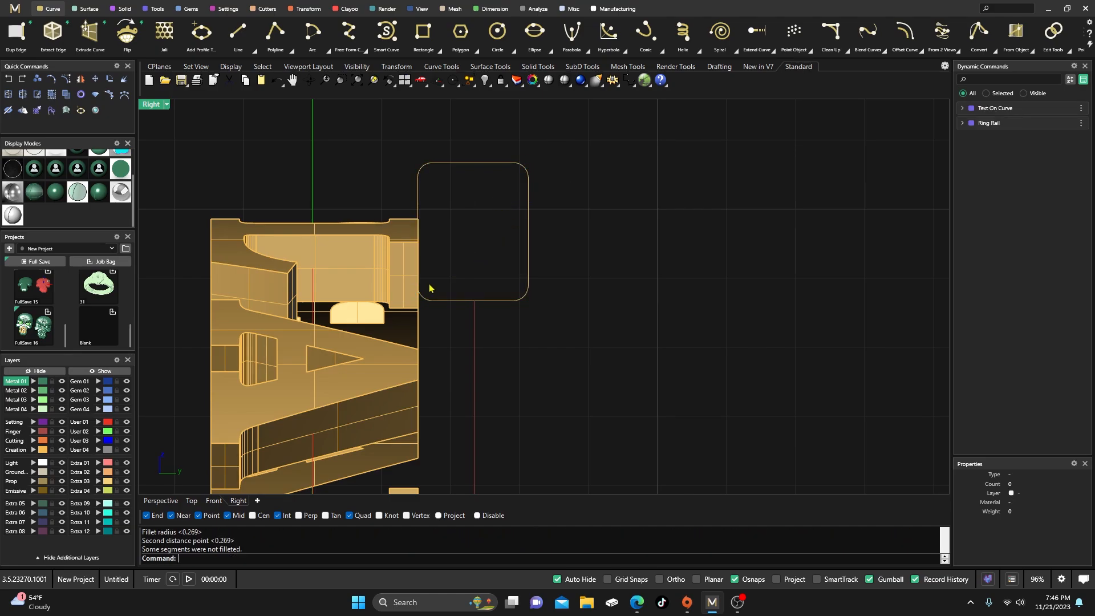
scroll(430, 203, "up", 4)
scroll(438, 186, "down", 6)
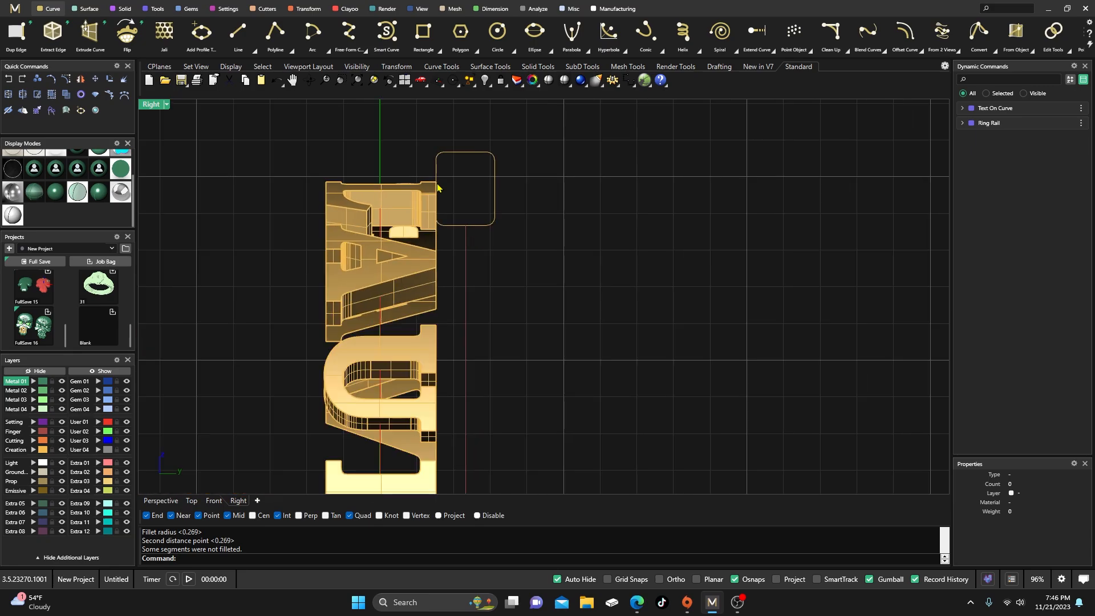
- Examine the rounded profile's position beside the lettering and on its rail in the enlarged Perspective view
double_click(156, 106)
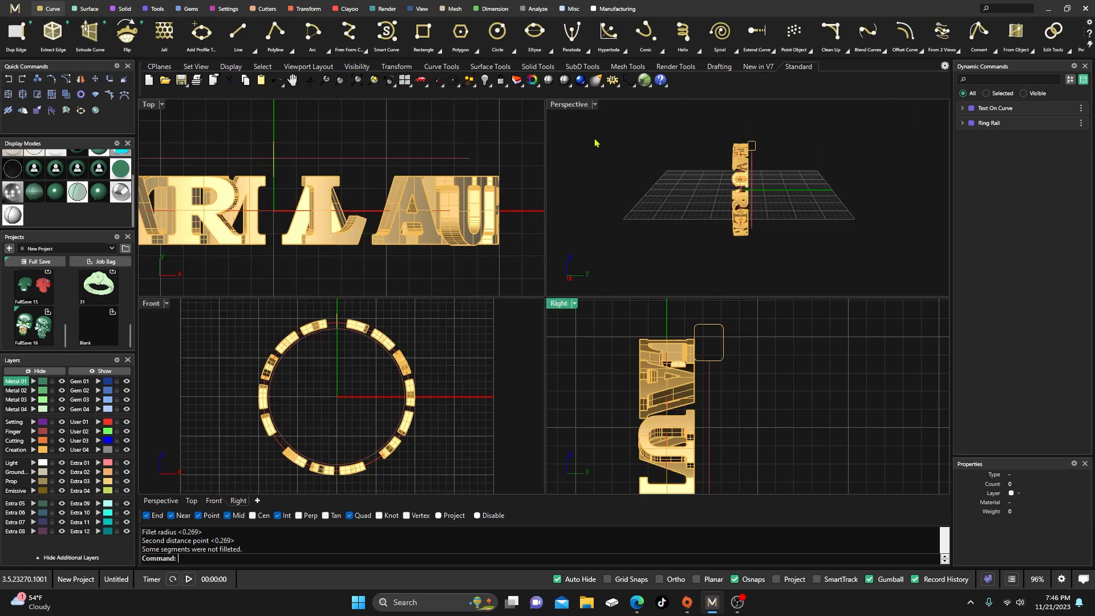
double_click(582, 109)
right_click_drag(517, 224, 503, 242)
scroll(550, 191, "up", 6)
scroll(556, 233, "up", 4)
scroll(567, 222, "up", 4)
right_click_drag(567, 222, 583, 220)
right_click_drag(460, 241, 480, 252)
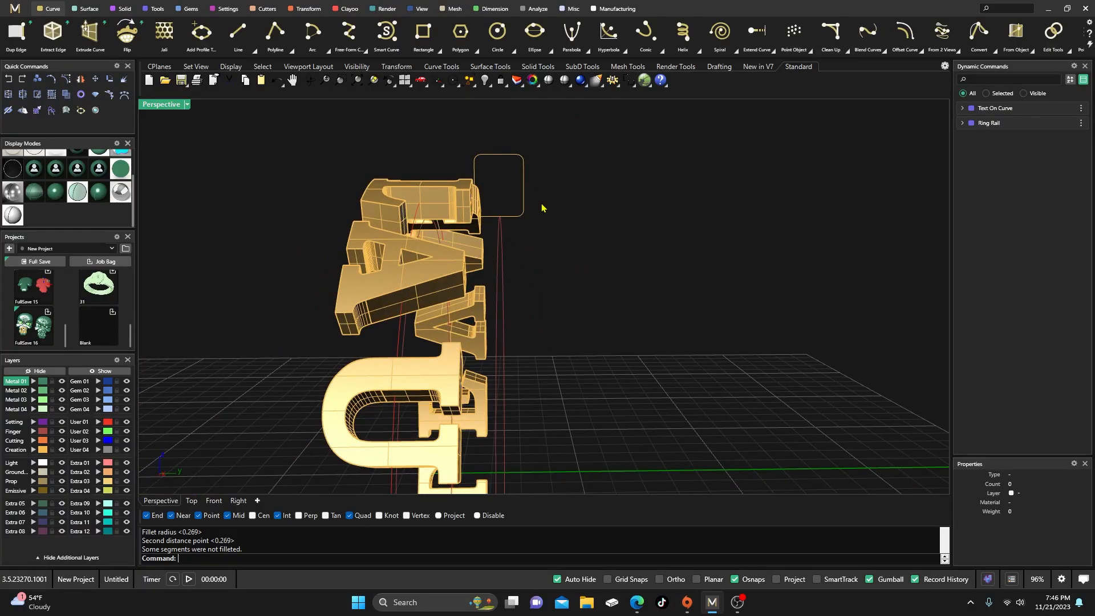
right_click_drag(631, 245, 623, 261)
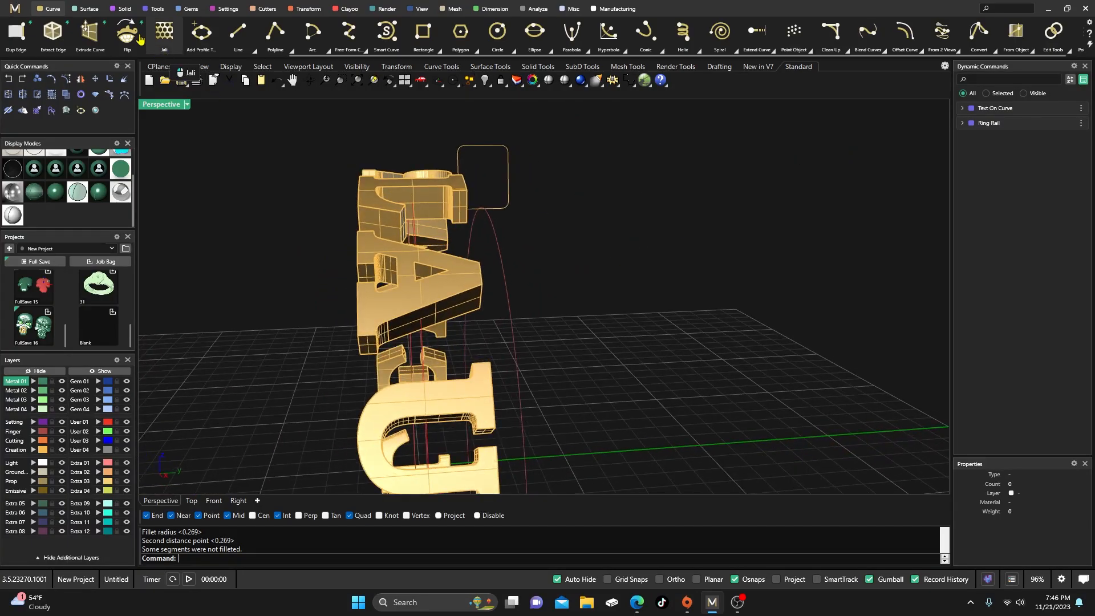
- Sweep the rounded rectangular profile along its ring rail with Sweep 1 to form a band beside the lettering
left_click(91, 10)
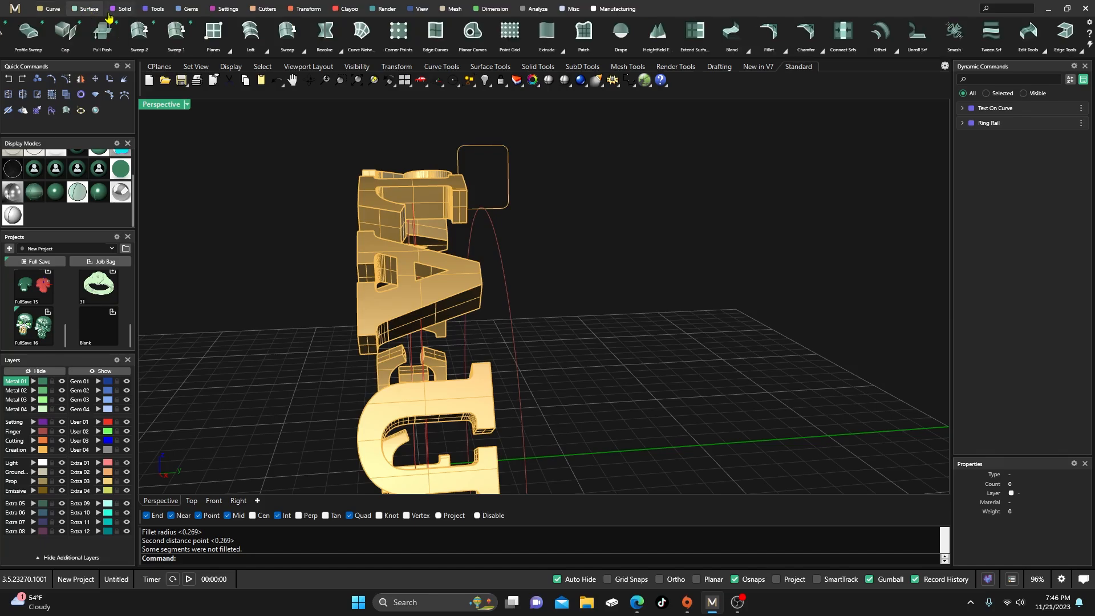
left_click(175, 32)
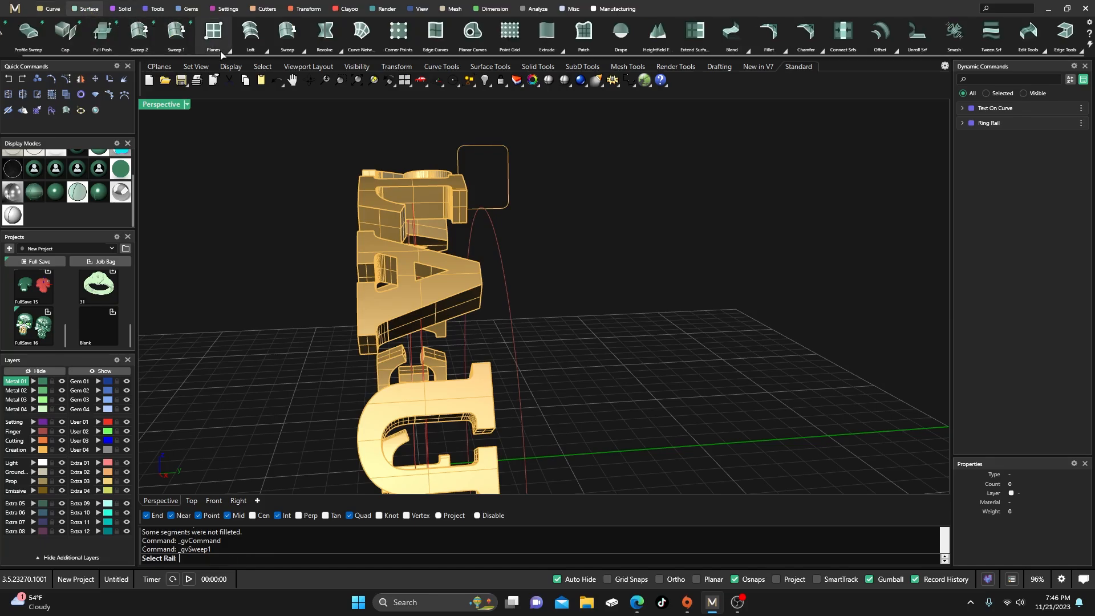
left_click(498, 242)
left_click(509, 191)
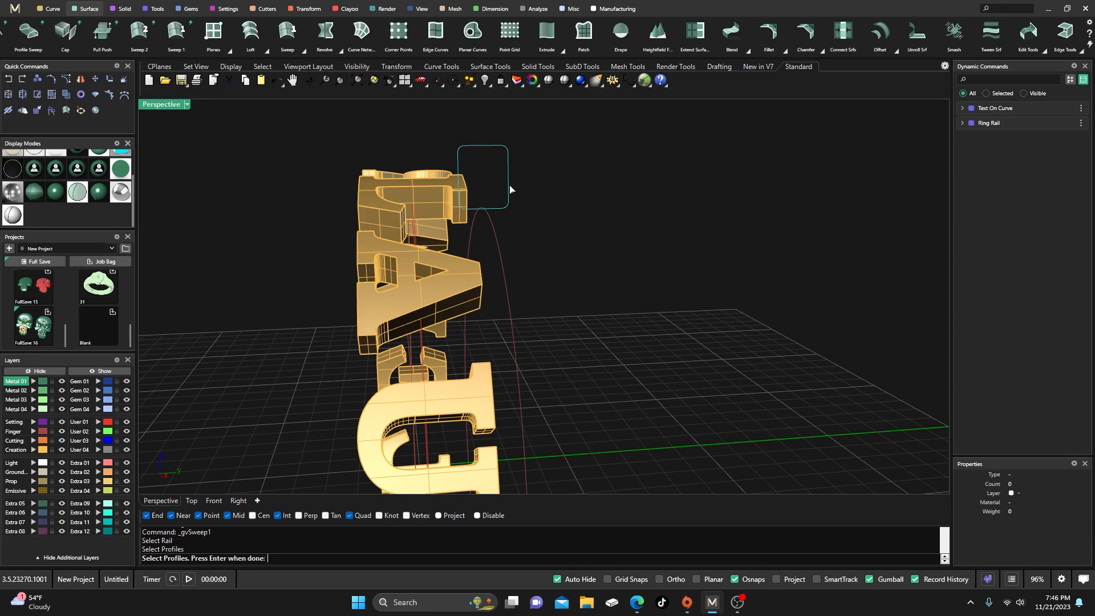
key("Return")
scroll(532, 203, "down", 3)
mouse_move(532, 203)
right_mouse_down()
mouse_move(543, 200)
mouse_move(535, 207)
right_mouse_up()
scroll(503, 268, "up", 12)
right_click_drag(503, 268, 582, 251)
scroll(496, 258, "up", 5)
scroll(496, 248, "down", 10)
key("Return")
- Move the swept band's profile curve slightly inward along Y so the band overlaps the lettering's edge
scroll(426, 307, "up", 6)
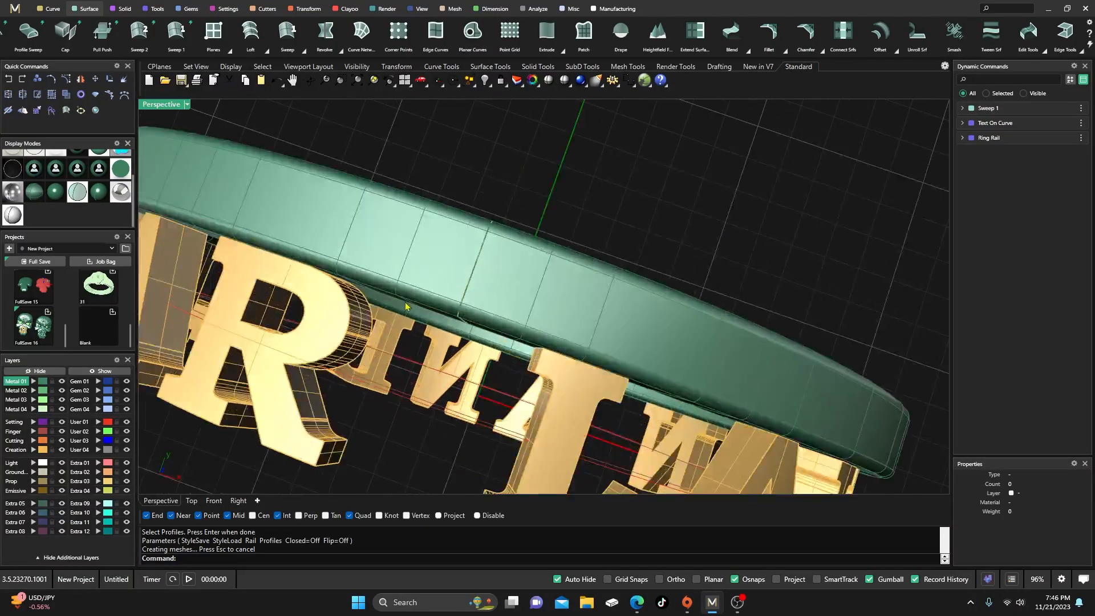
scroll(406, 306, "down", 5)
right_click_drag(406, 307, 459, 165)
scroll(459, 154, "up", 5)
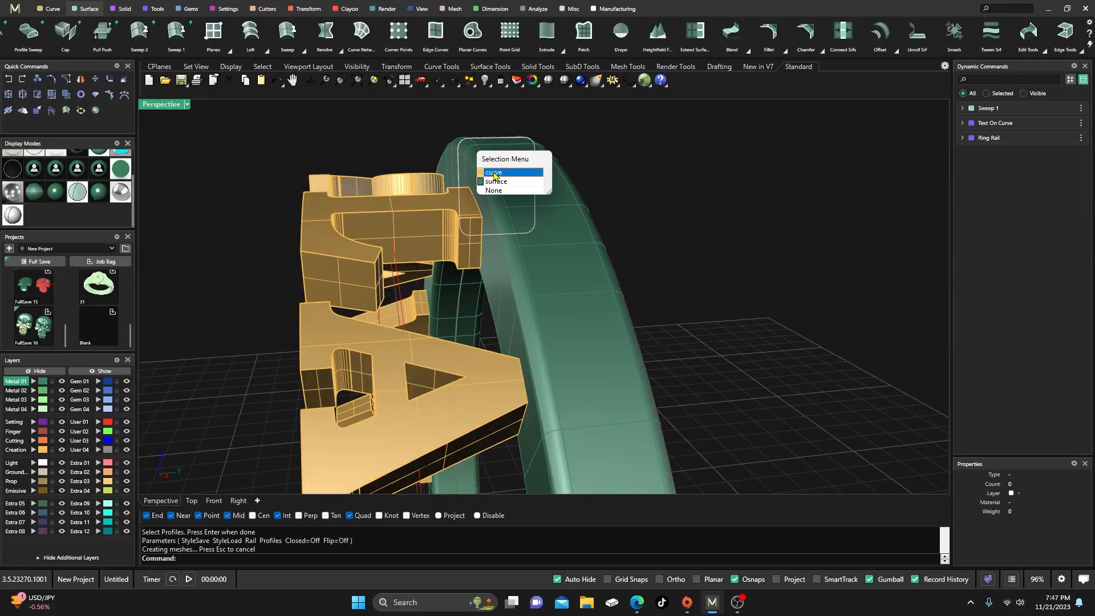
left_click(494, 173)
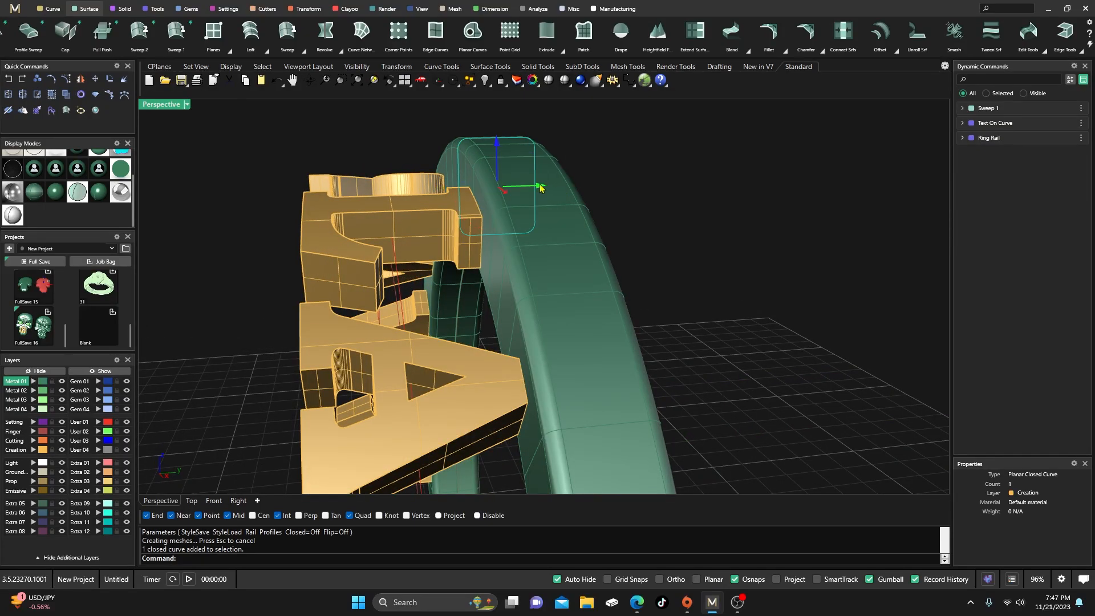
left_click_drag(539, 187, 524, 196)
right_click_drag(522, 195, 478, 236)
- Mirror the swept band to the other side of the lettering with X Mirror on and Y Mirror off
right_click(565, 165)
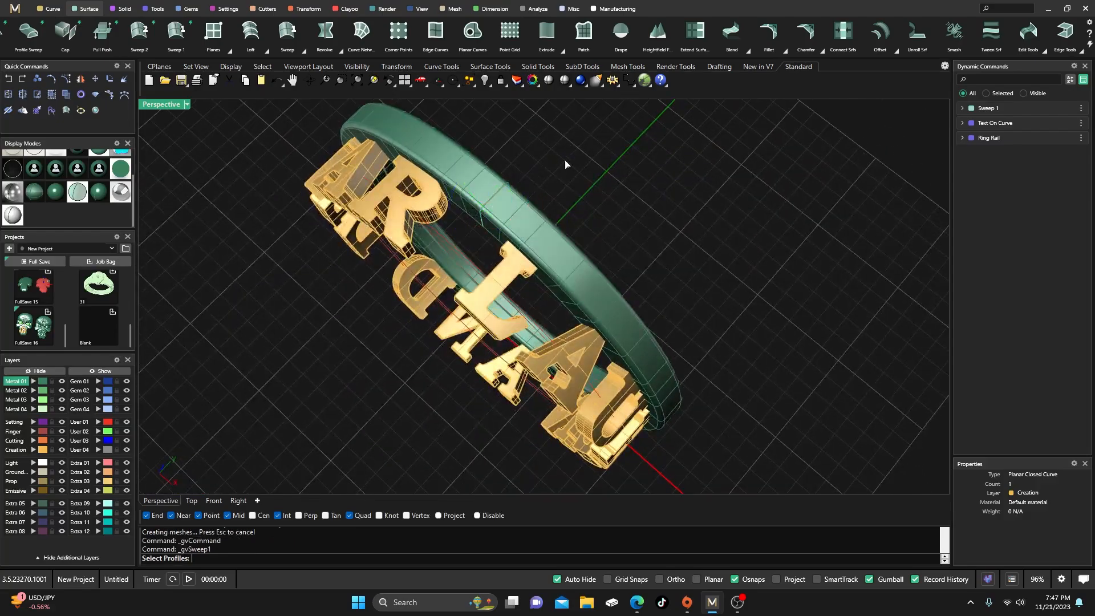
right_click(523, 220)
left_click(523, 219)
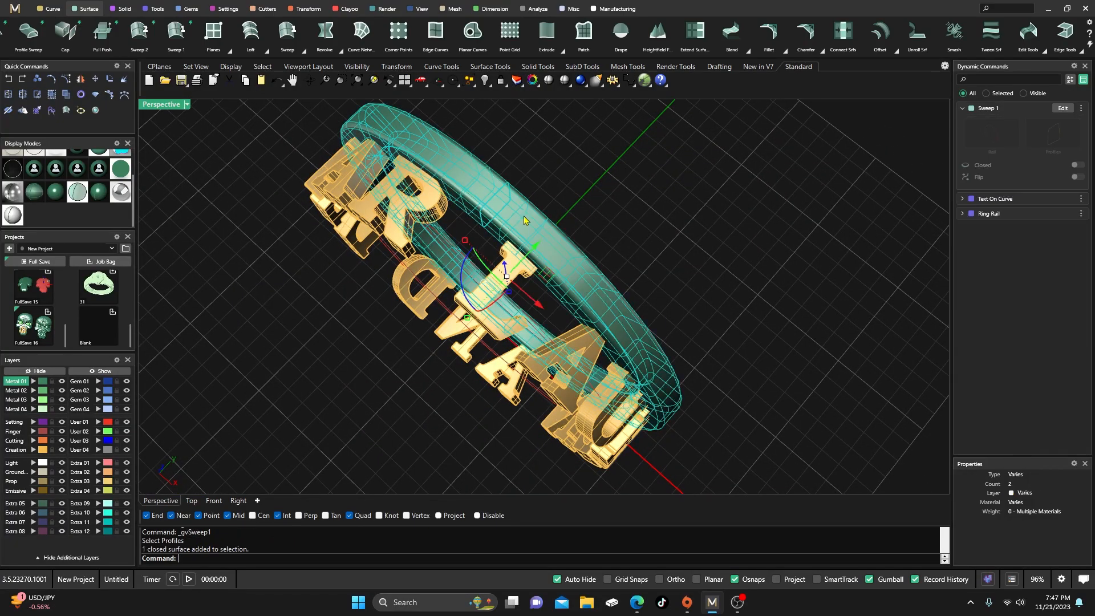
left_click(305, 9)
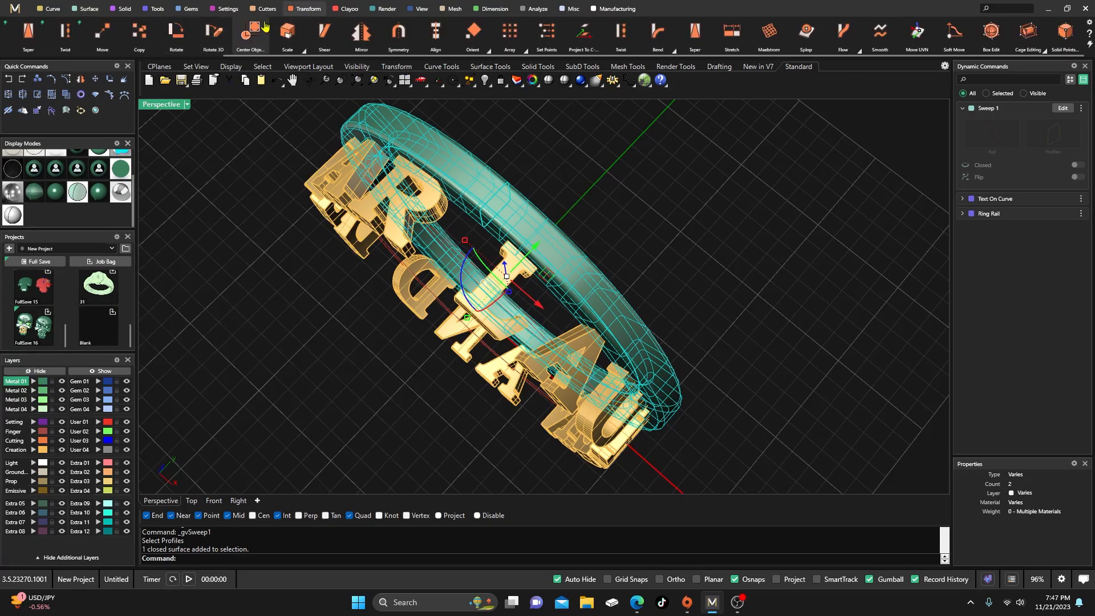
scroll(176, 45, "up", 3)
scroll(181, 47, "up", 4)
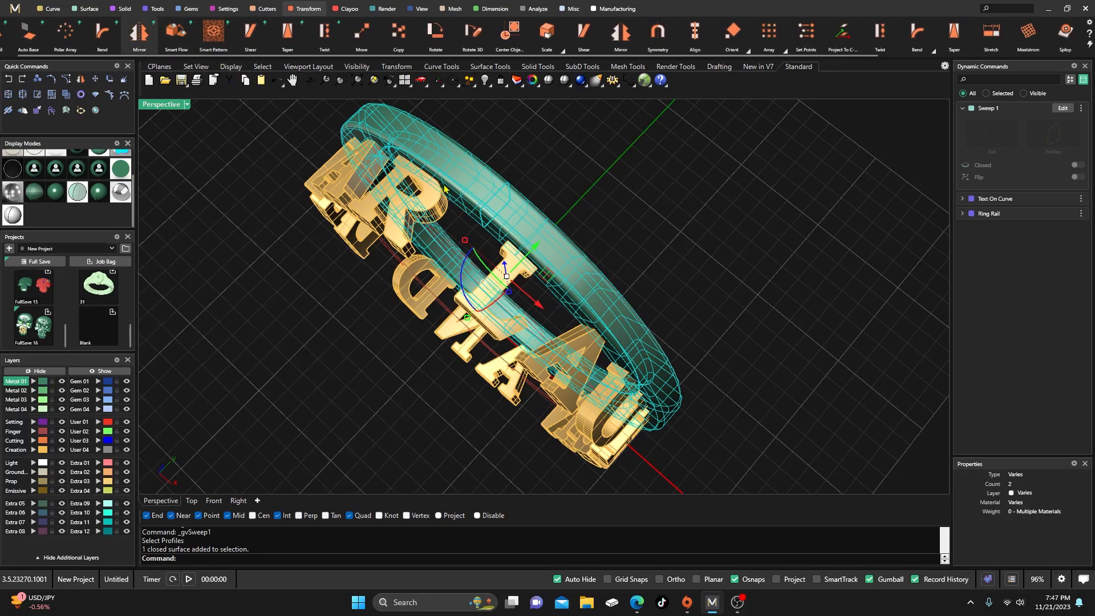
left_click(621, 33)
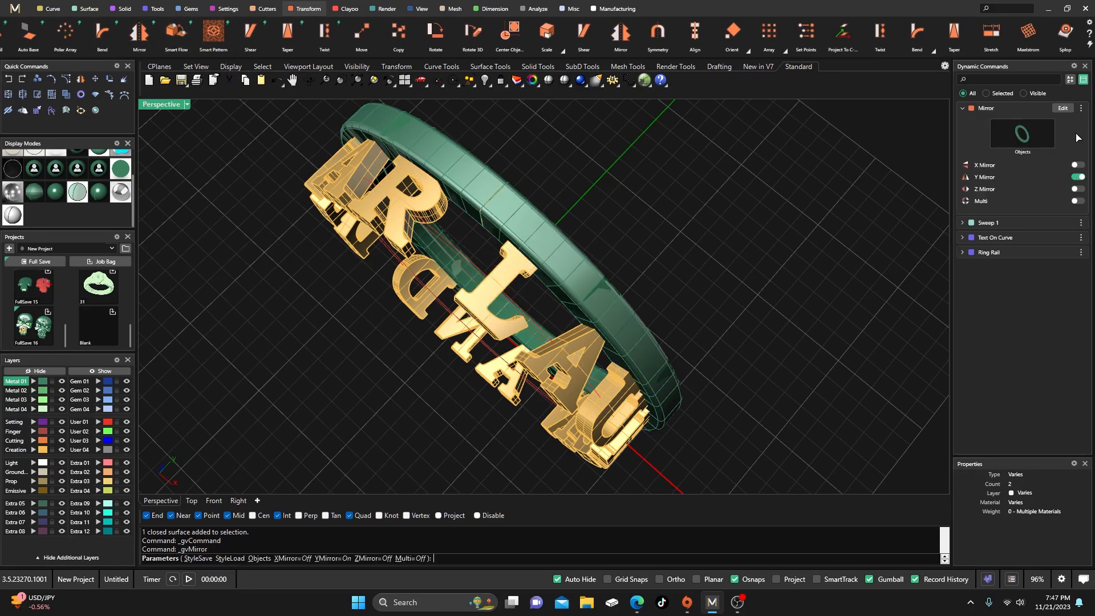
left_click(1078, 165)
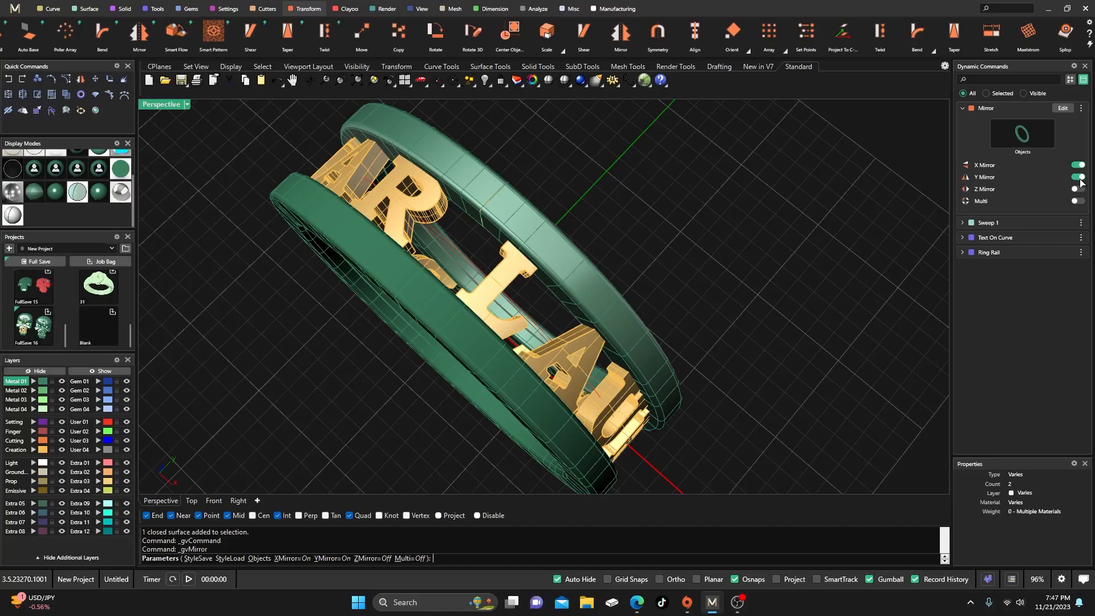
right_click_drag(682, 224, 684, 227)
right_click(684, 227)
- Examine how the two bands meet the lettering from several angles around the ring
scroll(512, 231, "down", 3)
right_click_drag(511, 230, 471, 220)
scroll(492, 238, "up", 2)
scroll(533, 342, "up", 4)
right_click_drag(534, 342, 522, 233)
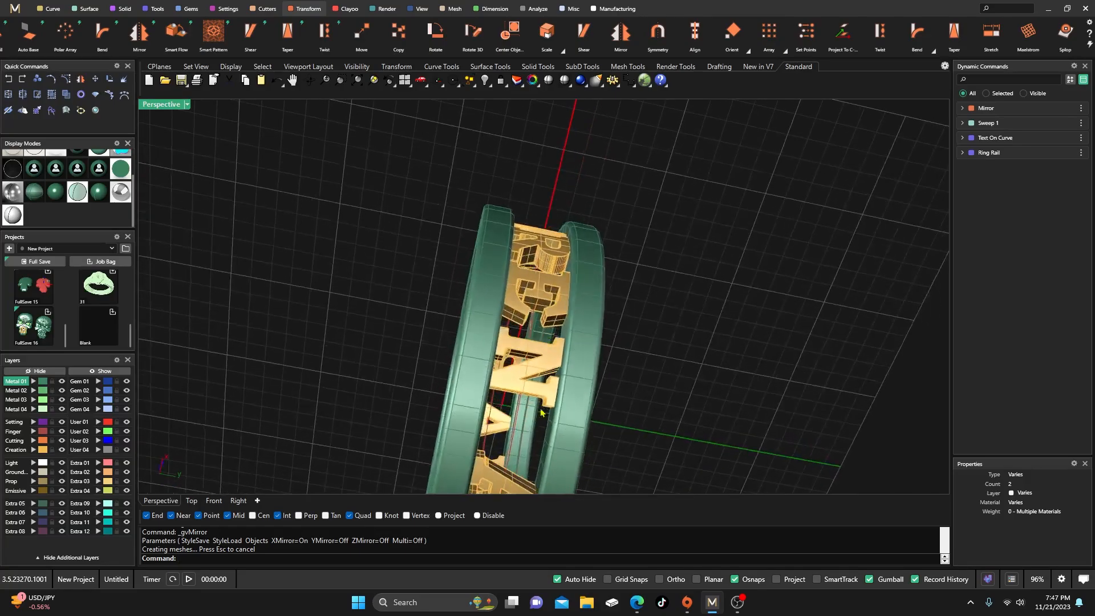
scroll(530, 423, "up", 4)
scroll(510, 280, "down", 4)
right_click_drag(510, 281, 586, 347)
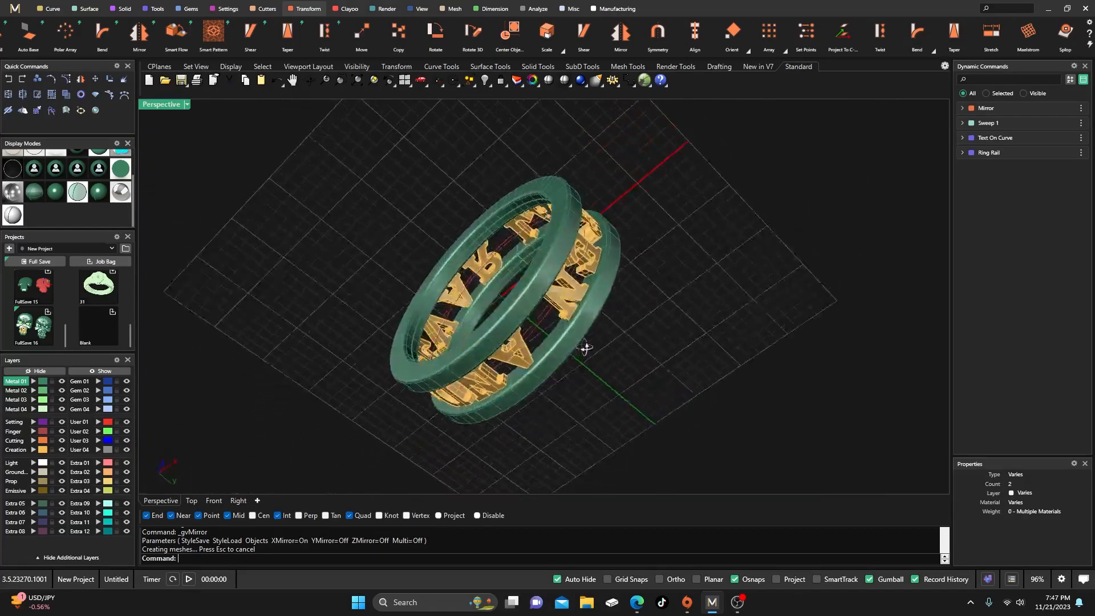
scroll(506, 296, "down", 4)
right_click_drag(506, 296, 570, 405)
right_click_drag(513, 257, 476, 416)
scroll(512, 300, "up", 5)
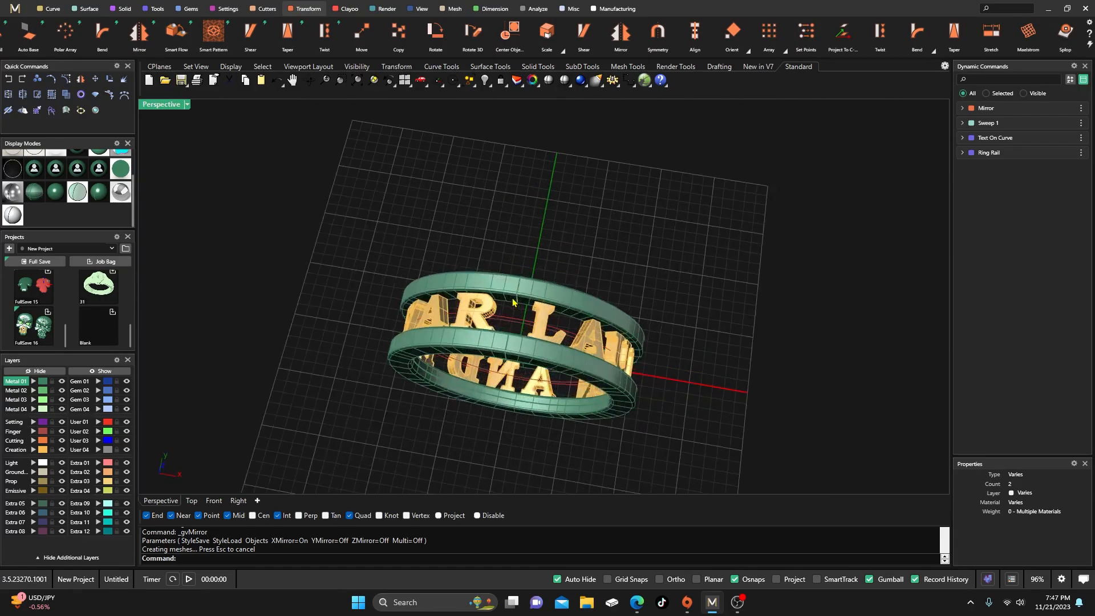
- Boolean-union the first swept band with the lettering
left_click(121, 9)
left_click(102, 31)
left_click(569, 292)
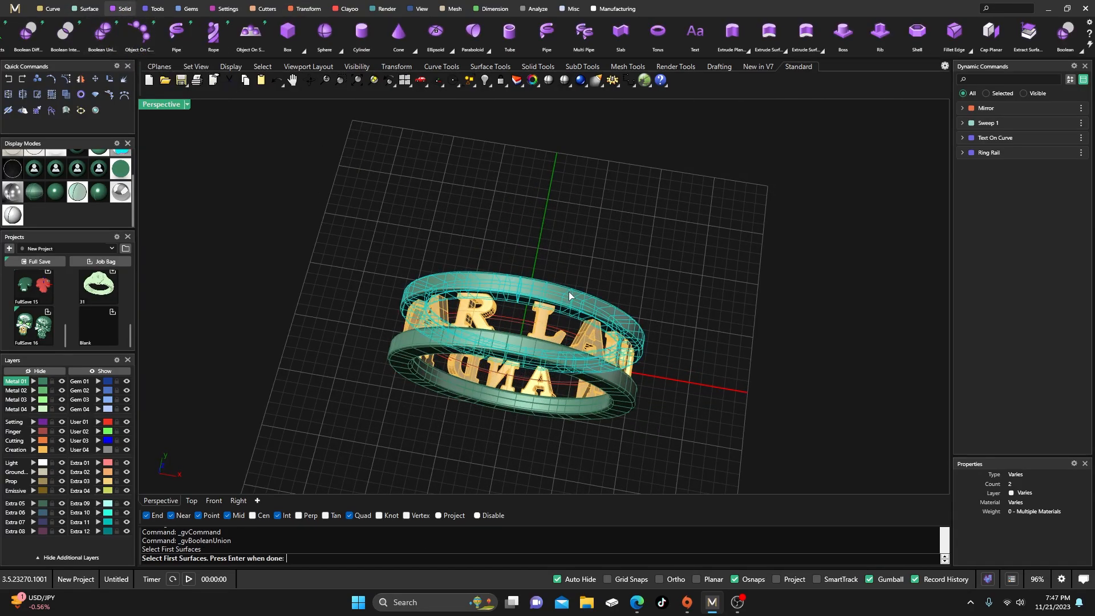
key("Return")
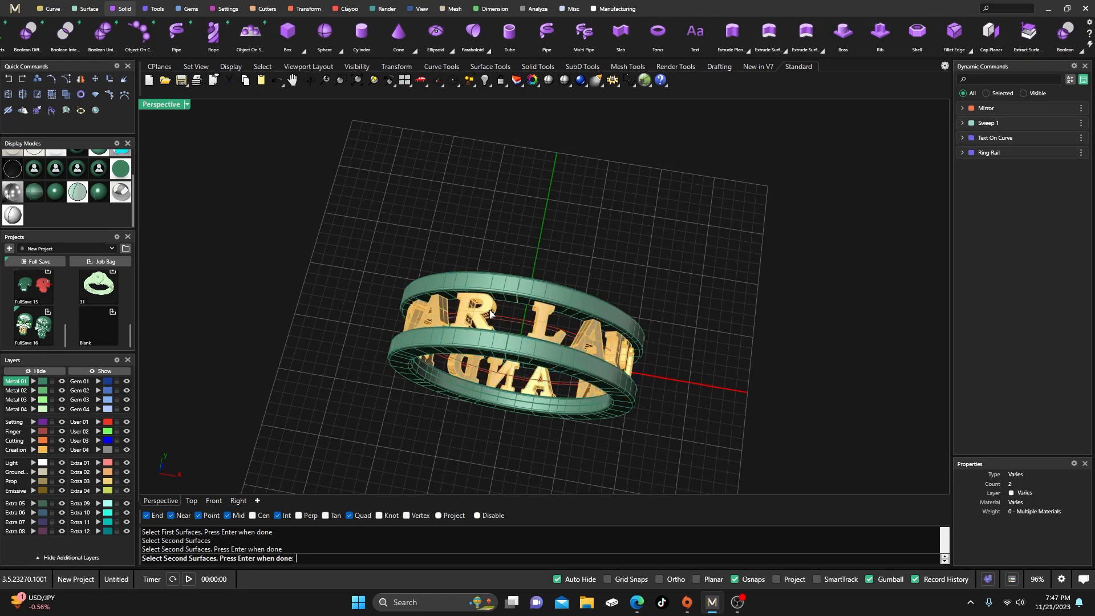
key("Return")
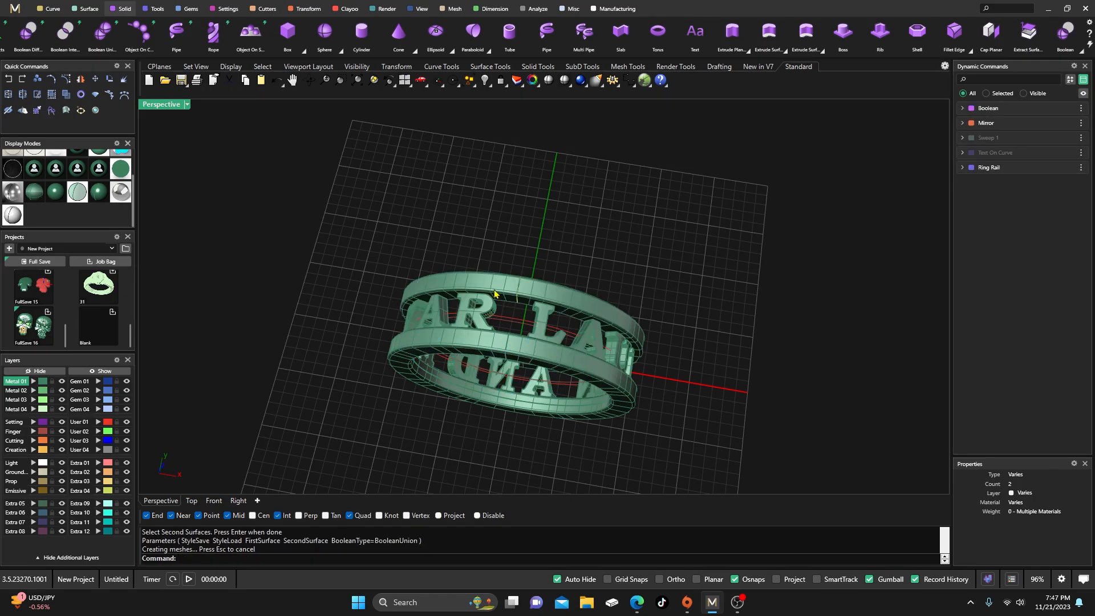
- Boolean-union the joined band and lettering with the mirrored band to make one solid ring
key("Return")
left_click(498, 291)
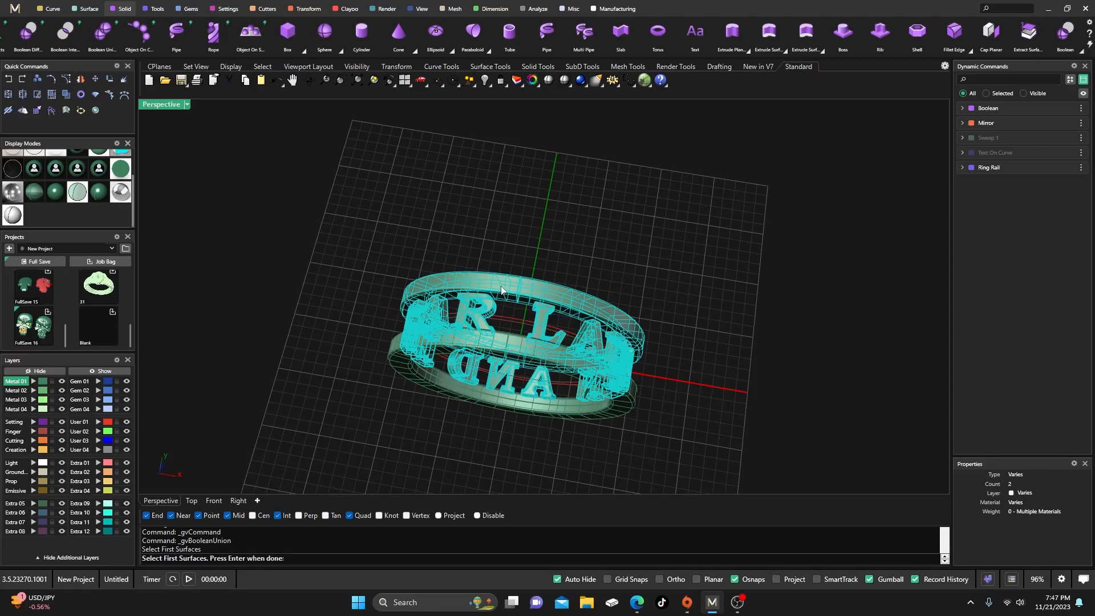
key("Return")
left_click(511, 352)
left_click(511, 352)
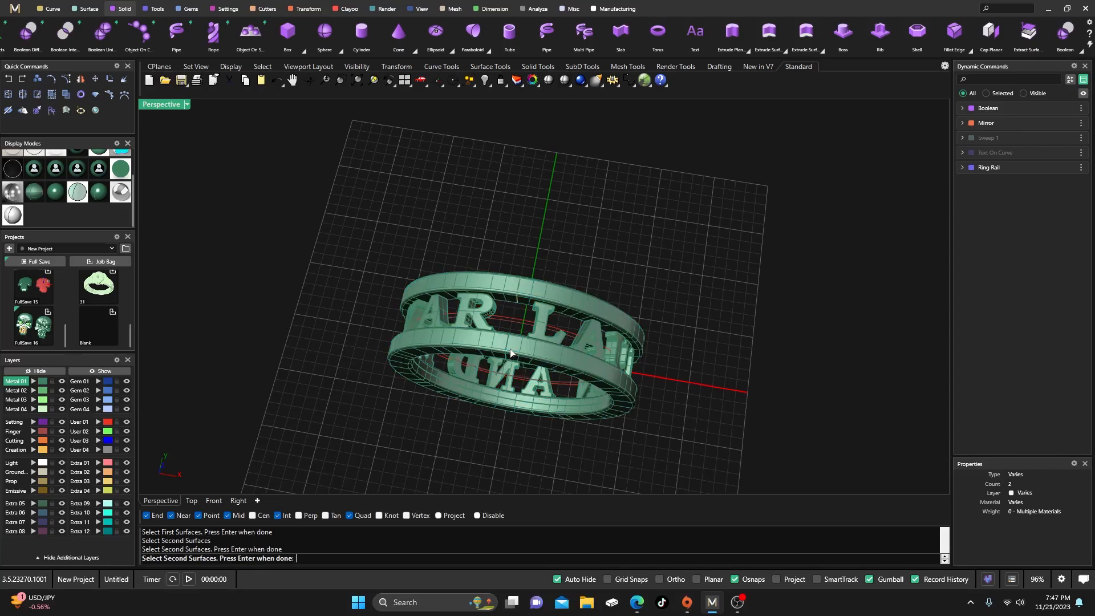
key("Return")
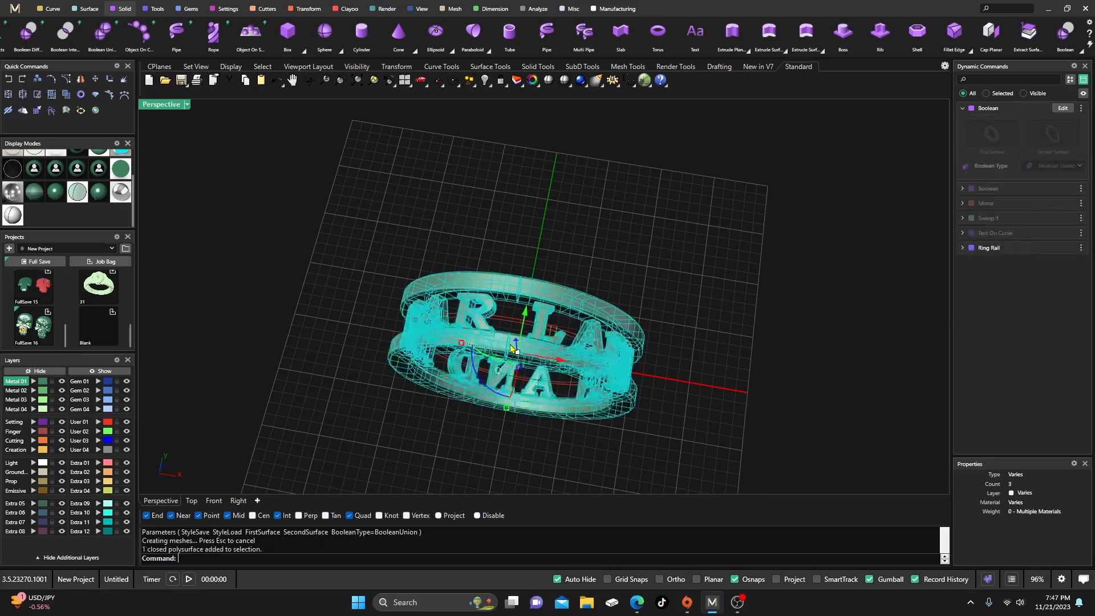
left_click(493, 259)
- Inspect the united ring from several angles and check its properties, including the metal weight
scroll(504, 341, "up", 6)
scroll(504, 341, "down", 6)
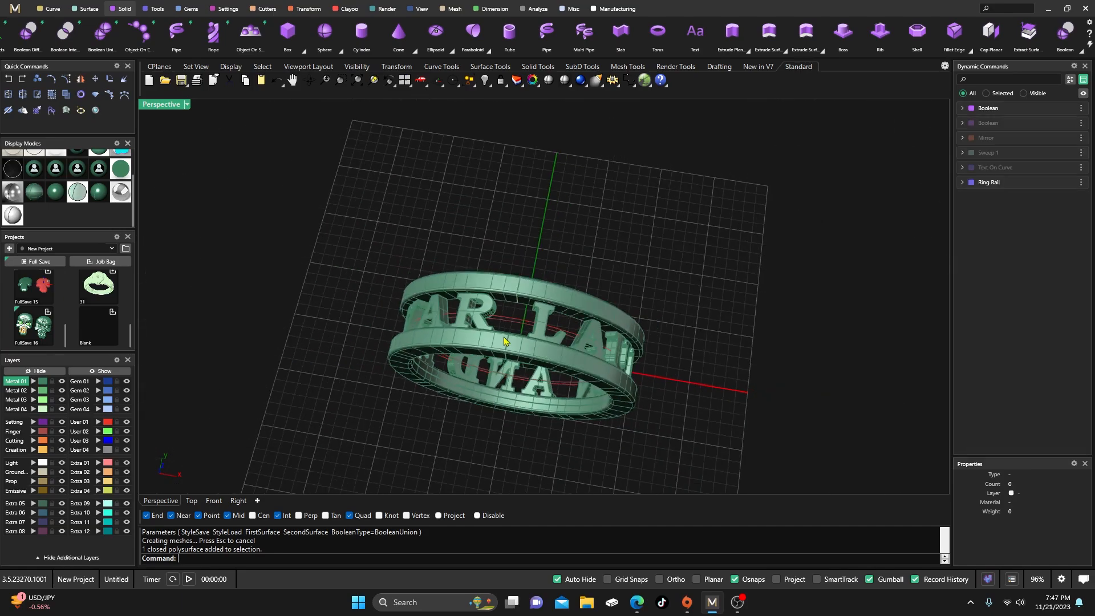
right_click_drag(506, 341, 457, 289)
scroll(513, 302, "up", 6)
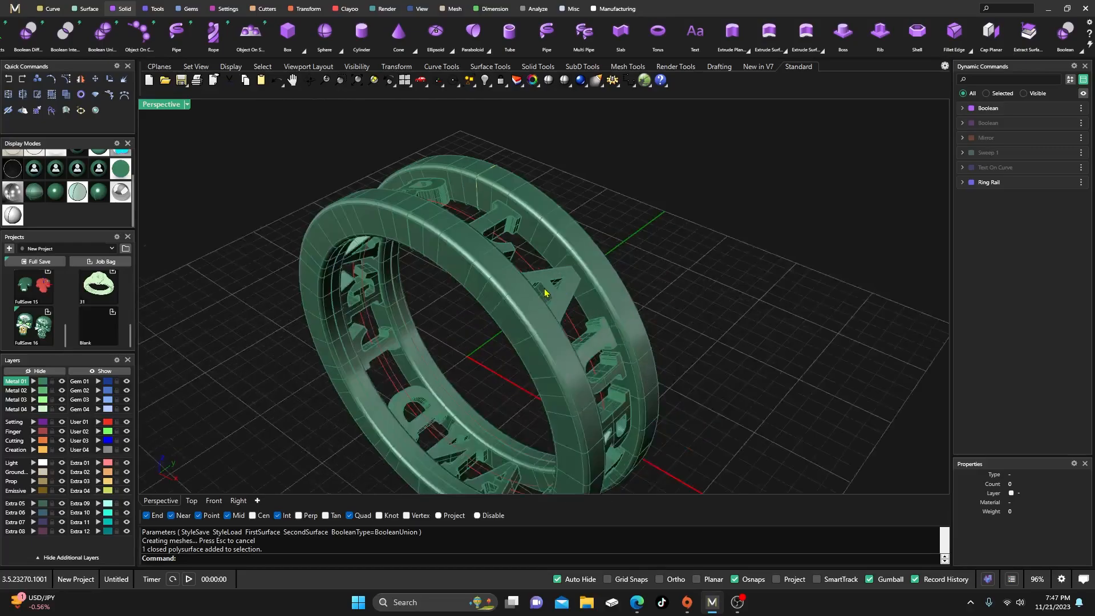
mouse_move(574, 318)
right_mouse_down()
mouse_move(768, 251)
mouse_move(786, 212)
mouse_move(567, 314)
right_mouse_up()
left_click(532, 311)
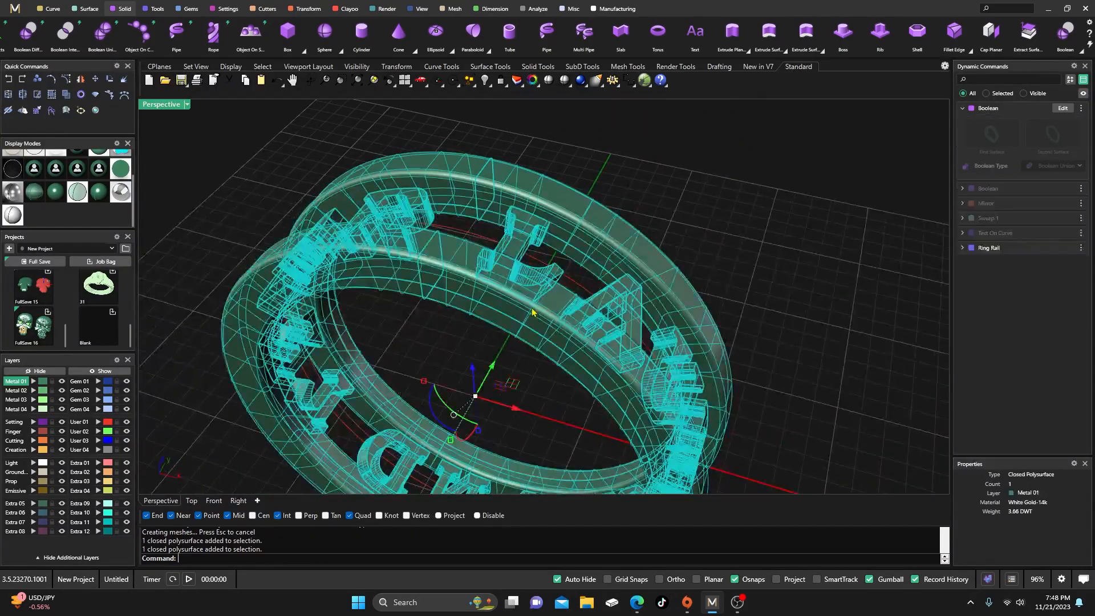
left_click(562, 153)
scroll(516, 171, "down", 5)
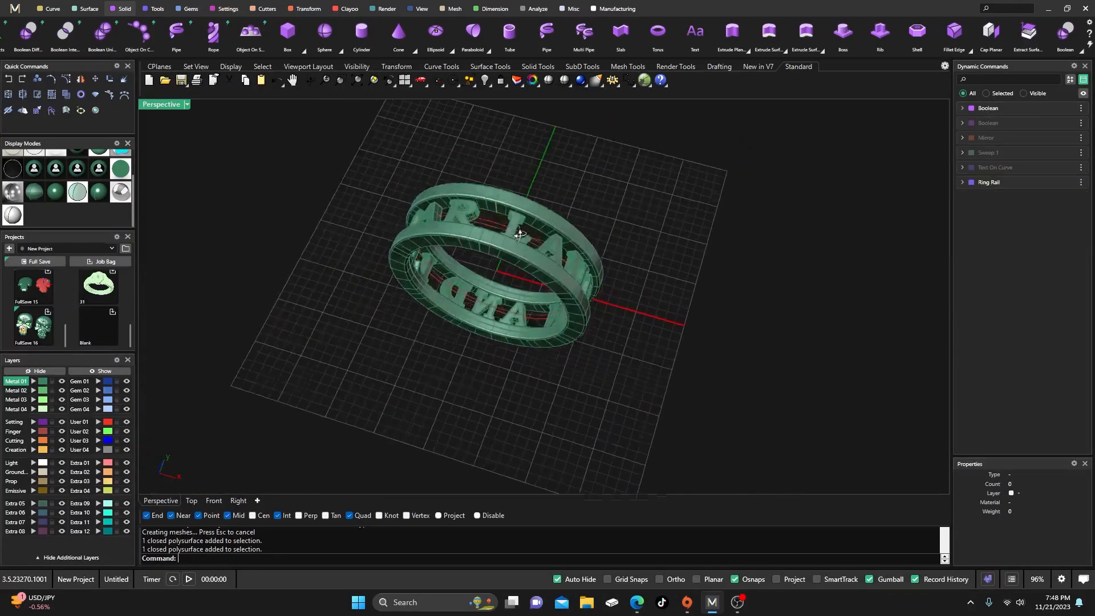
scroll(508, 319, "up", 3)
right_click_drag(505, 399, 154, 262)
- Show the Perspective view in a smooth shaded display without surface lines and inspect the finished ring all around
left_click(59, 194)
scroll(532, 342, "down", 5)
mouse_move(536, 377)
right_mouse_down()
mouse_move(584, 396)
mouse_move(639, 479)
right_mouse_up()
scroll(494, 302, "up", 5)
right_click_drag(494, 304, 579, 274)
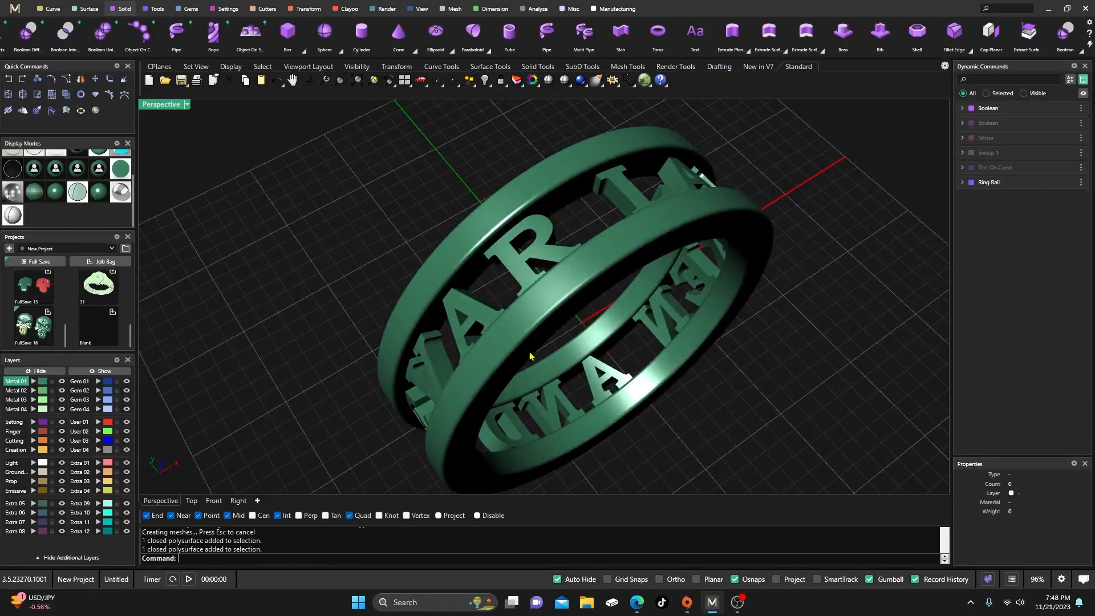
right_click_drag(530, 356, 497, 315)
right_click_drag(634, 205, 512, 350)
scroll(542, 340, "down", 4)
scroll(463, 285, "down", 6)
scroll(458, 291, "down", 6)
right_click_drag(458, 305, 474, 345)
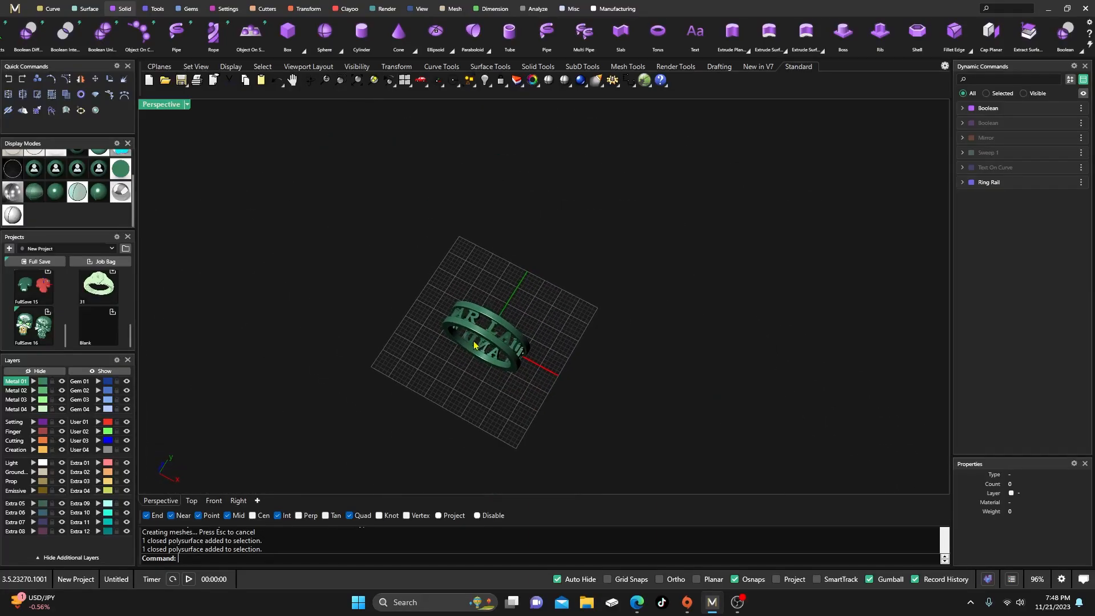
- Delete the whole ring model and start a new project without saving the changes
left_click(31, 194)
mouse_move(399, 257)
left_mouse_down()
mouse_move(537, 384)
mouse_move(623, 411)
left_mouse_up()
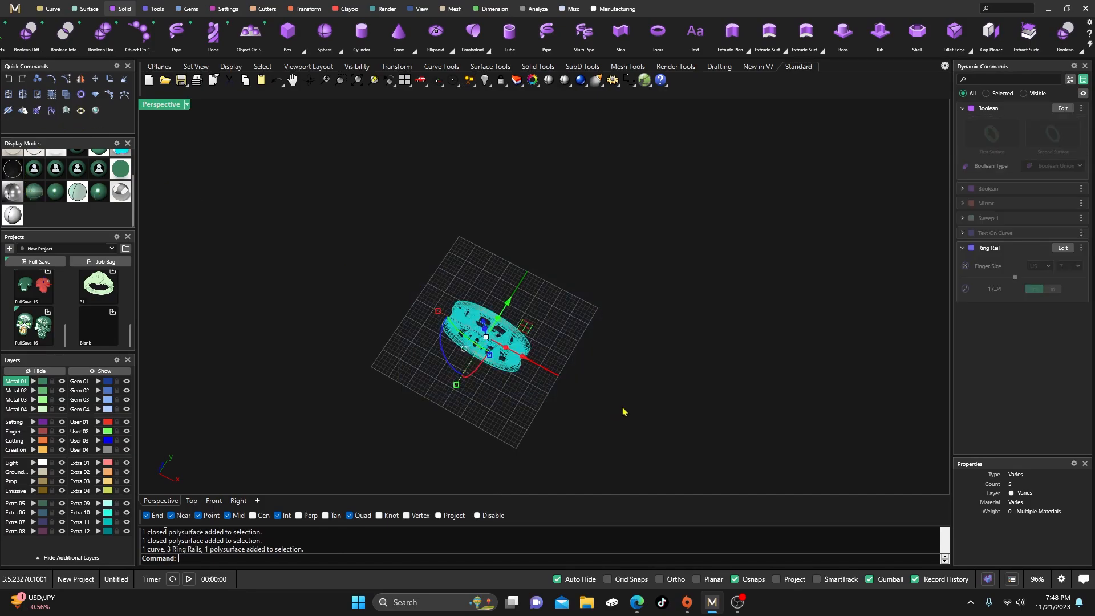
key("Delete")
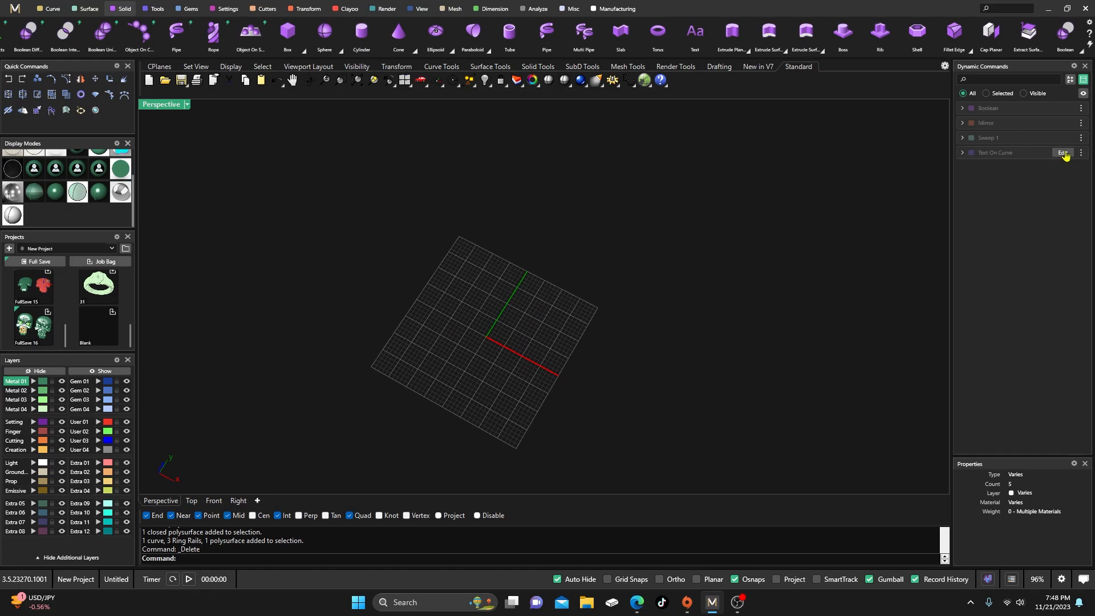
left_click(17, 12)
left_click(63, 42)
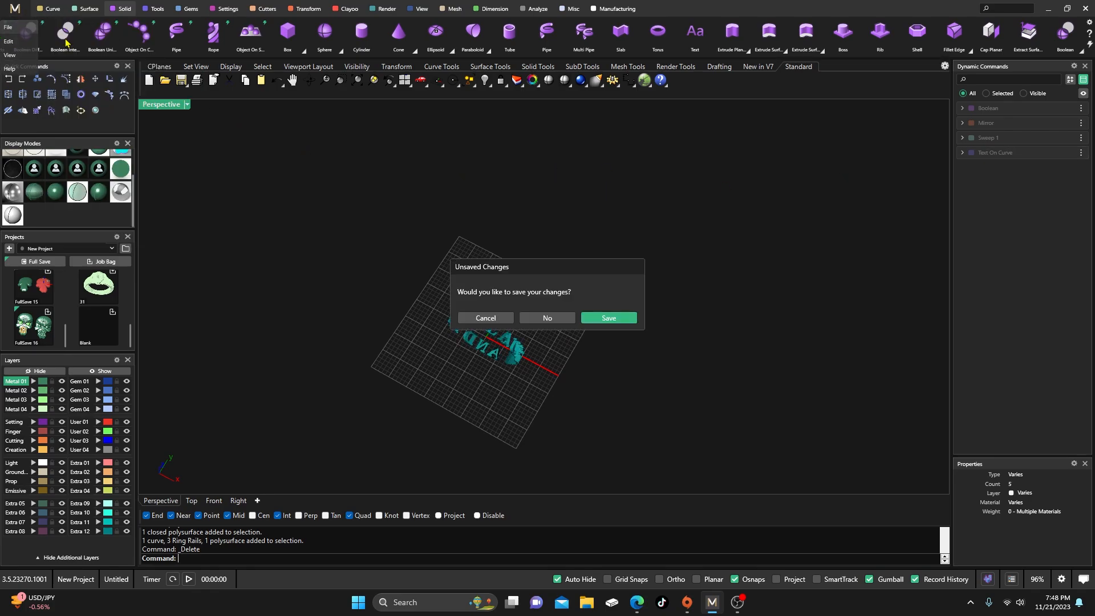
left_click(548, 318)
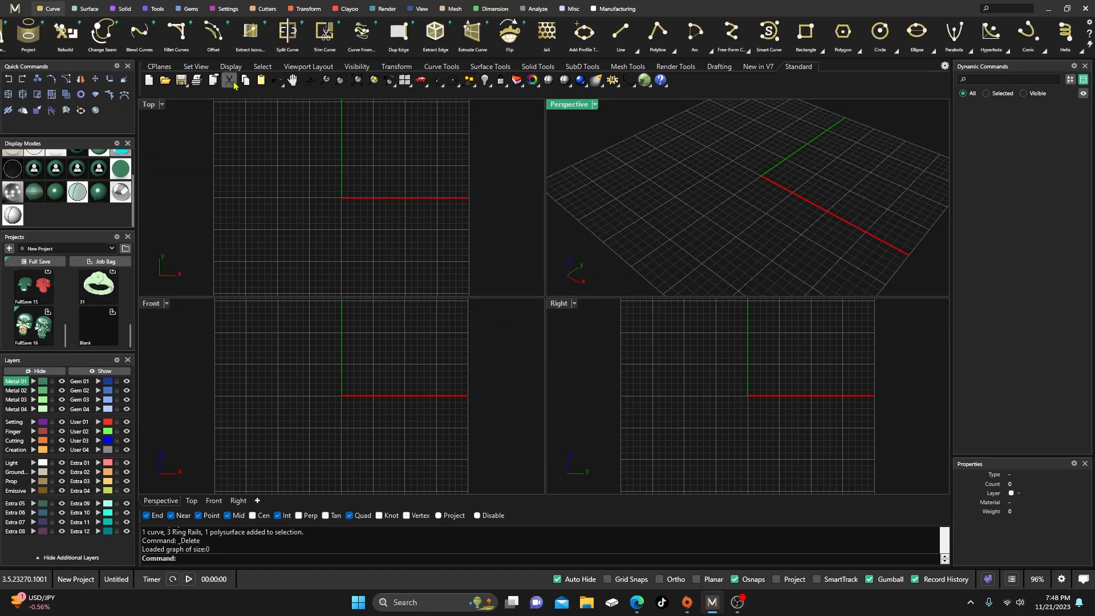
- Create a Ring Rail with finger size US 7
left_click(155, 8)
left_click(275, 31)
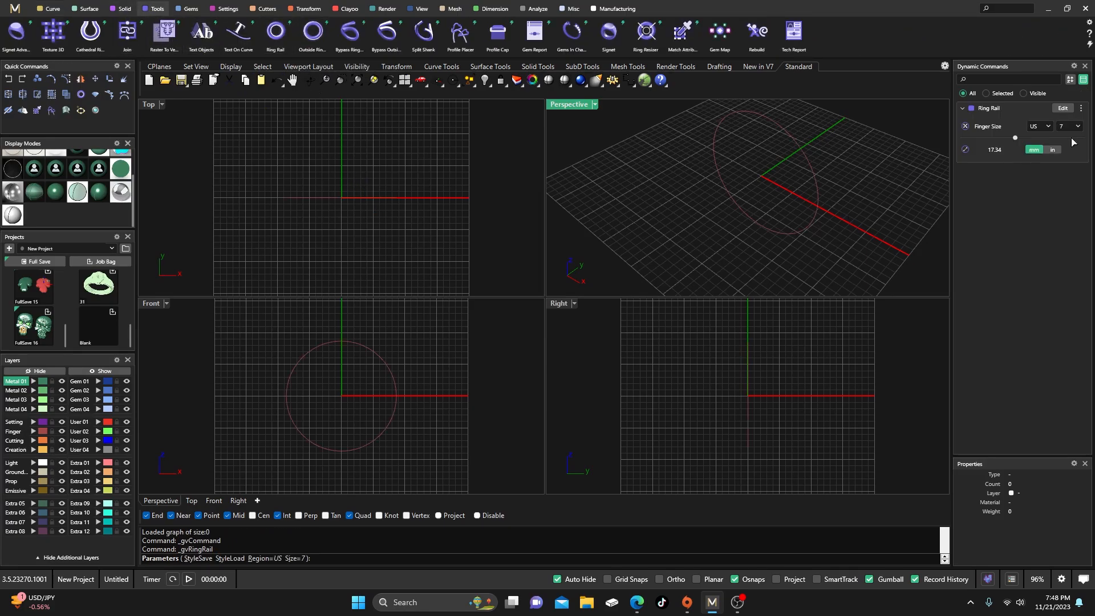
right_click(404, 361)
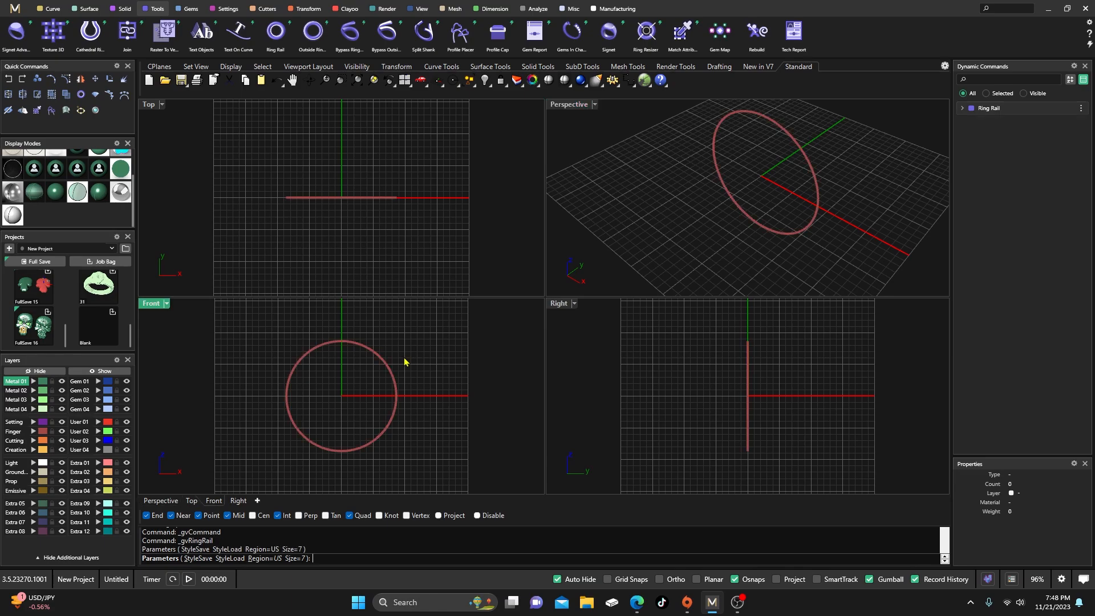
- Measure the ring rail curve's circumference with the Length command
left_click(368, 351)
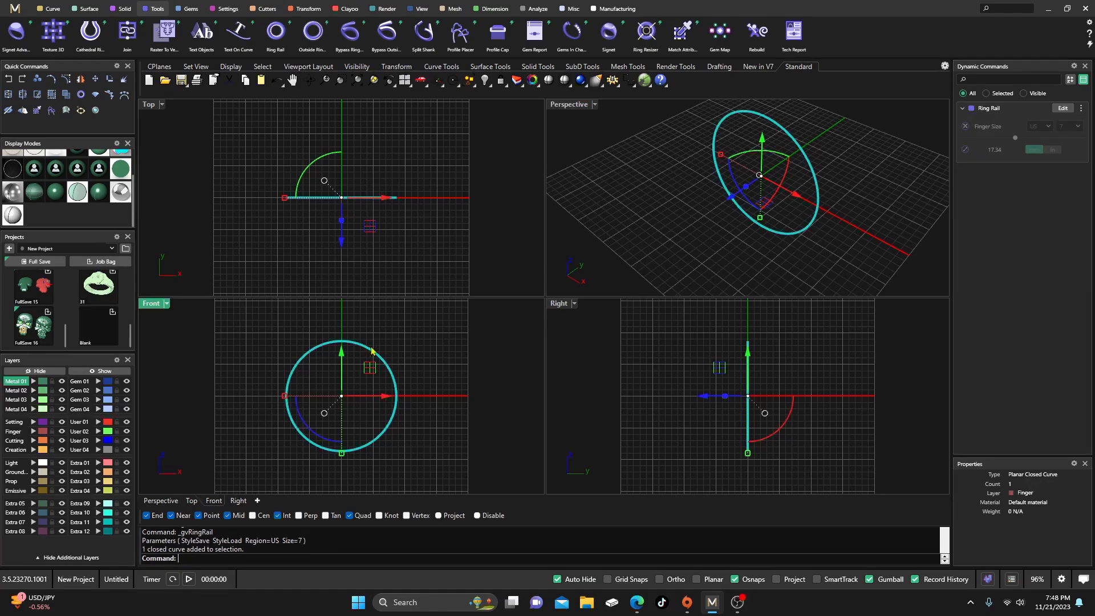
type("Length")
key("Return")
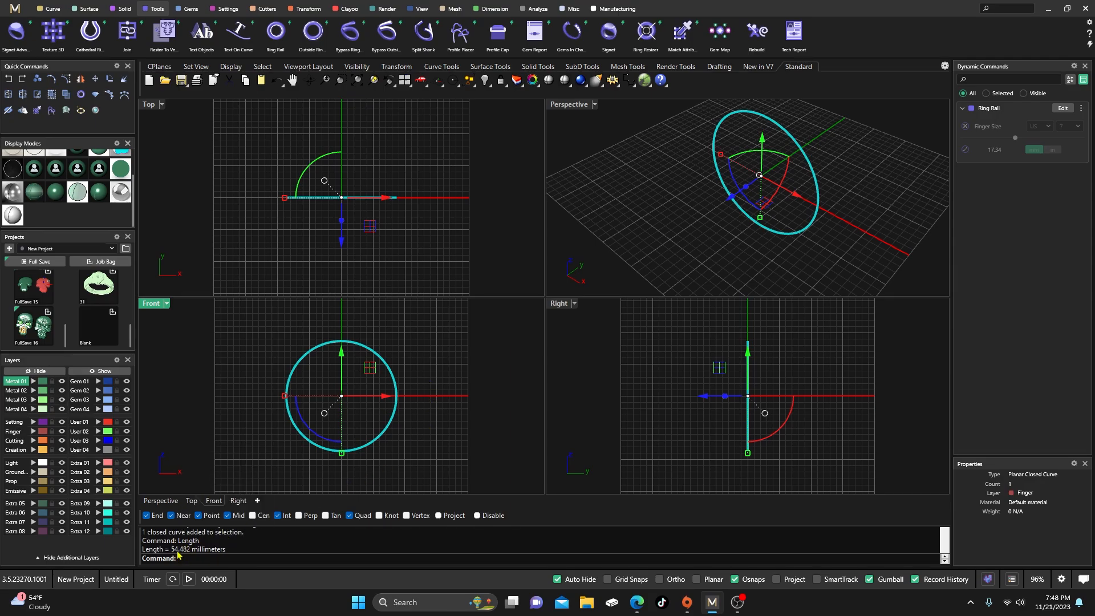
- Make User 02 the current layer and place a line's start point behind and beyond the left side of the ring rail in the Top view
left_click(201, 367)
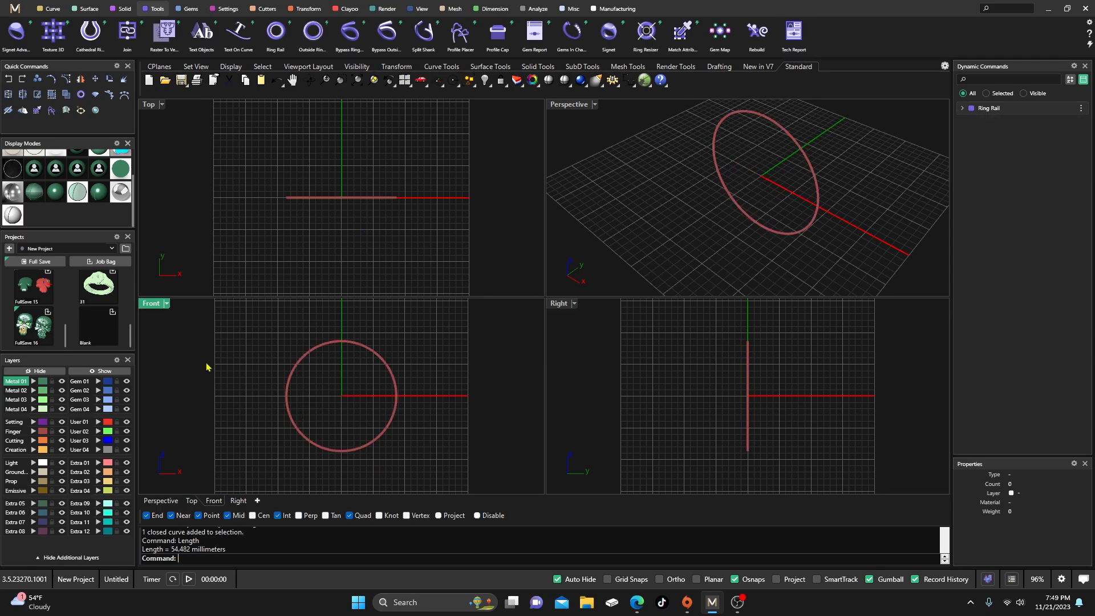
left_click(51, 8)
left_click(621, 32)
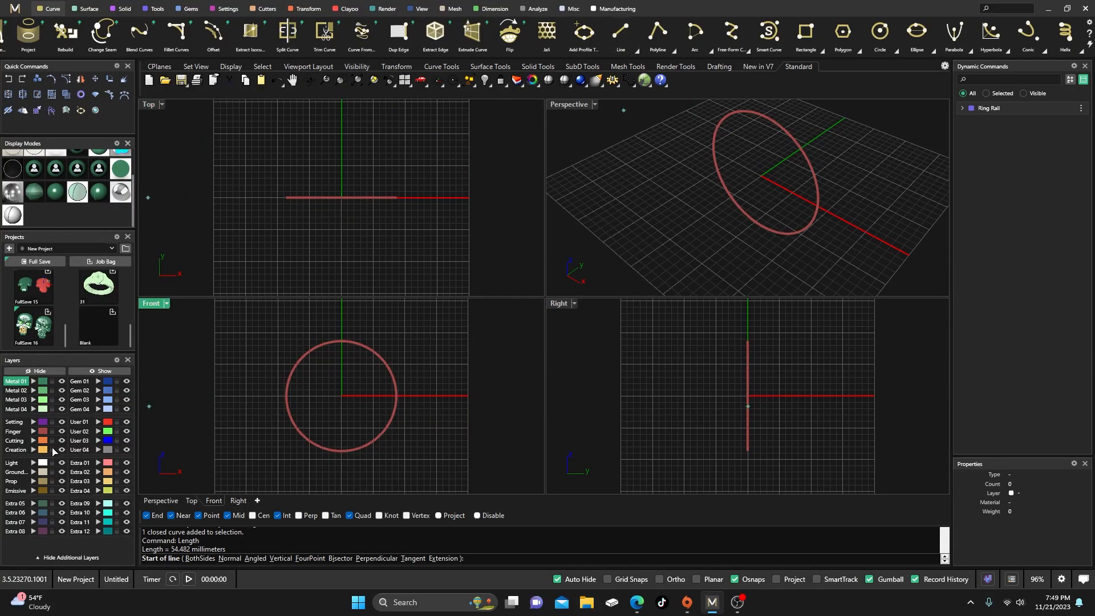
left_click(86, 432)
left_click(205, 139)
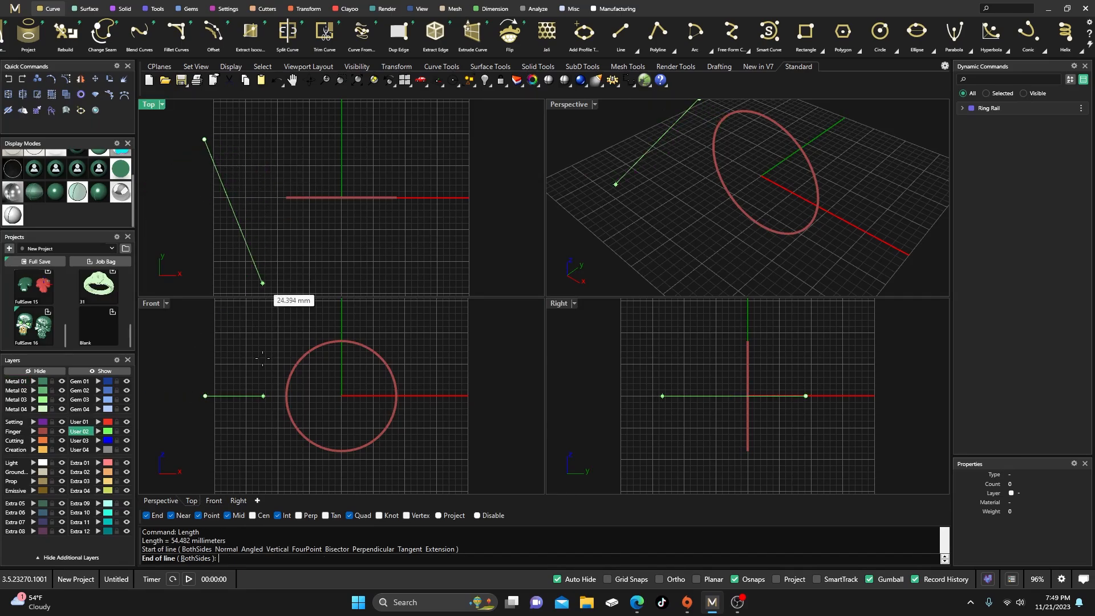
- Set the line's length to the measured 54.482 mm and finish it horizontally, parallel to the X axis, in the Top view
left_click_drag(188, 540, 176, 541)
double_click(179, 541)
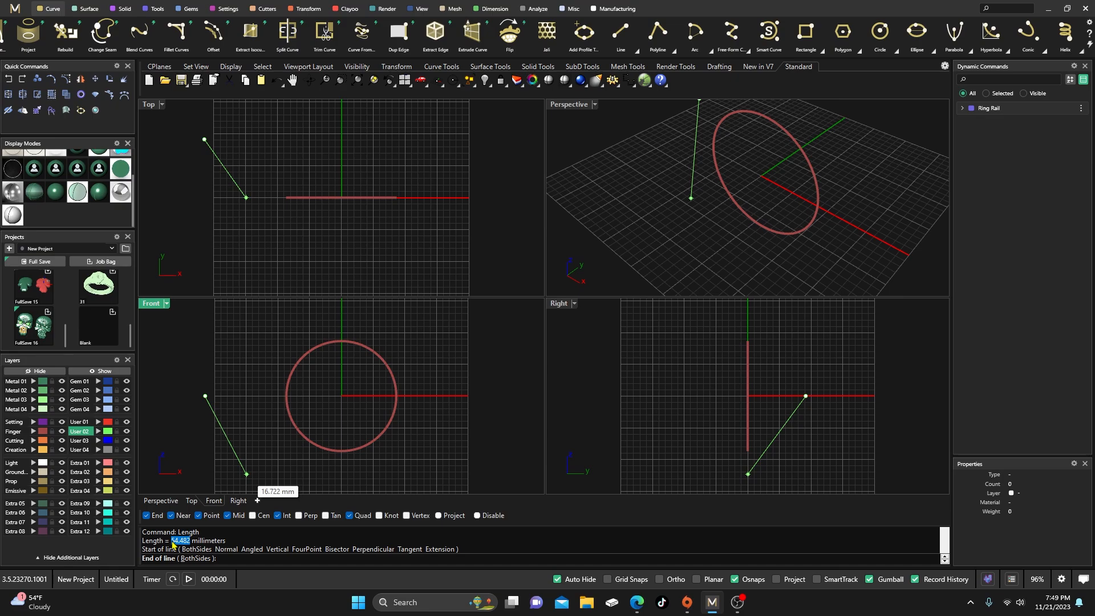
right_click(176, 541)
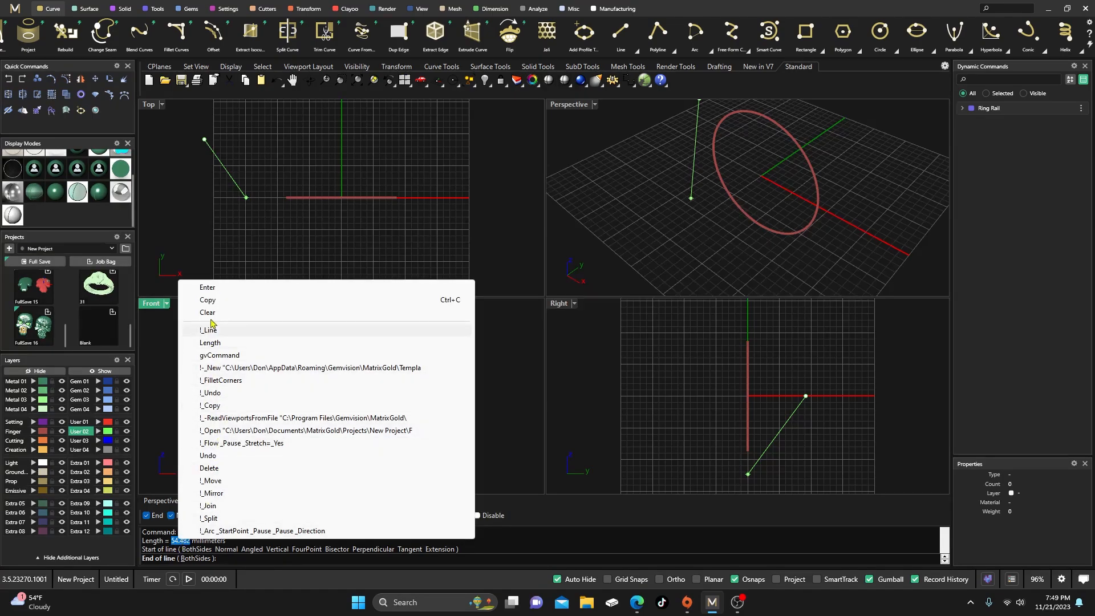
left_click(212, 302)
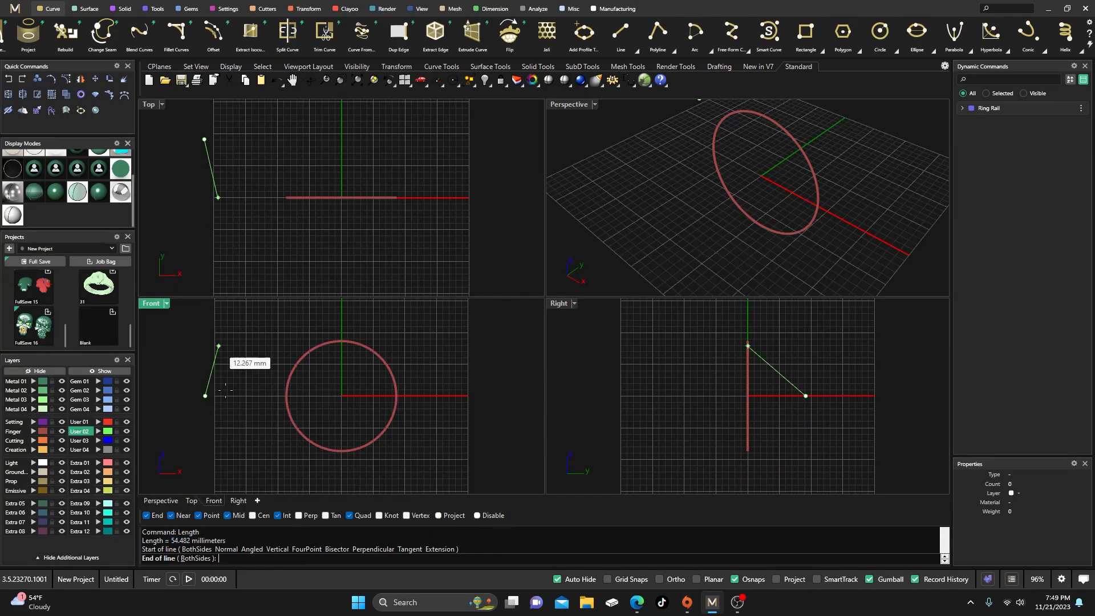
right_click(227, 560)
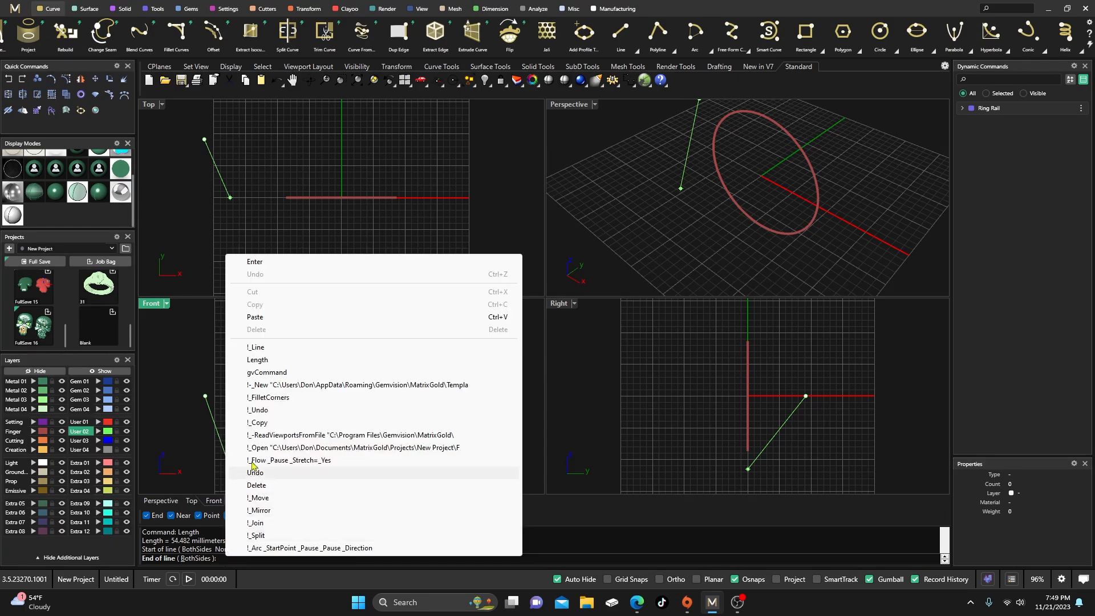
left_click(254, 318)
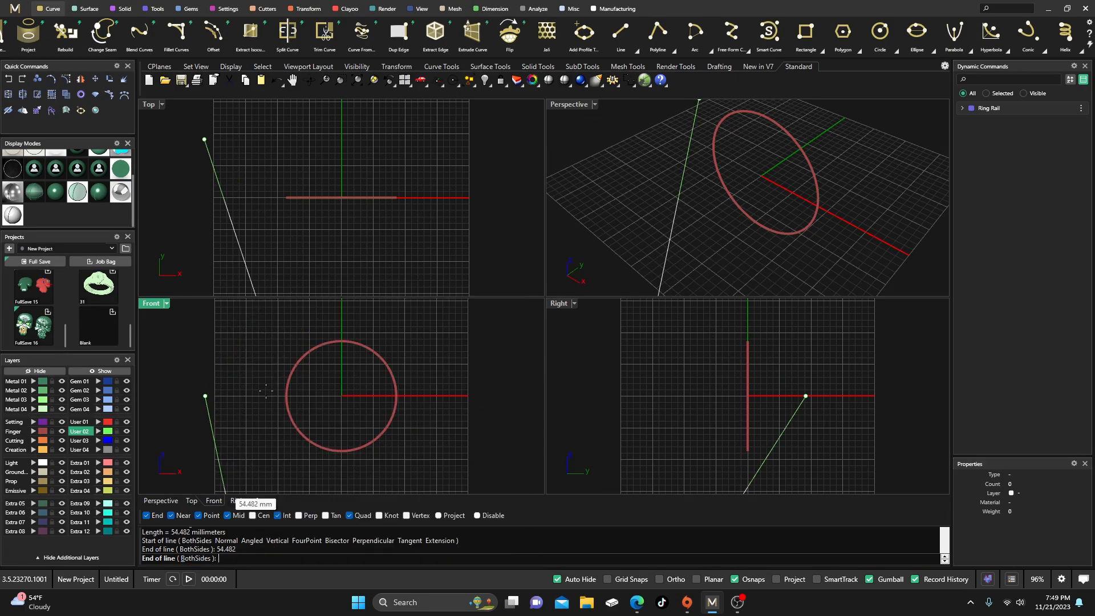
scroll(272, 196, "down", 2)
scroll(271, 196, "down", 2)
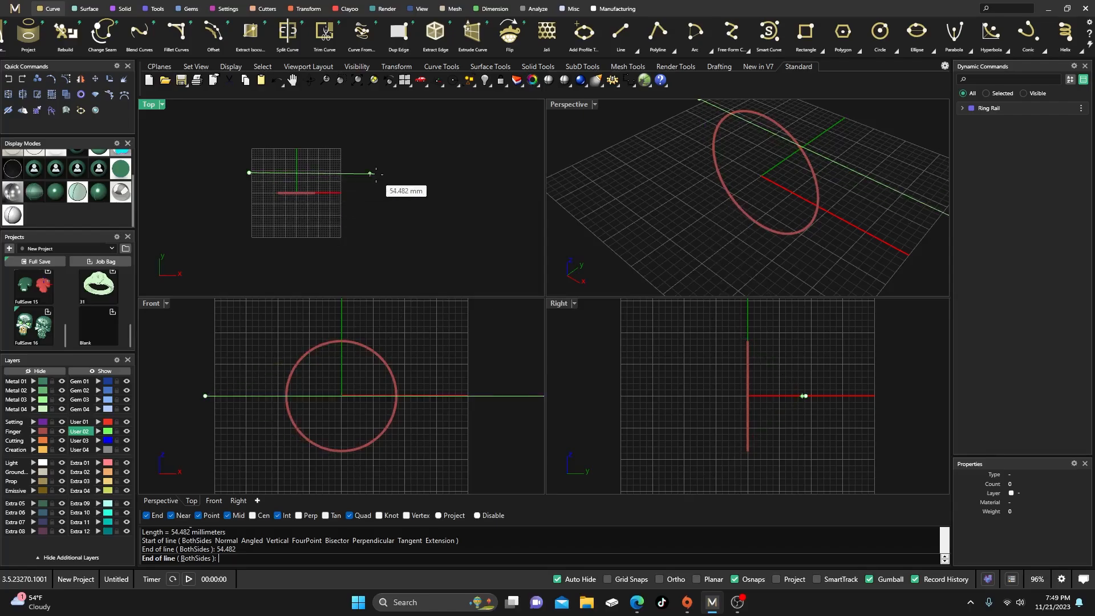
left_click(402, 177)
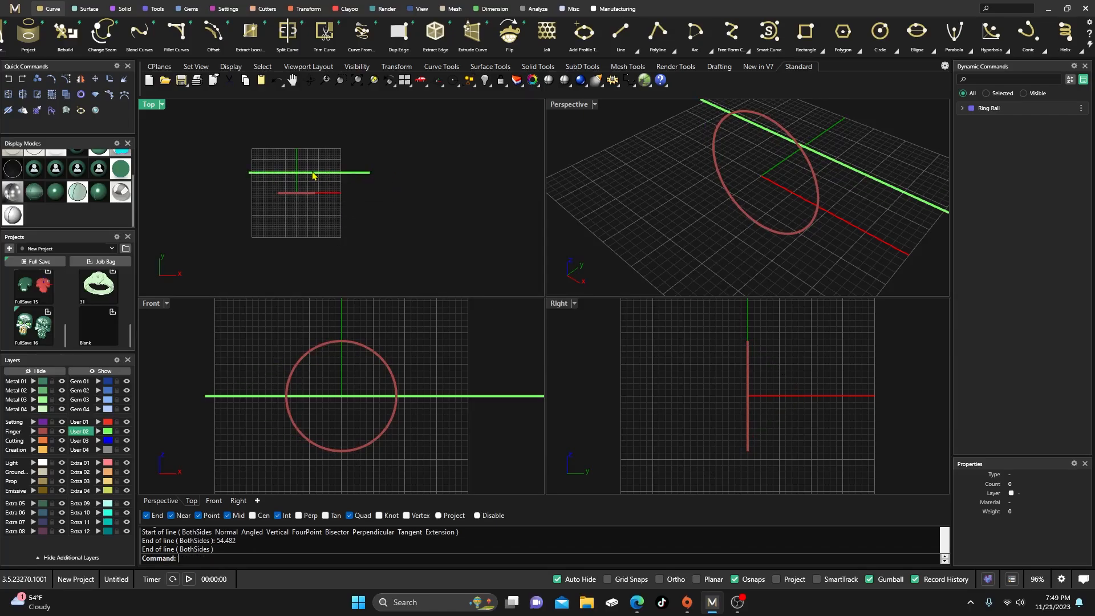
- Duplicate the horizontal line a short distance straight above itself in the Front view
scroll(315, 184, "up", 4)
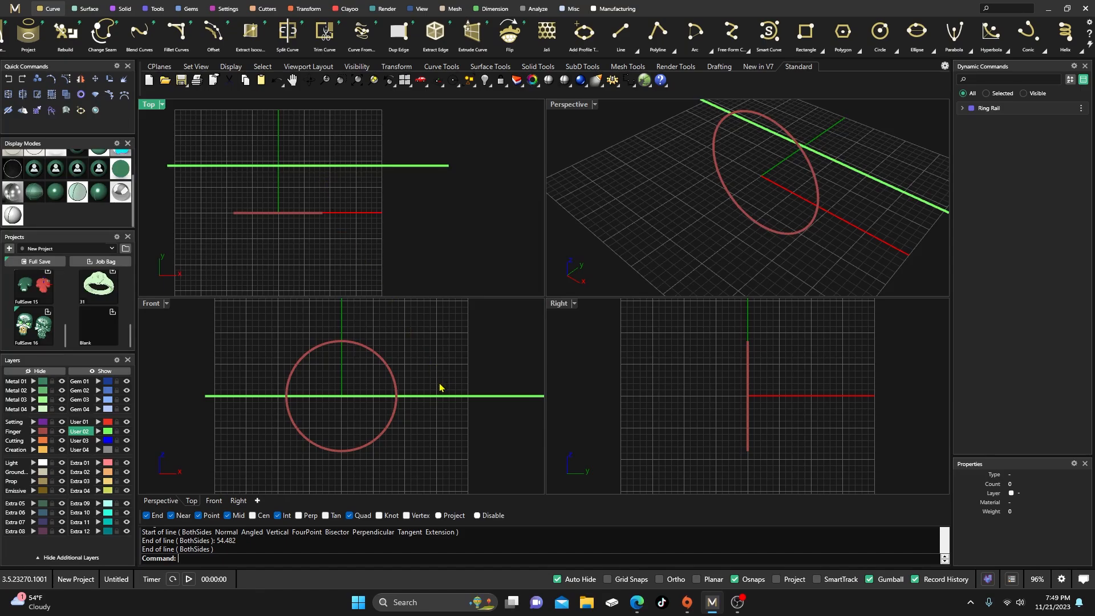
right_click_drag(440, 388, 379, 372)
scroll(391, 379, "up", 3)
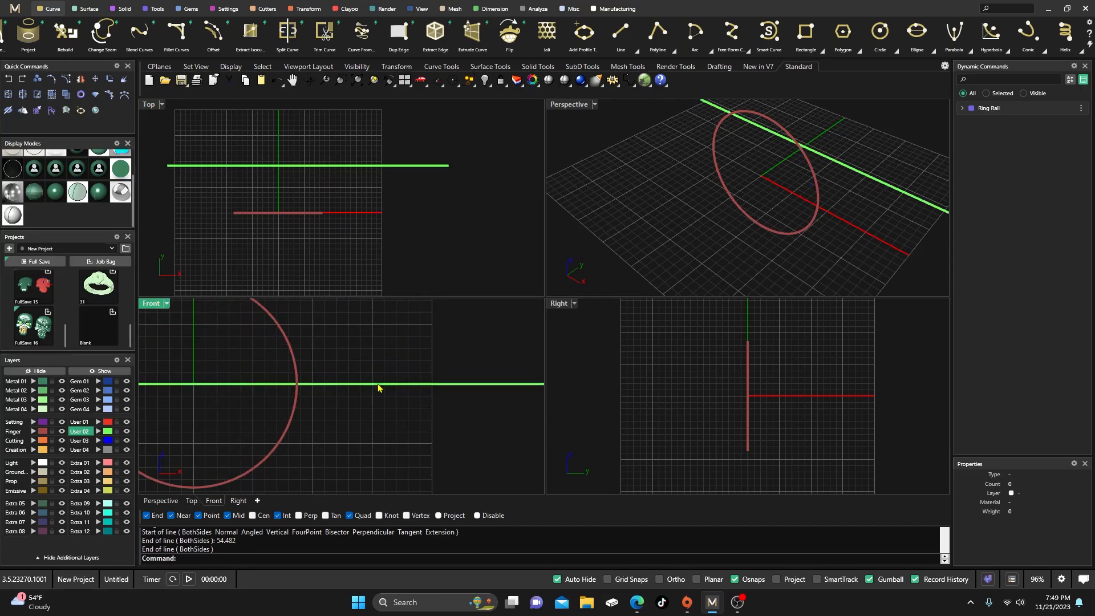
left_click(378, 385)
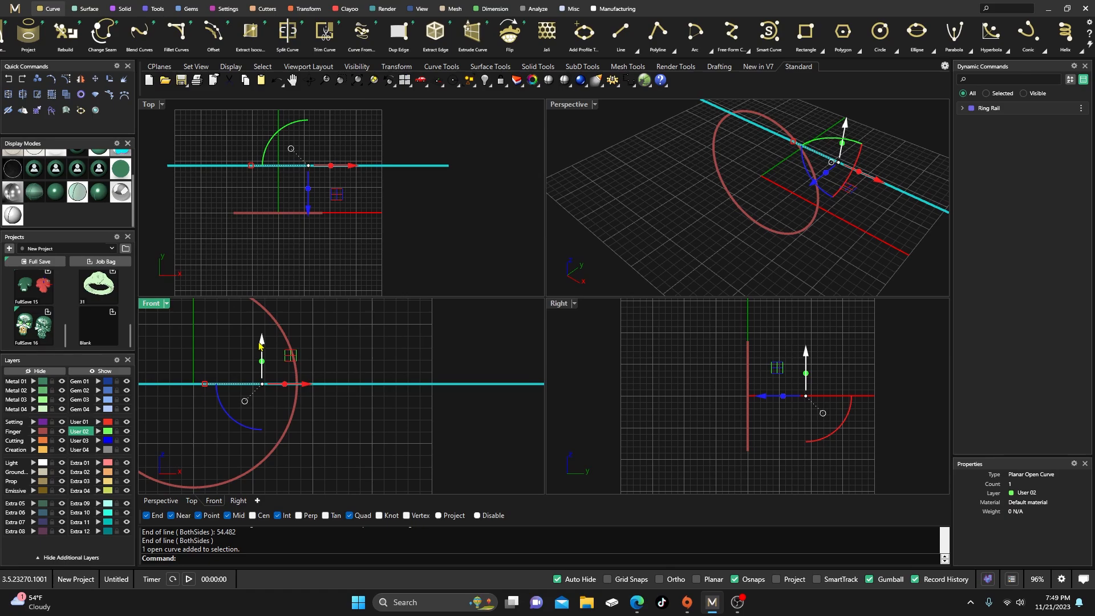
left_click_drag(262, 340, 263, 333)
left_click(331, 324)
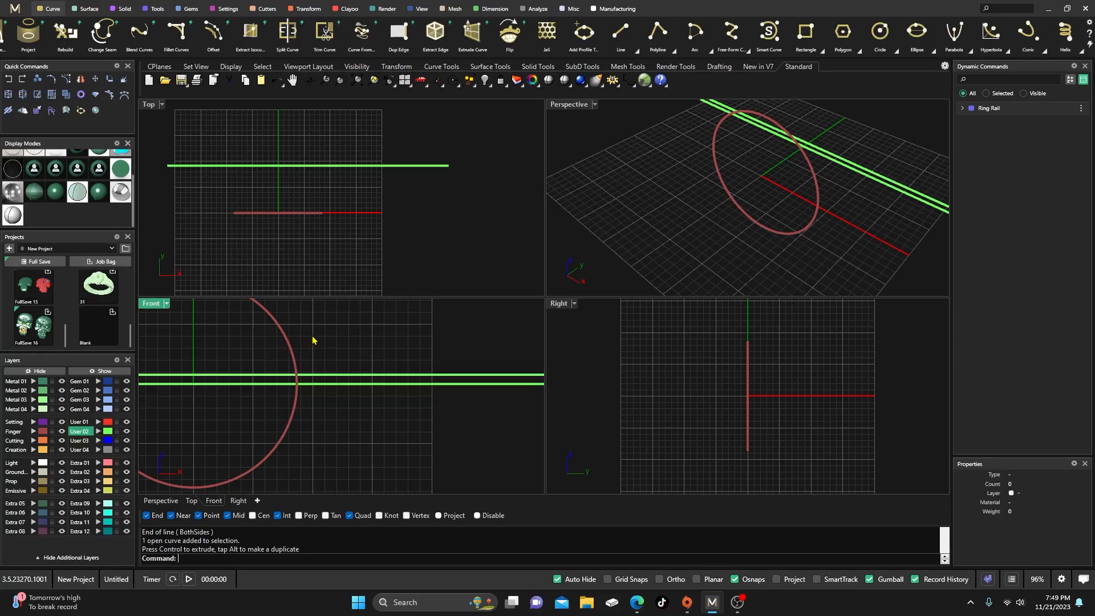
- Move the lower of the two parallel lines to the User 01 layer
left_click(344, 376)
left_click(365, 354)
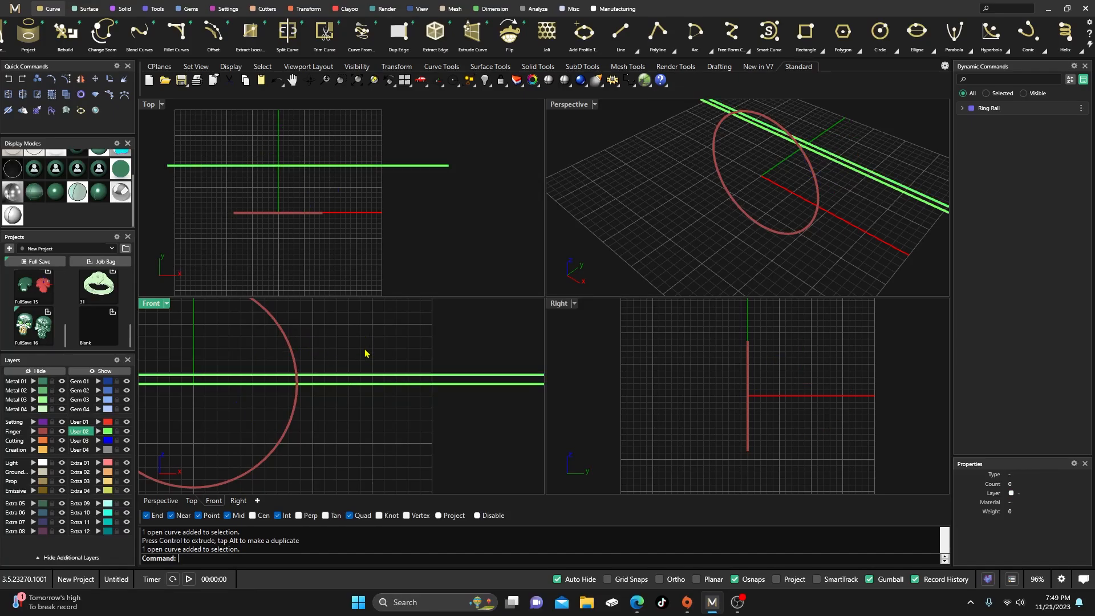
left_click(361, 387)
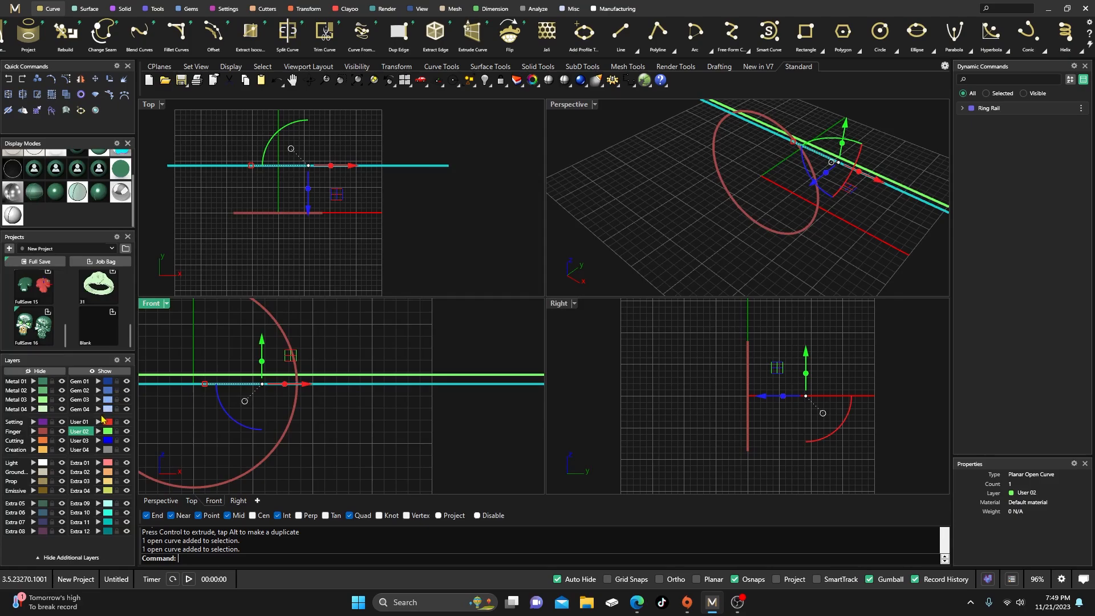
left_click(354, 390)
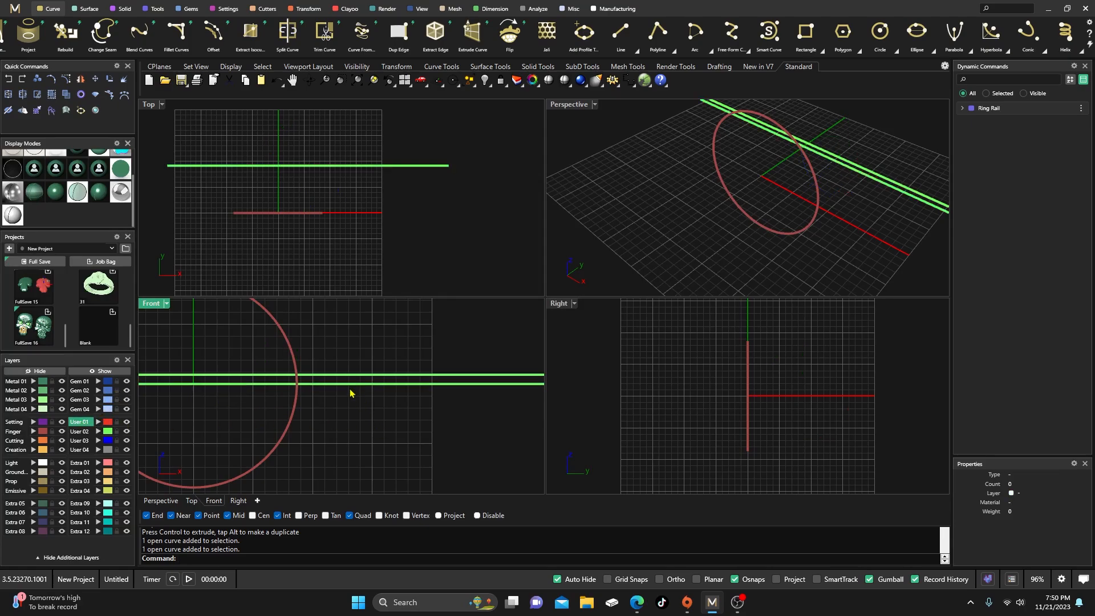
left_click(351, 389)
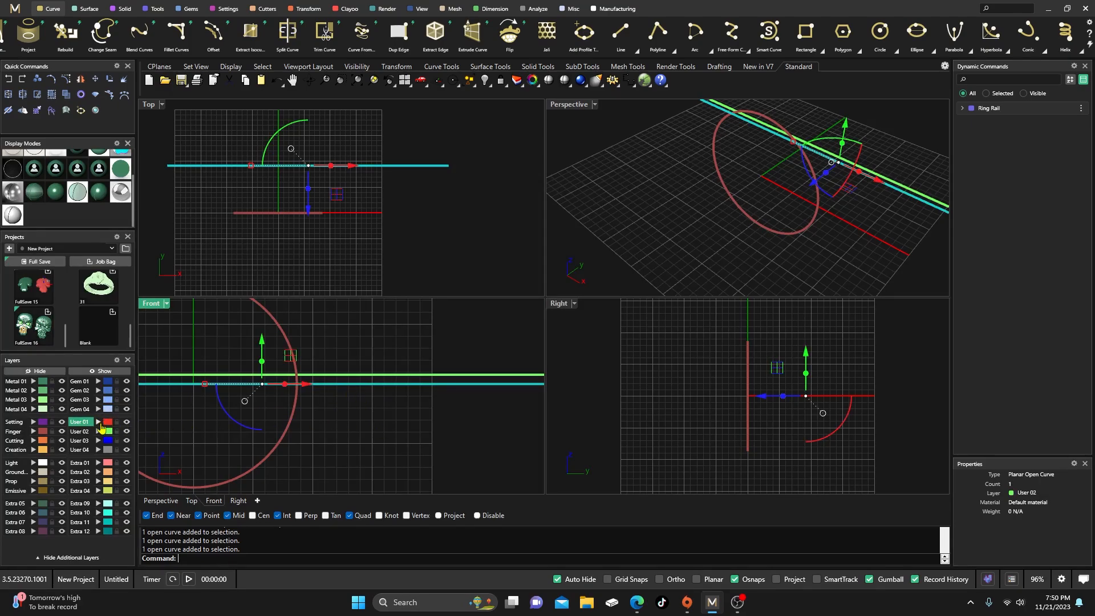
left_click(99, 424)
left_click(406, 359)
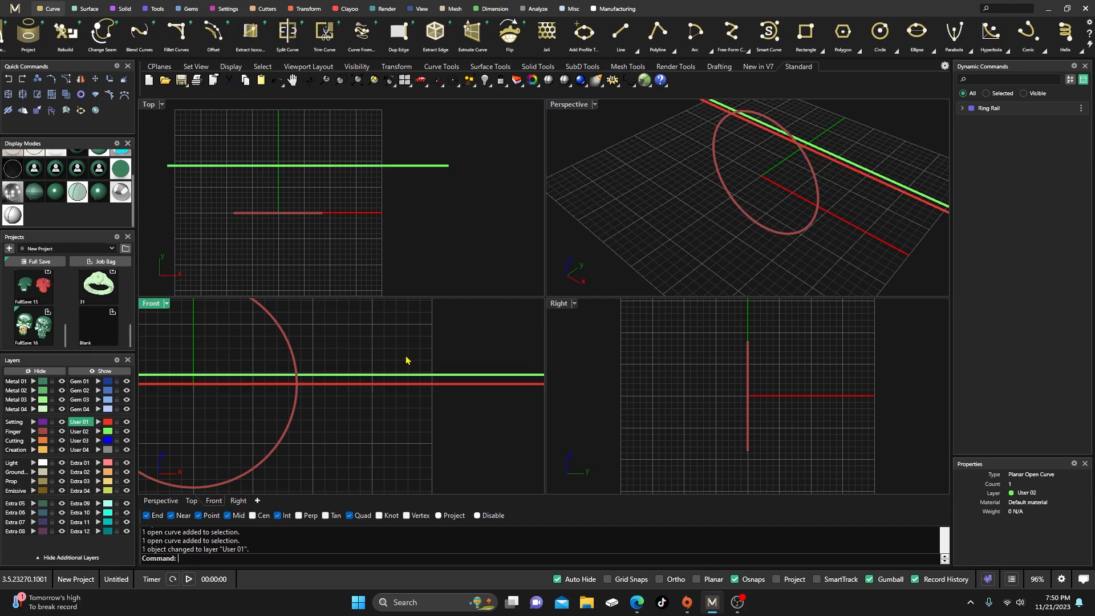
- Move the upper of the two parallel lines to the Creation layer
left_click(366, 375)
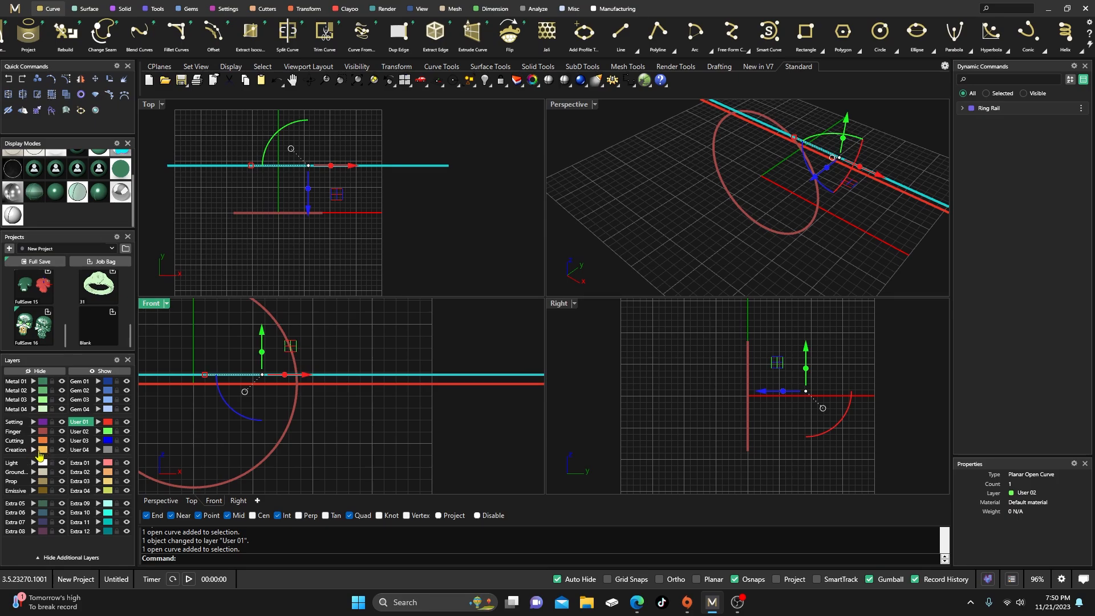
left_click(28, 450)
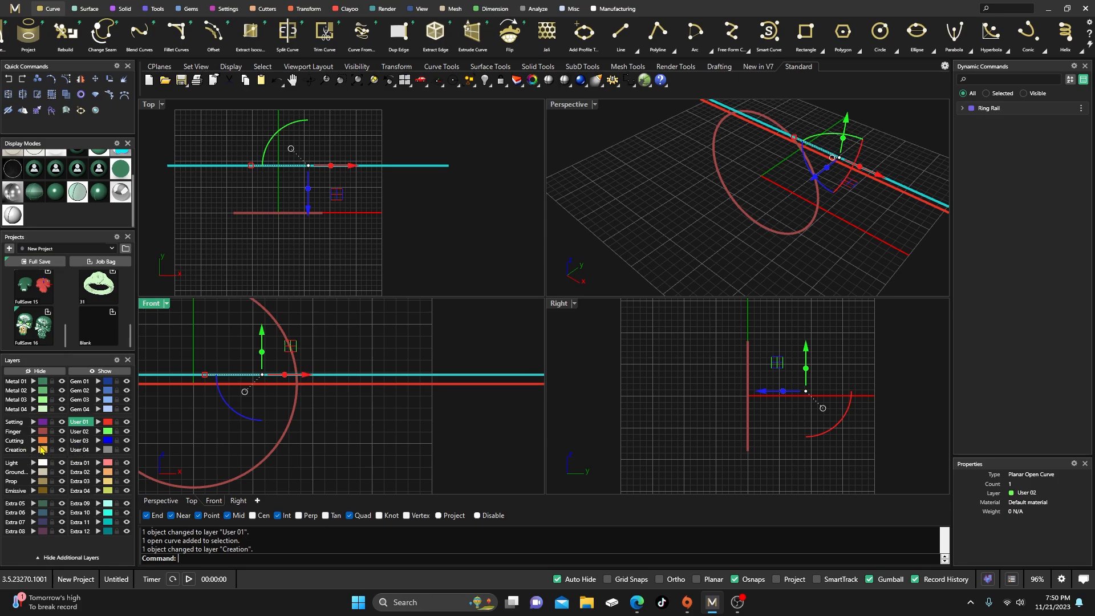
left_click(380, 343)
- Add Text On Curve along the upper line and set its text to the couple's two first names joined by AND, in capitals
left_click(354, 376)
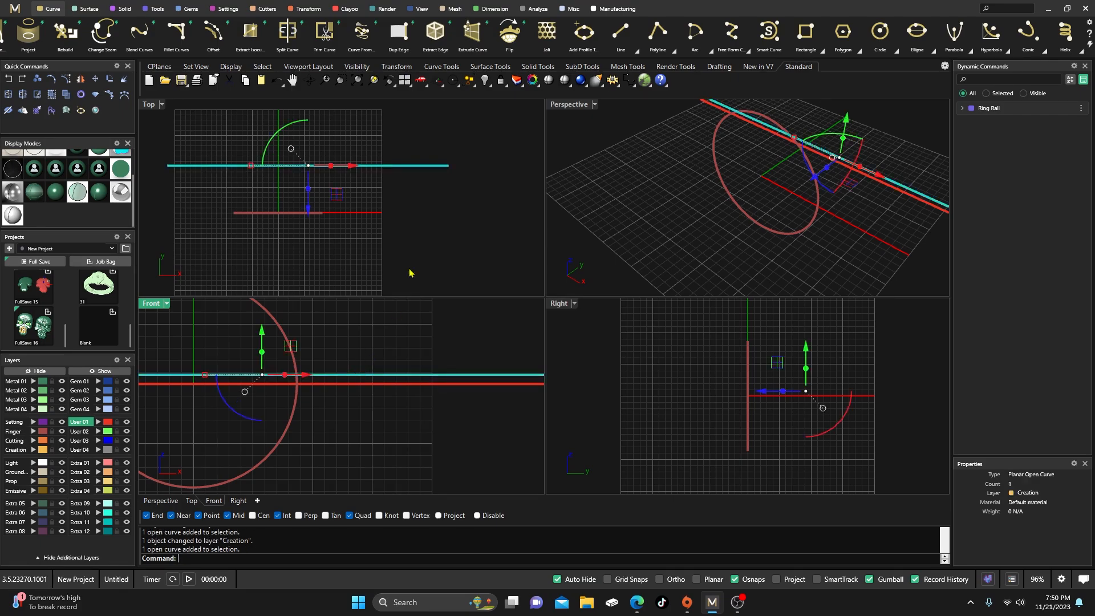
left_click(158, 11)
left_click(238, 33)
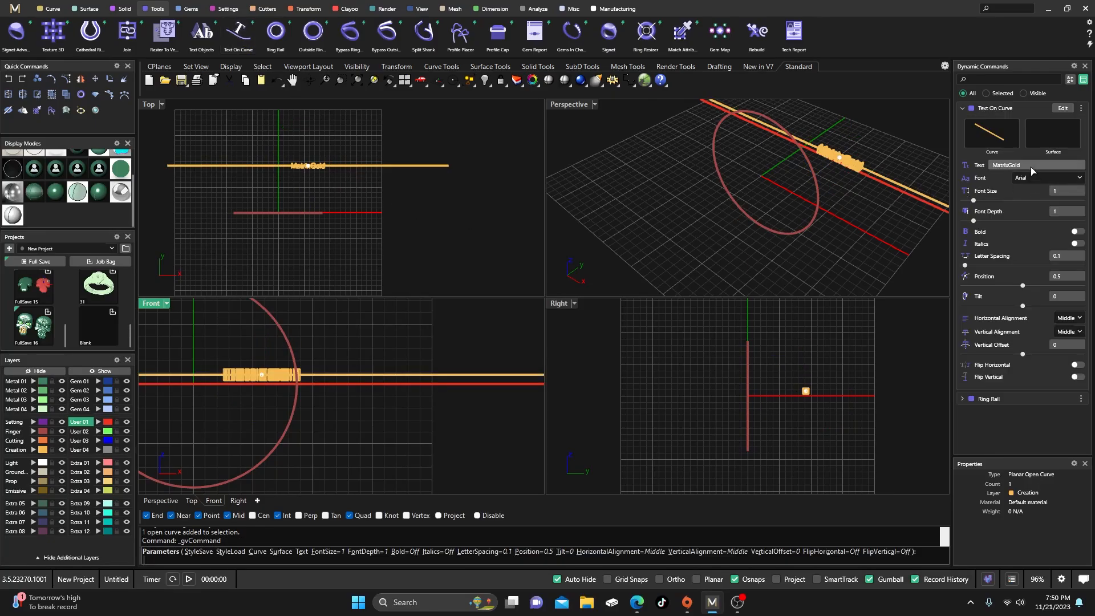
left_click(1027, 166)
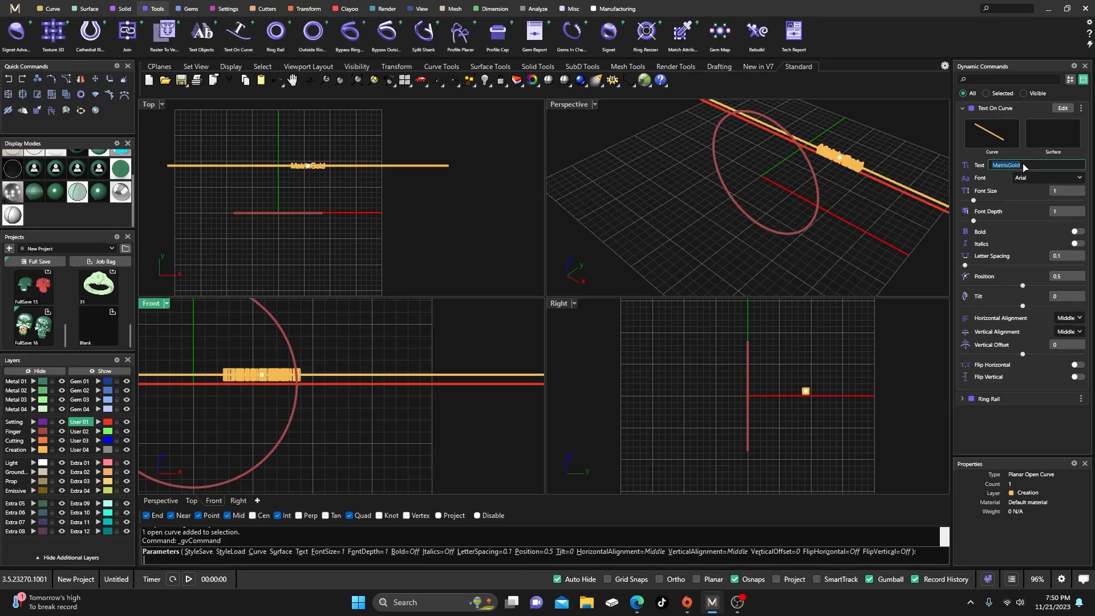
type("LAUREN AND LEVAR")
key("Return")
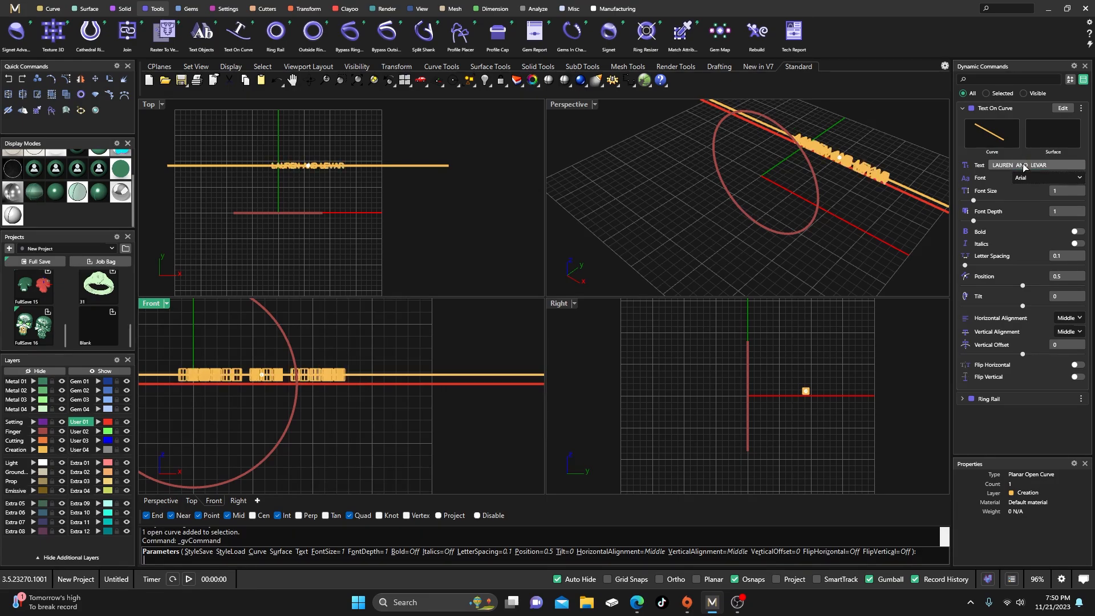
scroll(298, 157, "up", 5)
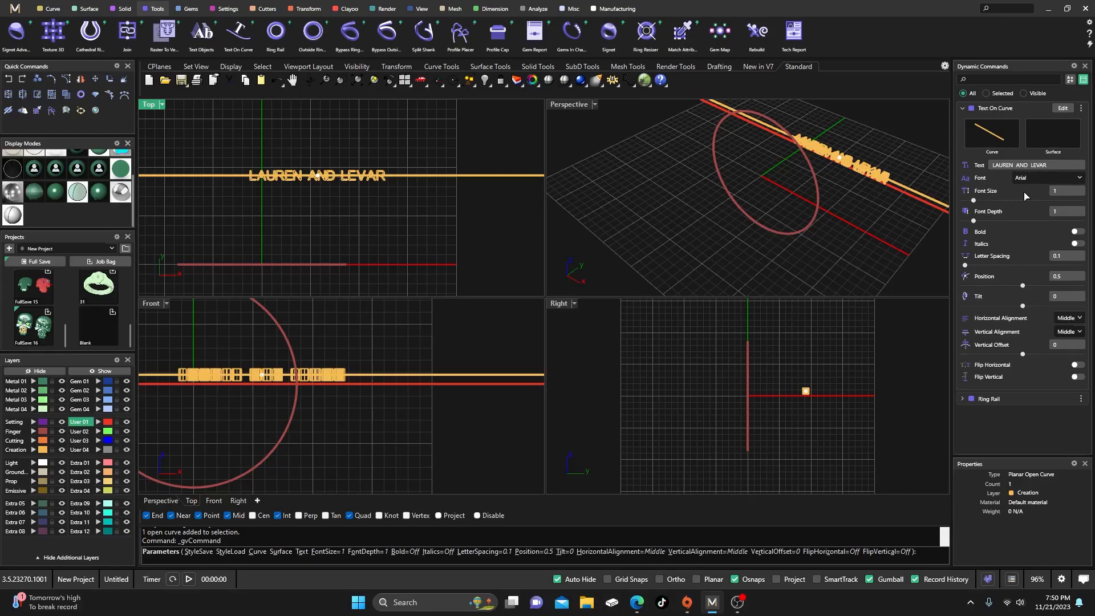
- Set the font size of the text on the curve to 3
left_click(1056, 193)
type("3")
key("Tab")
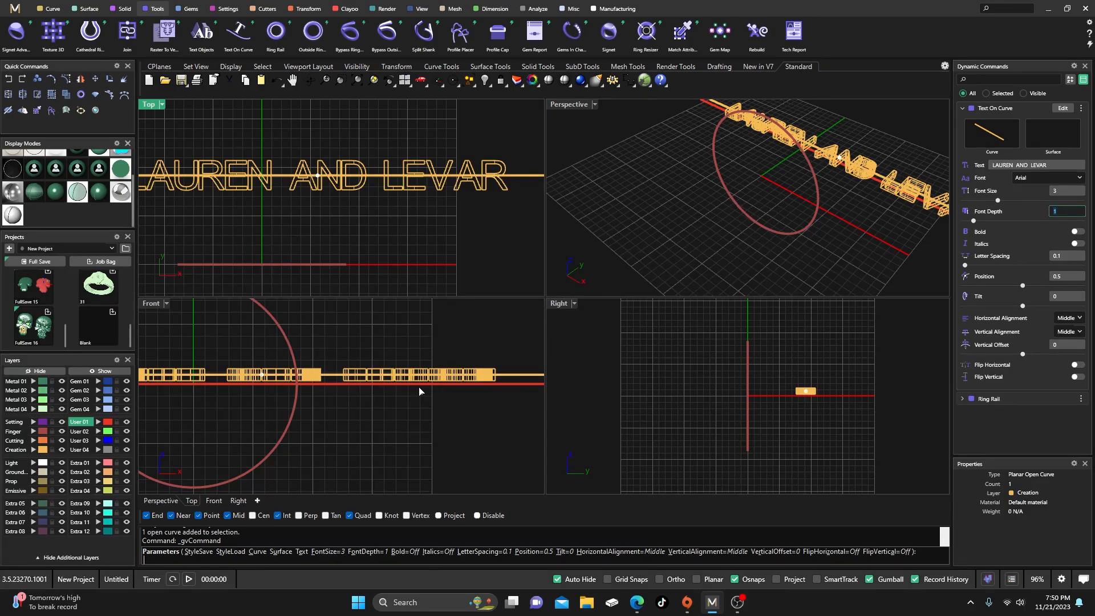
- Examine the lettering against the lower line in the Front view and its spread along the curve in the Perspective and Top views
scroll(419, 389, "up", 3)
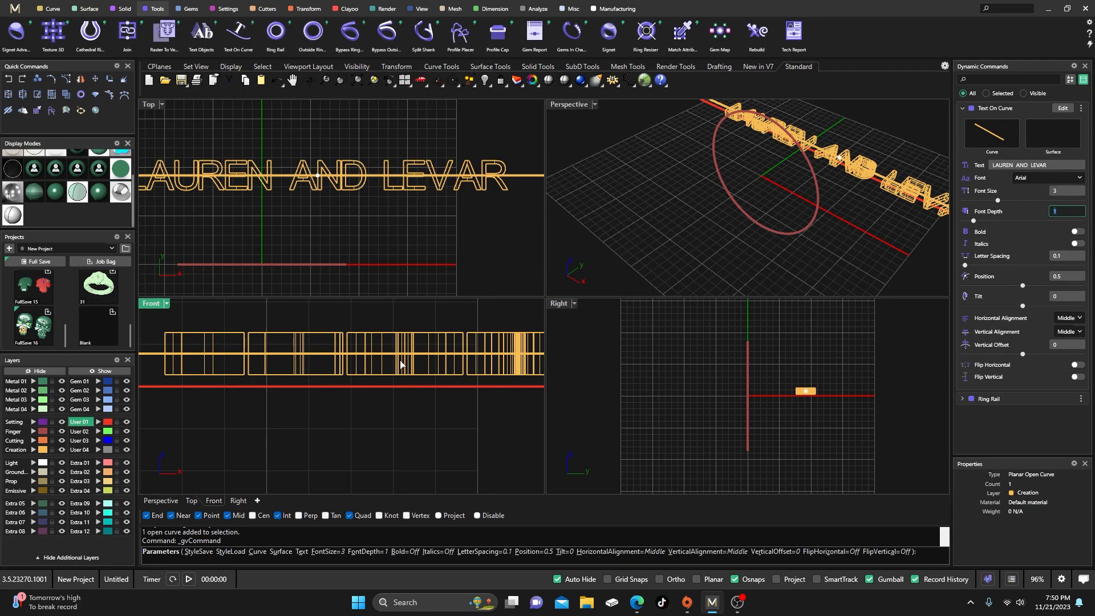
scroll(400, 365, "down", 3)
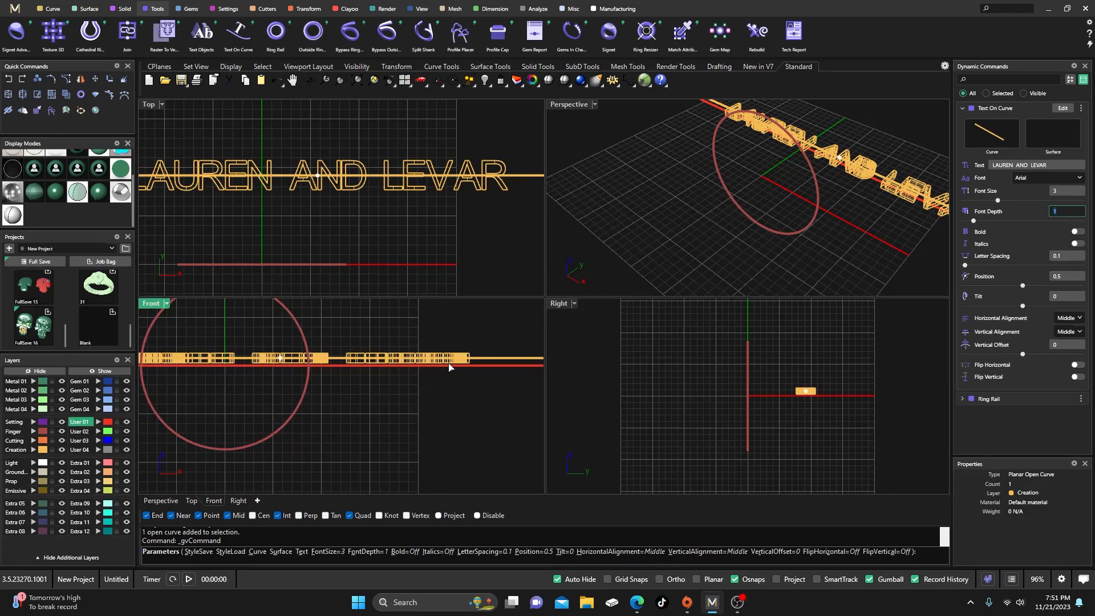
double_click(572, 106)
scroll(402, 269, "down", 5)
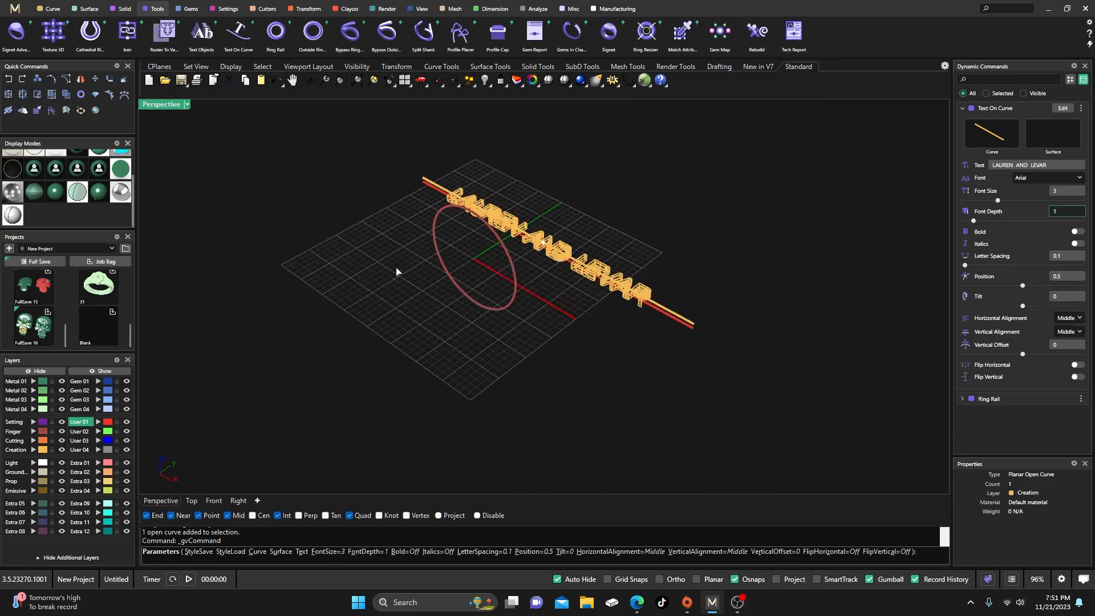
right_click_drag(398, 272, 501, 281)
scroll(496, 269, "up", 3)
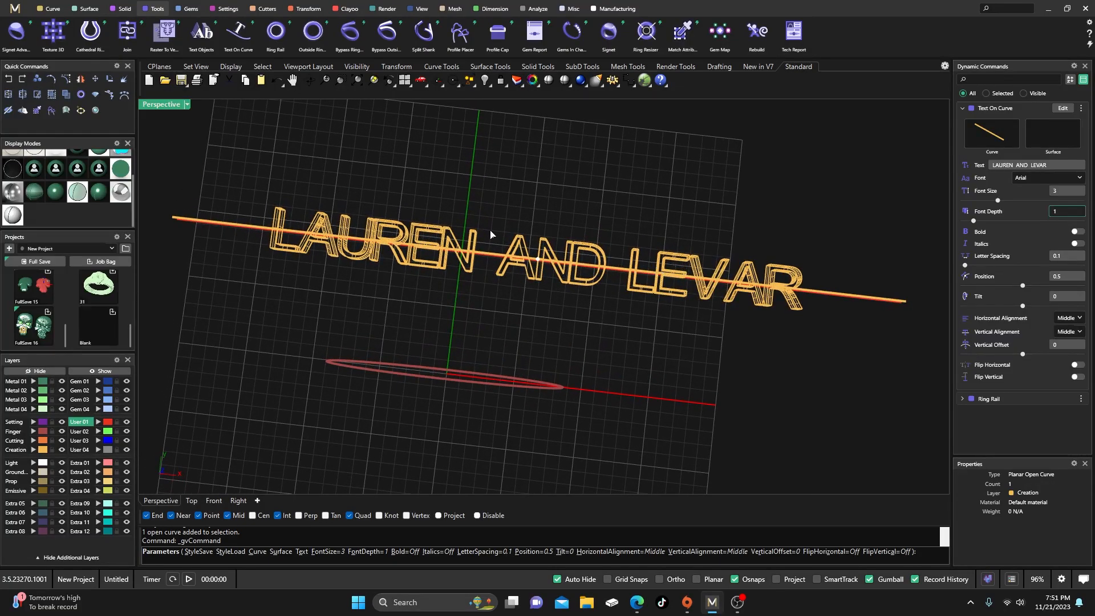
double_click(161, 104)
scroll(348, 226, "down", 4)
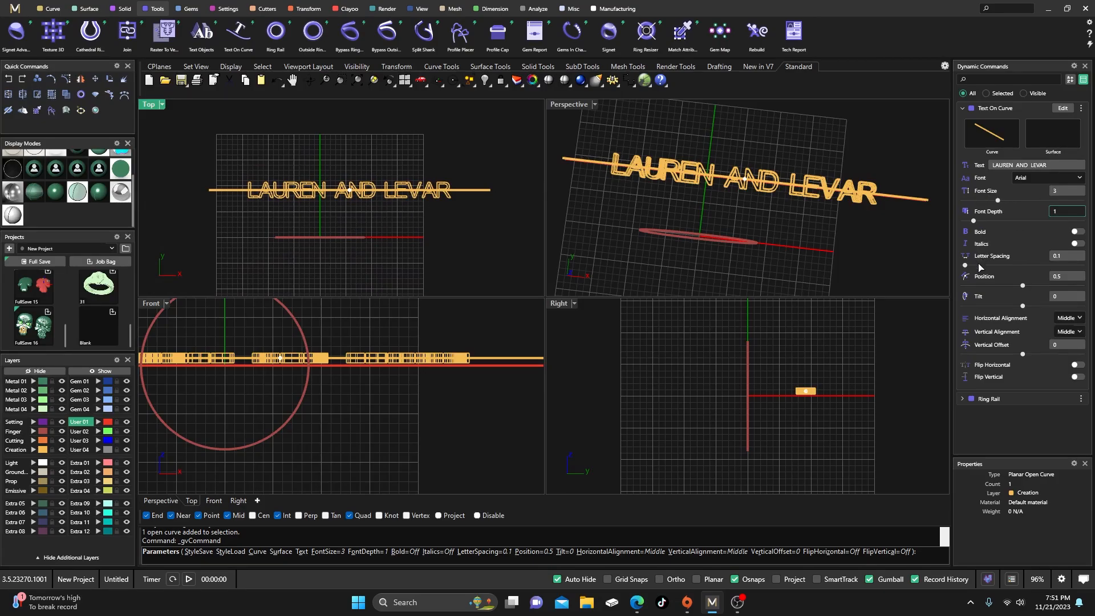
- Make the text on the curve bold and check the letter outlines in the Top view
left_click(1077, 232)
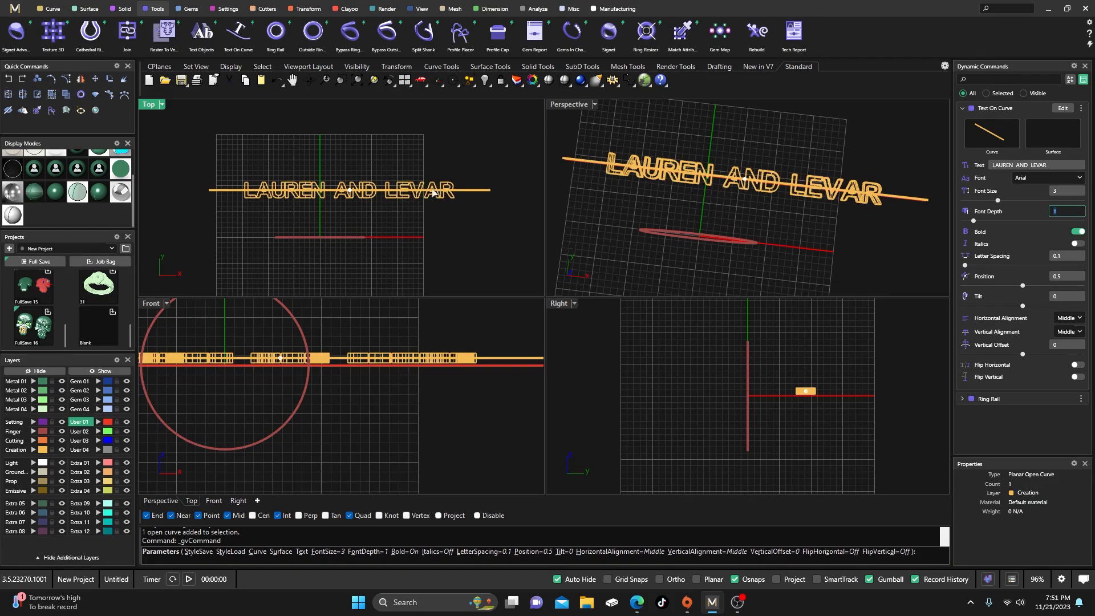
scroll(308, 193, "up", 5)
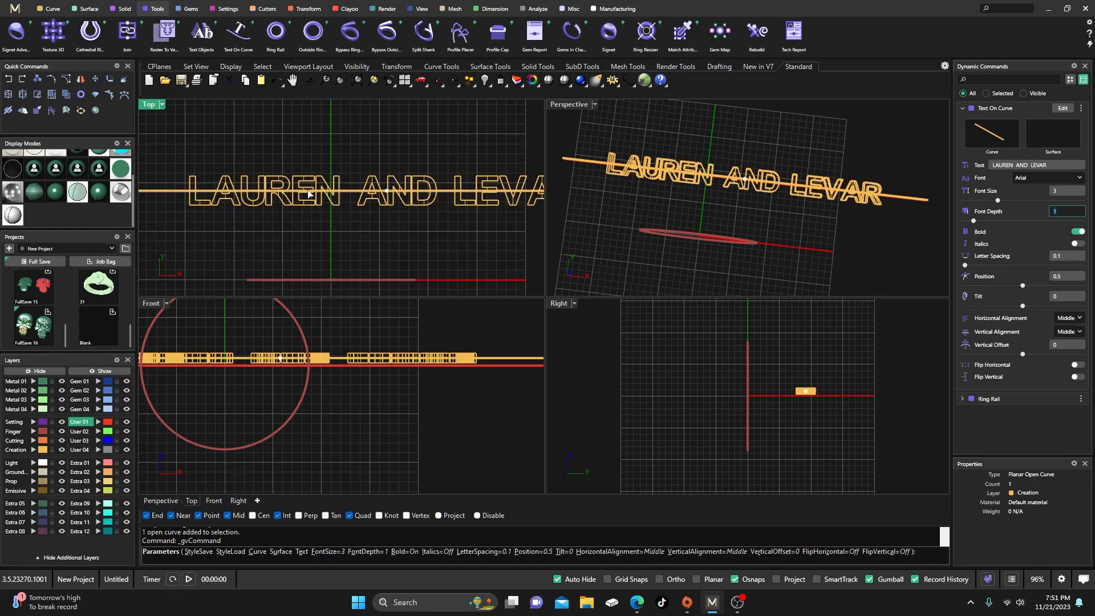
scroll(334, 192, "down", 4)
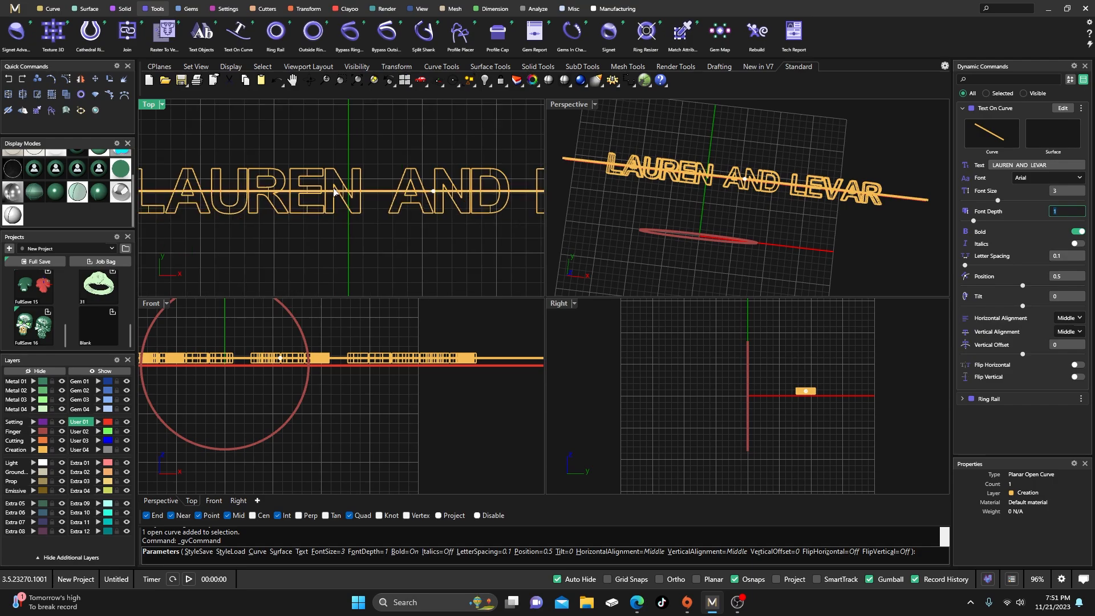
- Change the font of the text on the curve to Bookman Old Style and check the lettering in the Top view
scroll(354, 242, "down", 1)
scroll(392, 227, "up", 1)
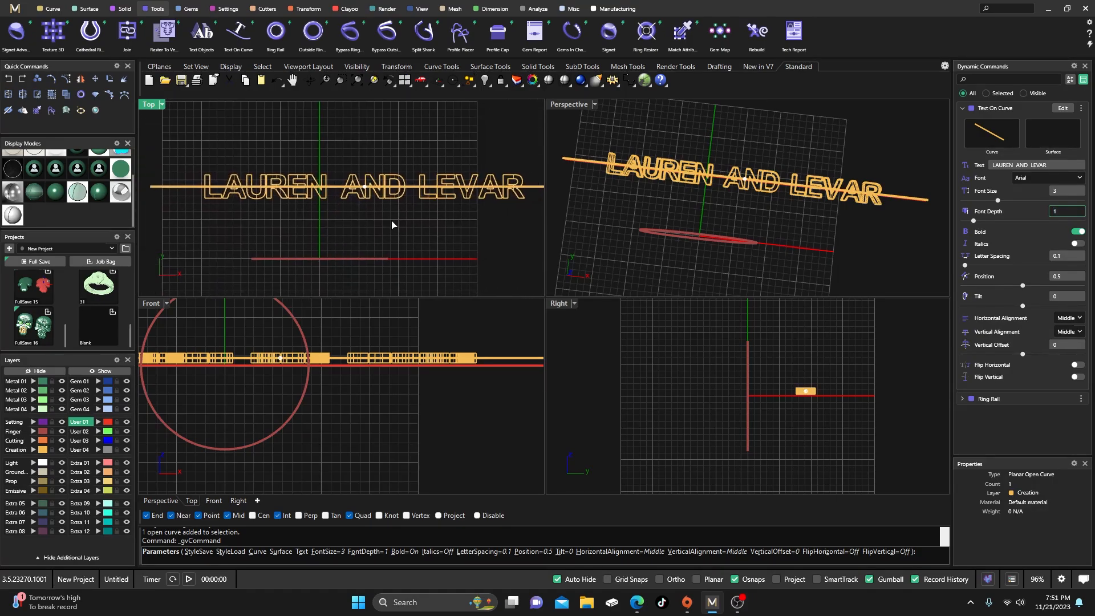
left_click(1048, 178)
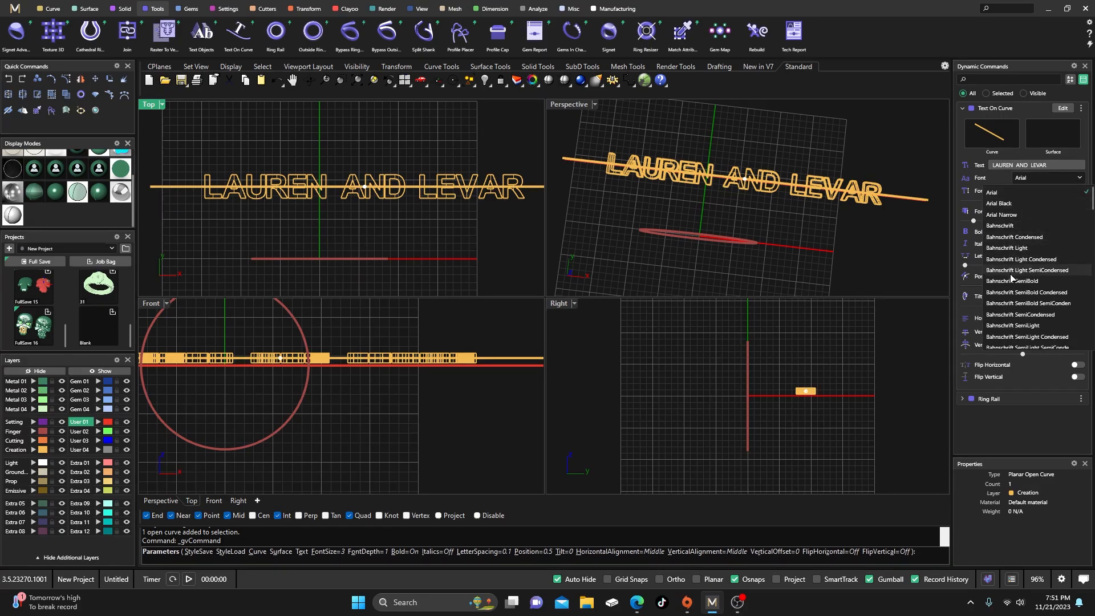
scroll(1008, 262, "down", 3)
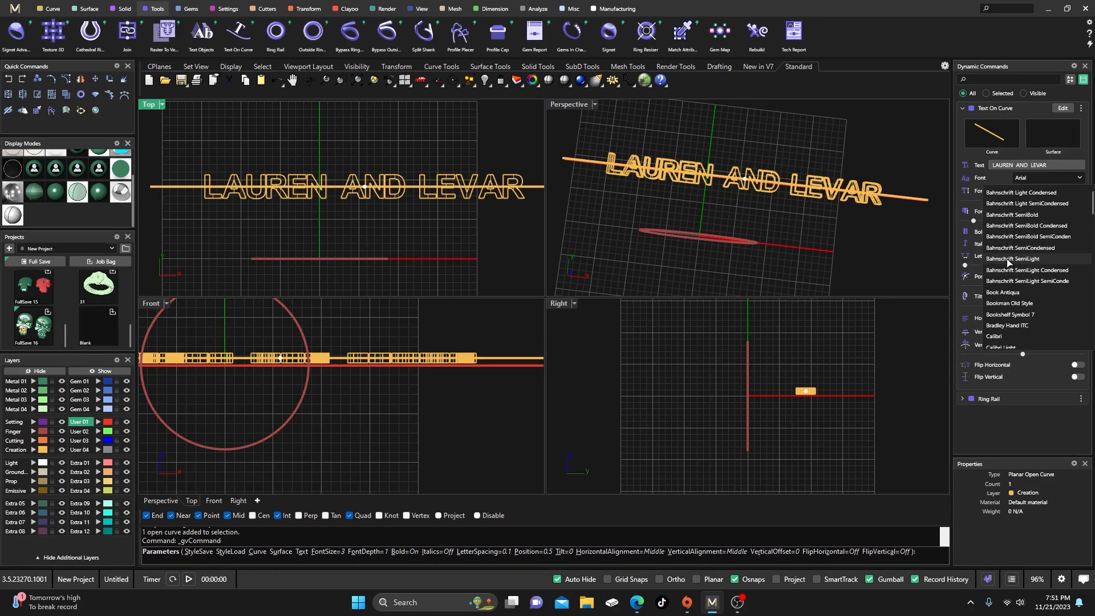
left_click(1009, 304)
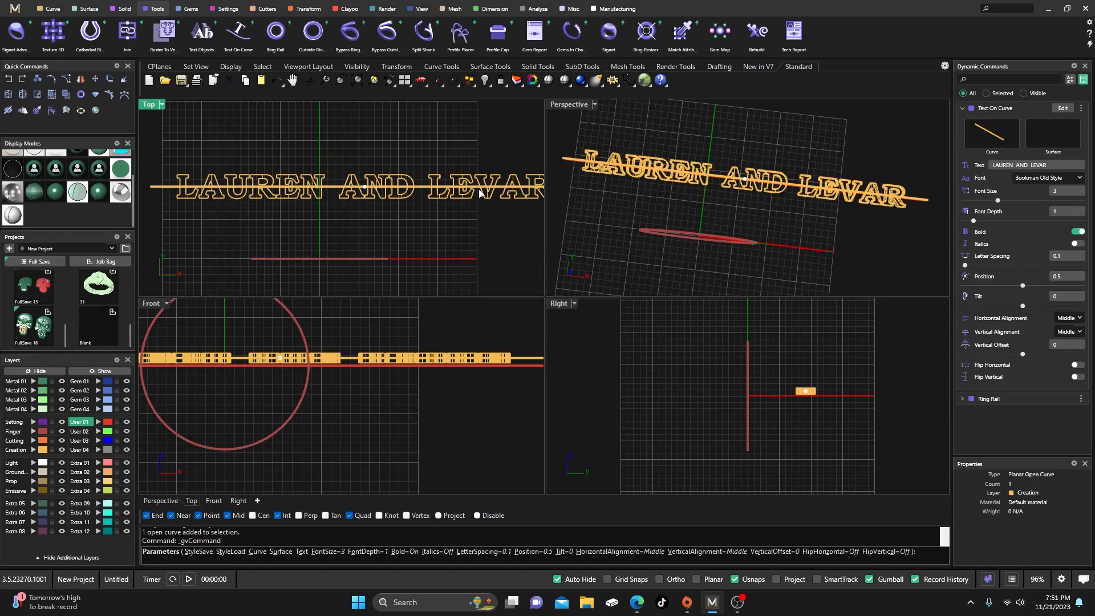
scroll(446, 206, "up", 2)
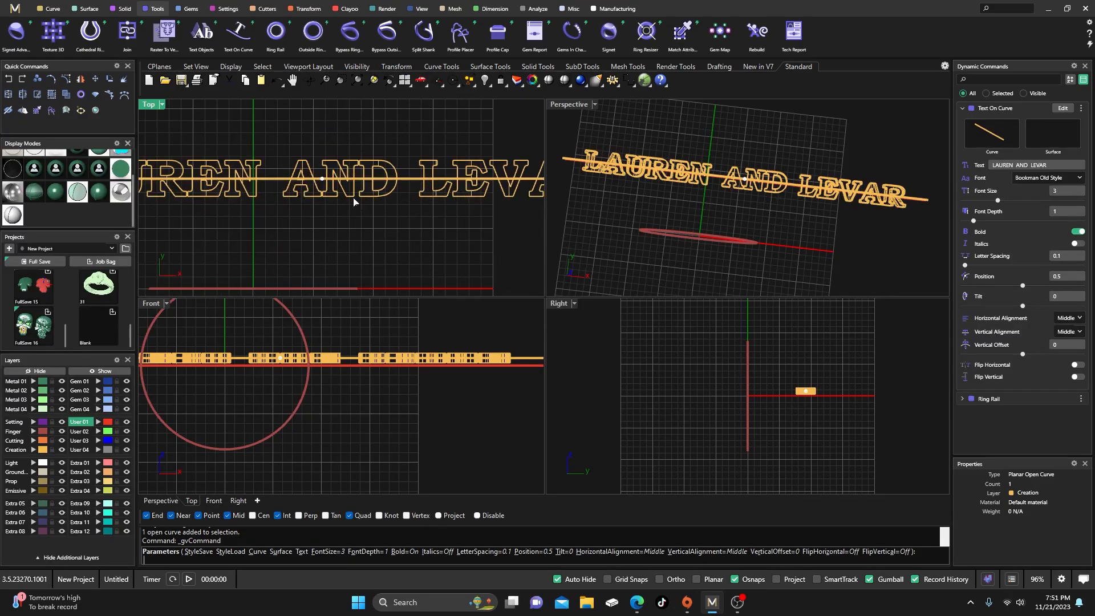
scroll(372, 186, "down", 3)
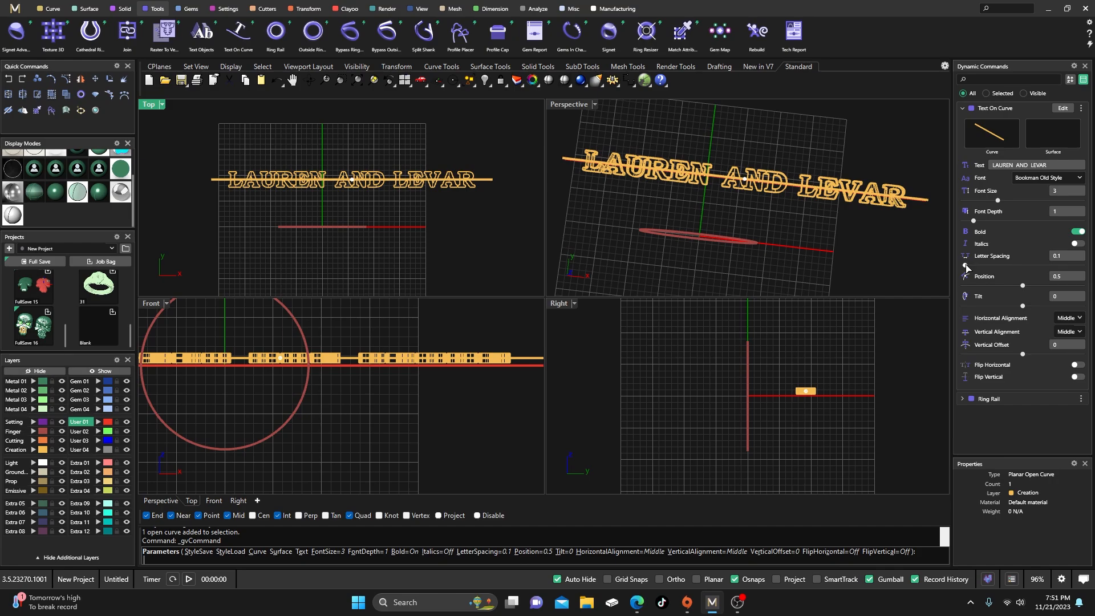
- Set the letter spacing to 0.4 to spread the text along the line and finish the Text On Curve command
left_click_drag(965, 265, 975, 266)
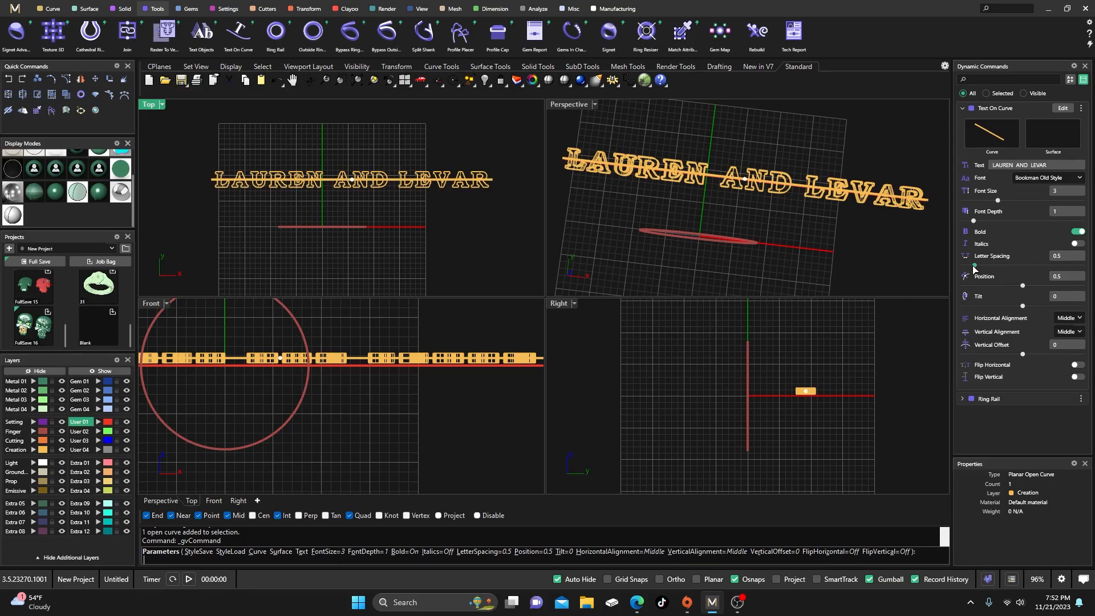
left_click_drag(974, 269, 974, 270)
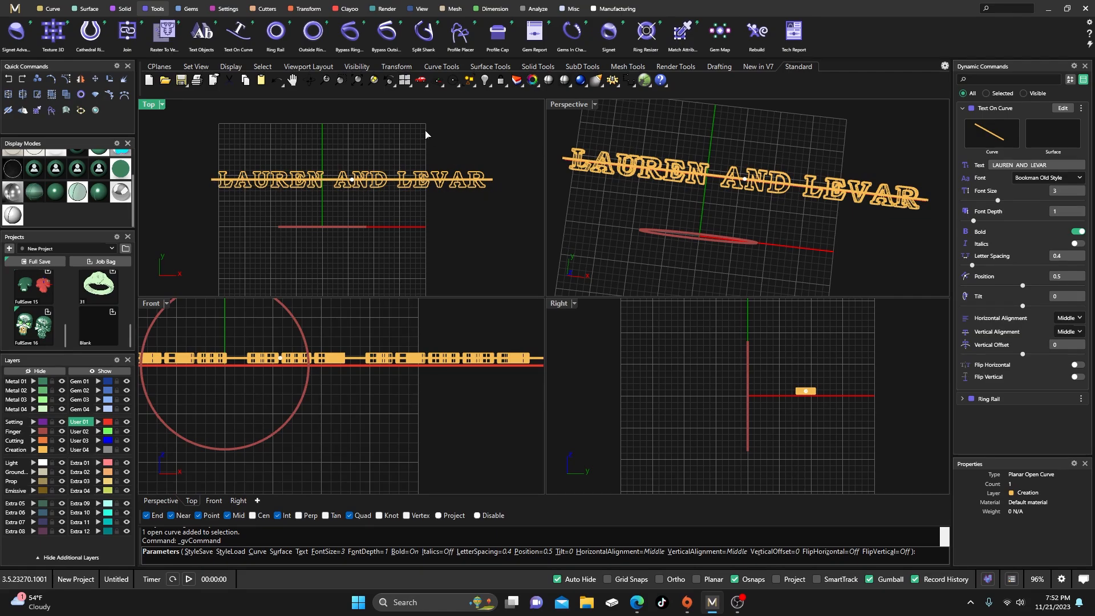
scroll(346, 190, "up", 3)
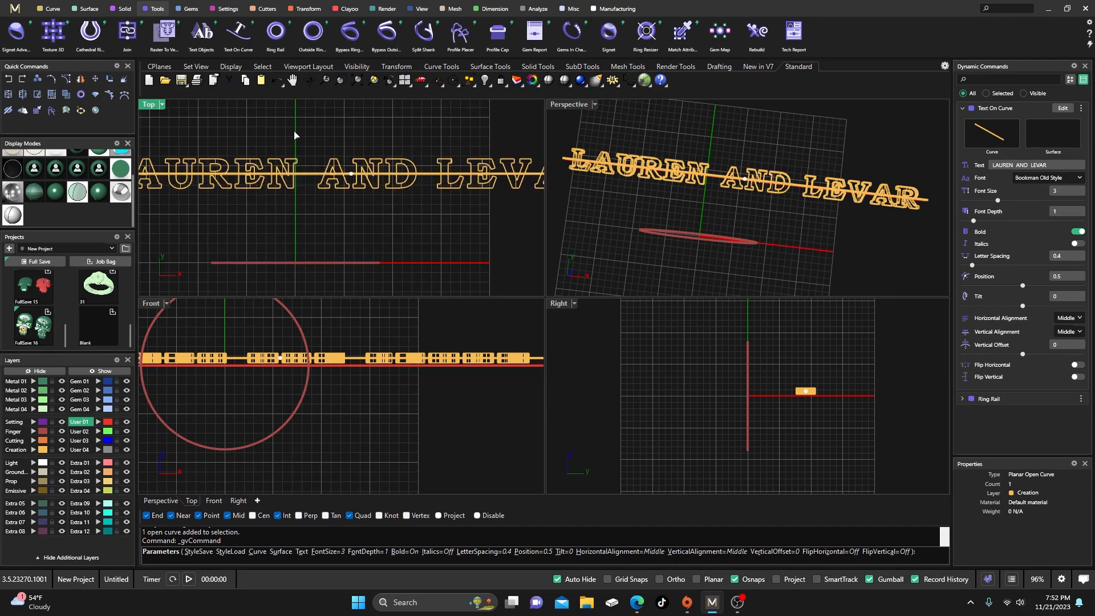
scroll(295, 135, "down", 4)
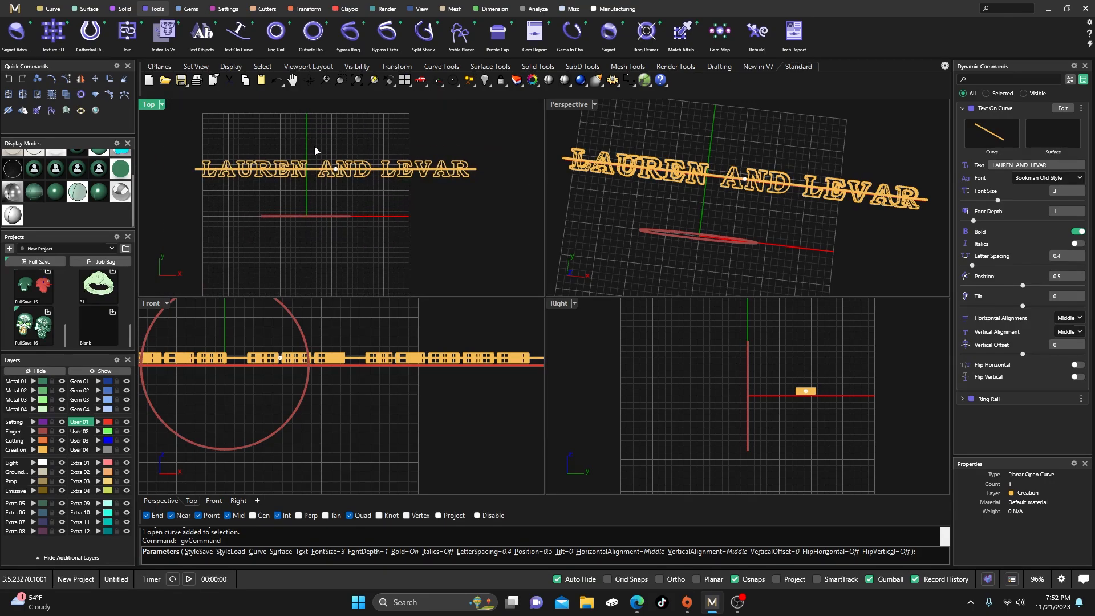
right_click(314, 151)
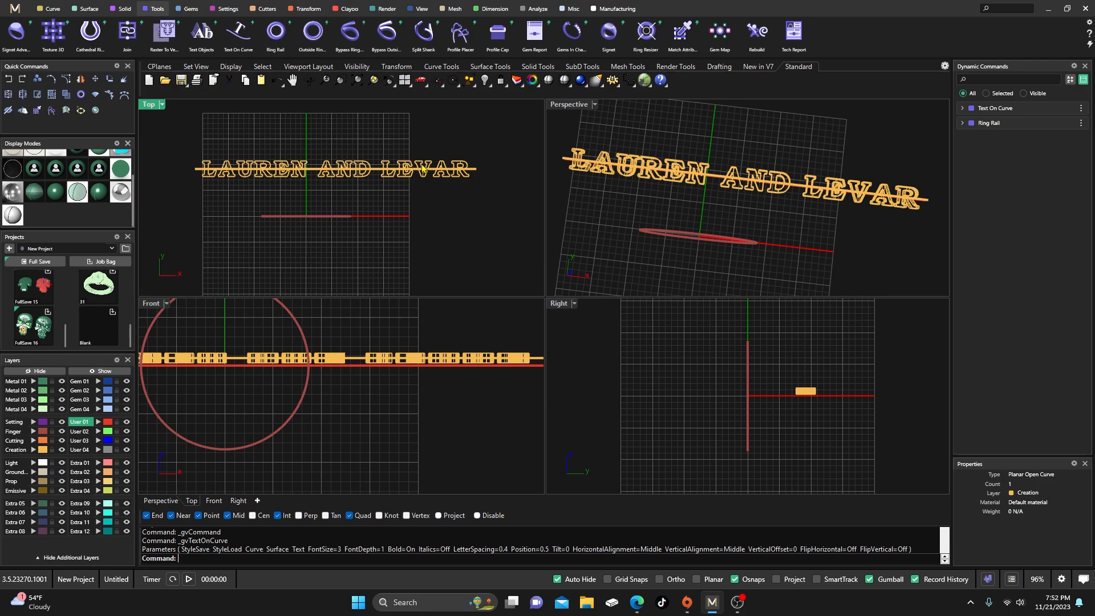
- Duplicate the lower red line in the Right view and place the copy just beyond the lettering's upper edge
double_click(573, 106)
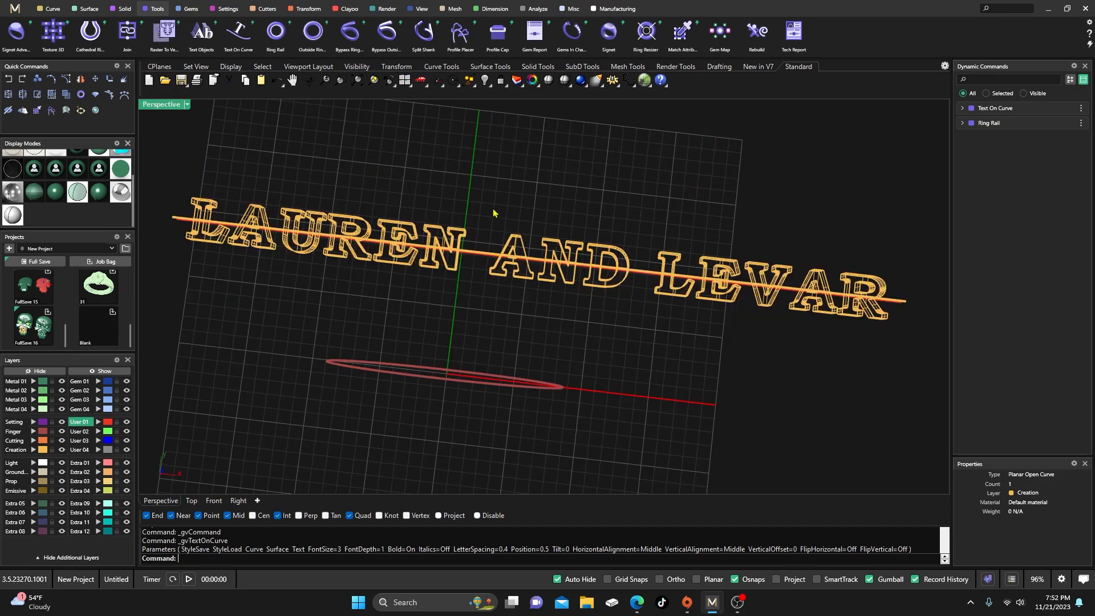
right_click_drag(494, 214, 504, 240)
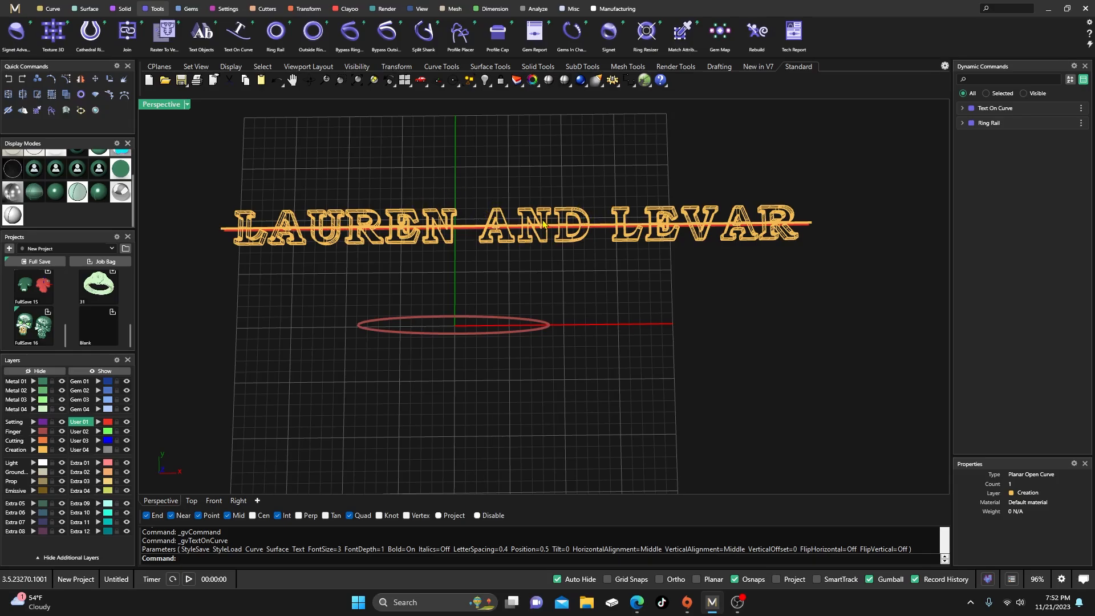
mouse_move(367, 183)
right_mouse_down()
mouse_move(430, 245)
mouse_move(384, 176)
right_mouse_up()
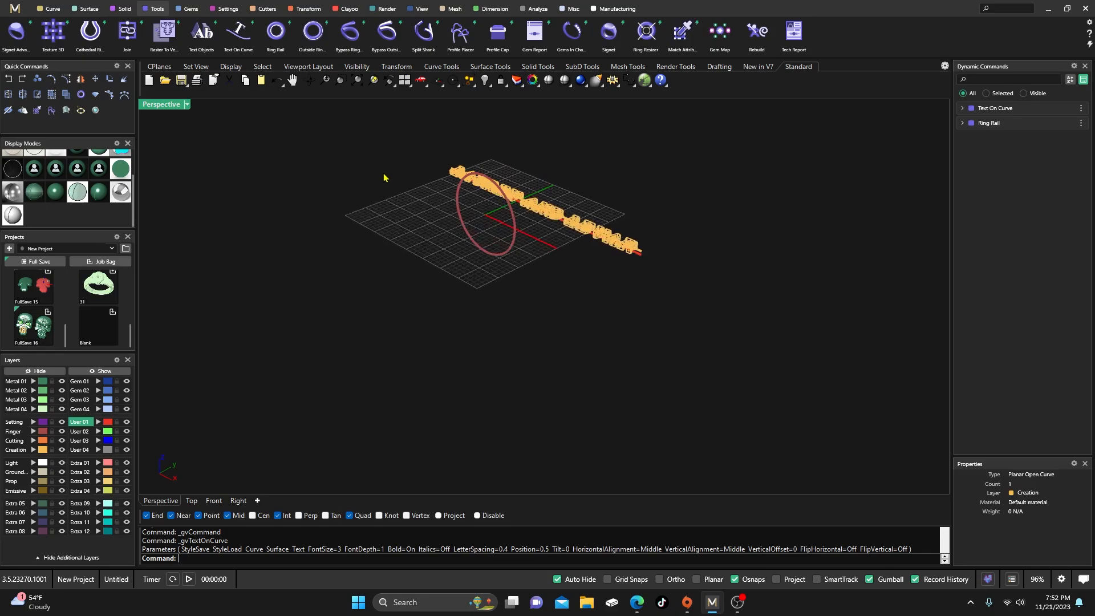
double_click(169, 105)
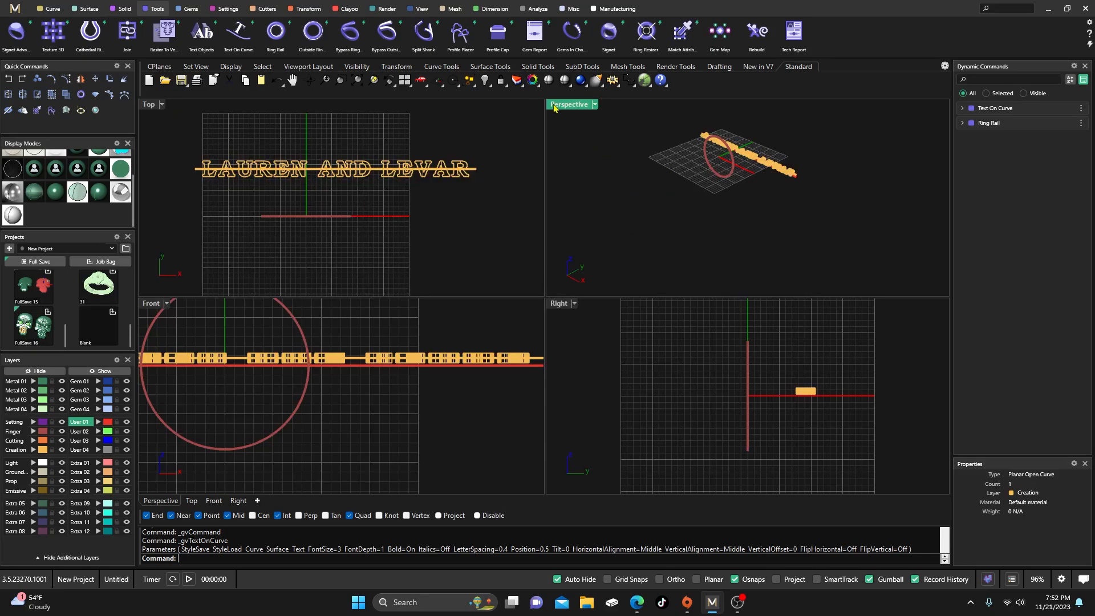
scroll(776, 172, "up", 5)
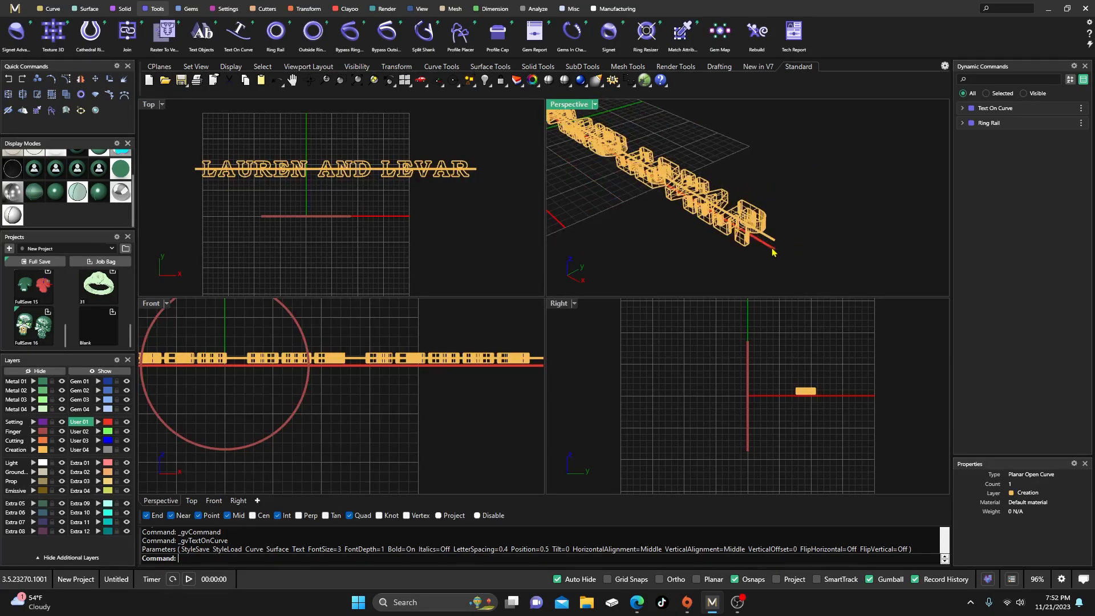
left_click(772, 251)
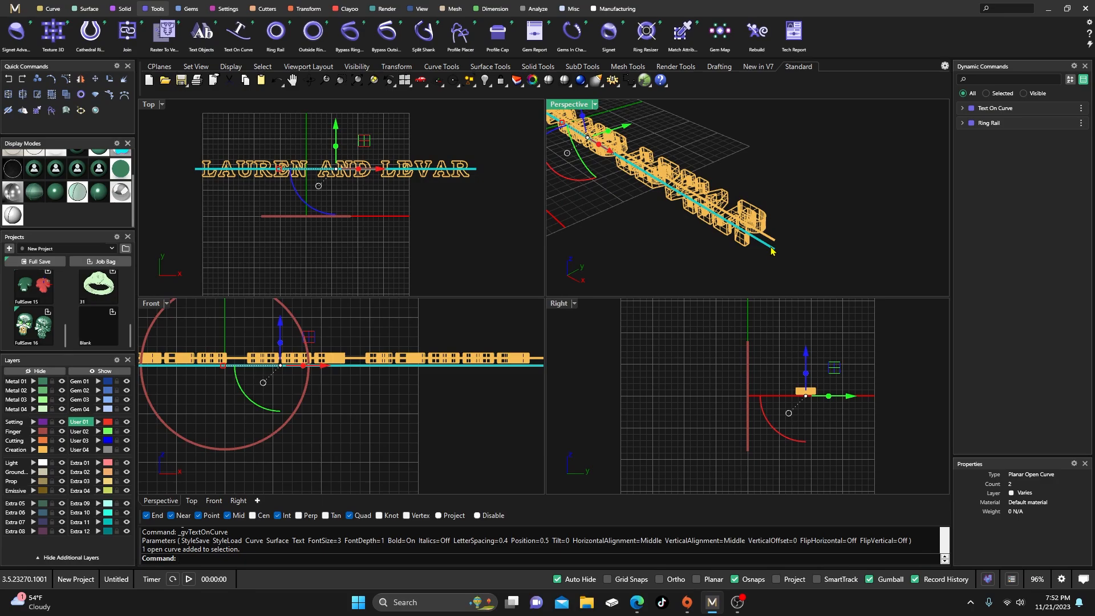
scroll(820, 420, "up", 3)
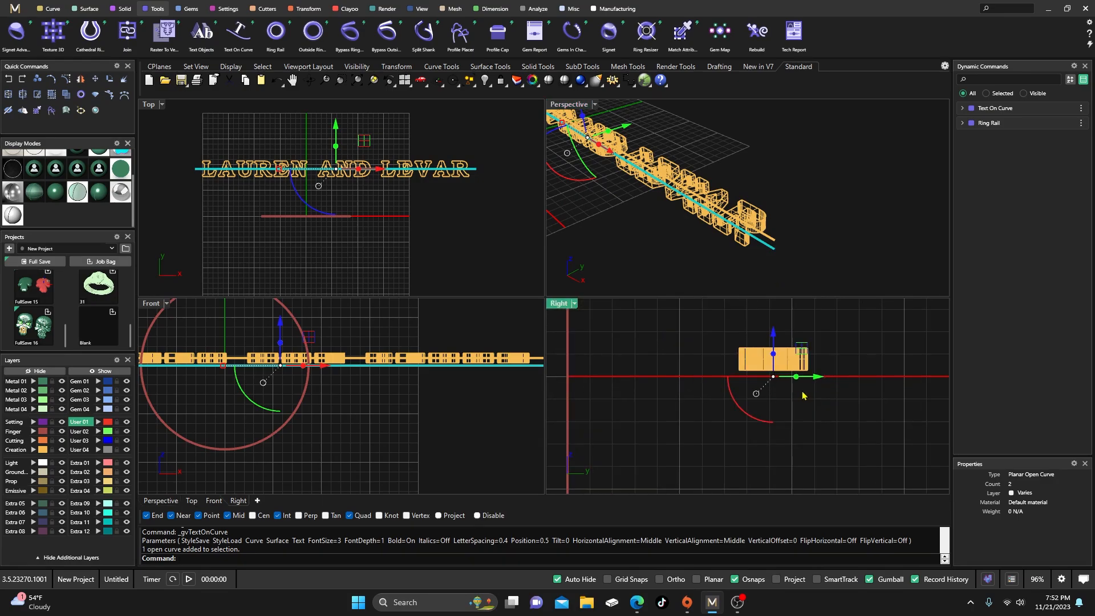
scroll(625, 371, "down", 3)
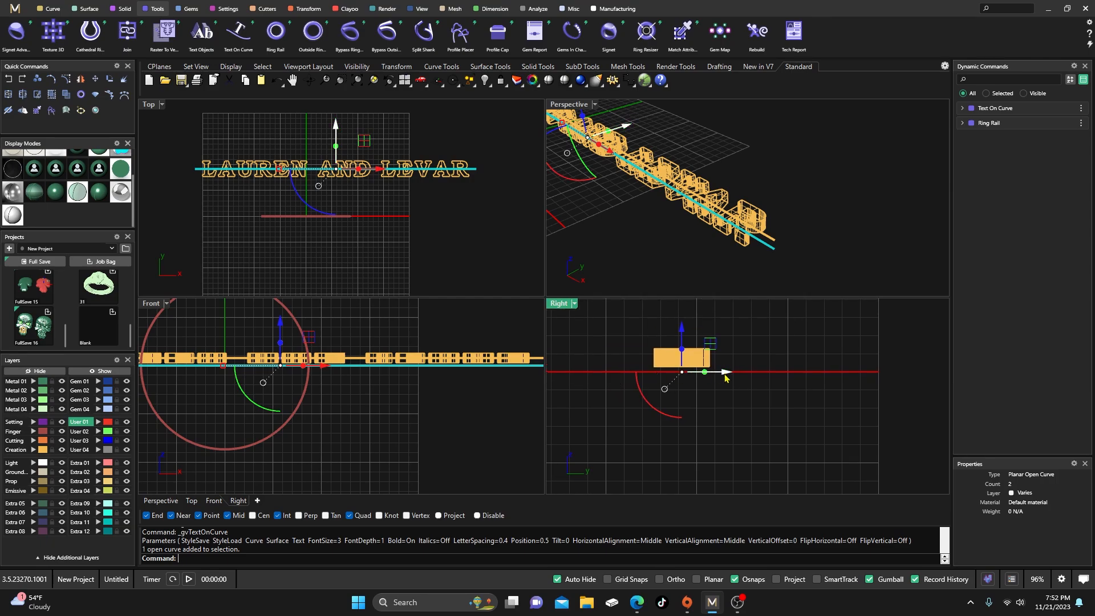
left_click_drag(727, 375, 774, 376)
key("Delete")
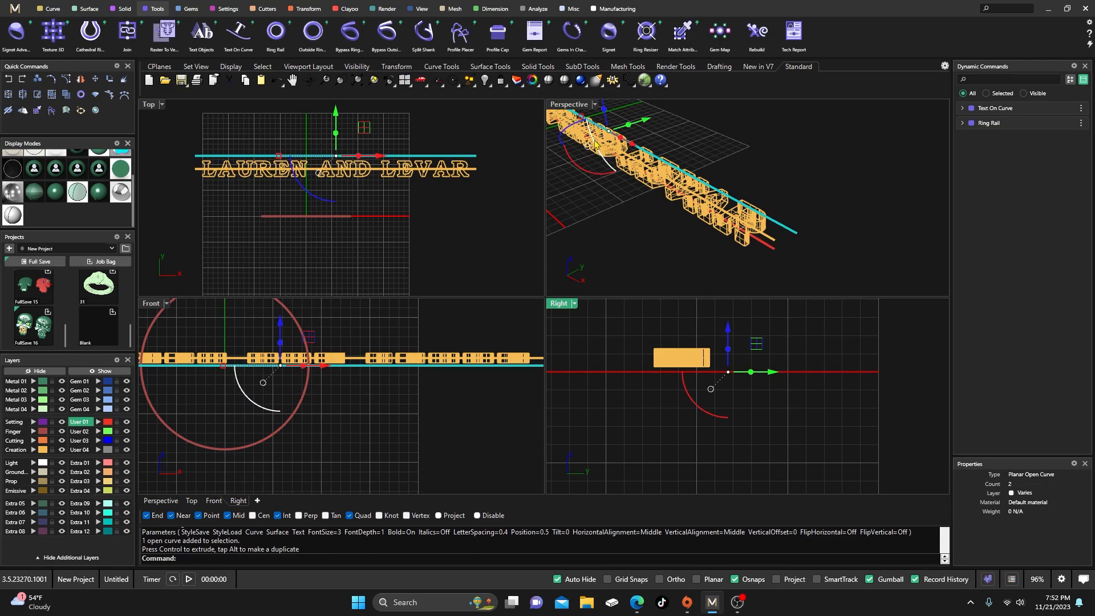
- Examine the gap between the letter tops and the copied red line in the Top view
scroll(272, 155, "up", 3)
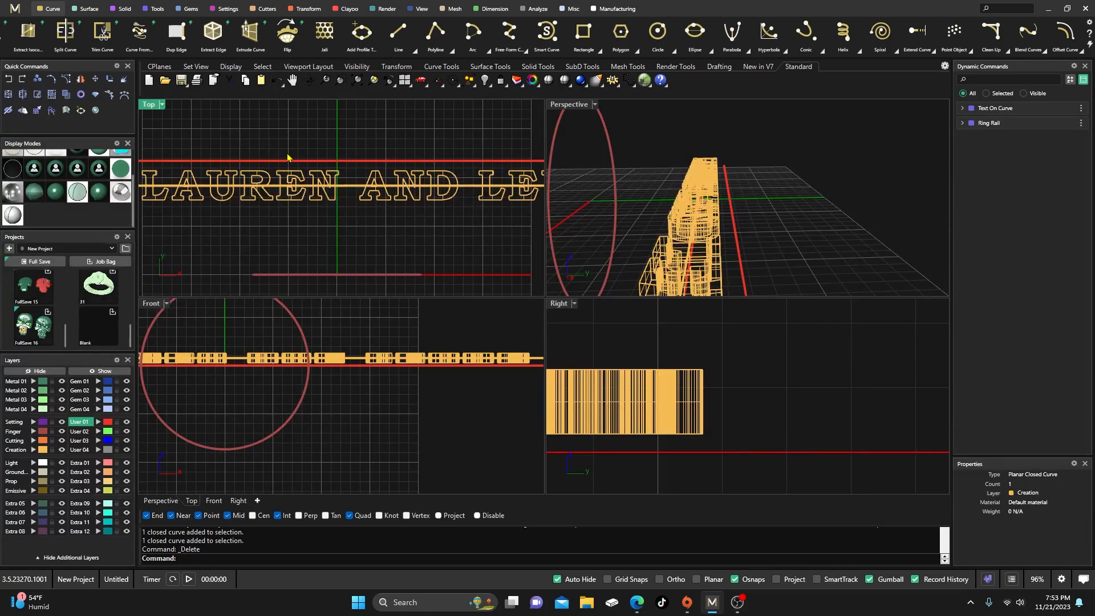
scroll(288, 155, "up", 2)
scroll(319, 147, "down", 3)
right_click_drag(316, 147, 326, 154)
scroll(273, 162, "up", 3)
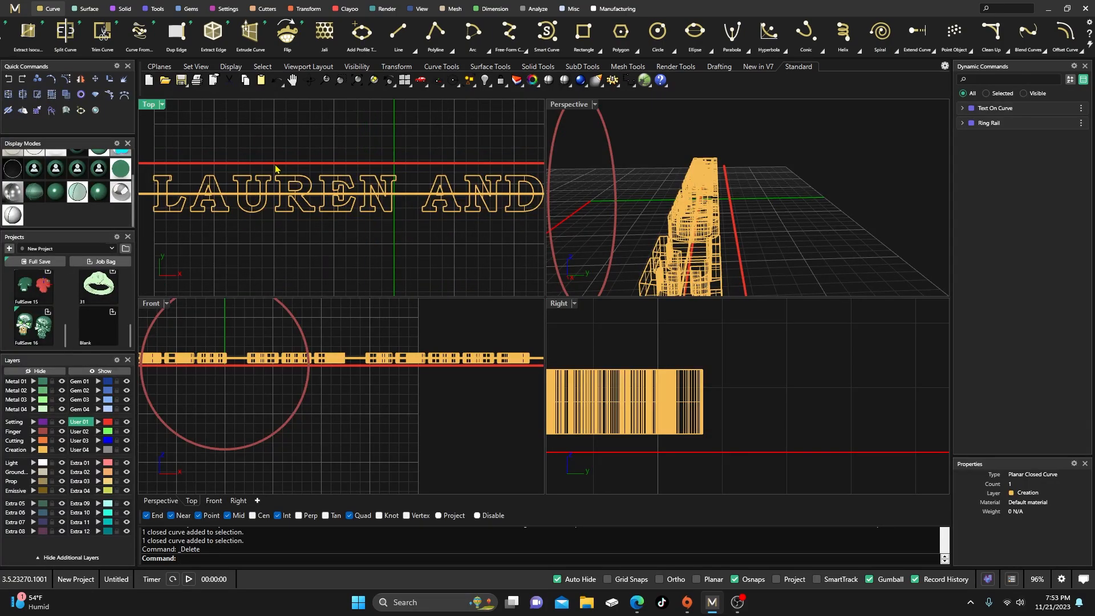
scroll(300, 149, "down", 2)
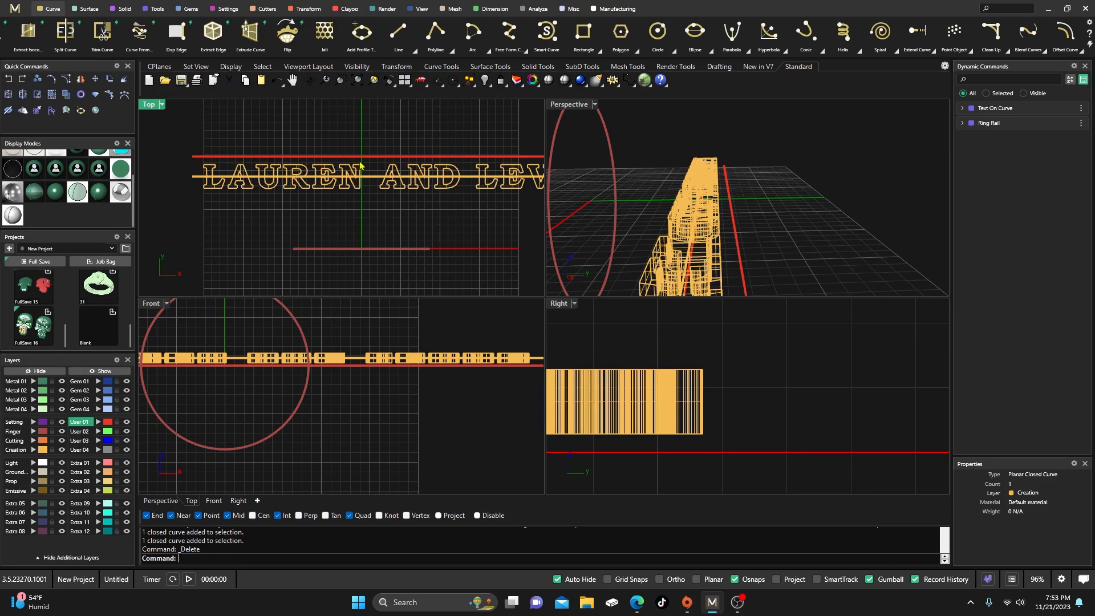
scroll(373, 167, "up", 5)
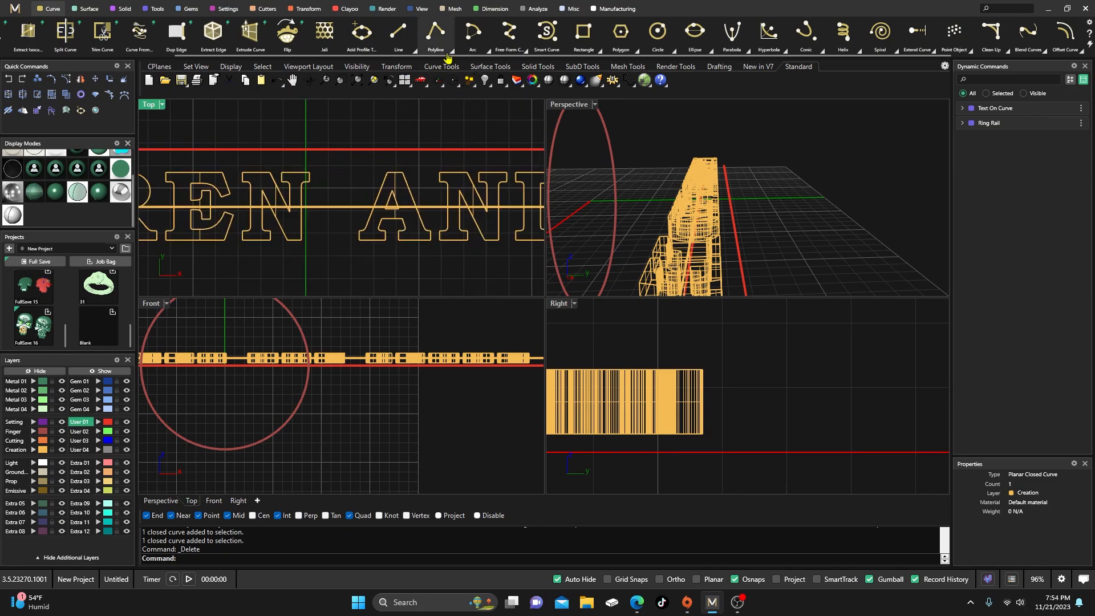
left_click(487, 50)
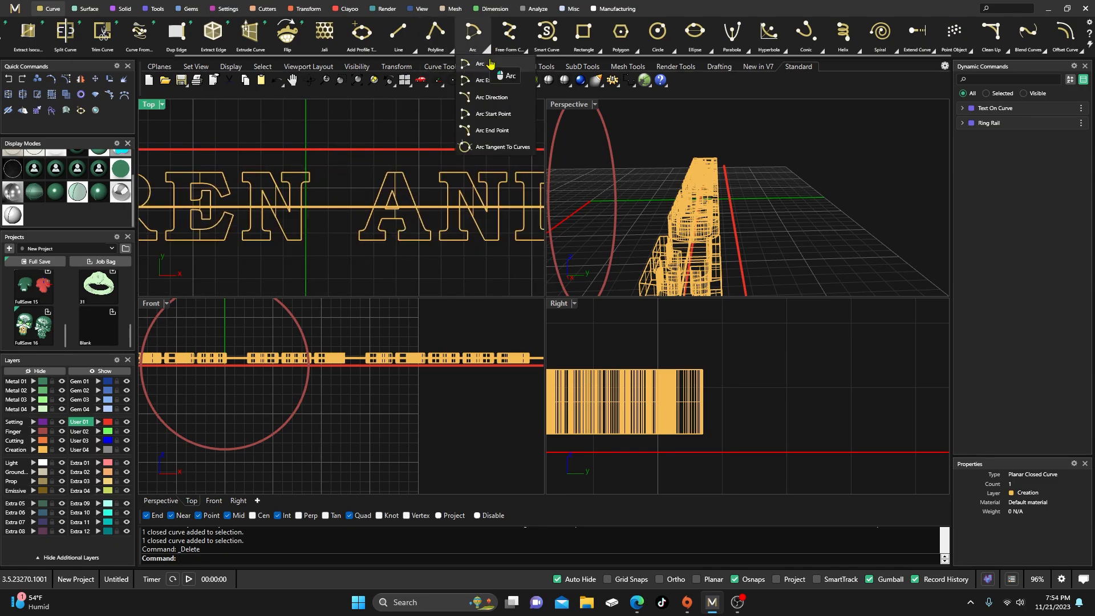
left_click(489, 98)
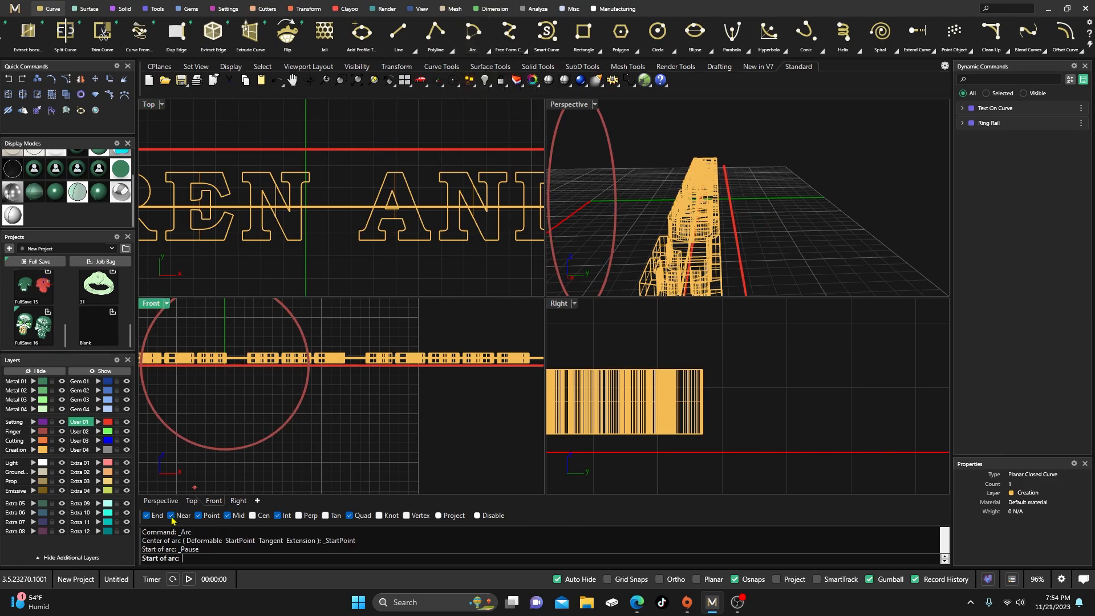
left_click(367, 150)
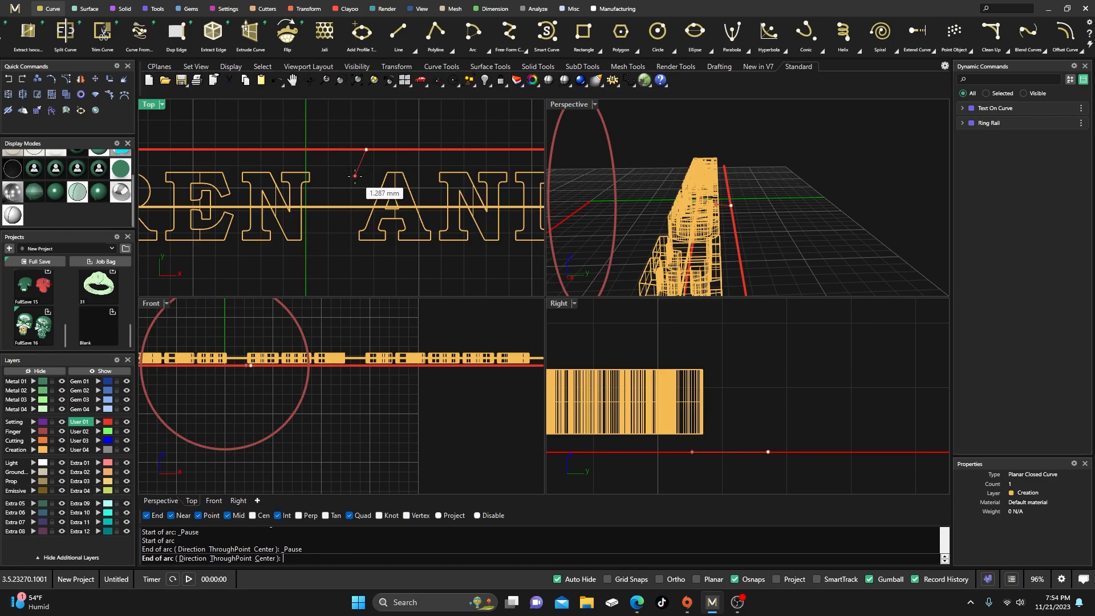
key("Escape")
right_click(368, 167)
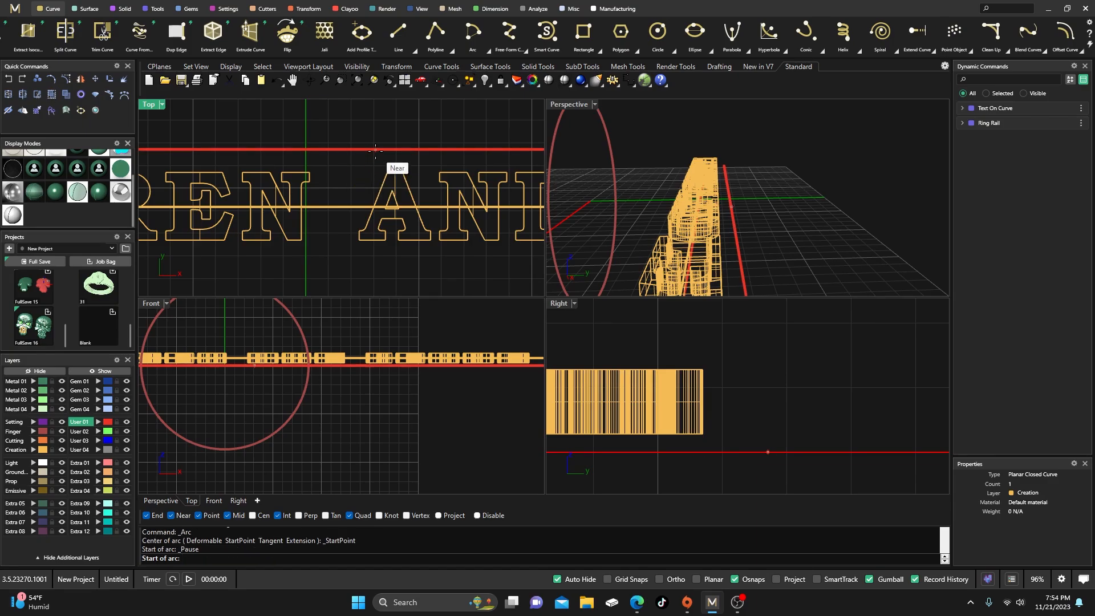
left_click(375, 150)
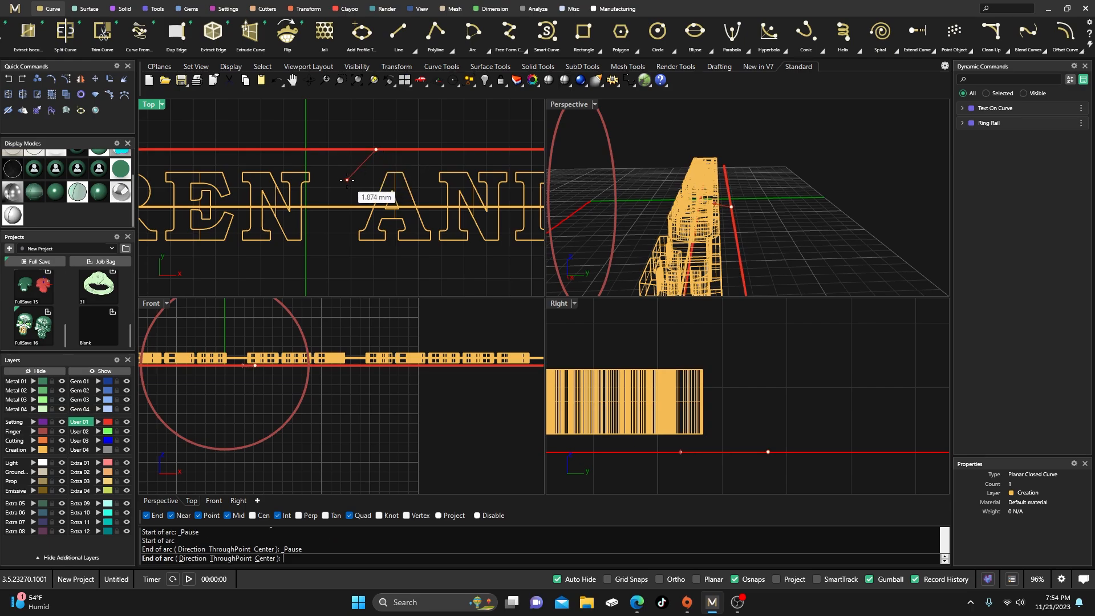
key("Escape")
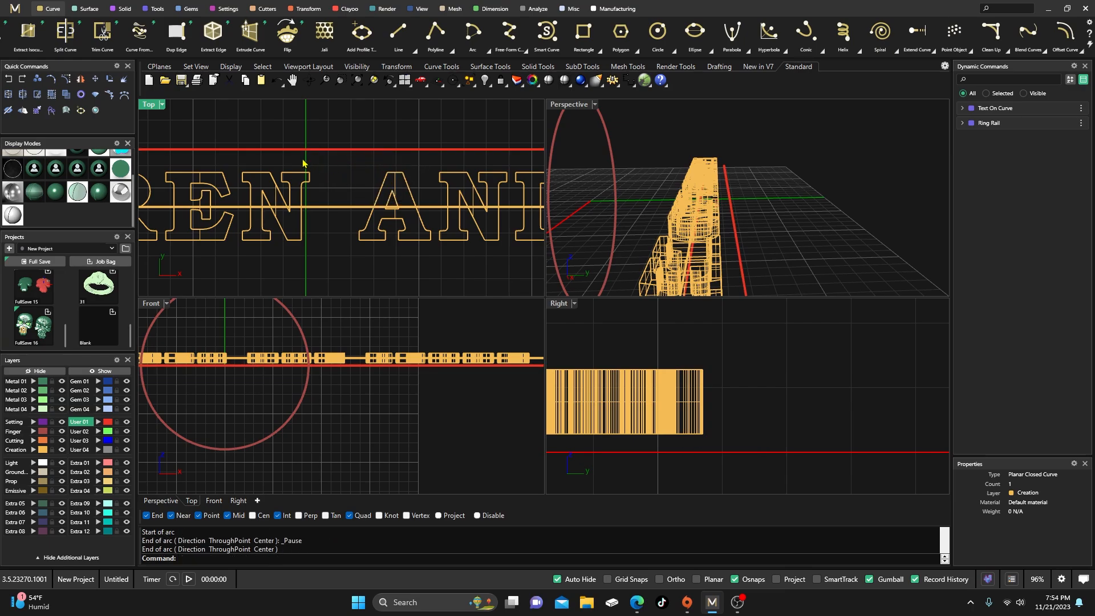
- Draw a straight line bridging the gap from the first name's last N to the A of AND along the letter tops
left_click(398, 31)
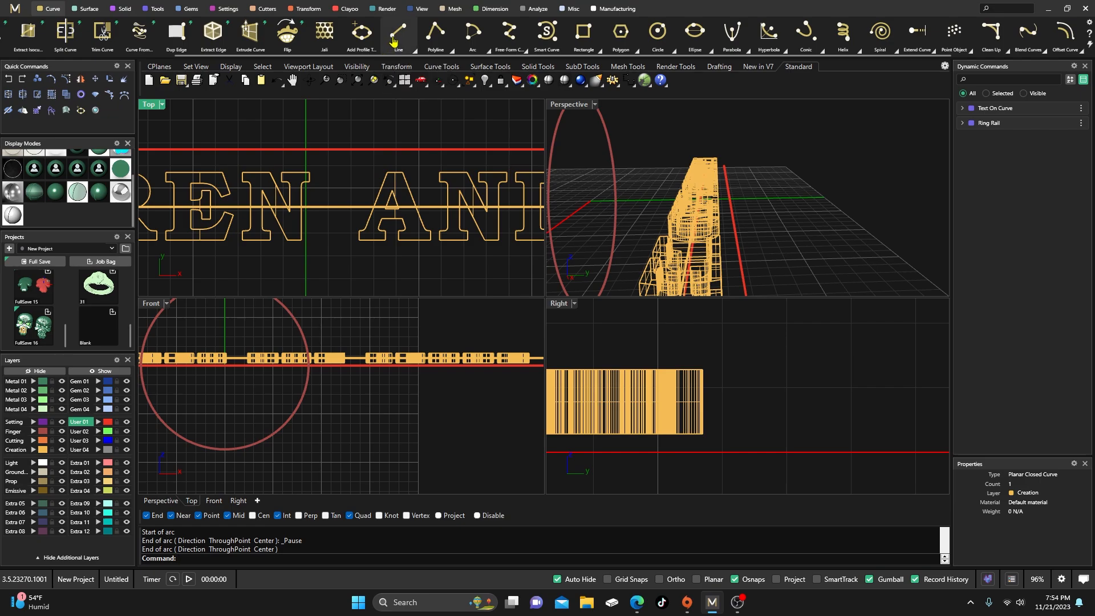
left_click(310, 172)
left_click(387, 172)
- Try a diagonal line from the copied red line down to the bridging line between N and A, and delete it
right_click(397, 127)
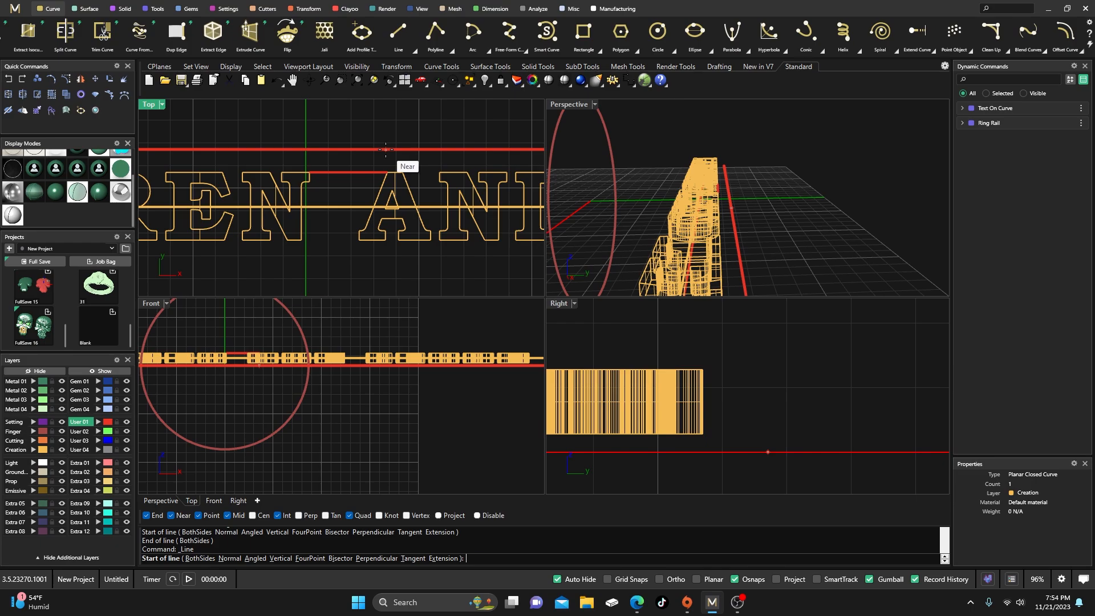
left_click(386, 149)
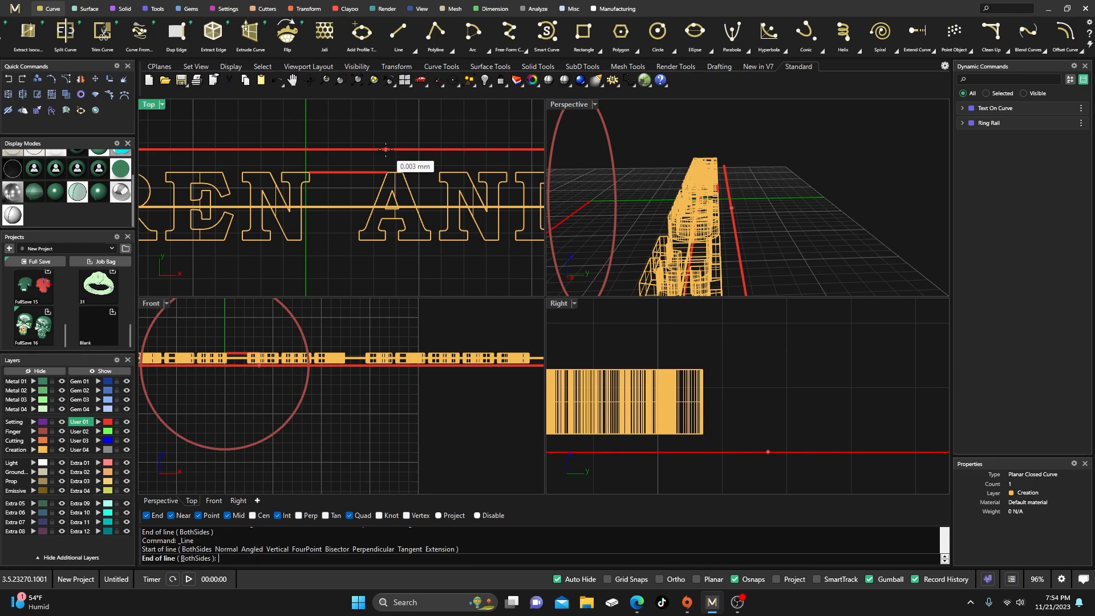
left_click(353, 172)
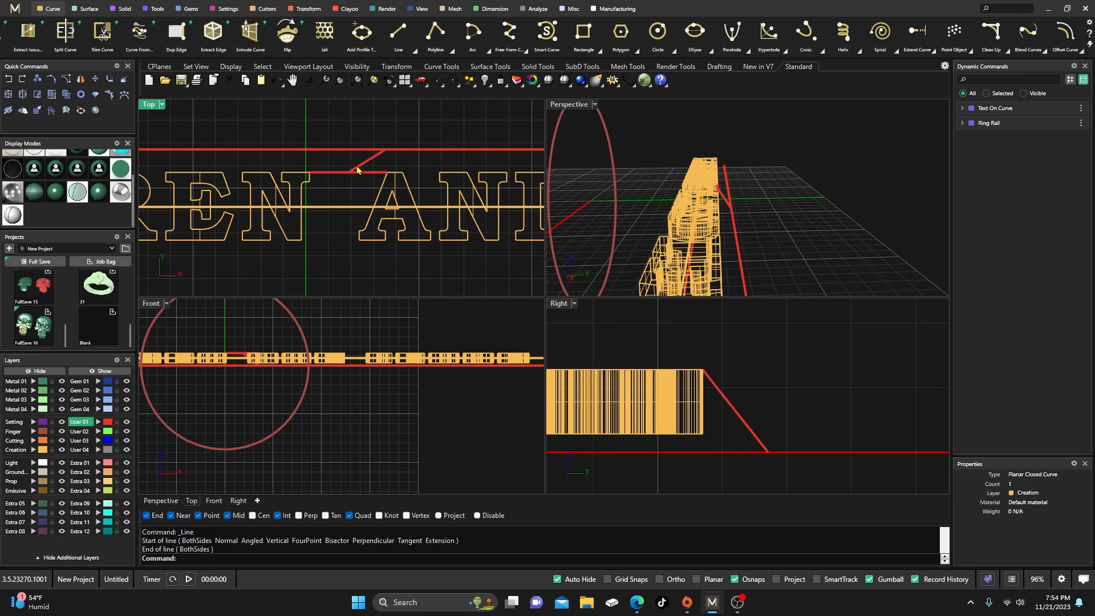
left_click(357, 167)
key("Delete")
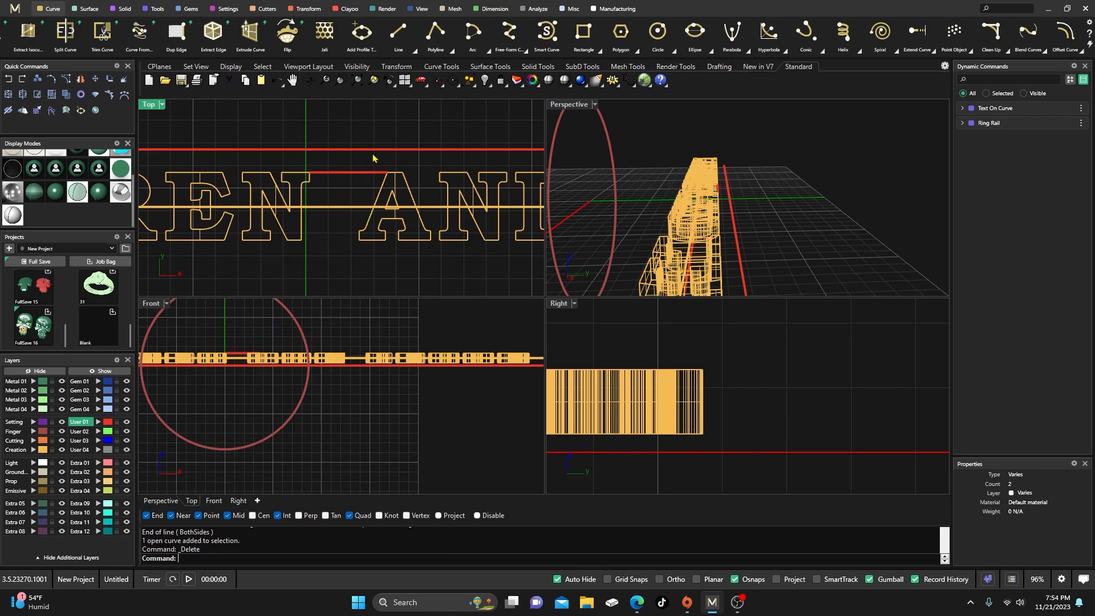
- Draw an arc in the Top view from the copied red line down to the midpoint of the line bridging N and A
left_click(488, 51)
left_click(486, 105)
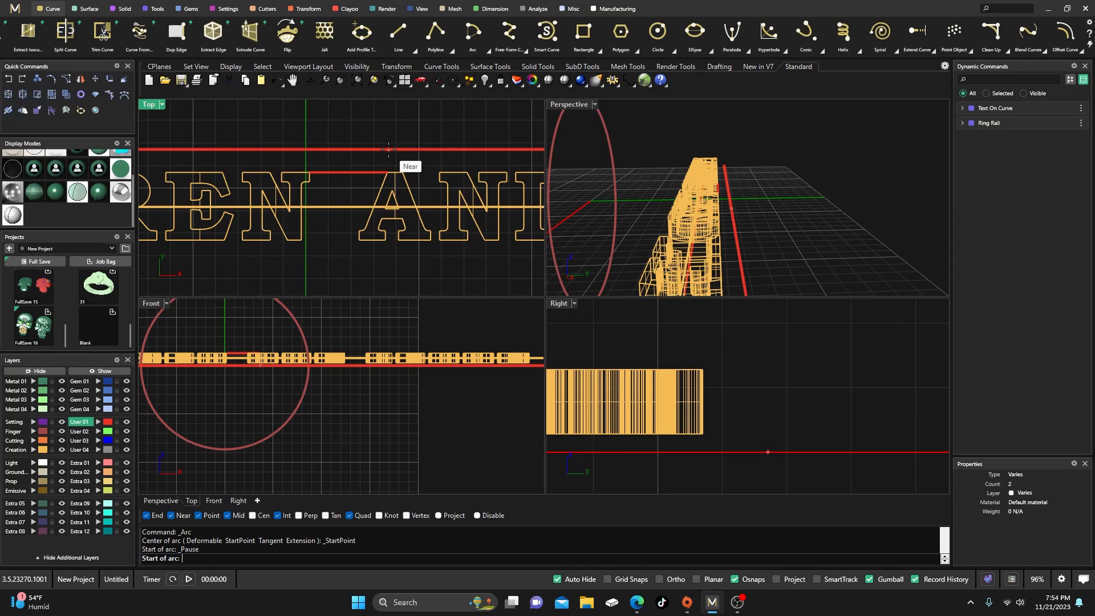
left_click(388, 149)
left_click(351, 172)
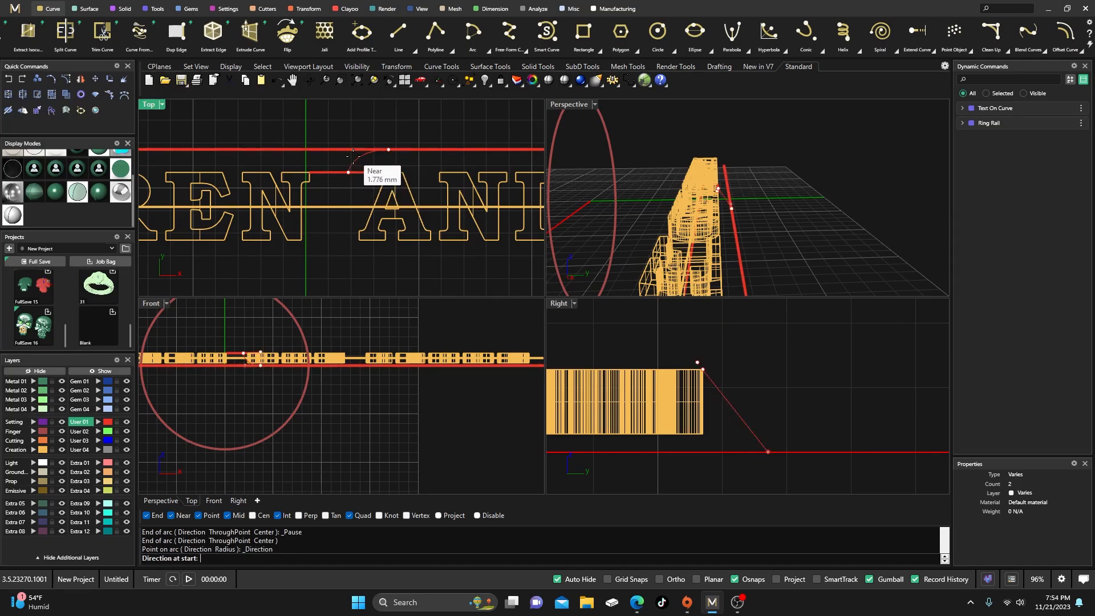
scroll(353, 157, "up", 2)
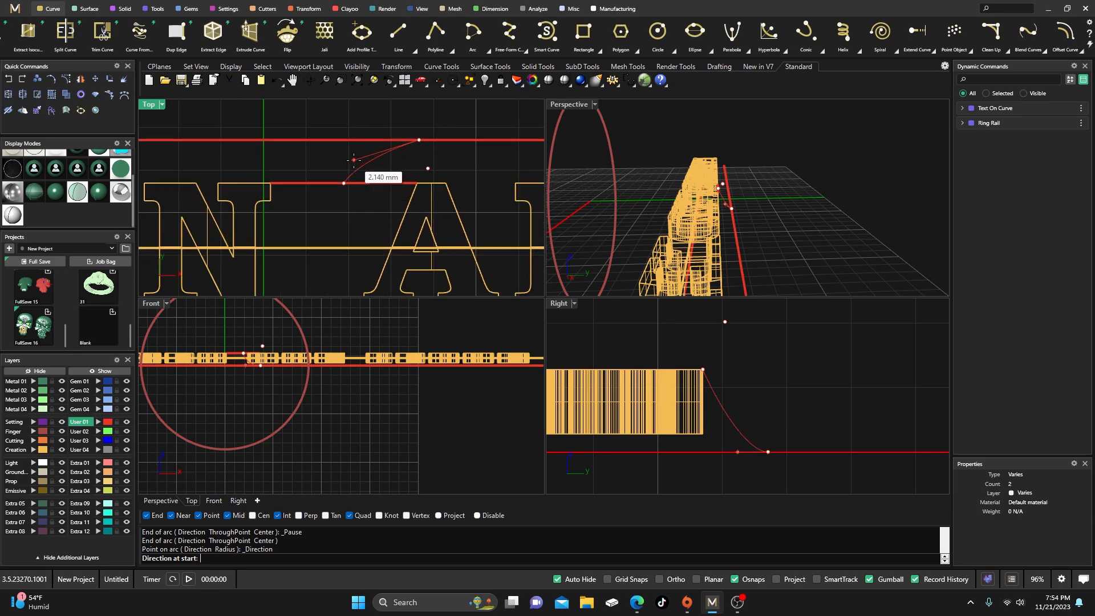
left_click(353, 149)
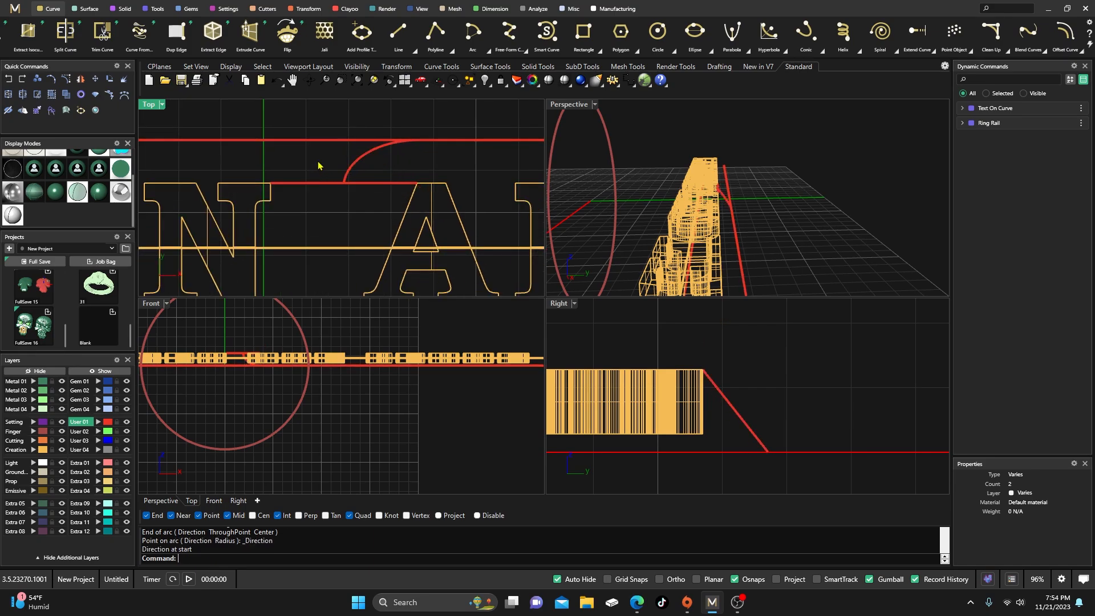
- Mirror the arc with a copy about a vertical axis through its lower end, forming a V-shaped pair
left_click(346, 161)
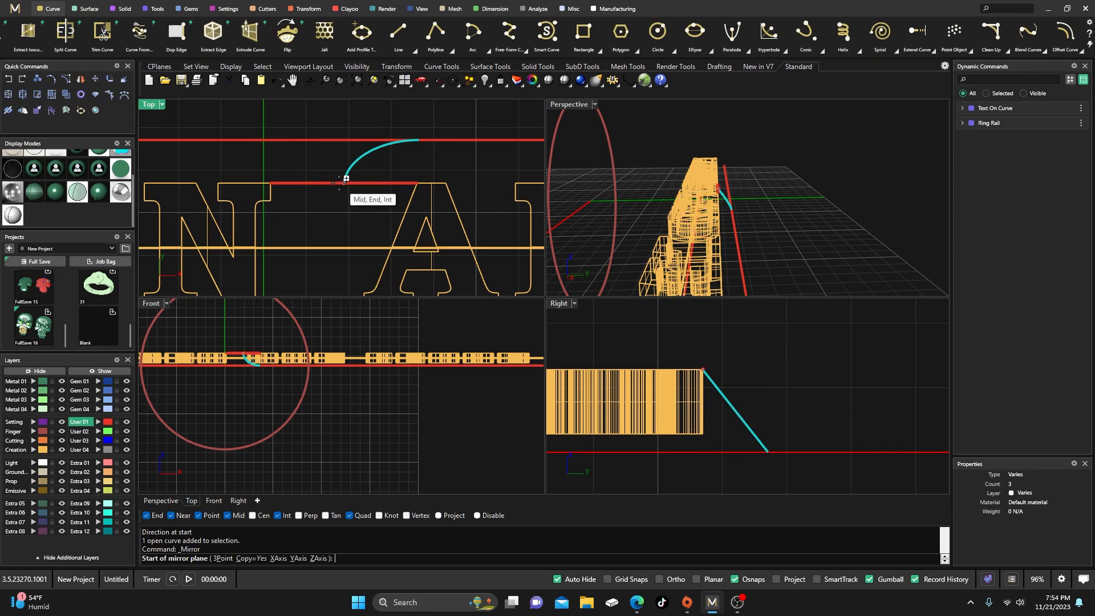
left_click(344, 183)
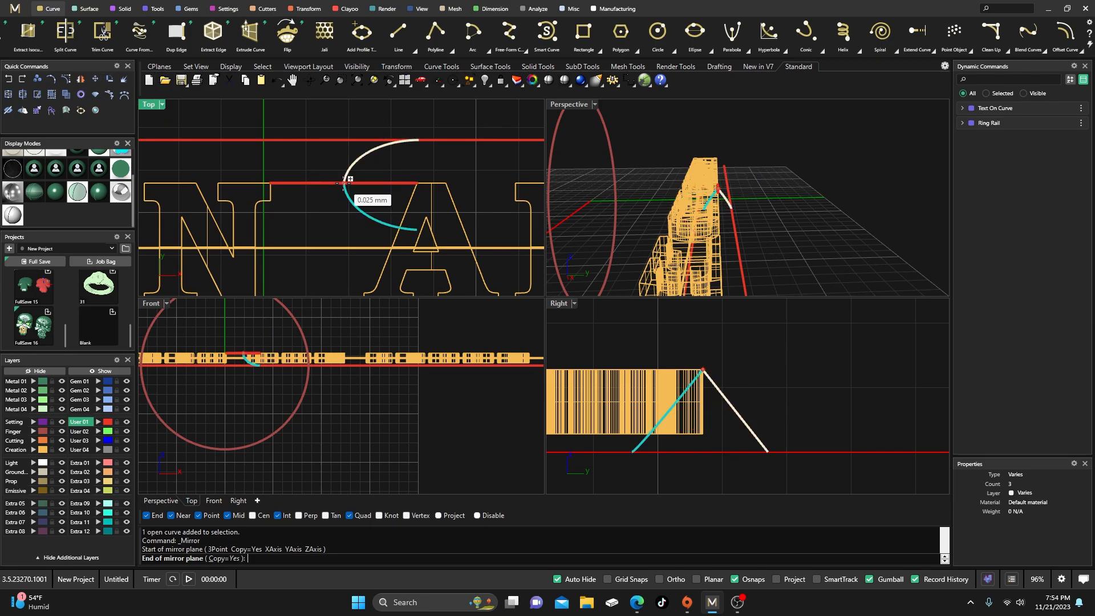
left_click(344, 139)
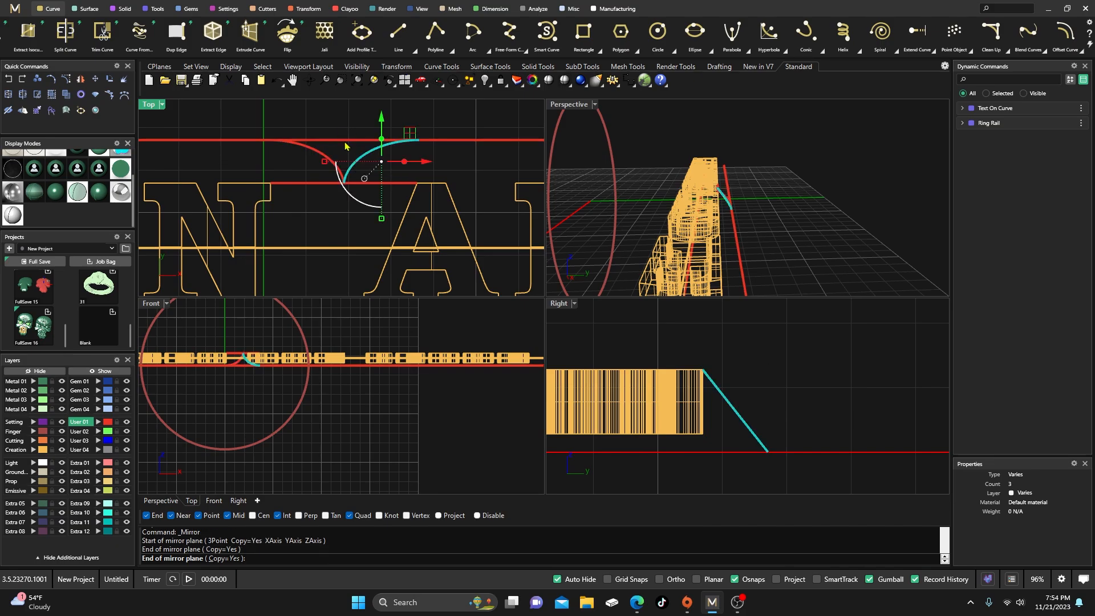
key("Escape")
- Join the two mirrored arcs into one open curve, accepting the loss of history
left_click_drag(365, 167, 323, 160)
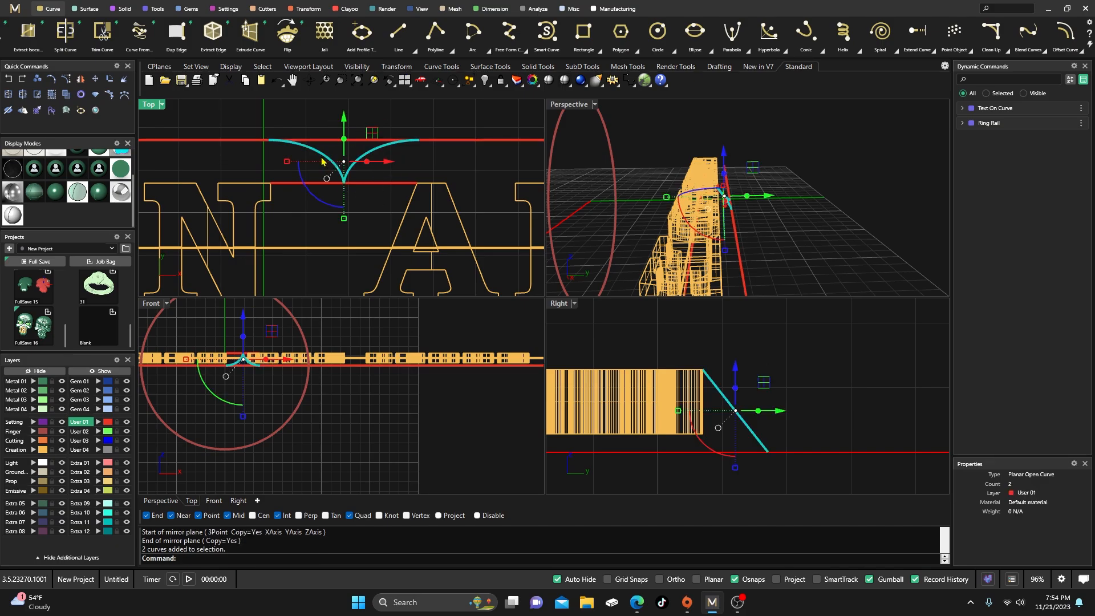
left_click(21, 94)
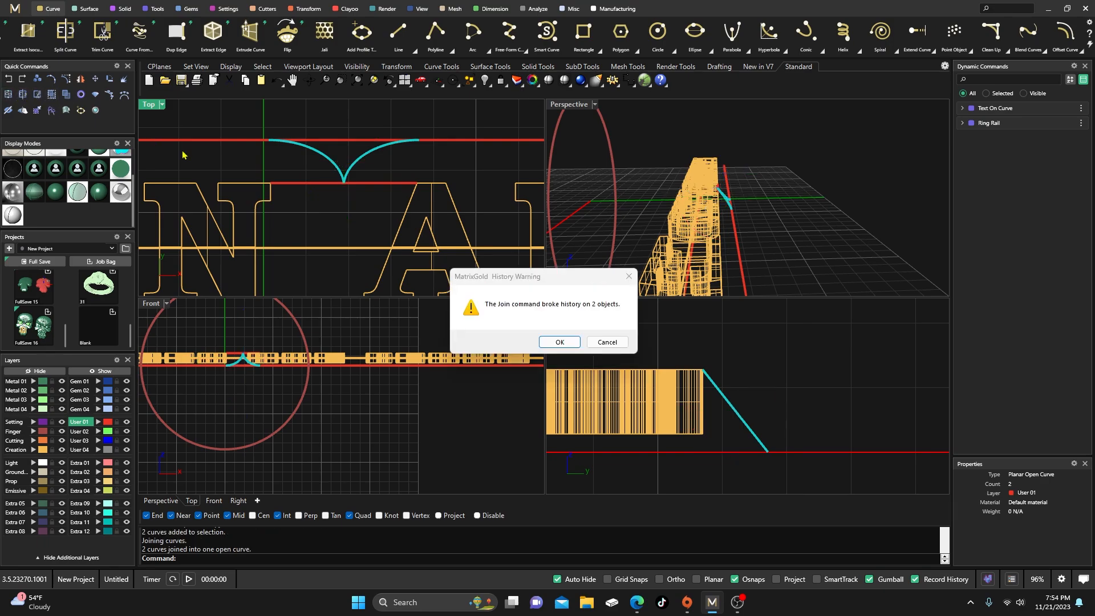
left_click(559, 342)
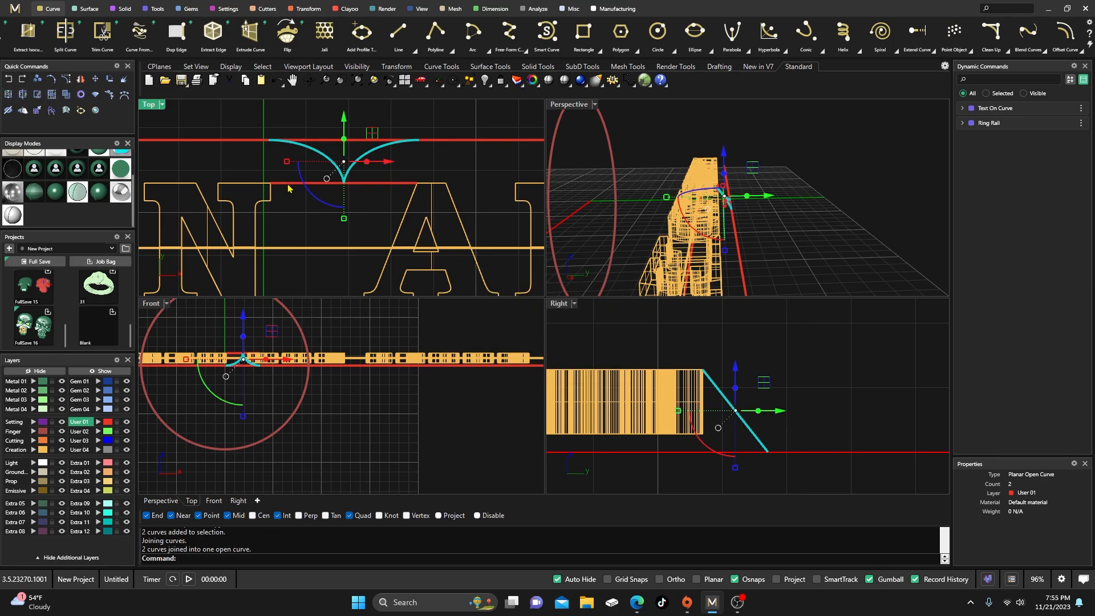
- Delete the straight line bridging the letter tops between N and A
left_click(289, 184)
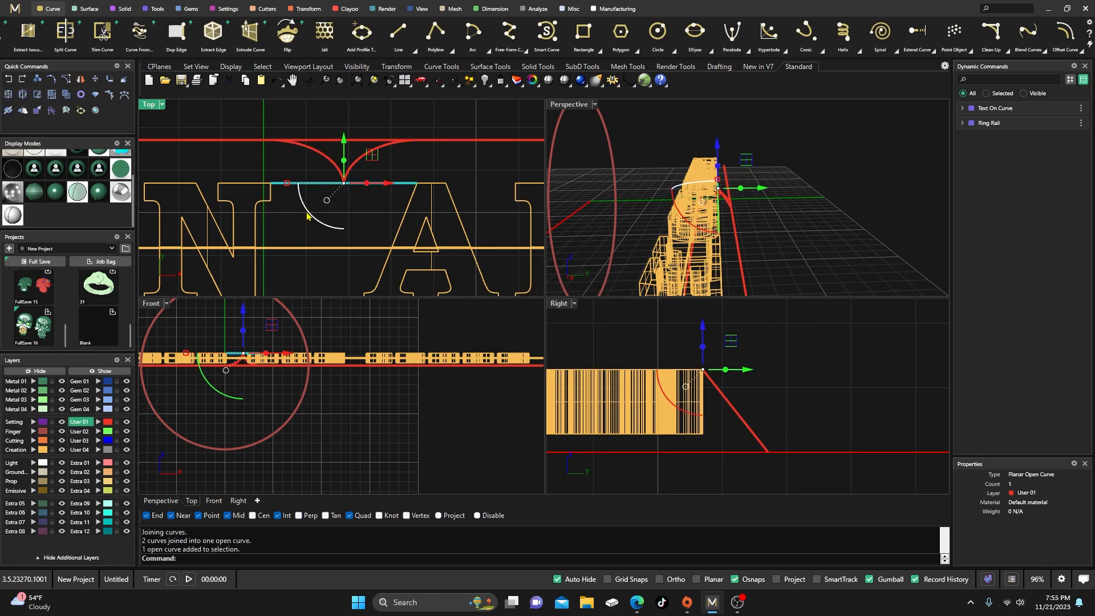
scroll(308, 218, "down", 2)
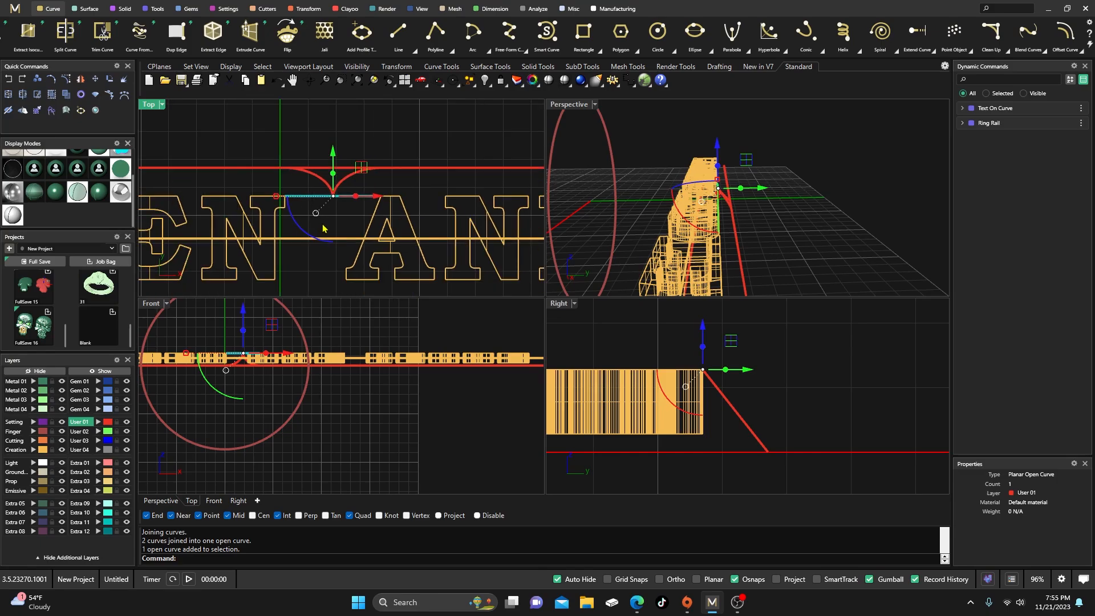
key("Delete")
scroll(325, 228, "down", 2)
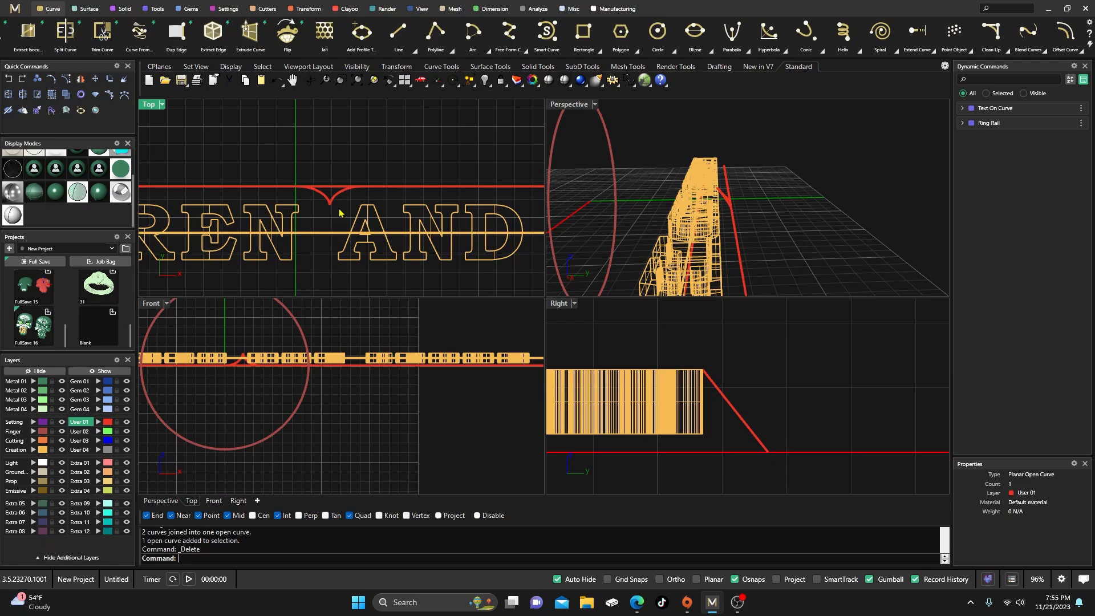
- Shift the joined V-shaped curve slightly toward the N to centre it in the gap before AND
left_click(326, 199)
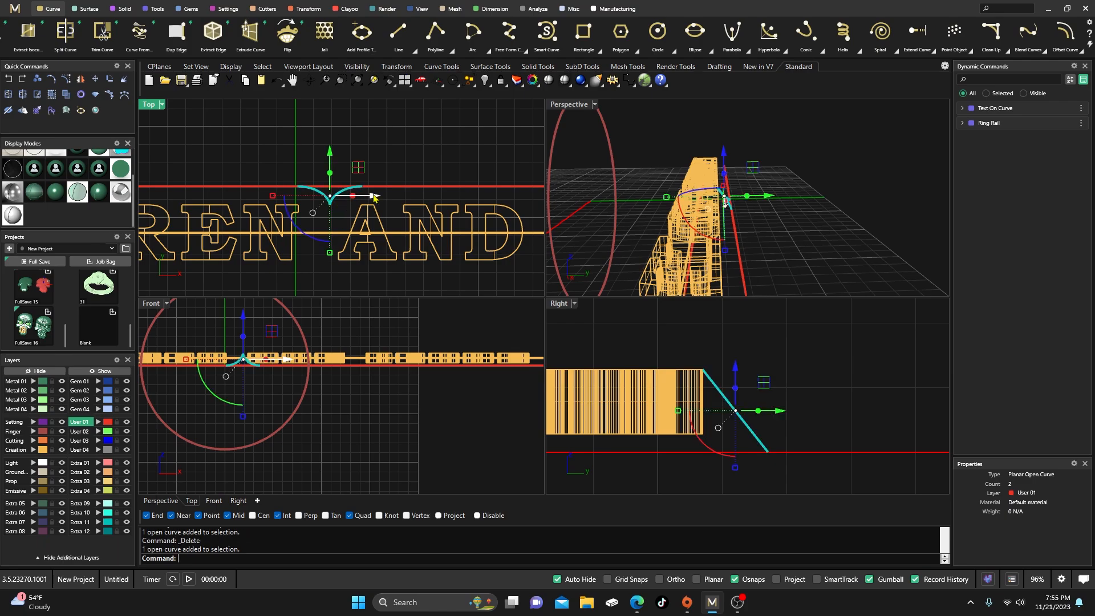
left_click_drag(365, 195, 365, 196)
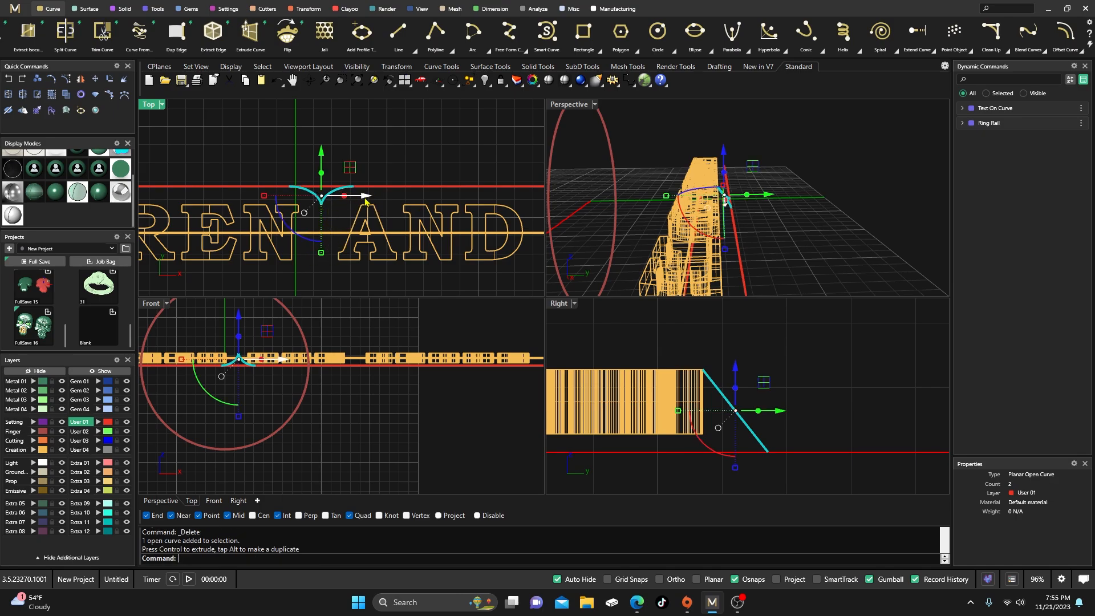
left_click_drag(366, 198, 362, 216)
left_click(271, 142)
scroll(274, 148, "down", 2)
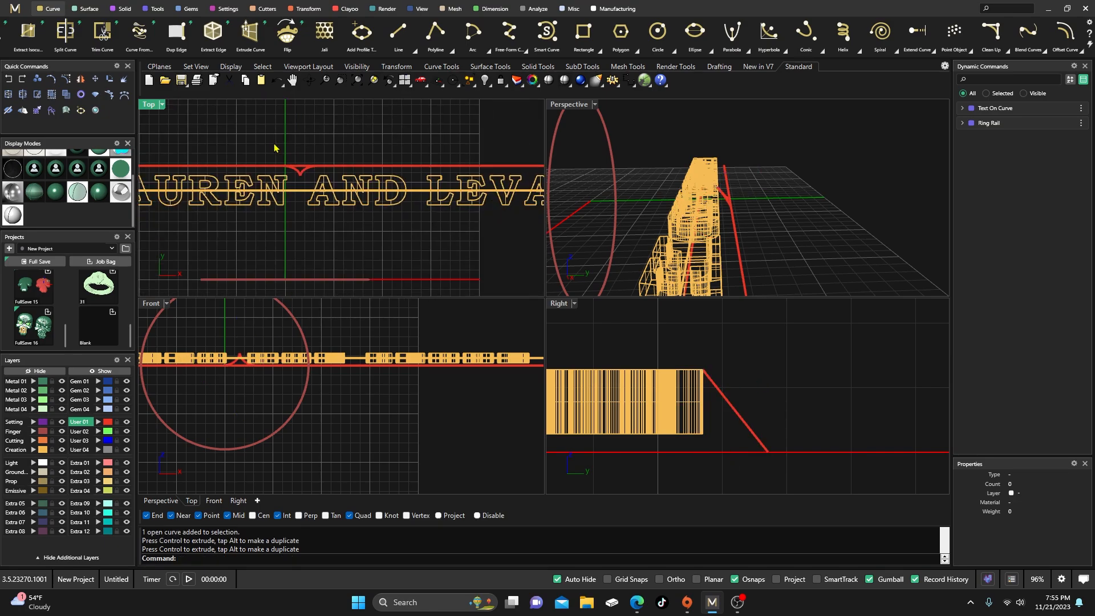
scroll(302, 254, "down", 3)
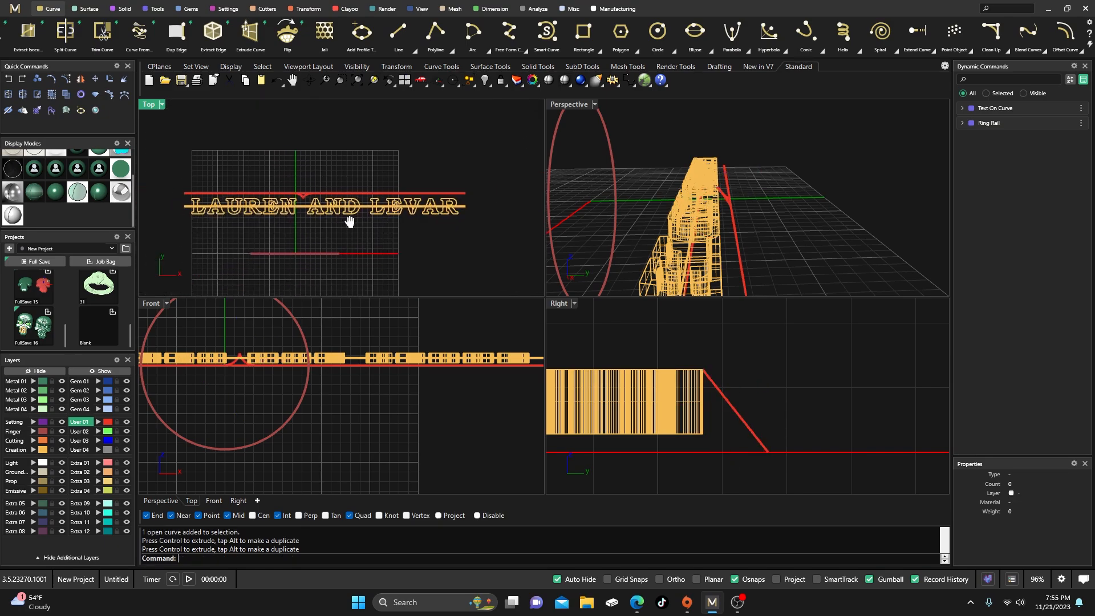
scroll(301, 212, "up", 2)
left_click(303, 207)
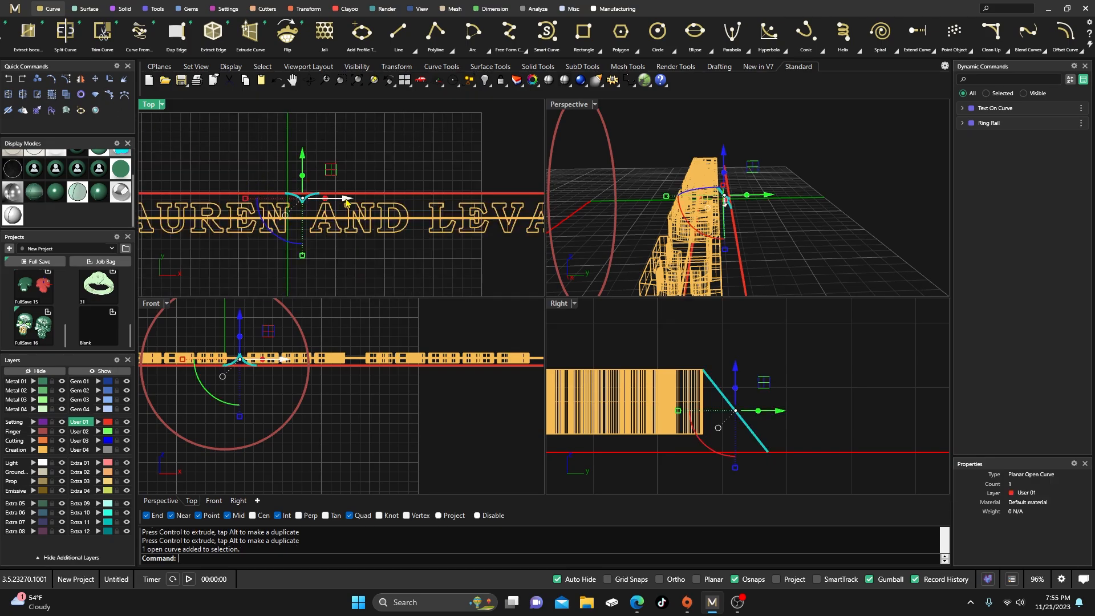
left_click(37, 79)
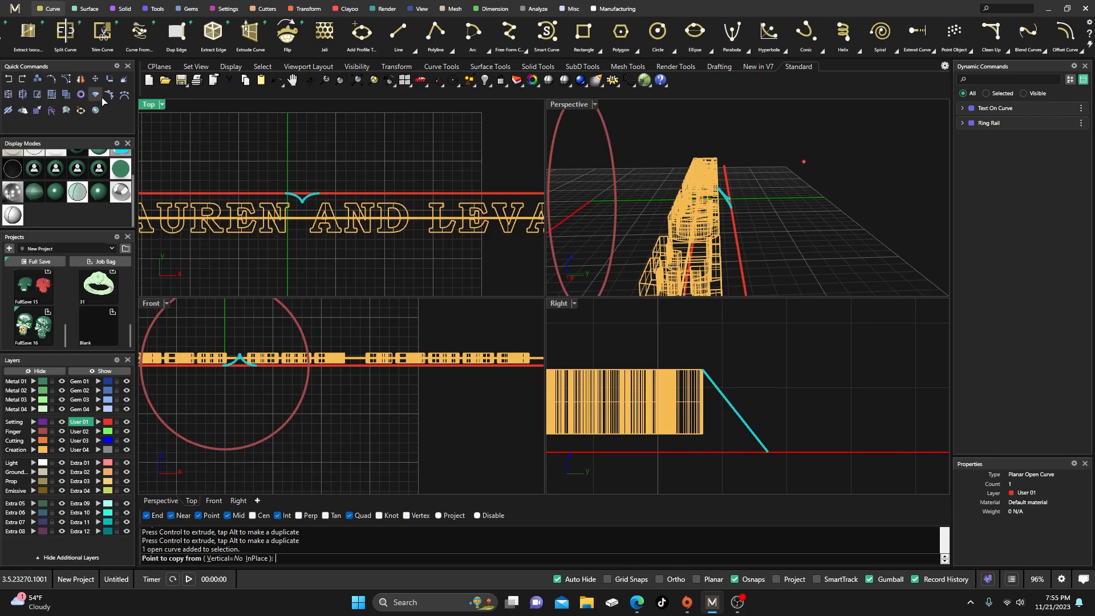
left_click(302, 200)
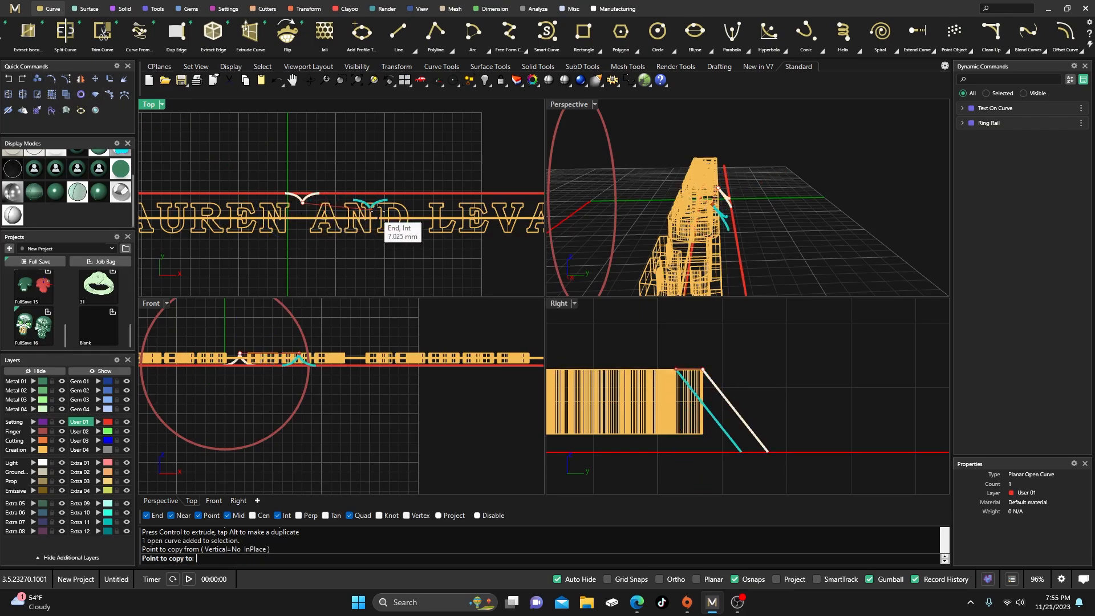
key("Escape")
- Copy the V-shaped curve along the red line from its upper endpoint to the gap between AND and the second name
key("Return")
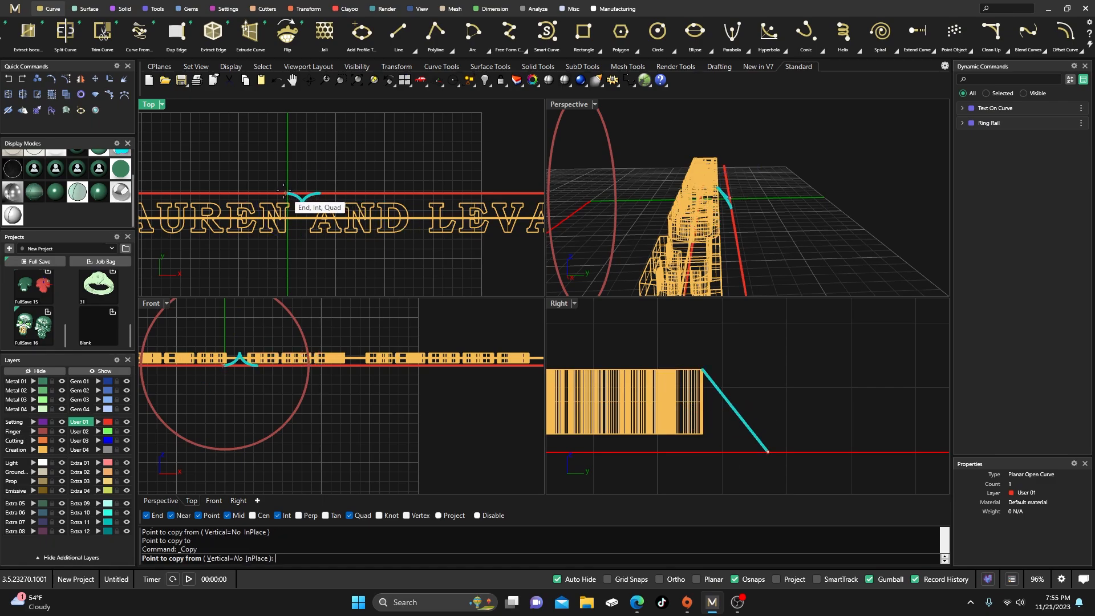
left_click(287, 192)
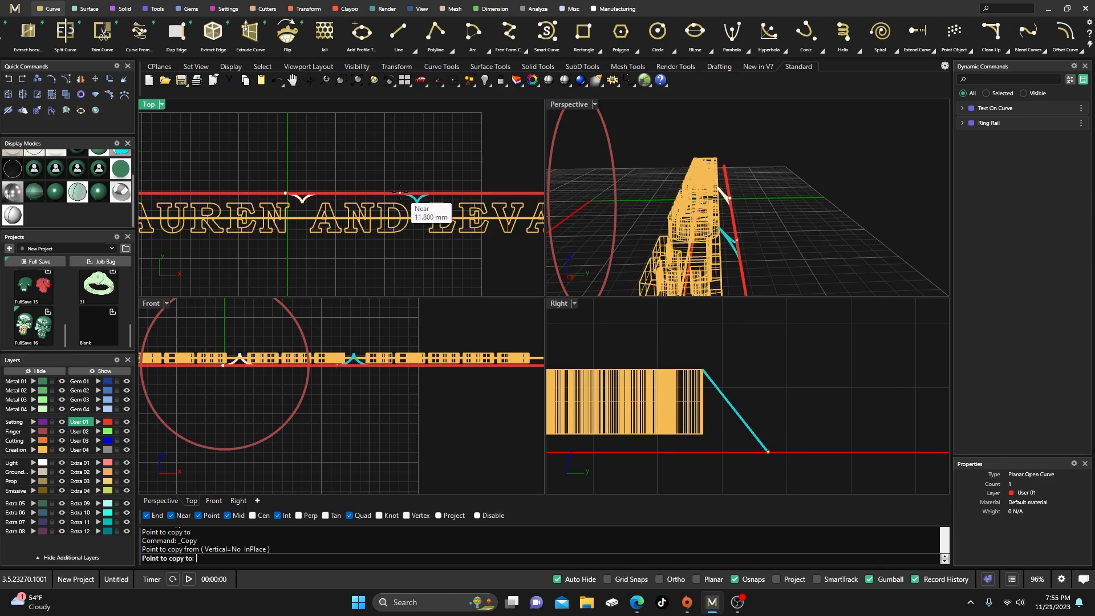
scroll(400, 192, "up", 5)
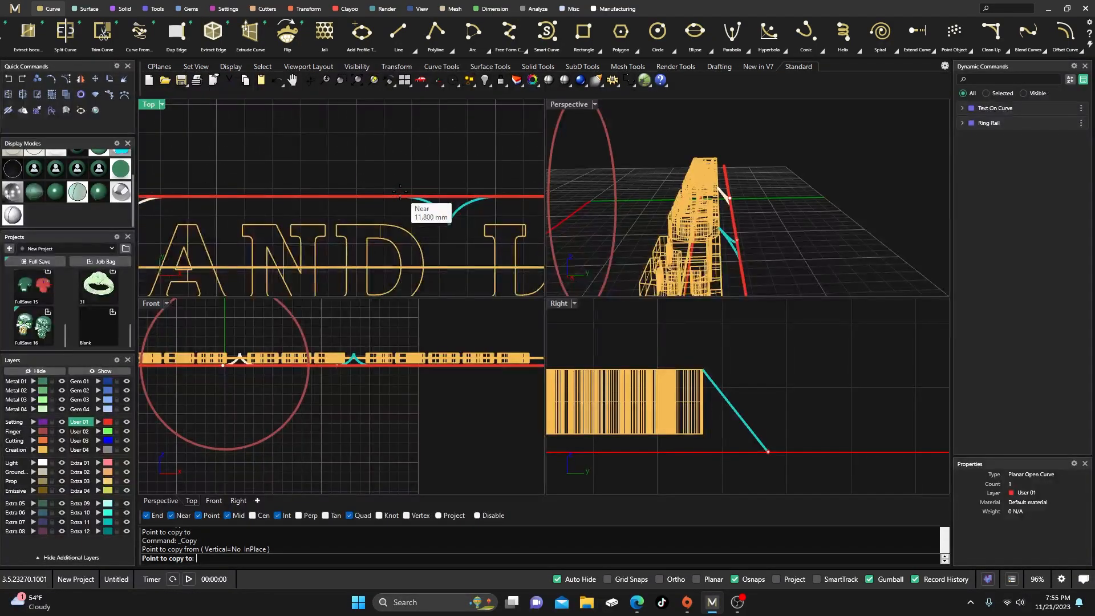
left_click(400, 191)
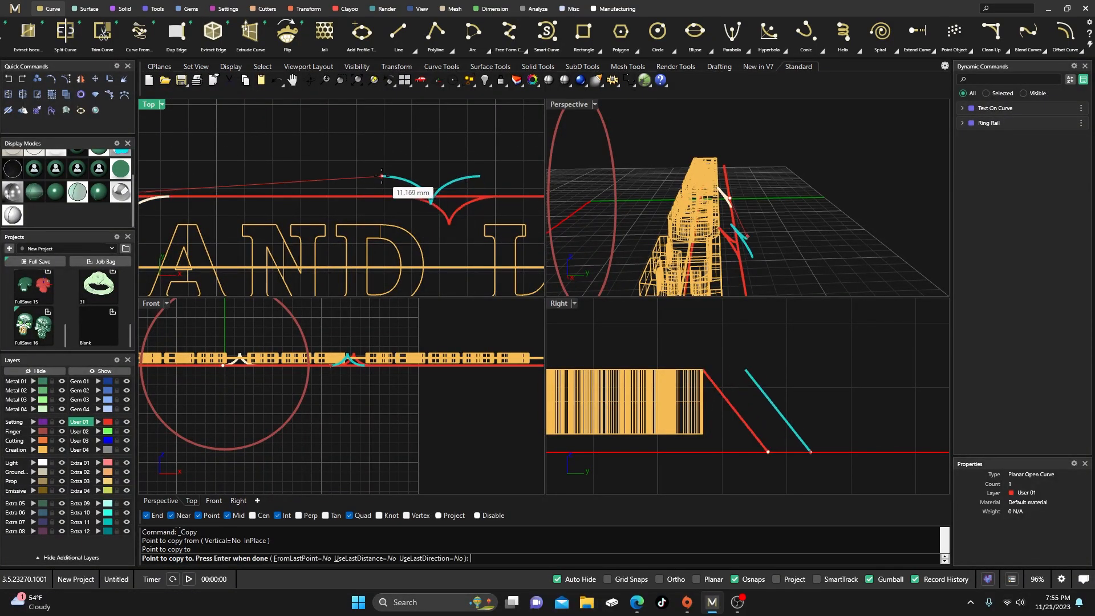
key("Return")
- Nudge the copied V-shaped curve slightly toward the D of AND to centre it in the gap
scroll(383, 174, "down", 3)
scroll(421, 204, "up", 2)
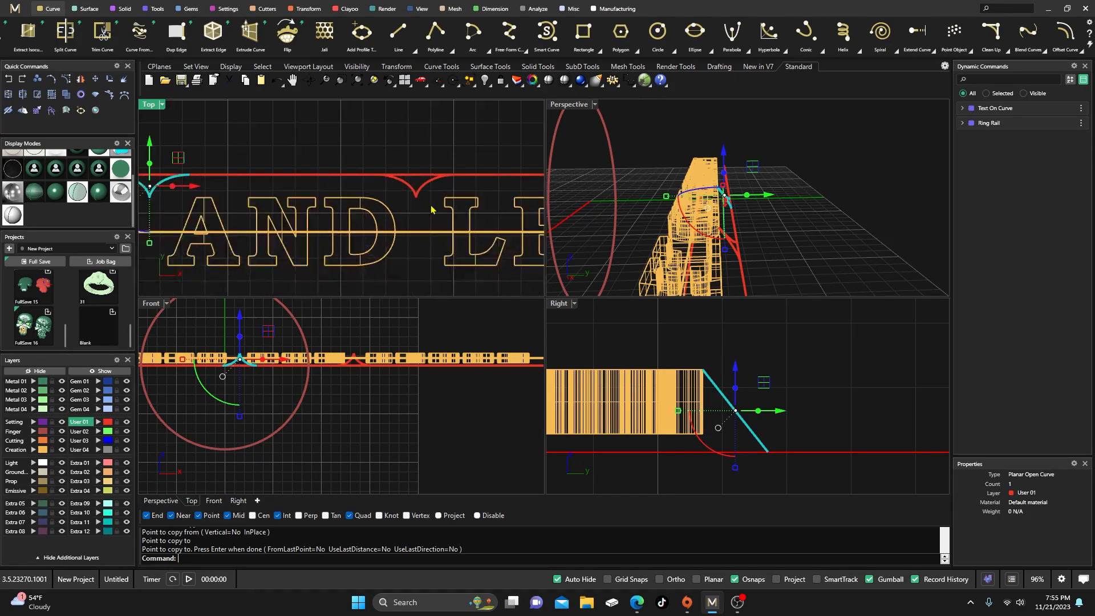
key("Escape")
left_click(418, 196)
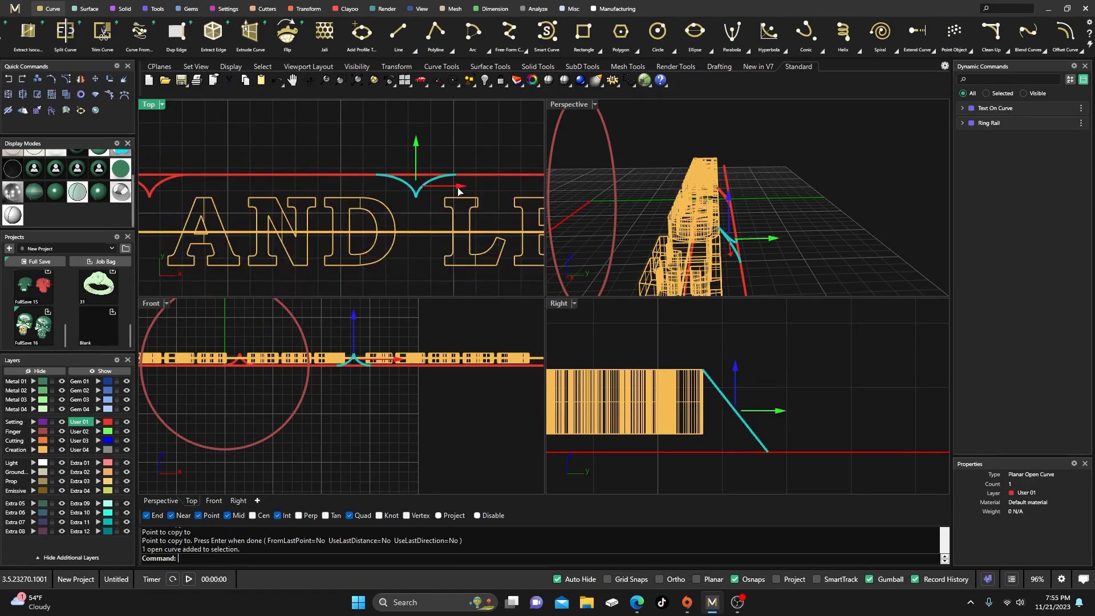
left_click_drag(459, 192, 460, 194)
left_click(546, 341)
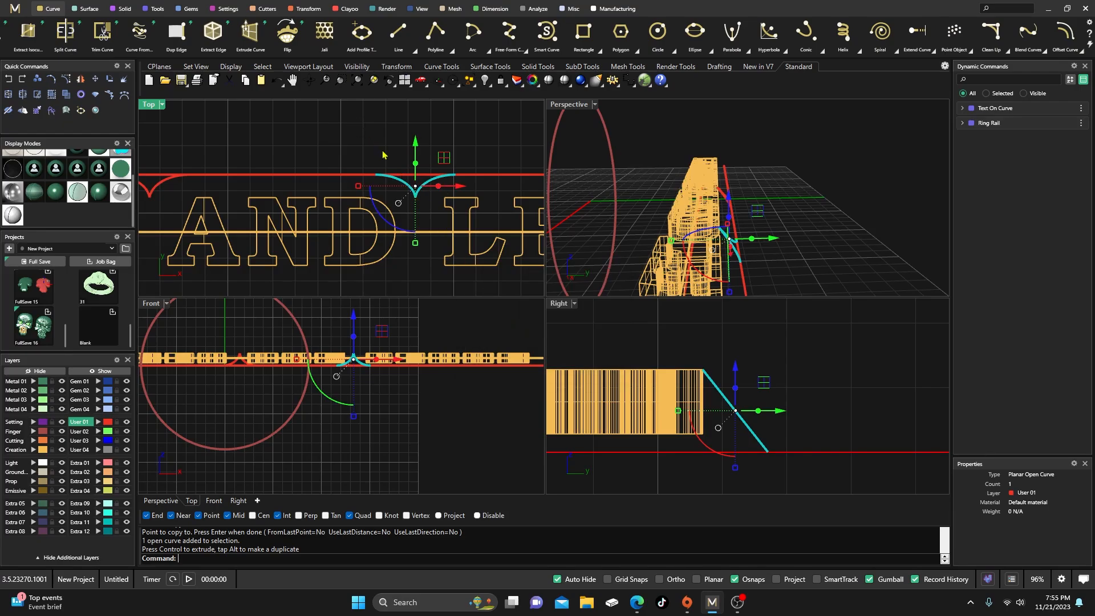
key("Escape")
- Copy the second V-shaped curve along the red line to just past the second name's final R, overlapping the line's end
scroll(355, 157, "down", 3)
scroll(356, 157, "up", 3)
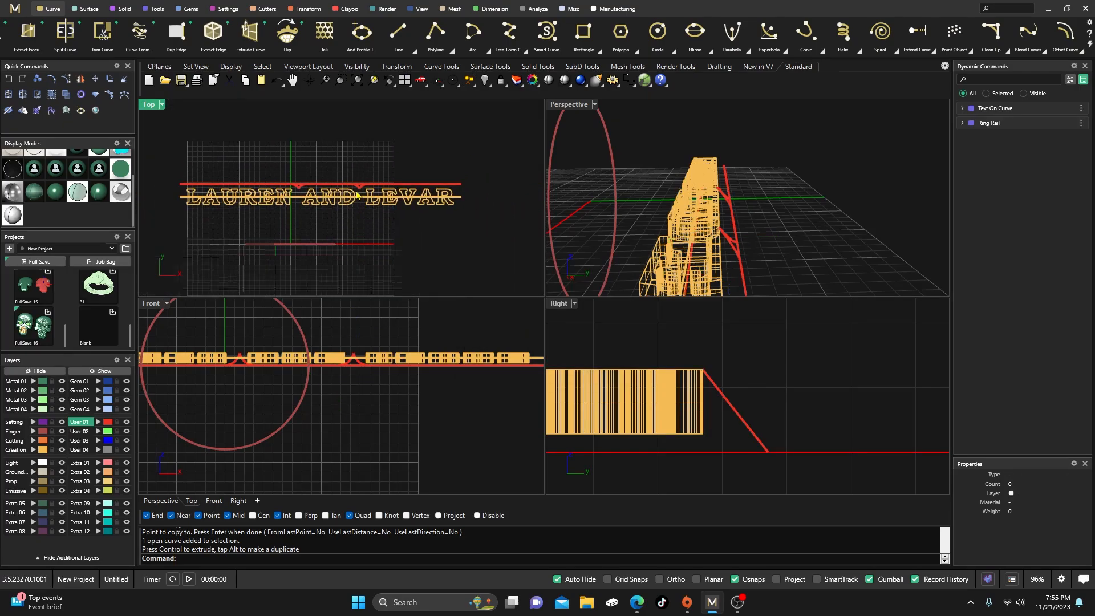
left_click(362, 189)
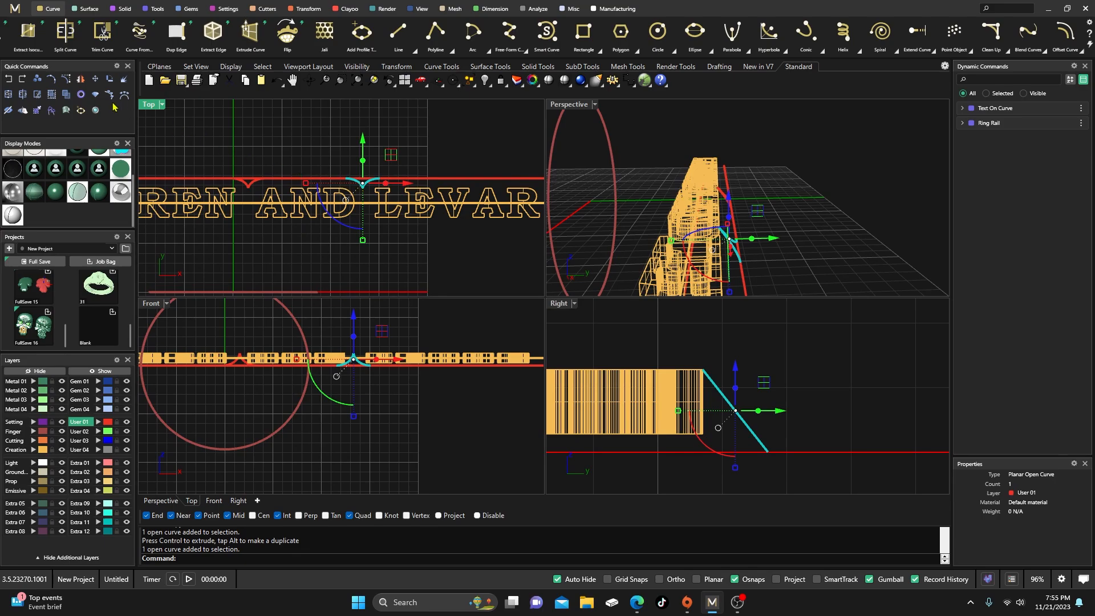
left_click(37, 79)
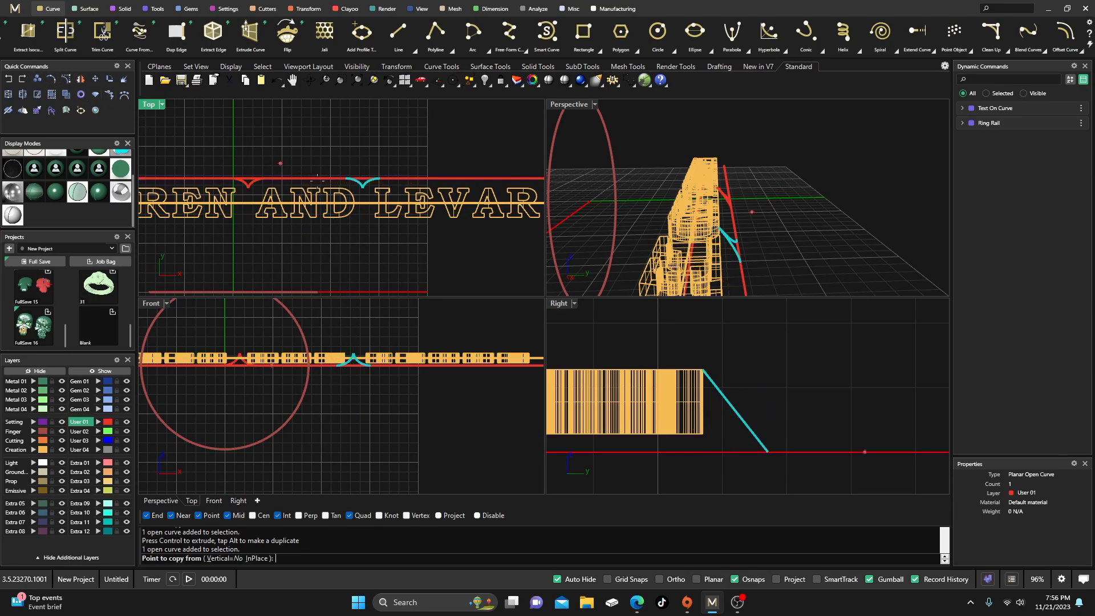
left_click(360, 182)
scroll(321, 170, "down", 4)
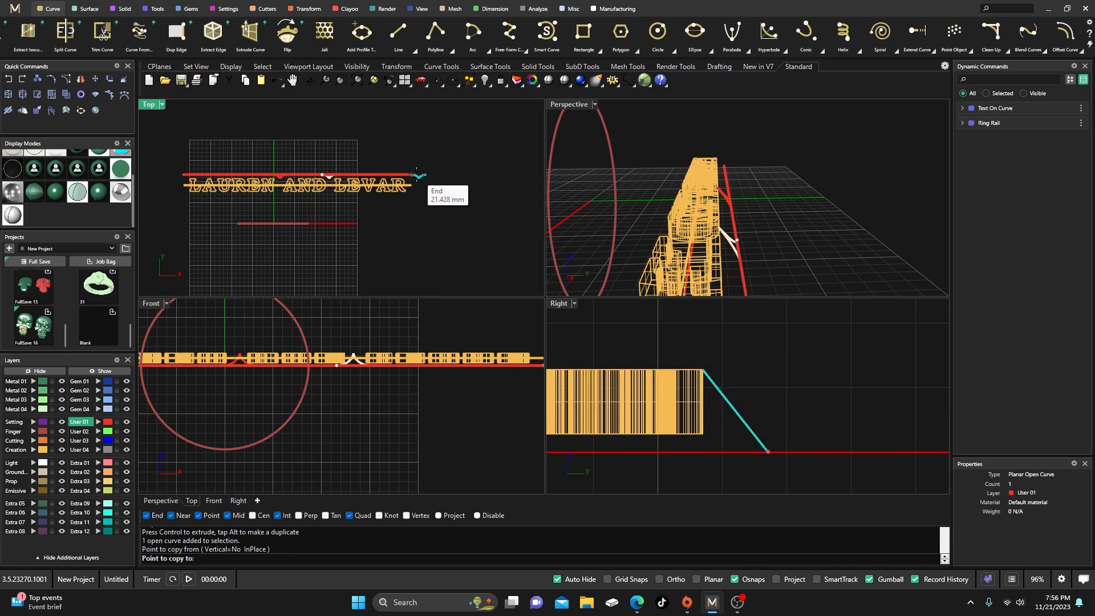
scroll(407, 171, "up", 3)
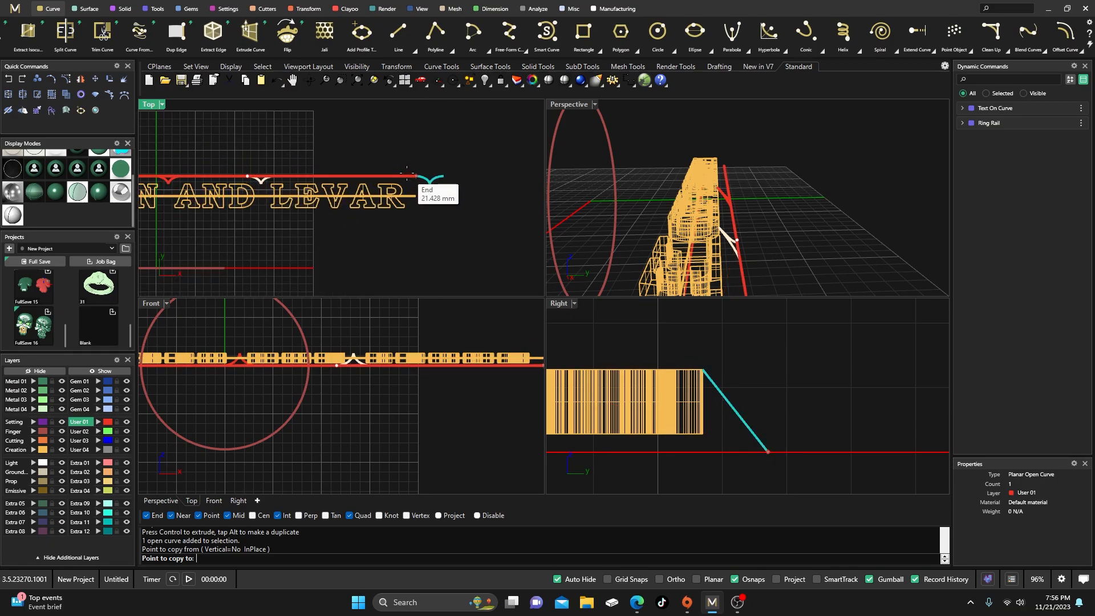
scroll(407, 172, "up", 2)
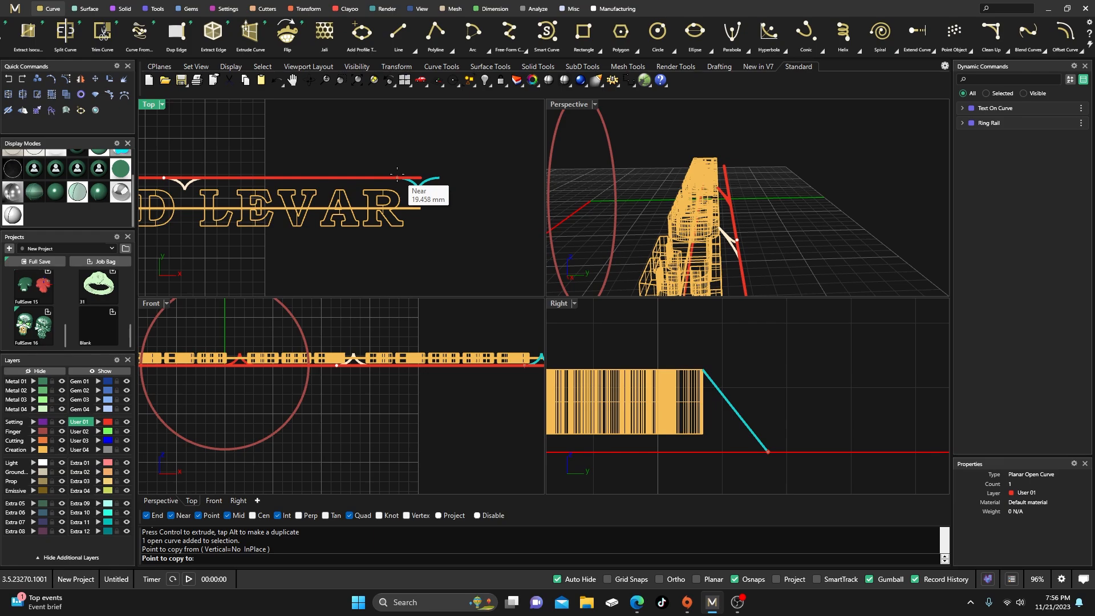
left_click(397, 174)
key("Return")
scroll(411, 197, "down", 5)
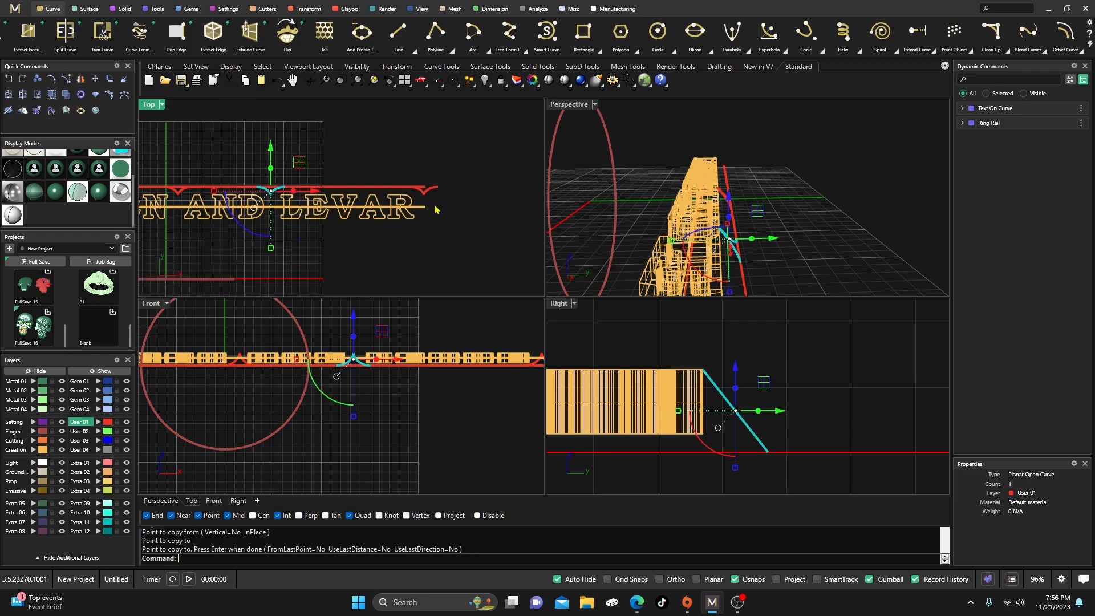
- Draw a vertical line from the end of the red rail line down past the yellow text baseline after the second name
scroll(435, 209, "up", 5)
left_click(398, 31)
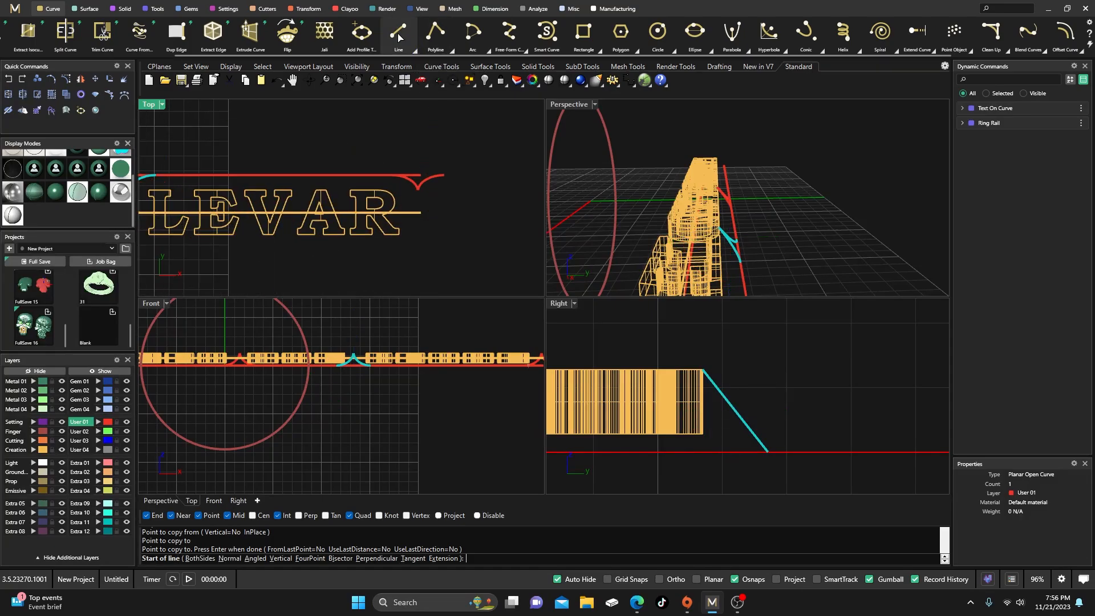
left_click(421, 175)
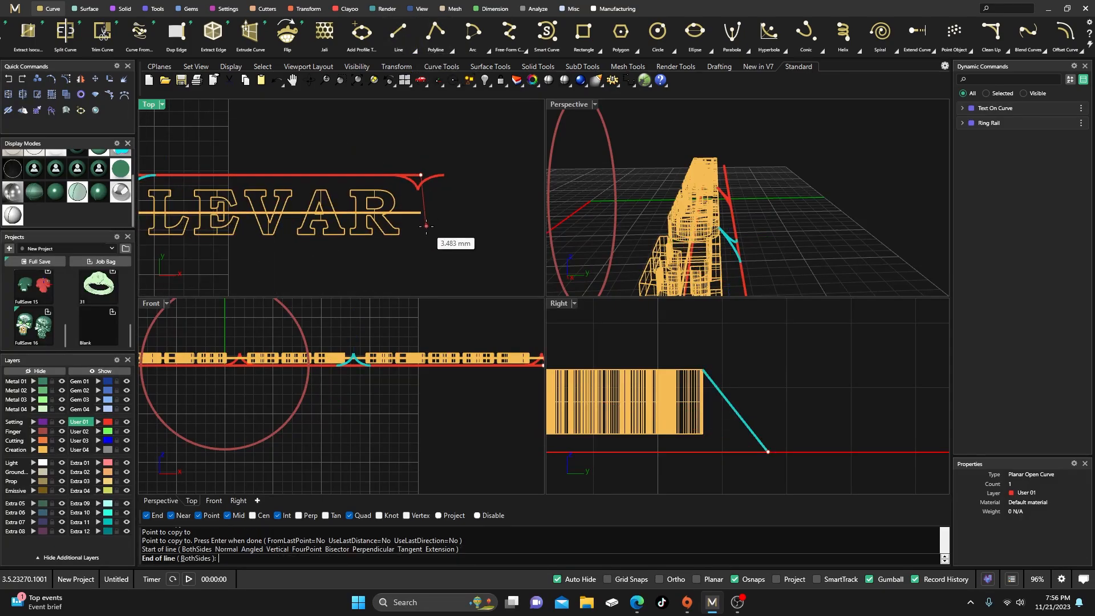
left_click(422, 232)
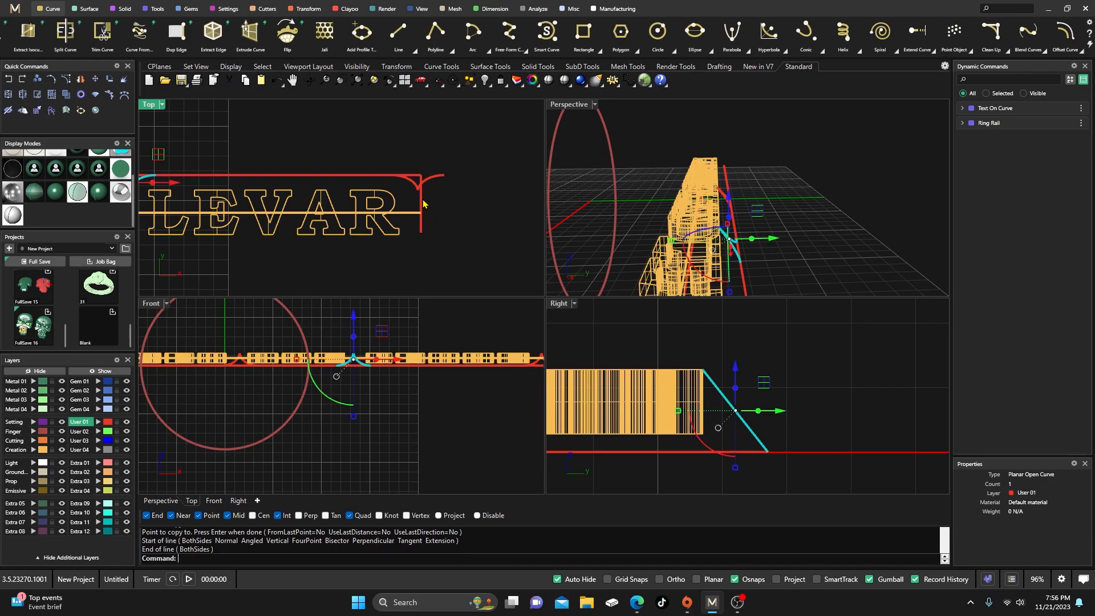
- Try to split the last V-shaped curve with the vertical line at the end of the red line
scroll(425, 195, "up", 4)
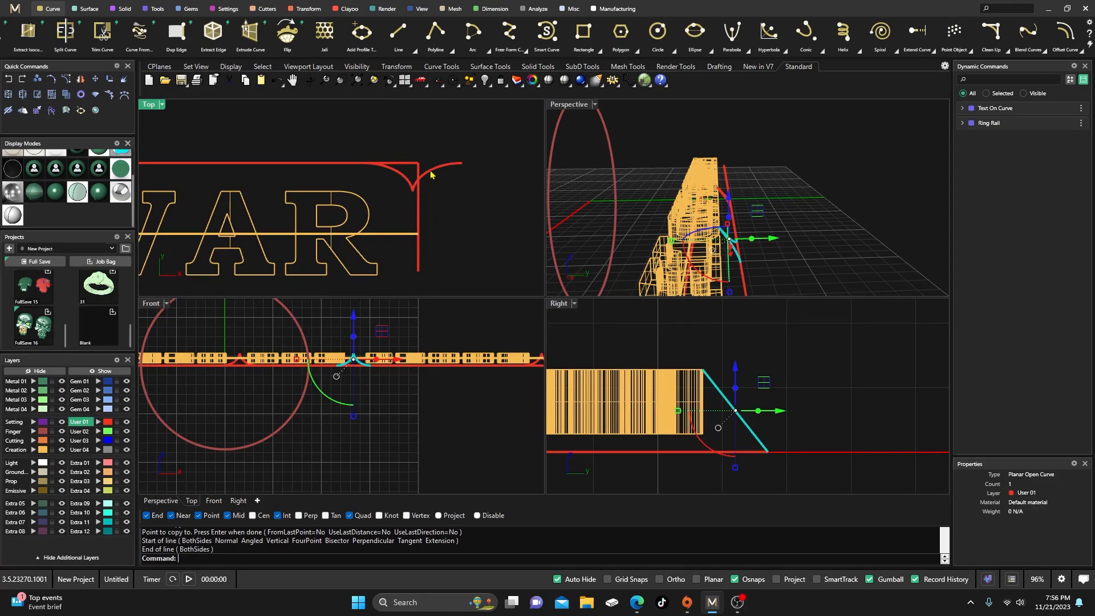
left_click(431, 174)
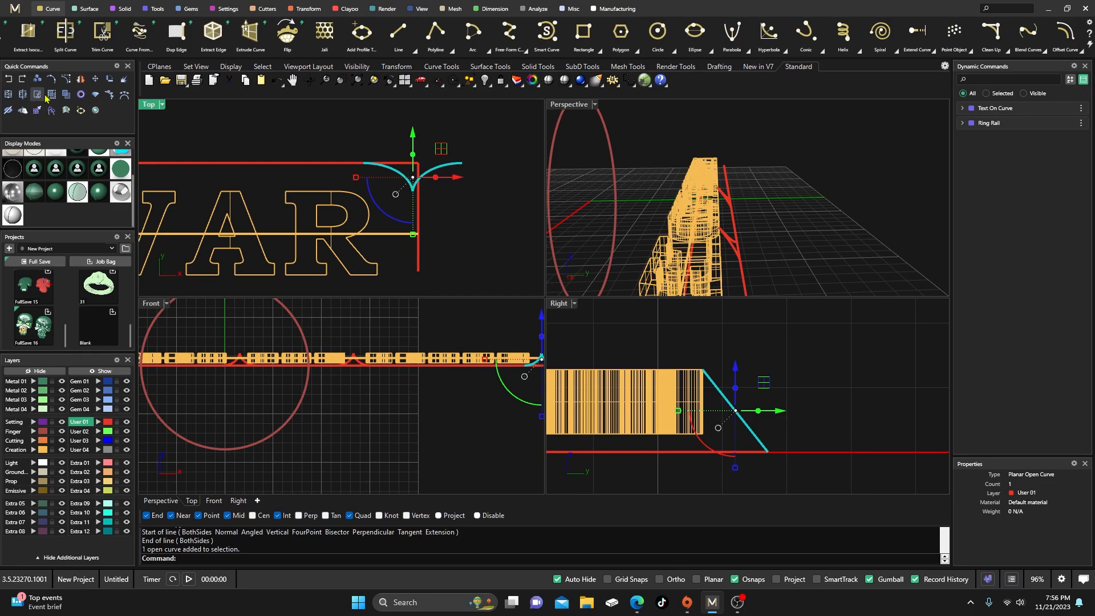
left_click(23, 95)
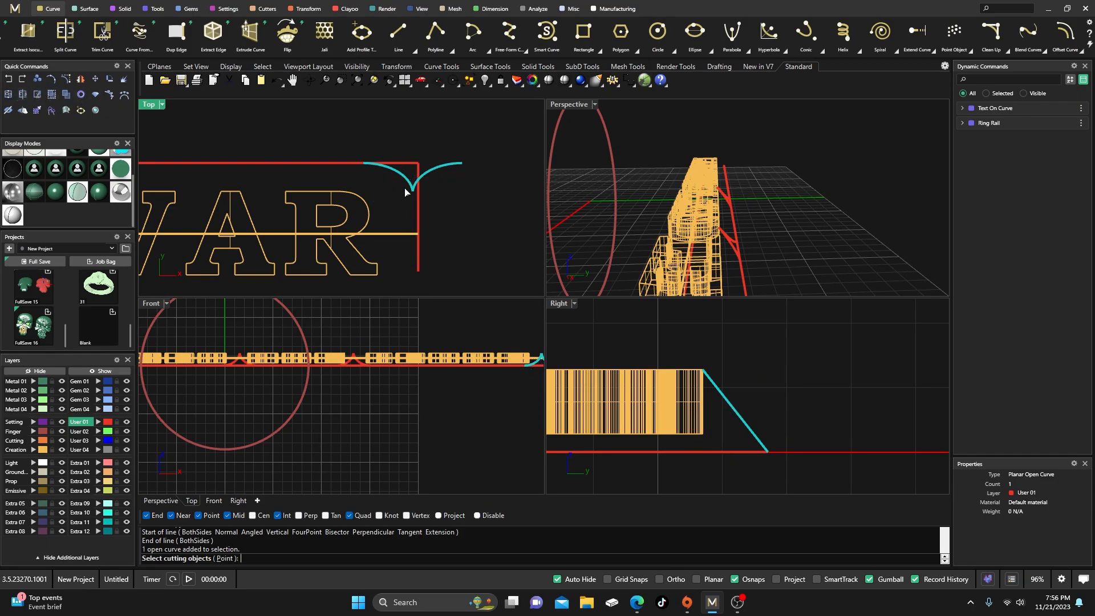
left_click(419, 199)
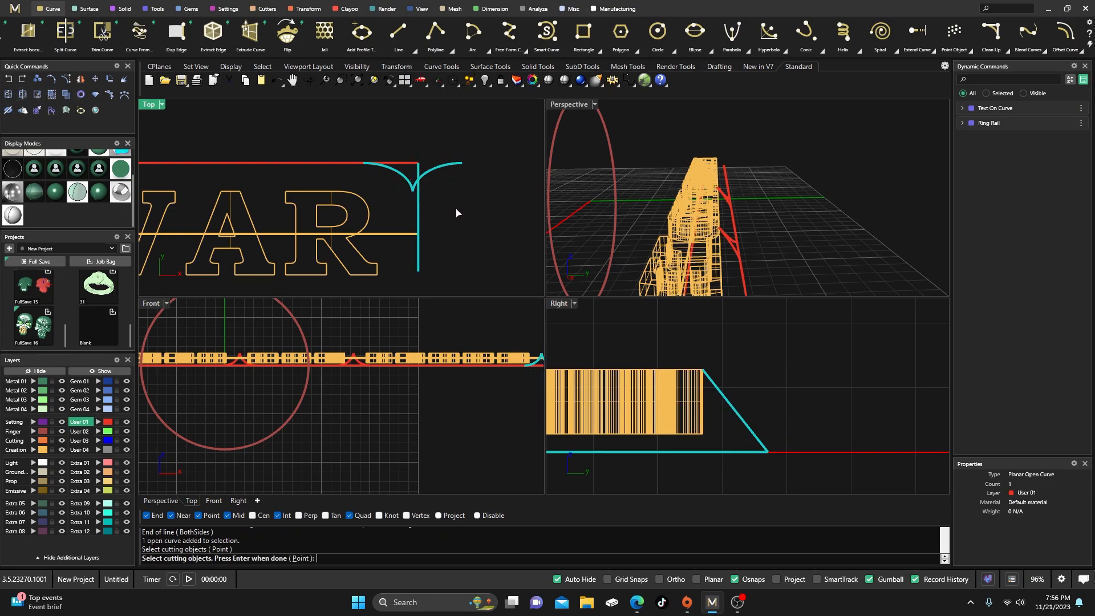
key("Return")
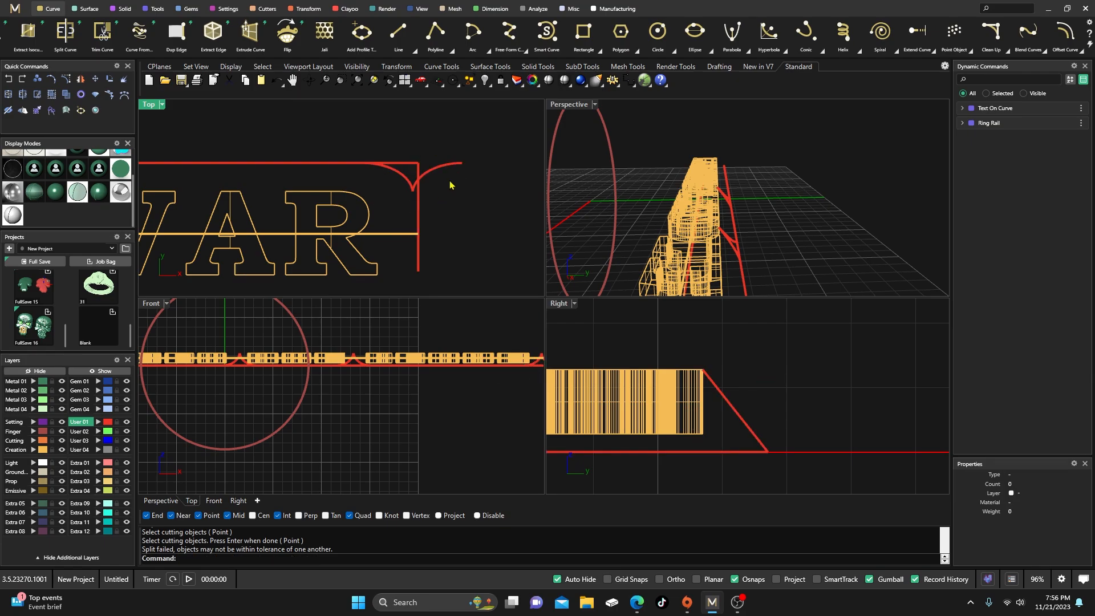
- Undo the vertical line drawn at the end of the red line
scroll(465, 180, "down", 5)
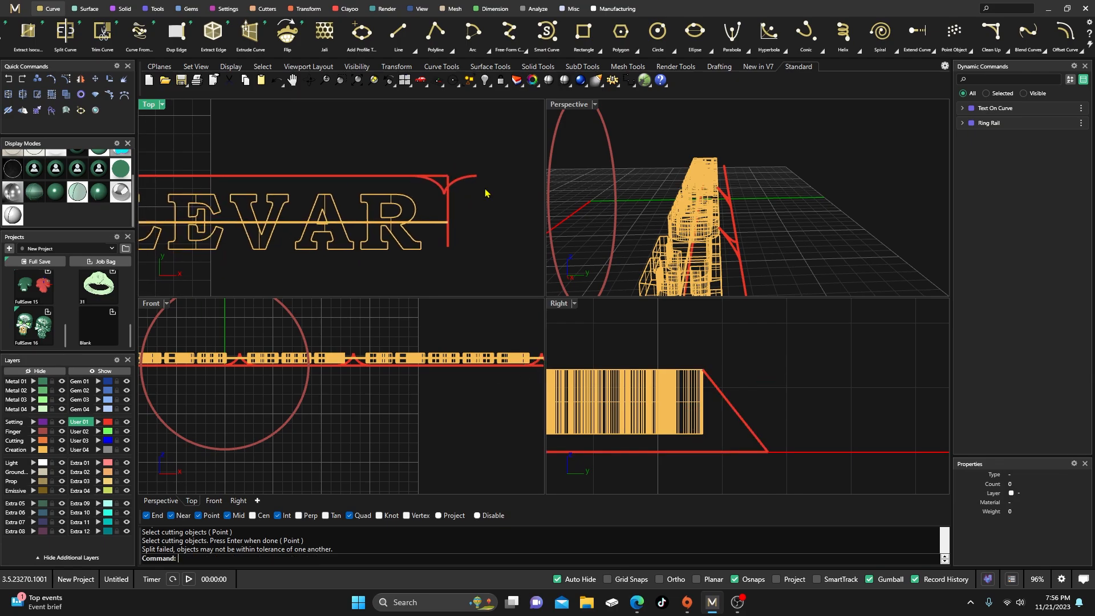
scroll(483, 198, "down", 2)
scroll(479, 203, "up", 3)
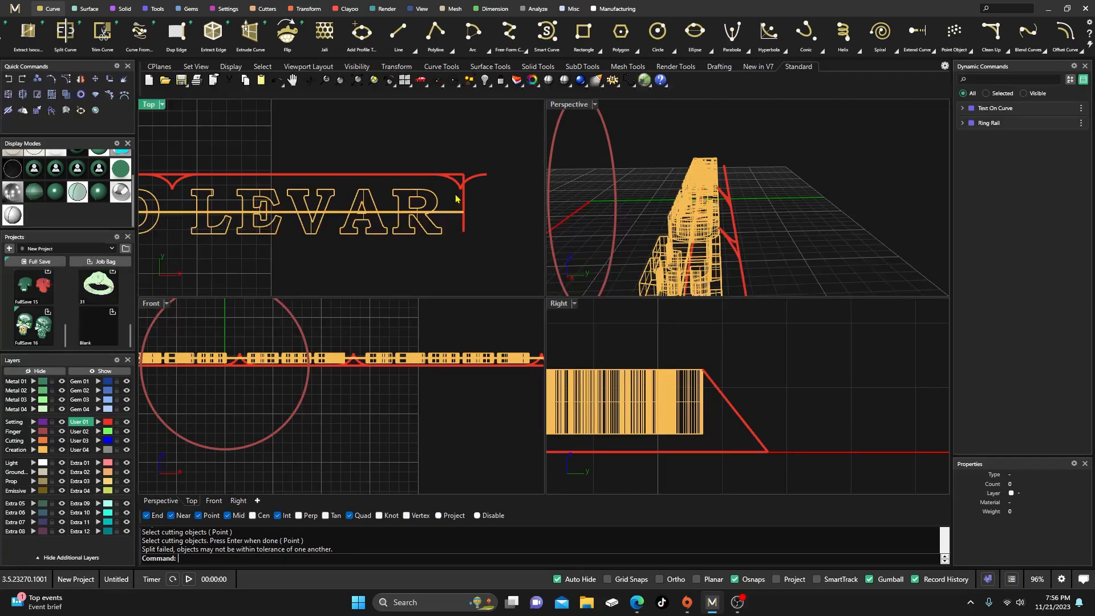
scroll(457, 198, "down", 2)
scroll(459, 197, "up", 4)
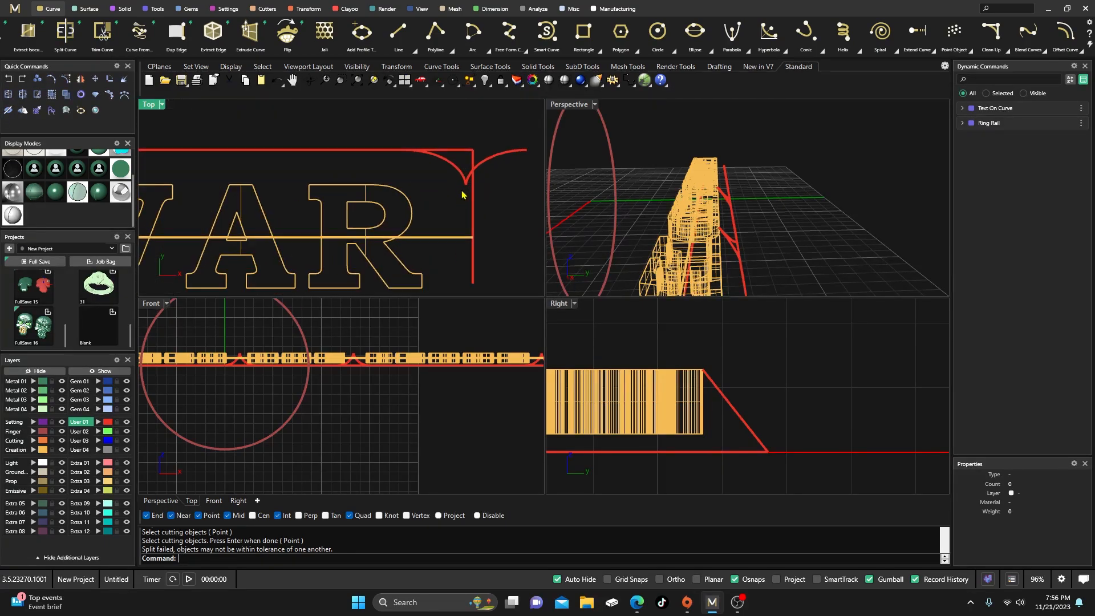
scroll(465, 187, "down", 2)
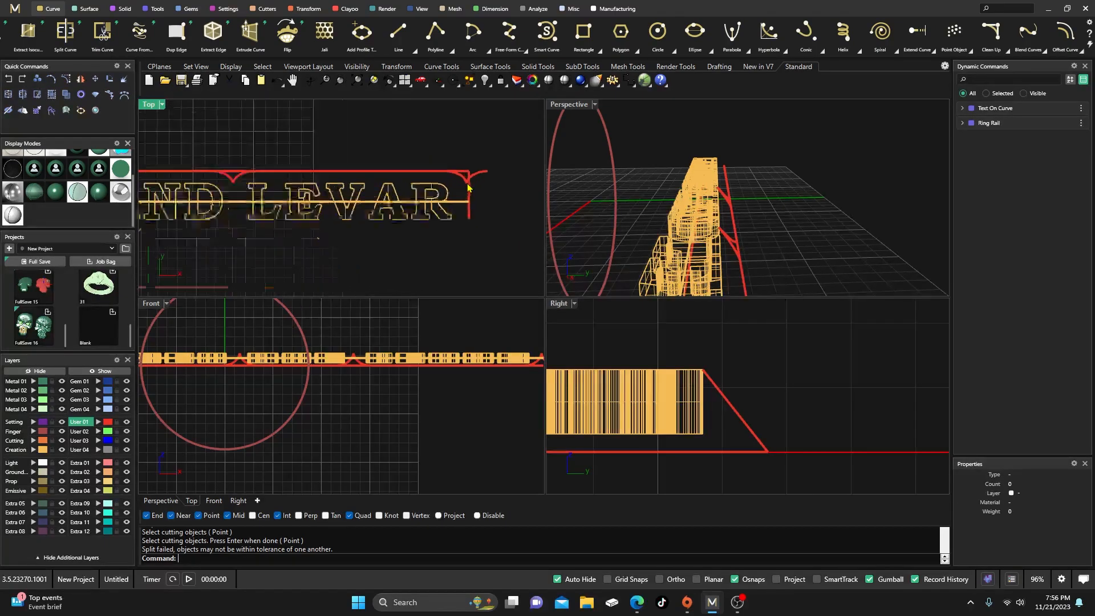
scroll(468, 187, "up", 3)
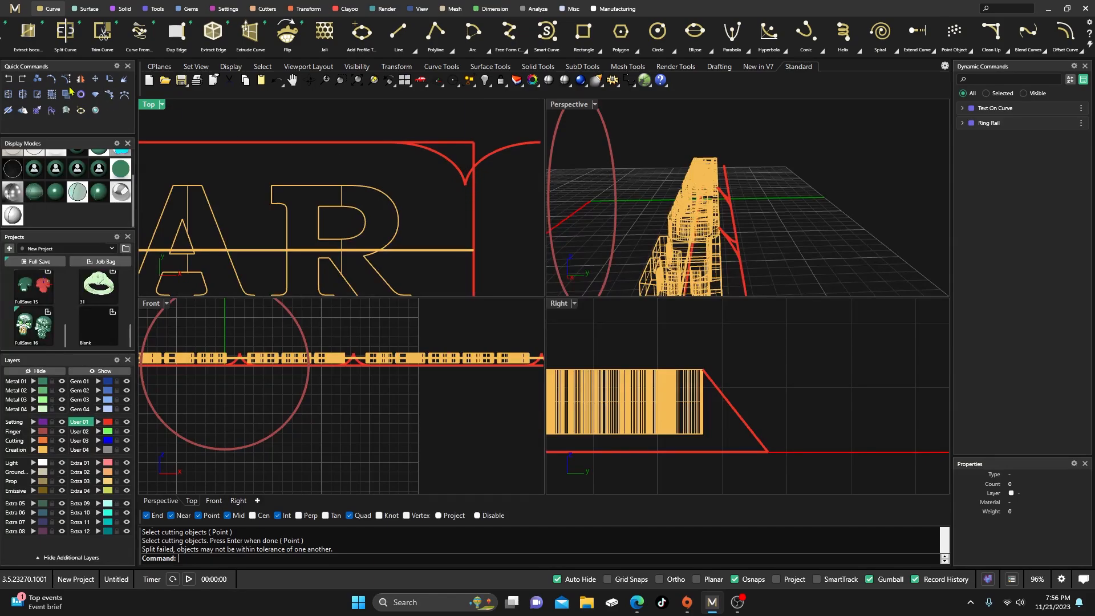
left_click(9, 79)
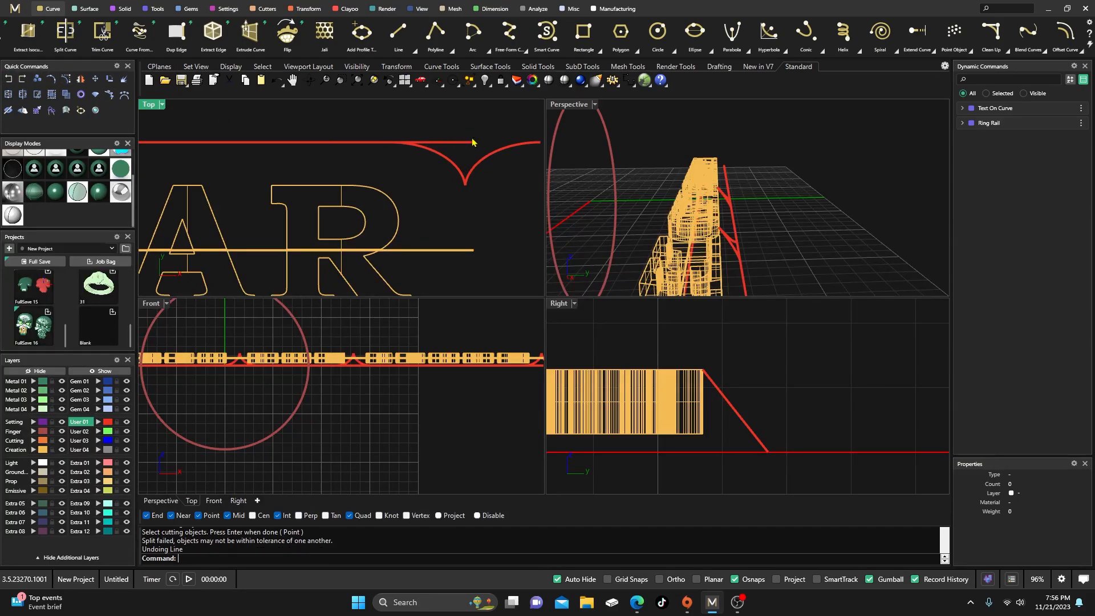
left_click(474, 173)
left_click(425, 130)
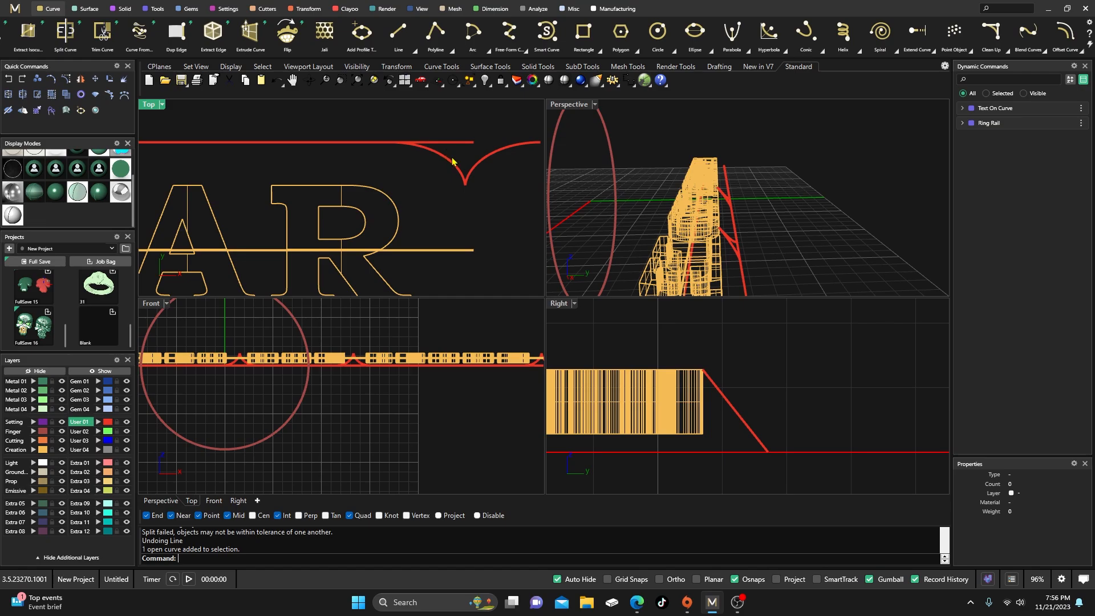
- Draw a vertical line about 1.6 mm long from the last V-shaped curve's tip up to the red line
left_click(398, 32)
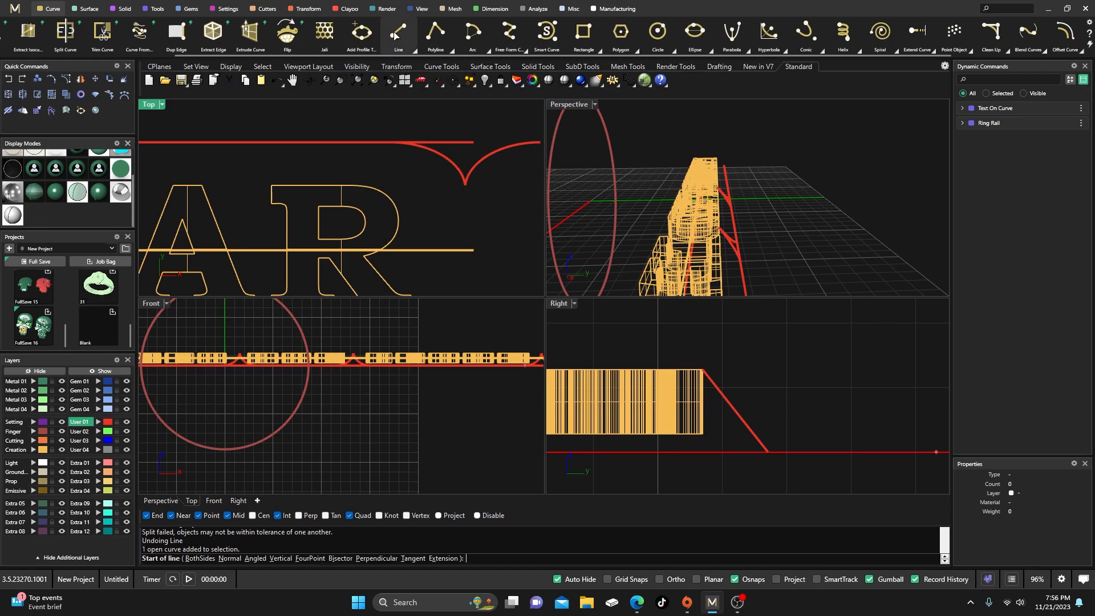
left_click(465, 184)
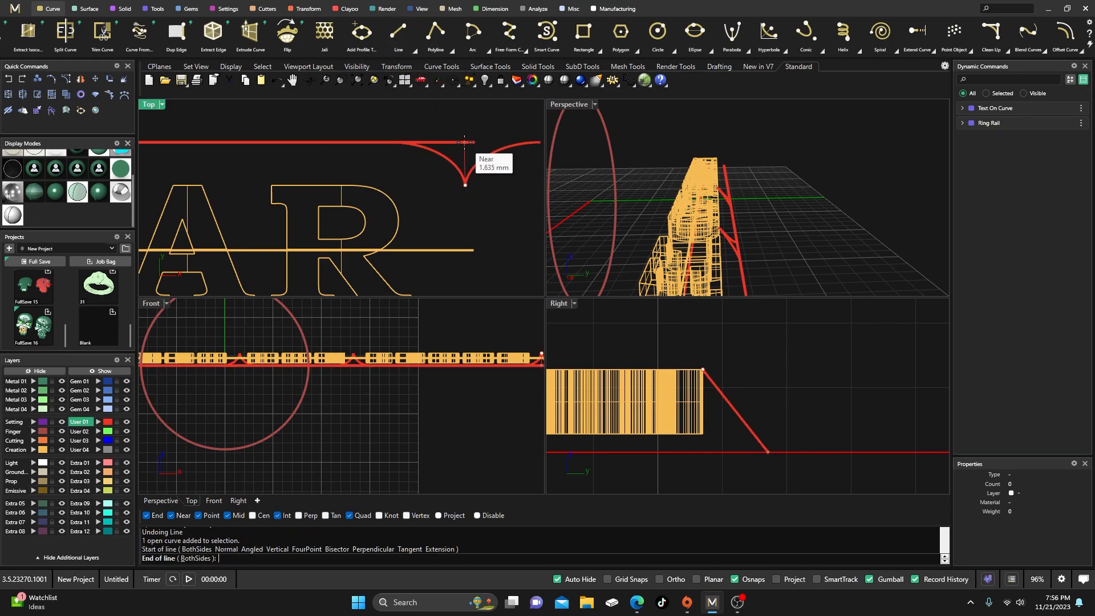
left_click(464, 142)
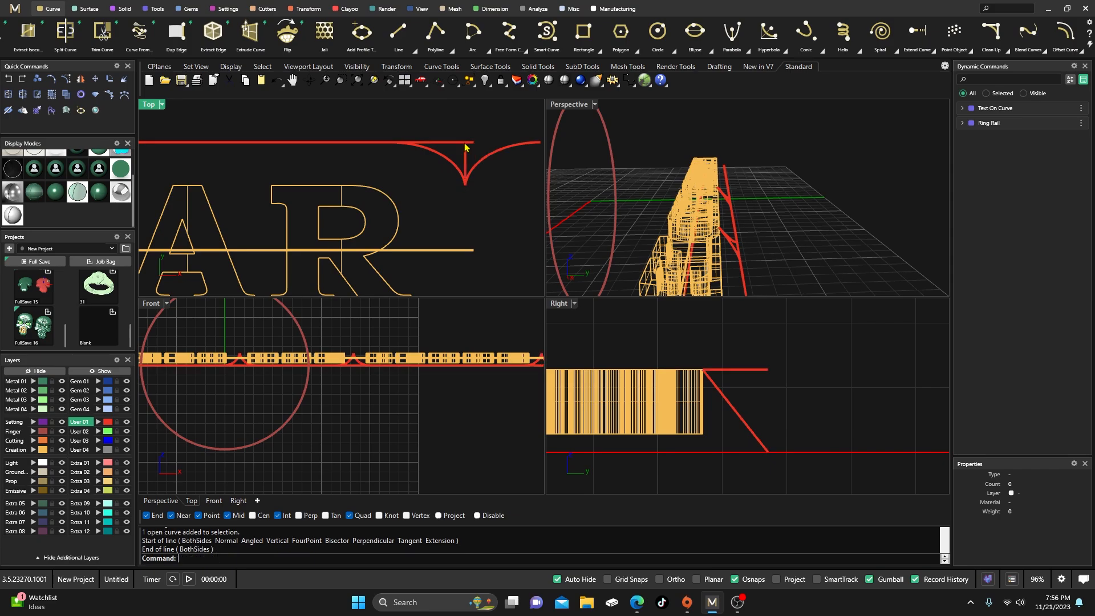
- Move the last V-shaped curve and its centre line together so the centre line meets the red line's endpoint
left_click_drag(485, 195, 448, 160)
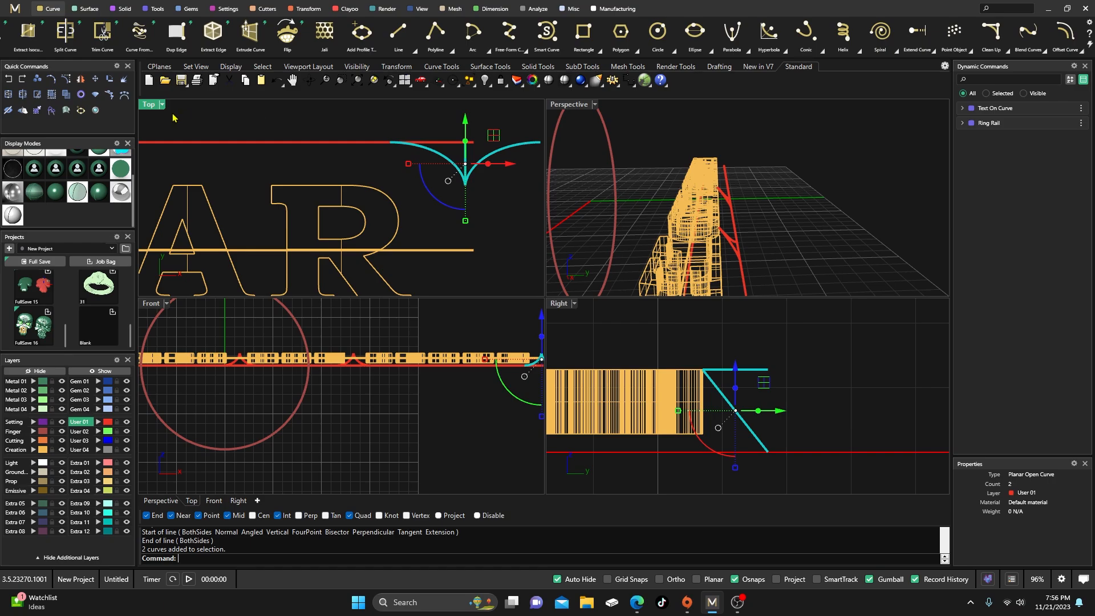
left_click(94, 79)
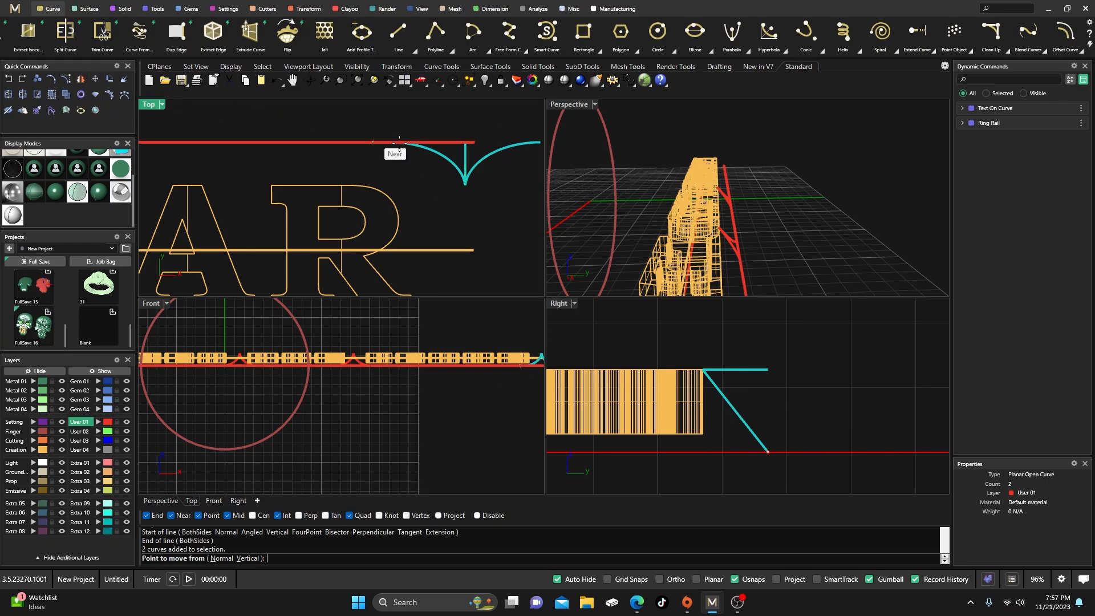
left_click(473, 143)
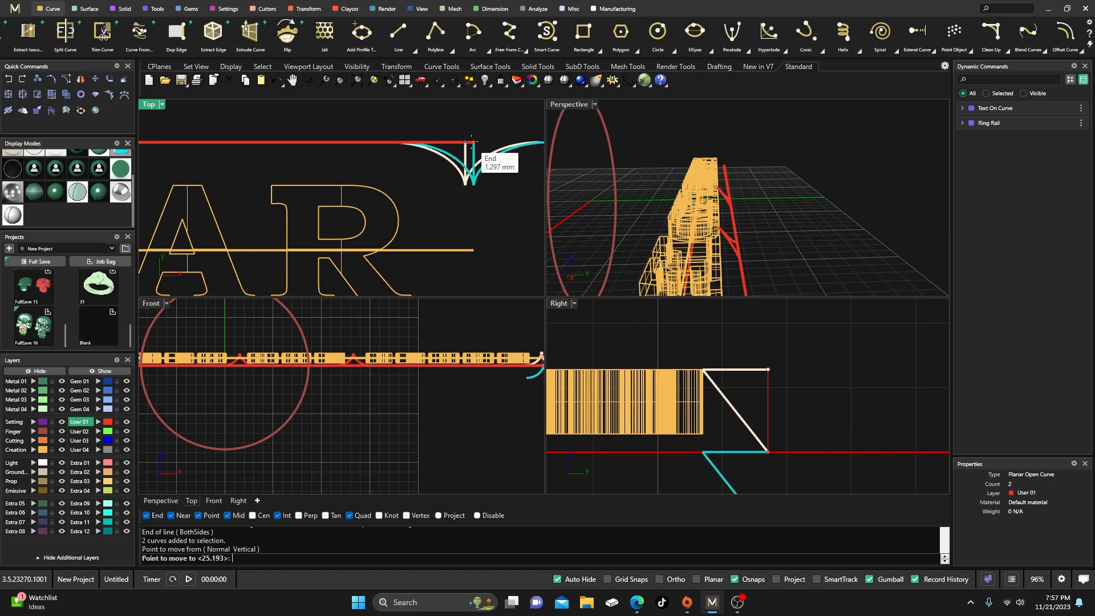
left_click(473, 147)
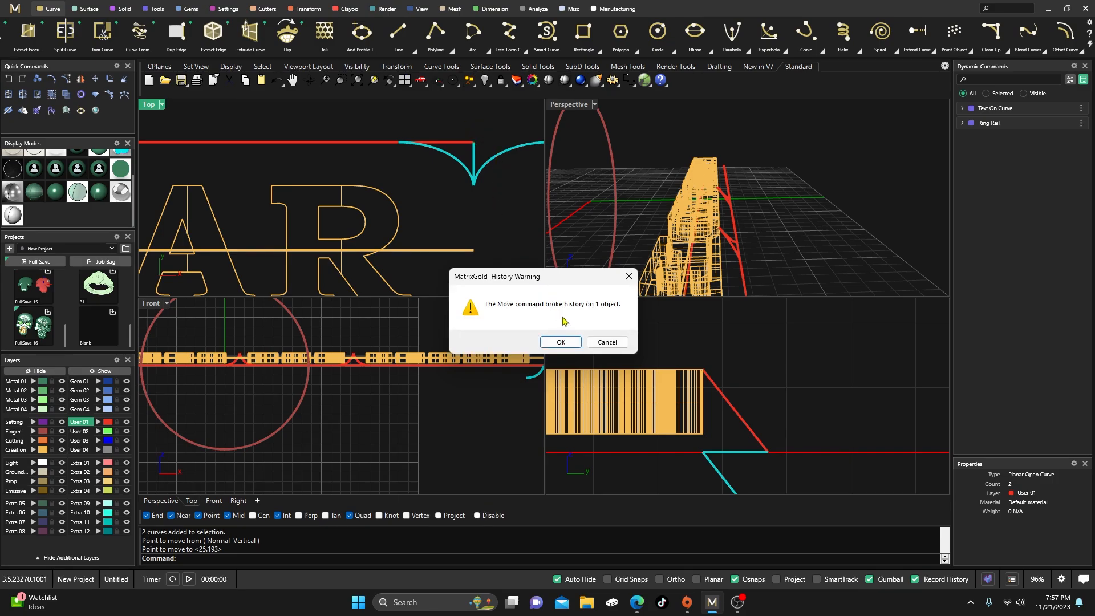
left_click(560, 341)
left_click(483, 170)
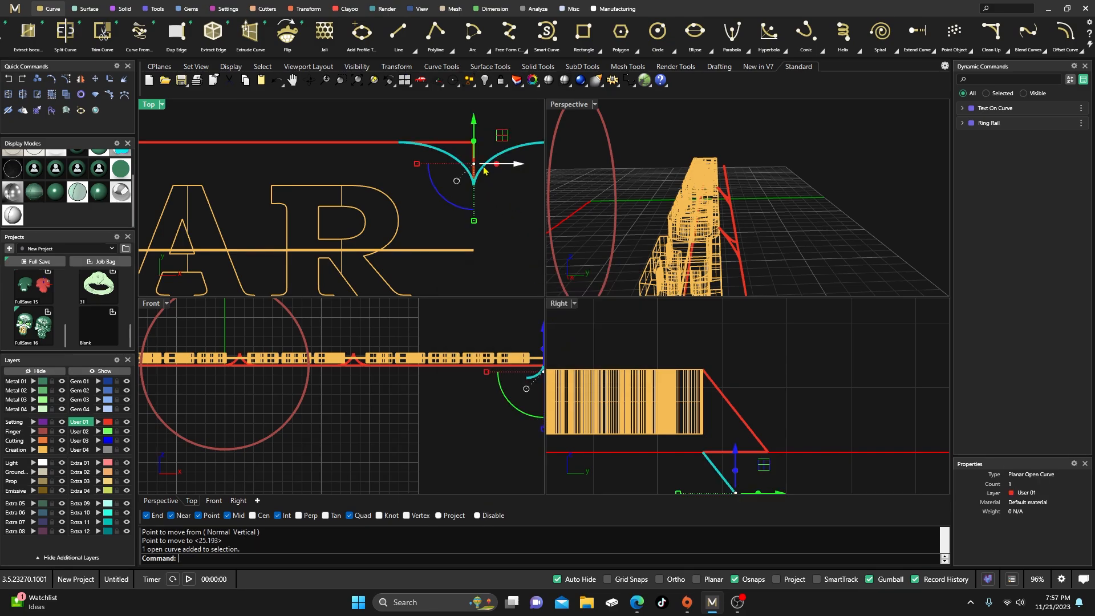
left_click(493, 122)
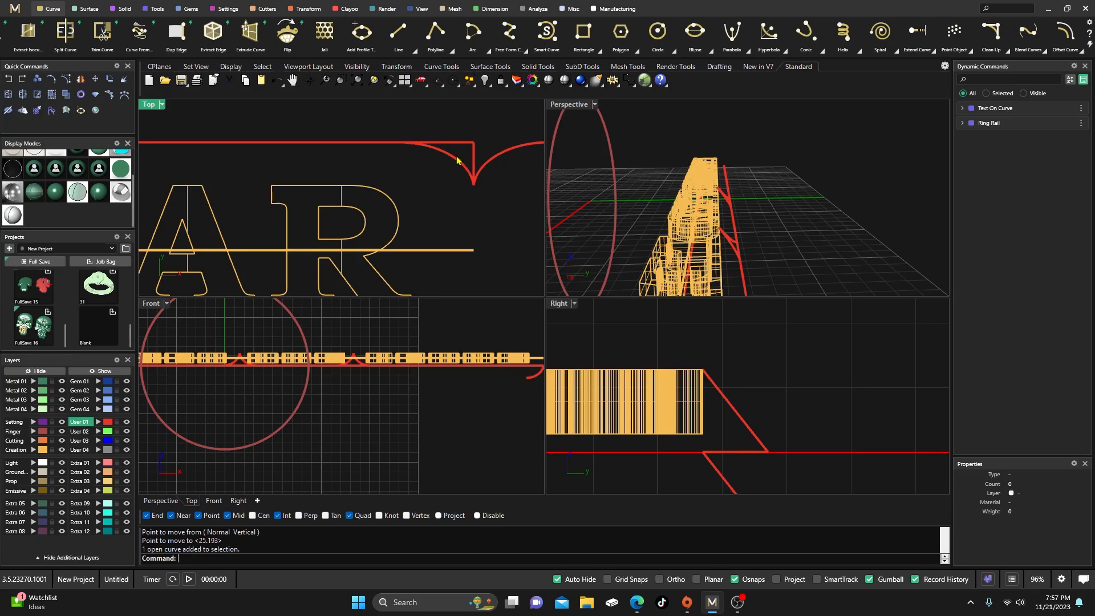
- Split the last V-shaped curve into two halves, using its vertical centre line as the cutting object
scroll(457, 160, "down", 1)
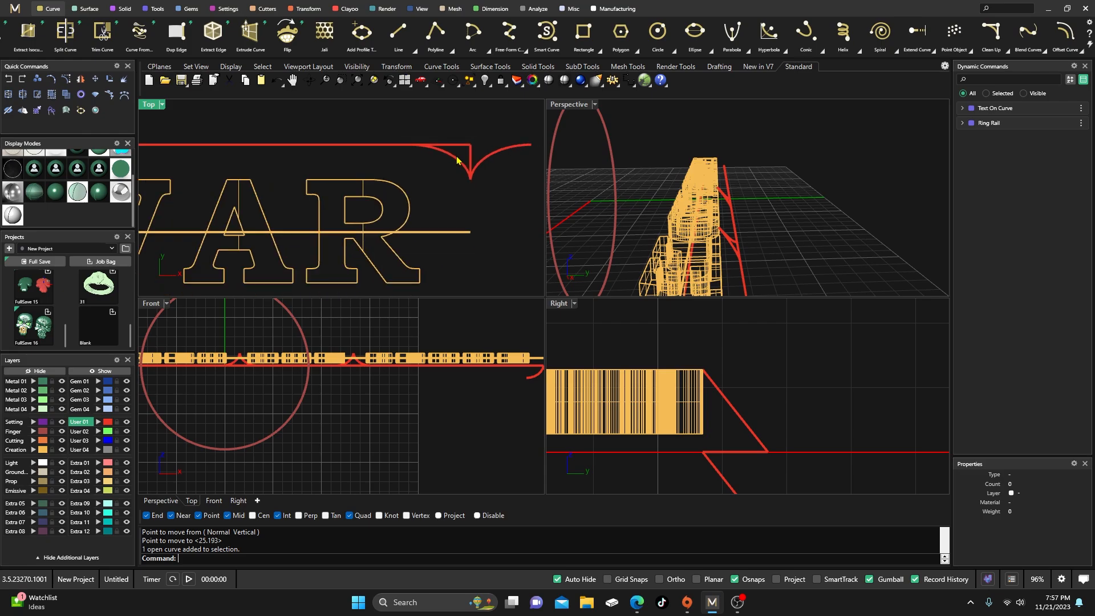
left_click(473, 159)
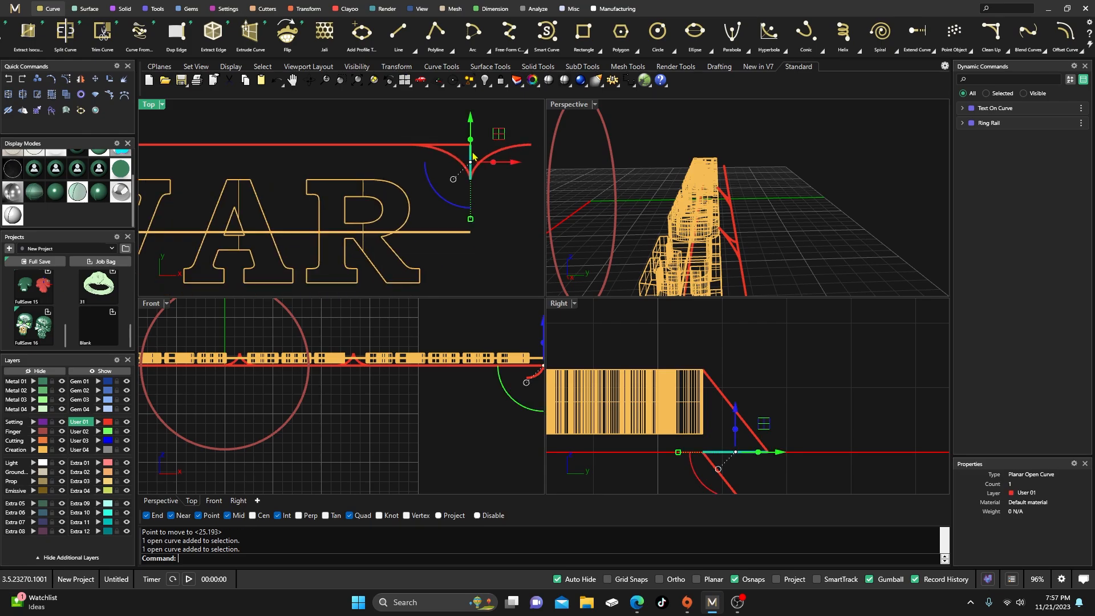
left_click(448, 158)
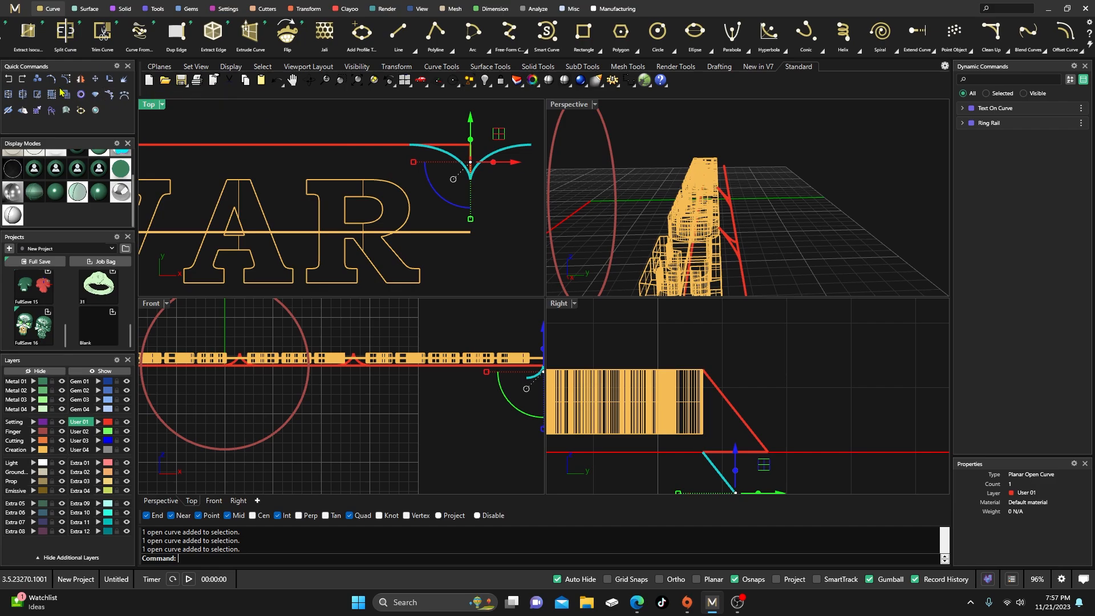
left_click(23, 94)
left_click(473, 158)
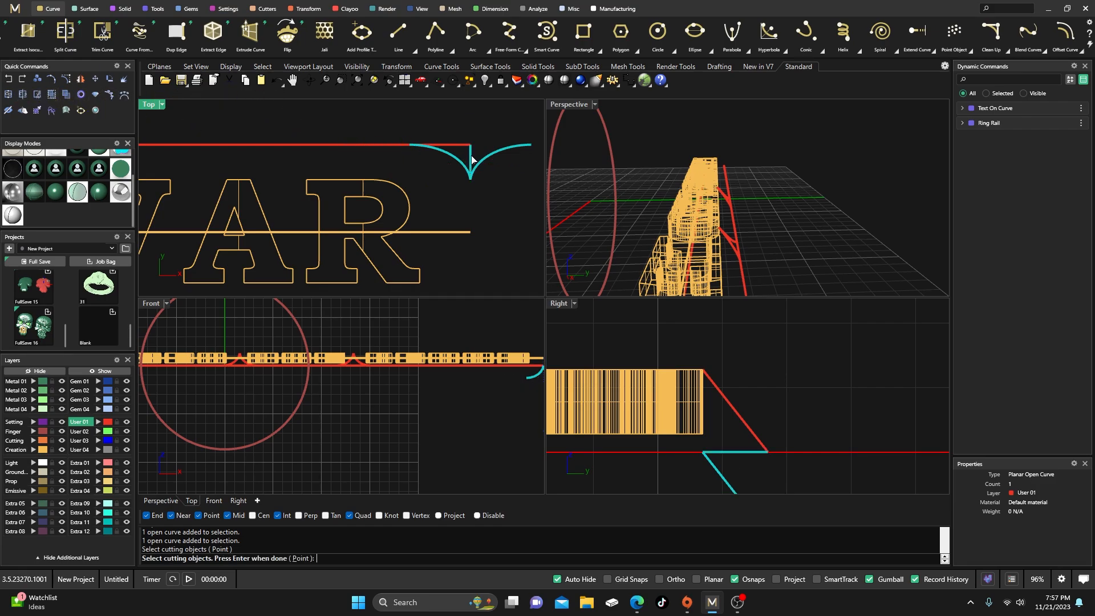
key("Return")
left_click(496, 119)
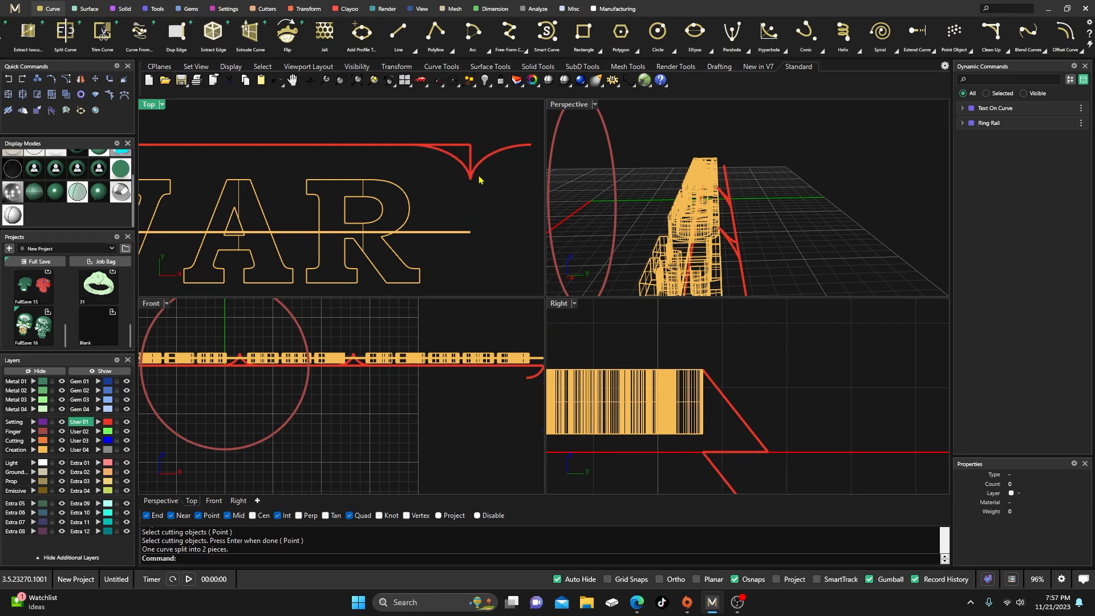
- Move the outer half of the last V-shaped curve and its centre line from the red line's end after LEVAR to its start before LAUREN
left_click_drag(496, 163, 469, 152)
scroll(478, 163, "down", 3)
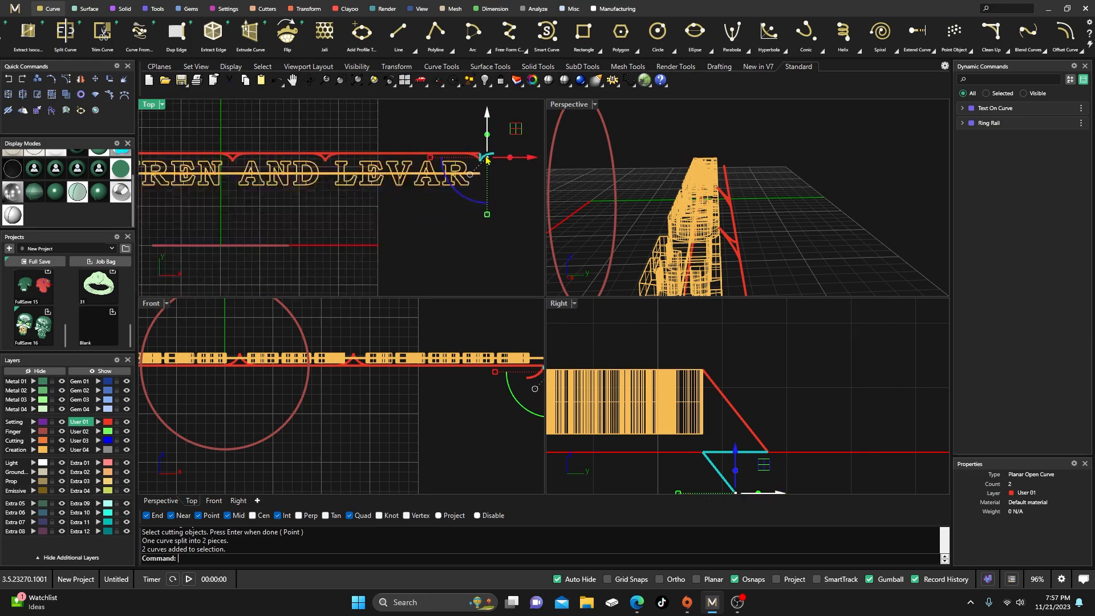
scroll(433, 145, "down", 2)
right_click_drag(346, 124, 417, 146)
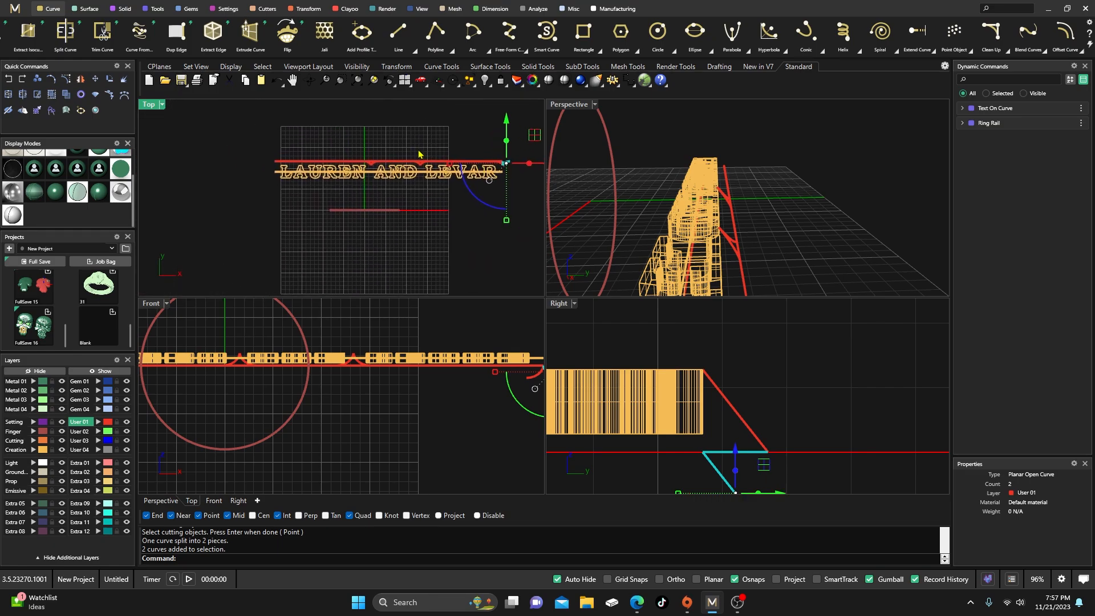
scroll(384, 152, "up", 2)
scroll(223, 163, "down", 2)
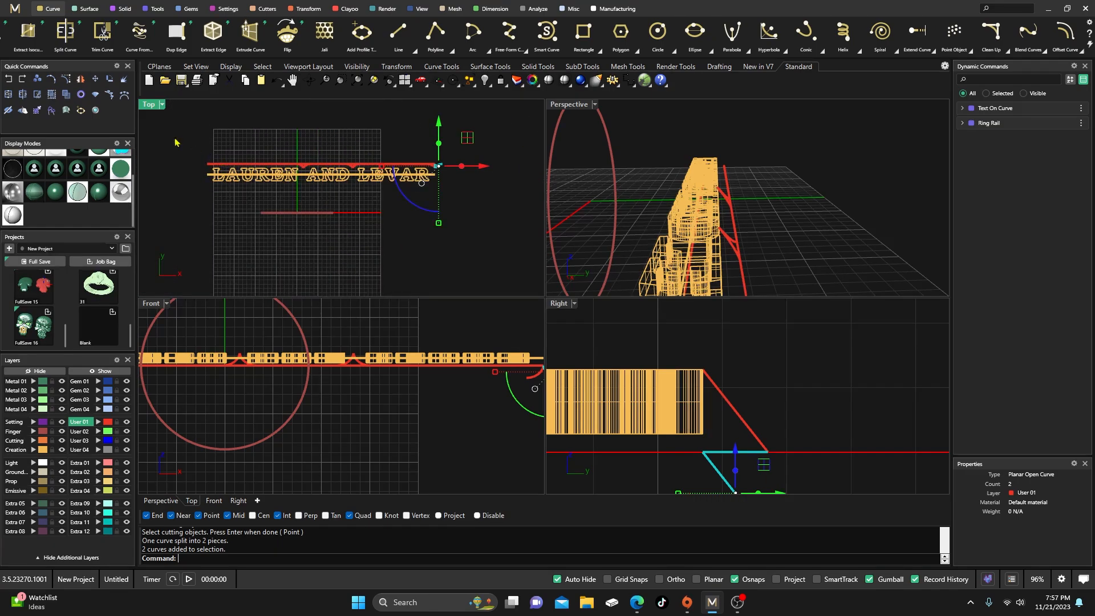
left_click(95, 80)
scroll(435, 171, "up", 5)
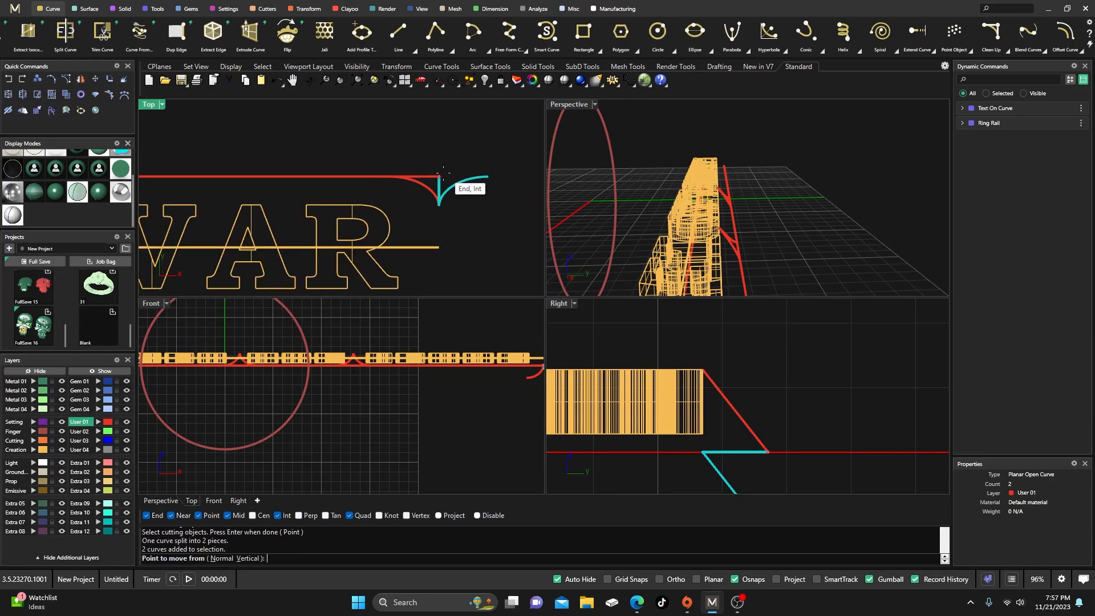
left_click(443, 172)
scroll(446, 174, "down", 4)
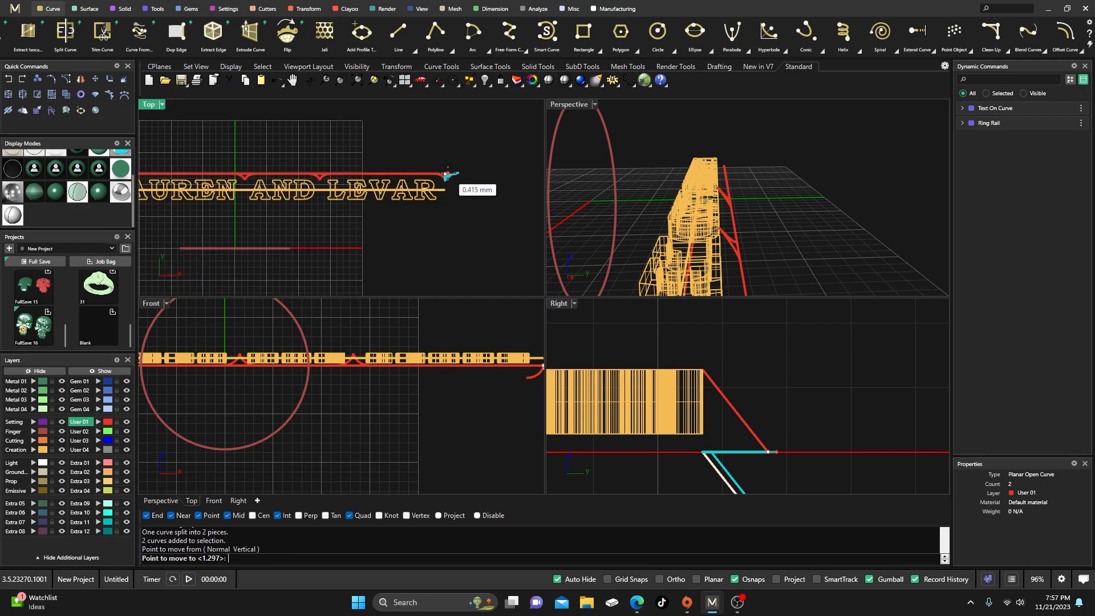
scroll(268, 171, "up", 5)
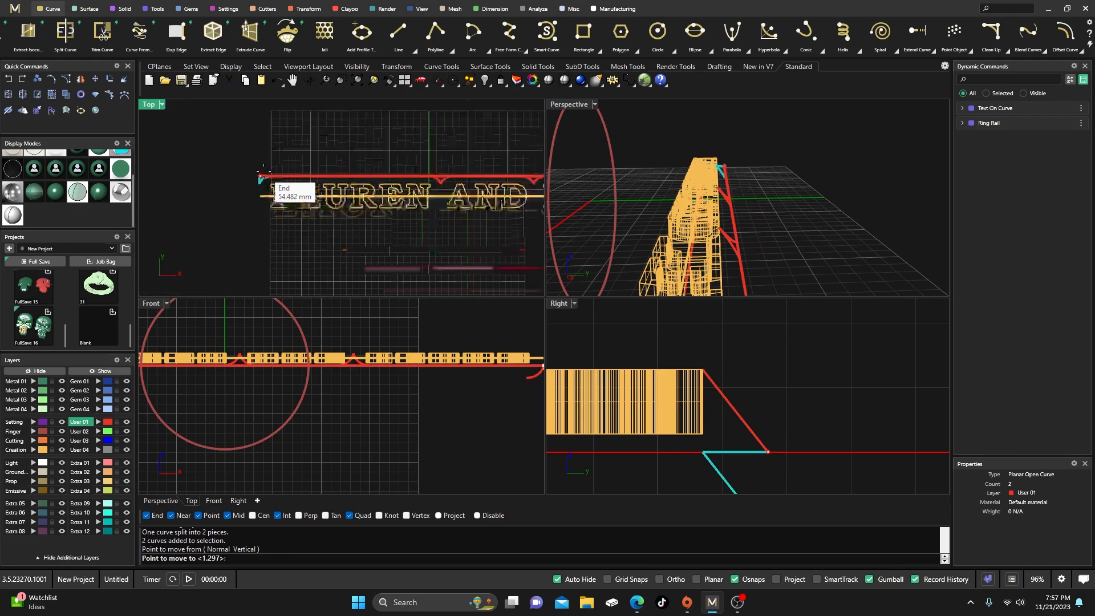
left_click(252, 184)
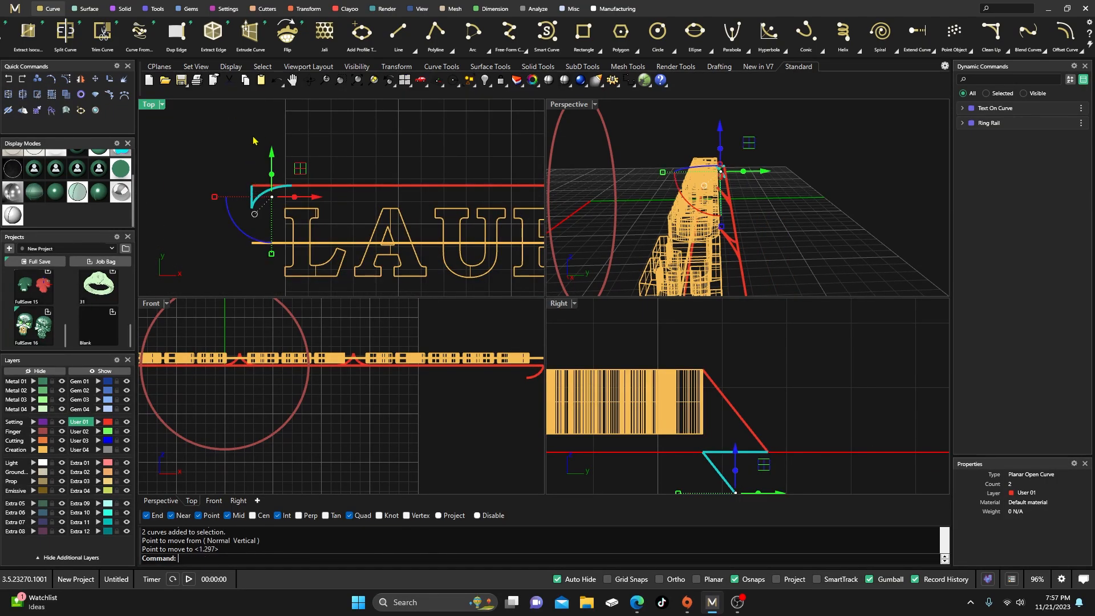
- Delete the vertical centre line at the start of the red line, beside LAUREN
key("Escape")
left_click(252, 194)
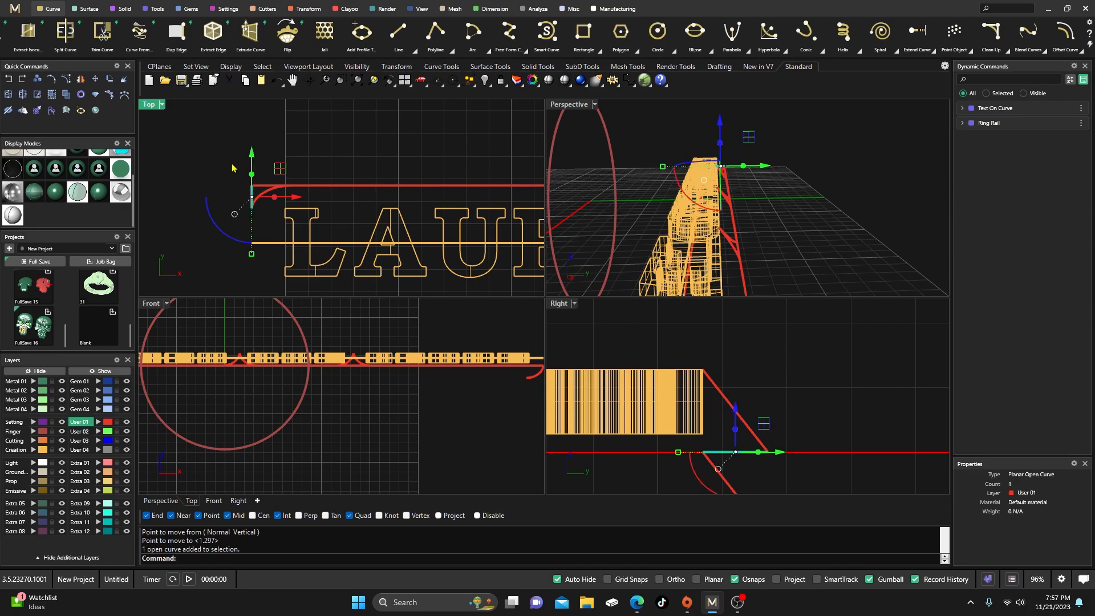
key("Delete")
scroll(232, 168, "down", 5)
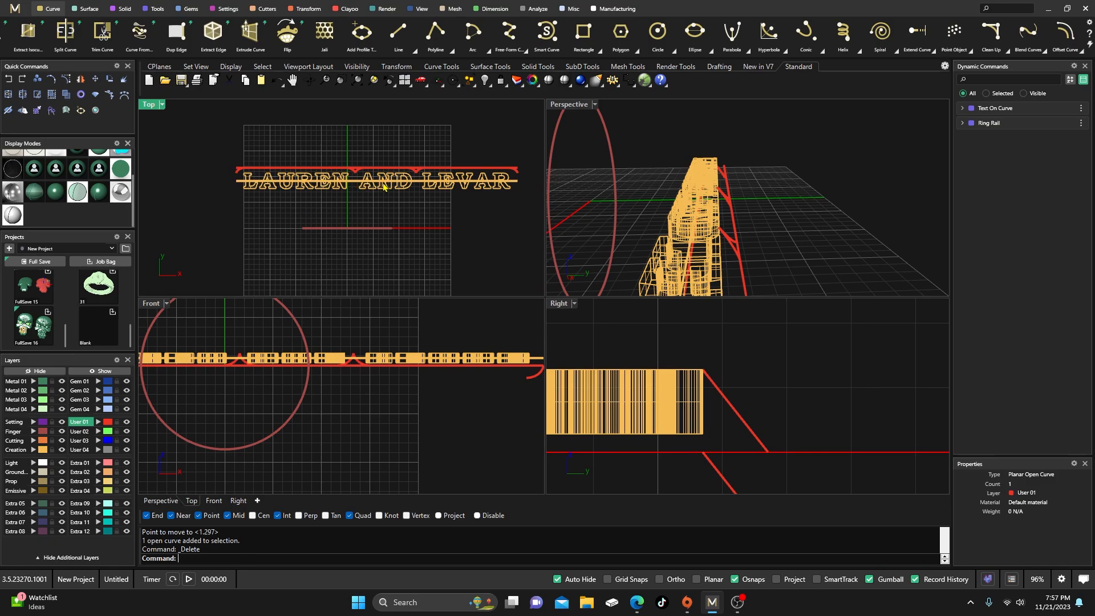
scroll(232, 171, "down", 3)
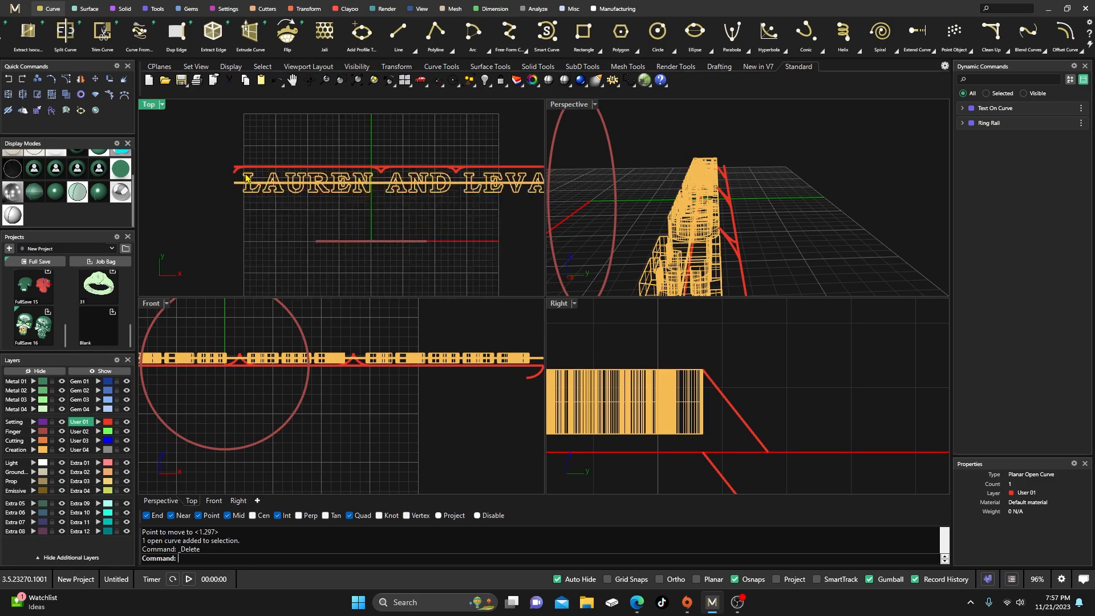
- Split the long red line, using both V-shaped curves and the two end half-curves as cutting objects
double_click(148, 105)
scroll(420, 302, "up", 5)
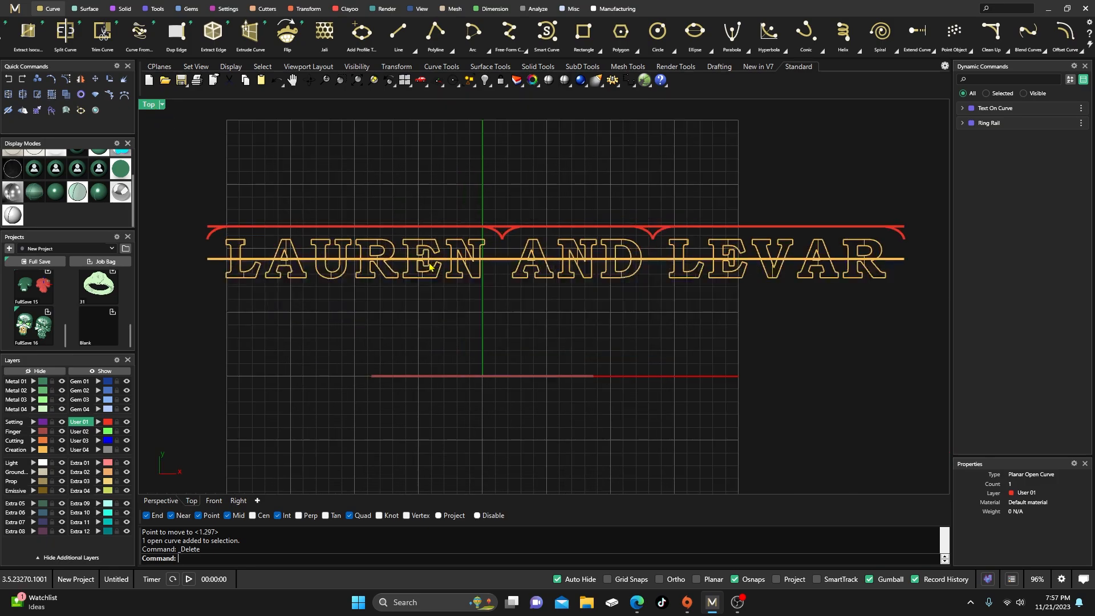
scroll(283, 188, "down", 2)
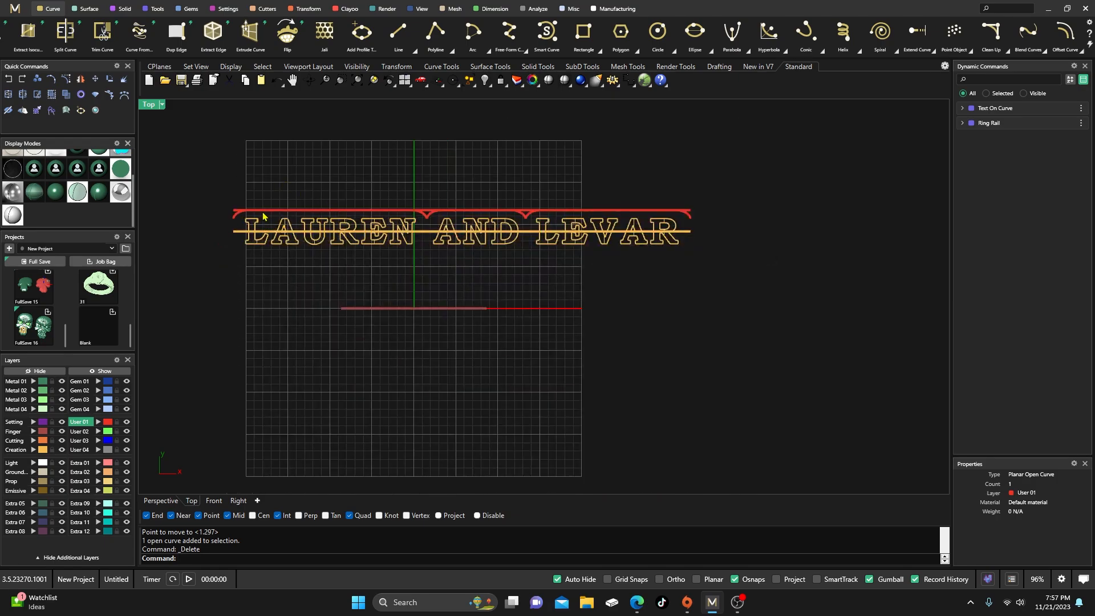
left_click(289, 212)
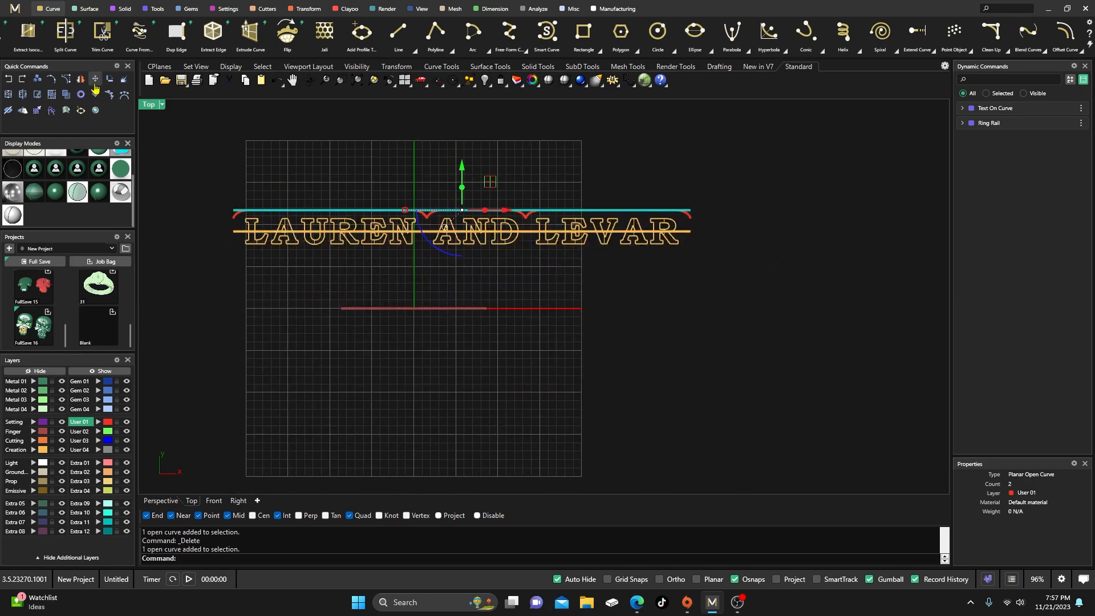
left_click(9, 96)
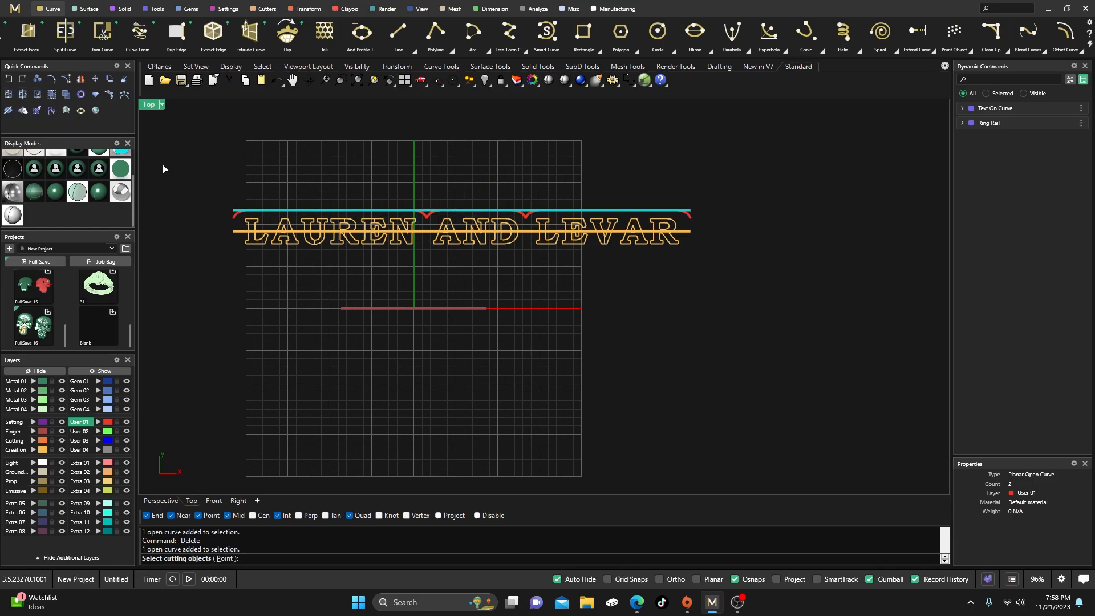
scroll(244, 221, "up", 3)
left_click(231, 214)
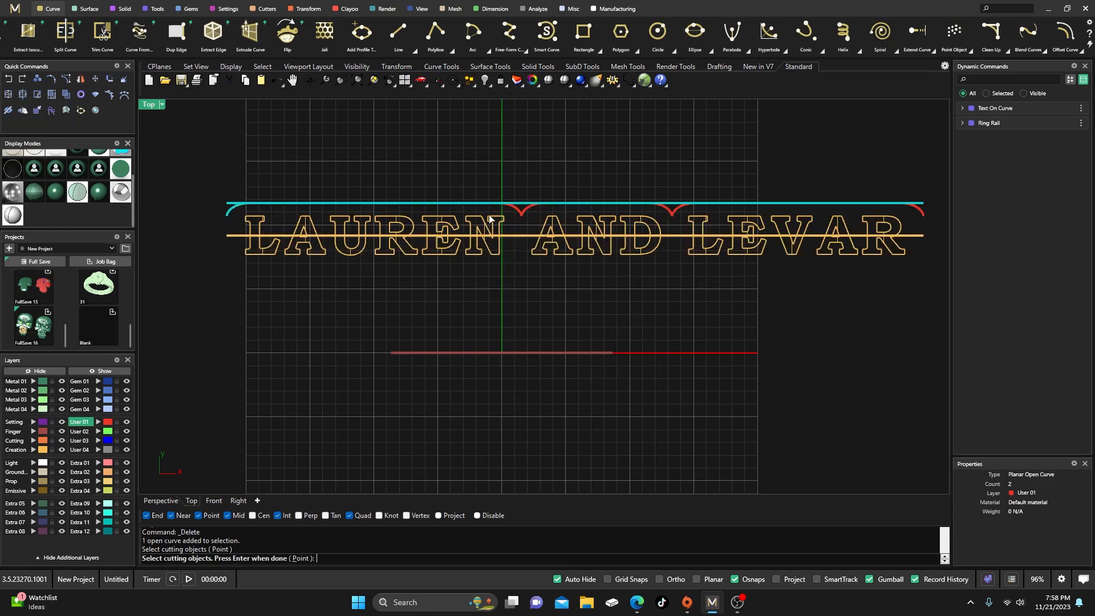
left_click(527, 220)
left_click(670, 220)
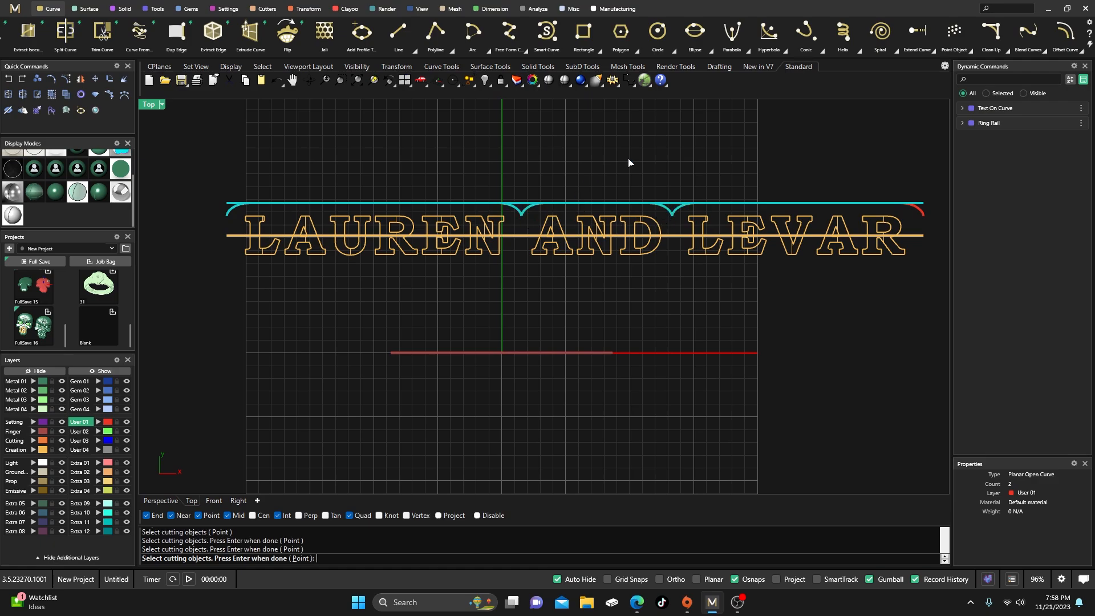
right_click_drag(691, 185, 525, 181)
left_click(759, 218)
key("Return")
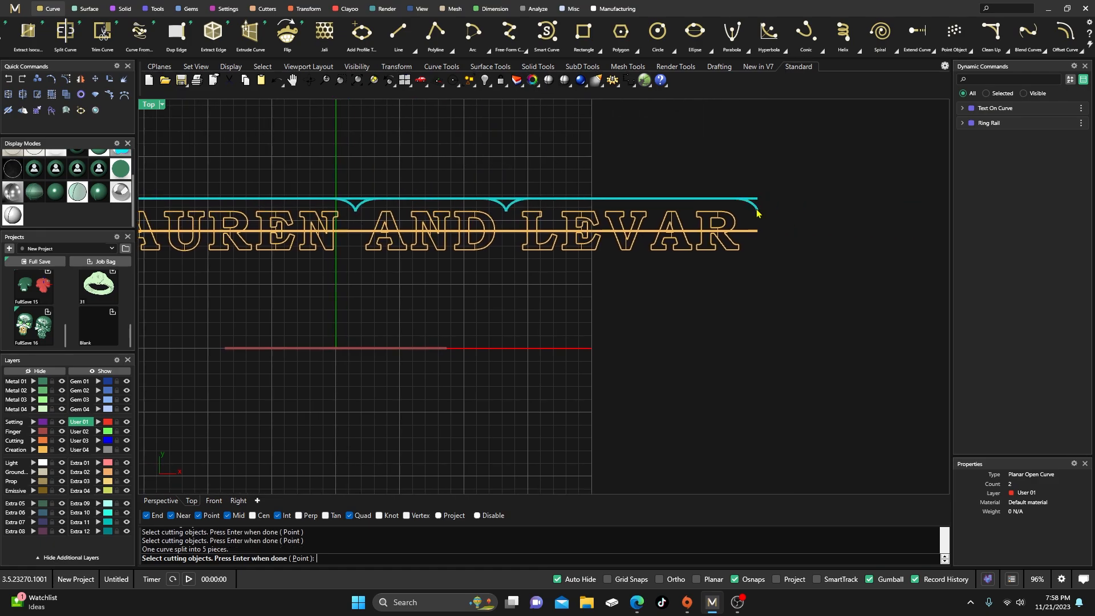
left_click(566, 341)
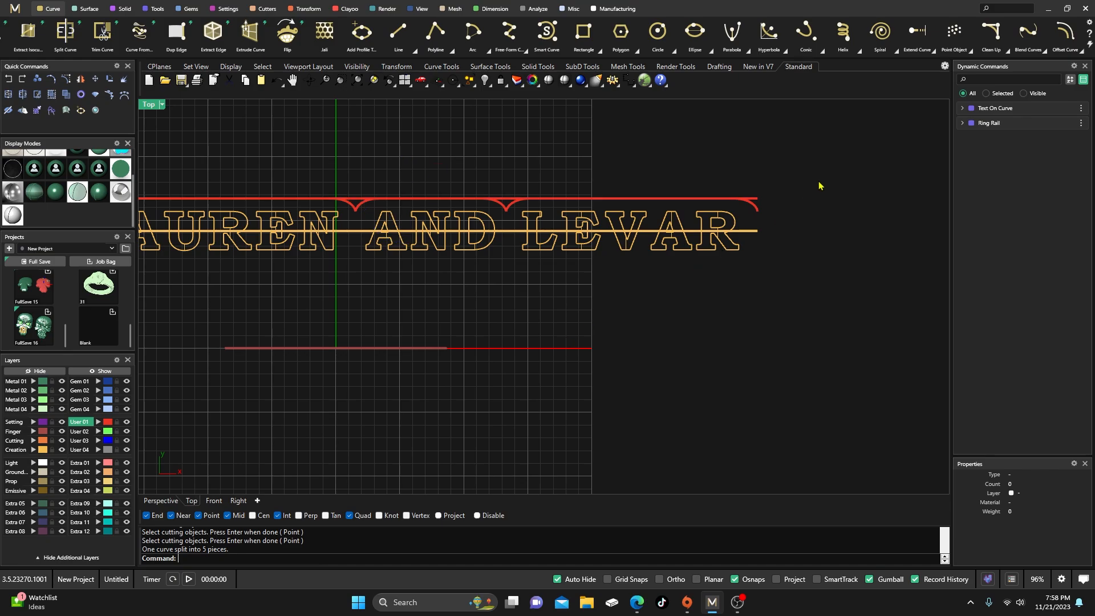
- Try to split the red line segment above LEVAR, using the end half-curve as the cutting object
left_click(758, 203)
key("Escape")
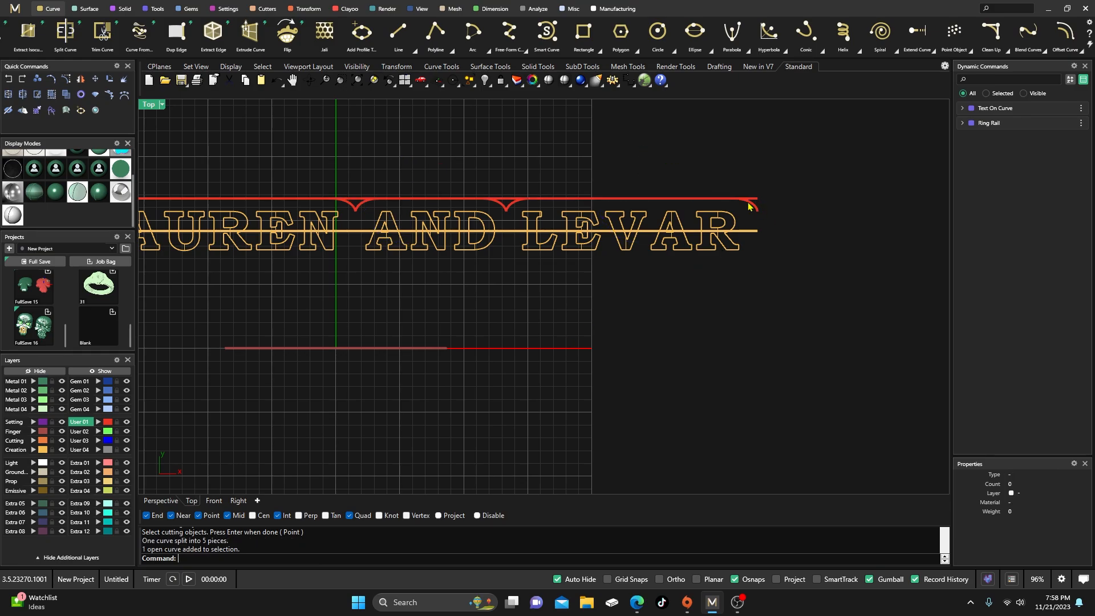
scroll(760, 203, "up", 5)
left_click(777, 185)
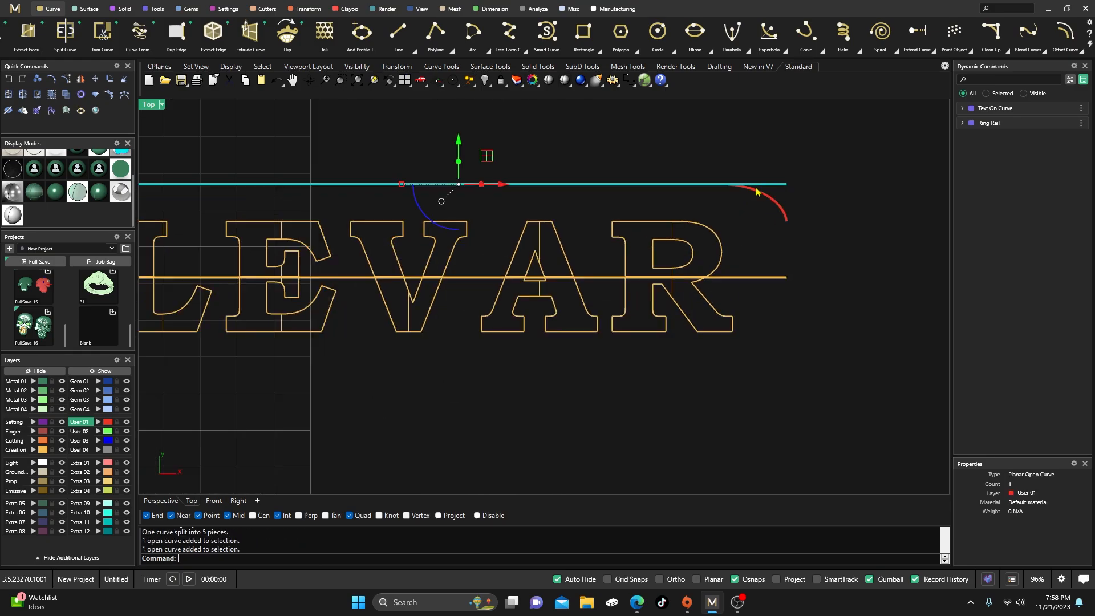
left_click(22, 95)
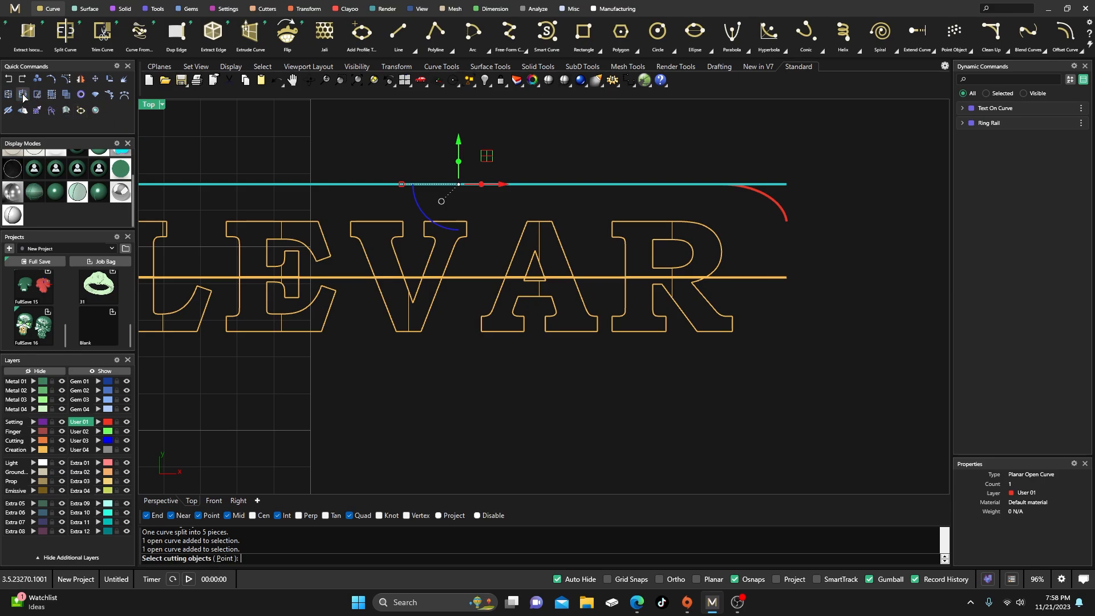
left_click(777, 205)
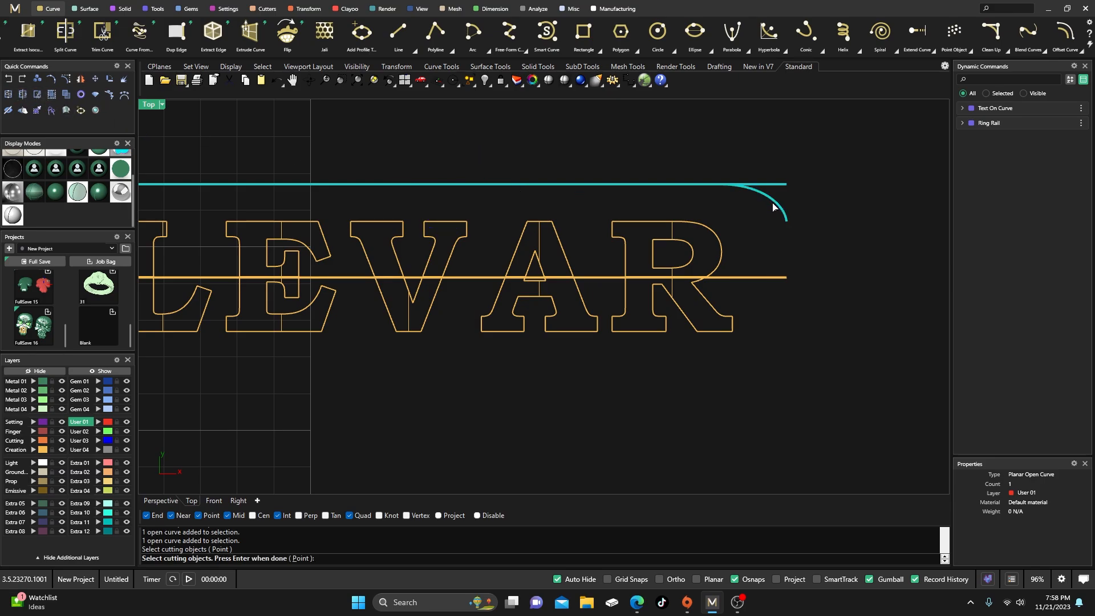
key("Return")
left_click(779, 185)
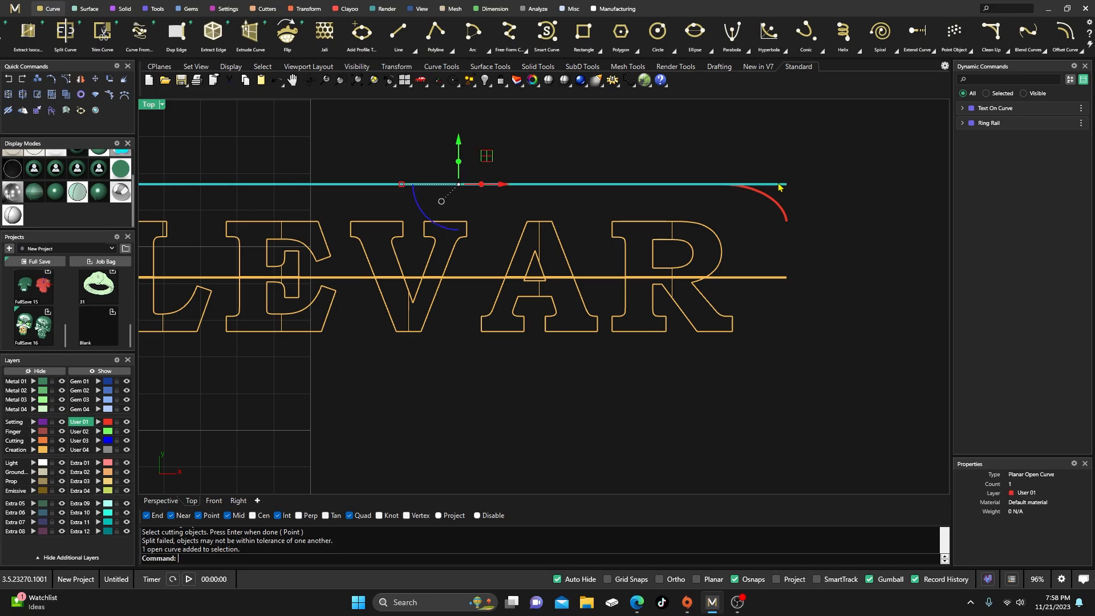
- Examine up close where the half-curve after LEVAR meets the red line
scroll(744, 180, "up", 10)
key("Escape")
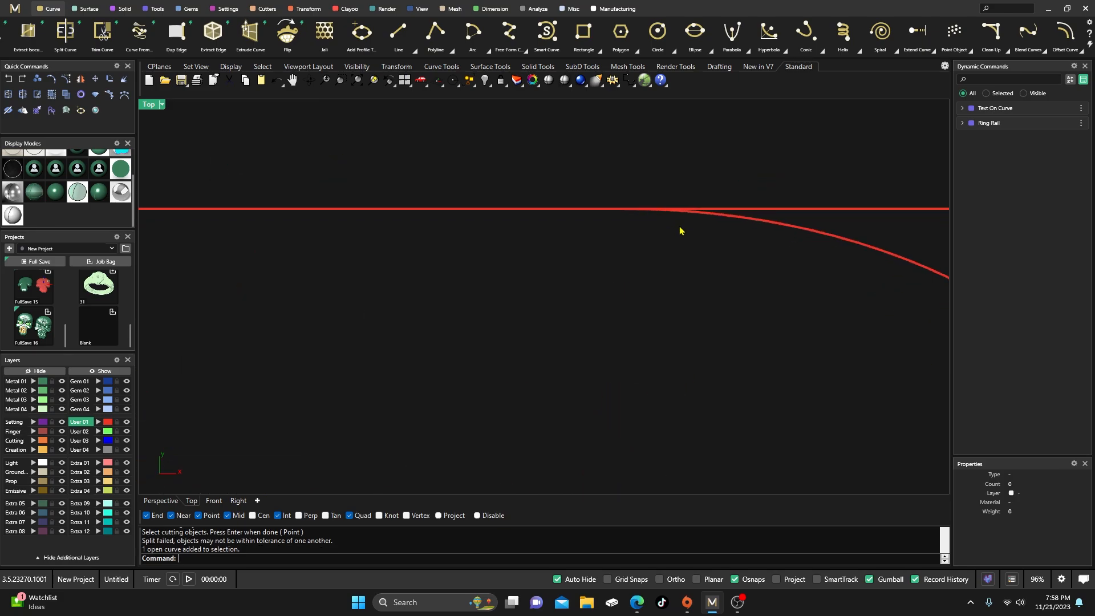
scroll(679, 215, "up", 6)
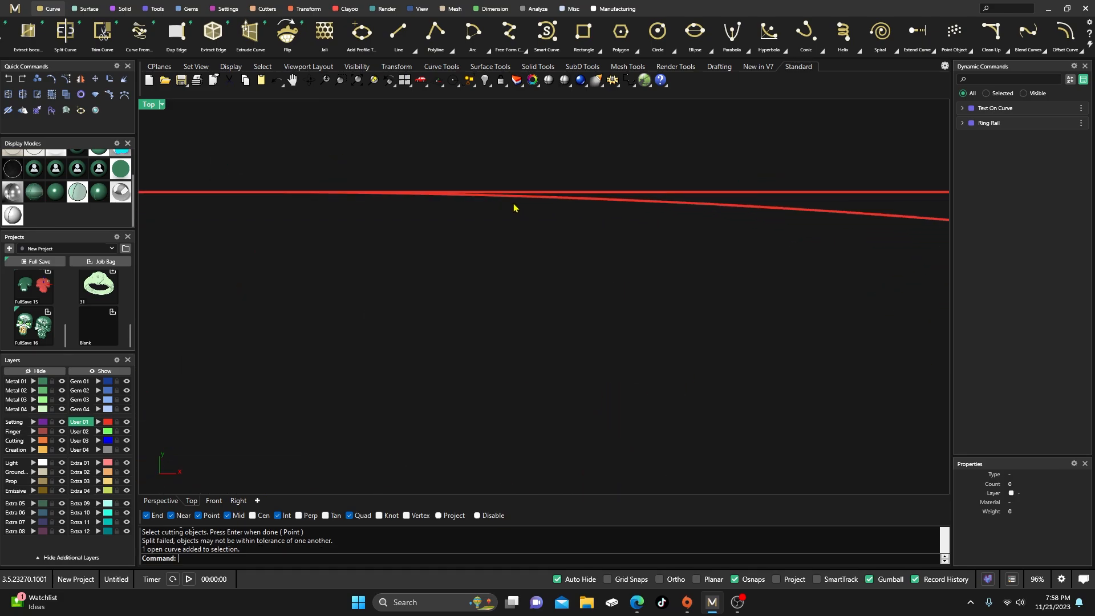
scroll(514, 208, "up", 5)
scroll(578, 205, "down", 6)
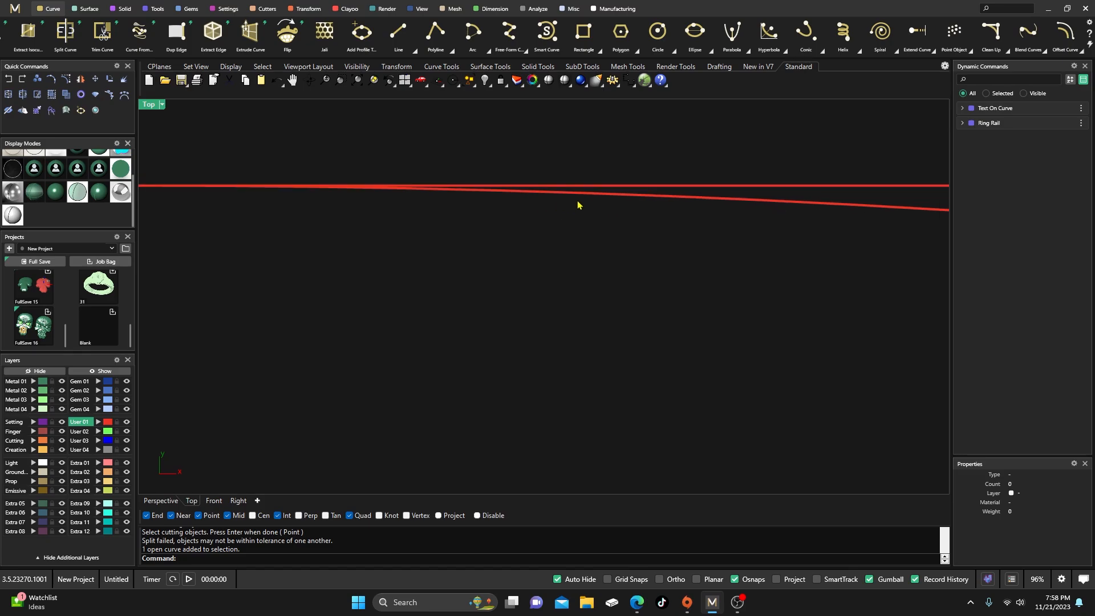
right_click_drag(480, 200, 575, 195)
right_click_drag(454, 172, 542, 178)
scroll(545, 177, "up", 6)
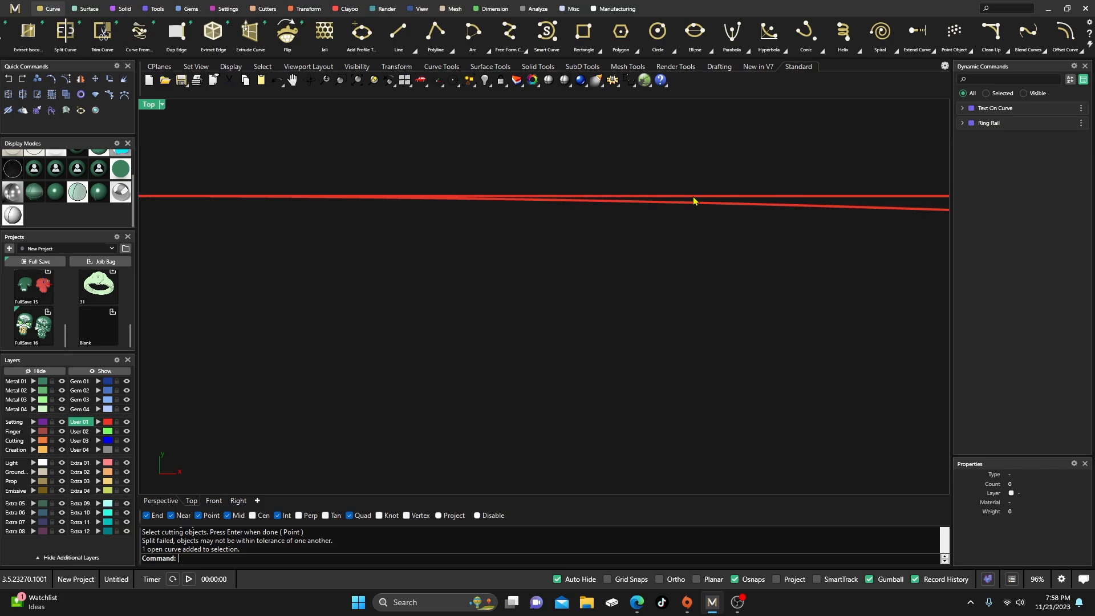
scroll(468, 195, "up", 6)
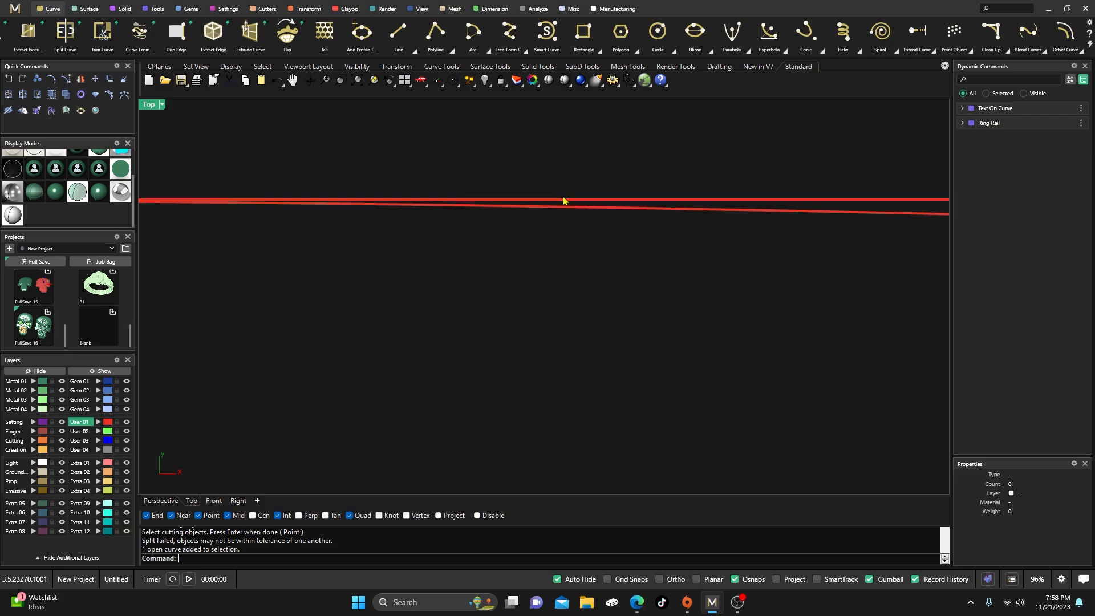
scroll(596, 200, "down", 6)
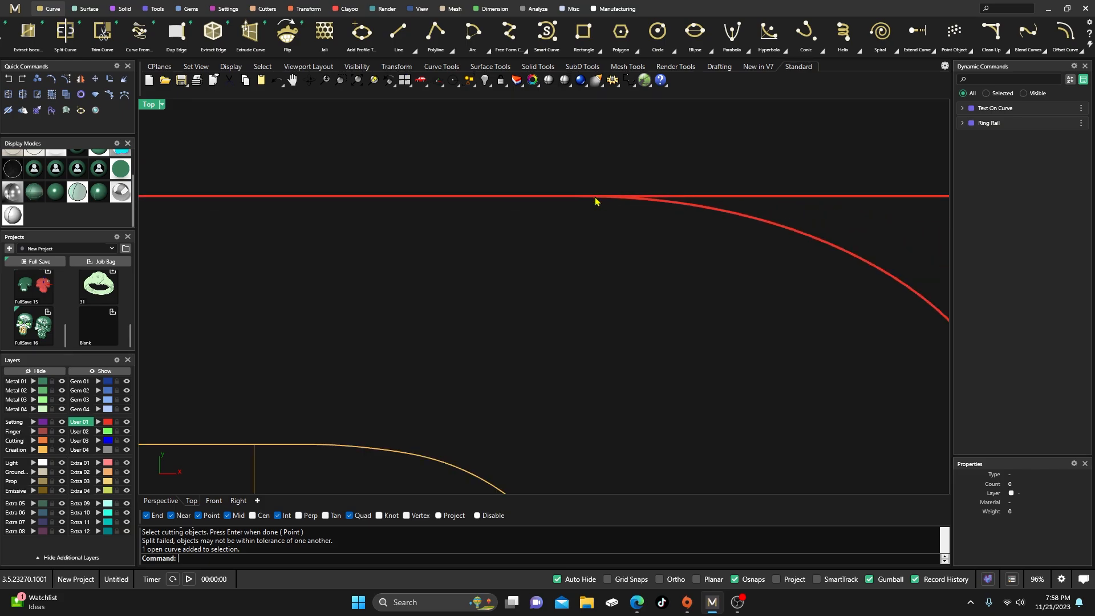
scroll(596, 201, "down", 6)
scroll(316, 197, "up", 4)
- Delete the short red line segments spanning the two V-shaped curves between the words
left_click(316, 197)
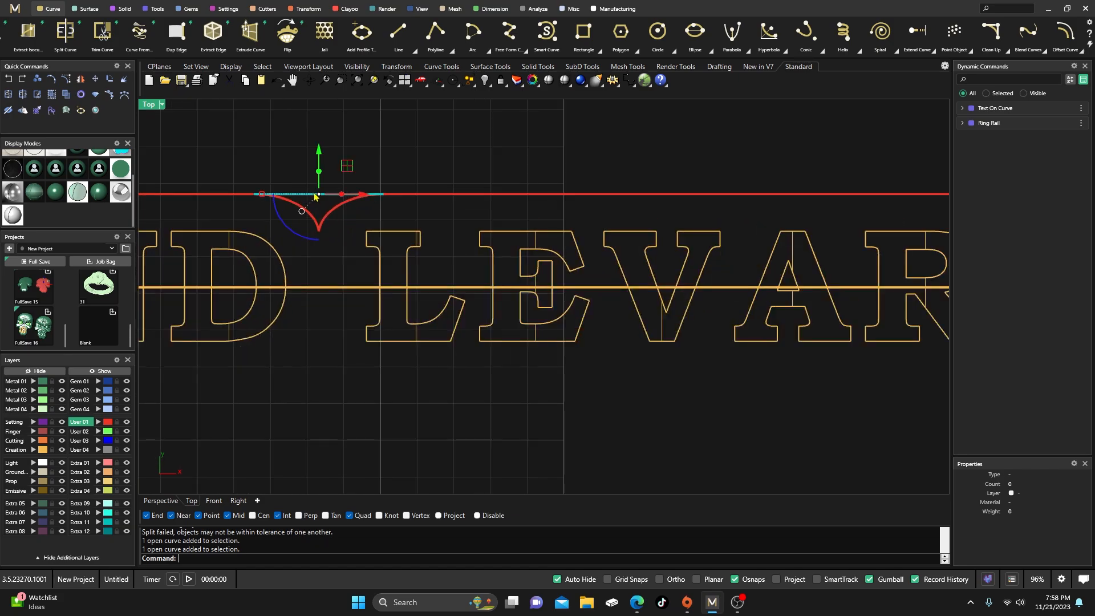
key("Delete")
scroll(481, 220, "down", 5)
scroll(336, 220, "up", 2)
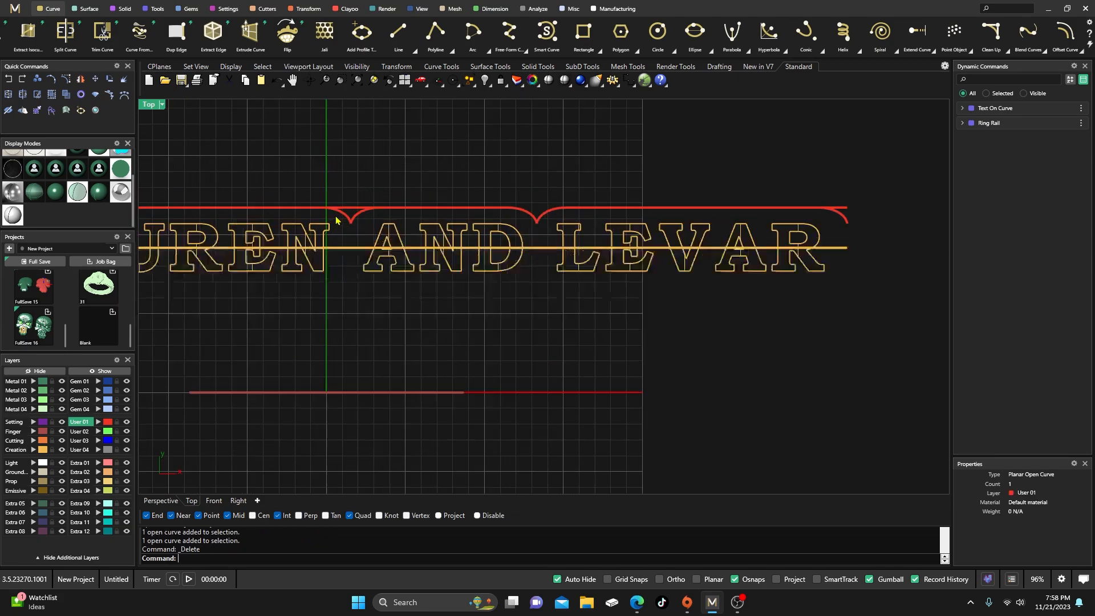
scroll(337, 220, "up", 2)
left_click(353, 206)
key("Delete")
scroll(371, 224, "down", 10)
scroll(222, 222, "up", 4)
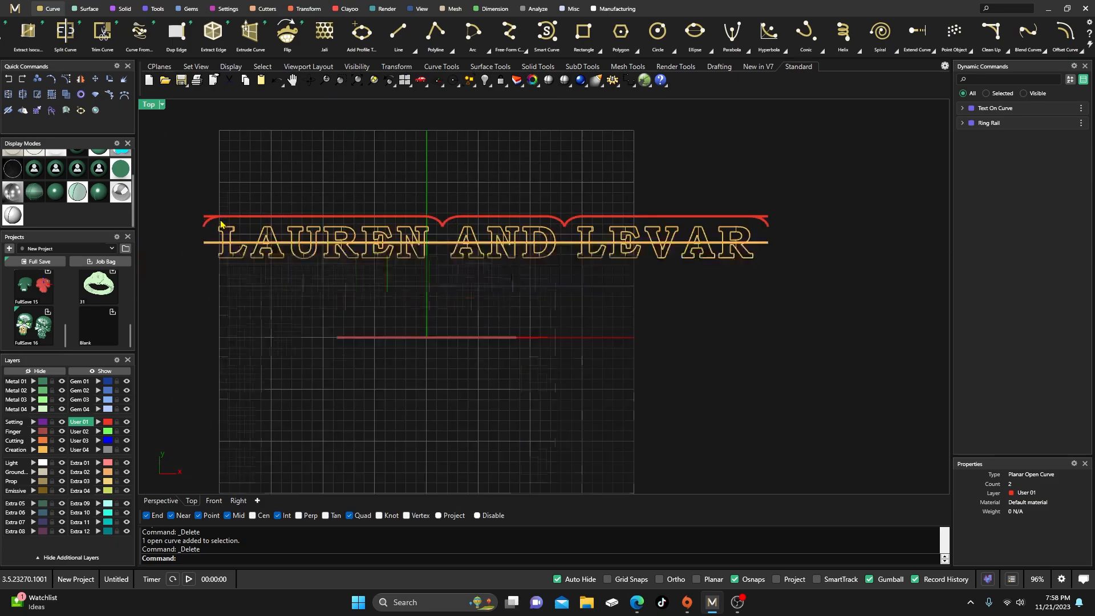
- Check whether the red line is split where the half-curve before LAUREN meets it
scroll(222, 223, "up", 4)
left_click(177, 208)
left_click(270, 175)
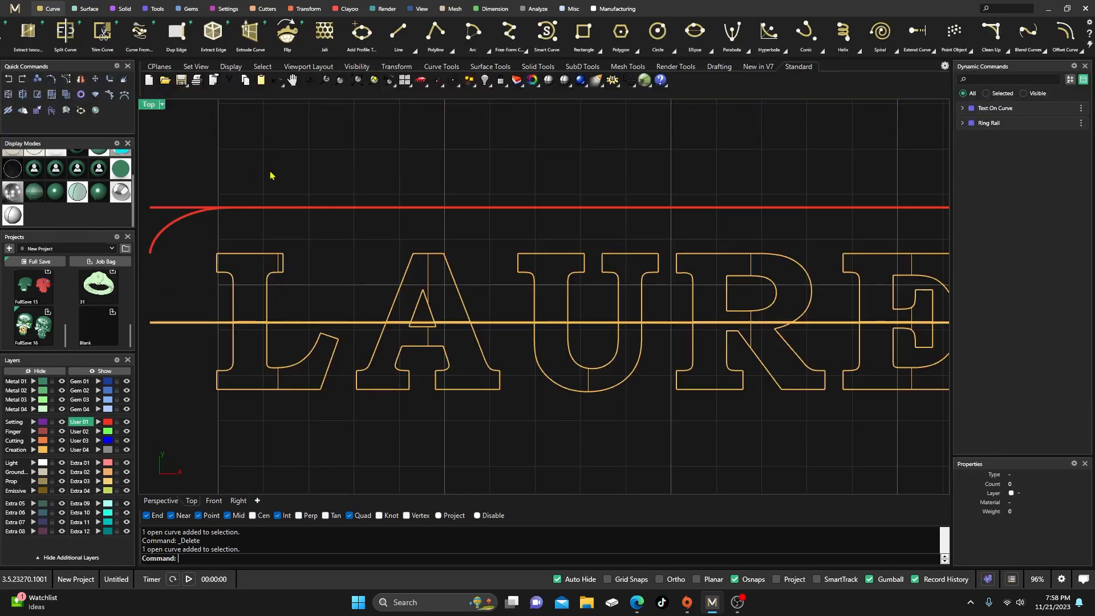
left_click(198, 214)
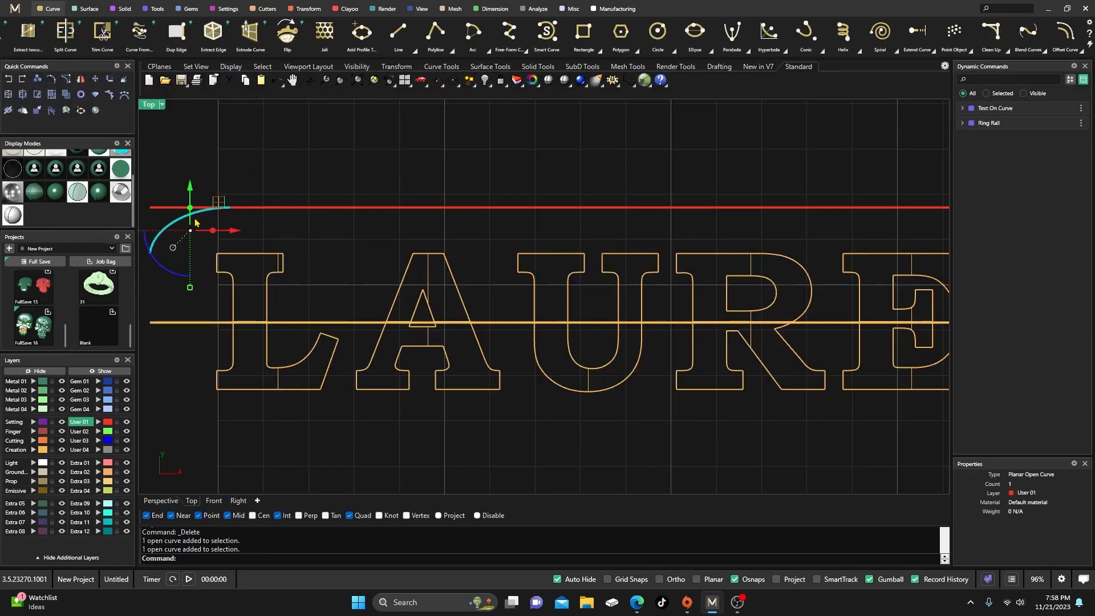
left_click(255, 158)
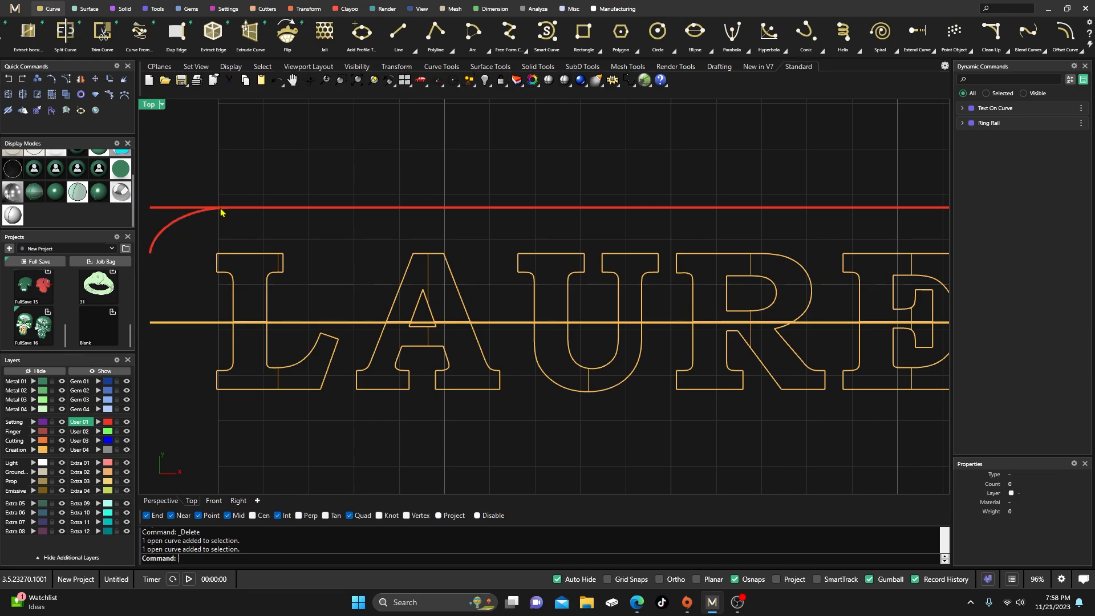
- Delete the half-curves at both ends of the red line, before the first word and after the last word
scroll(220, 212, "up", 10)
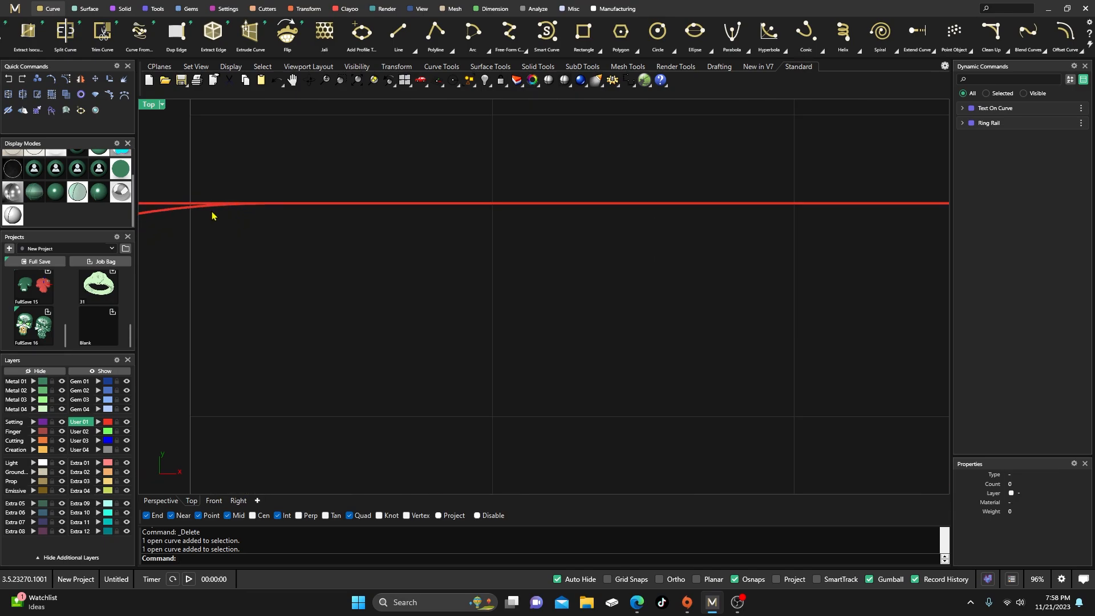
left_click(184, 211)
scroll(234, 251, "down", 5)
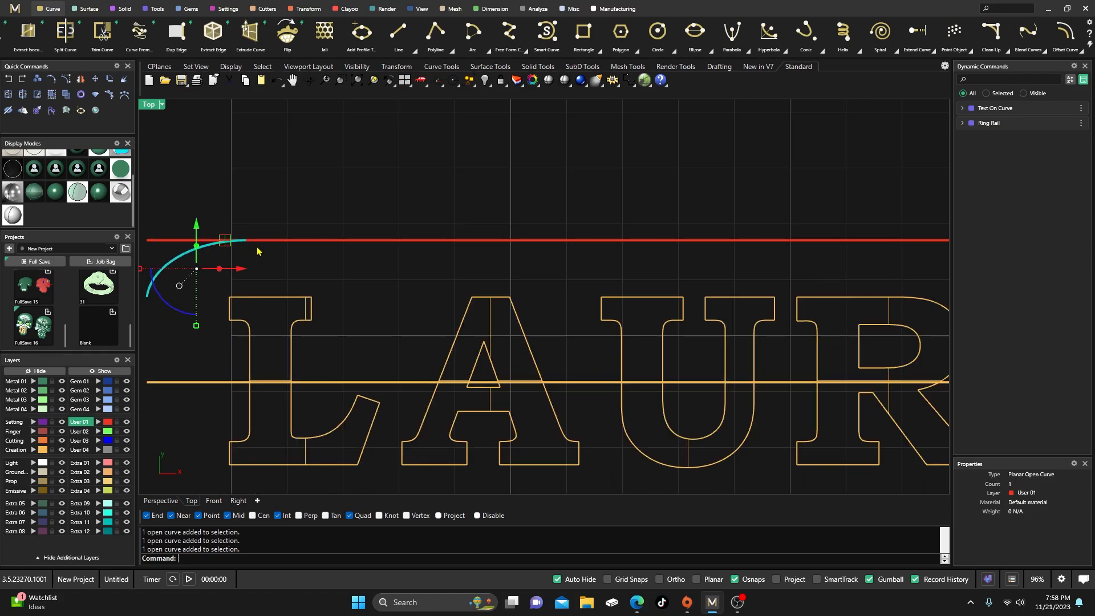
key("Delete")
scroll(280, 253, "down", 2)
scroll(290, 244, "down", 8)
right_click_drag(639, 300, 482, 299)
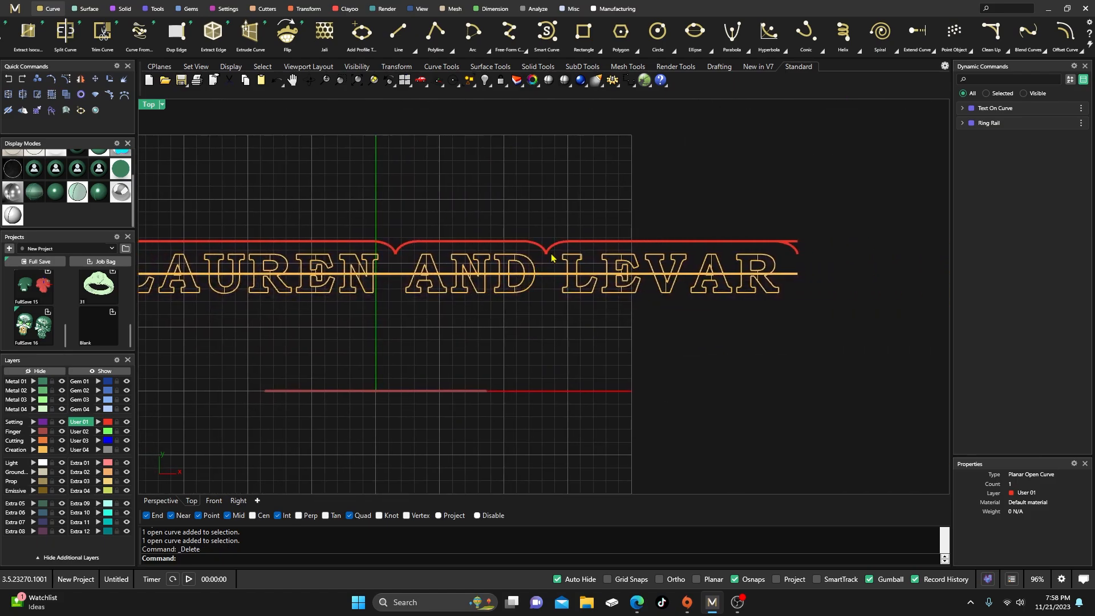
left_click(552, 253)
left_click(559, 211)
left_click(800, 256)
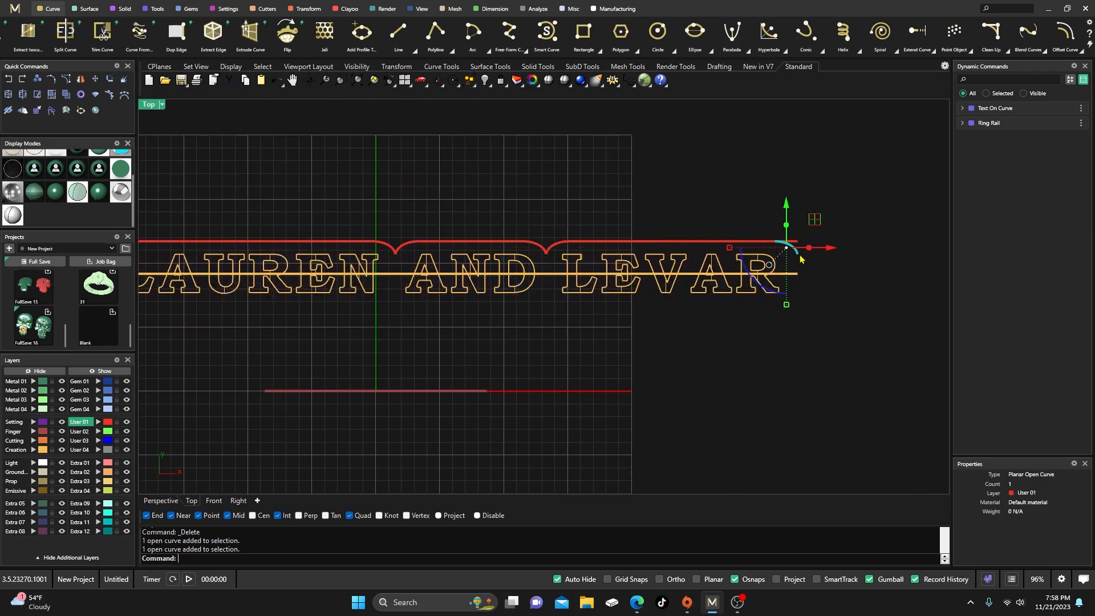
key("Delete")
scroll(713, 221, "down", 3)
right_click_drag(704, 224, 584, 225)
- Copy the V-shaped curve between the last two words to the end of the red line, centred on its endpoint
scroll(509, 225, "up", 5)
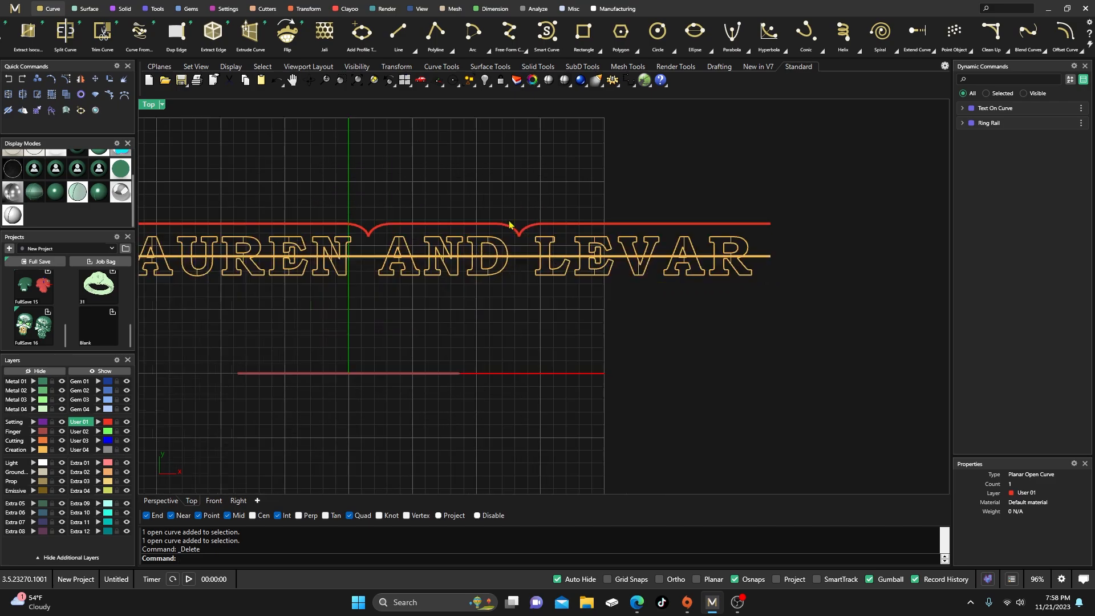
left_click(517, 243)
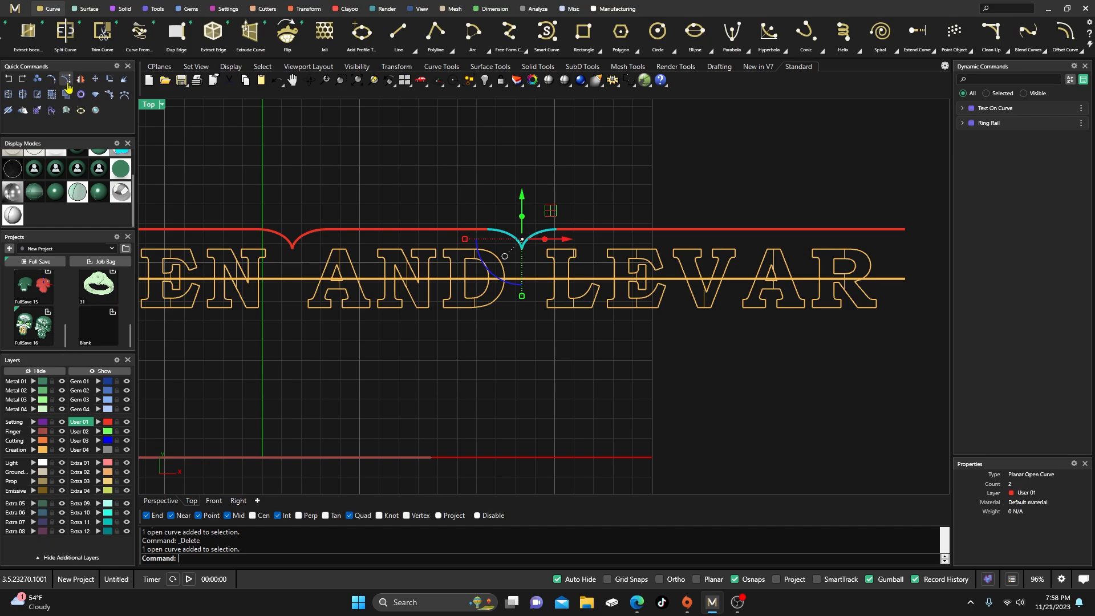
left_click(37, 79)
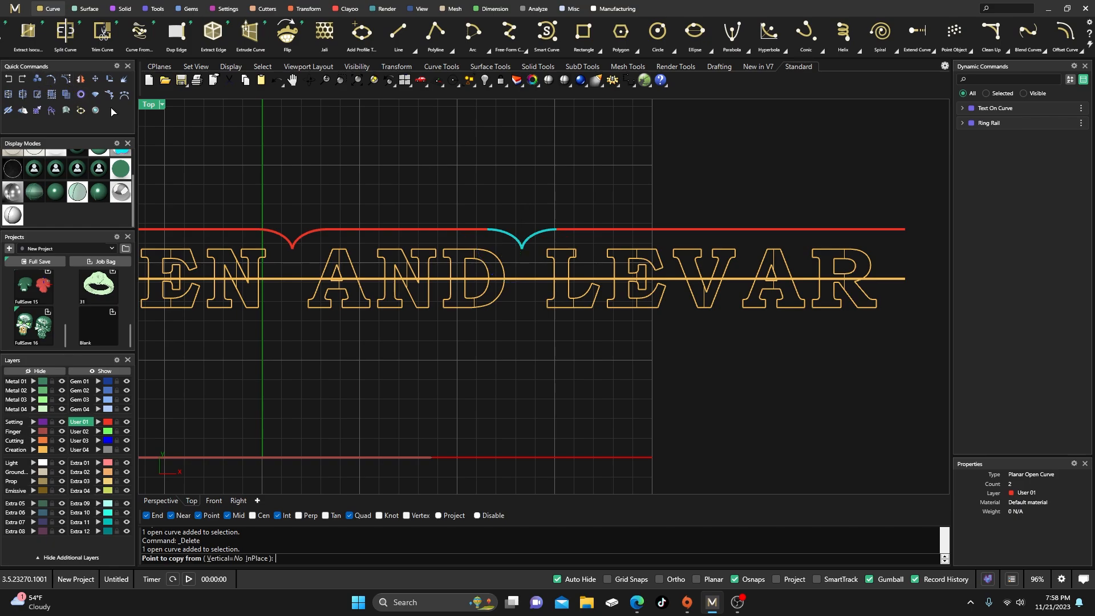
left_click(491, 230)
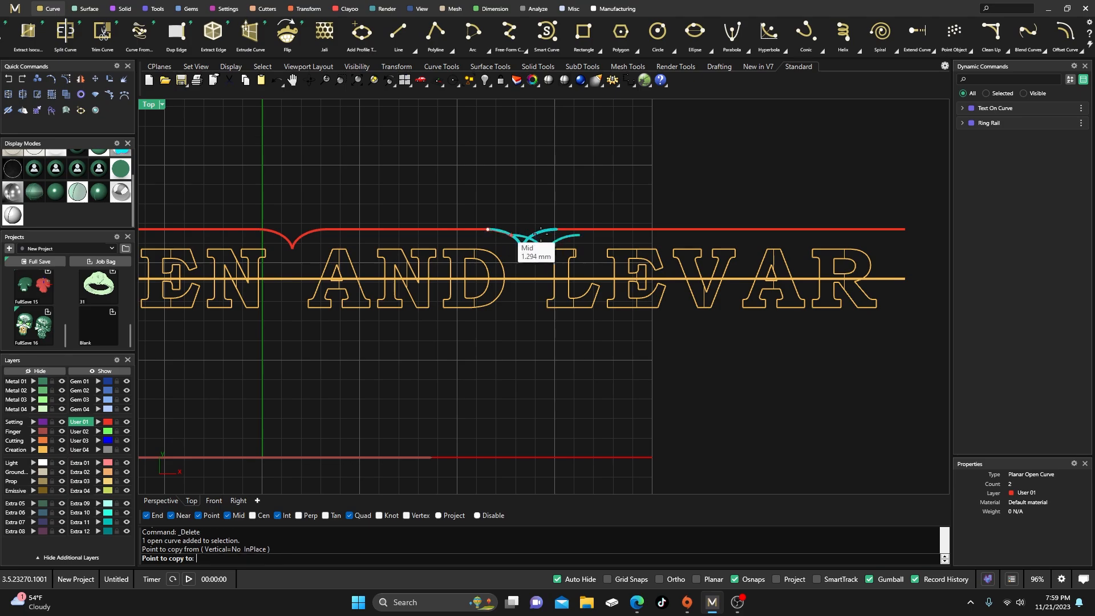
left_click(868, 230)
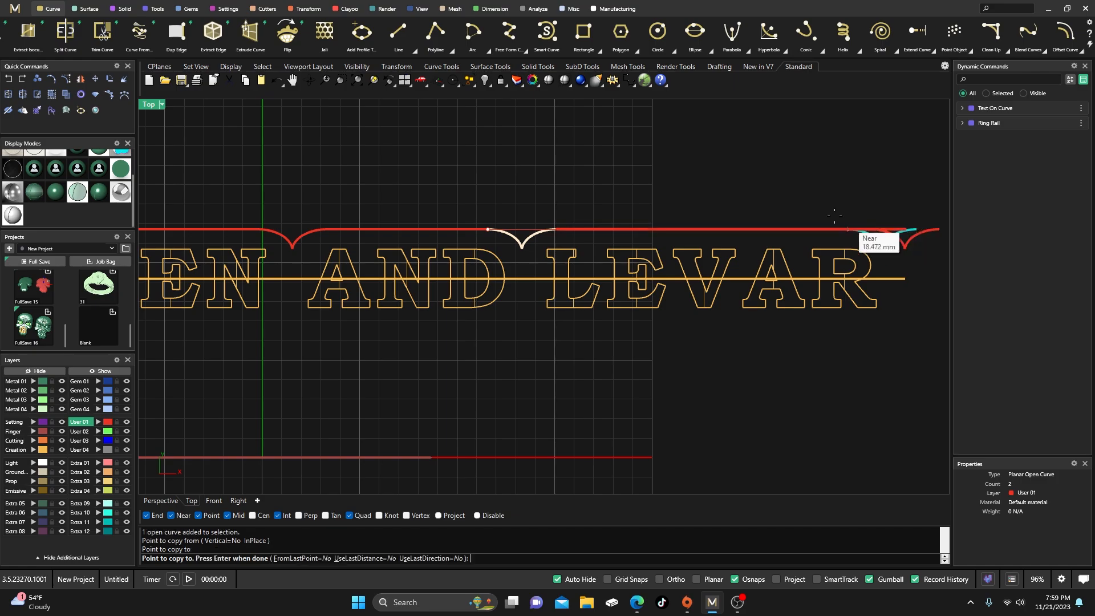
key("Return")
scroll(816, 197, "down", 1)
scroll(650, 188, "up", 6)
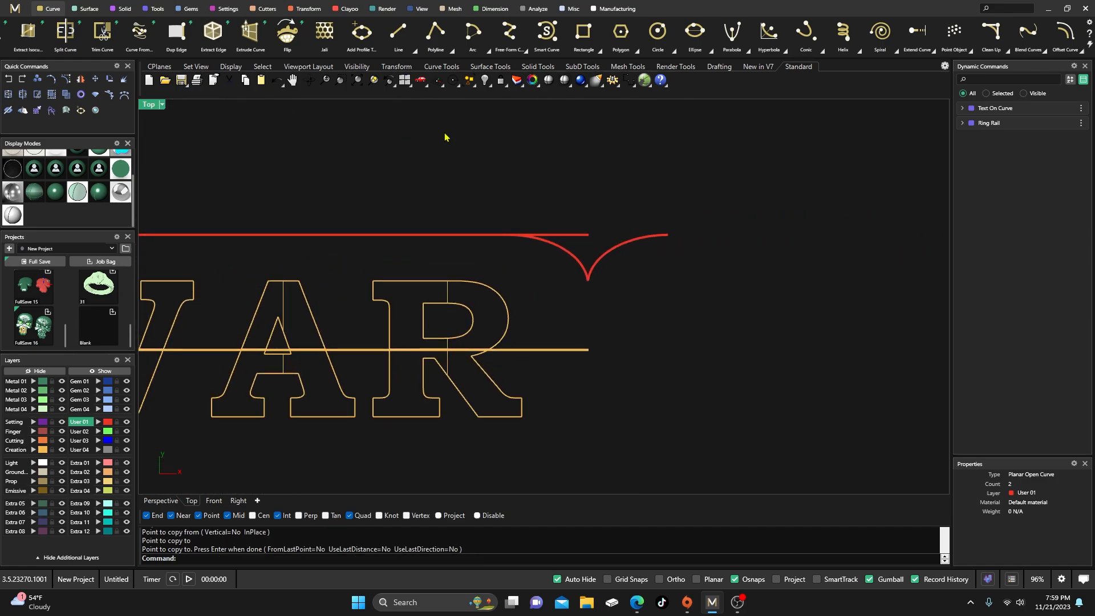
- Draw a vertical line about 1.2 mm long downward from the red line's endpoint after the last word
left_click(398, 32)
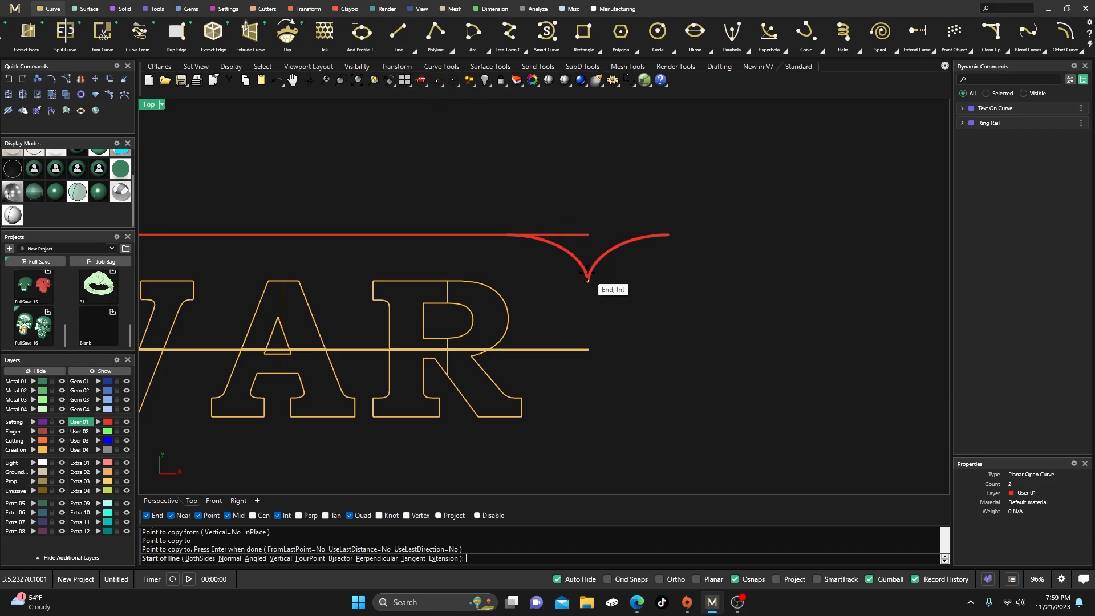
left_click(588, 235)
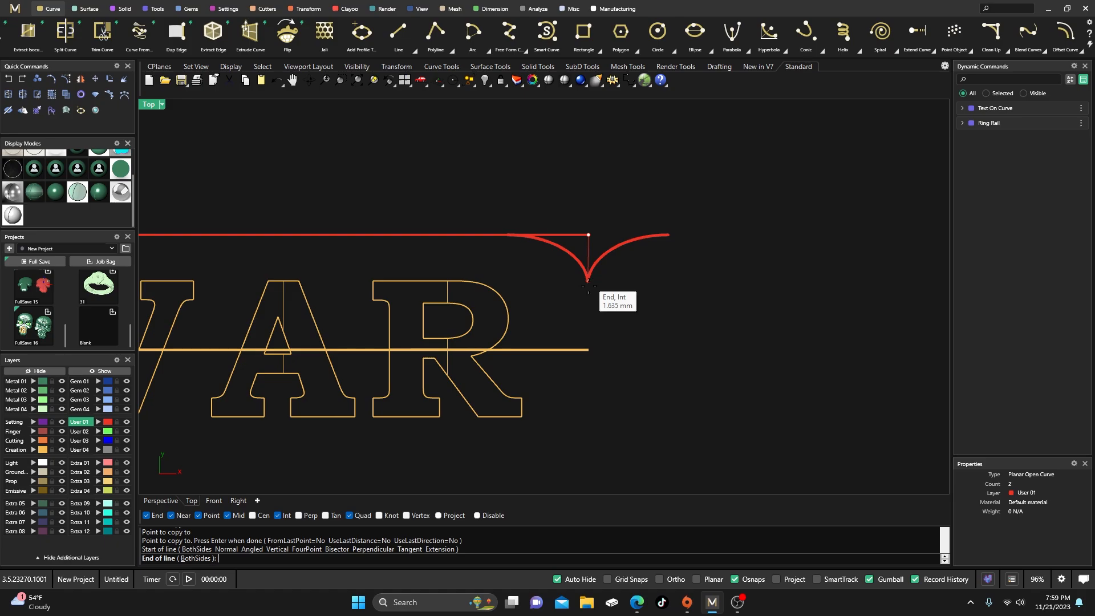
scroll(588, 294, "up", 5)
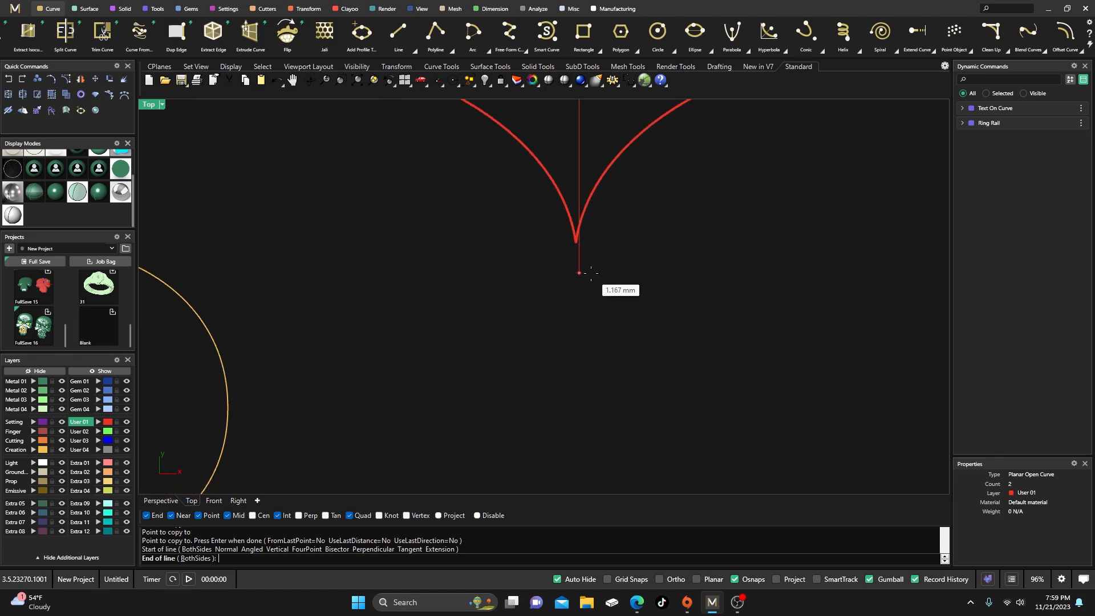
left_click(591, 272)
scroll(589, 268, "up", 2)
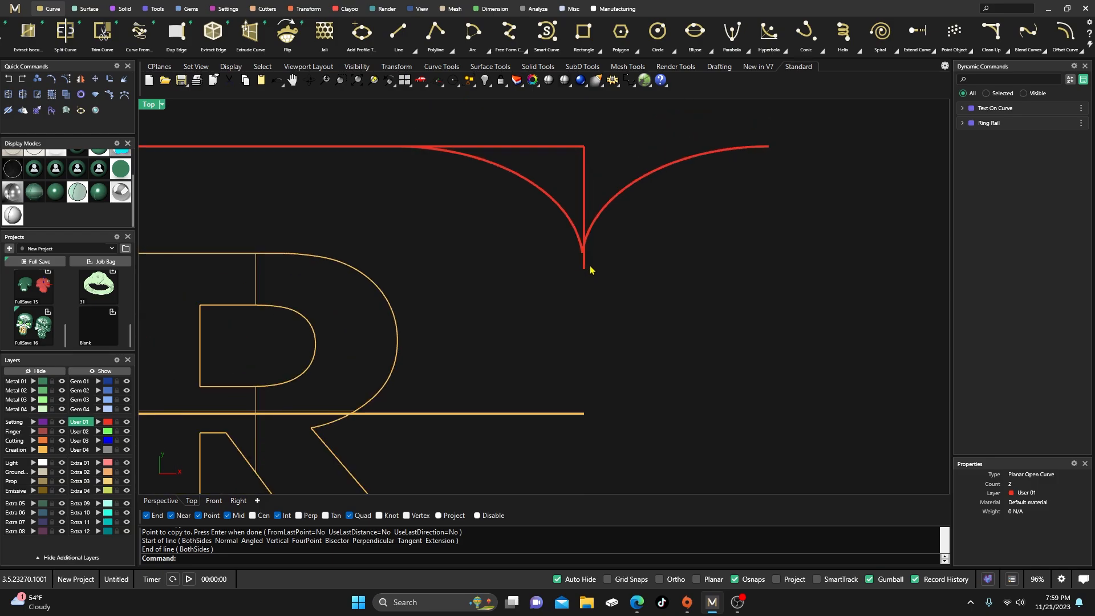
- Compare the copied V-shaped curve's tip with the vertical end line, and delete that copy after the last word
left_click(571, 216)
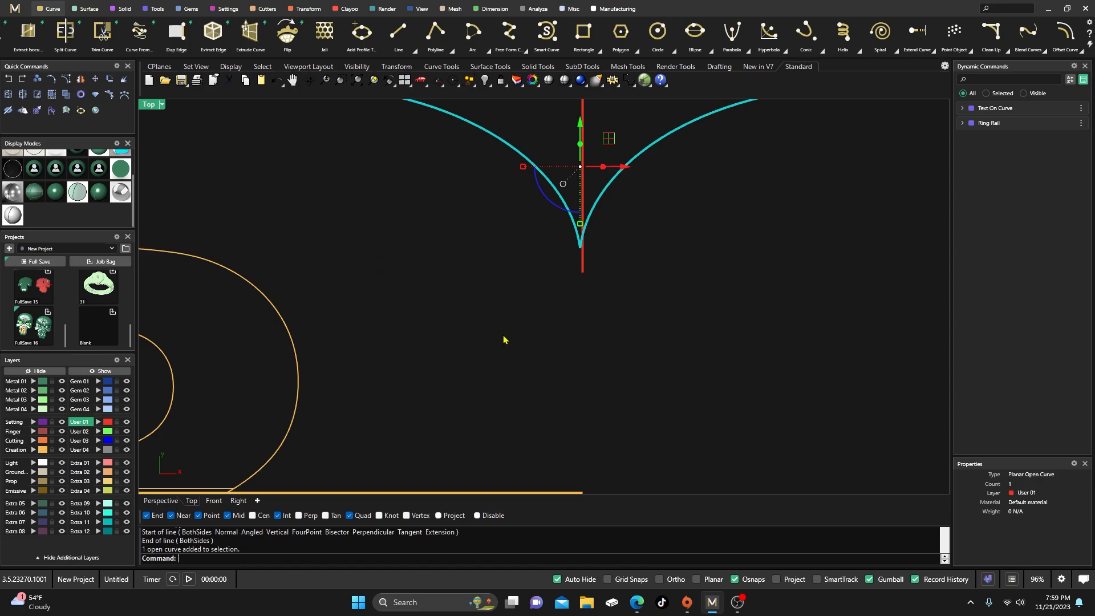
scroll(506, 331, "down", 3)
scroll(508, 327, "up", 3)
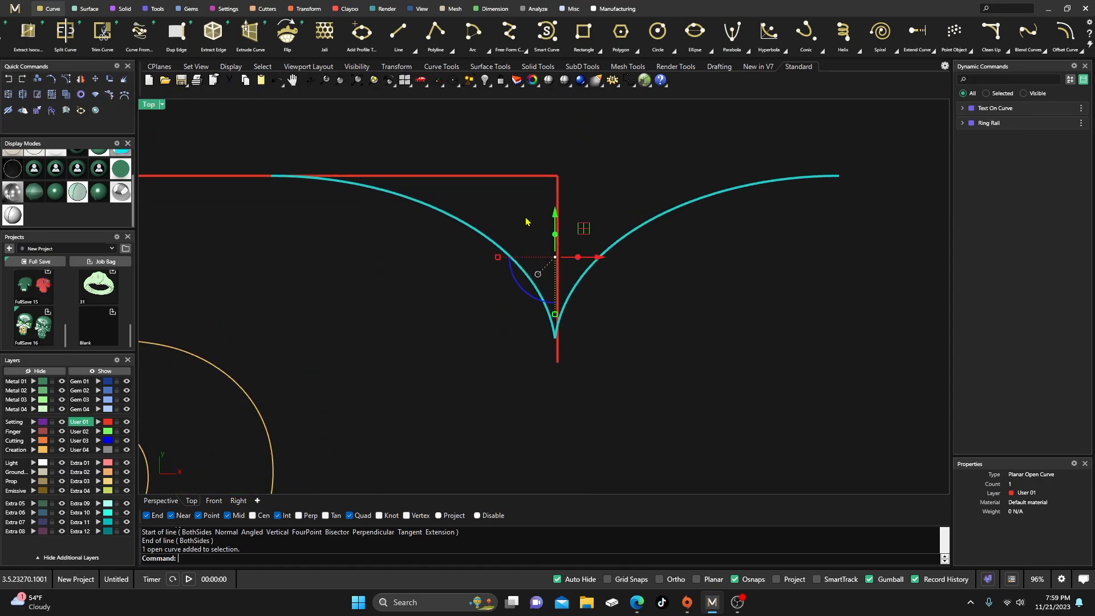
key("Escape")
scroll(740, 237, "down", 4)
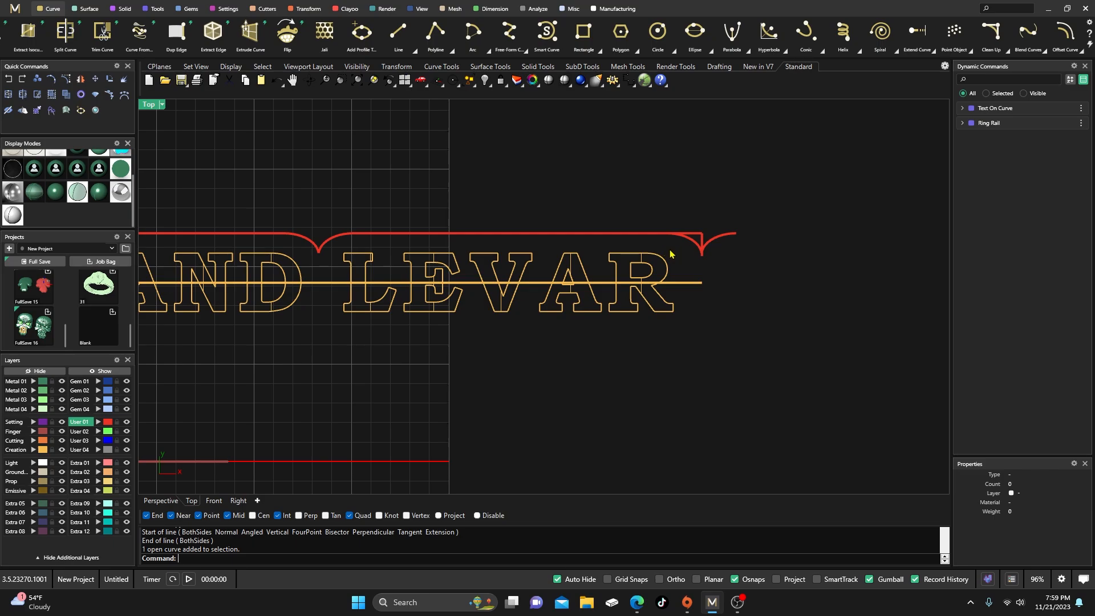
left_click(695, 247)
scroll(777, 308, "down", 2)
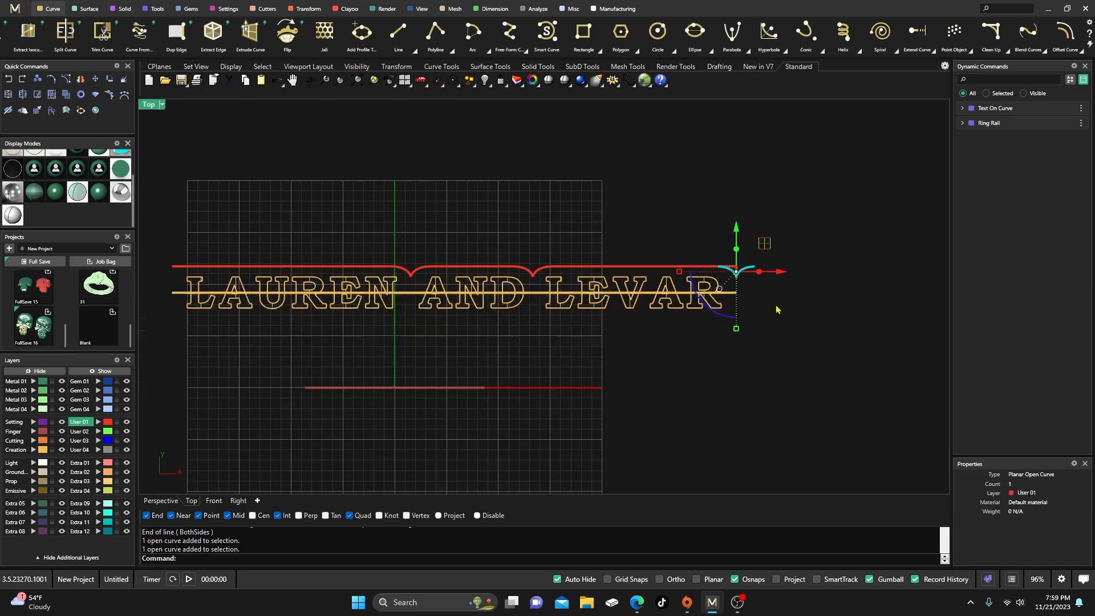
key("Delete")
- Draw a horizontal line across the V-shaped curve between the first two words and a vertical line from its tip to it
scroll(412, 280, "up", 5)
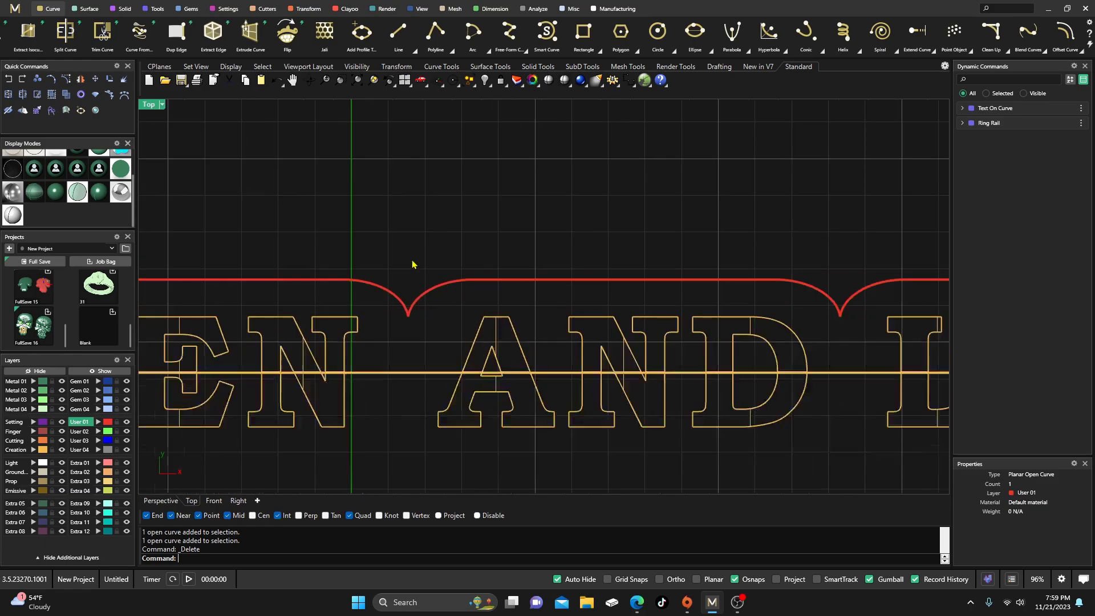
left_click(397, 33)
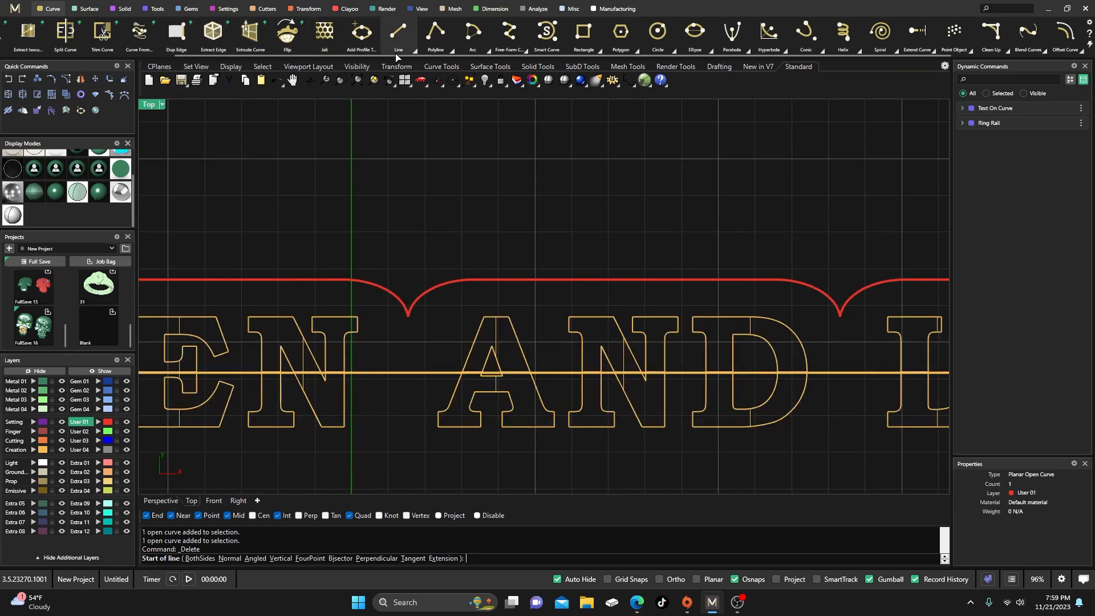
left_click(325, 279)
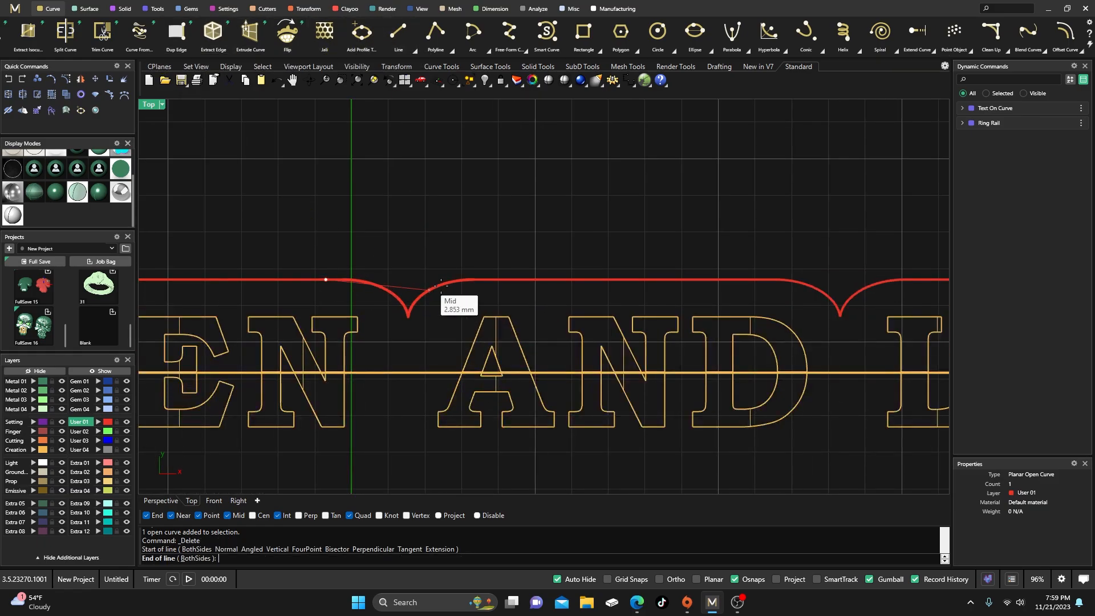
left_click(476, 286)
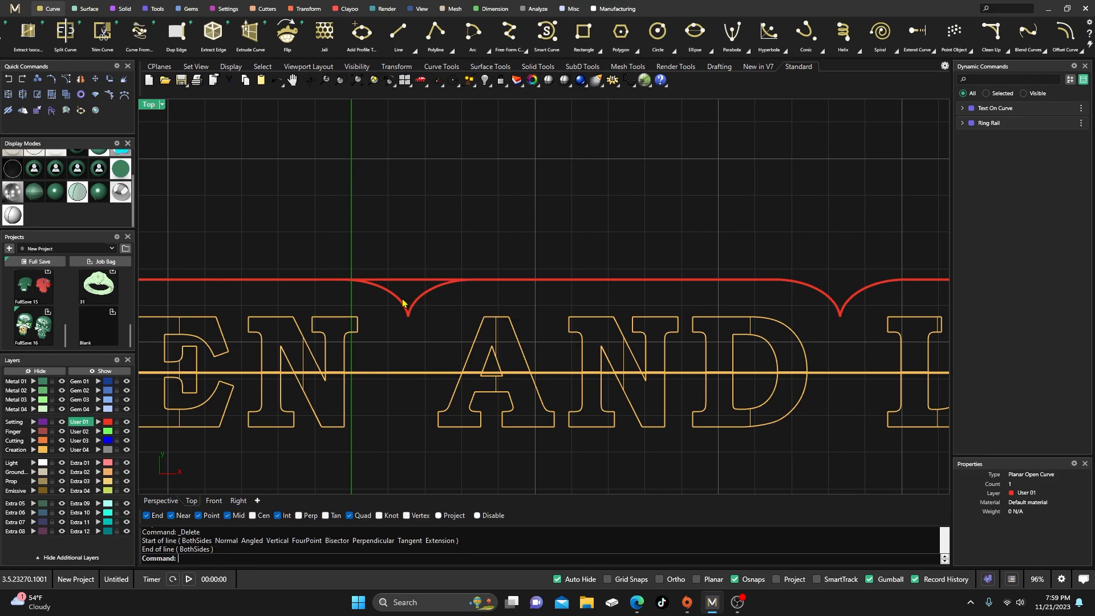
left_click(398, 32)
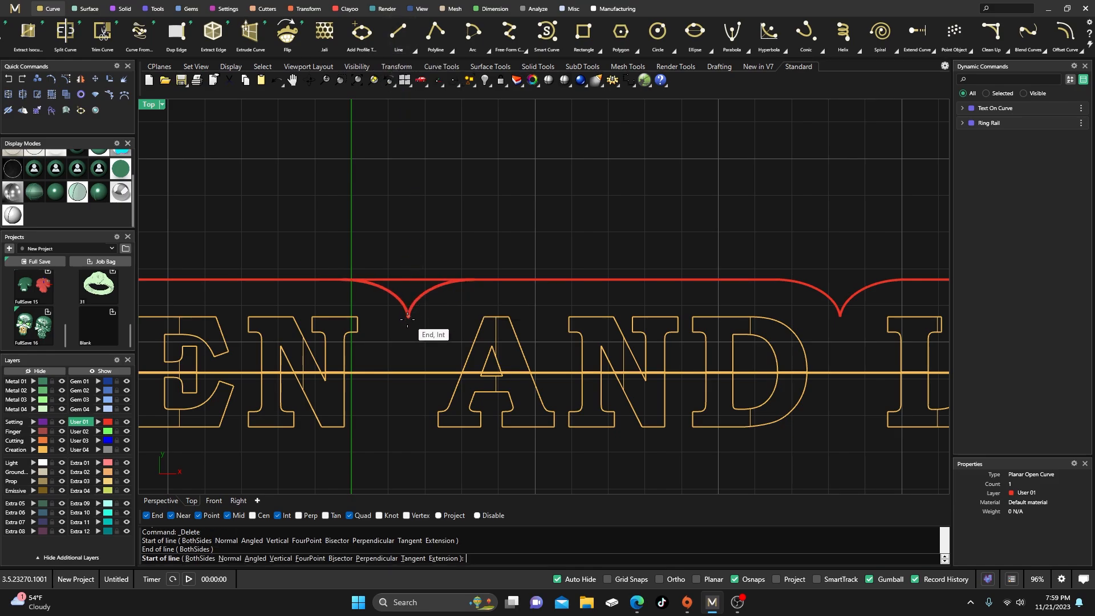
left_click(408, 315)
left_click(408, 280)
- Copy the V-shaped curve and its vertical centre line to the red line's start before the first word, using the centre line's upper end
left_click_drag(426, 317, 392, 300)
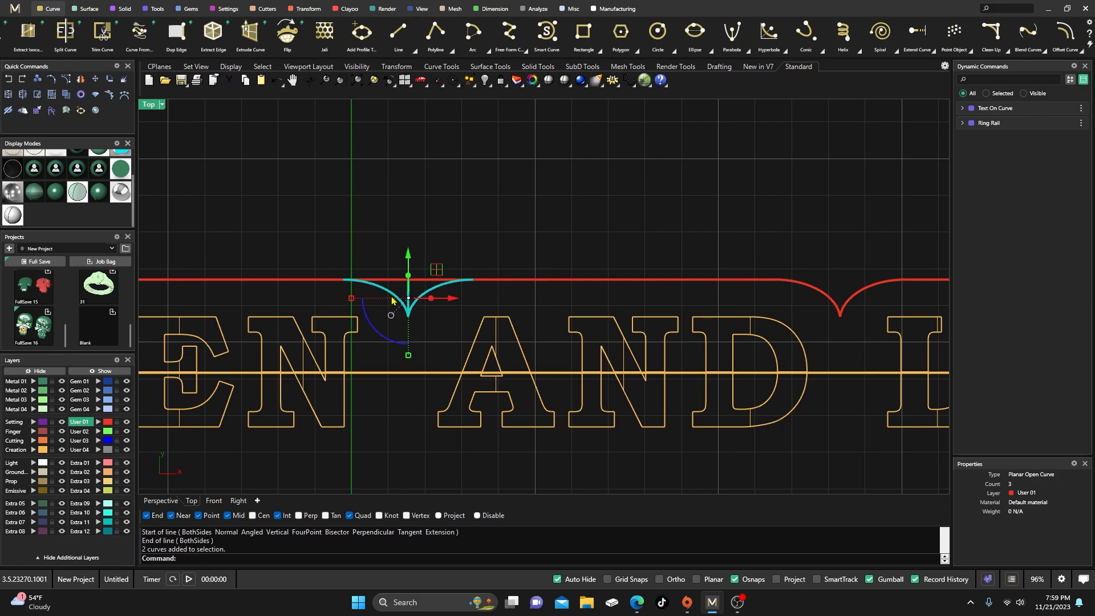
left_click(37, 81)
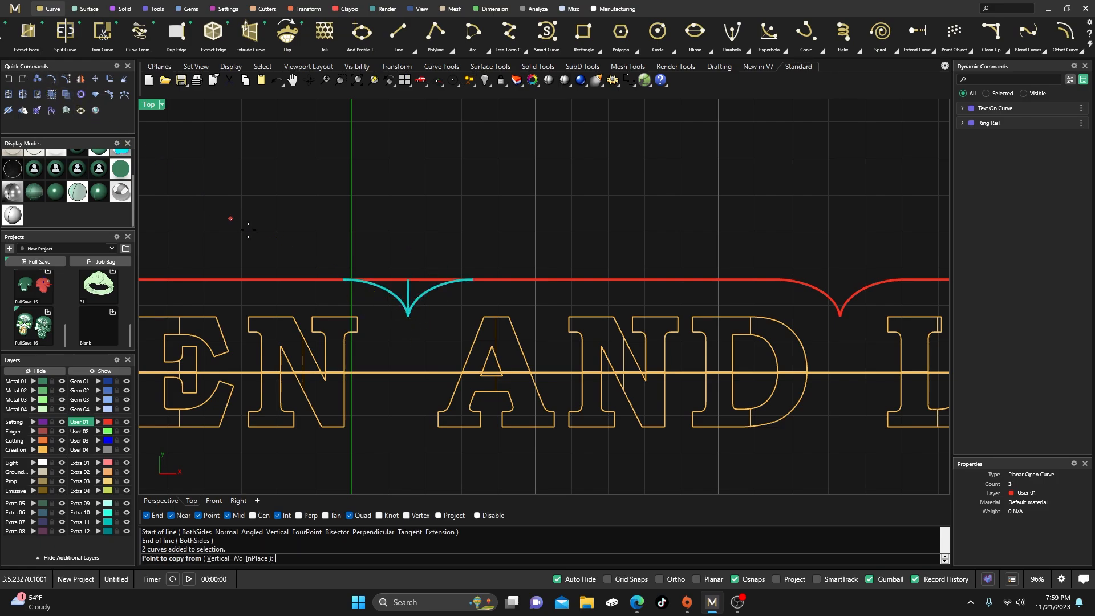
left_click(417, 283)
scroll(414, 294, "down", 5)
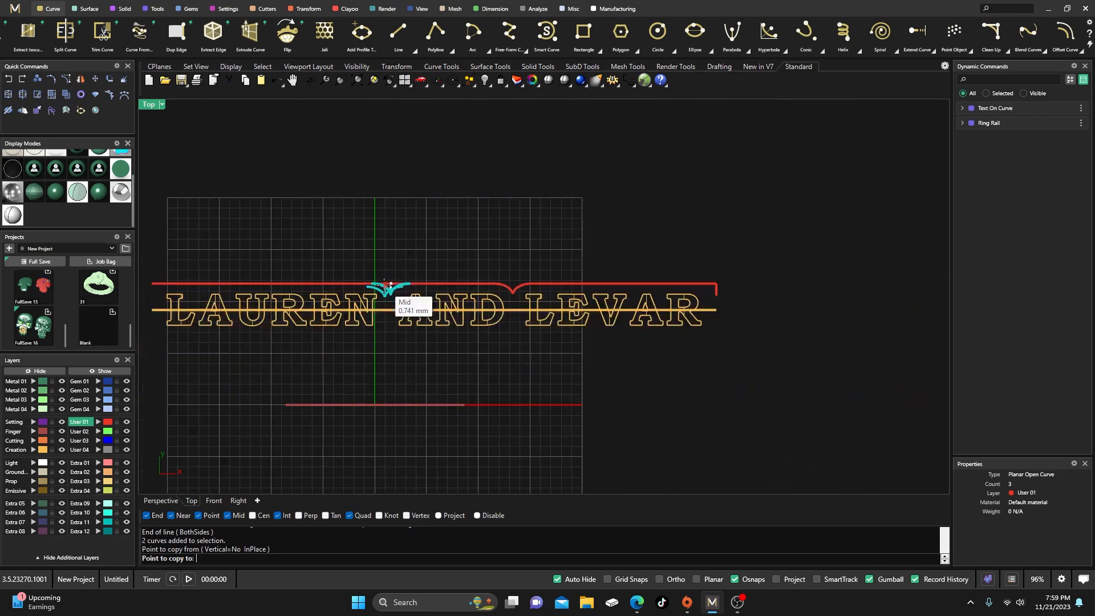
scroll(776, 338, "up", 8)
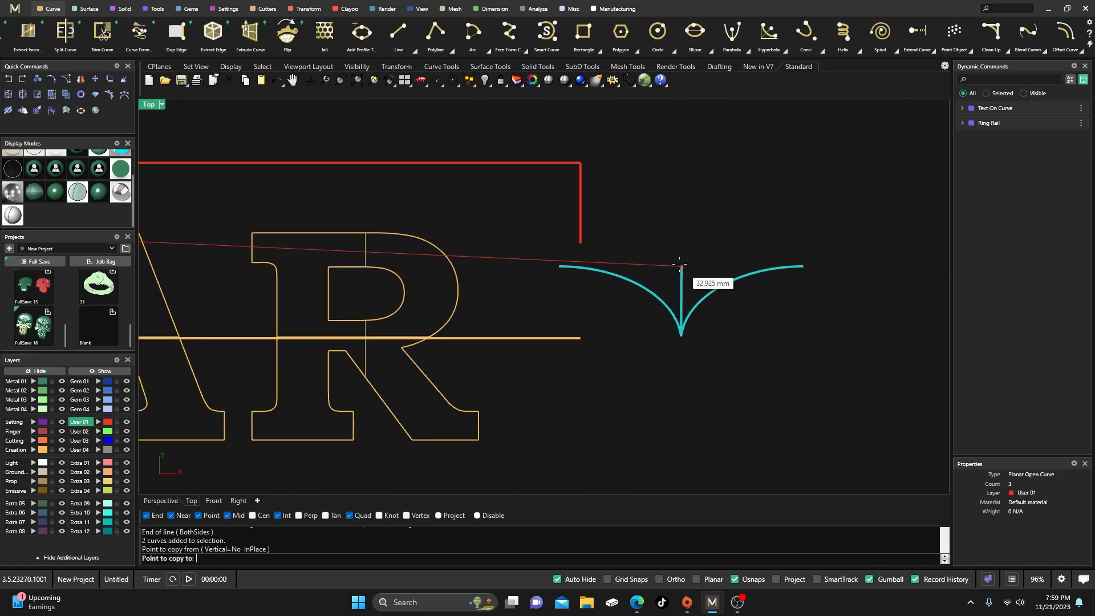
scroll(787, 286, "down", 6)
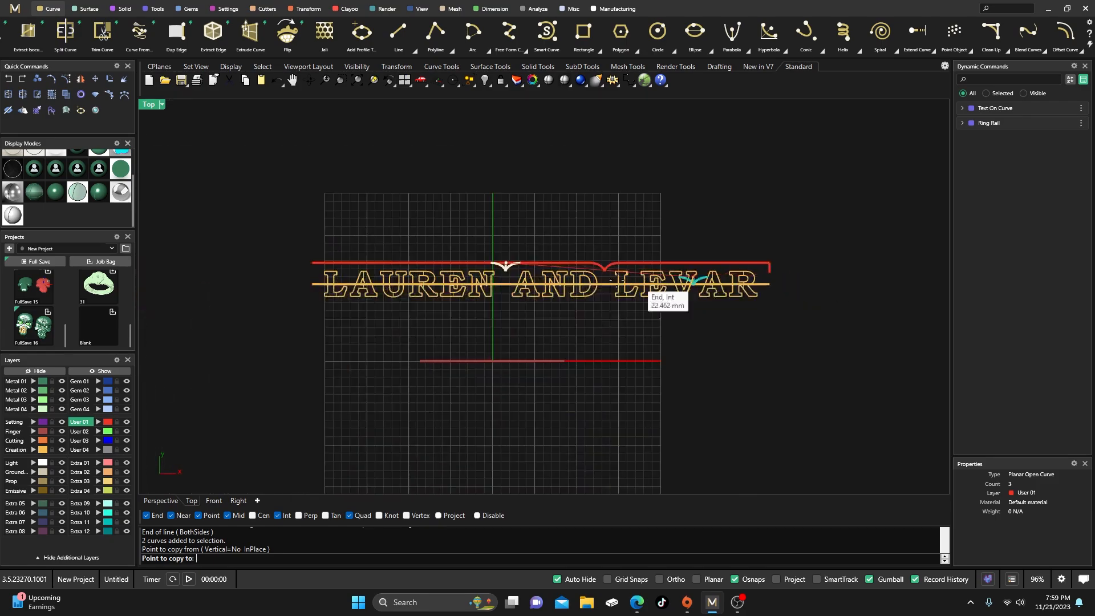
scroll(273, 266, "up", 4)
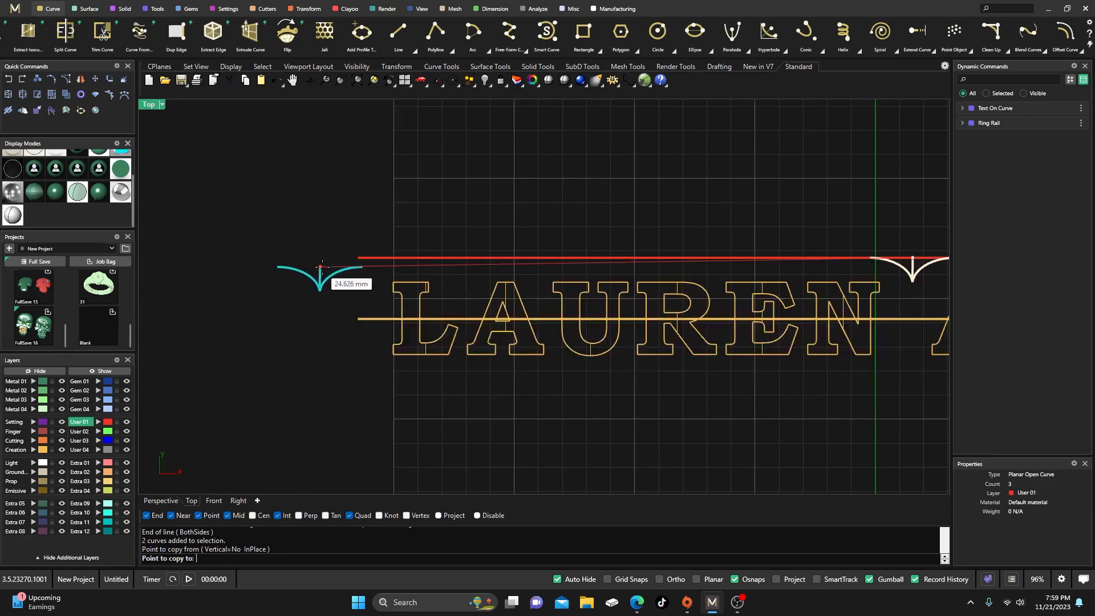
left_click(357, 260)
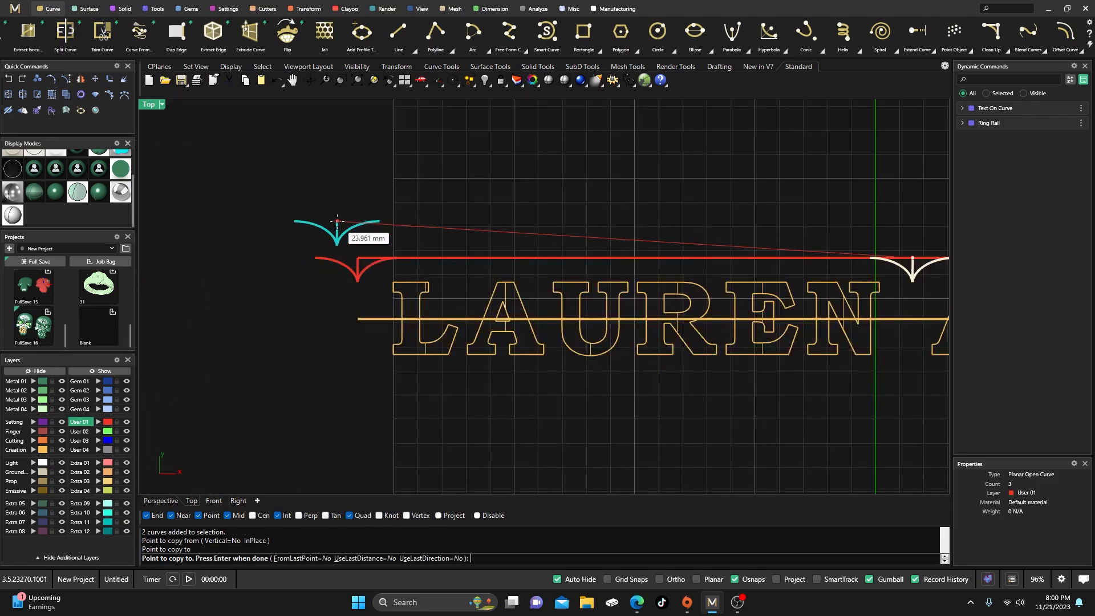
key("Return")
- Split the red line above the first word, using the copied V-shaped curve as the cutting object
scroll(369, 265, "up", 3)
left_click(367, 254)
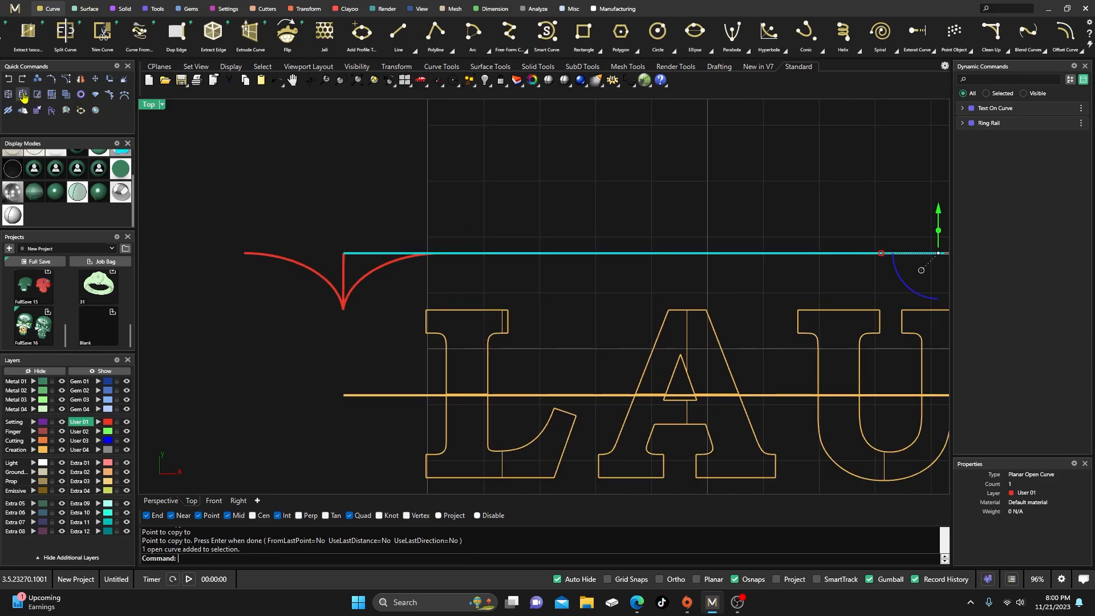
left_click(23, 95)
left_click(381, 272)
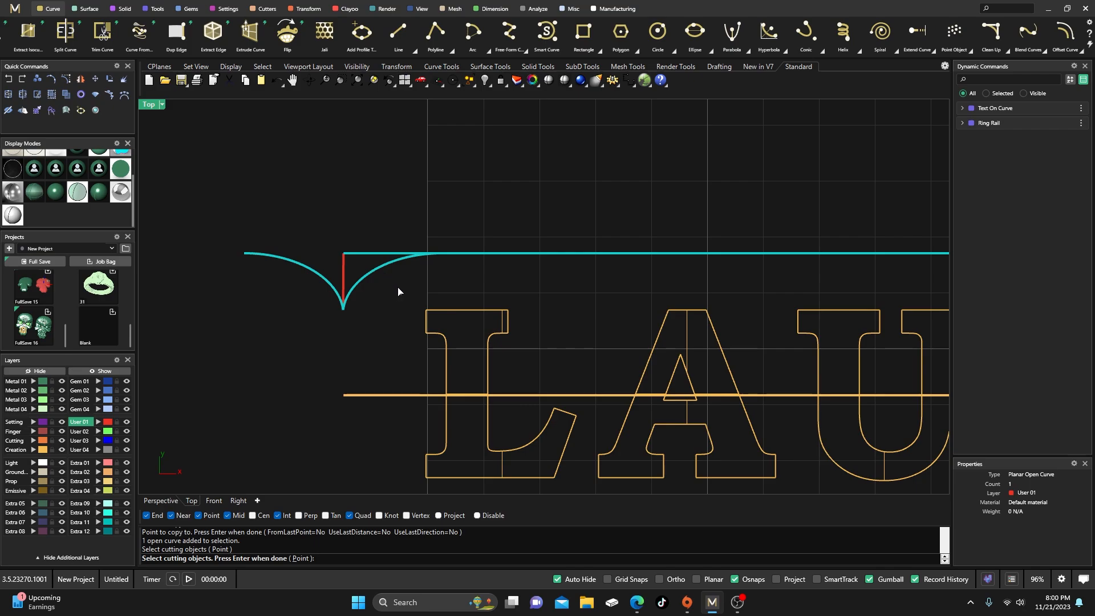
key("Return")
left_click(382, 234)
- Delete the short red line piece spanning the half of the V-shaped curve at the start of the first word
left_click(388, 254)
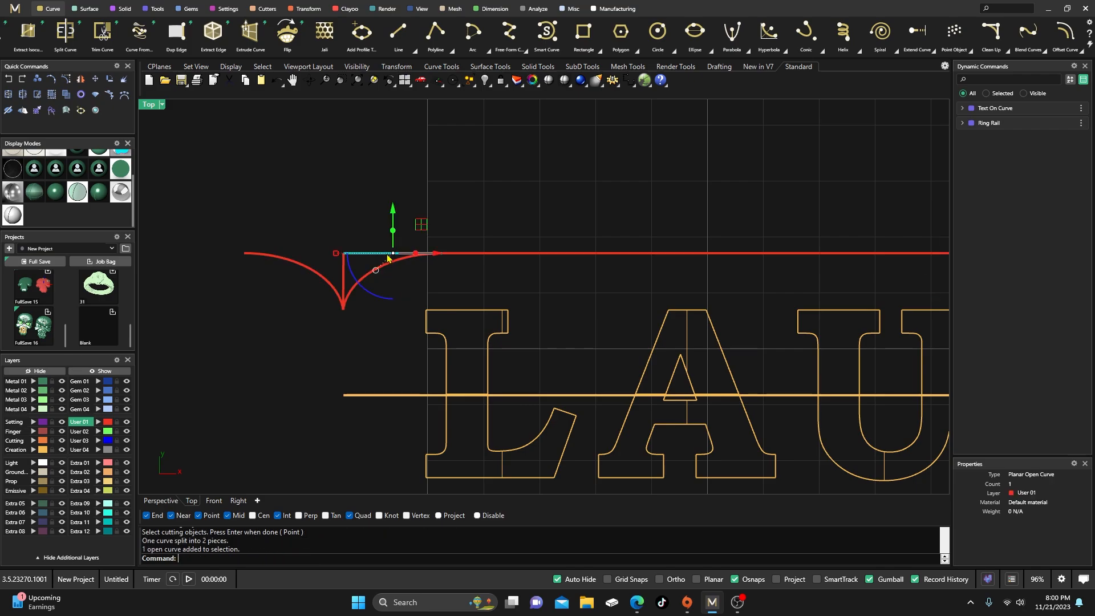
key("Delete")
scroll(380, 260, "down", 3)
scroll(380, 259, "down", 2)
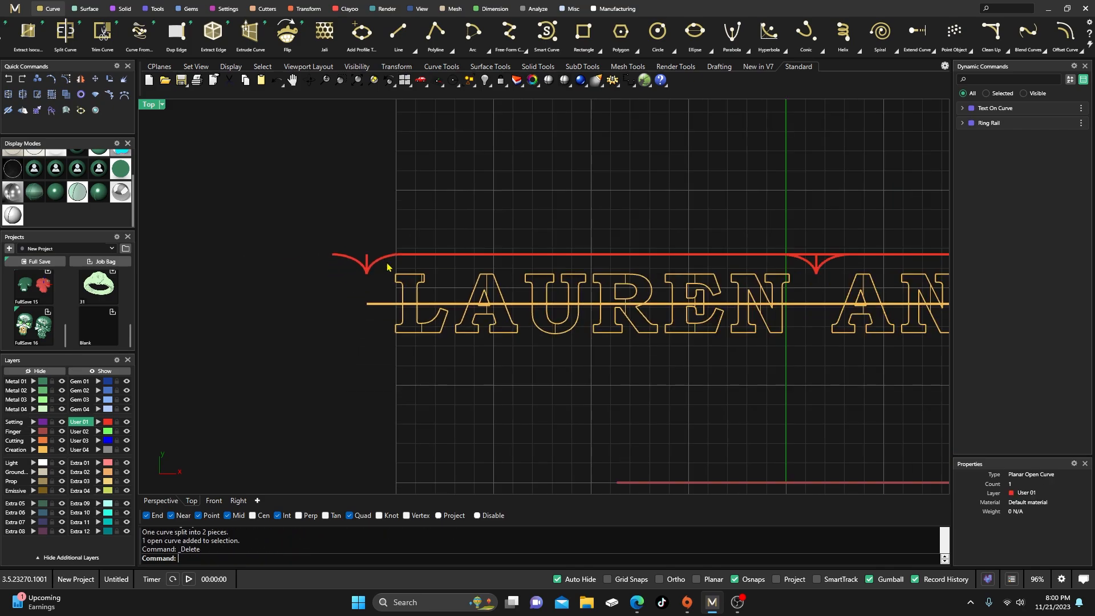
right_click_drag(465, 302, 277, 302)
right_click_drag(530, 318, 411, 303)
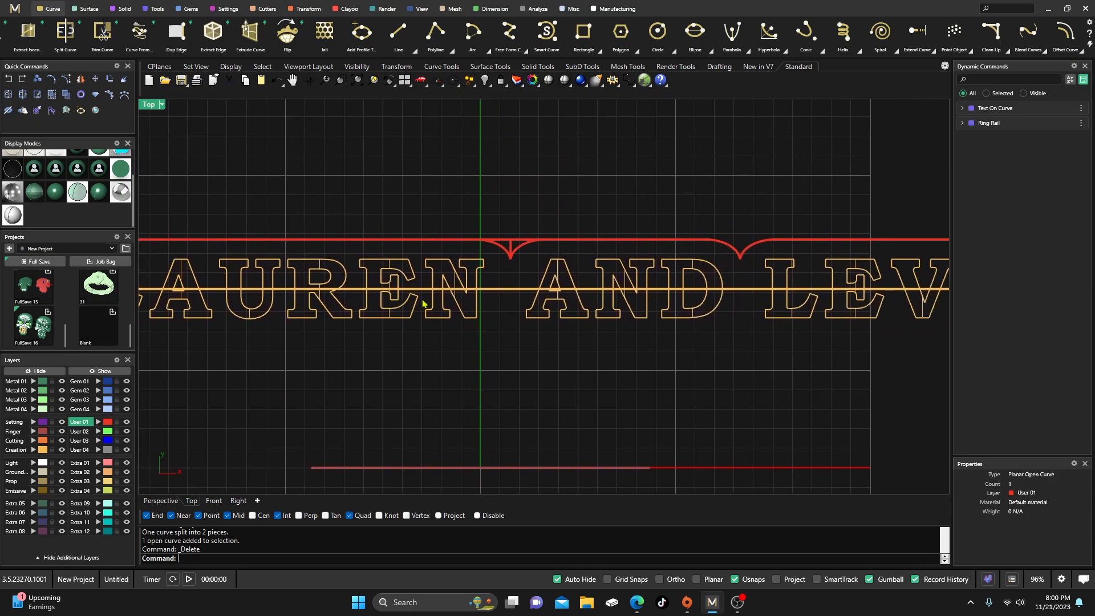
- Delete the short vertical red line at the end of the red line after the last word
right_click_drag(653, 311, 503, 295)
right_click_drag(683, 293, 551, 303)
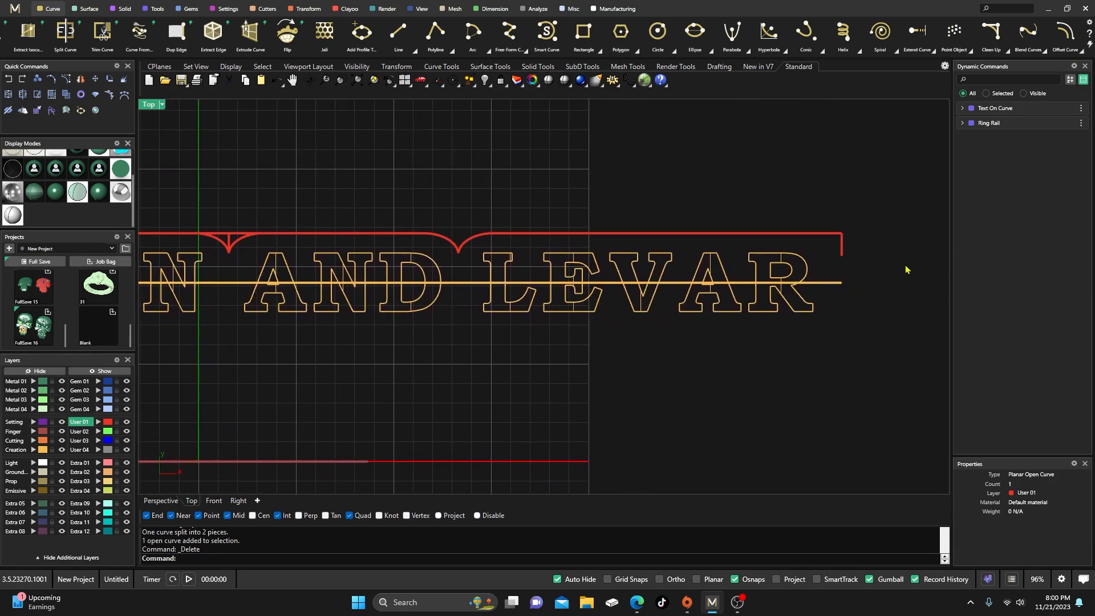
left_click(843, 249)
key("Delete")
- Copy the V-shaped curve and its vertical centre line to the red line's end after the last word, using the centre line's upper end
left_click(220, 246)
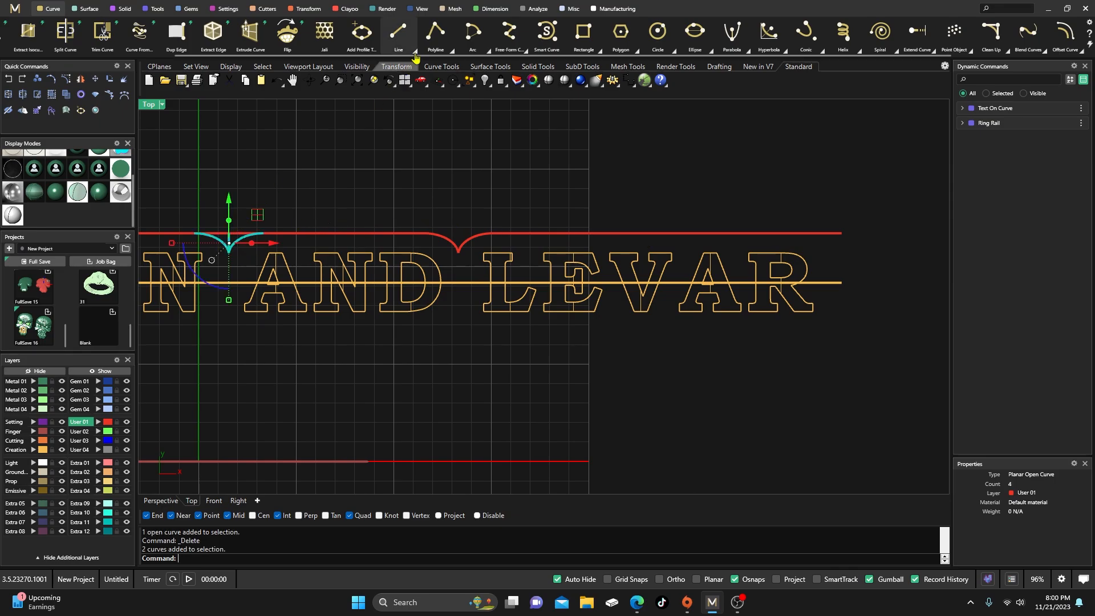
left_click(37, 78)
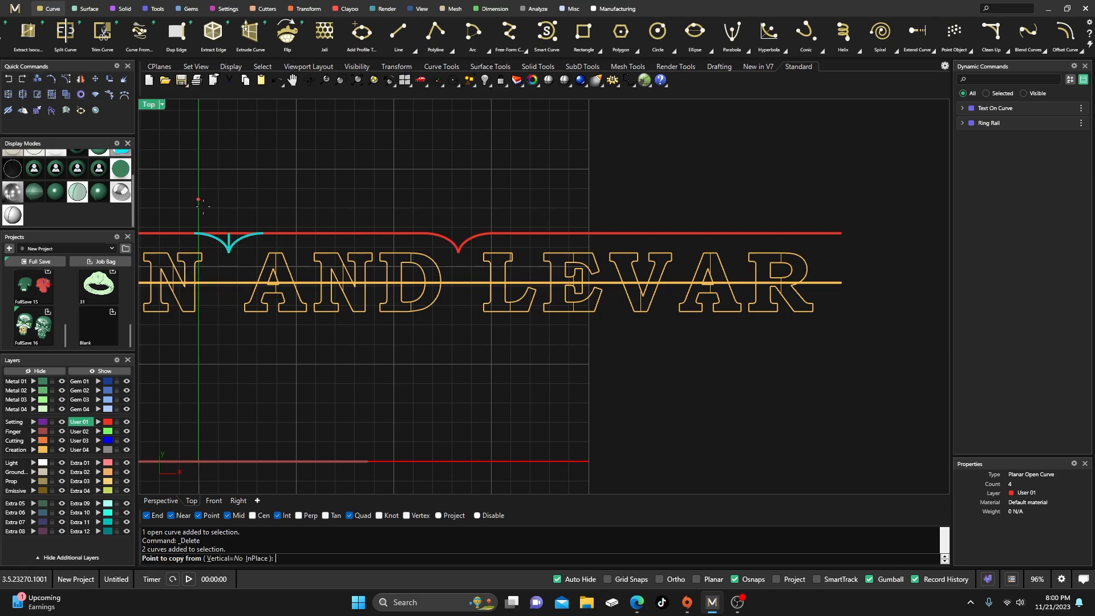
left_click(228, 233)
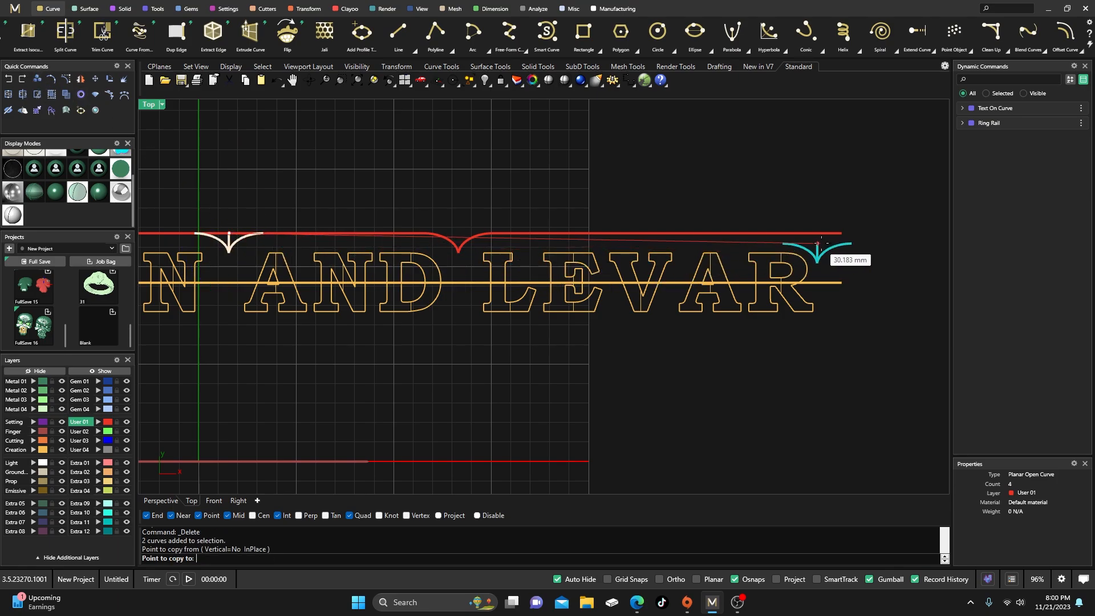
left_click(842, 234)
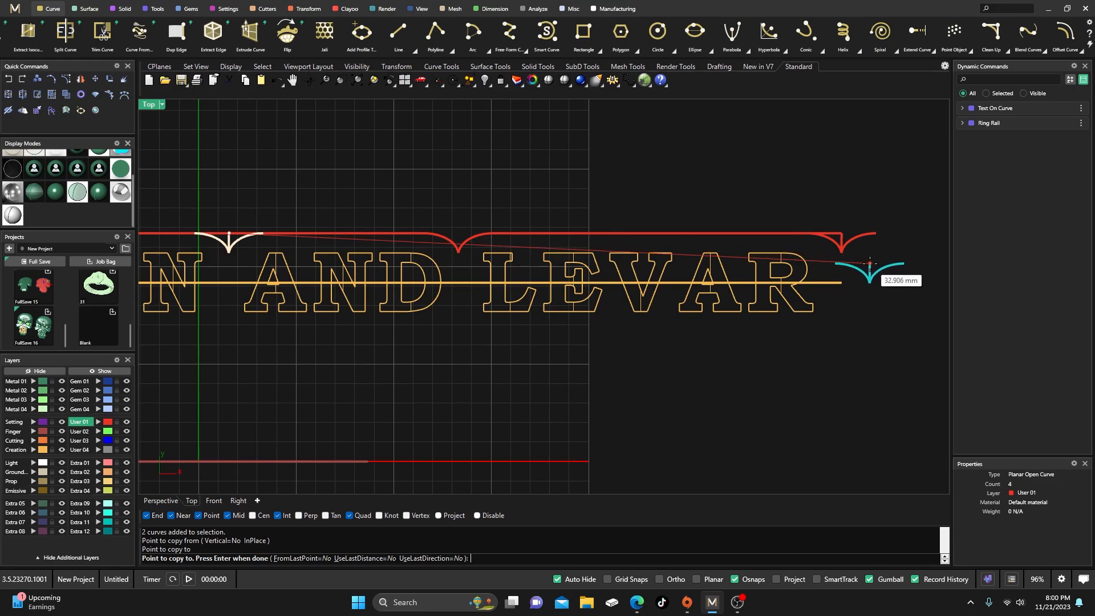
key("Return")
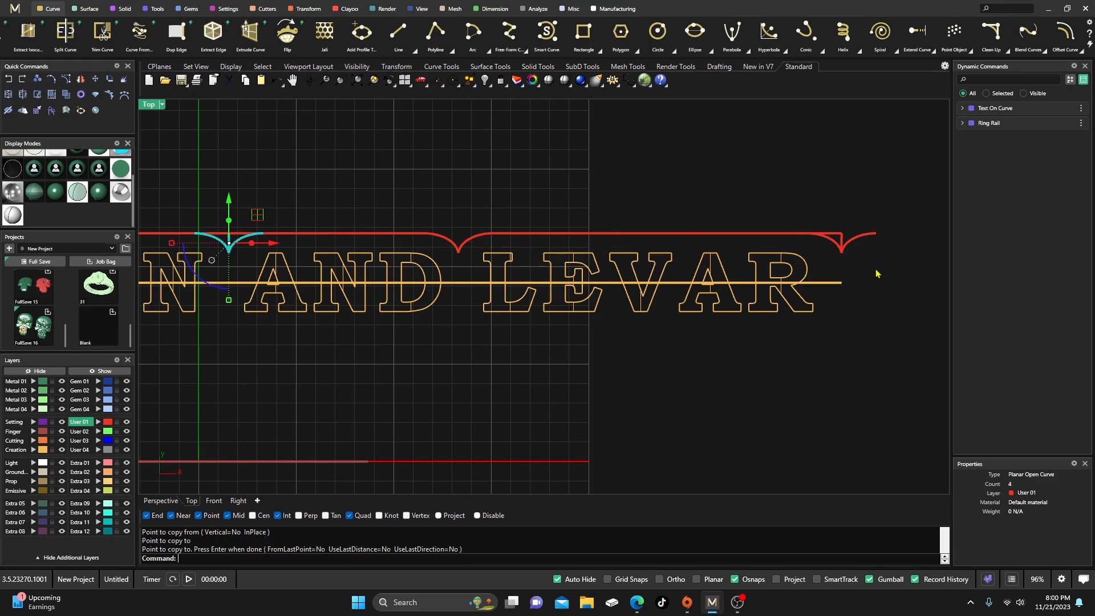
key("Escape")
- Split the red line with the V-shaped curve copied after the last word and delete the short piece spanning that curve's inner half
scroll(850, 248, "up", 5)
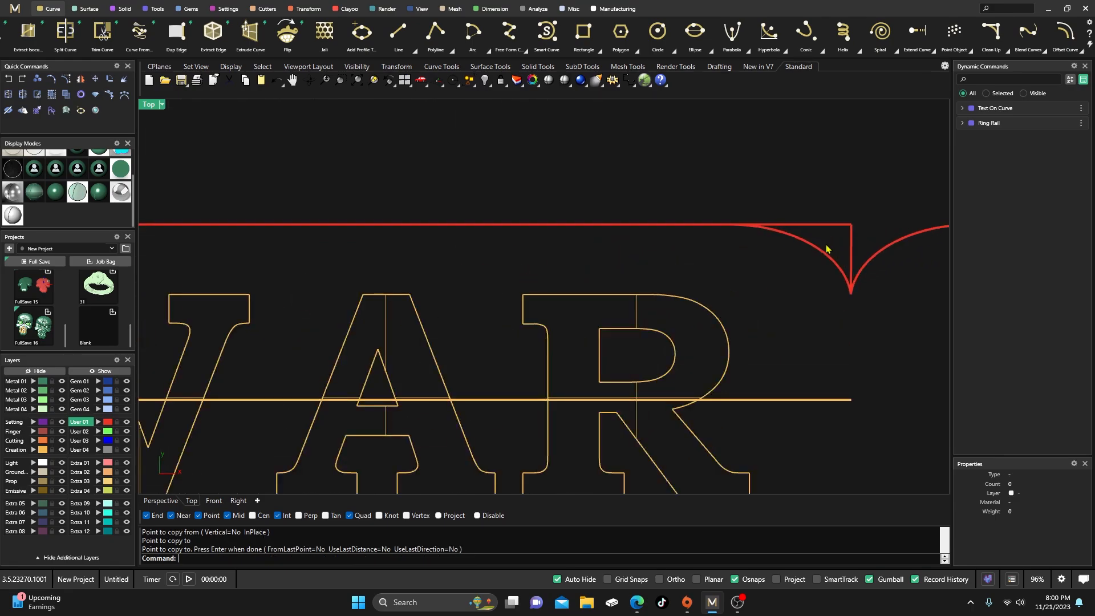
left_click(823, 225)
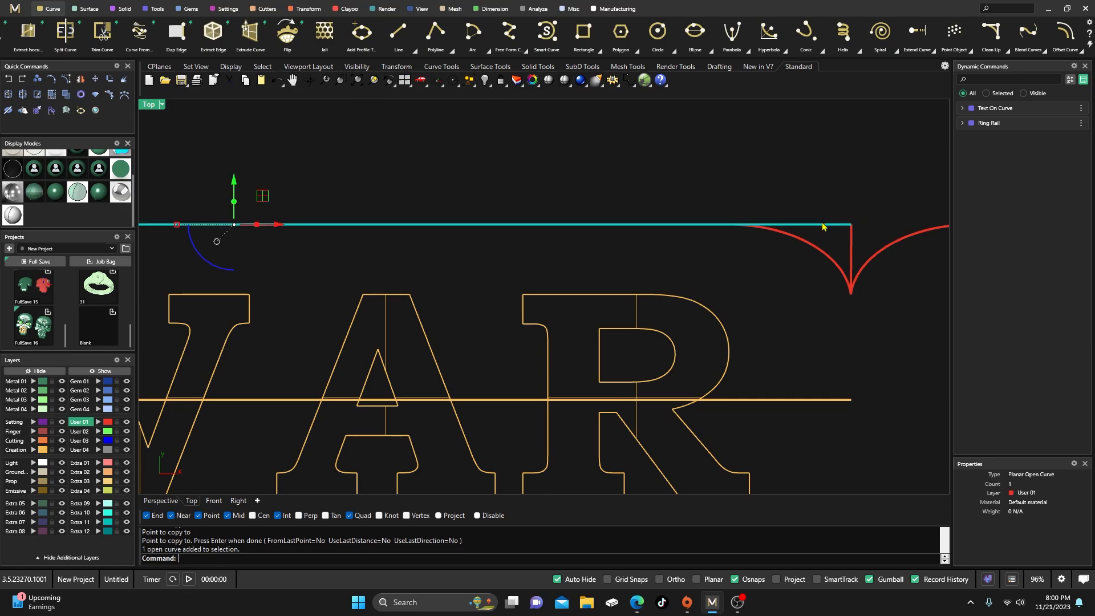
left_click(23, 94)
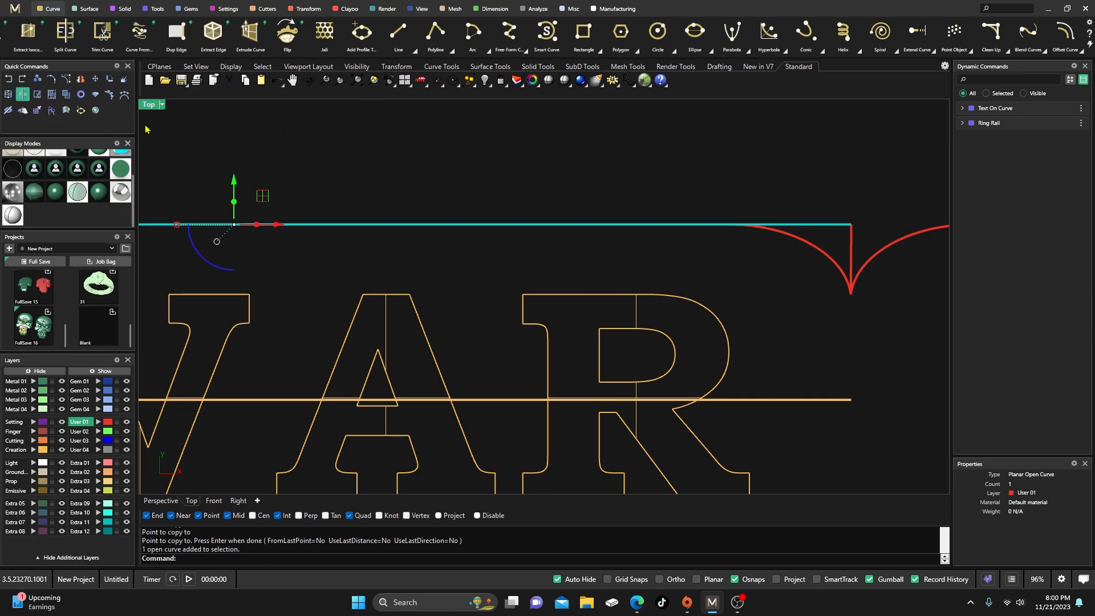
left_click(825, 257)
key("Return")
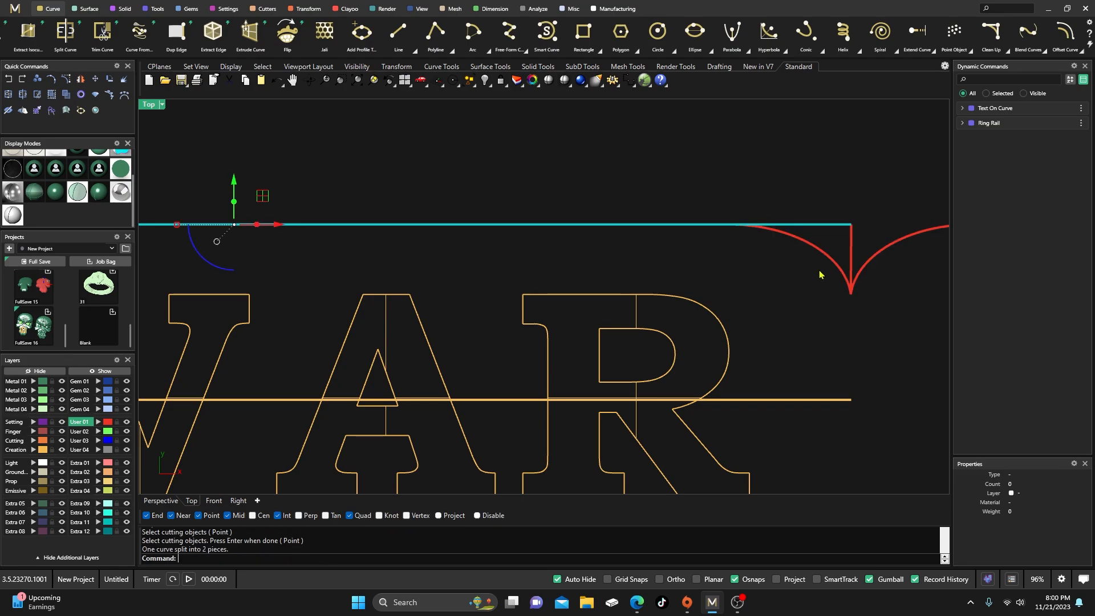
left_click(828, 225)
key("Delete")
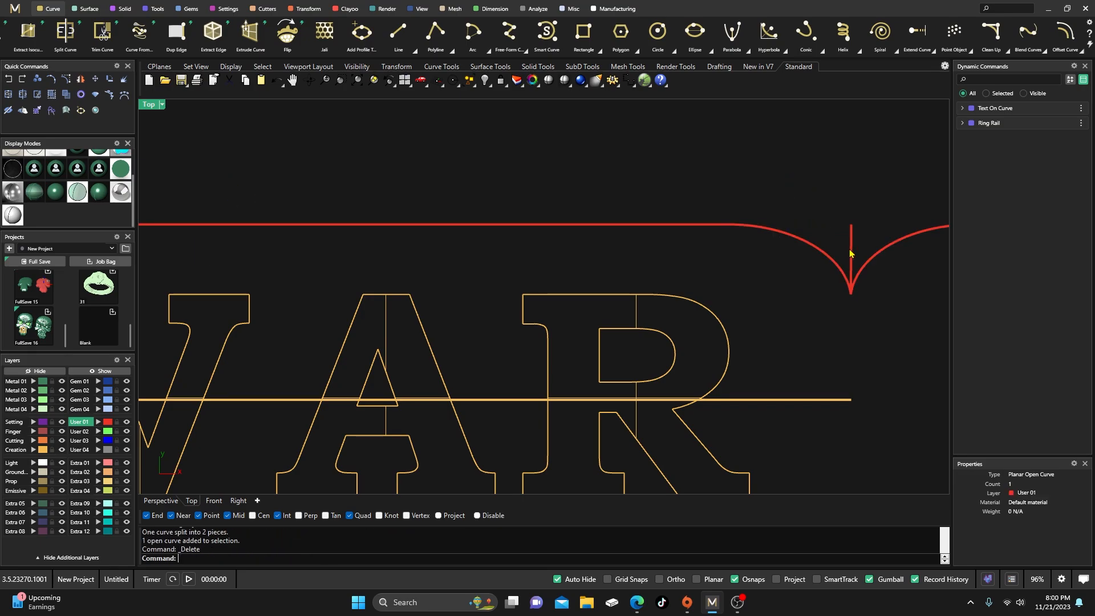
- Split the V-shaped curve after the last word at its vertical centre line, then delete its outer half and the centre line
left_click(884, 257)
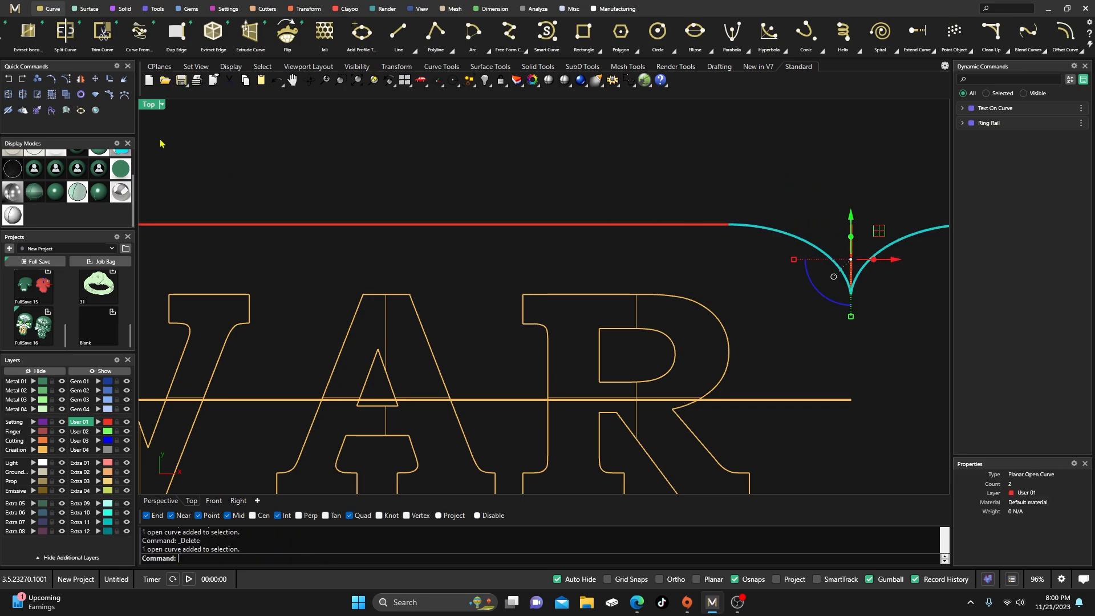
left_click(37, 95)
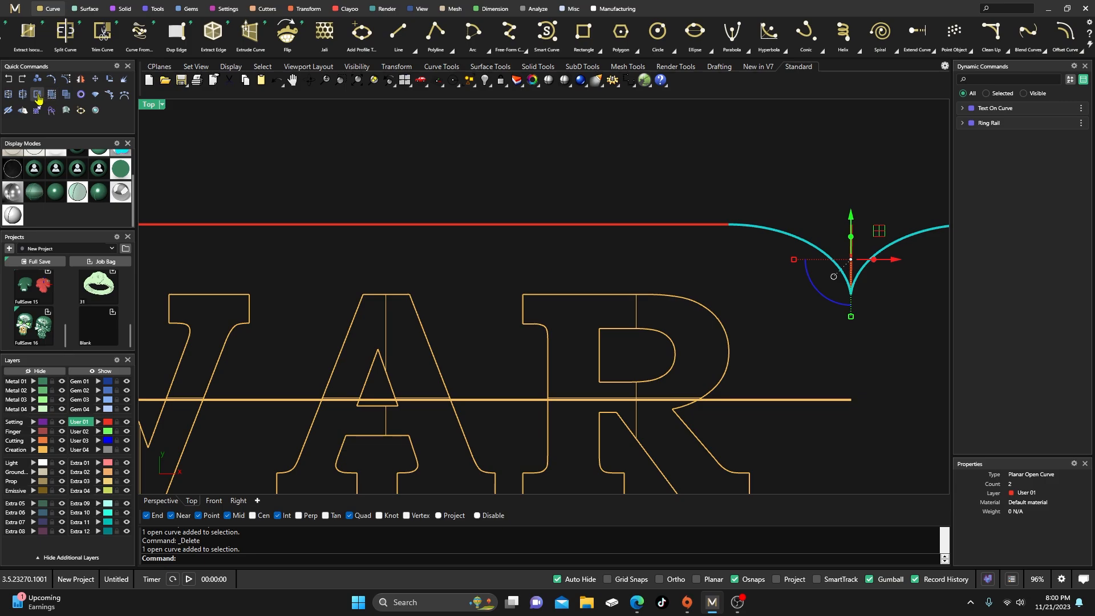
left_click(850, 253)
key("Return")
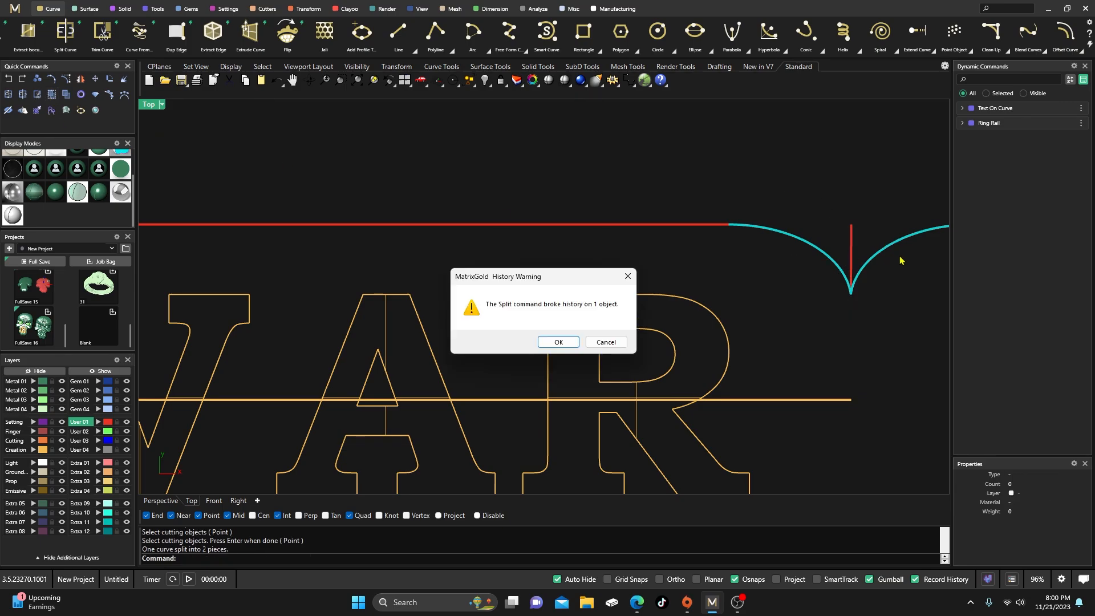
left_click(591, 340)
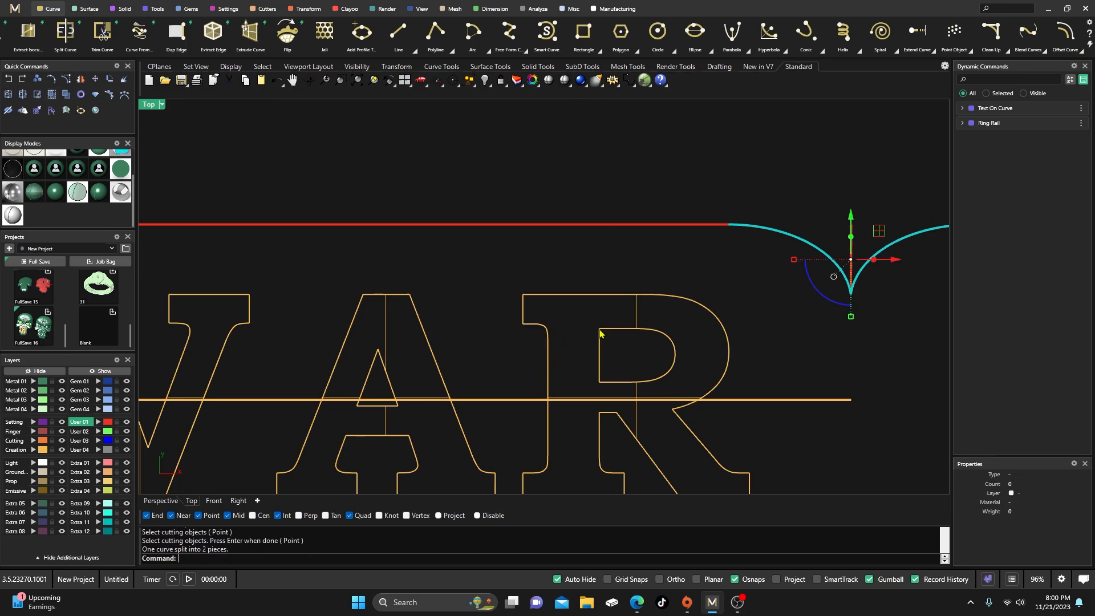
left_click(849, 237)
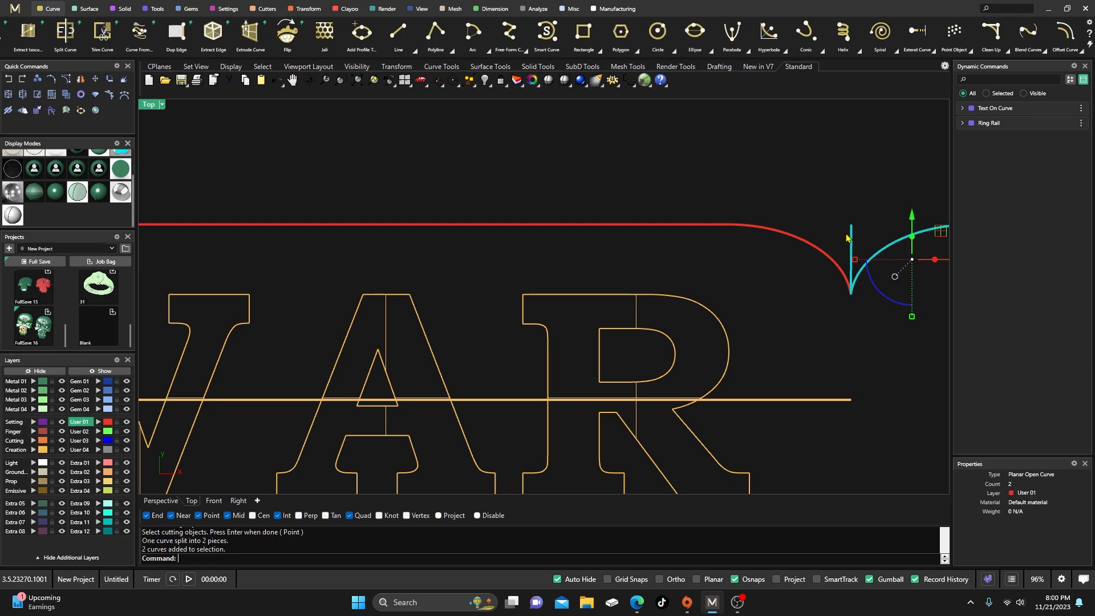
key("Delete")
- Split the V-shaped curve before the first word, using its vertical centre line as the cutting object
scroll(842, 235, "down", 5)
scroll(843, 235, "down", 4)
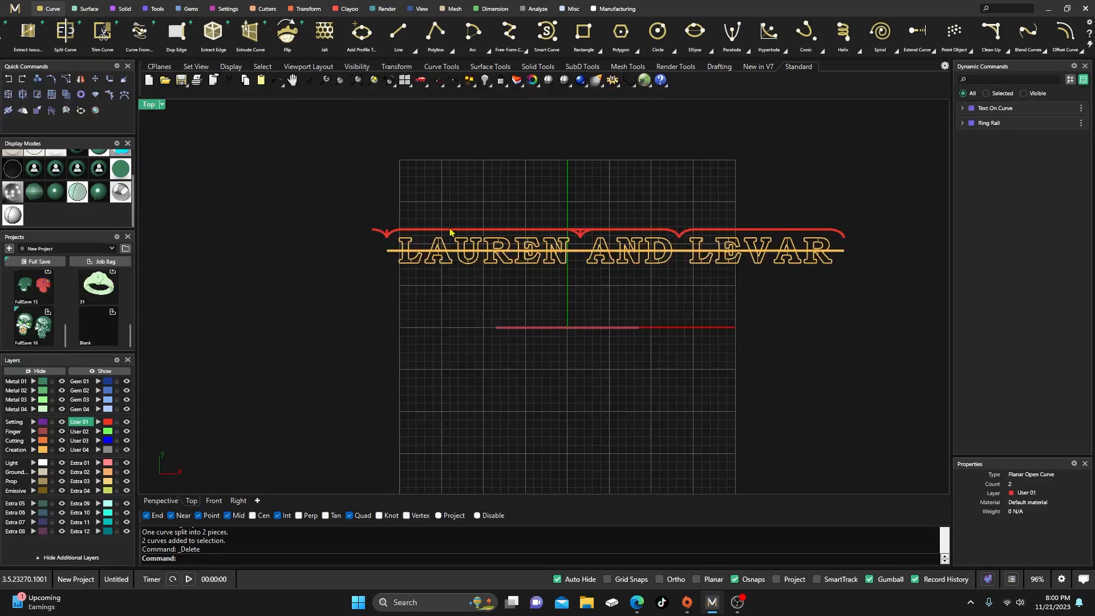
scroll(385, 224, "up", 6)
scroll(401, 221, "up", 2)
left_click(436, 258)
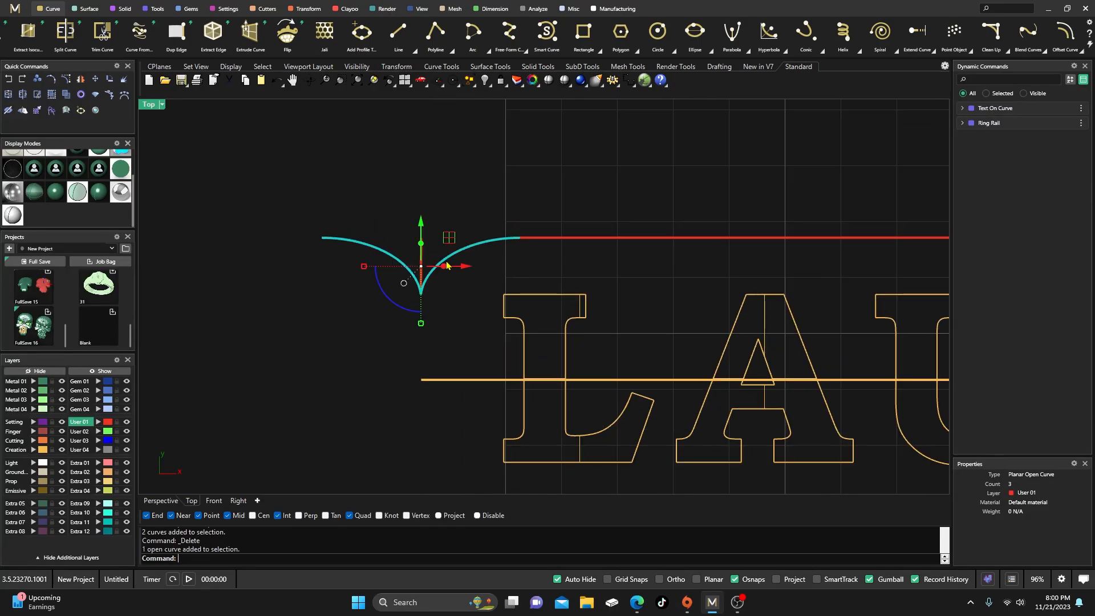
left_click(36, 96)
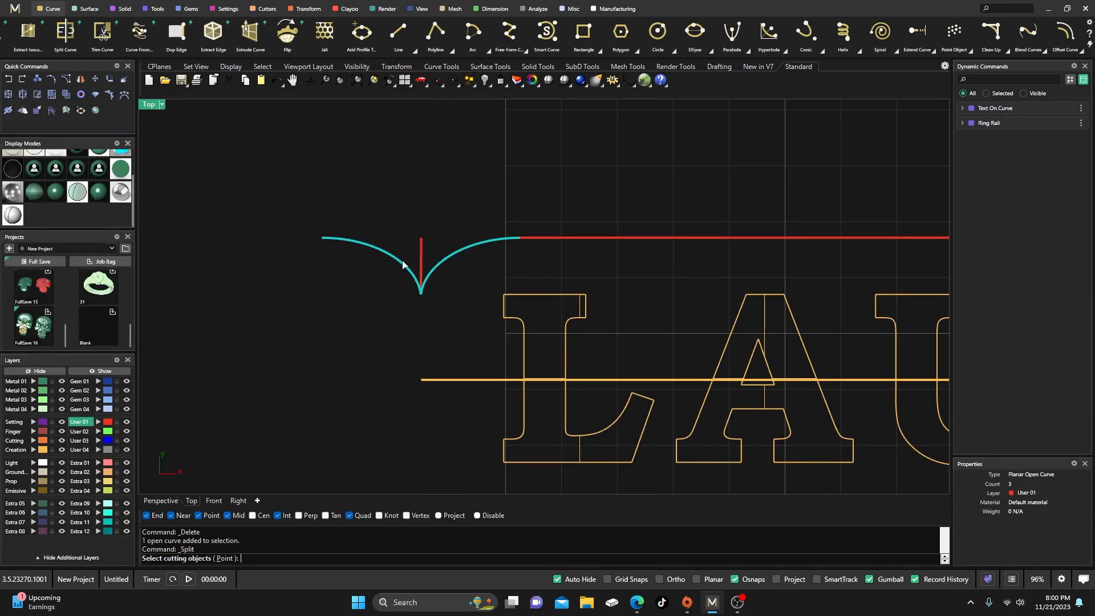
- Split the curve at the start of the lettering with the vertical line, and delete the outer half and that line
key("Return")
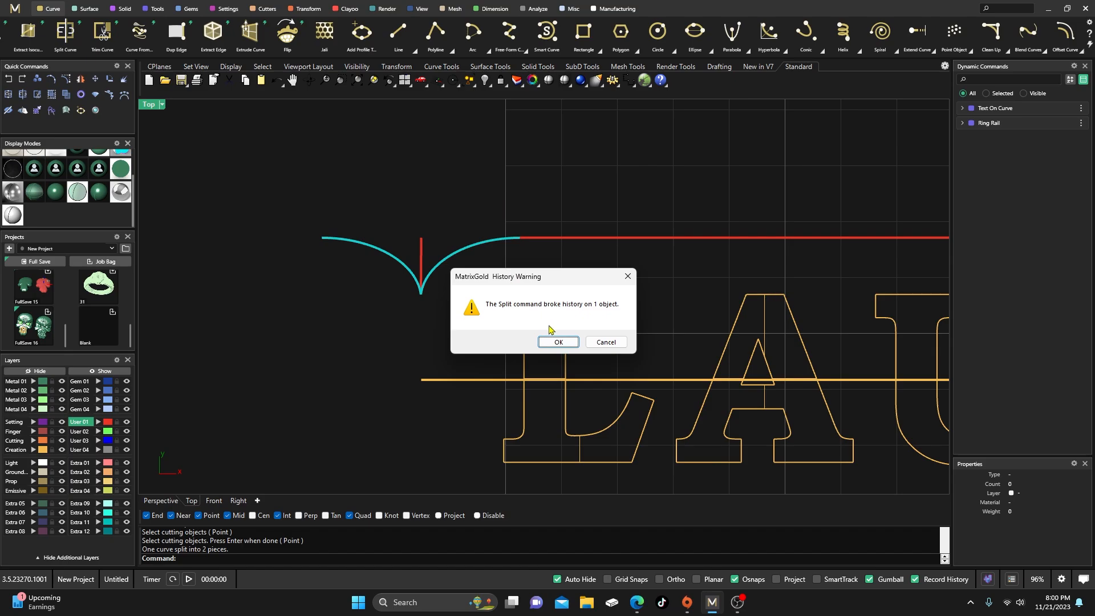
left_click(556, 341)
left_click(439, 224)
left_click_drag(432, 243, 363, 268)
key("Delete")
- Delete the leftover horizontal segment and short vertical line at the cusp between the first two words
scroll(349, 247, "down", 5)
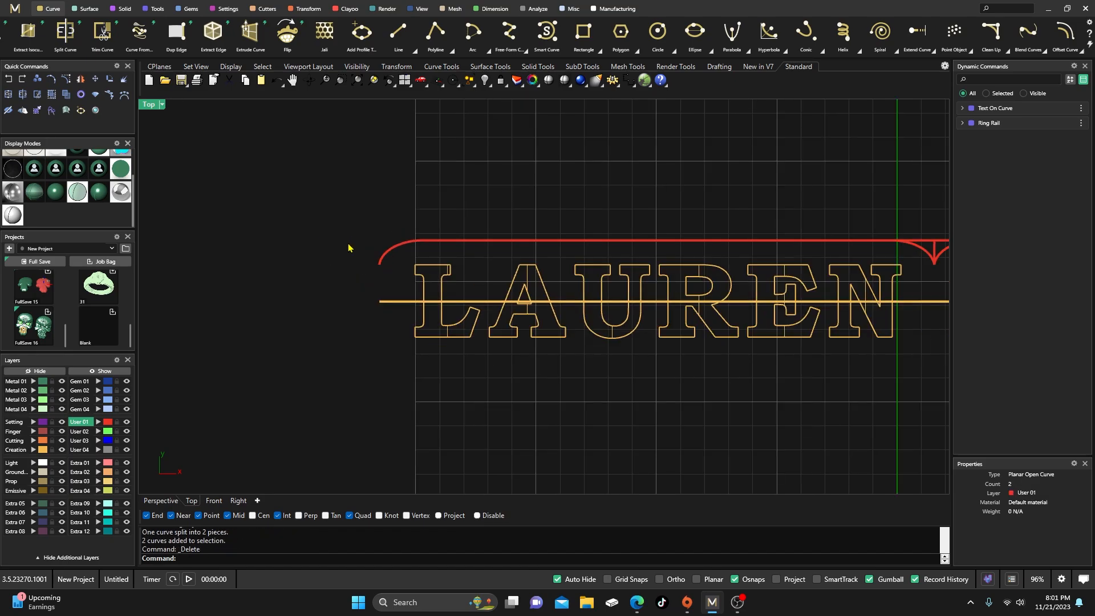
scroll(349, 248, "down", 2)
scroll(535, 254, "up", 6)
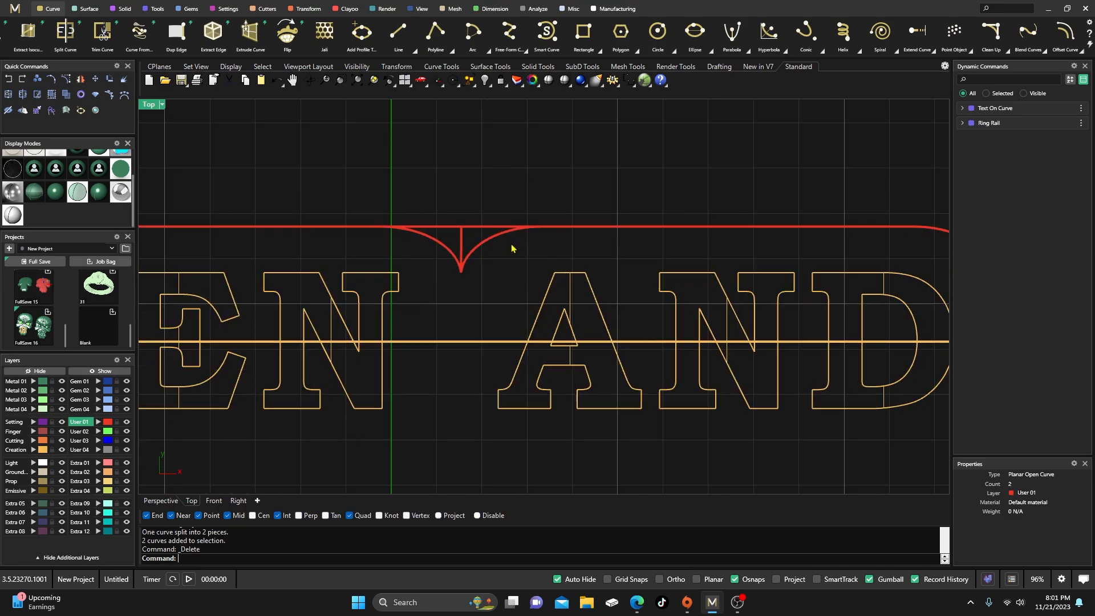
left_click_drag(483, 210, 456, 235)
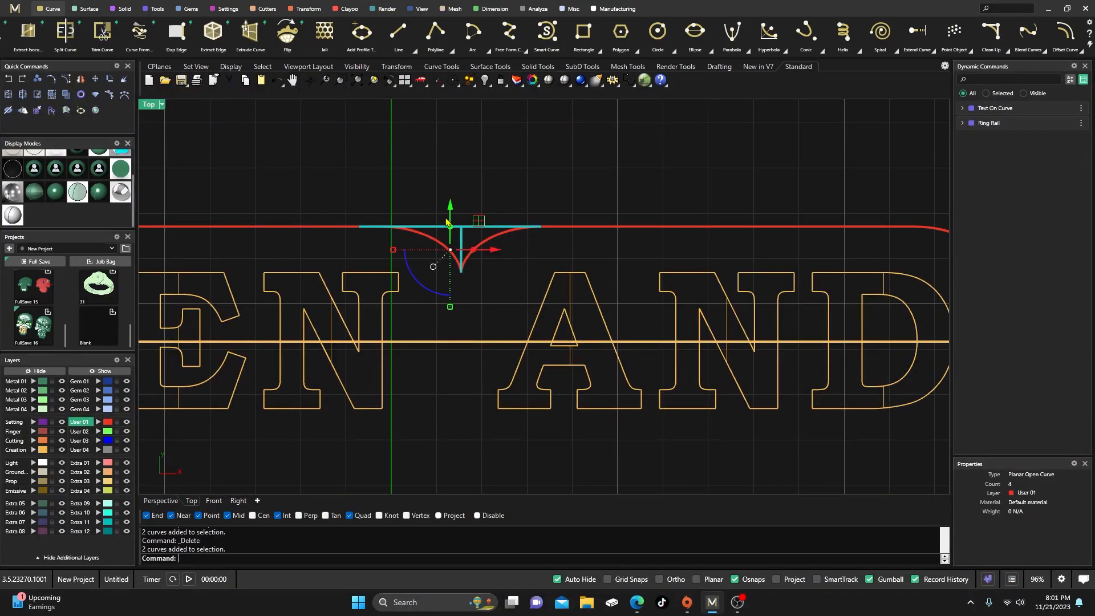
key("Delete")
- Join the seven arched and straight curve pieces above the lettering into one open curve
scroll(447, 223, "down", 5)
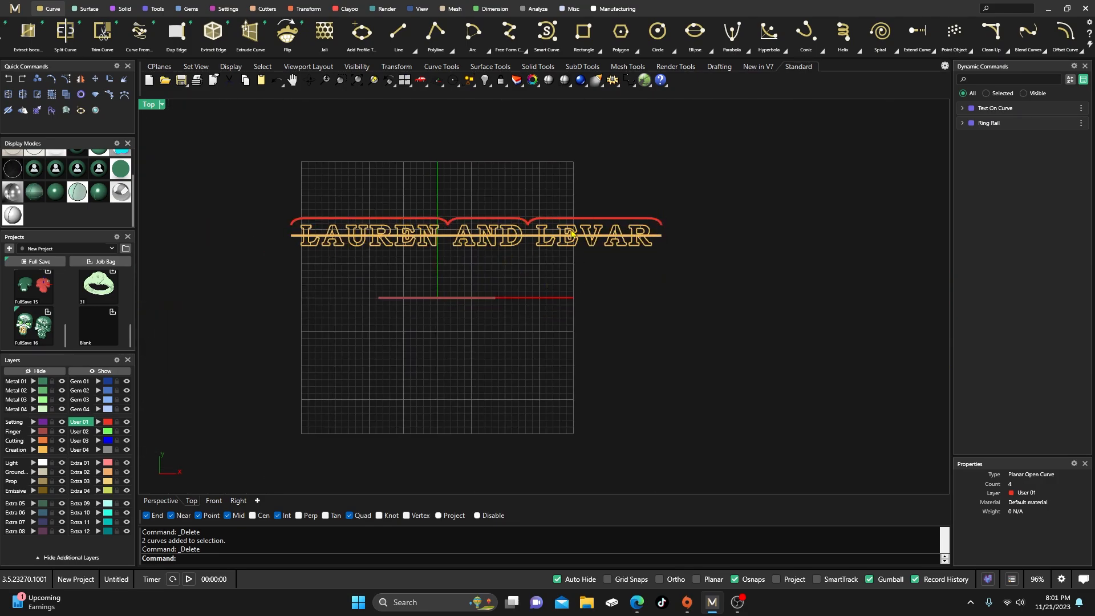
left_click_drag(272, 205, 689, 239)
left_click(8, 95)
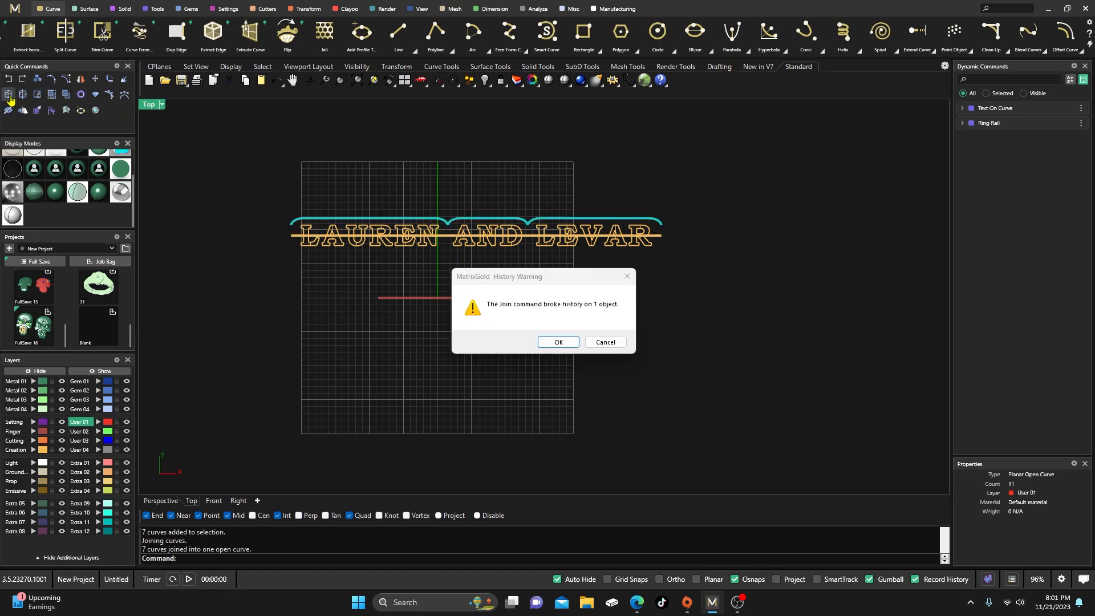
left_click(548, 345)
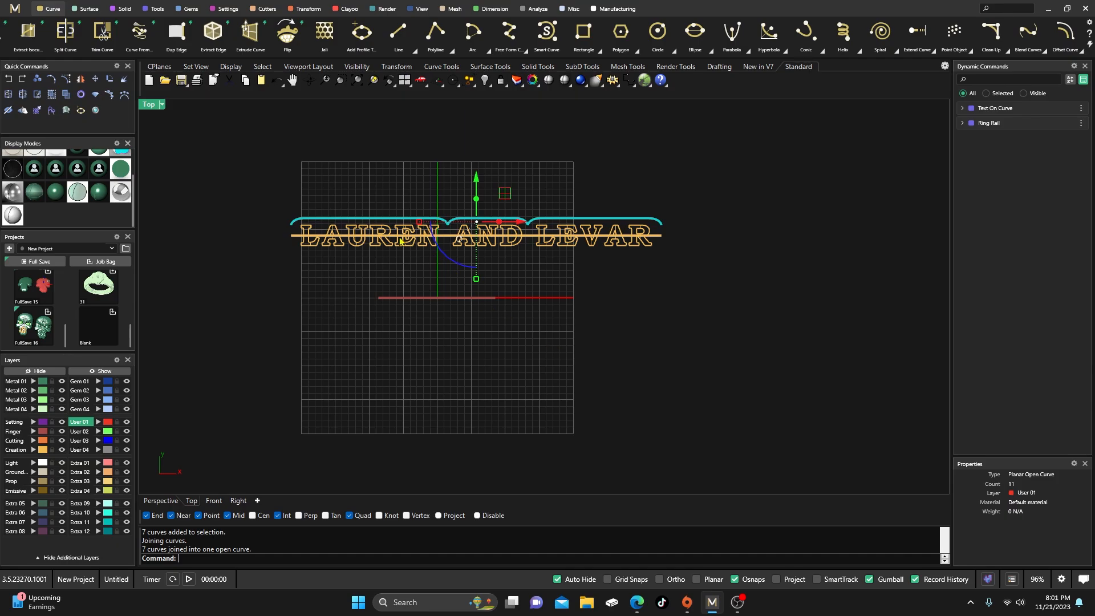
left_click(362, 200)
scroll(371, 226, "up", 3)
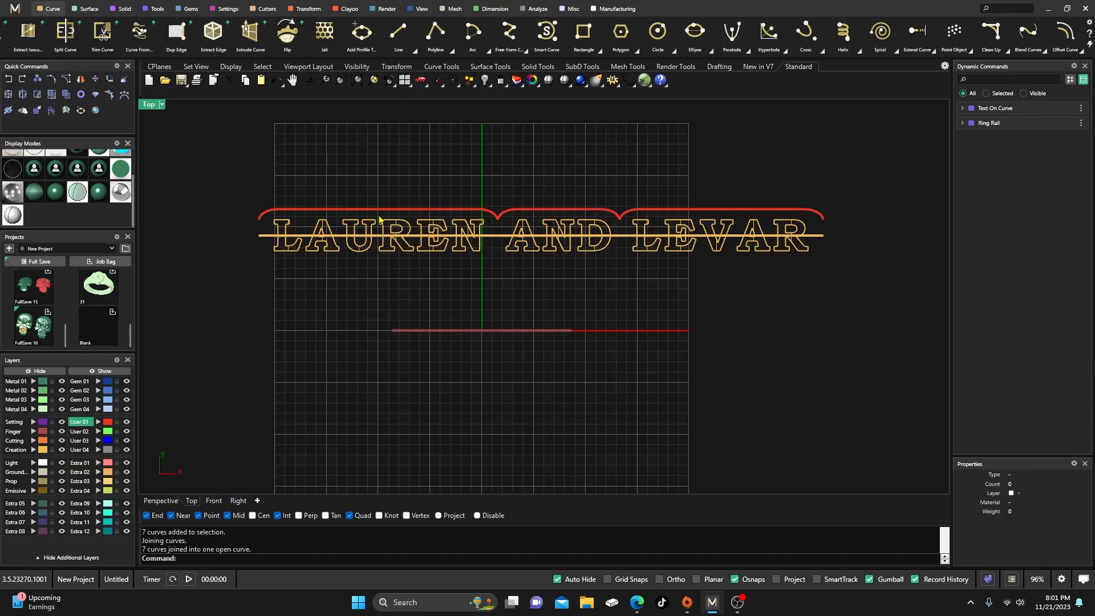
- Project the joined border curve onto the Top view's construction plane, deleting the input curve
double_click(150, 105)
right_click_drag(615, 245, 701, 228)
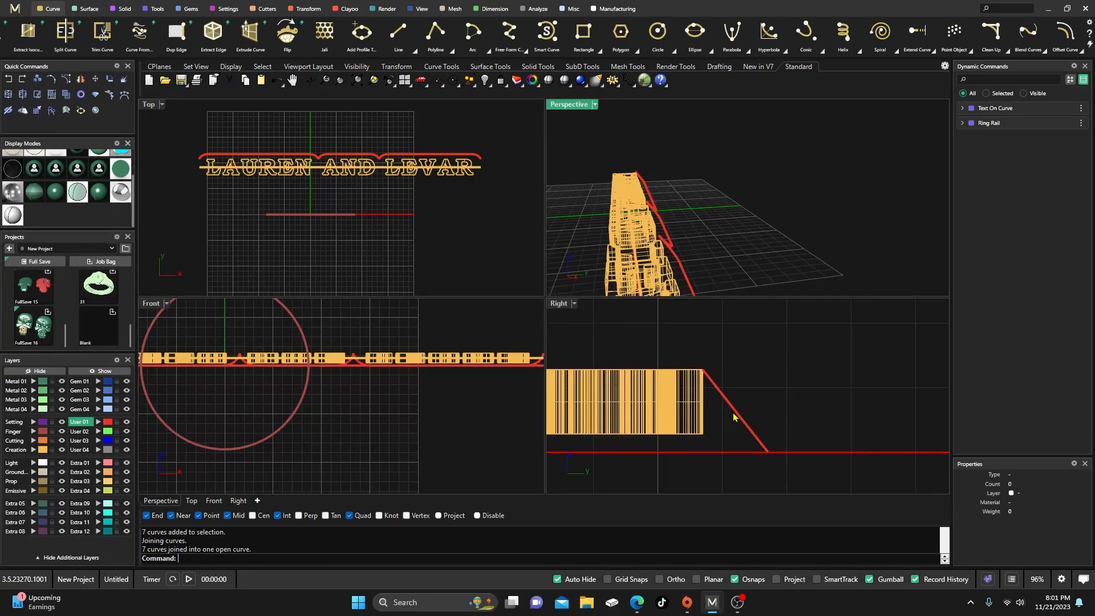
left_click(734, 415)
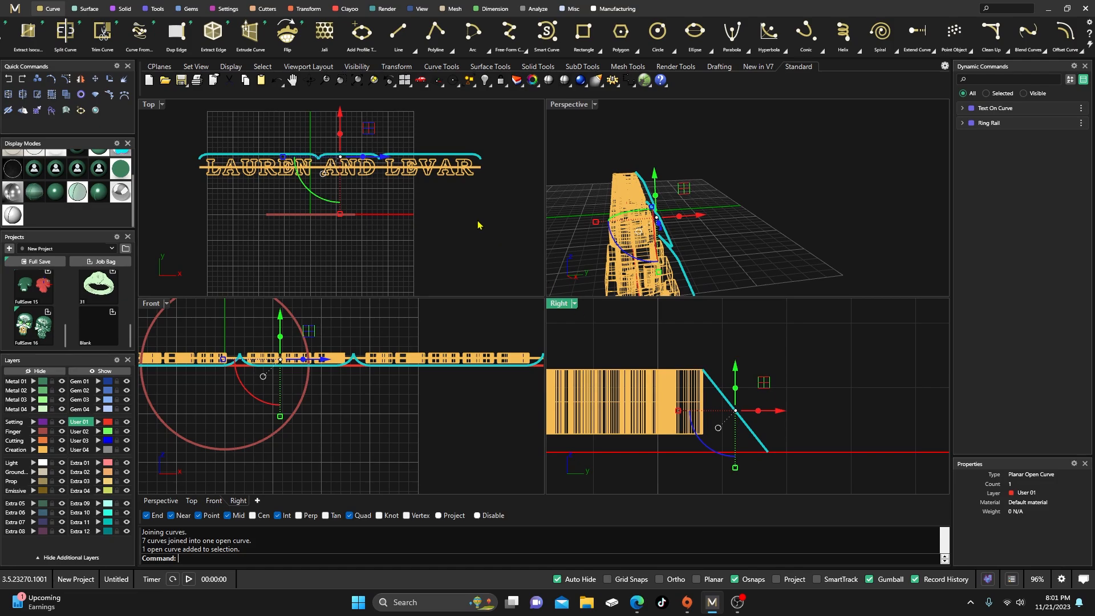
left_click(308, 9)
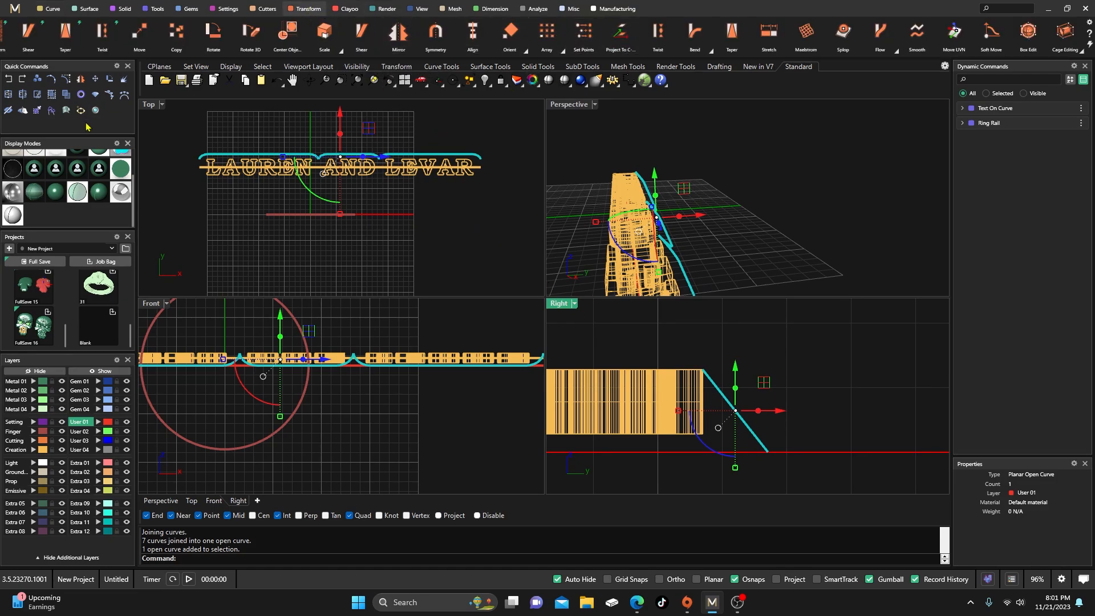
left_click(147, 108)
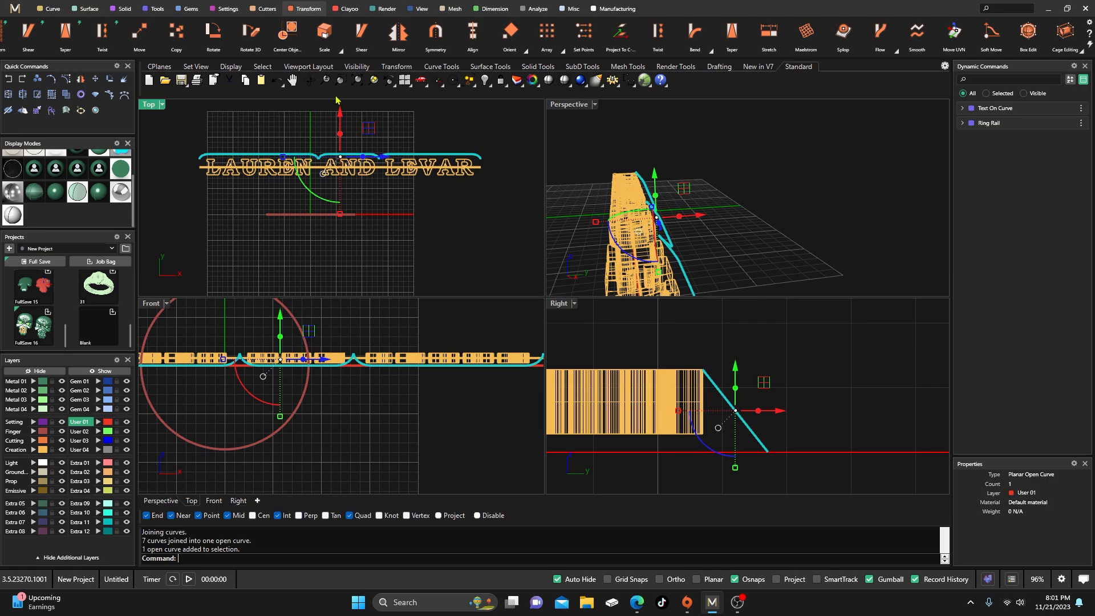
left_click(620, 32)
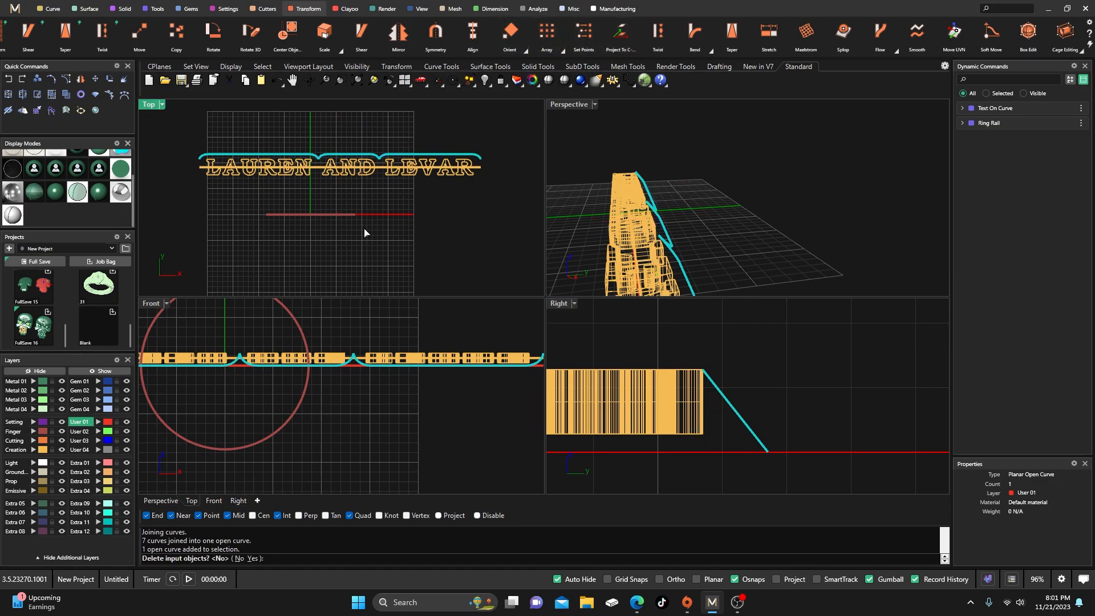
left_click(253, 559)
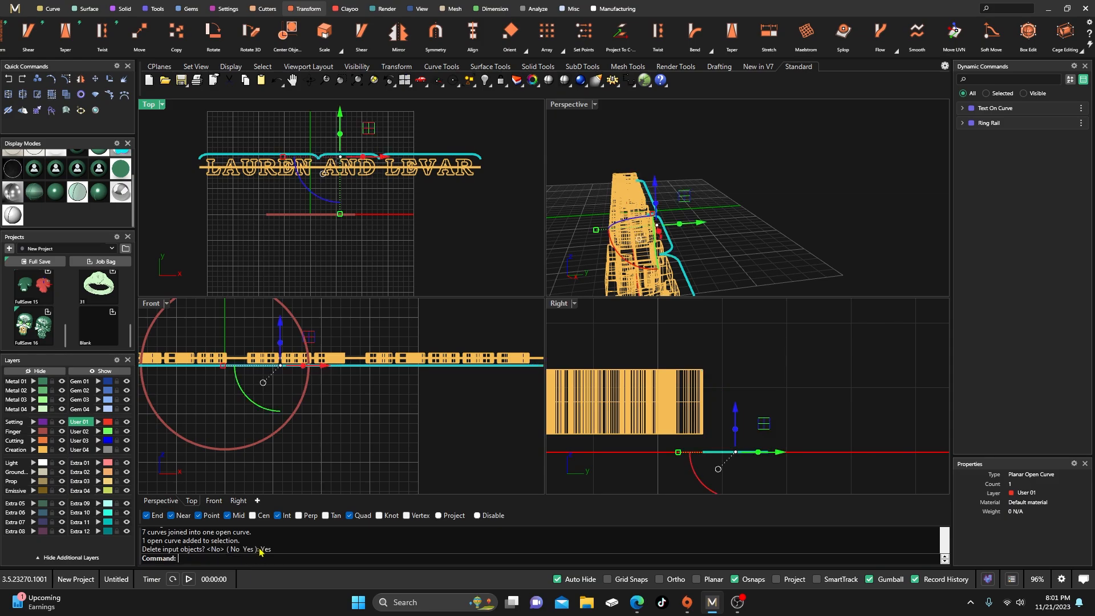
left_click(477, 278)
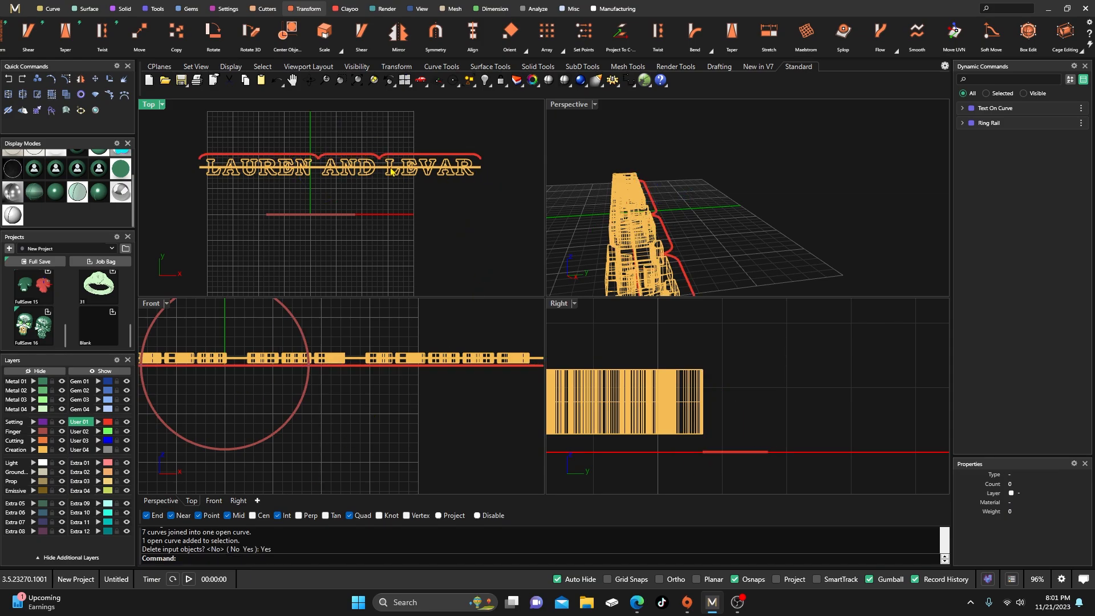
- Duplicate the straight line running beneath the lettering about 4.38 mm in the Top view, placing it beyond the scalloped border curve
scroll(392, 171, "up", 3)
scroll(377, 160, "down", 5)
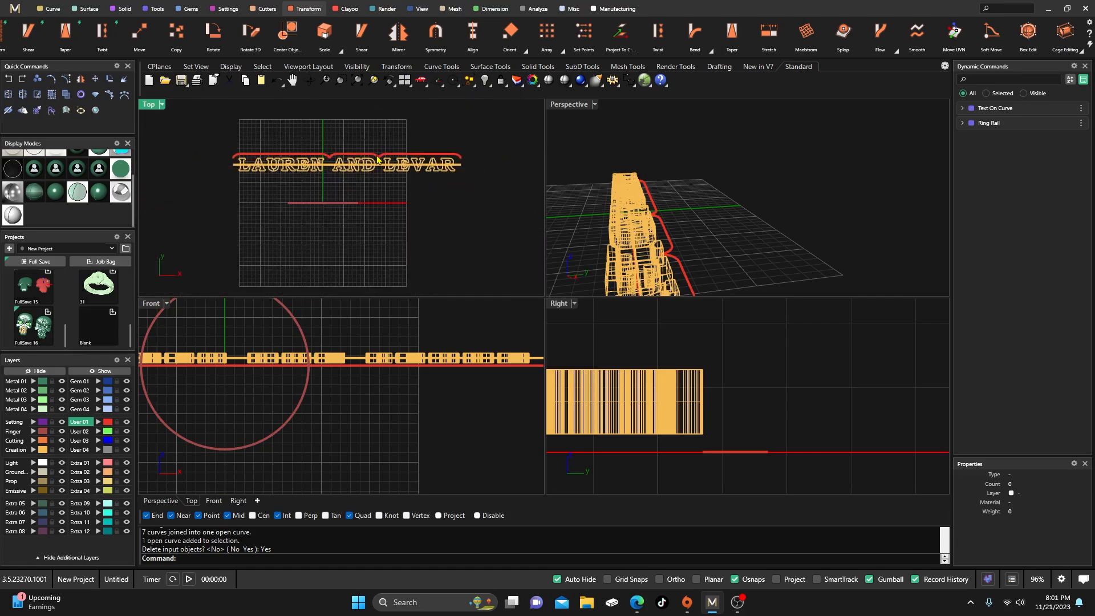
right_click_drag(666, 216, 705, 243)
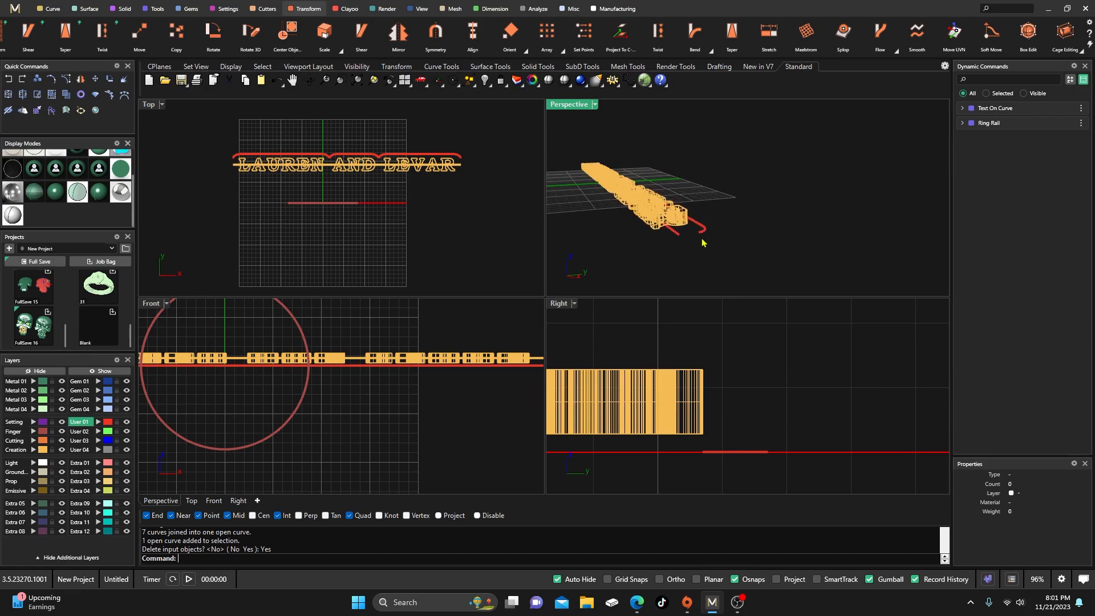
left_click(703, 230)
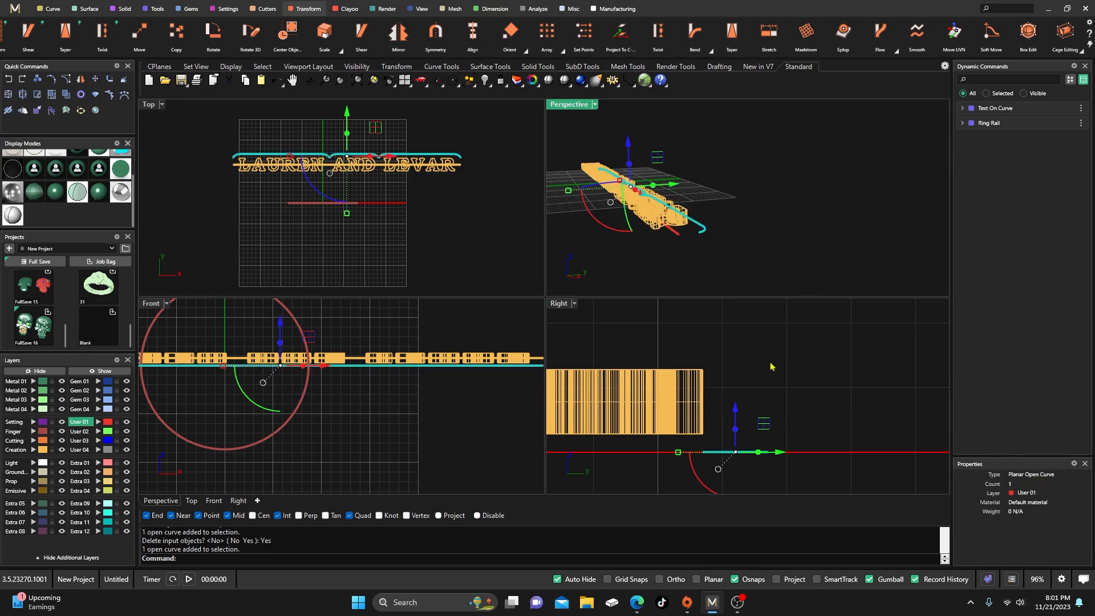
left_click(681, 241)
scroll(680, 245, "up", 4)
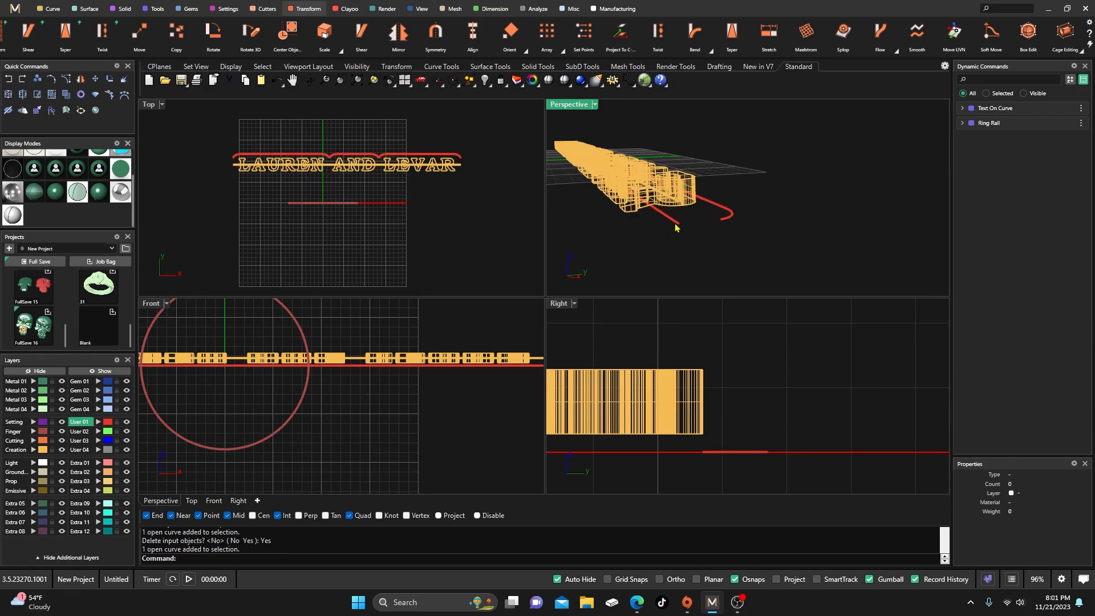
left_click(676, 224)
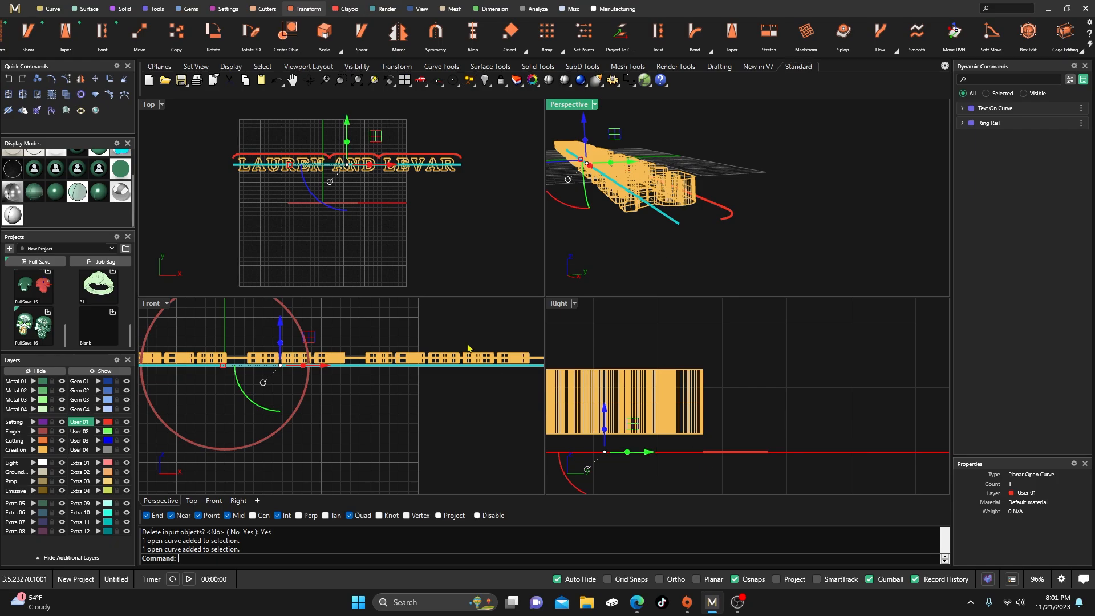
scroll(438, 271, "down", 4)
right_click_drag(449, 284, 456, 303)
scroll(386, 195, "up", 4)
scroll(386, 195, "up", 2)
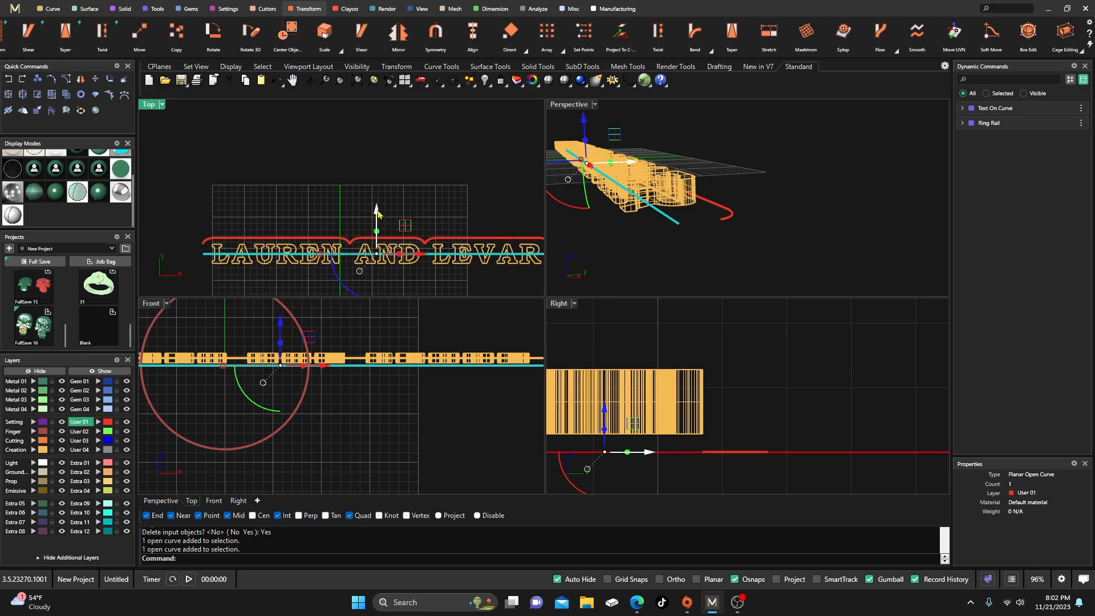
left_click_drag(377, 213, 382, 187)
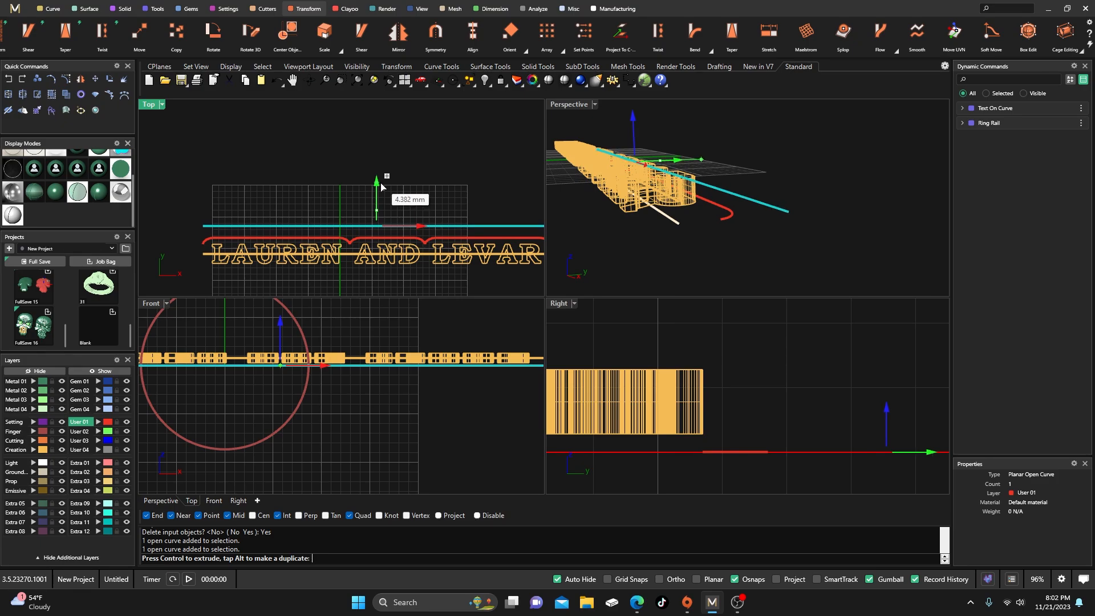
left_click_drag(381, 186, 381, 186)
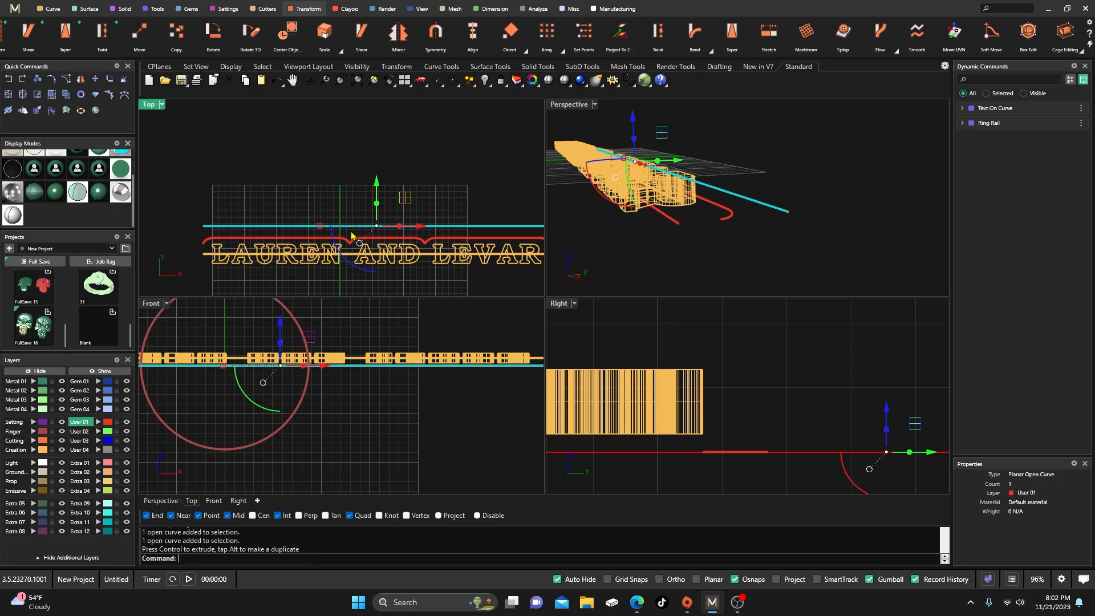
scroll(351, 235, "up", 3)
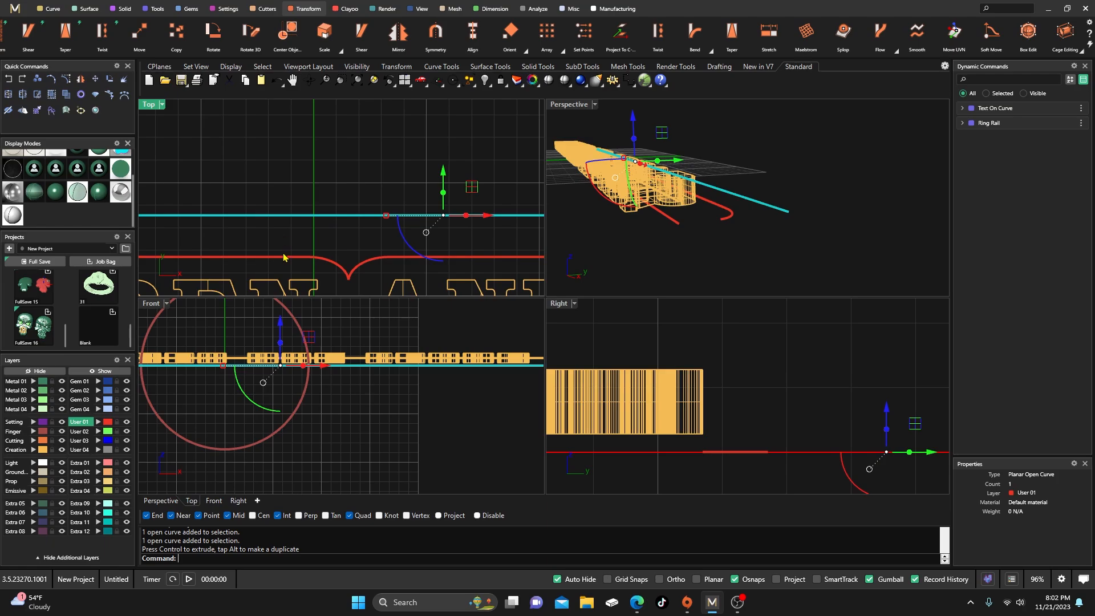
scroll(280, 256, "up", 2)
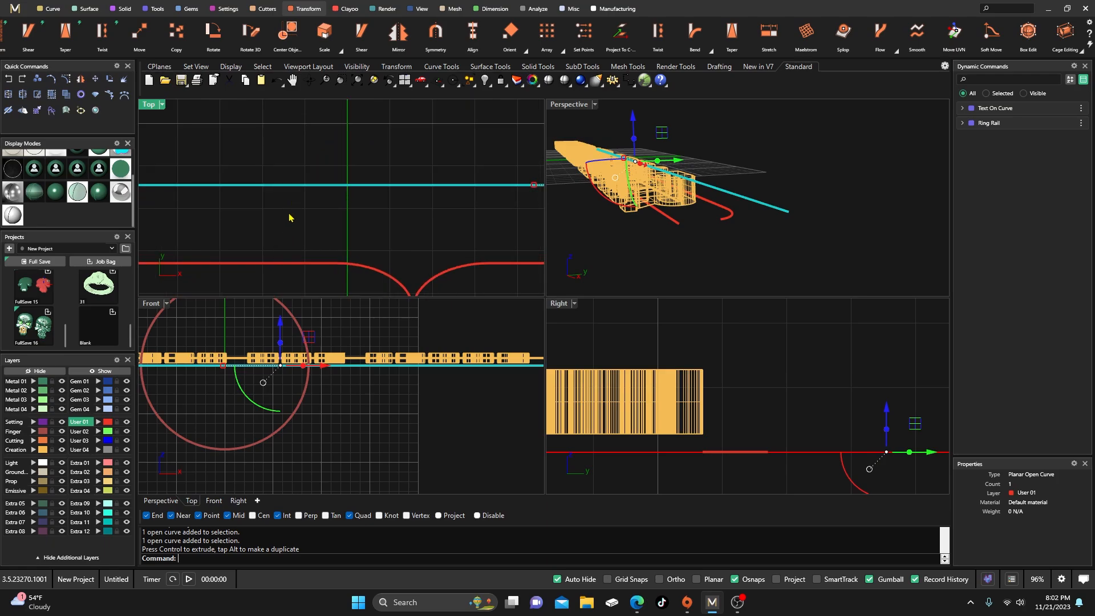
scroll(336, 164, "down", 3)
left_click(354, 205)
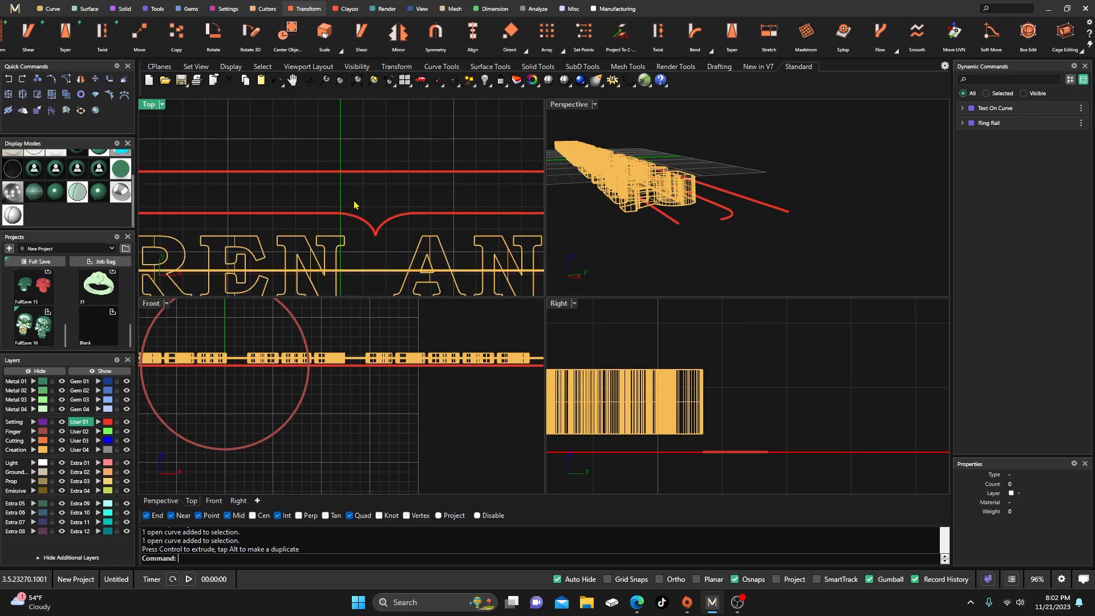
- Duplicate the scalloped border curve and the outer straight line vertically to a level above the top of the lettering
scroll(376, 196, "down", 5)
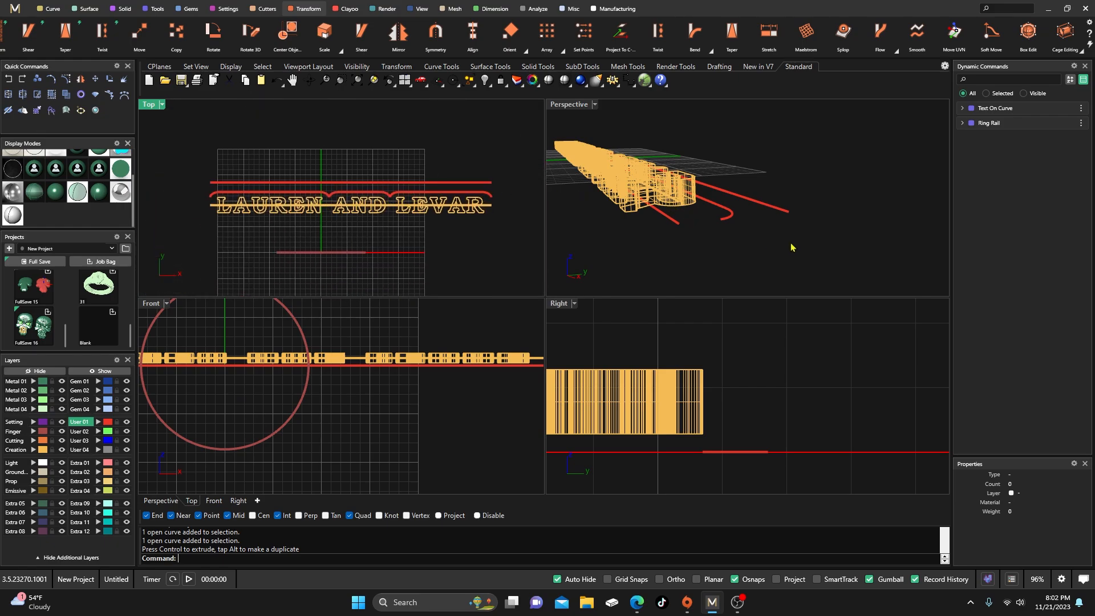
left_click_drag(791, 247, 725, 178)
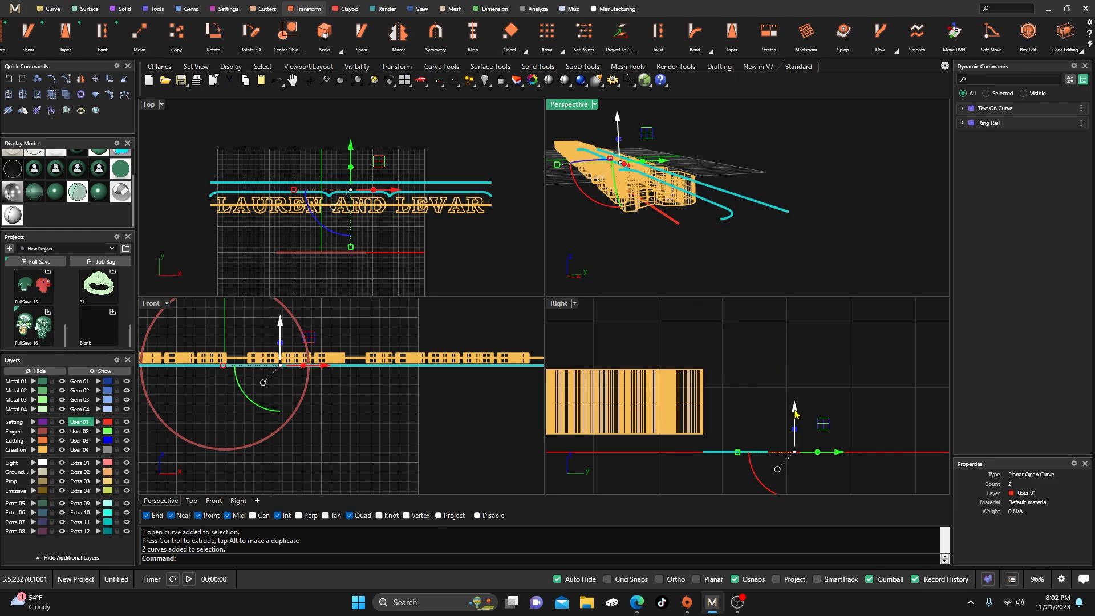
left_click_drag(795, 410, 794, 346)
right_click_drag(785, 354, 799, 411)
left_click_drag(799, 411, 800, 357)
left_click(546, 342)
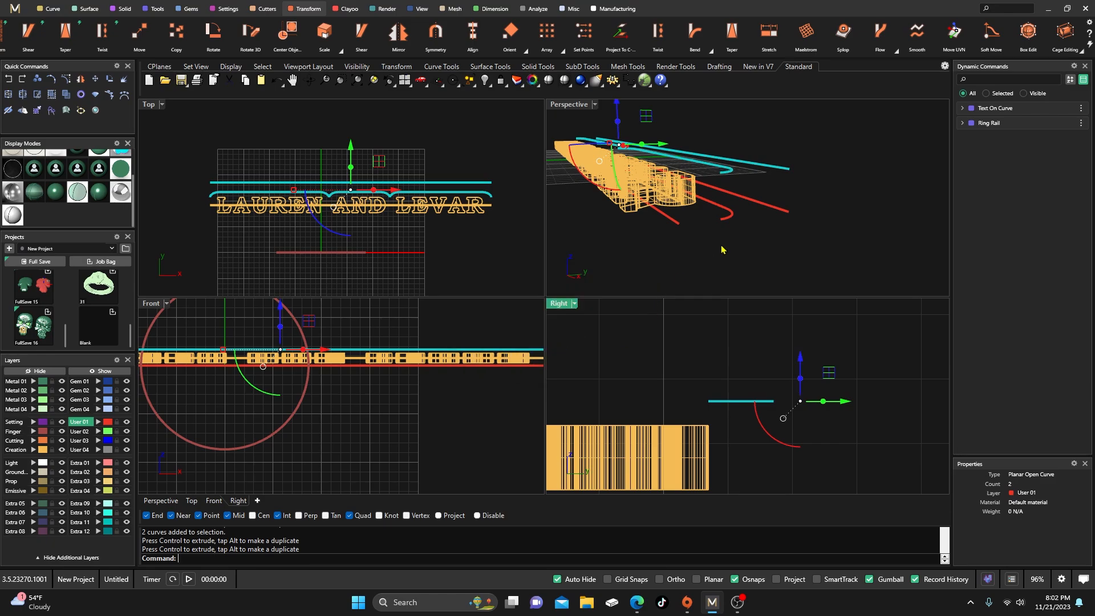
left_click(724, 250)
right_click_drag(751, 273, 804, 280)
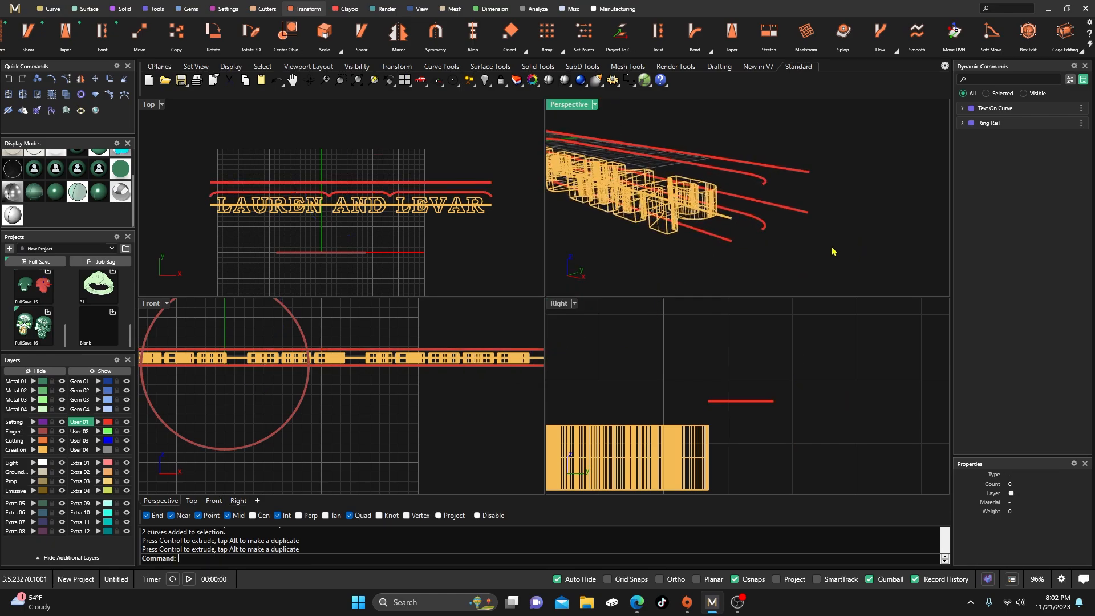
- Loft the two scalloped border curves and two outer straight lines with loft type LoftNormal, not closed
left_click_drag(832, 251, 756, 148)
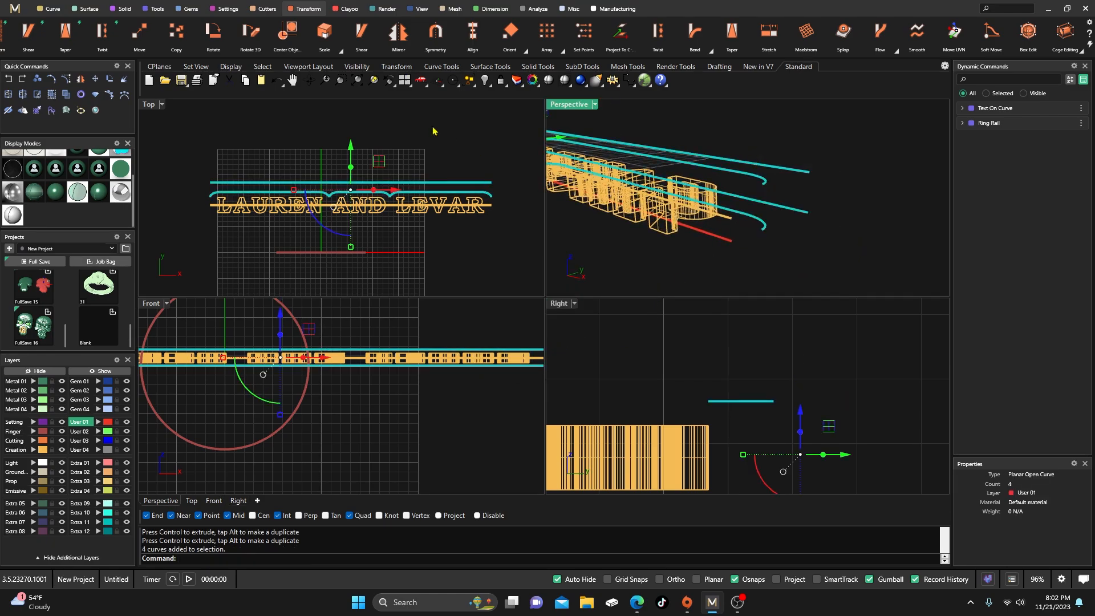
left_click(89, 8)
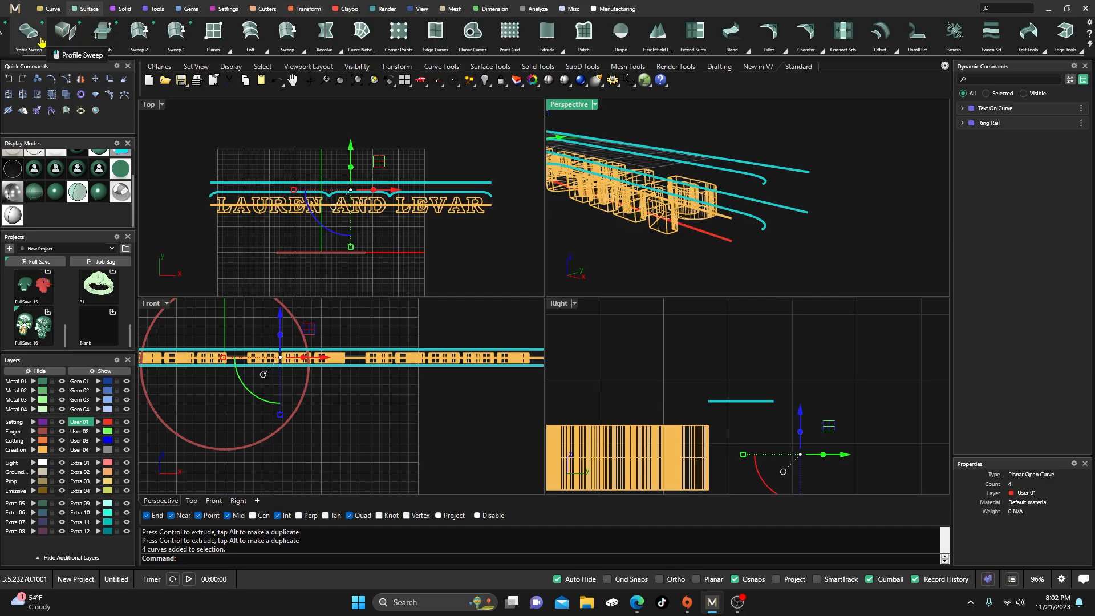
scroll(41, 42, "up", 1)
left_click(18, 42)
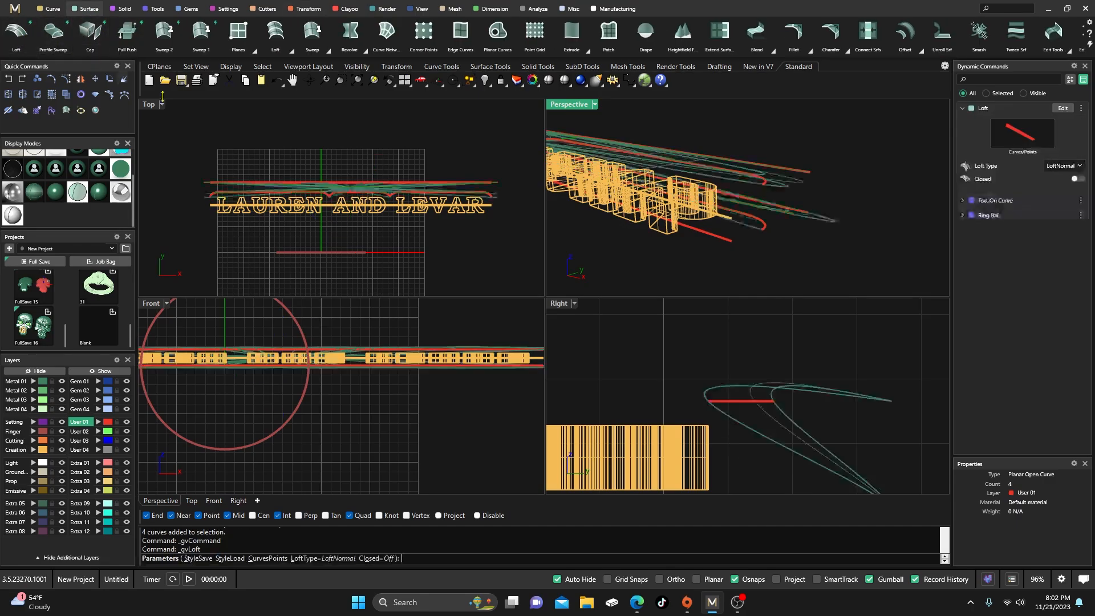
- Switch to a shaded display and enlarge the Perspective view to examine the loft beside the lettering
left_click(36, 192)
mouse_move(784, 209)
right_mouse_down()
mouse_move(746, 251)
mouse_move(678, 213)
right_mouse_up()
scroll(684, 165, "up", 2)
double_click(569, 104)
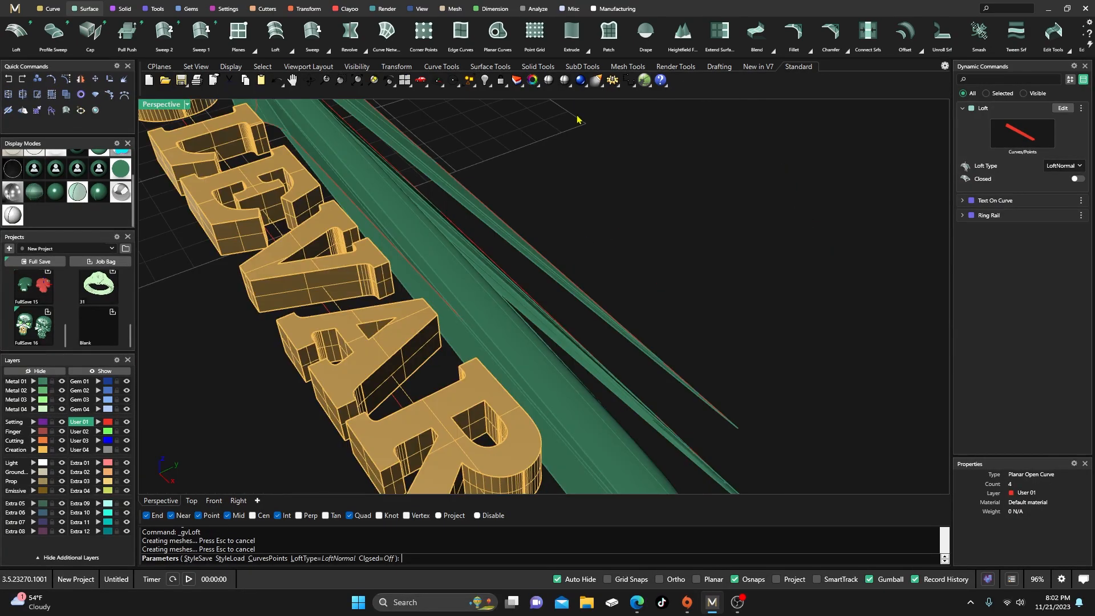
right_click_drag(579, 114, 697, 255)
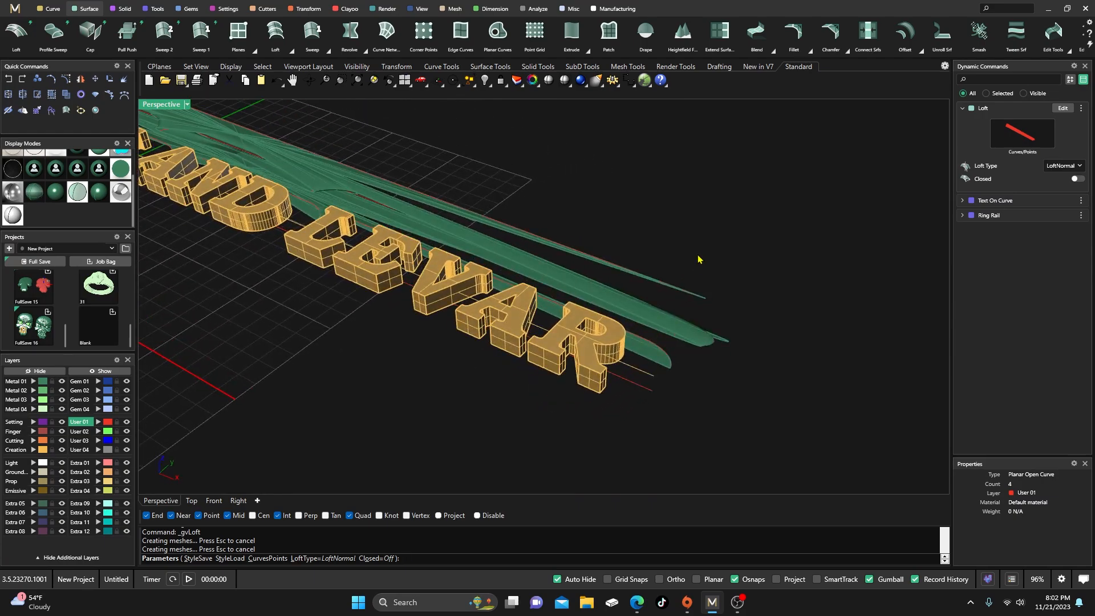
- Cancel the unfinished loft and loft the four border curves as a closed loft with the Straight sections style
key("Escape")
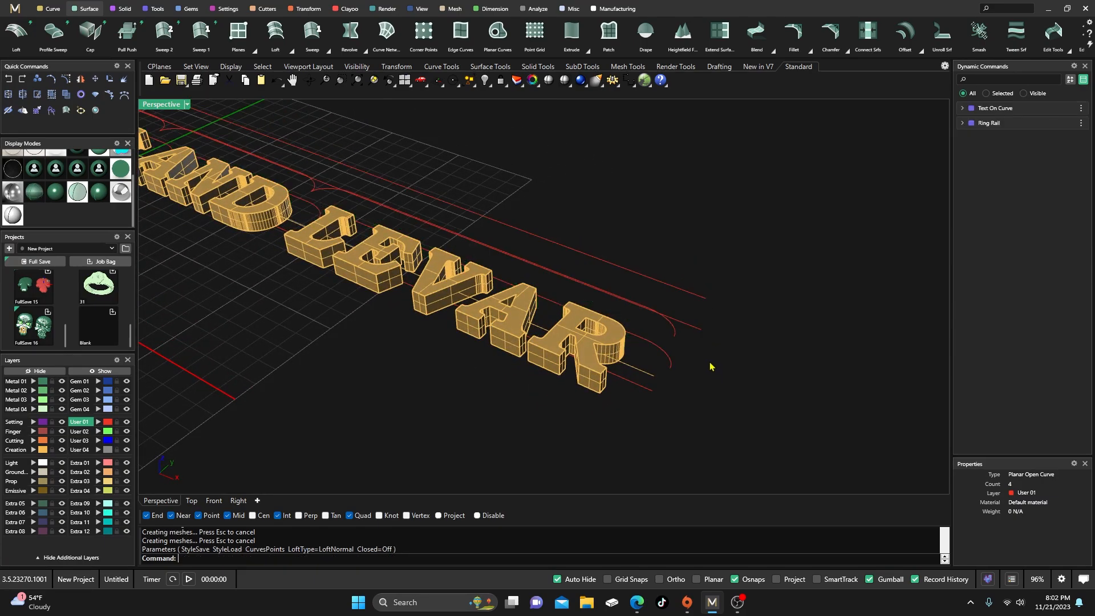
right_click_drag(711, 366, 695, 354)
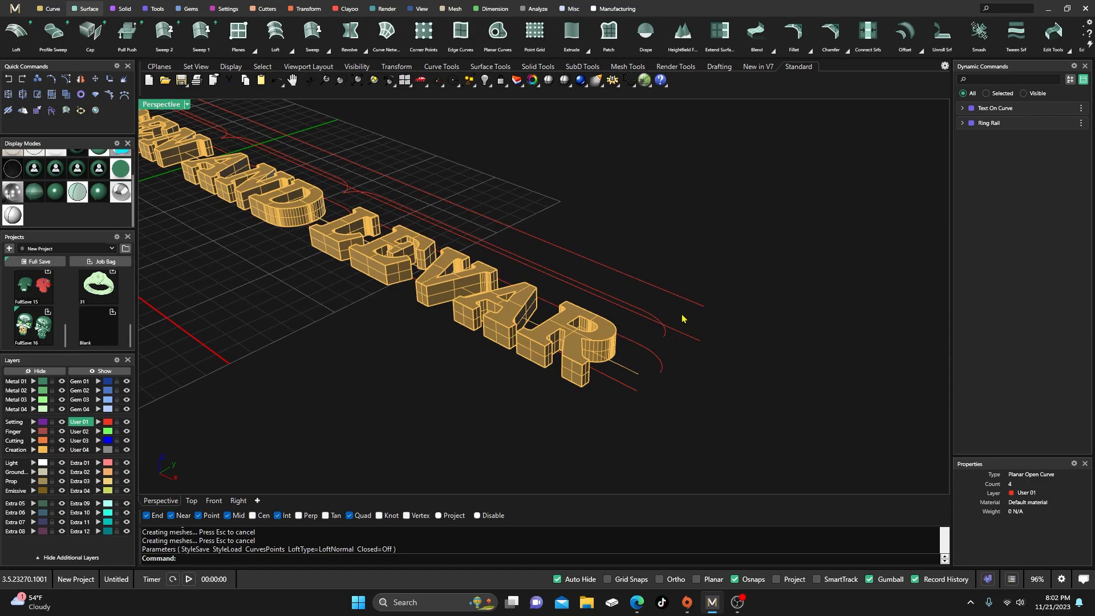
left_click_drag(710, 367, 647, 286)
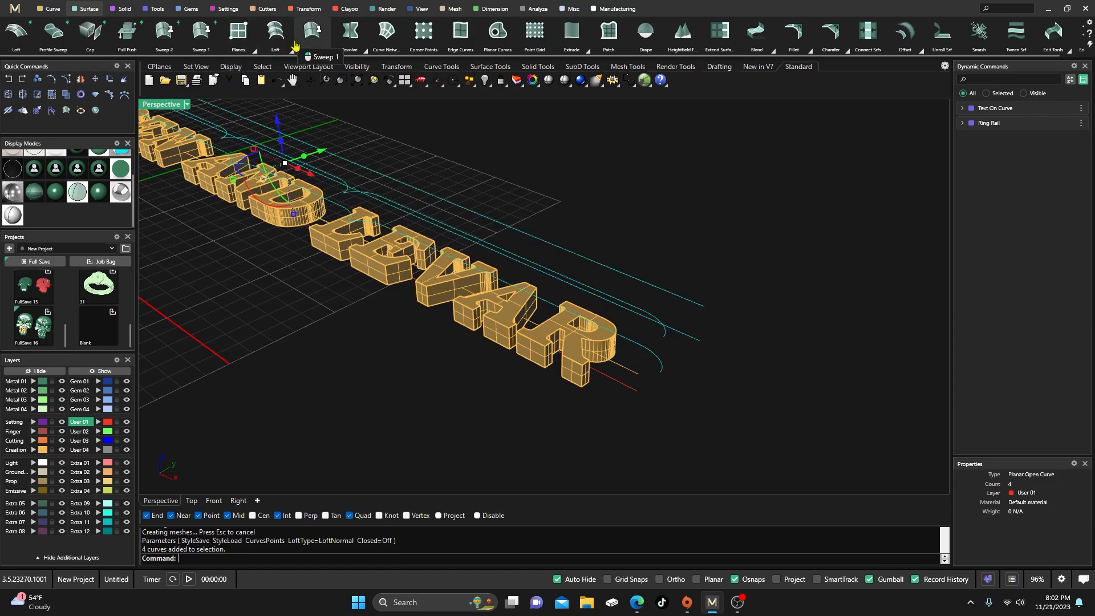
left_click(274, 34)
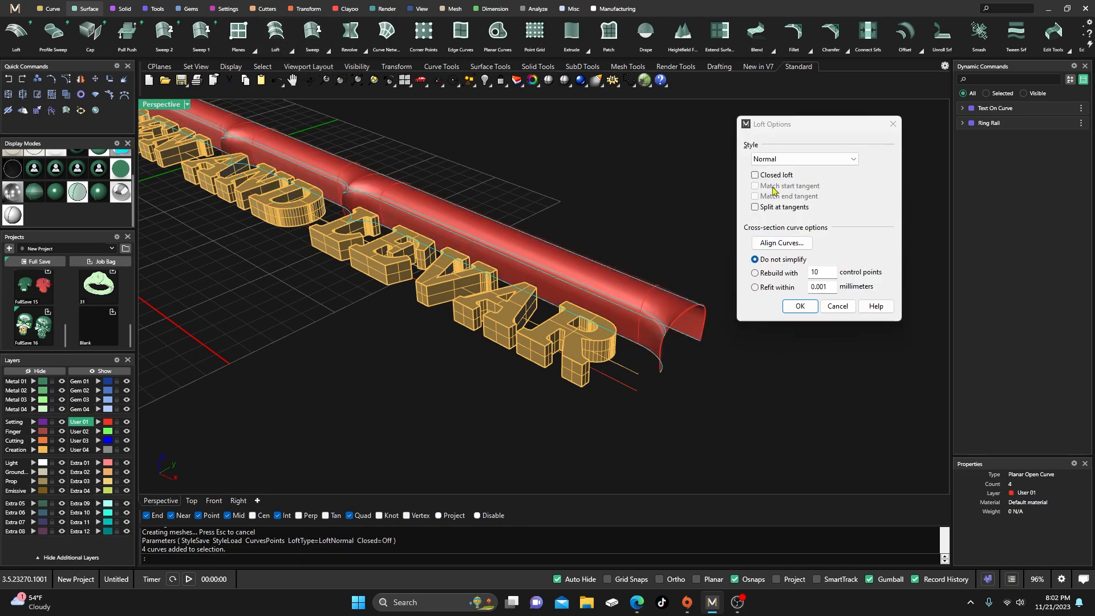
left_click(755, 176)
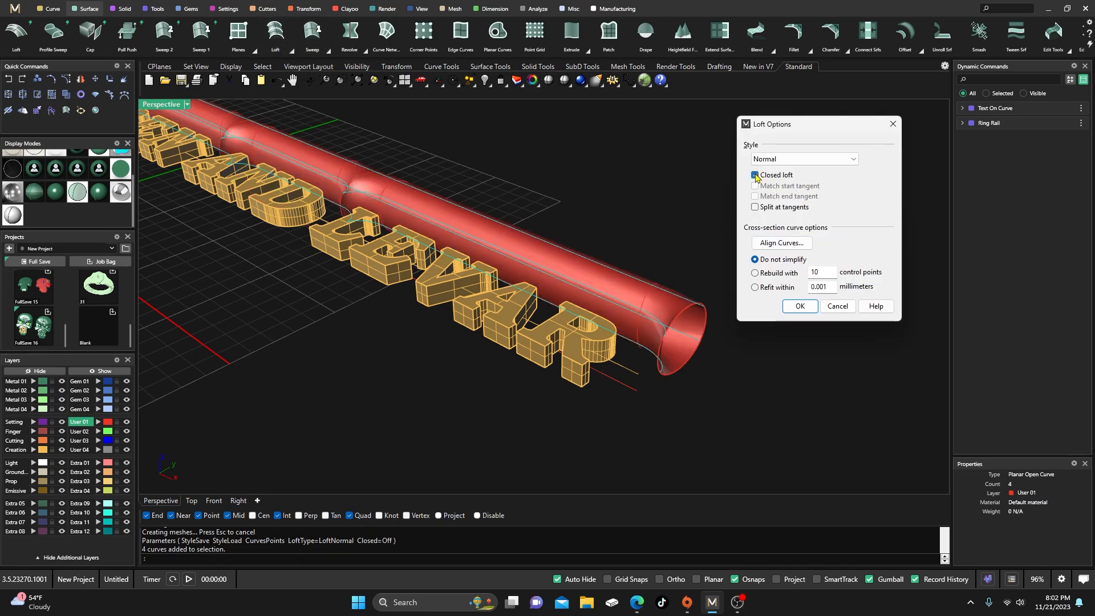
left_click(854, 159)
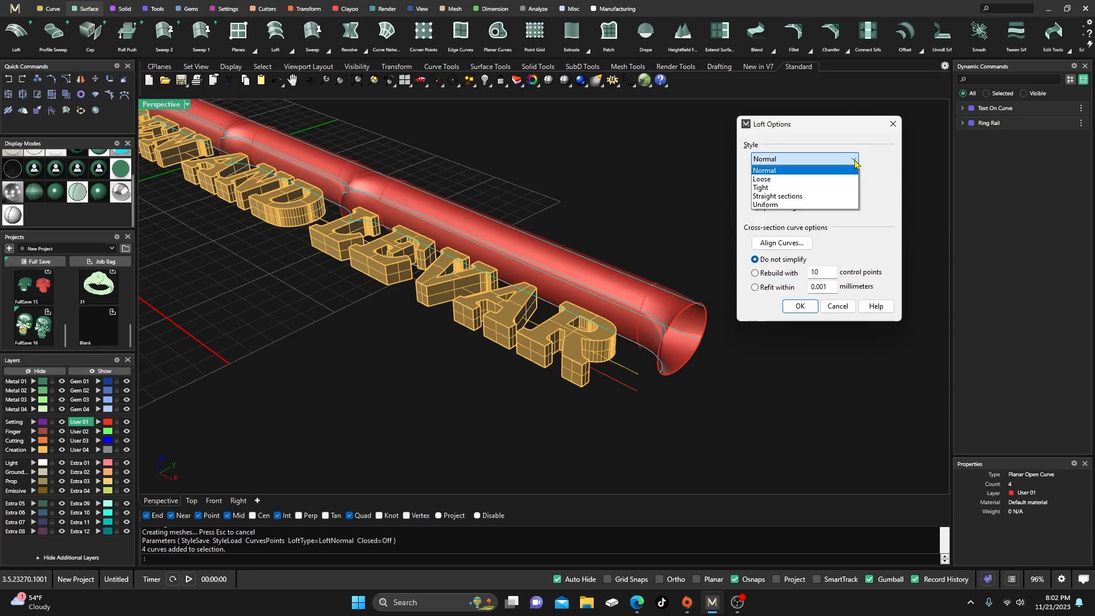
left_click(779, 196)
right_click_drag(741, 365, 684, 369)
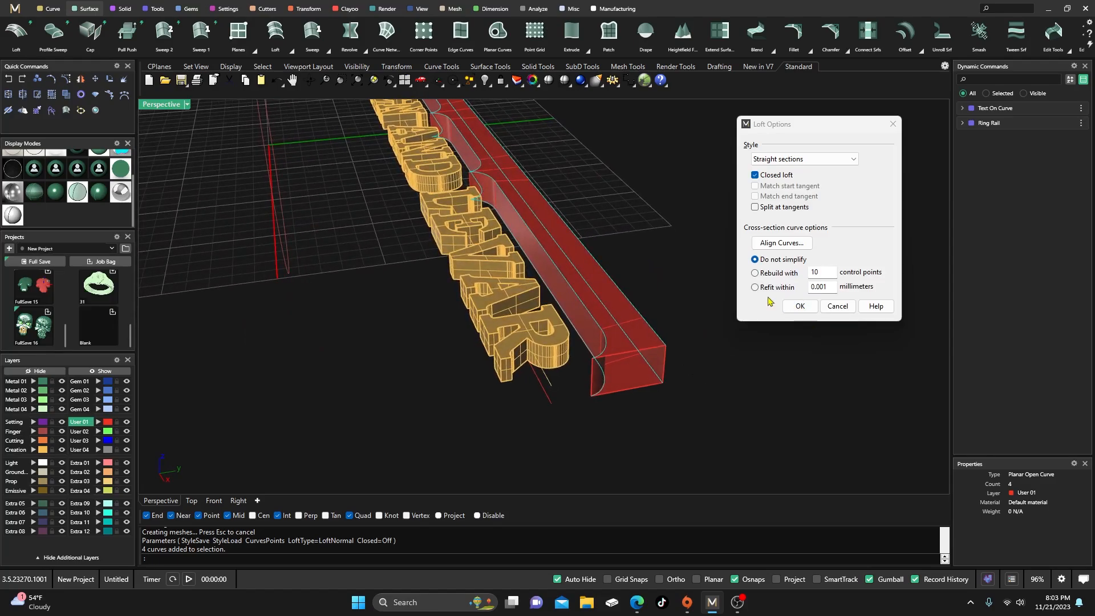
scroll(715, 294, "down", 7)
right_click_drag(616, 219, 700, 313)
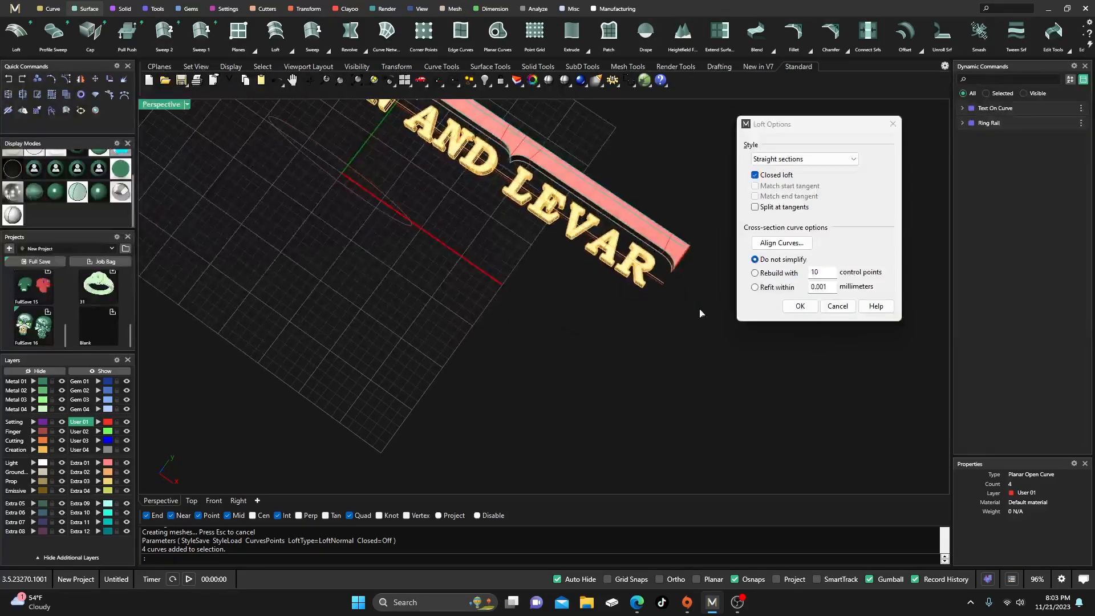
left_click(800, 306)
- Assign the lofted scalloped border polysurface to the Metal 01 layer
mouse_move(650, 371)
right_mouse_down()
mouse_move(659, 373)
mouse_move(652, 363)
right_mouse_up()
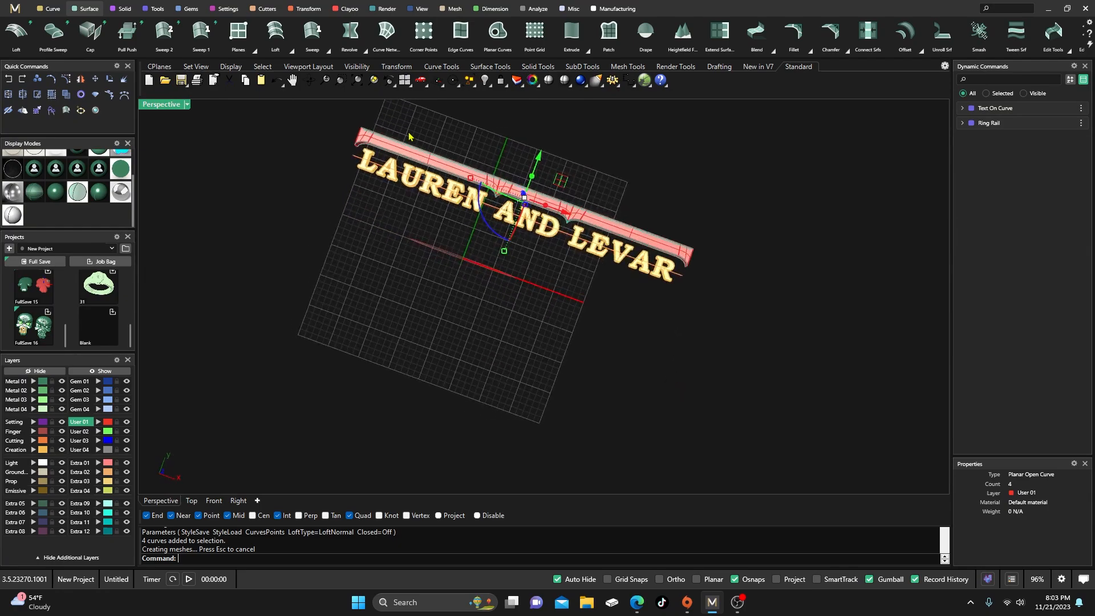
scroll(408, 137, "up", 5)
left_click(247, 178)
right_click_drag(382, 209, 444, 169)
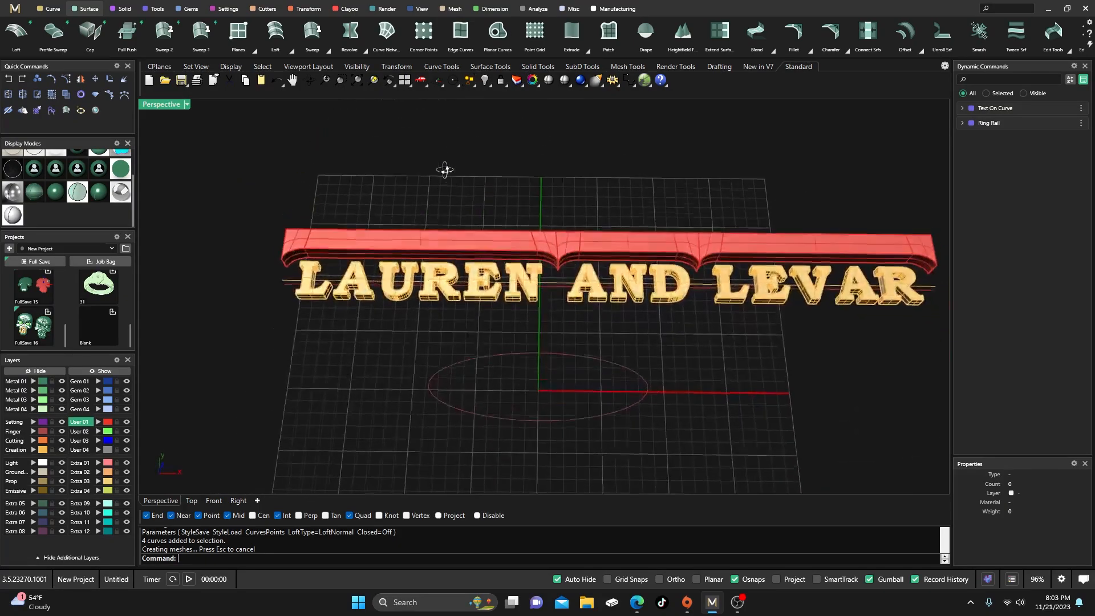
scroll(544, 245, "up", 4)
right_click_drag(544, 244, 535, 254)
left_click(536, 254)
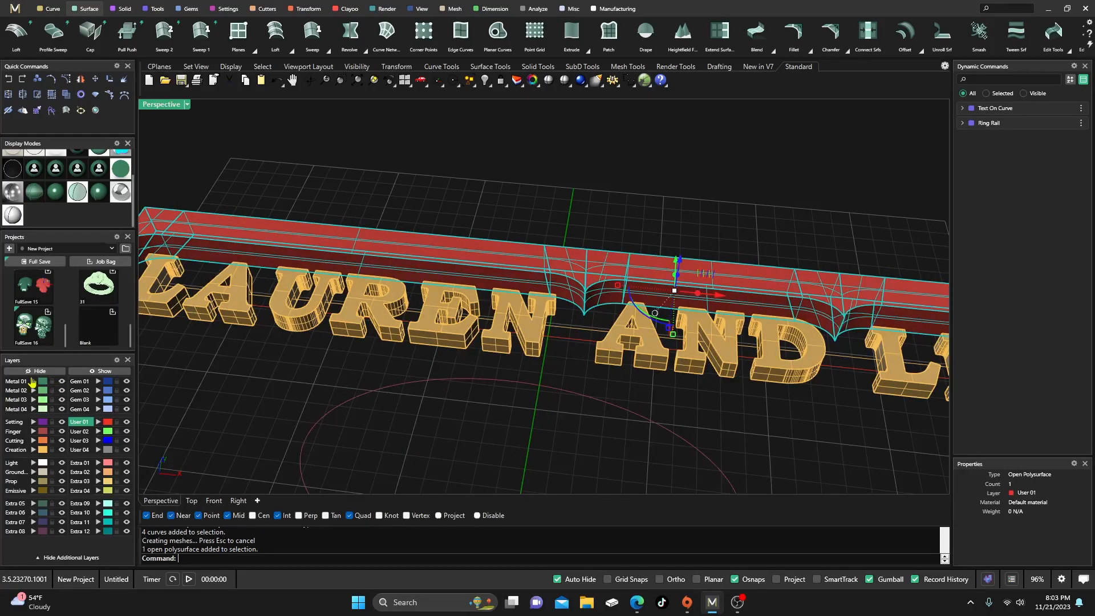
left_click(33, 381)
left_click(440, 171)
- Show all four viewports and move the scalloped border along Y toward the lettering in the Top view
scroll(582, 218, "down", 4)
right_click_drag(583, 217, 592, 257)
scroll(545, 224, "up", 3)
scroll(544, 223, "down", 3)
scroll(590, 223, "up", 3)
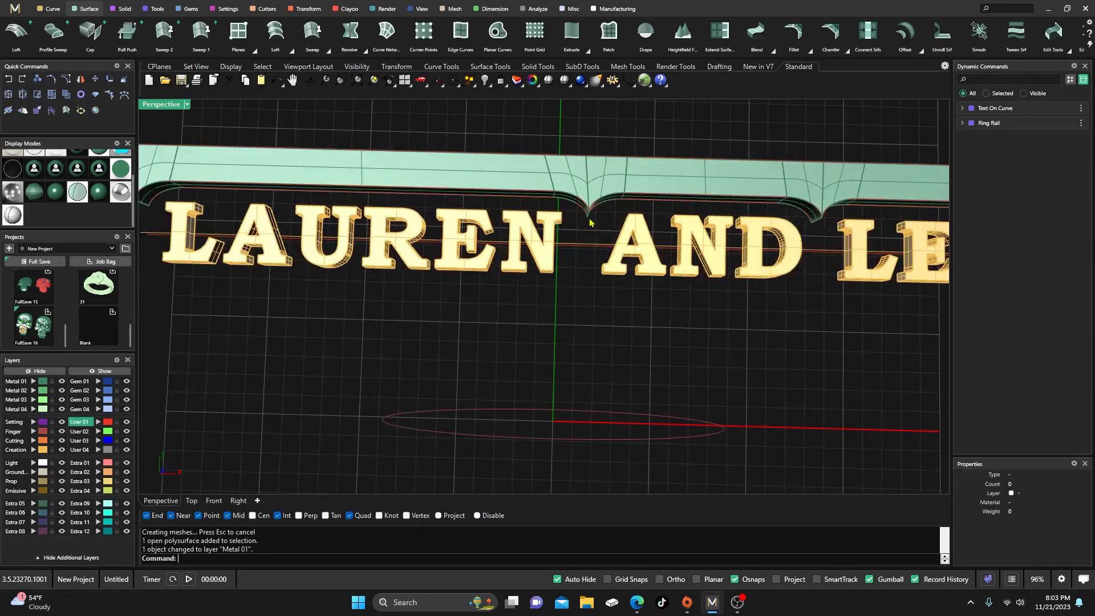
left_click(519, 185)
double_click(170, 106)
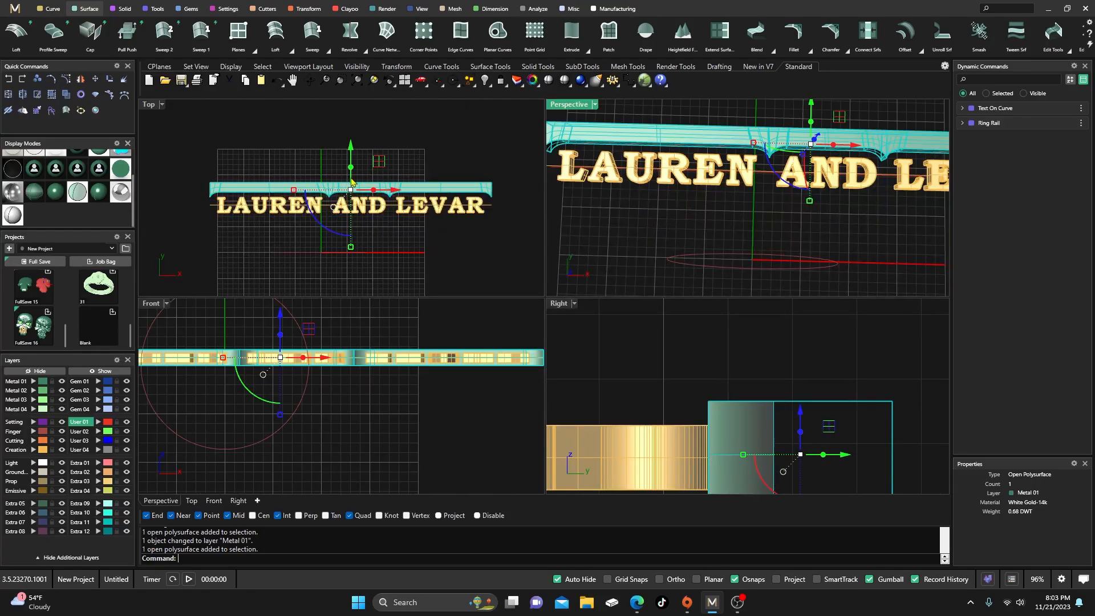
scroll(352, 181, "up", 6)
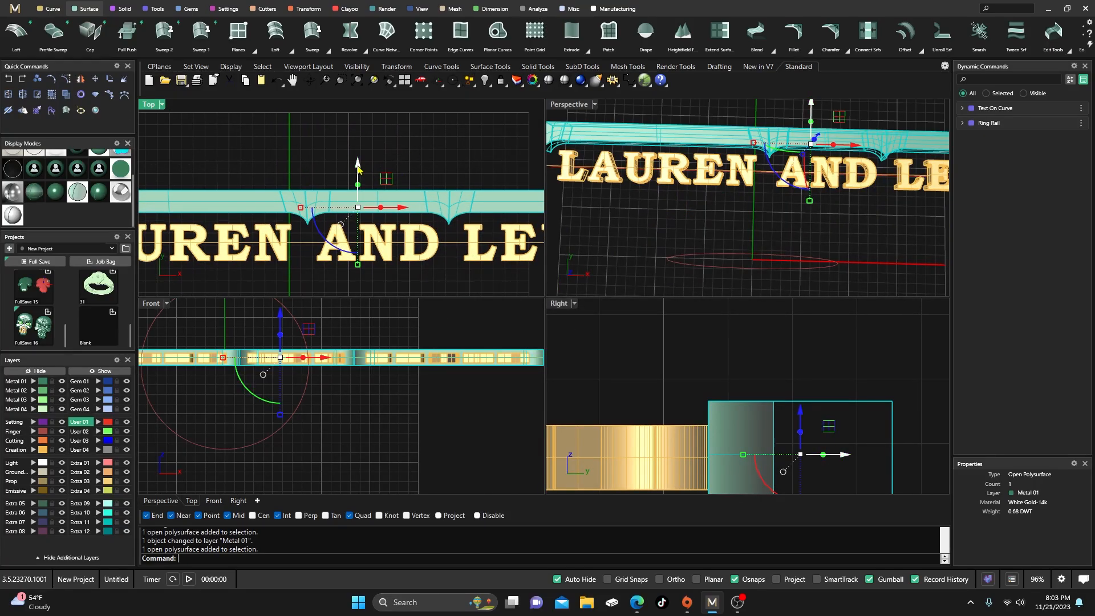
left_click_drag(358, 165, 343, 226)
left_click(546, 342)
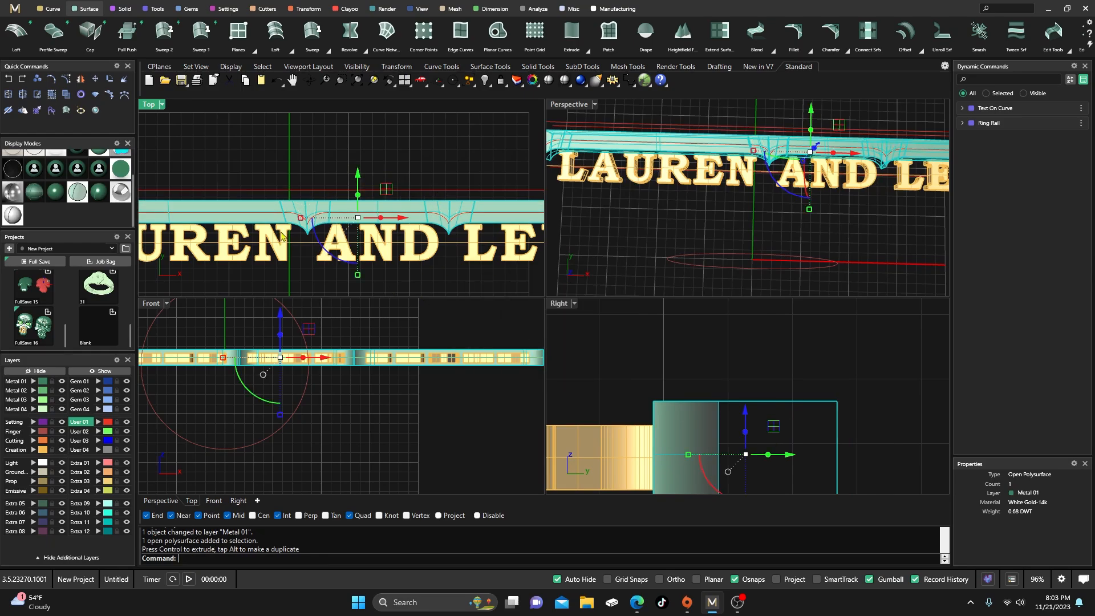
- Nudge the scalloped border along Y in the Top view to bring its inner edge against the tops of the letters
scroll(393, 210, "up", 5)
left_click_drag(443, 139, 446, 147)
scroll(450, 182, "up", 5)
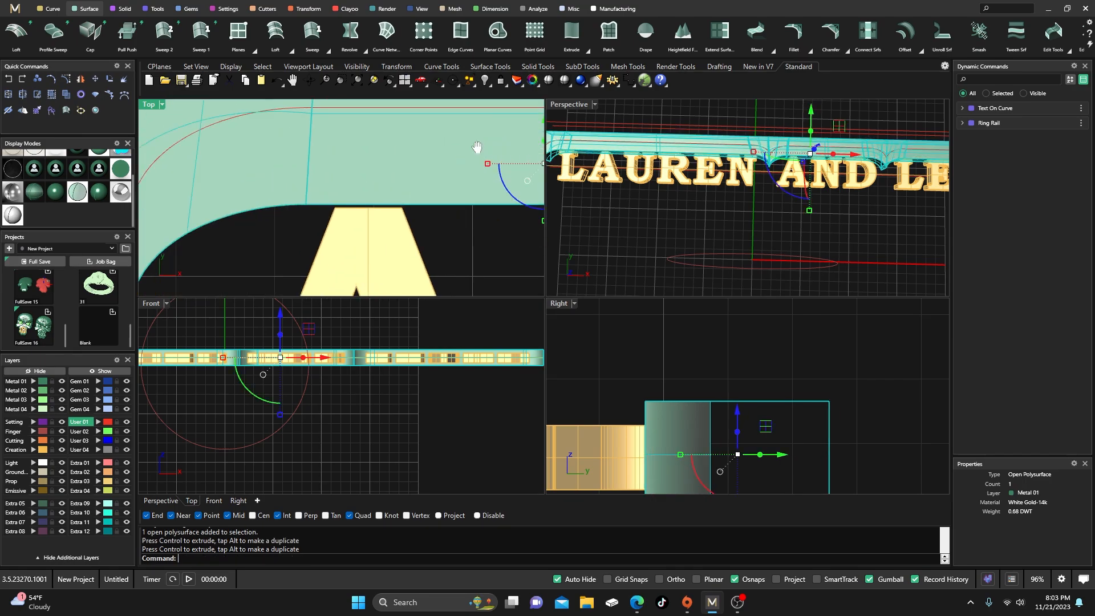
right_click_drag(477, 147, 420, 151)
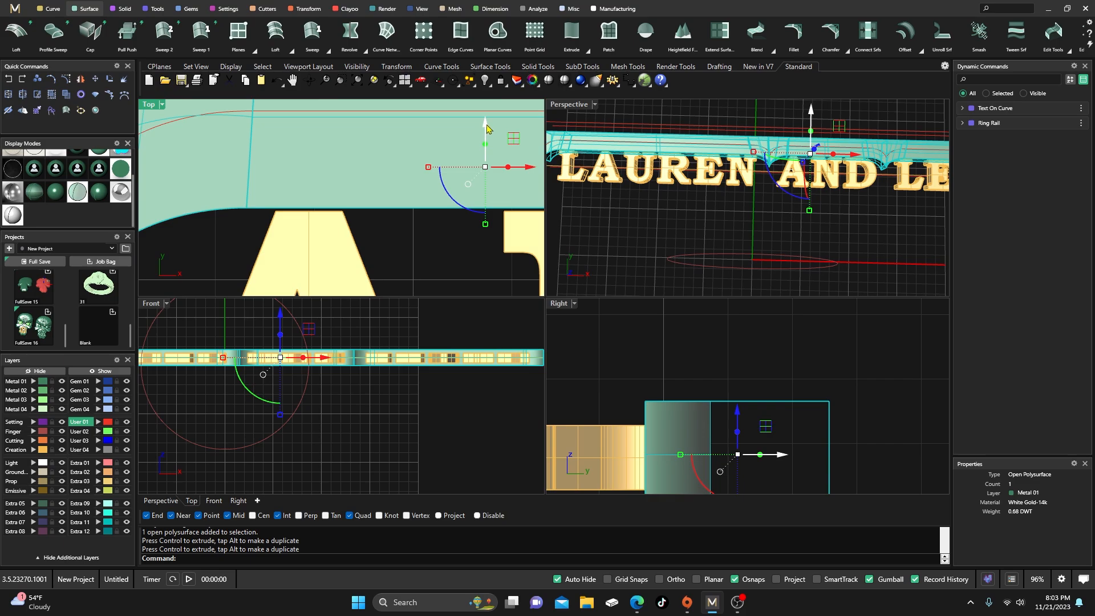
left_click_drag(487, 125, 486, 130)
left_click(443, 251)
scroll(464, 218, "down", 15)
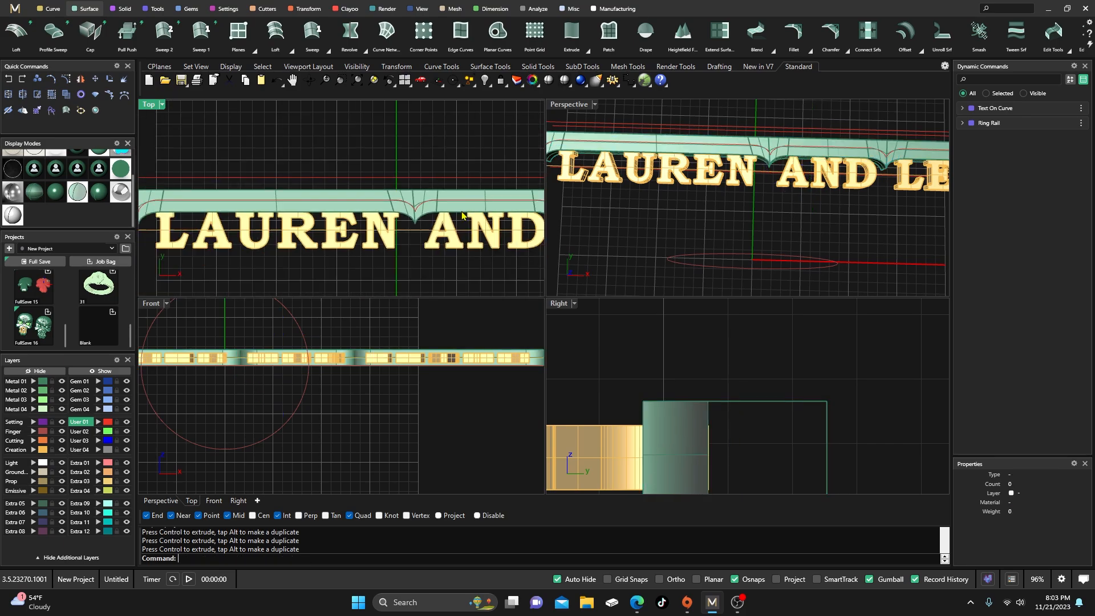
- Scale the scalloped border along Y only in the Top view to make it narrower
scroll(388, 225, "up", 3)
scroll(354, 196, "down", 3)
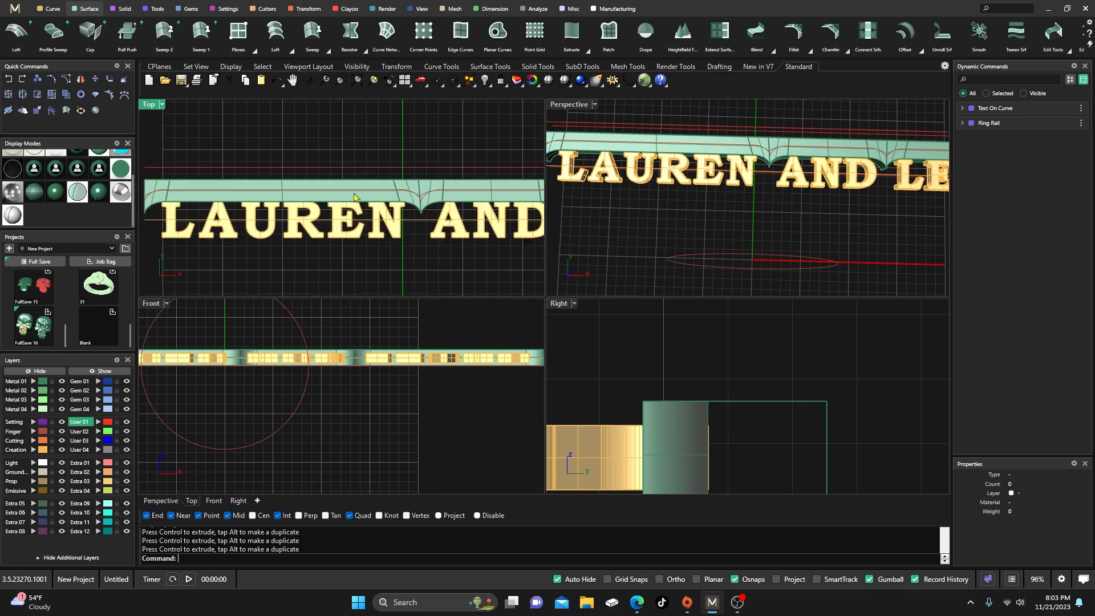
scroll(354, 197, "up", 2)
scroll(205, 198, "up", 2)
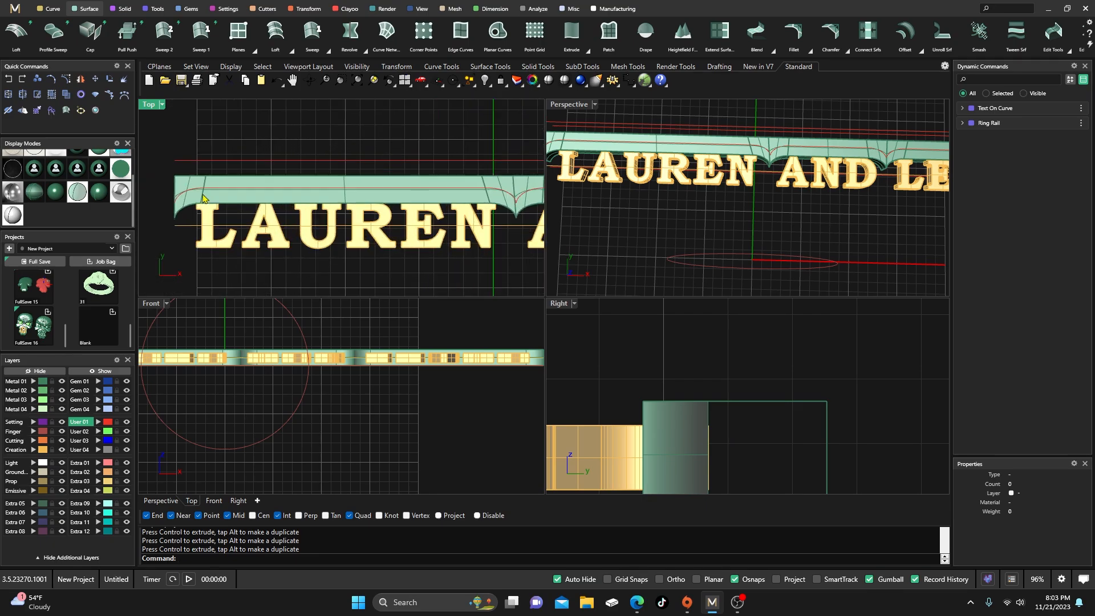
left_click(268, 199)
scroll(274, 205, "down", 3)
scroll(246, 205, "up", 1)
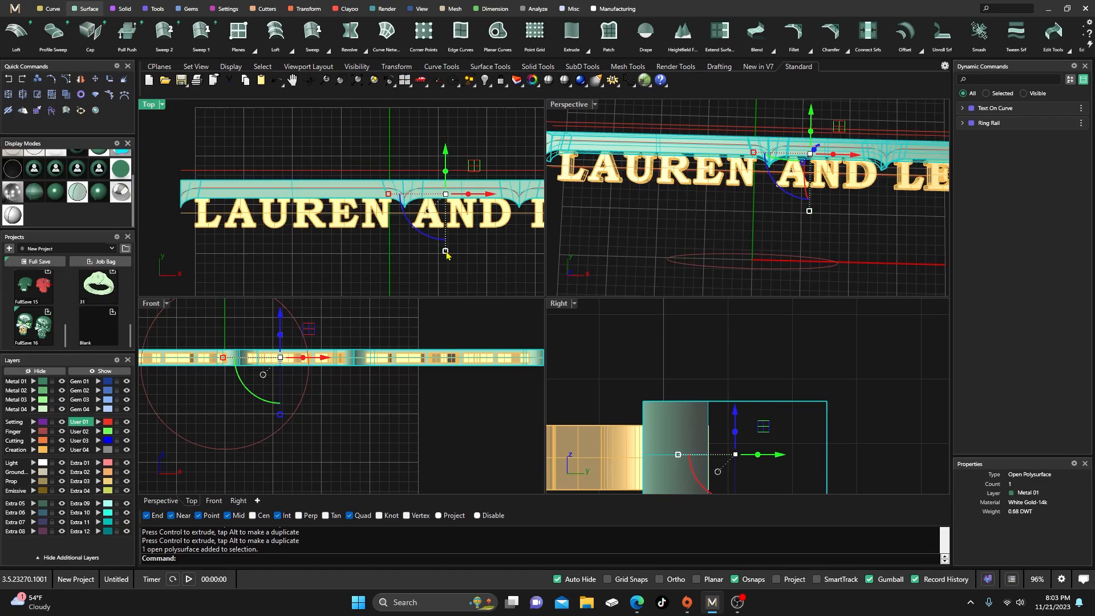
left_click_drag(446, 252, 449, 243)
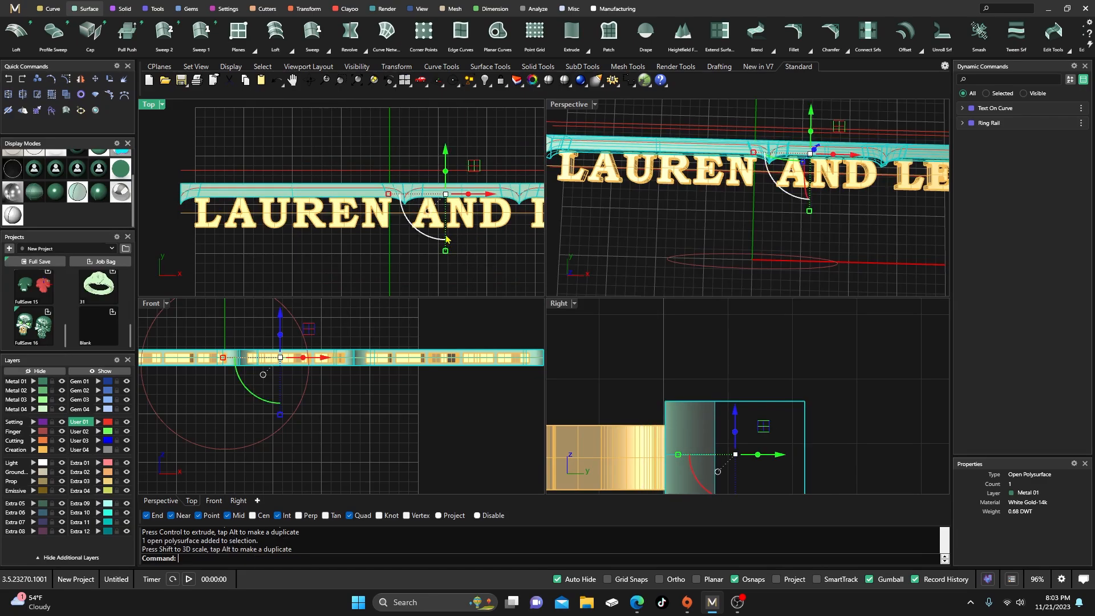
- Move the narrowed border along Y in the Top view until its inner edge meets the tops of the letters
scroll(422, 197, "up", 3)
left_click_drag(473, 158, 475, 156)
scroll(367, 210, "up", 5)
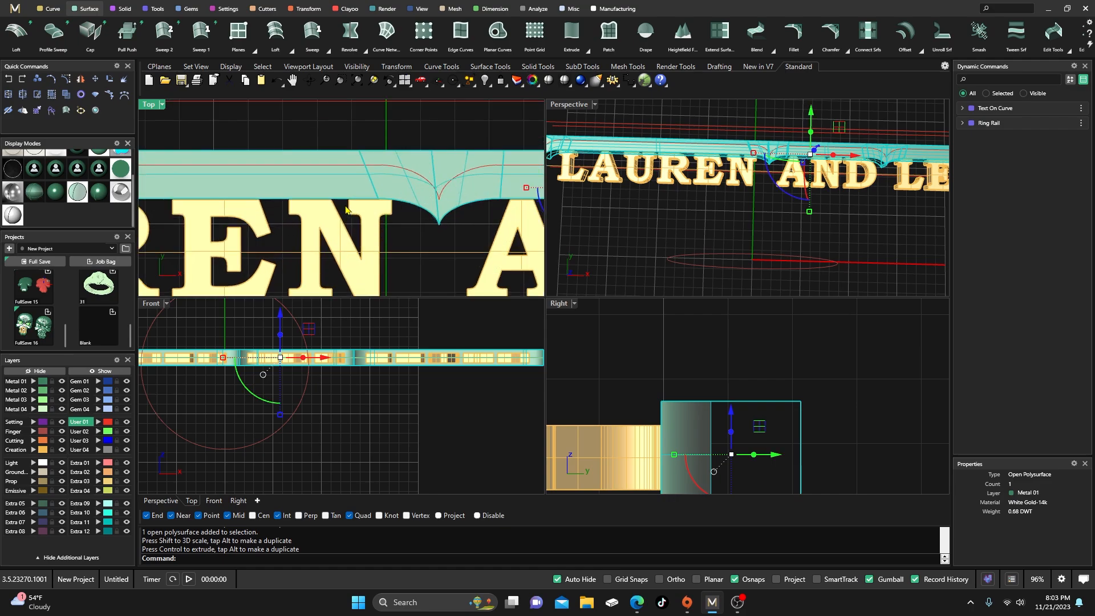
scroll(318, 217, "down", 6)
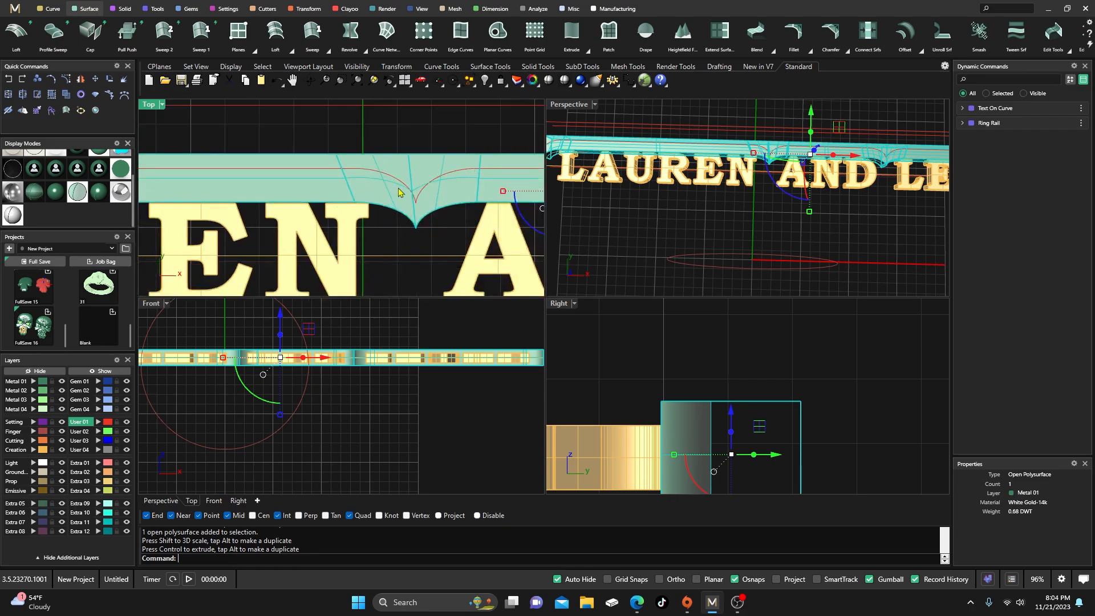
right_click_drag(456, 187, 314, 176)
scroll(318, 180, "up", 3)
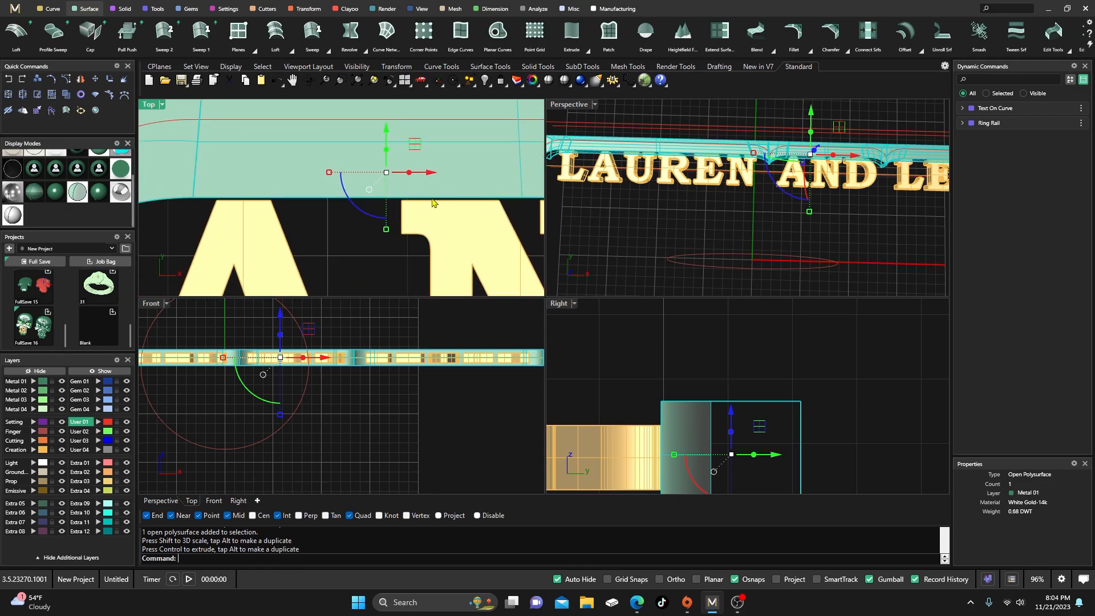
left_click_drag(363, 118, 370, 130)
left_click(319, 260)
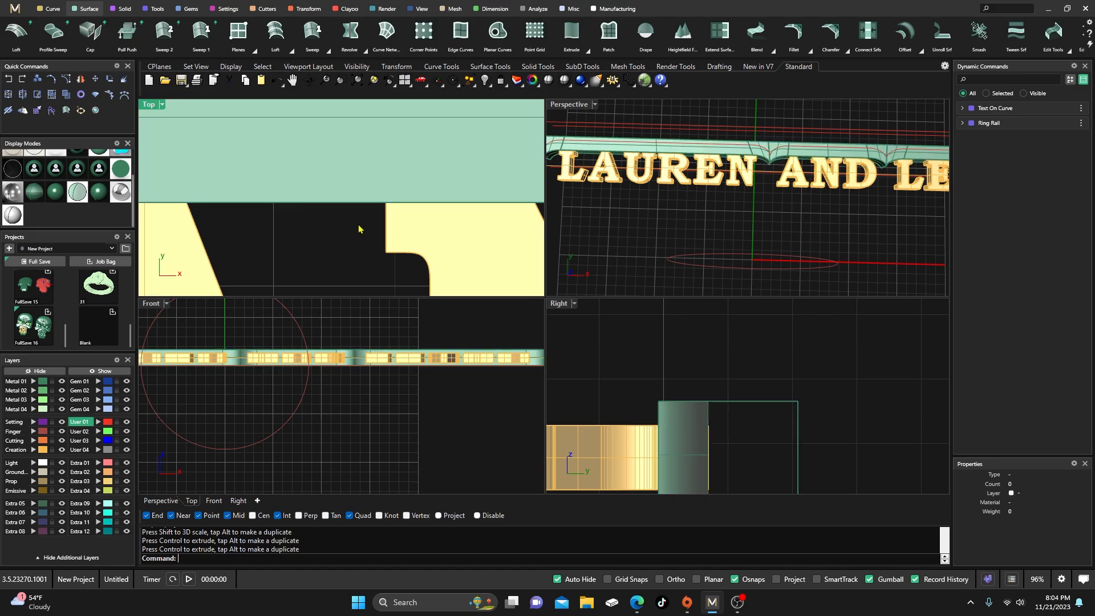
scroll(360, 228, "down", 12)
right_click_drag(374, 194, 425, 172)
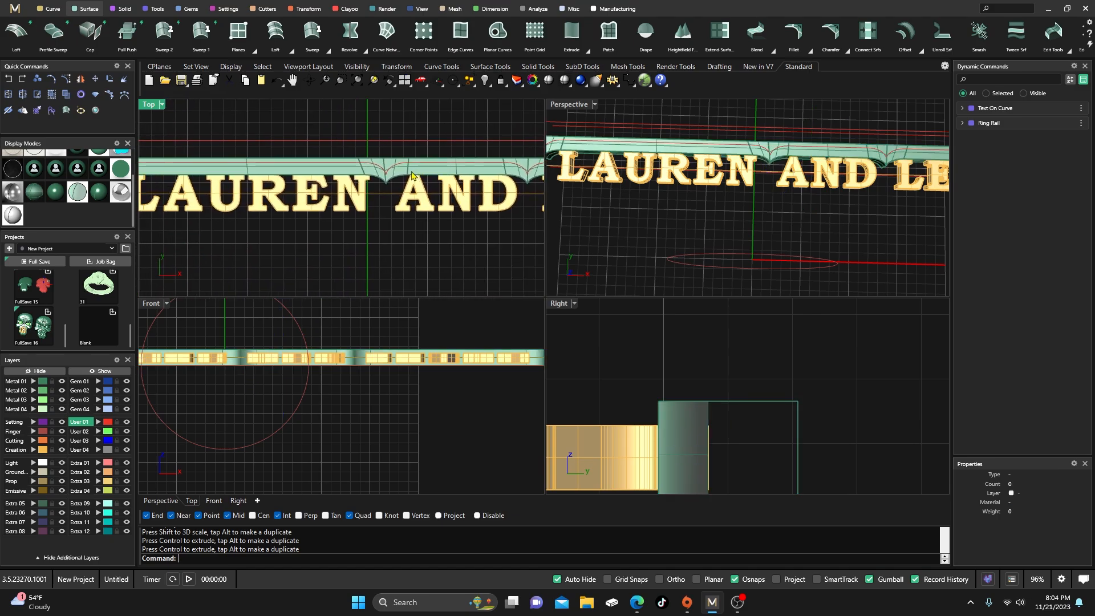
left_click(405, 173)
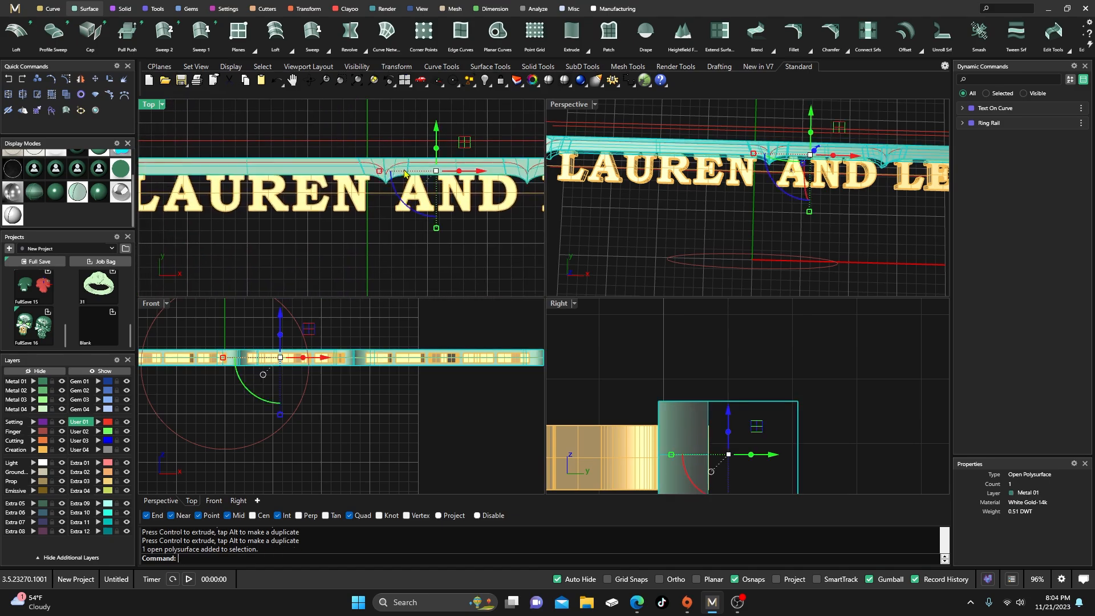
left_click(80, 79)
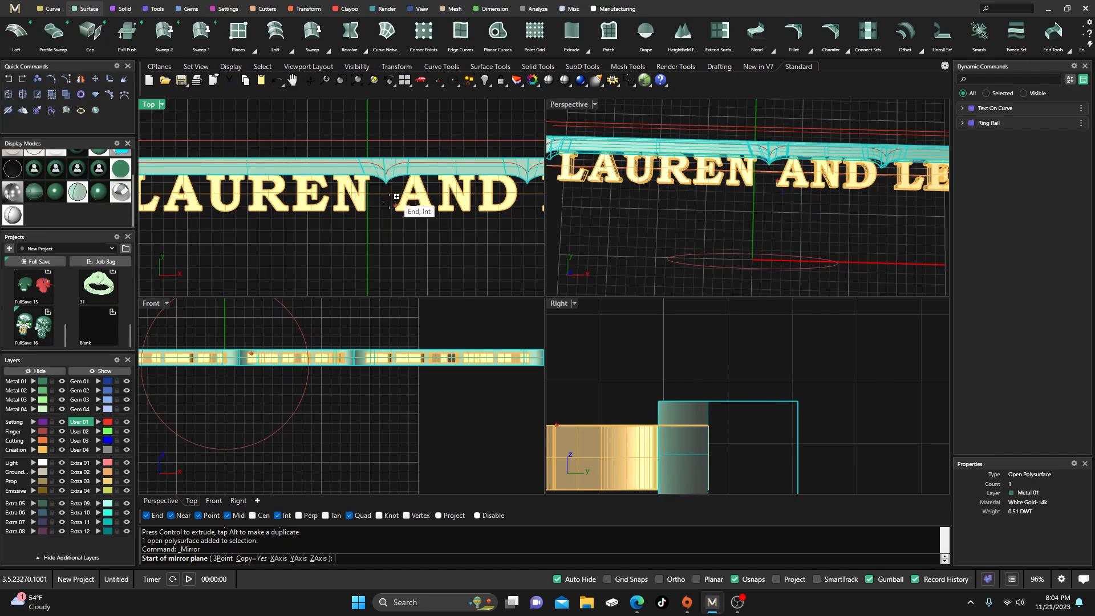
scroll(386, 197, "up", 3)
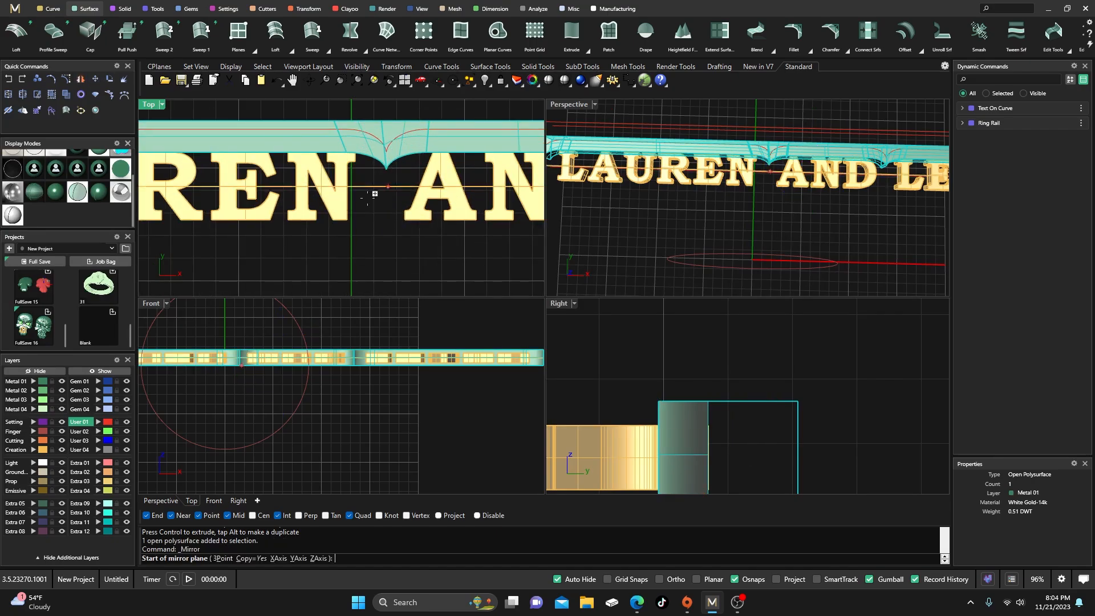
scroll(365, 199, "down", 6)
scroll(373, 206, "up", 4)
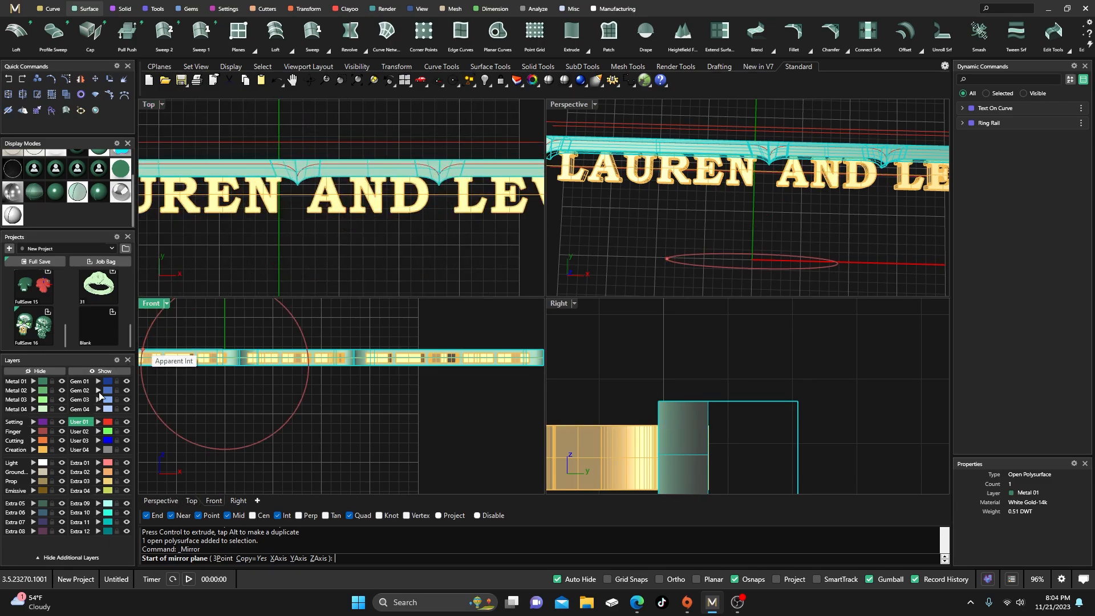
key("Escape")
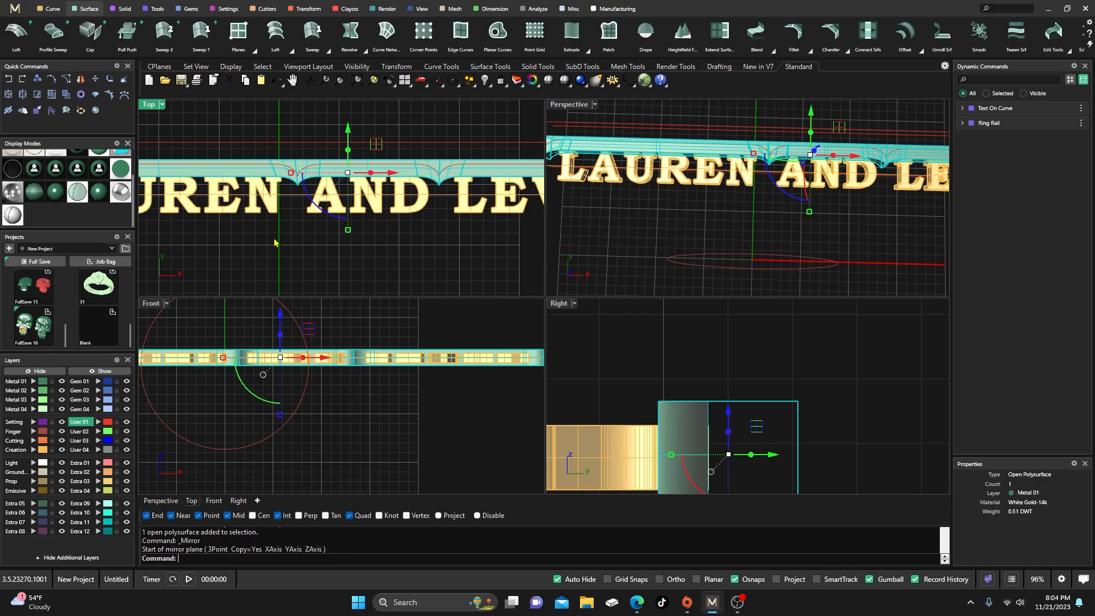
- Assign the lettering to the Metal 02 layer and select the scalloped border in the Top view
left_click(270, 207)
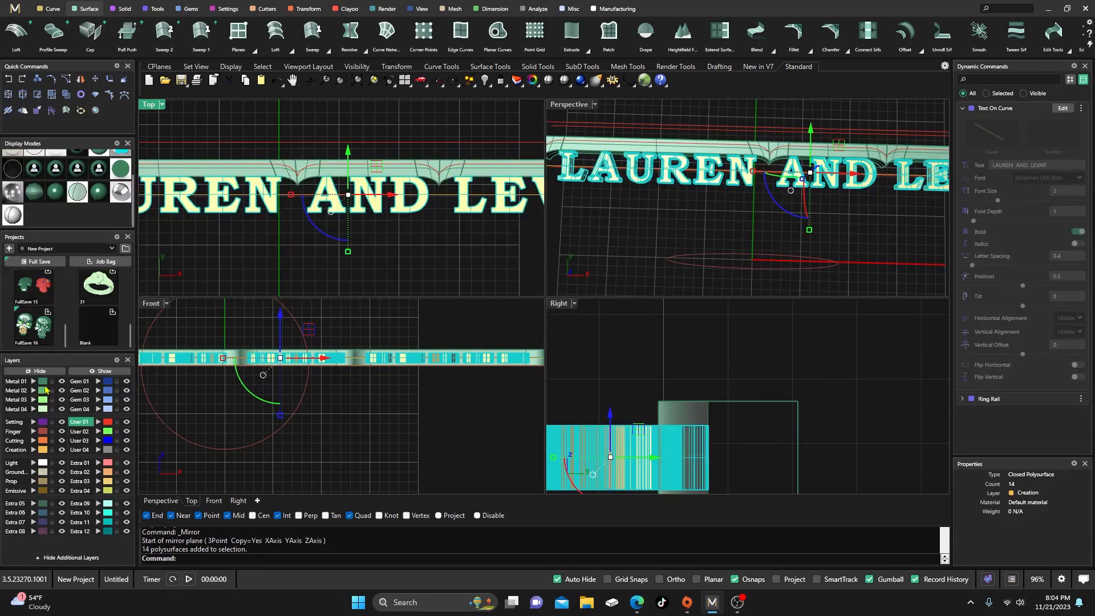
left_click(33, 391)
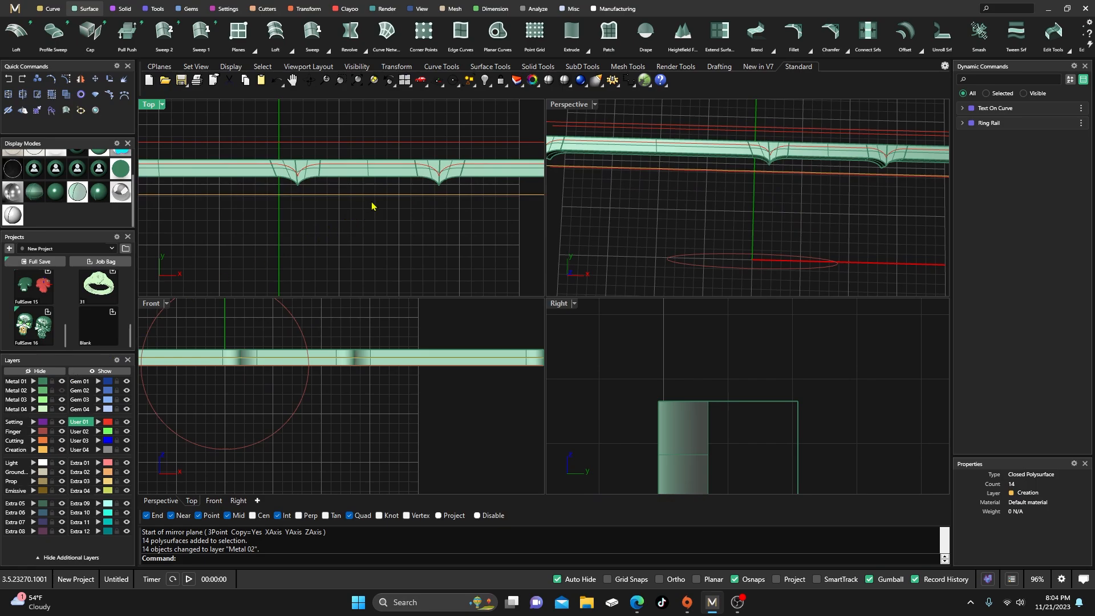
left_click(373, 178, "shift")
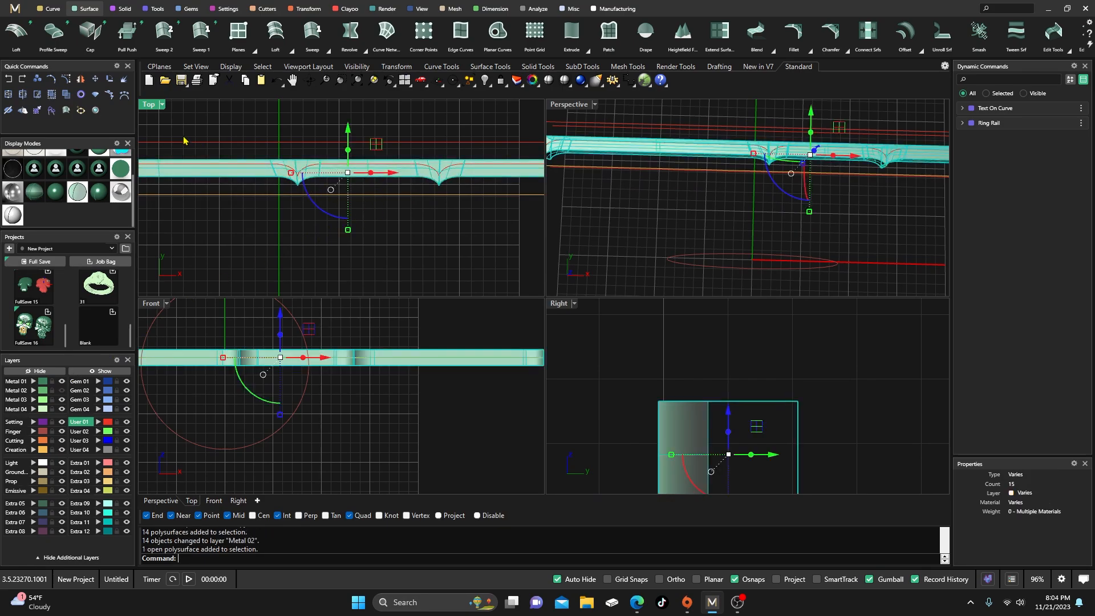
- Mirror a copy of the scalloped border across the lettering's horizontal centre line in the Top view
left_click(81, 78)
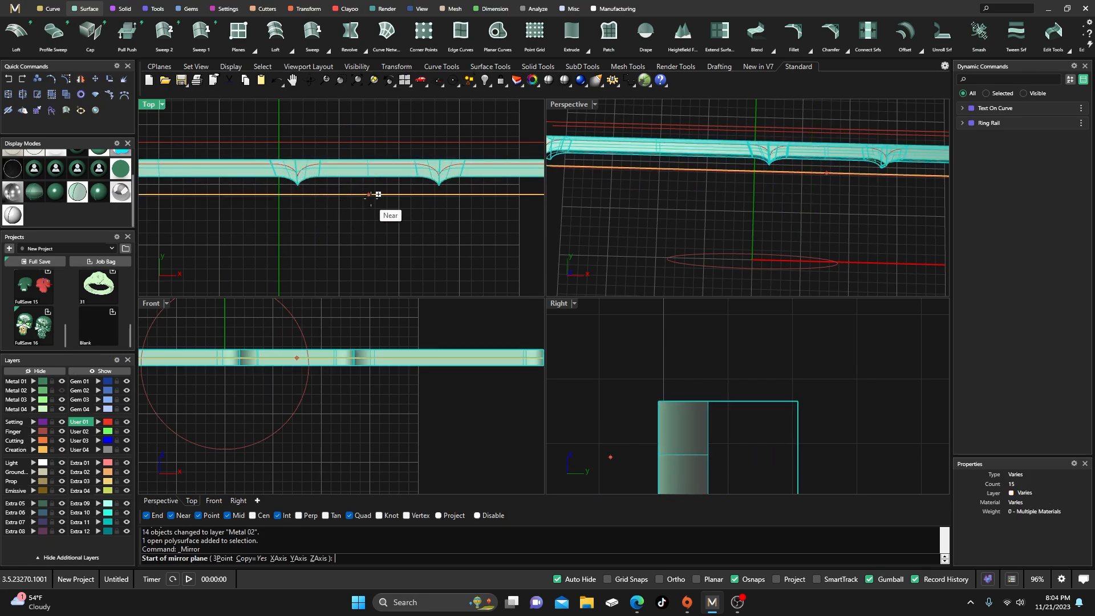
left_click(348, 194)
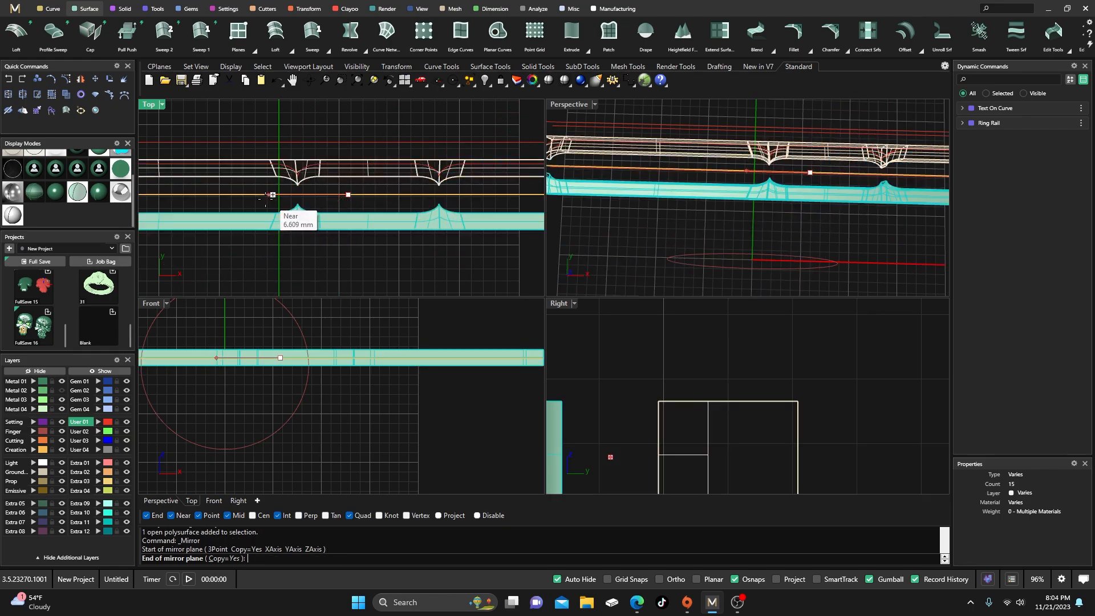
left_click(273, 195)
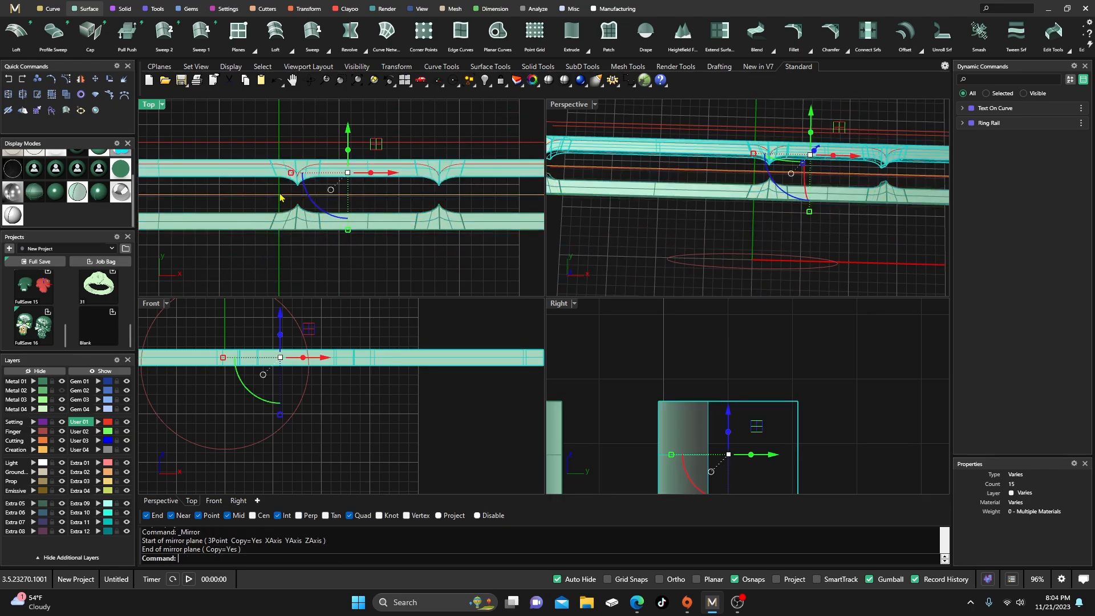
left_click(299, 107)
scroll(336, 142, "down", 6)
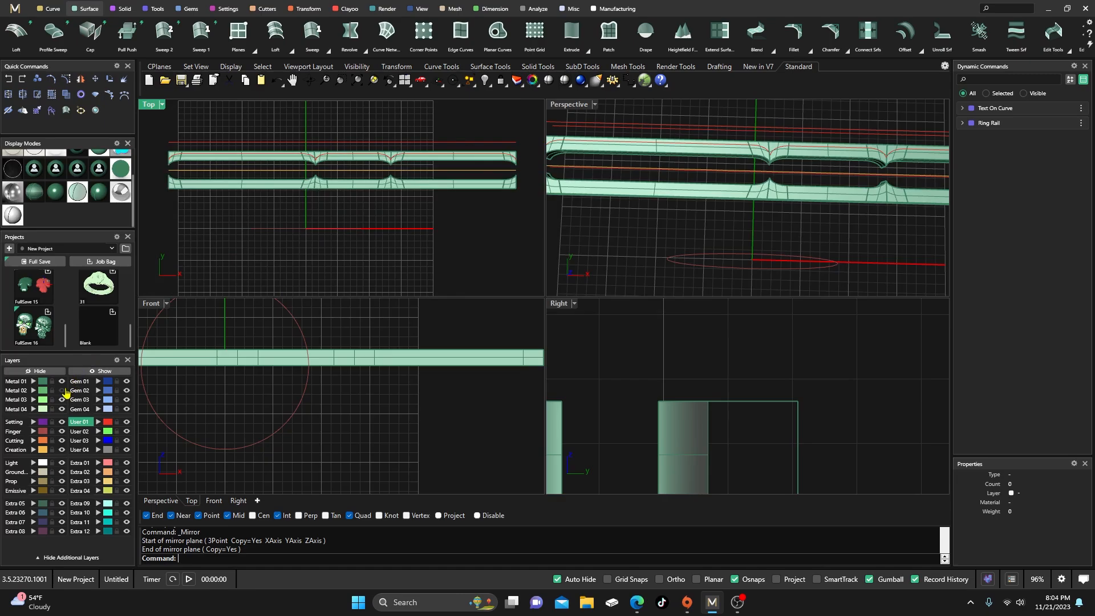
- Show the Metal 02 layer with the lettering and check the gap between the letter bottoms and the mirrored border
left_click(62, 390)
scroll(251, 173, "up", 10)
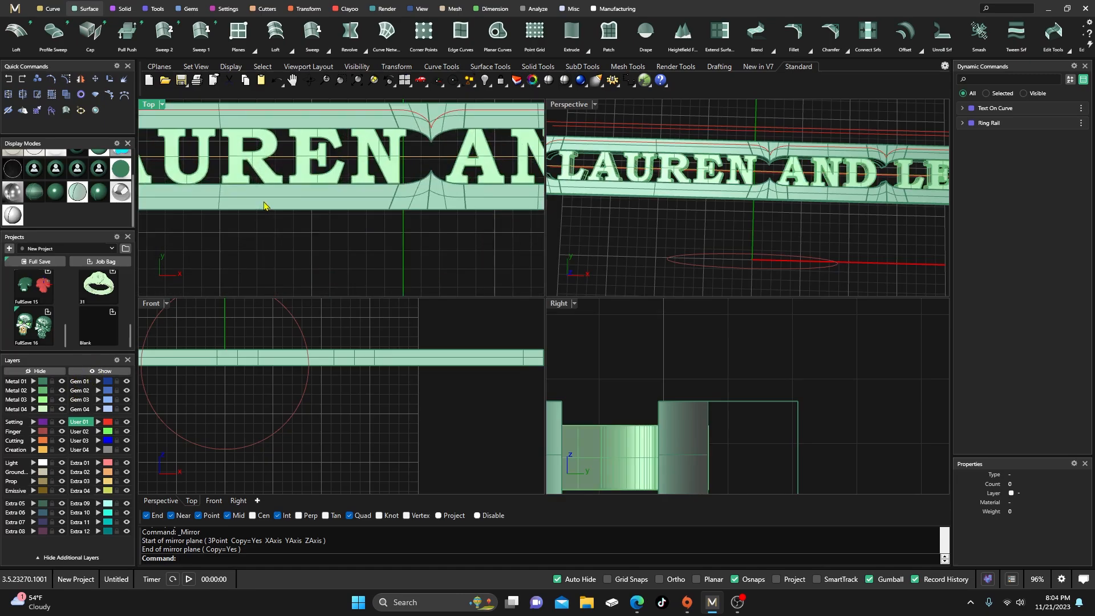
scroll(350, 176, "down", 8)
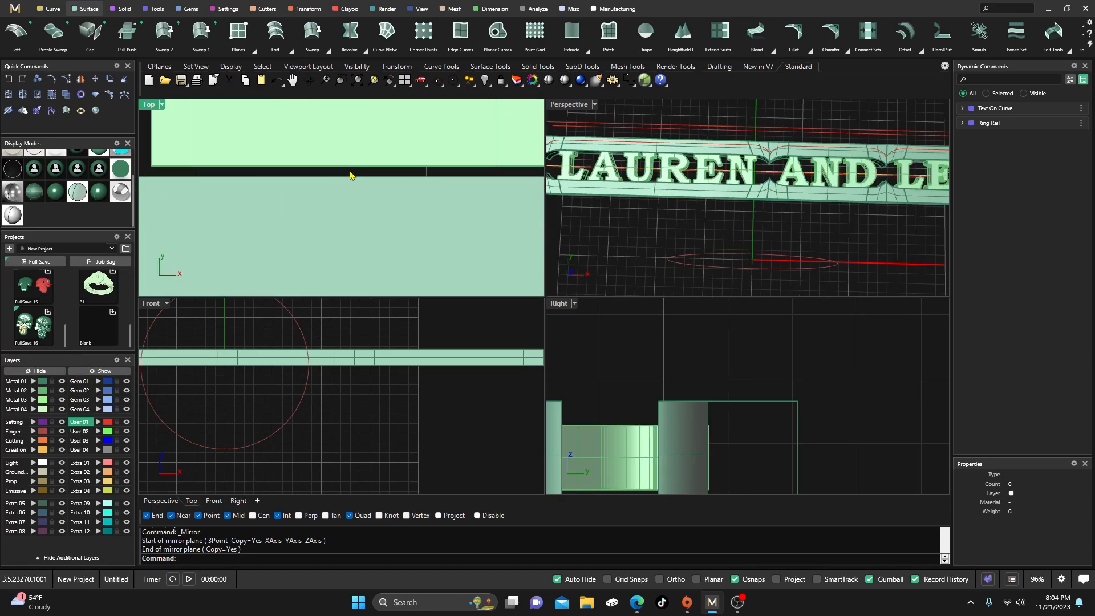
scroll(368, 172, "down", 6)
right_click_drag(456, 184, 404, 209)
scroll(404, 208, "up", 2)
right_click_drag(476, 188, 418, 202)
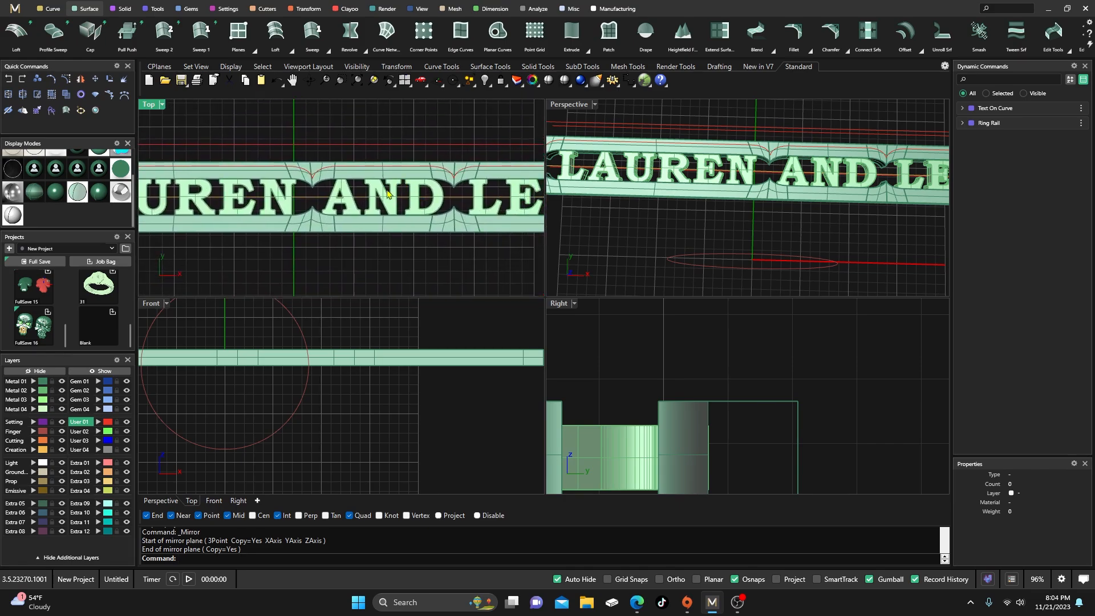
- Examine in the Top view how the original border's inner edge and scallop points fit the tops of the letters
scroll(386, 195, "up", 3)
left_click(383, 156)
scroll(365, 168, "up", 3)
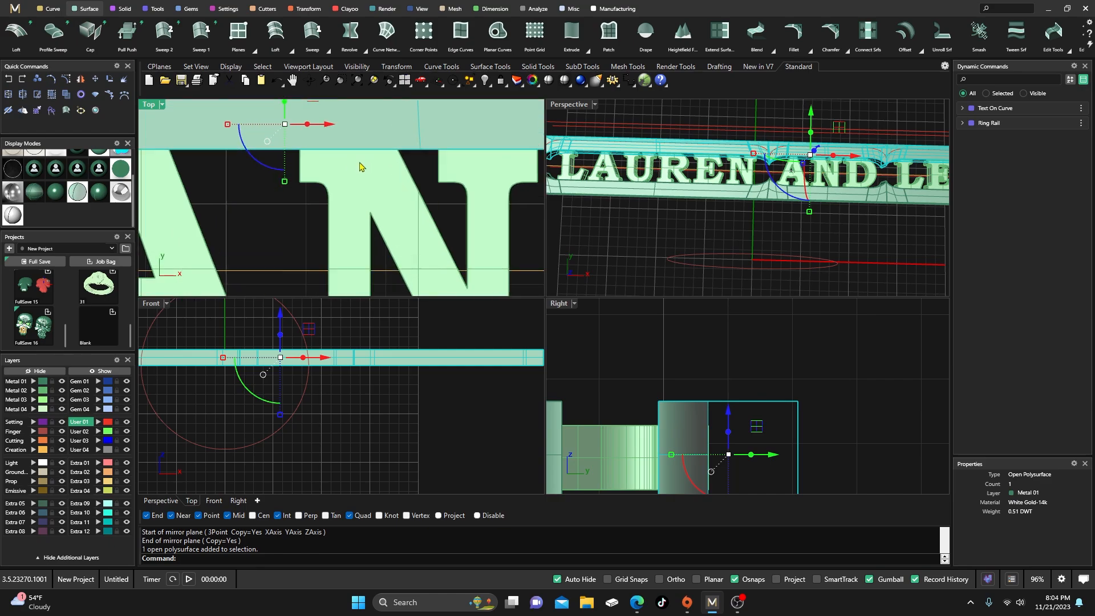
scroll(391, 180, "down", 5)
scroll(365, 218, "up", 5)
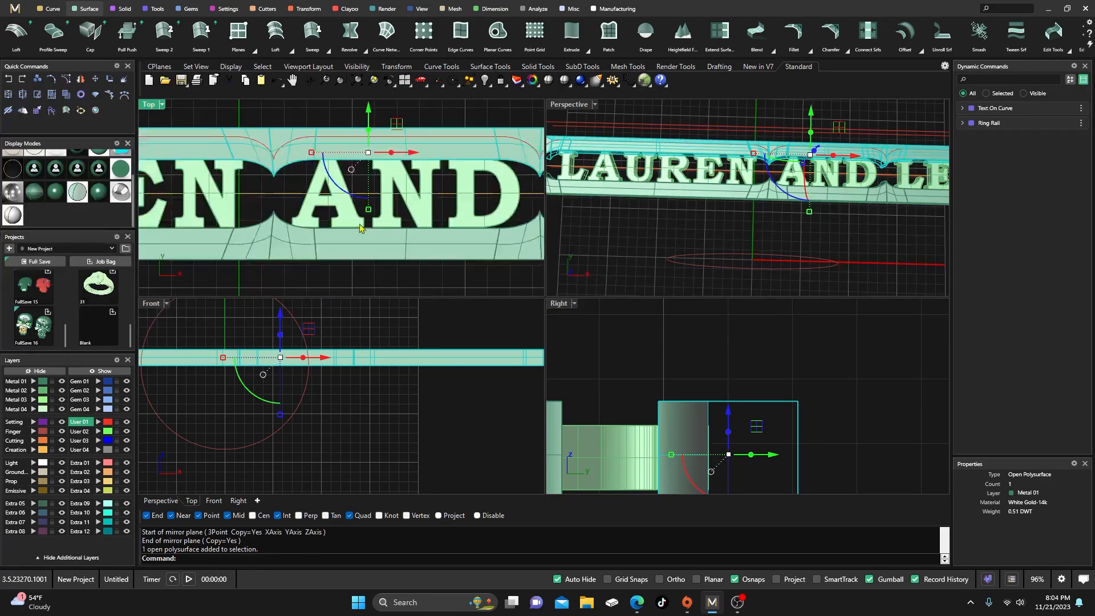
scroll(340, 236, "down", 1)
scroll(344, 232, "down", 3)
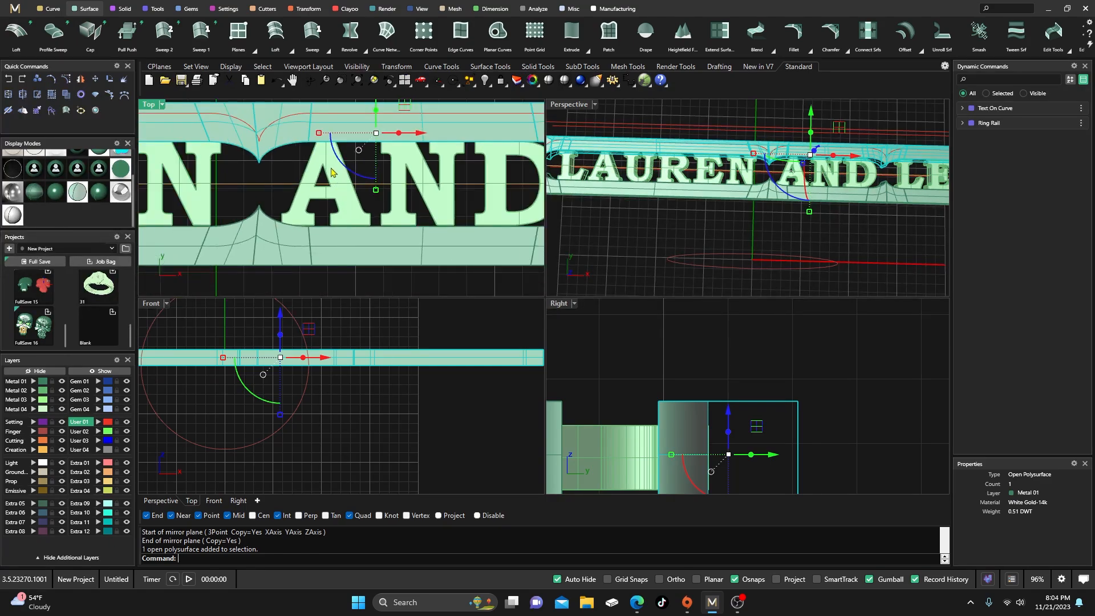
scroll(330, 169, "up", 3)
scroll(325, 165, "down", 4)
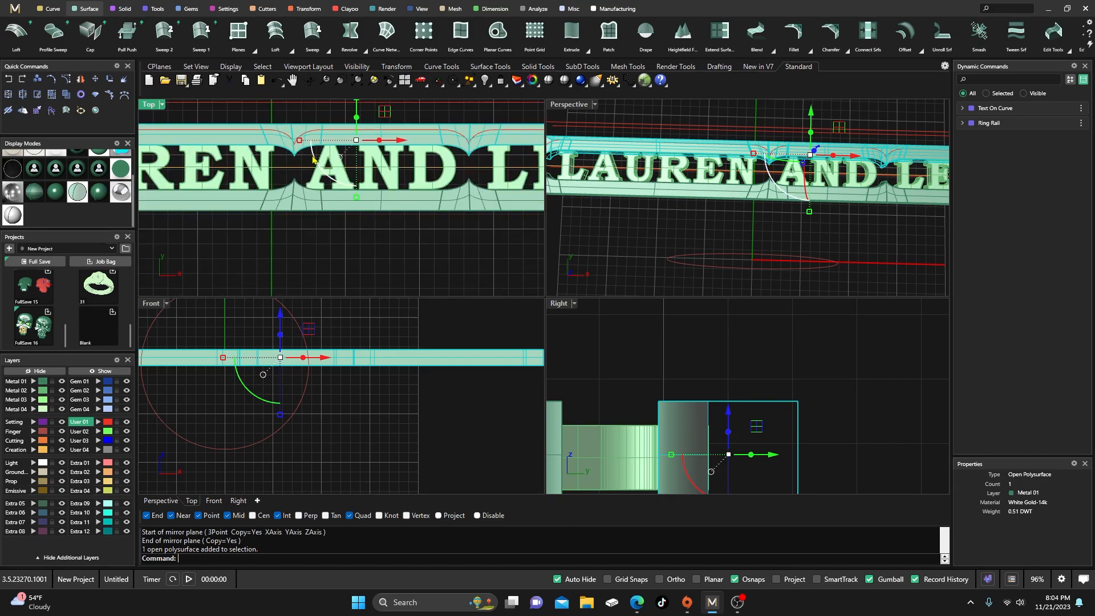
- Move the mirrored border along Y in the Top view until its inner edge meets the bottoms of the letters
left_click(282, 159)
left_click(308, 196)
scroll(351, 195, "up", 2)
scroll(353, 198, "up", 5)
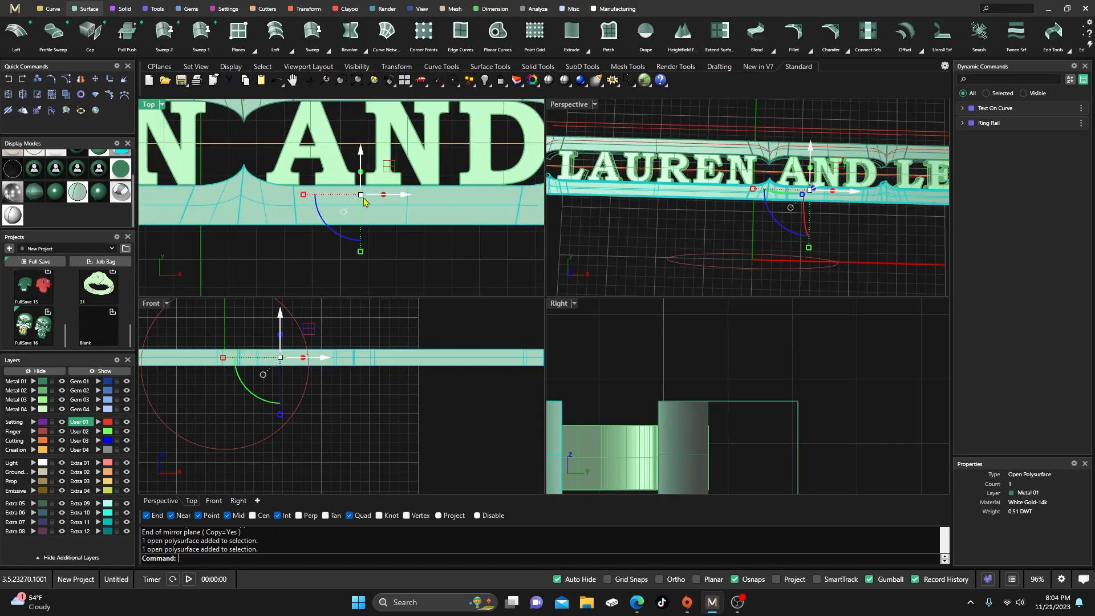
scroll(375, 166, "up", 2)
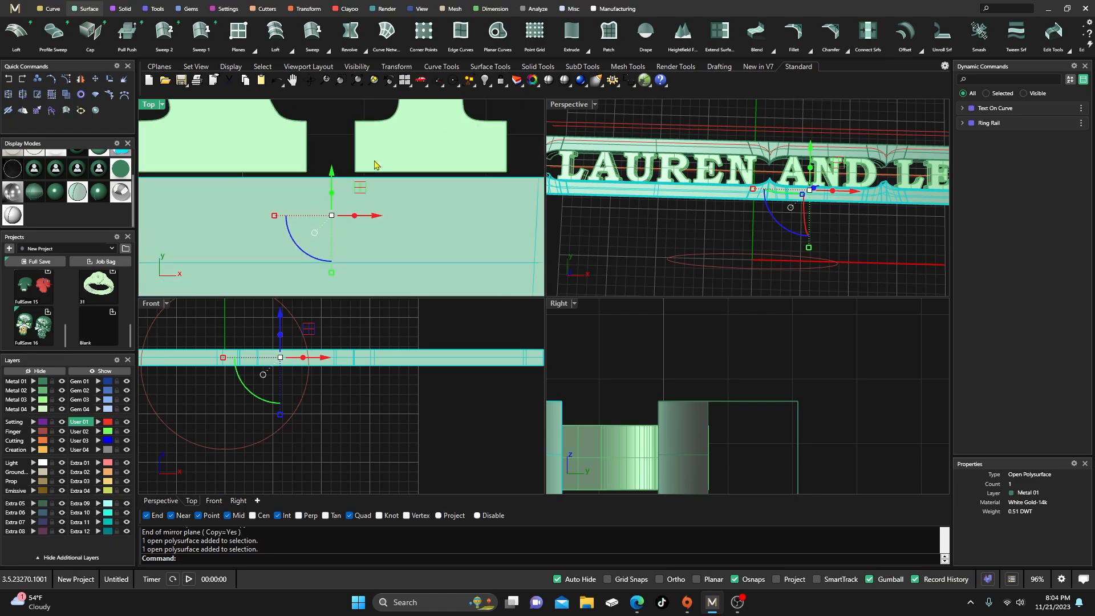
left_click_drag(332, 172, 332, 169)
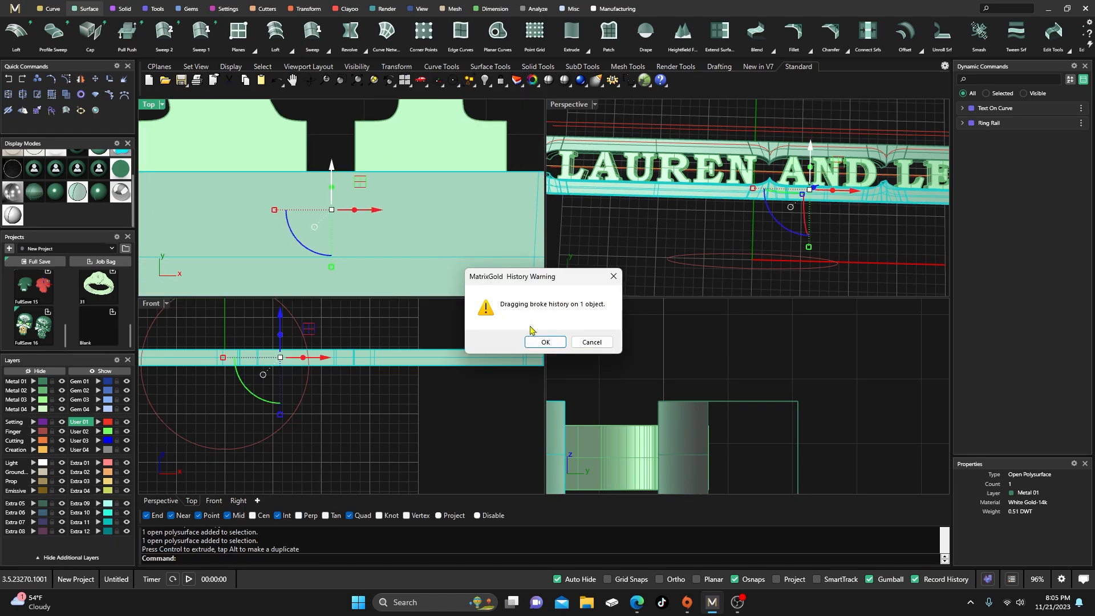
left_click(546, 343)
key("Escape")
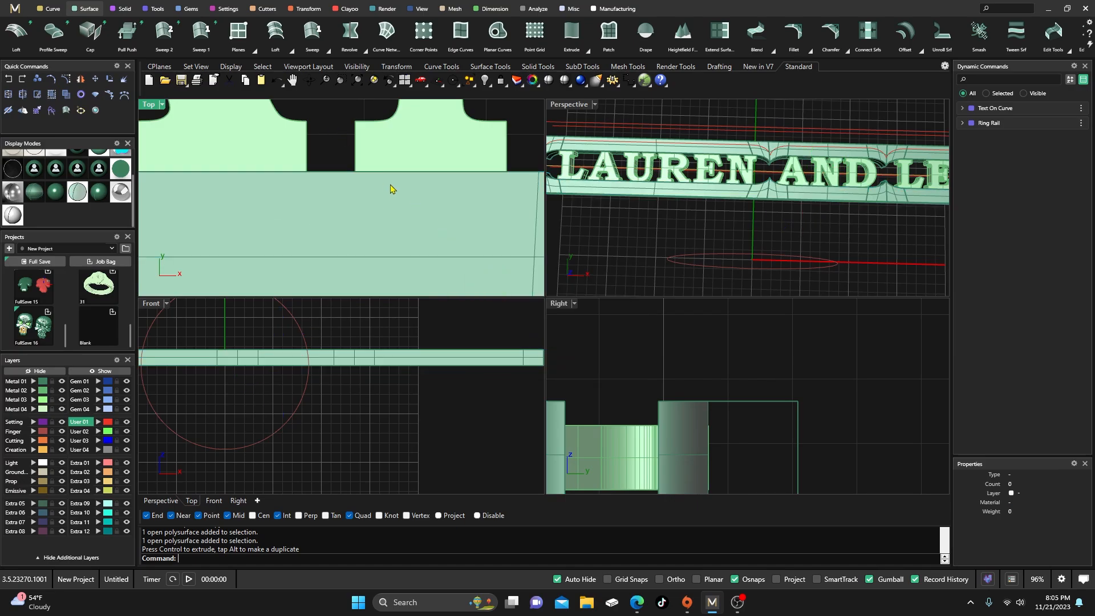
scroll(393, 191, "down", 8)
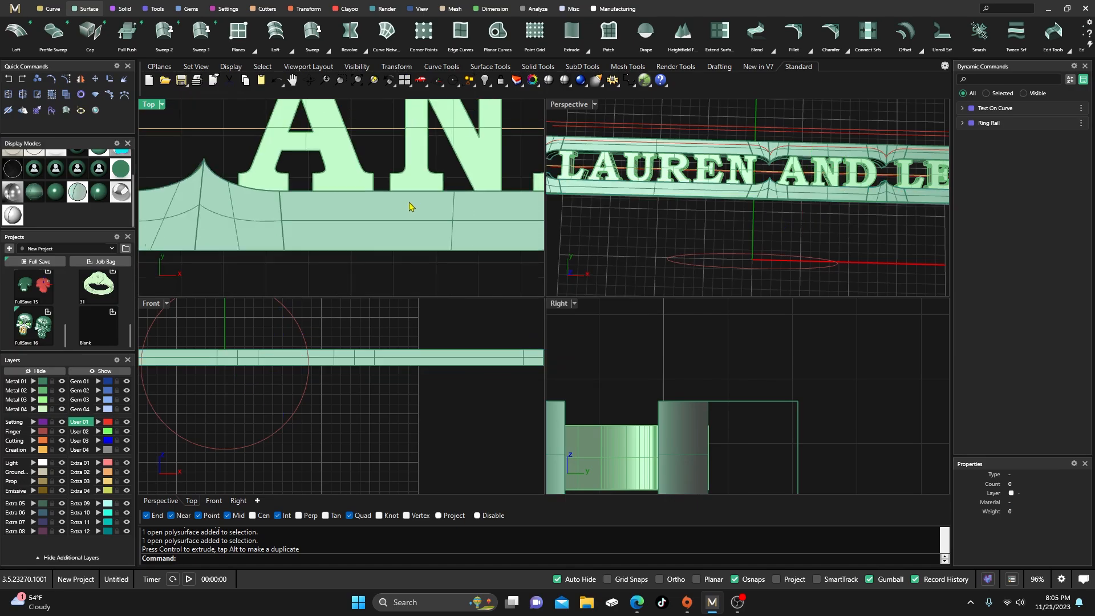
- Maximize the Perspective view and inspect the open ends of both borders and the lettering between them
double_click(573, 106)
right_click_drag(520, 303, 730, 204)
scroll(513, 320, "up", 5)
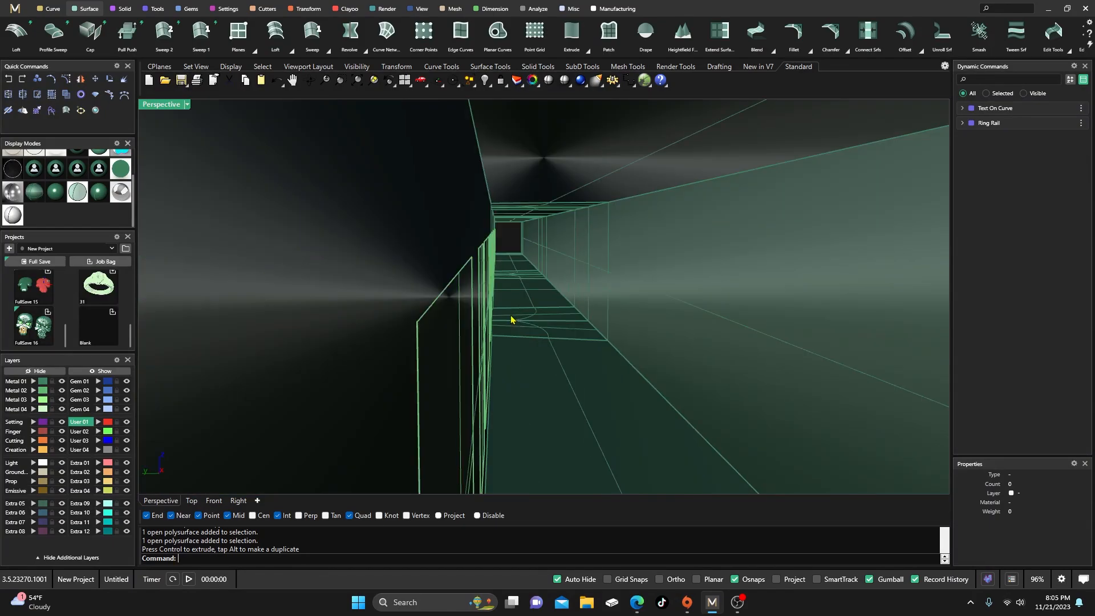
mouse_move(506, 396)
right_mouse_down()
mouse_move(495, 382)
mouse_move(506, 381)
mouse_move(489, 391)
right_mouse_up()
scroll(455, 367, "up", 5)
scroll(455, 367, "down", 10)
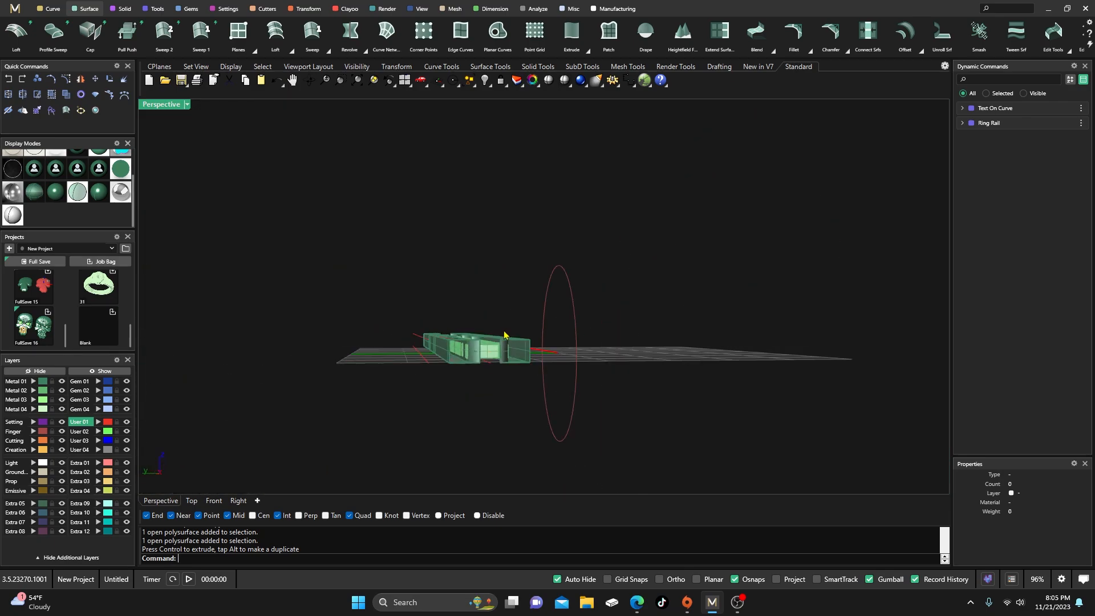
right_click_drag(506, 335, 386, 402)
scroll(386, 404, "up", 10)
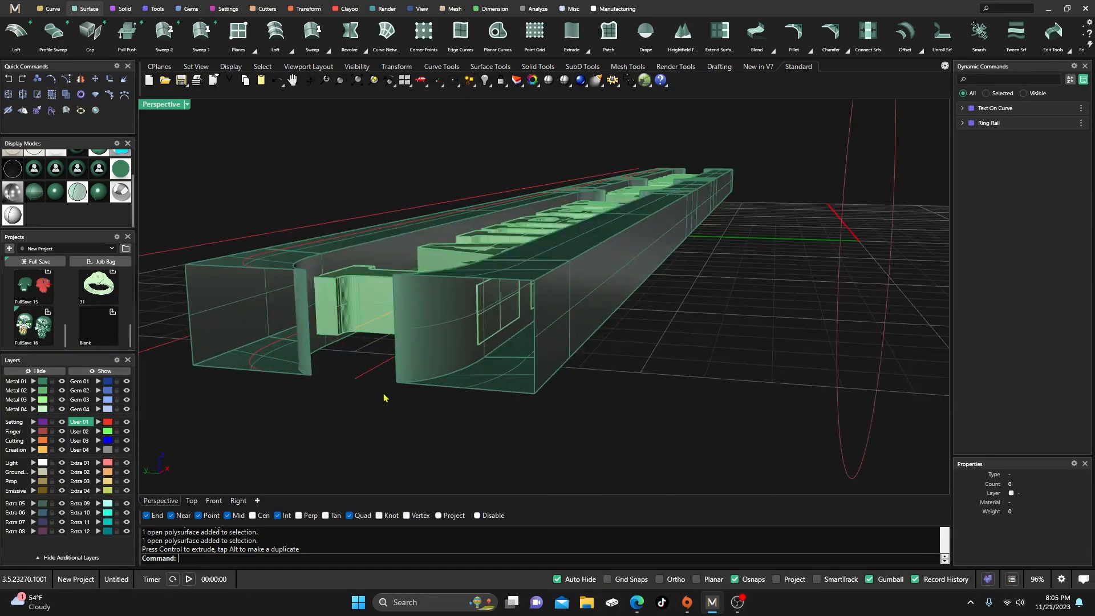
- Assign the single curve beneath the lettering to the User 03 layer and all remaining User 01 curves to User 04
left_click(376, 374)
right_click_drag(389, 410, 441, 415)
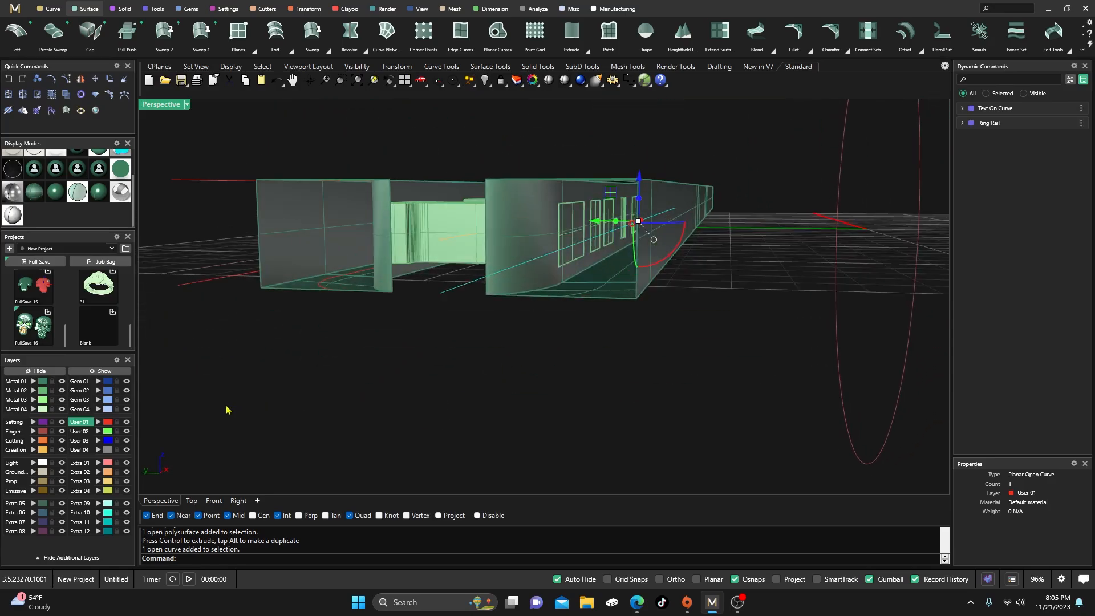
left_click(99, 441)
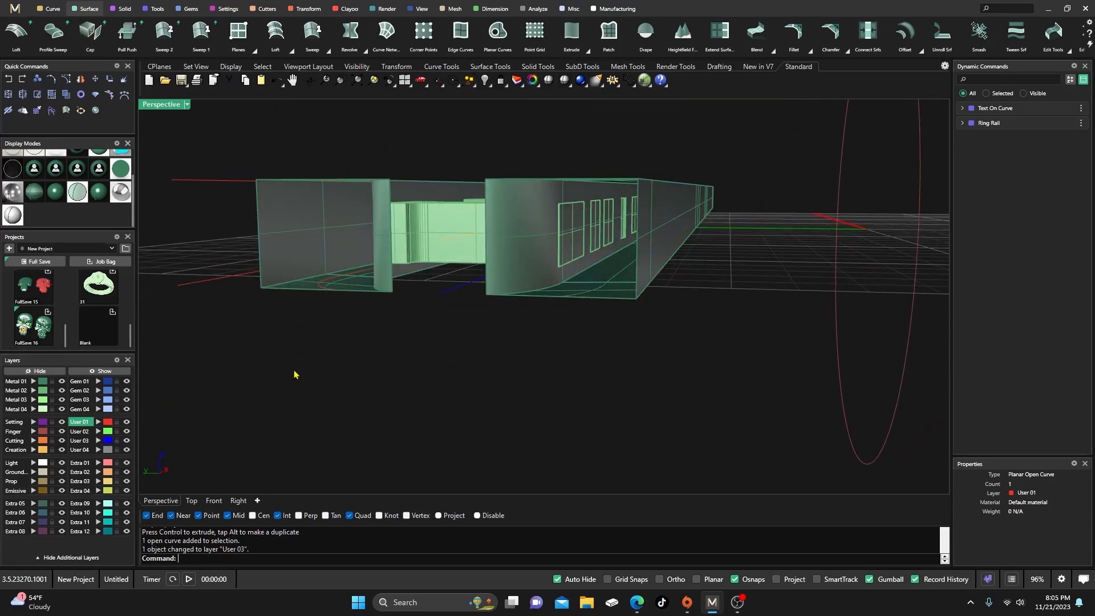
left_click(107, 423)
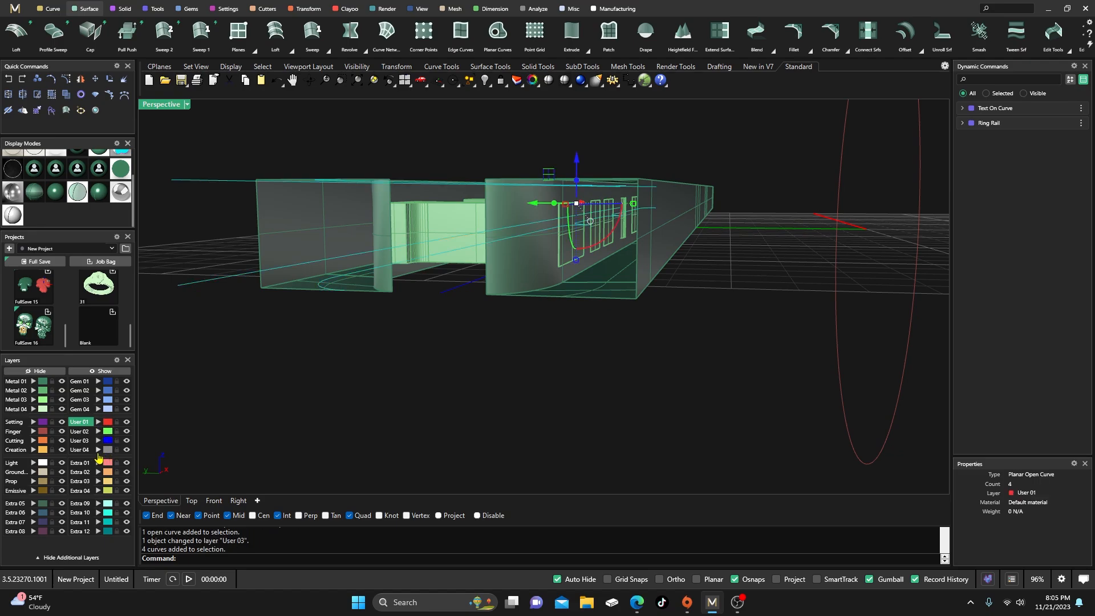
left_click(98, 450)
- Examine the paired borders and lettering from several angles in the Perspective view
right_click_drag(504, 358, 479, 394)
scroll(422, 377, "down", 8)
scroll(528, 273, "up", 6)
right_click_drag(528, 274, 510, 326)
scroll(494, 341, "up", 3)
scroll(496, 330, "down", 4)
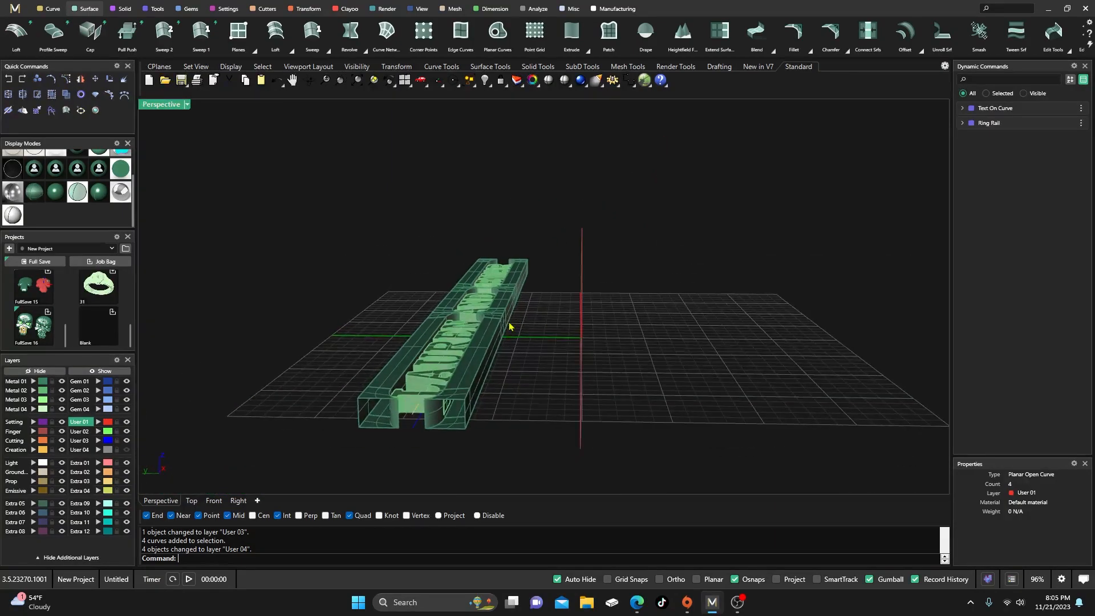
scroll(451, 402, "up", 6)
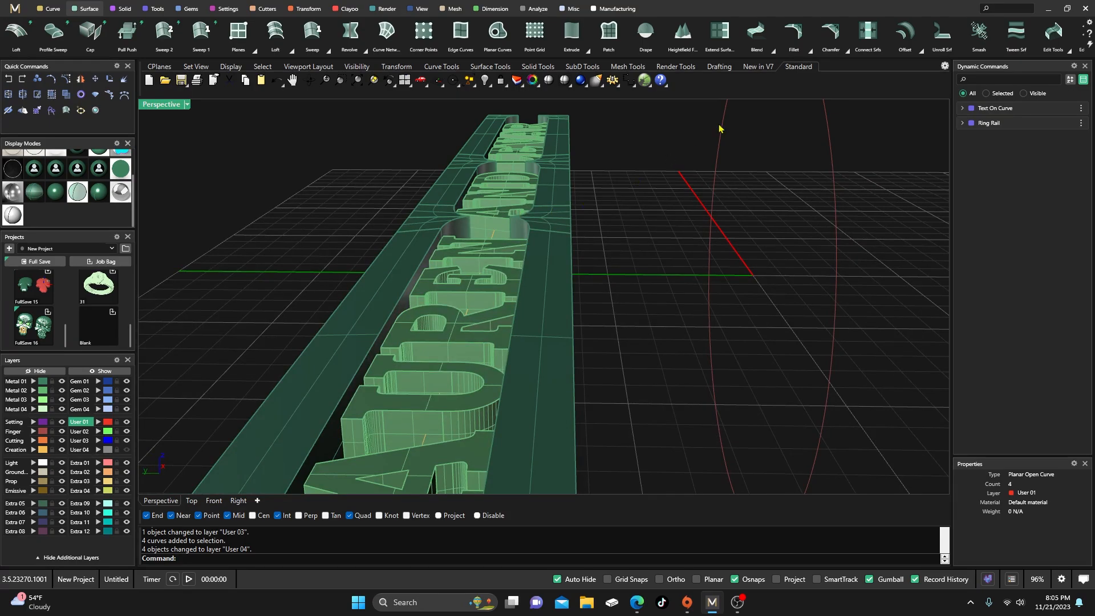
left_click(120, 8)
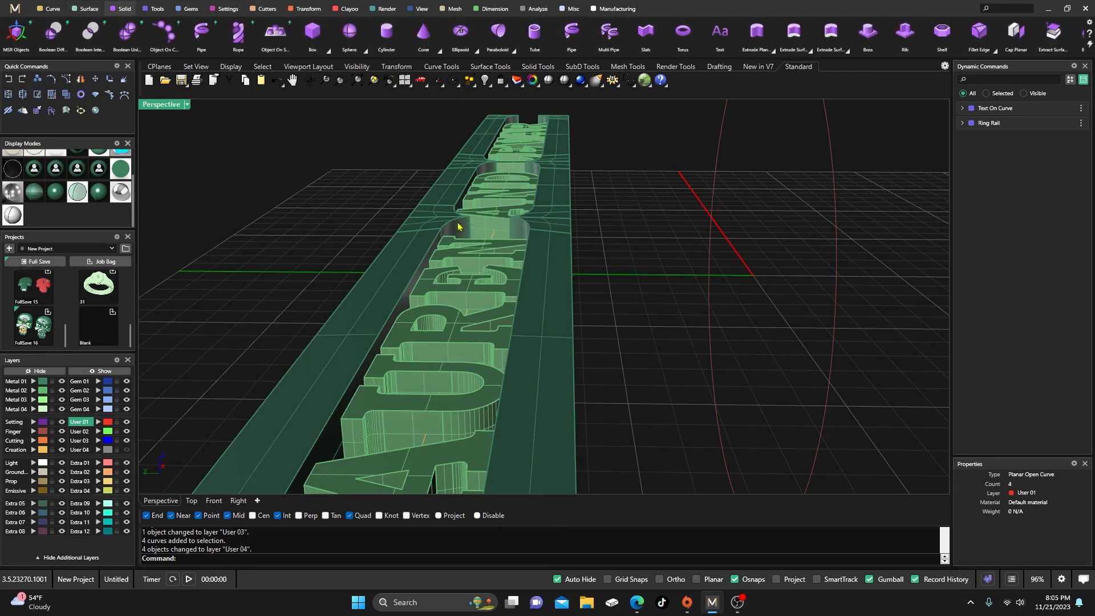
scroll(570, 266, "down", 5)
right_click_drag(596, 298, 548, 306)
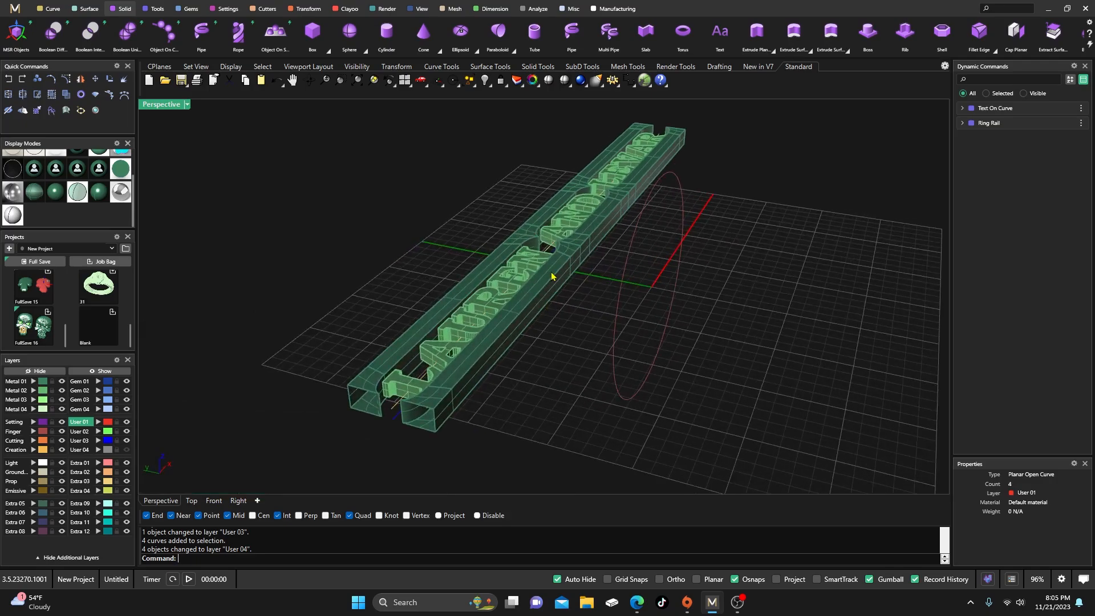
scroll(551, 276, "up", 3)
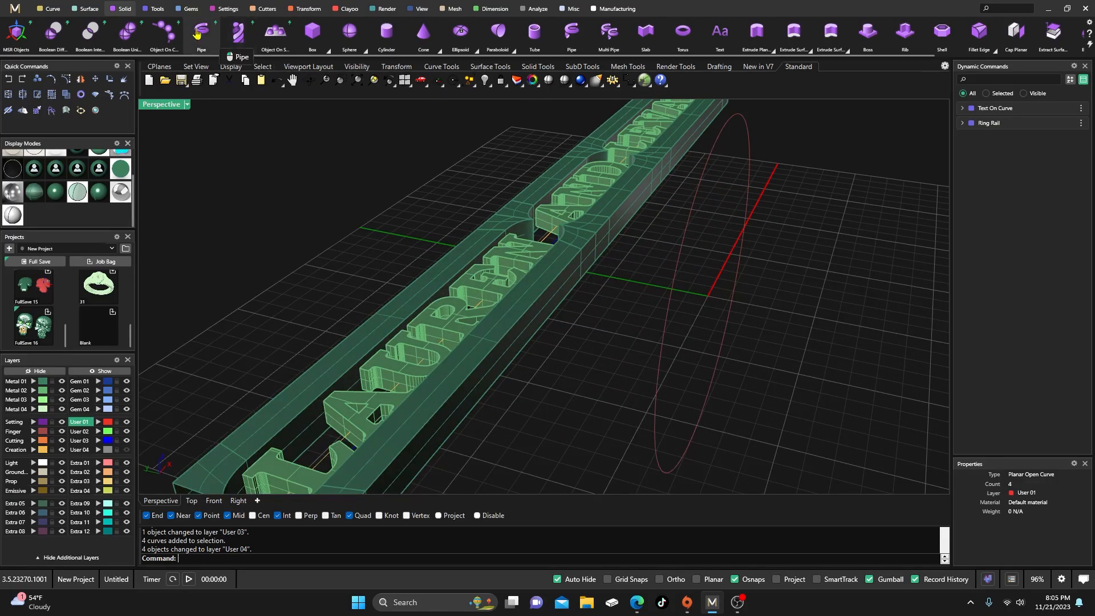
- Try a circular Fillet Surfaces with radius 0.500 between the mirrored border's outer side and top faces, and undo it
left_click(86, 9)
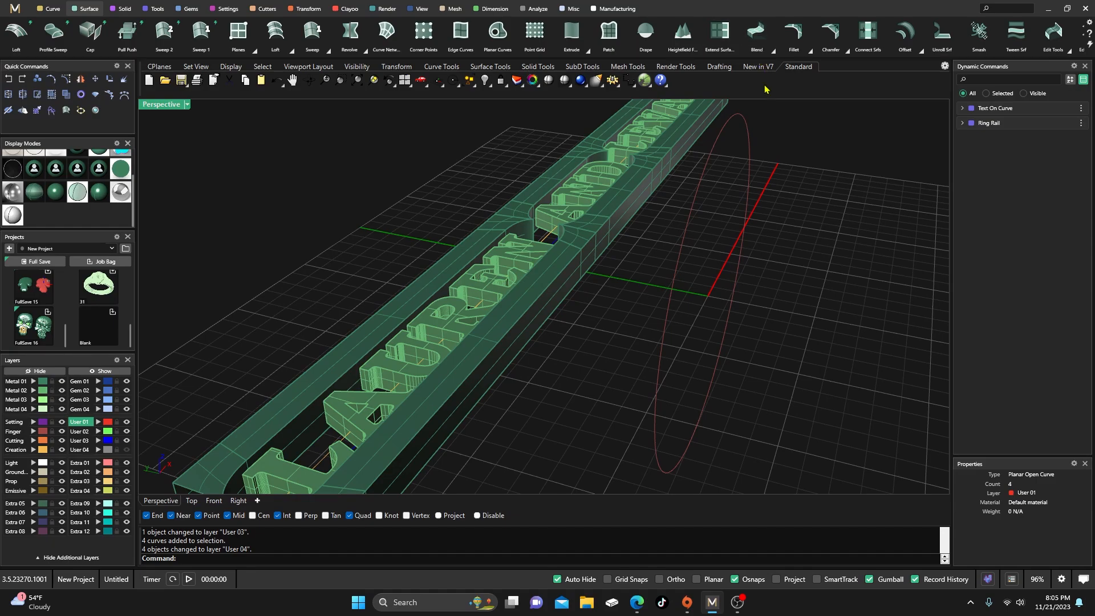
left_click(809, 50)
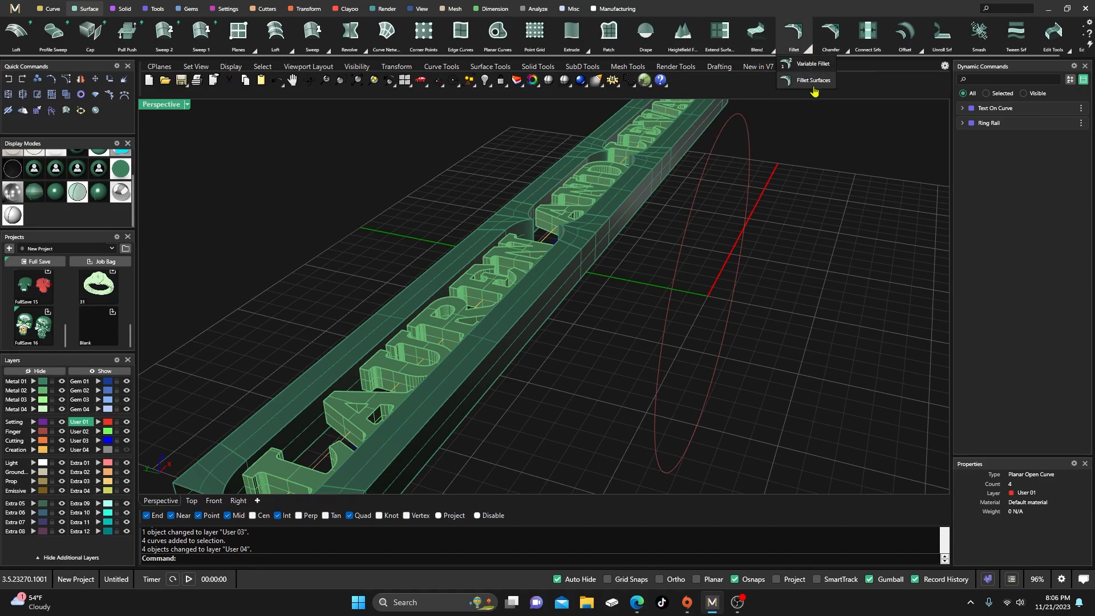
left_click(806, 81)
scroll(486, 399, "up", 4)
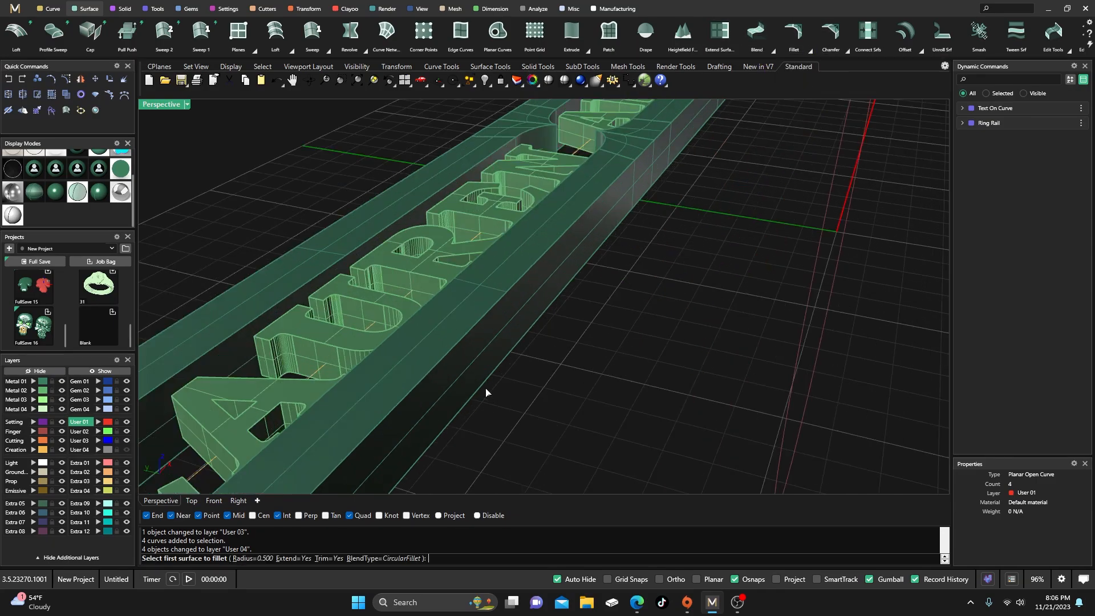
left_click(435, 359)
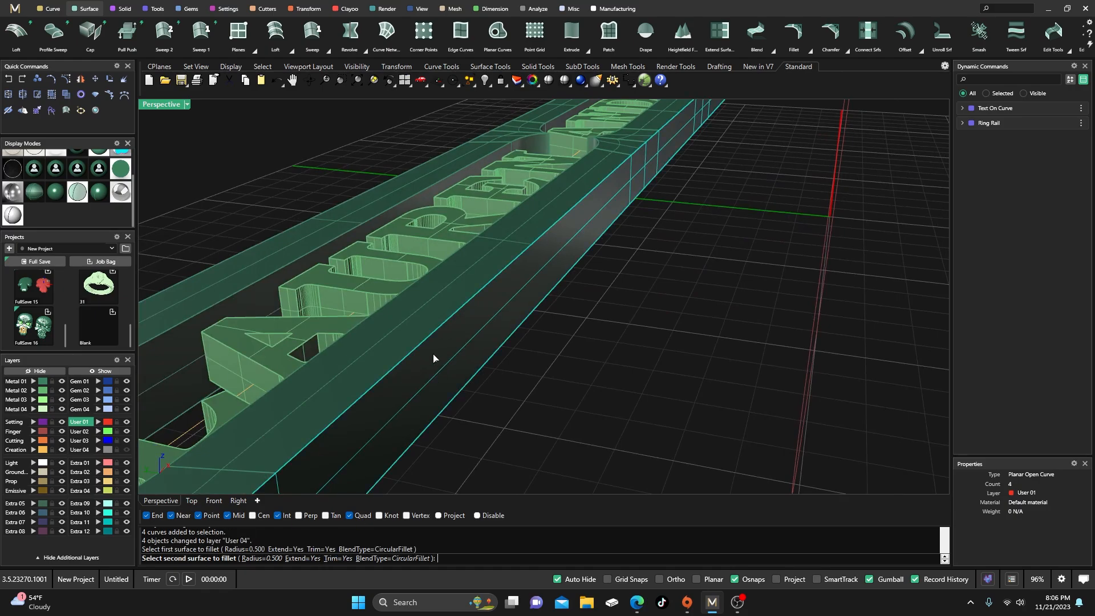
left_click(444, 342)
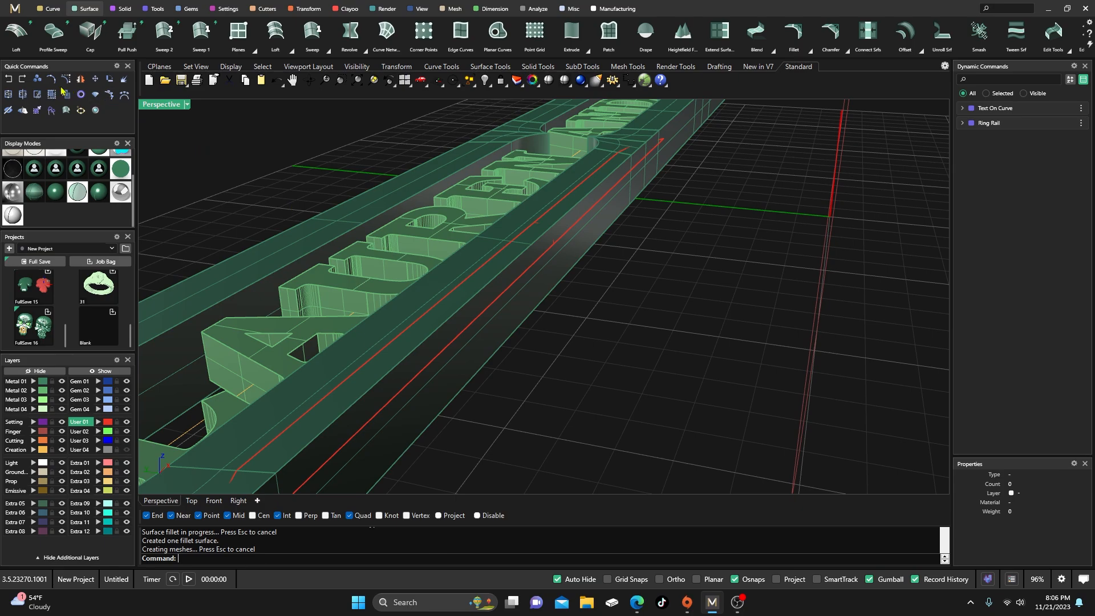
left_click(8, 79)
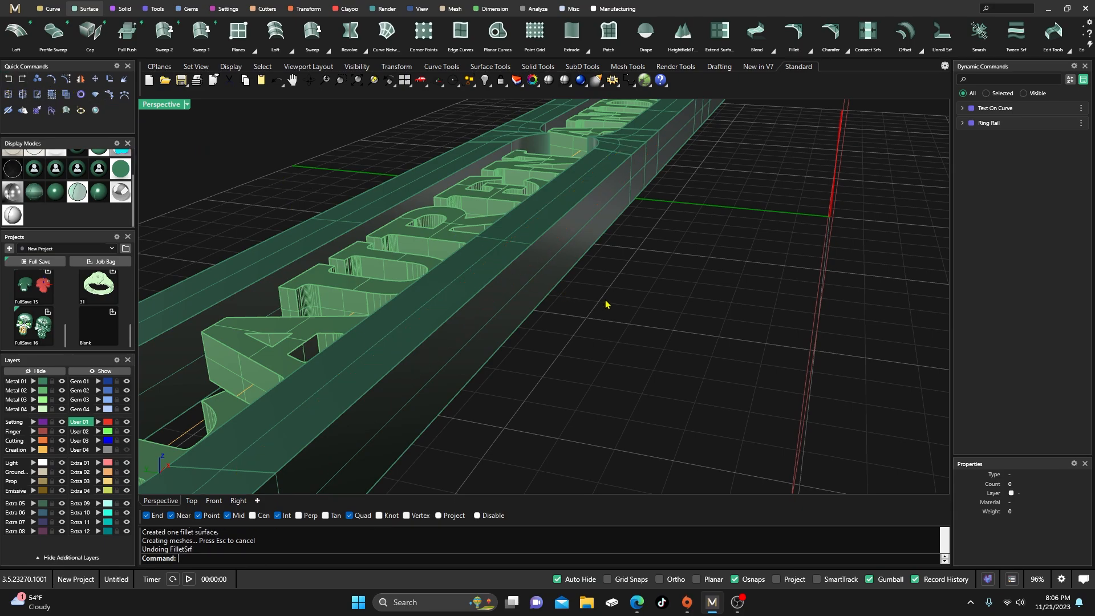
- Try a circular Fillet Surfaces with radius 0.2 between one border's outer side and top faces, and undo it
scroll(606, 301, "down", 8)
right_click_drag(616, 300, 615, 319)
scroll(570, 344, "up", 8)
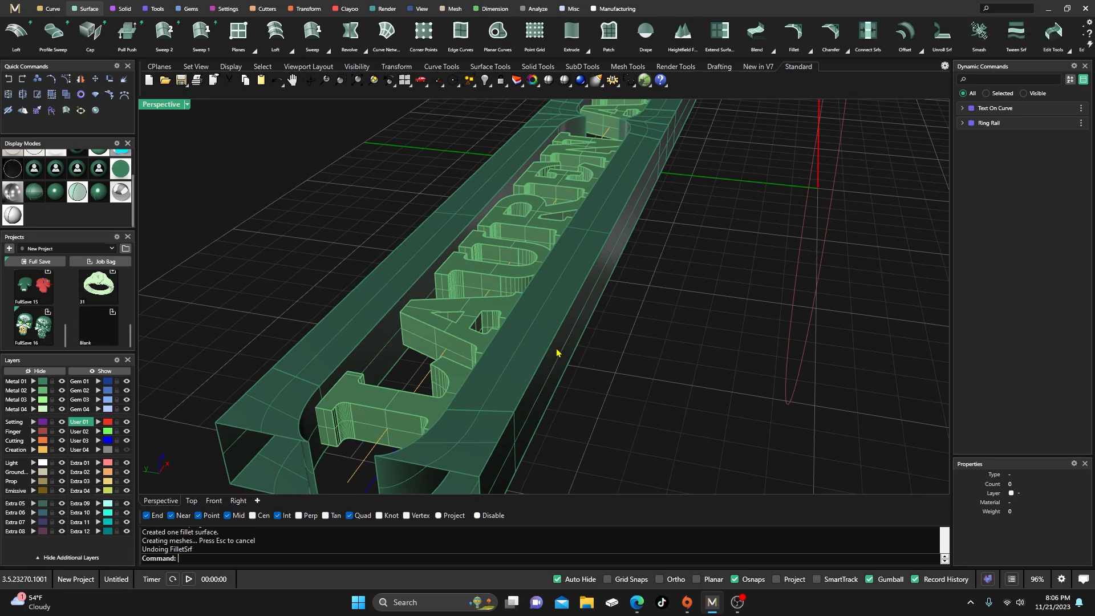
left_click(809, 50)
left_click(809, 81)
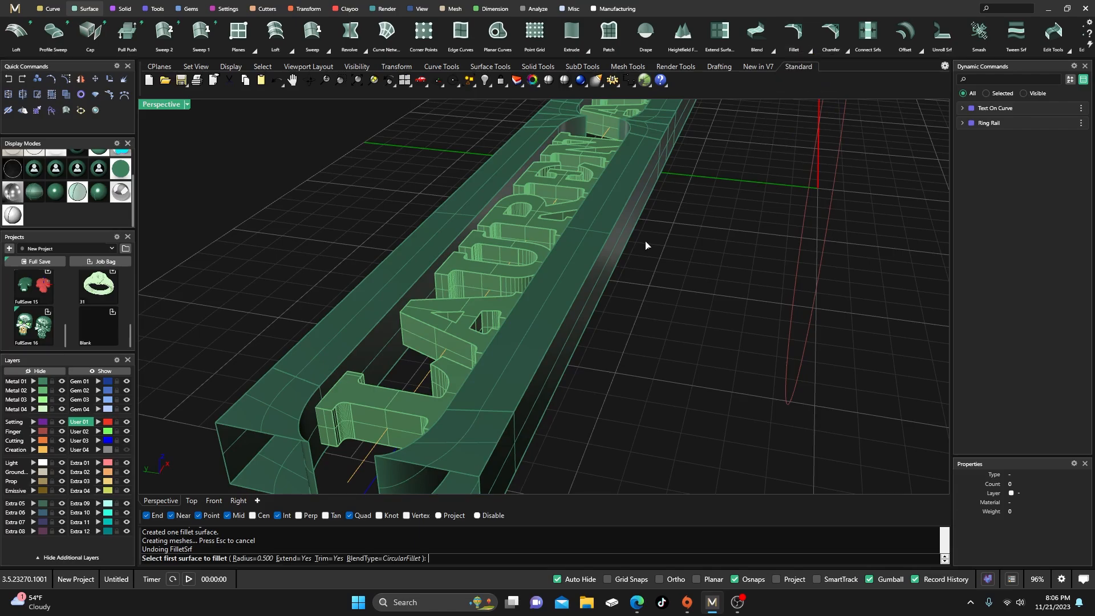
left_click(262, 556)
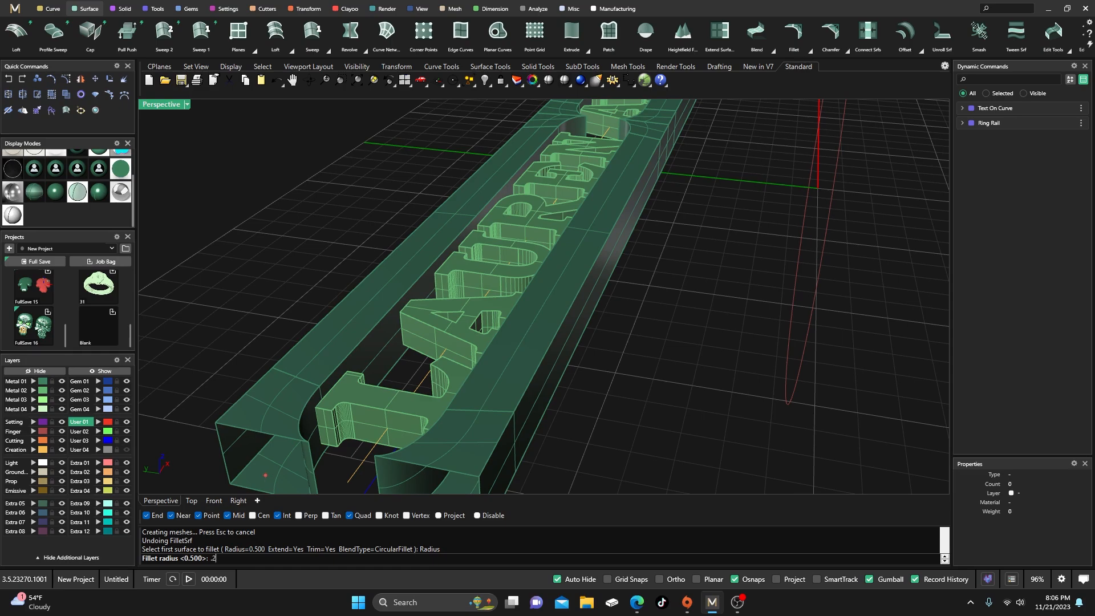
type(".2")
key("Return")
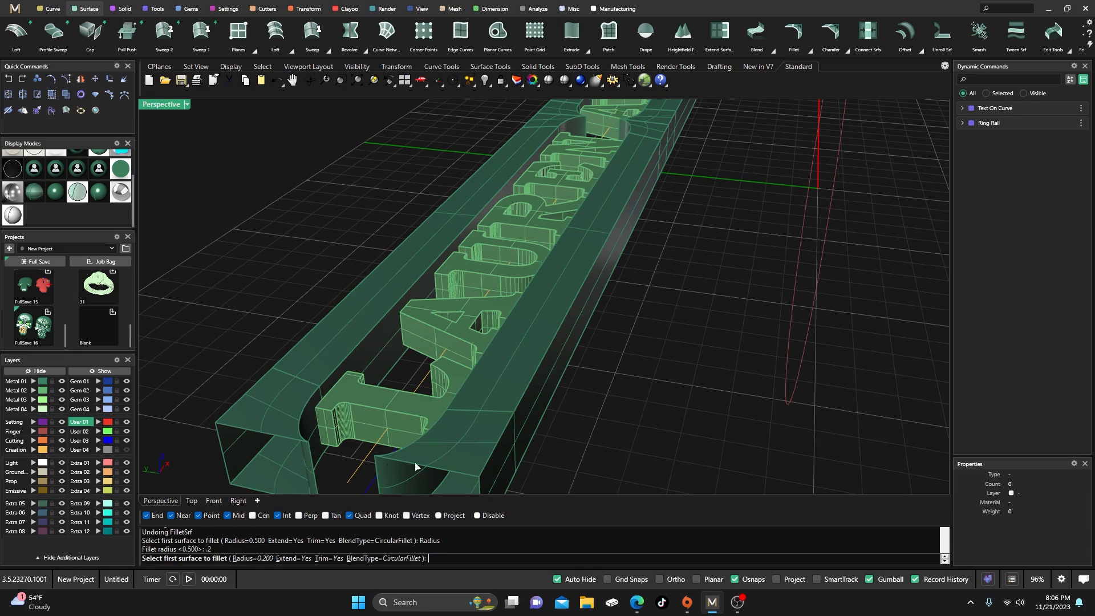
left_click(517, 391)
left_click(533, 405)
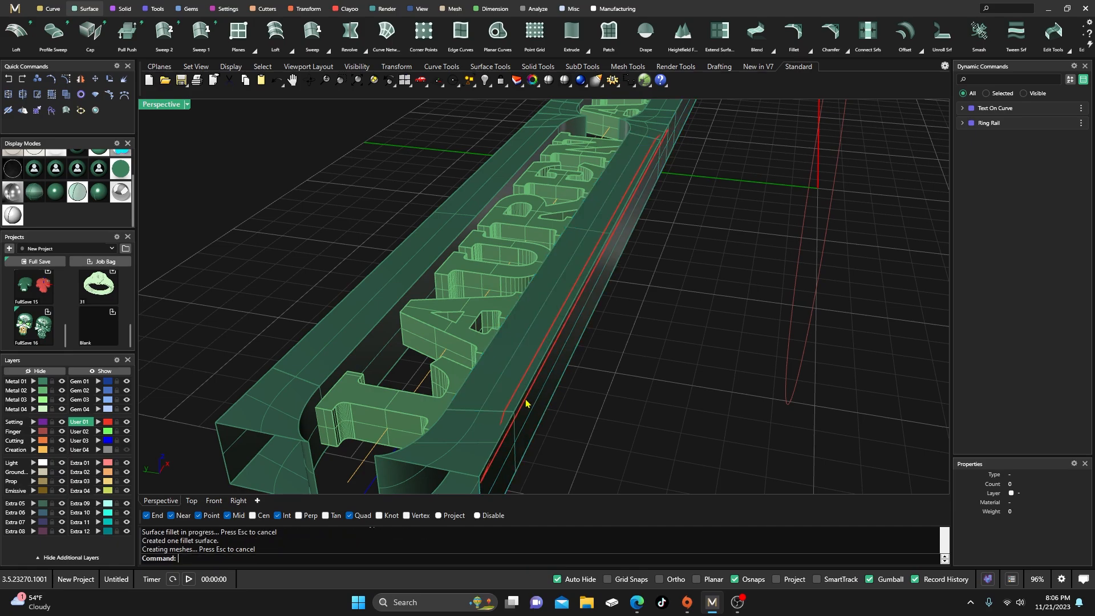
scroll(532, 367, "up", 6)
scroll(550, 384, "down", 6)
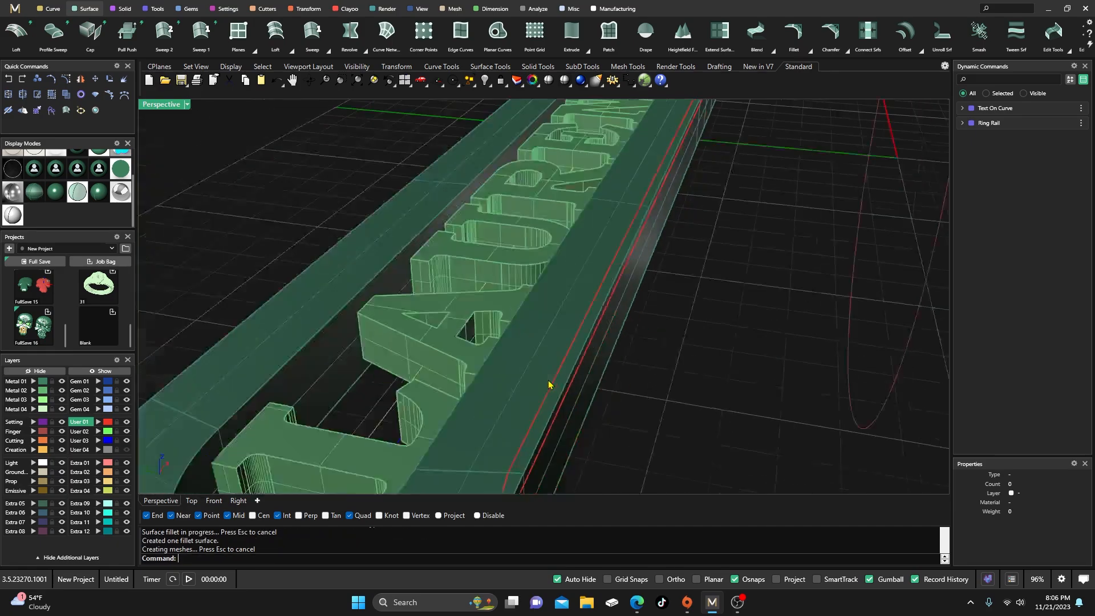
right_click_drag(550, 384, 552, 373)
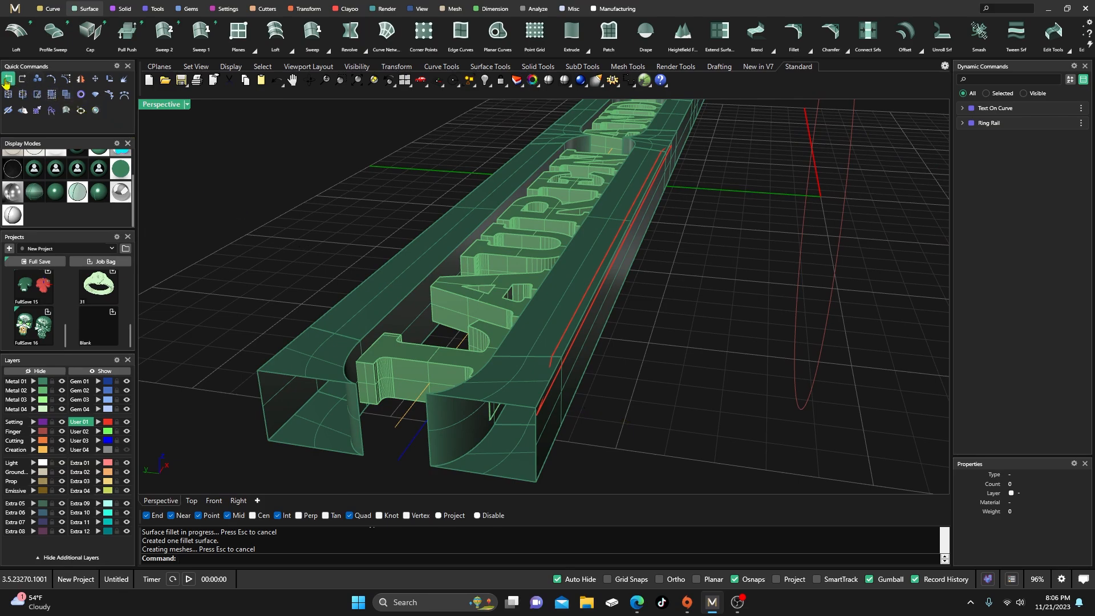
key("ctrl+z")
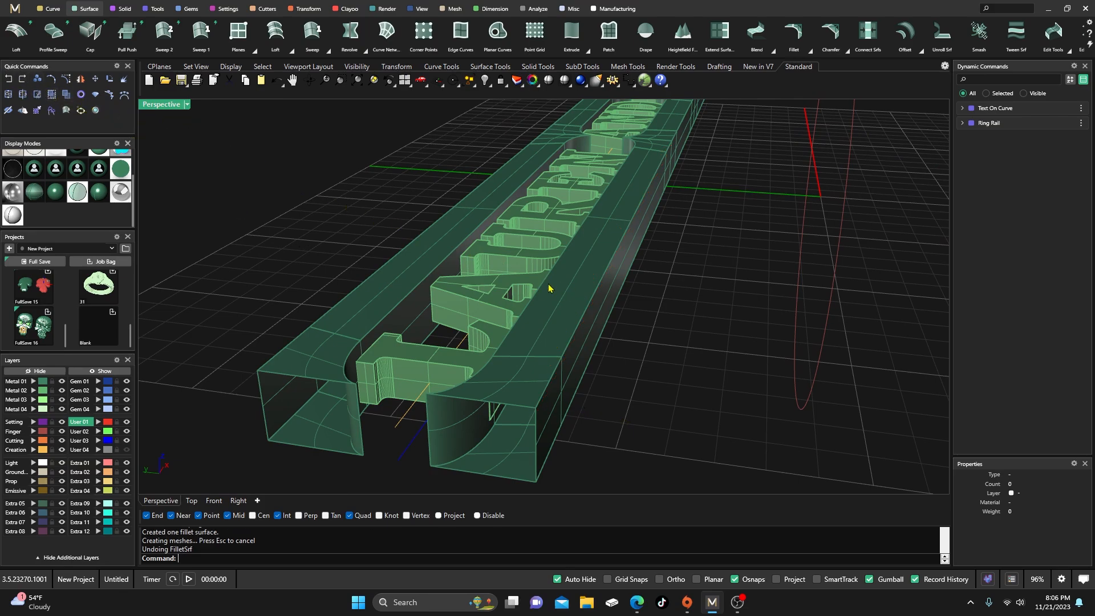
- Inspect the unfilleted borders and lettering along their full length, from the open ends to an overall view
scroll(527, 389, "up", 6)
scroll(530, 378, "down", 6)
right_click_drag(543, 365, 552, 362)
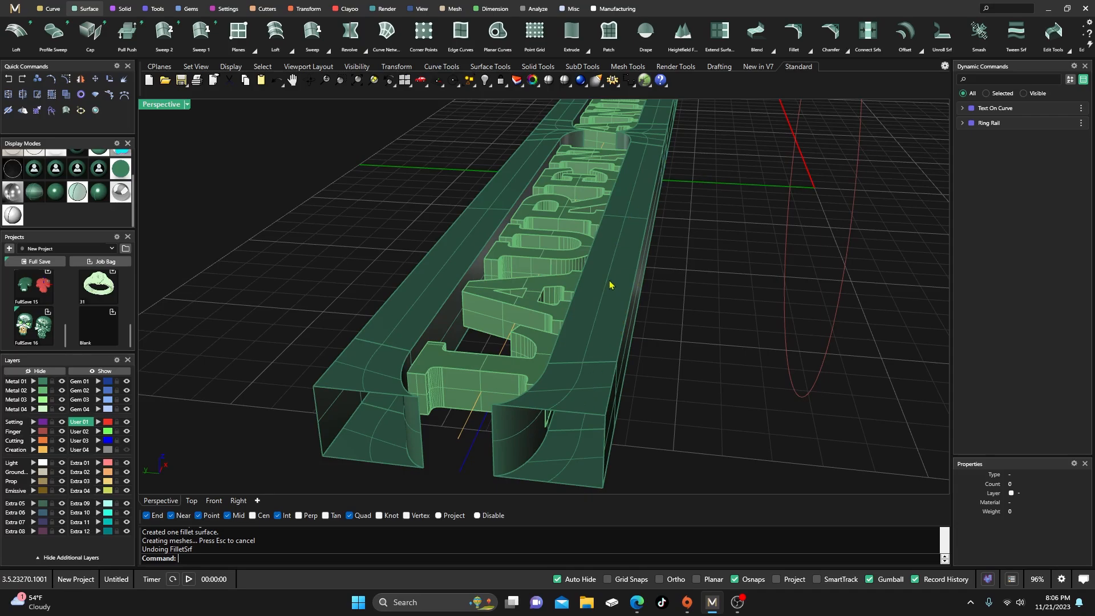
scroll(395, 362, "down", 8)
right_click_drag(395, 362, 353, 373)
scroll(379, 358, "up", 3)
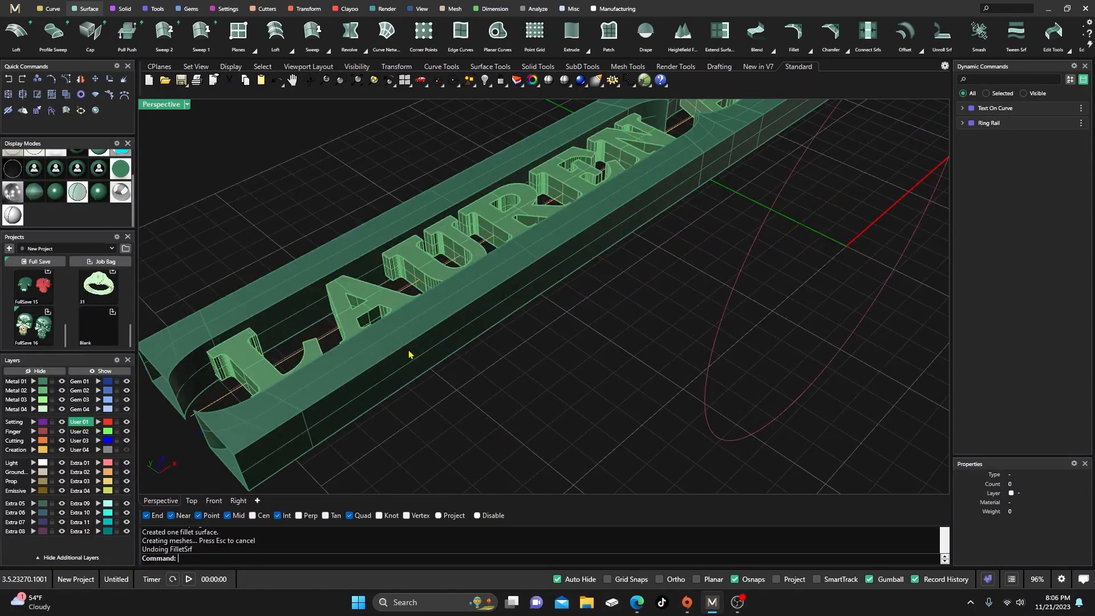
scroll(471, 368, "down", 5)
right_click_drag(479, 382, 405, 379)
scroll(480, 339, "up", 5)
scroll(488, 332, "down", 3)
scroll(487, 332, "down", 4)
scroll(411, 376, "up", 8)
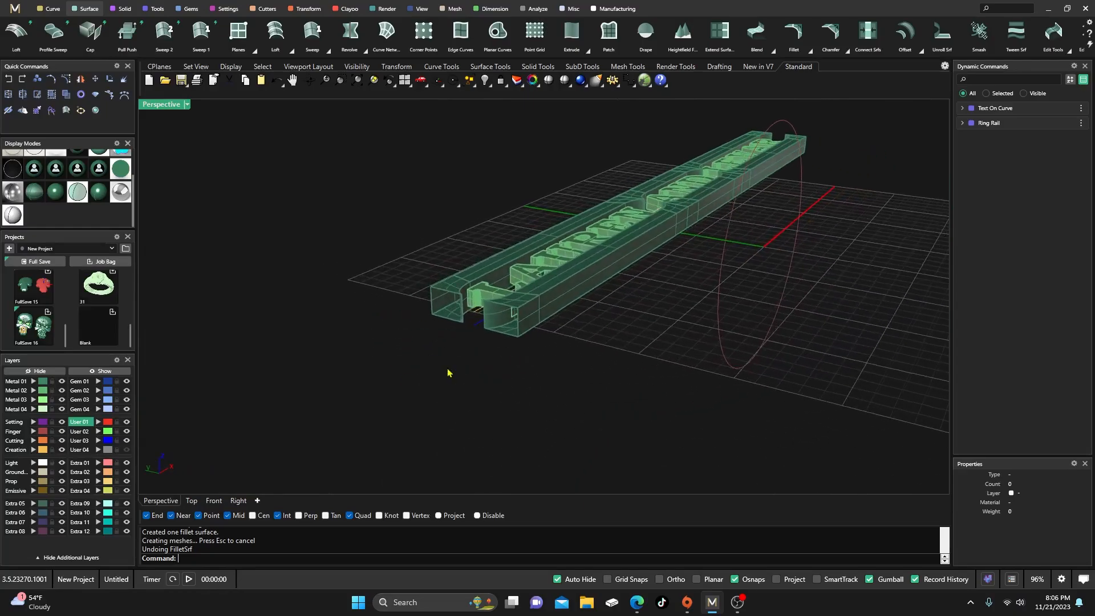
scroll(479, 319, "down", 3)
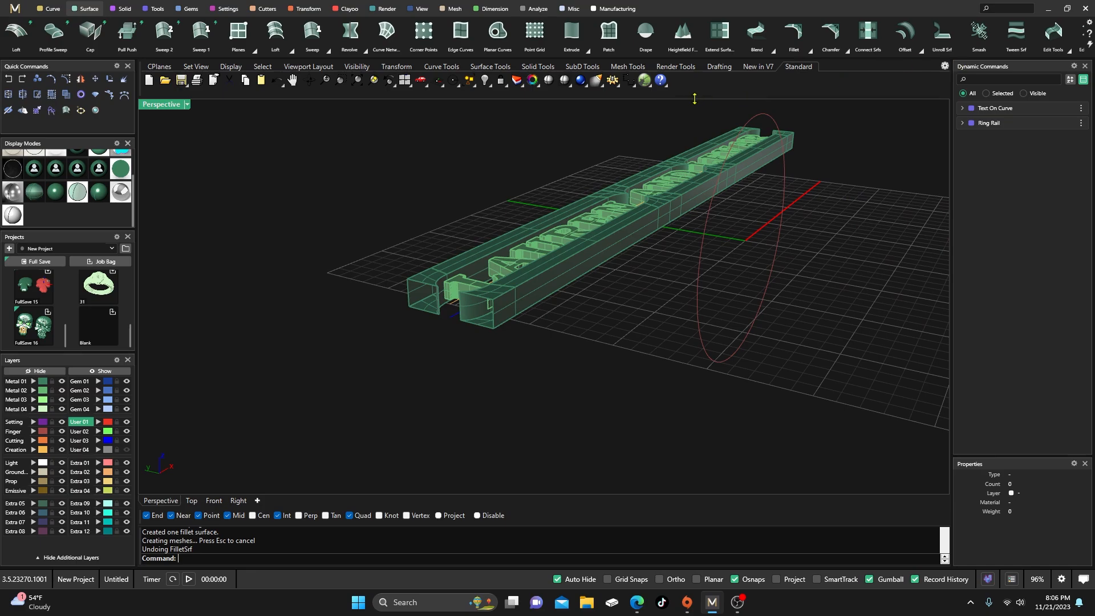
left_click(309, 9)
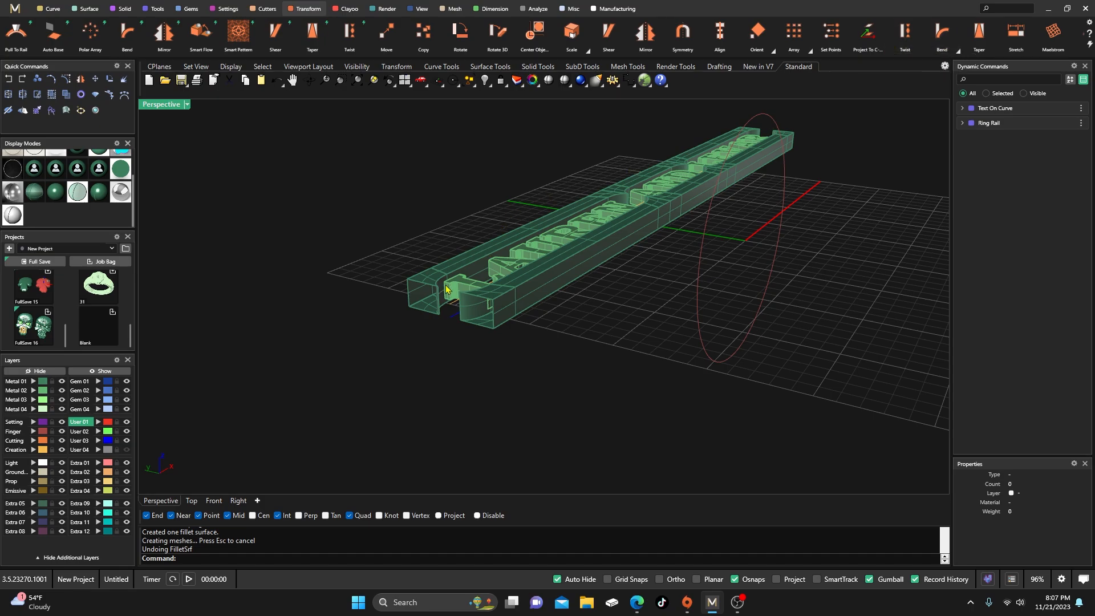
right_click_drag(446, 289, 586, 245)
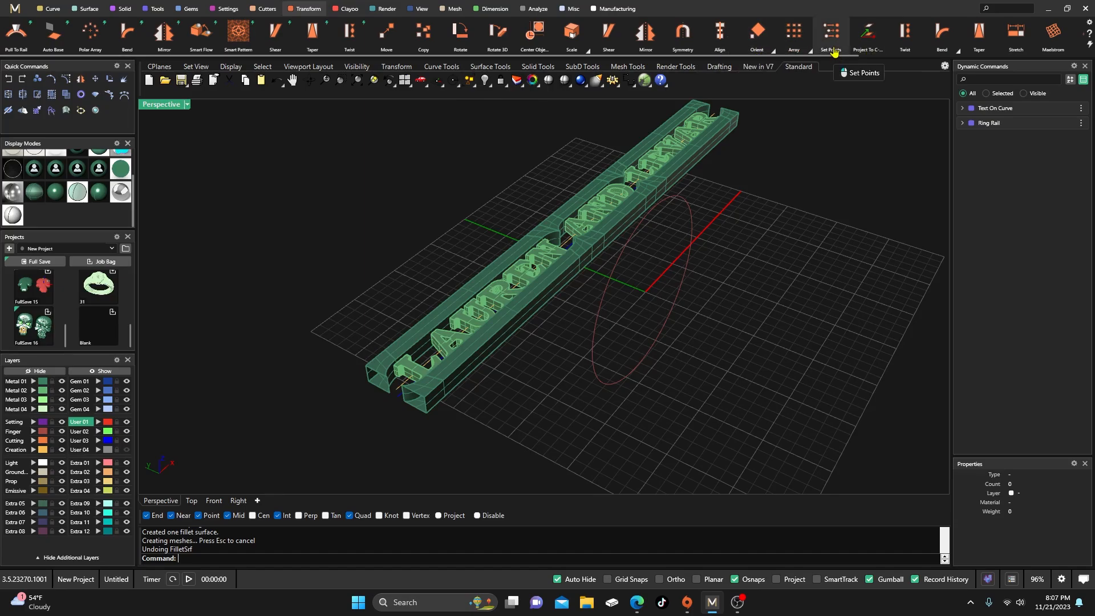
scroll(837, 51, "down", 3)
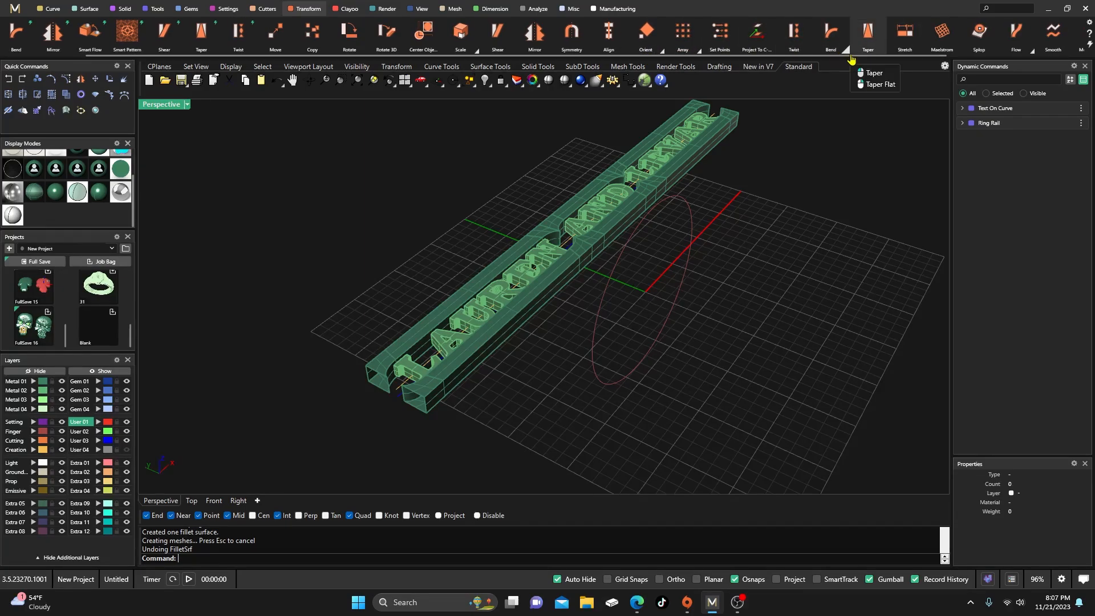
left_click(1030, 53)
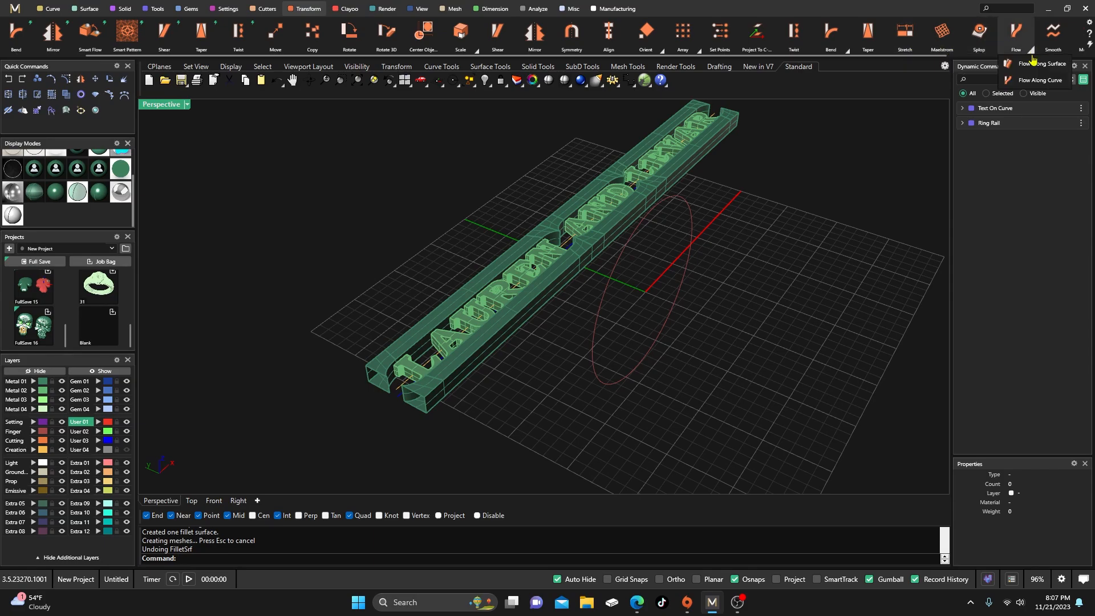
right_click_drag(801, 171, 804, 173)
right_click_drag(771, 274, 726, 251)
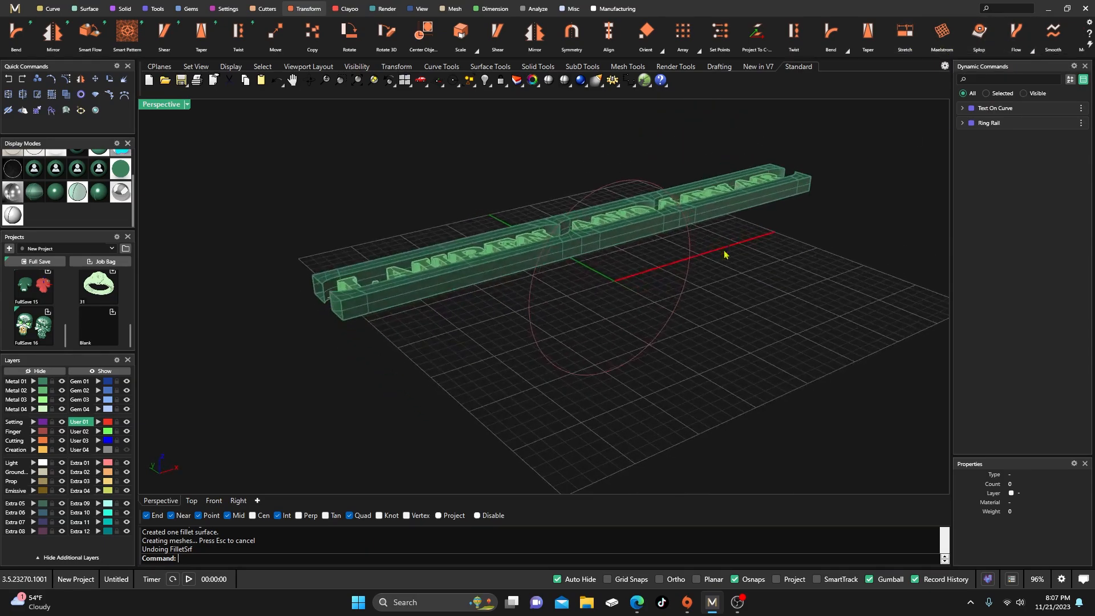
- Move the ring rail's seam to the bottom of the circle at position 0.5 and assign the new curve to the Finger layer
left_click(661, 336)
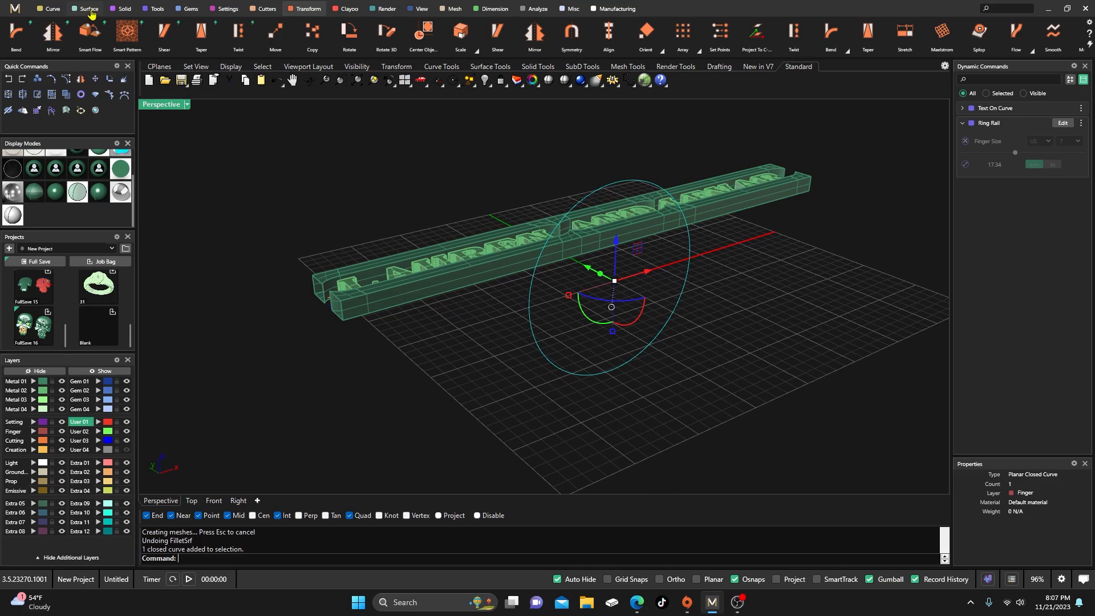
left_click(53, 10)
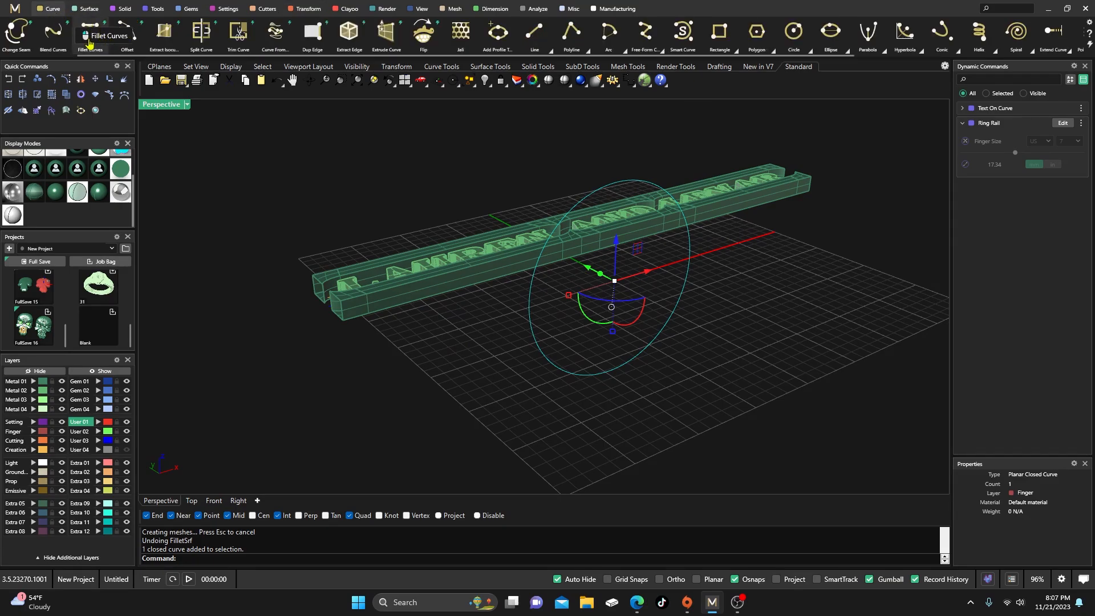
scroll(89, 42, "up", 3)
left_click(127, 43)
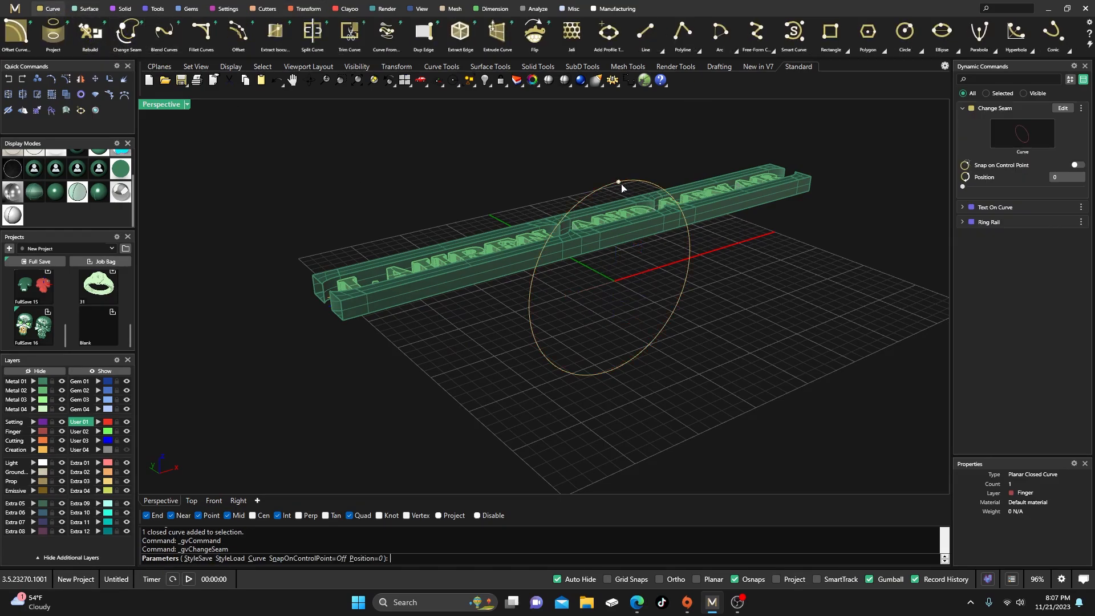
left_click(611, 371)
right_click(602, 334)
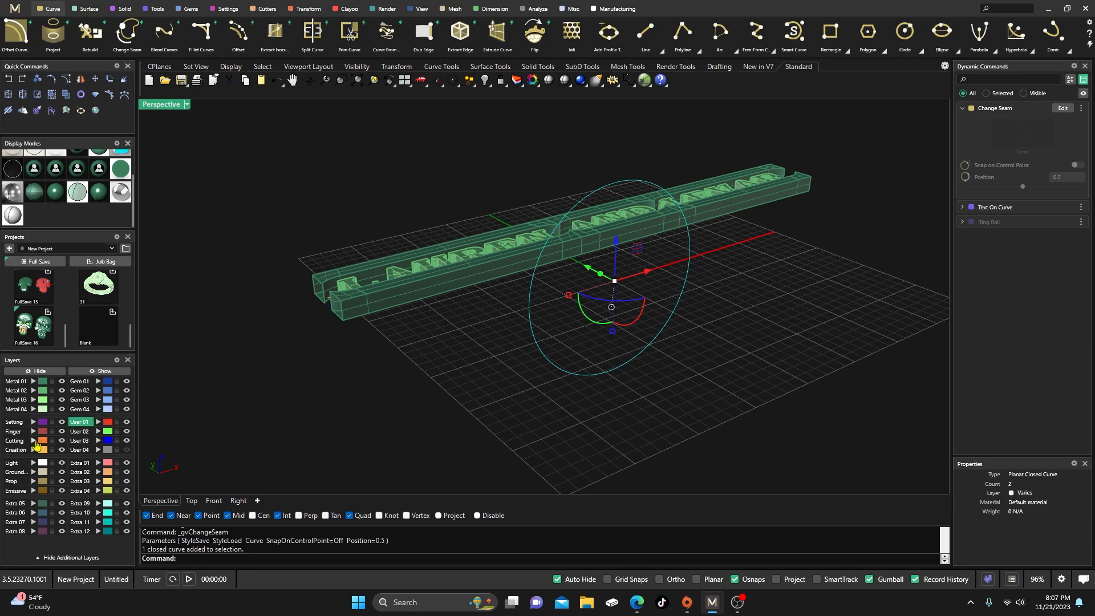
left_click(33, 432)
key("Escape")
right_click_drag(438, 391, 453, 396)
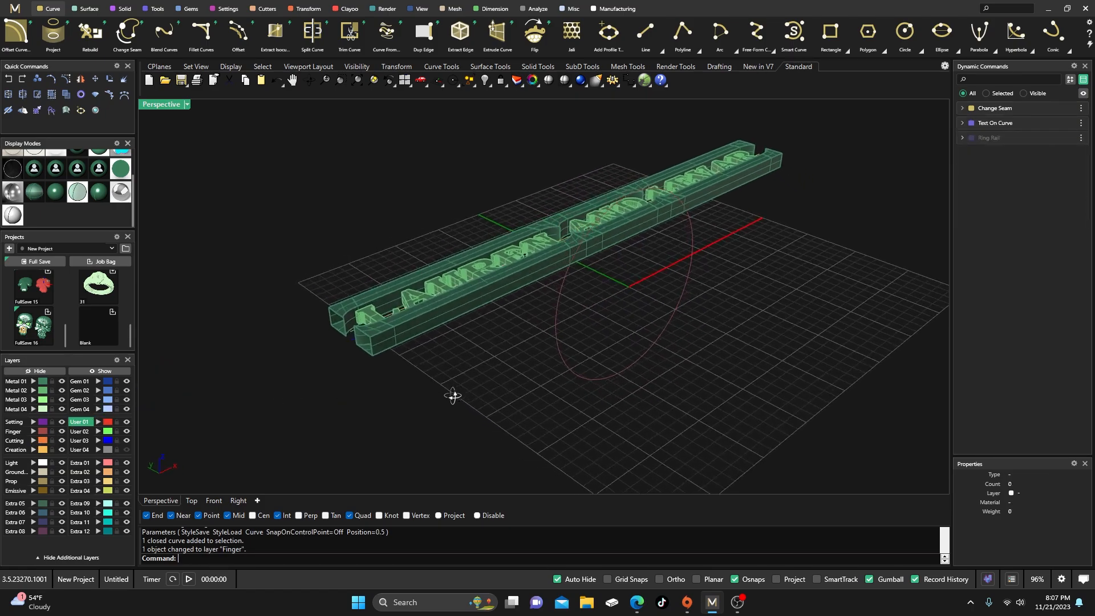
- Flow stretched copies of both borders and the lettering from the straight base line beneath them onto the ring rail, using Flow Along Curve
left_click(328, 10)
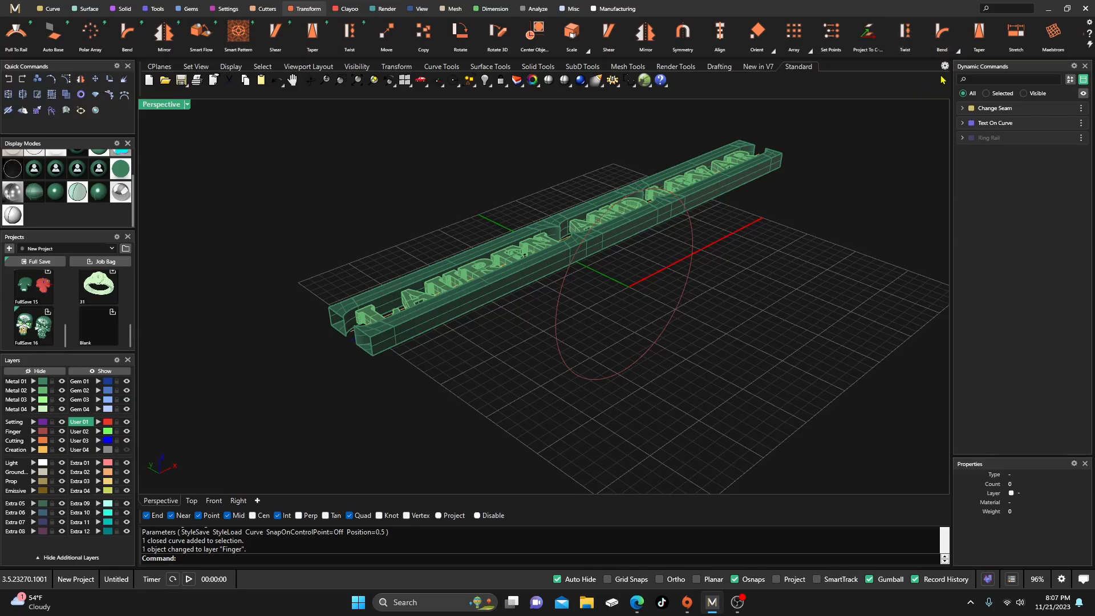
scroll(918, 34, "down", 2)
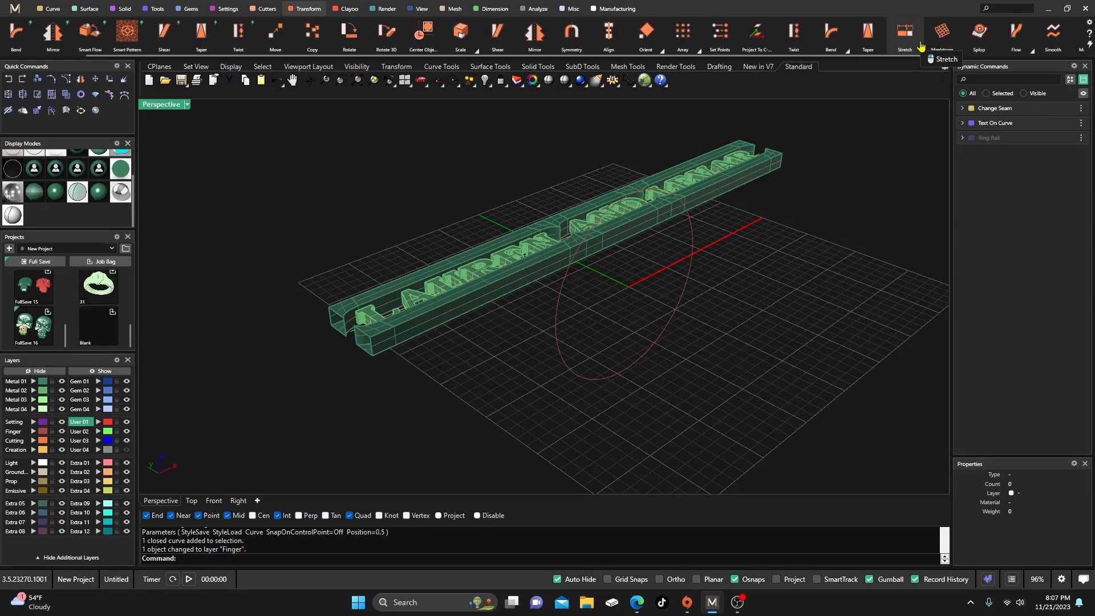
left_click(1020, 40)
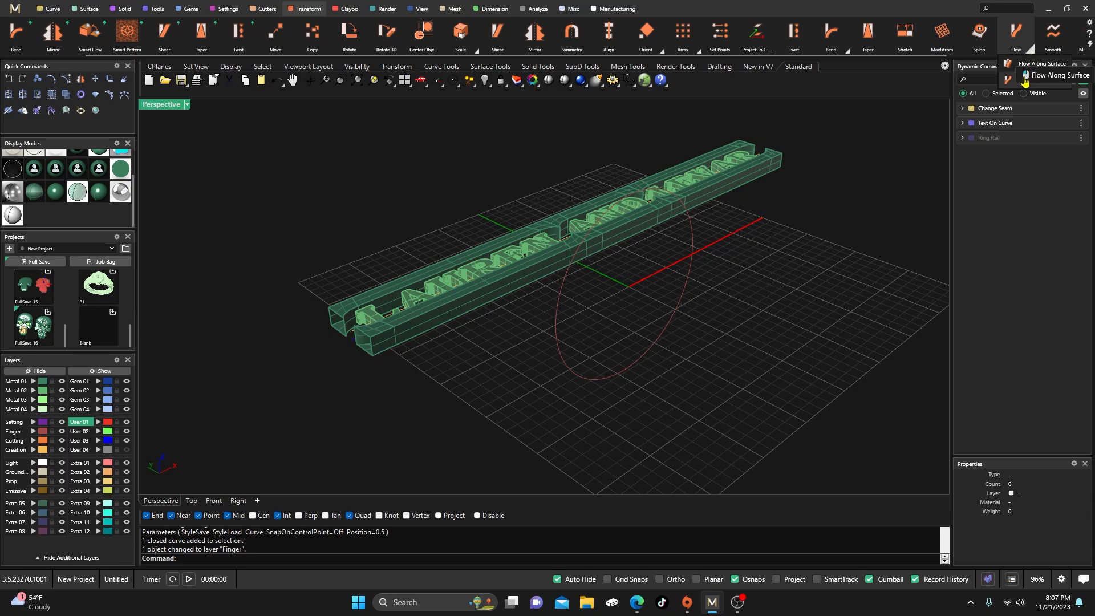
left_click(1035, 80)
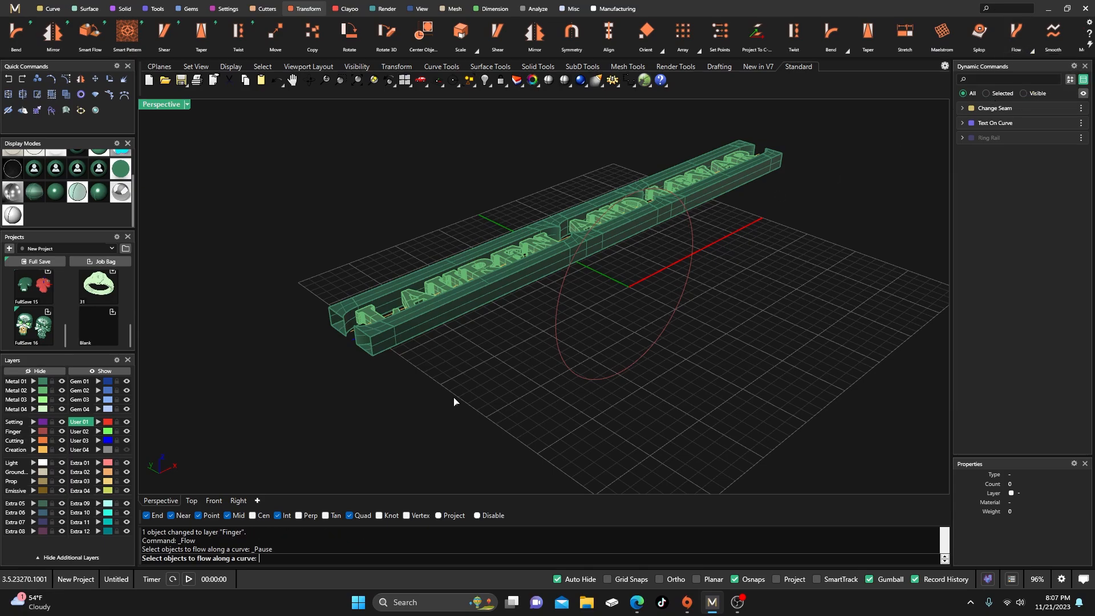
left_click(399, 334)
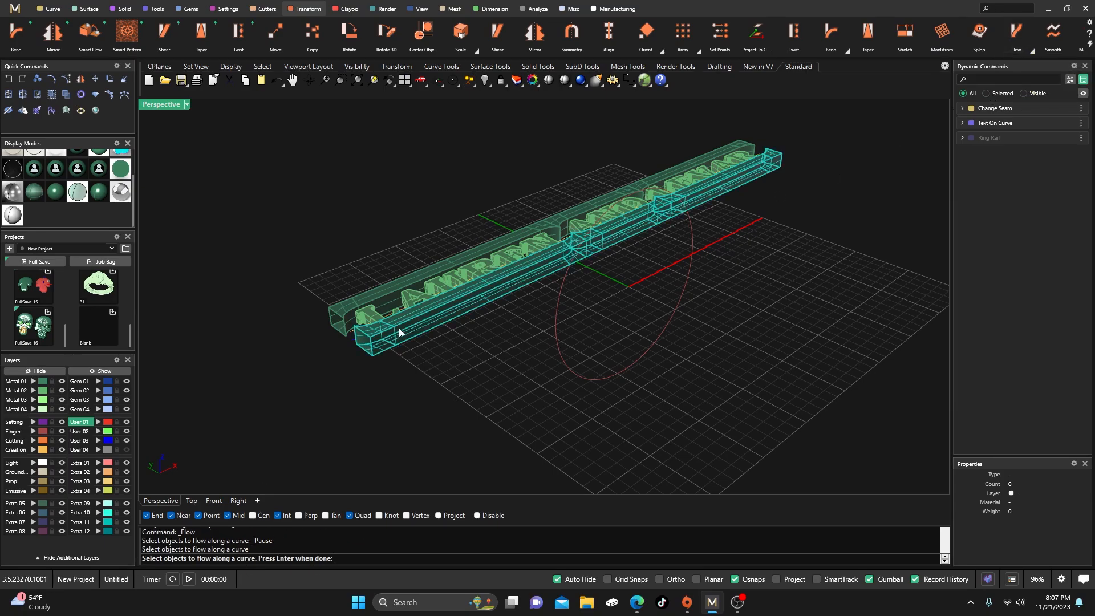
left_click(374, 315)
left_click(389, 292)
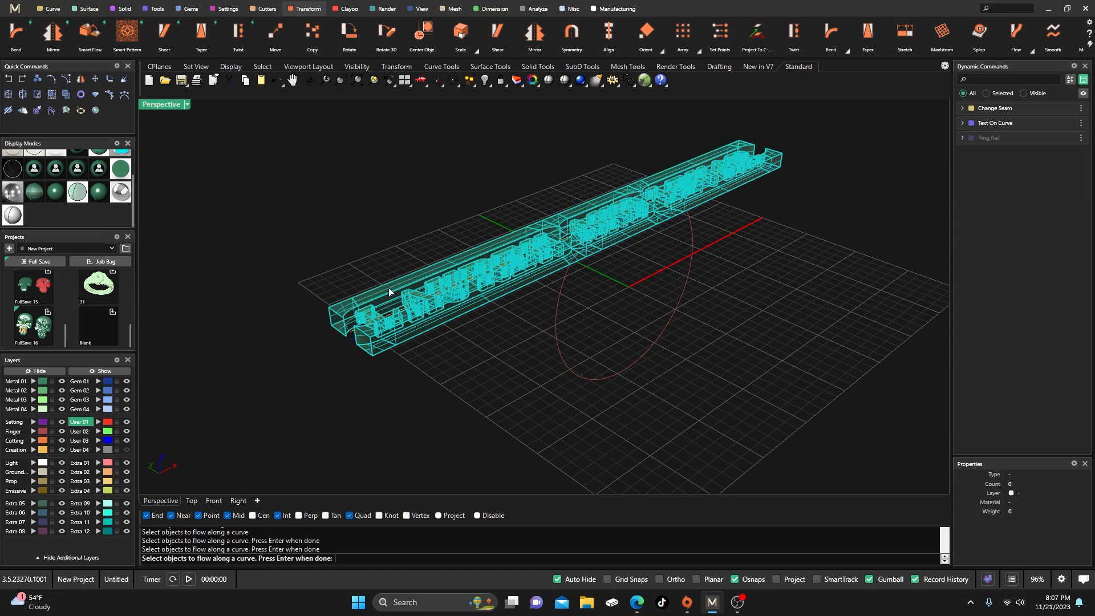
key("Return")
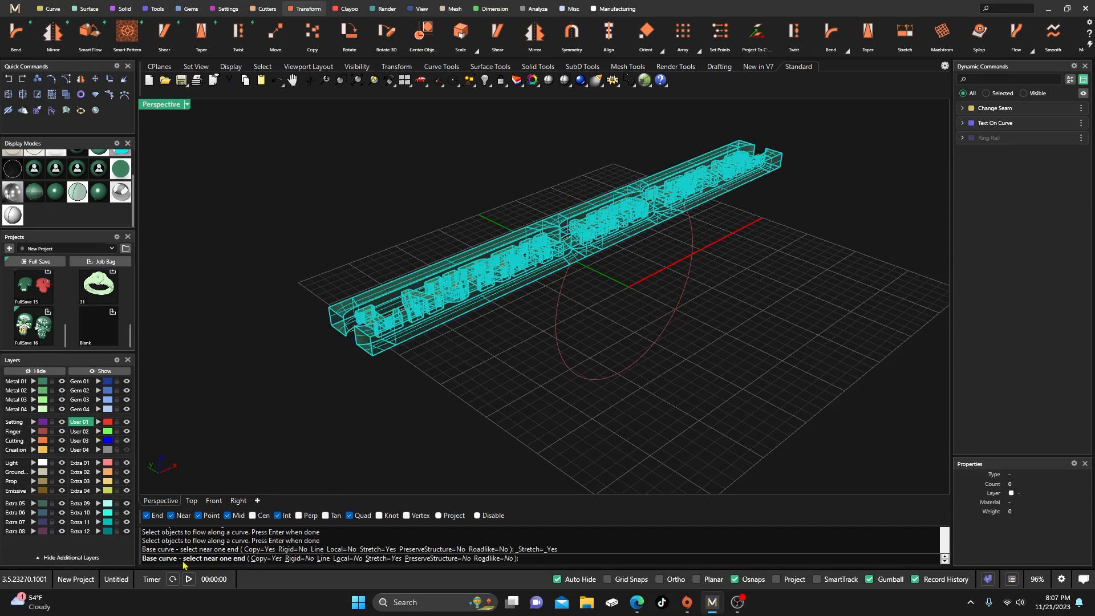
scroll(350, 368, "up", 8)
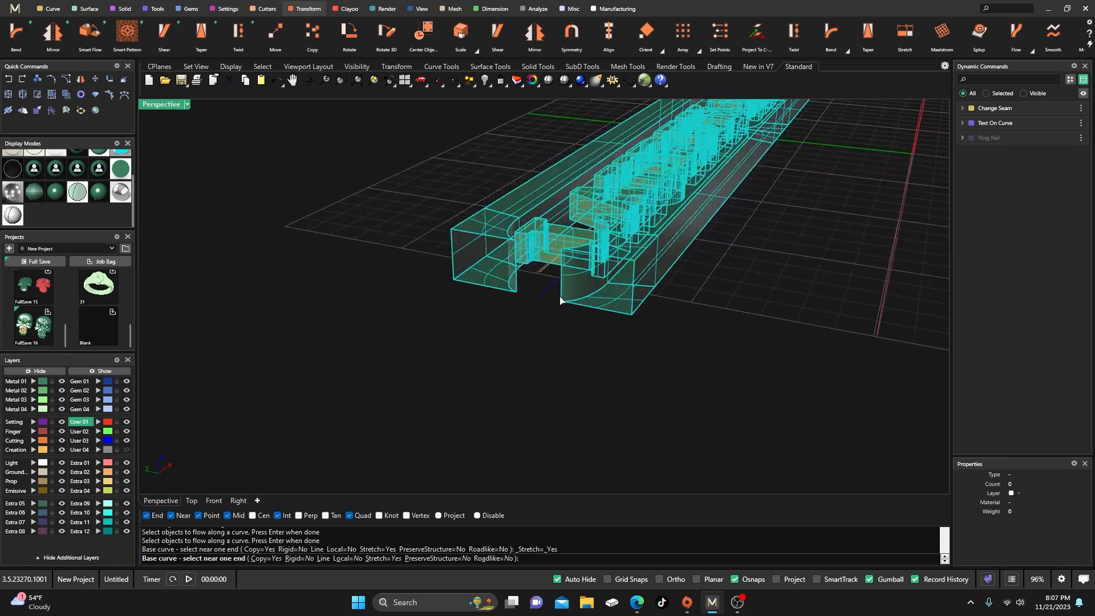
left_click(510, 307)
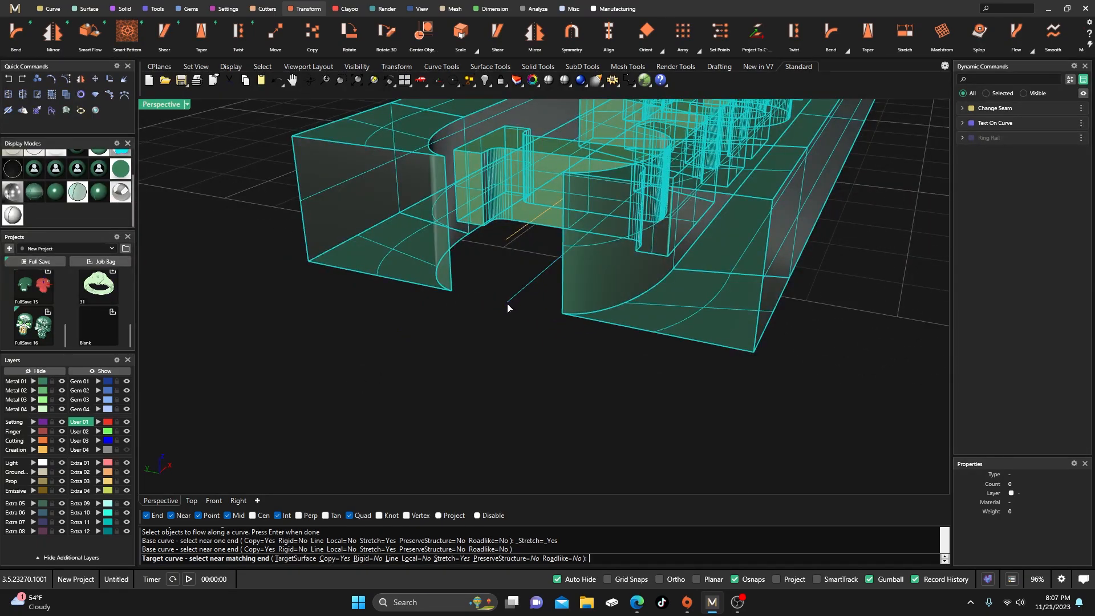
scroll(452, 313, "down", 5)
right_click_drag(452, 314, 384, 329)
right_click_drag(723, 387, 694, 384)
scroll(650, 378, "up", 5)
left_click(615, 372)
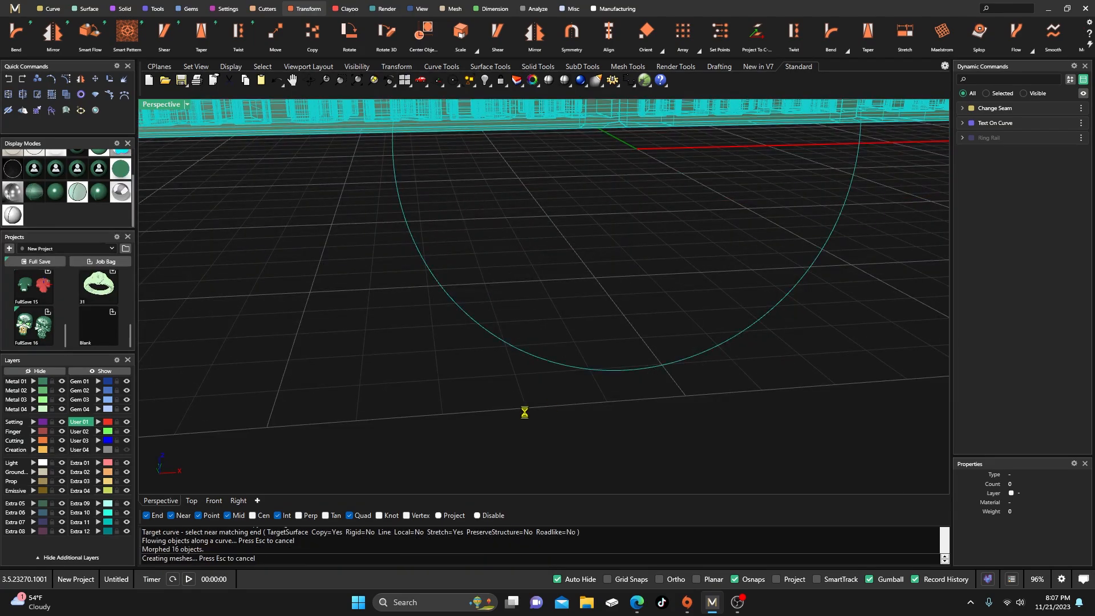
- Hide the original straight borders, lettering and their two curves beside the wrapped ring
scroll(477, 415, "up", 5)
scroll(477, 415, "down", 5)
right_click_drag(476, 415, 524, 428)
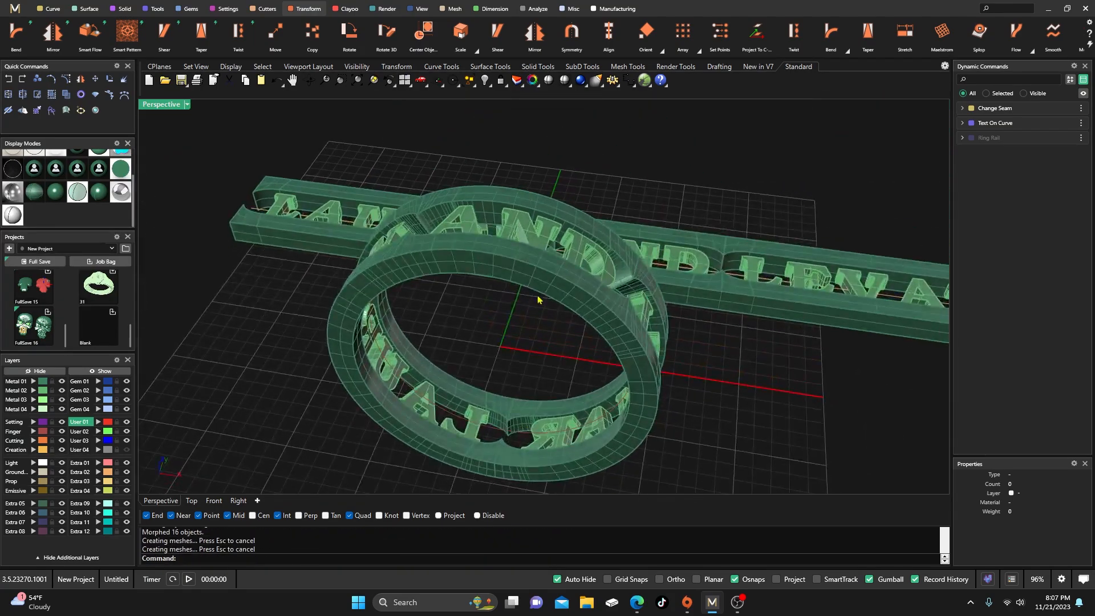
scroll(540, 300, "down", 5)
right_click_drag(541, 301, 491, 313)
right_click_drag(722, 274, 525, 211)
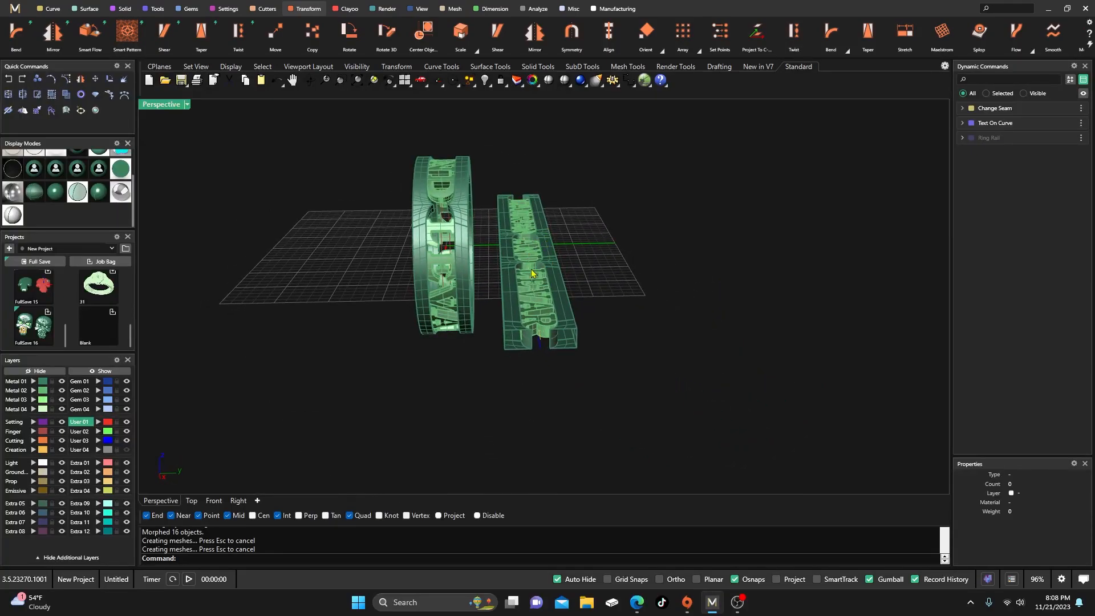
left_click_drag(488, 187, 626, 385)
left_click(40, 372)
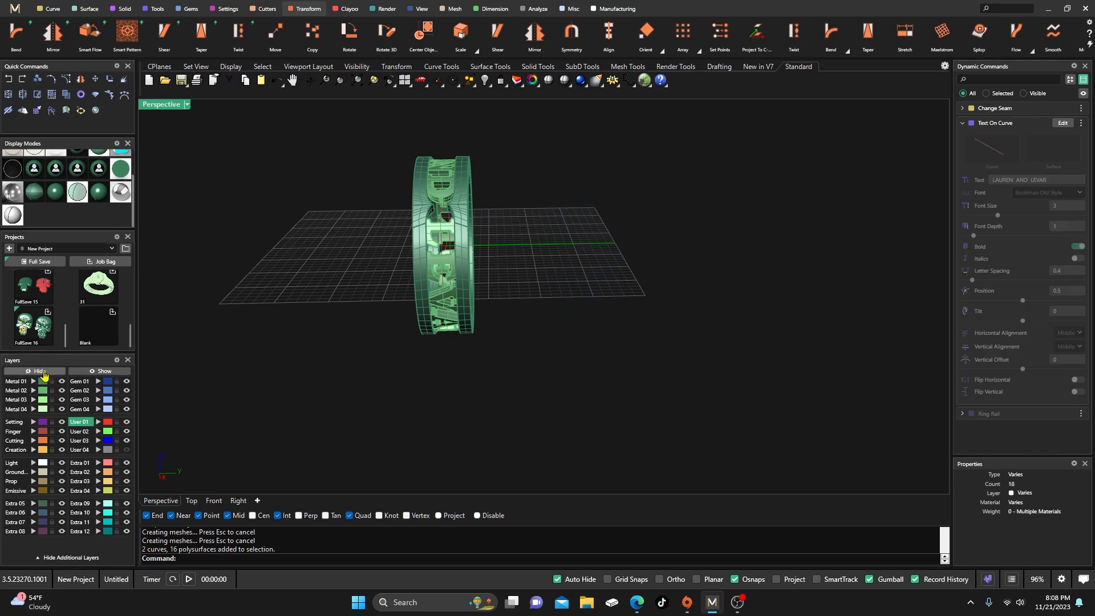
- Switch the viewport to a shaded display without wires and inspect the wrapped ring's borders and lettering from several angles
right_click_drag(220, 321, 354, 345)
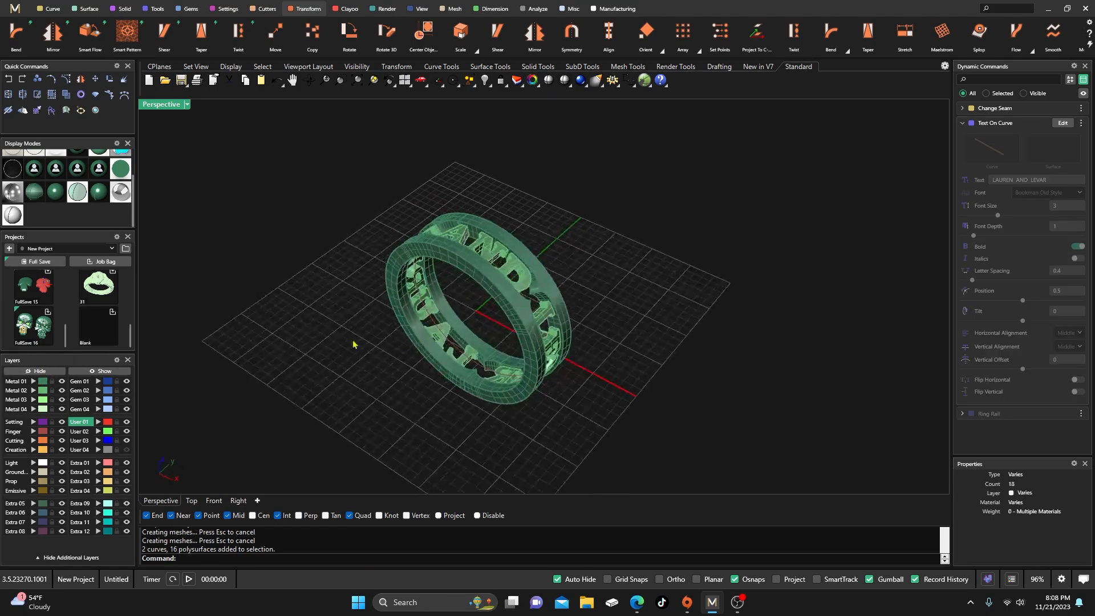
left_click(59, 199)
scroll(514, 222, "down", 6)
mouse_move(514, 222)
right_mouse_down()
mouse_move(495, 285)
mouse_move(518, 245)
mouse_move(514, 203)
mouse_move(531, 254)
mouse_move(546, 262)
mouse_move(499, 250)
mouse_move(526, 224)
mouse_move(521, 250)
mouse_move(589, 235)
mouse_move(557, 269)
mouse_move(560, 331)
mouse_move(560, 262)
mouse_move(514, 390)
mouse_move(525, 287)
mouse_move(587, 266)
mouse_move(555, 294)
mouse_move(535, 247)
right_mouse_up()
scroll(495, 285, "up", 8)
scroll(504, 277, "up", 4)
scroll(521, 286, "down", 5)
scroll(514, 204, "up", 6)
scroll(525, 254, "down", 10)
scroll(500, 250, "up", 6)
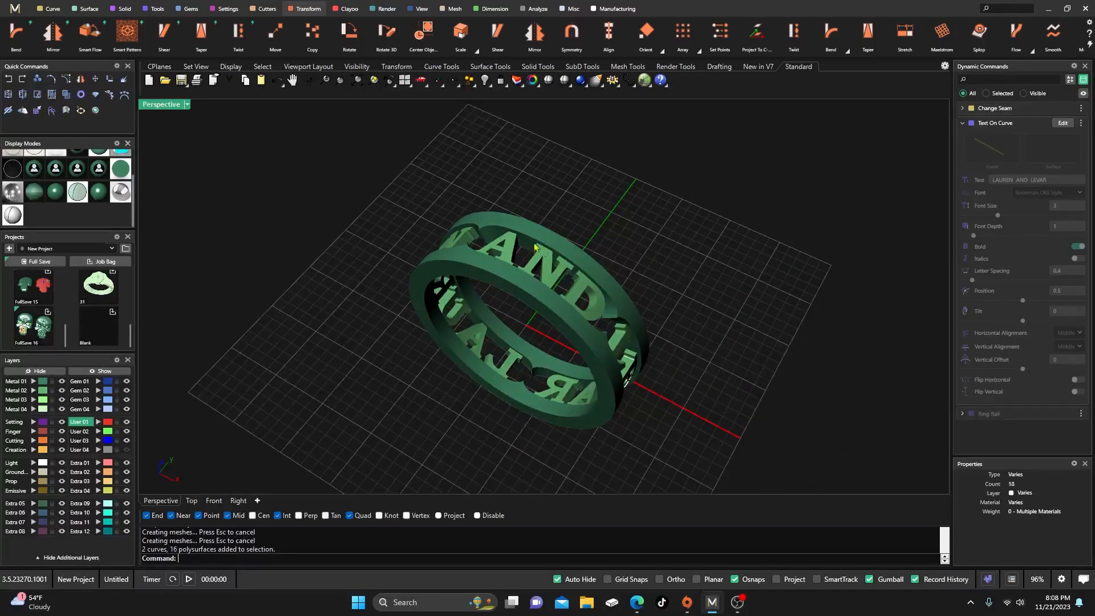
right_click_drag(576, 309, 590, 344)
scroll(526, 286, "down", 4)
scroll(544, 369, "up", 6)
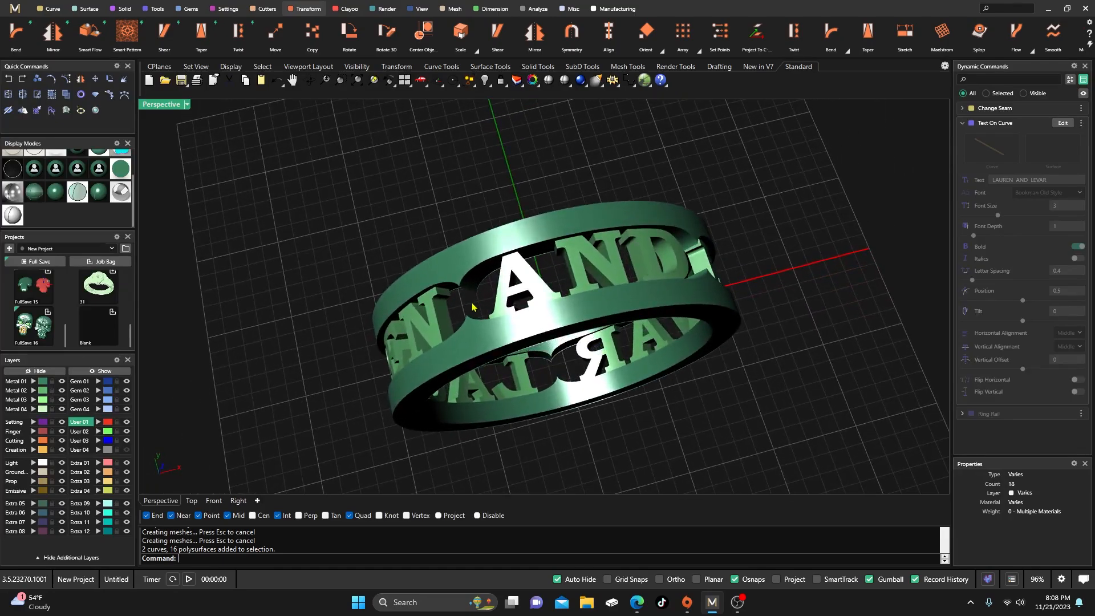
scroll(472, 307, "up", 5)
scroll(460, 272, "down", 5)
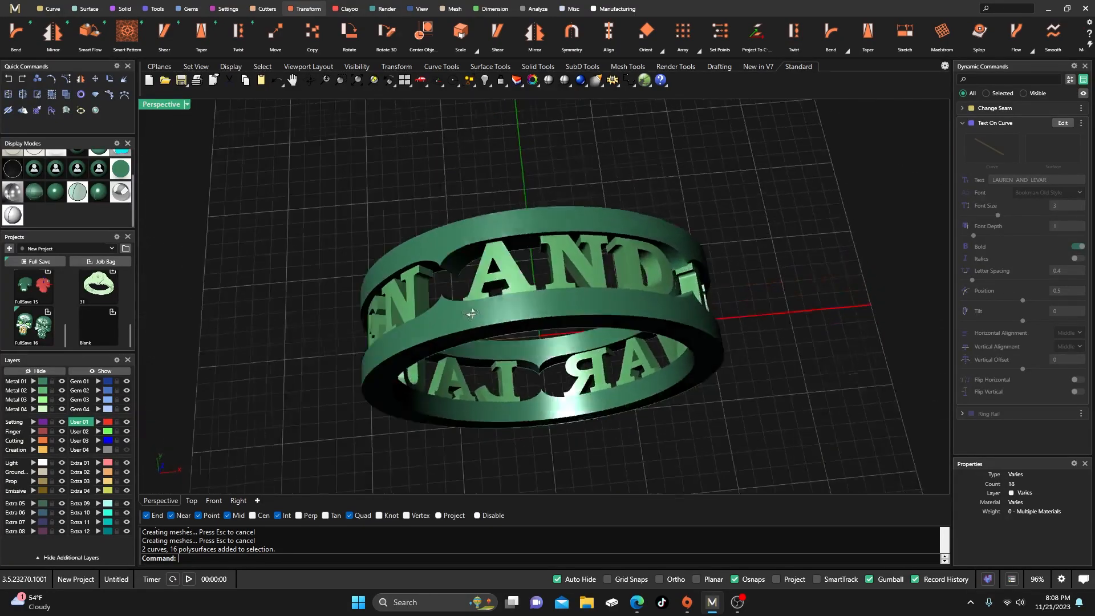
- Check the object type of each wrapped border and examine their seams at the bottom of the ring
left_click(493, 292, "shift")
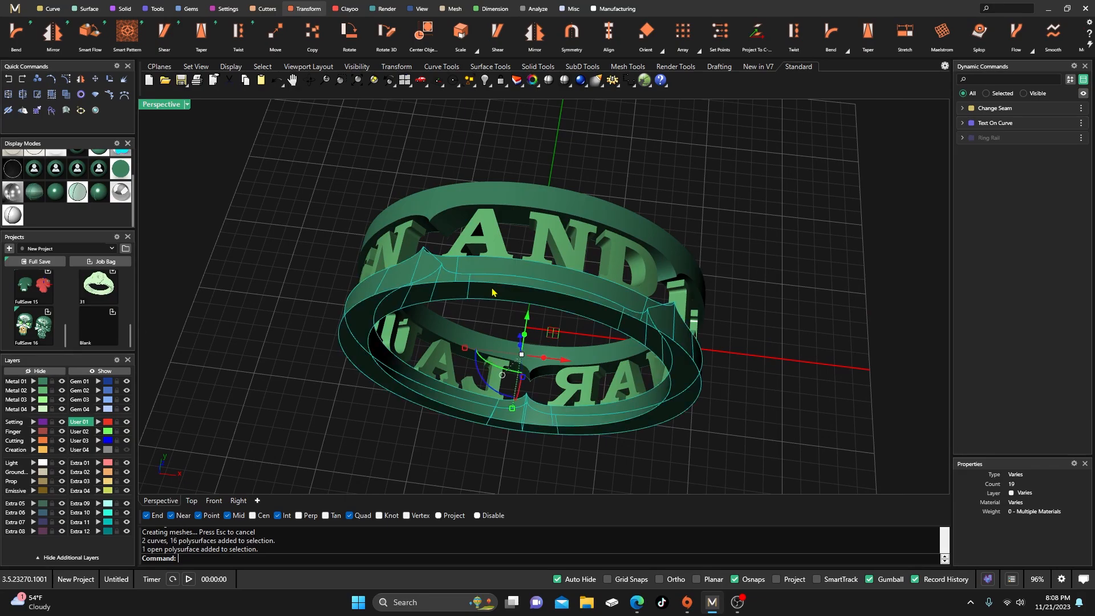
key("Escape")
left_click(544, 304)
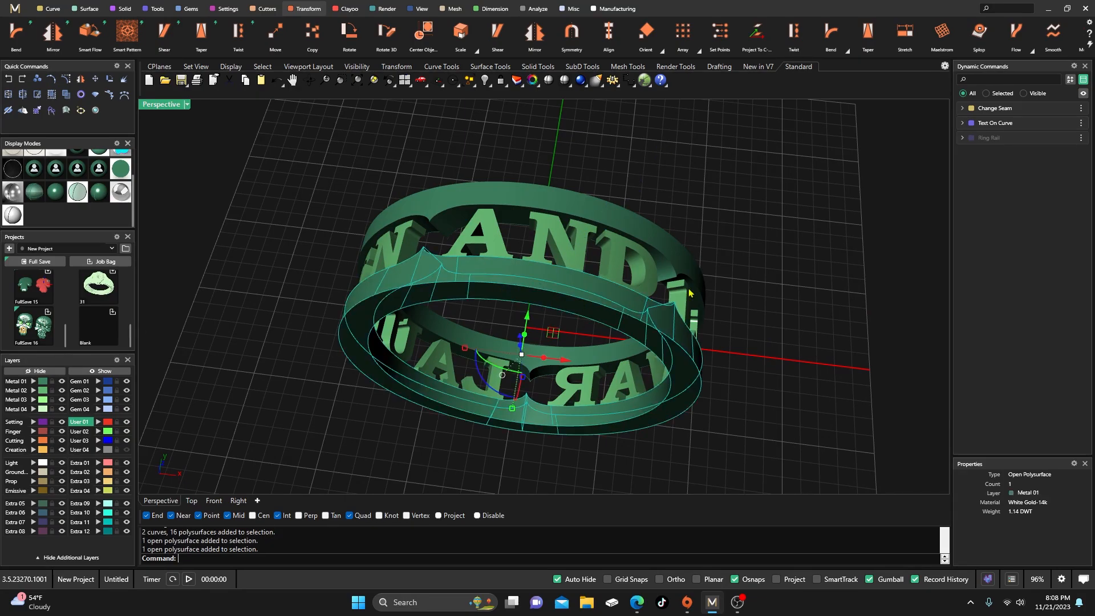
right_click_drag(531, 421, 520, 365)
scroll(516, 402, "up", 8)
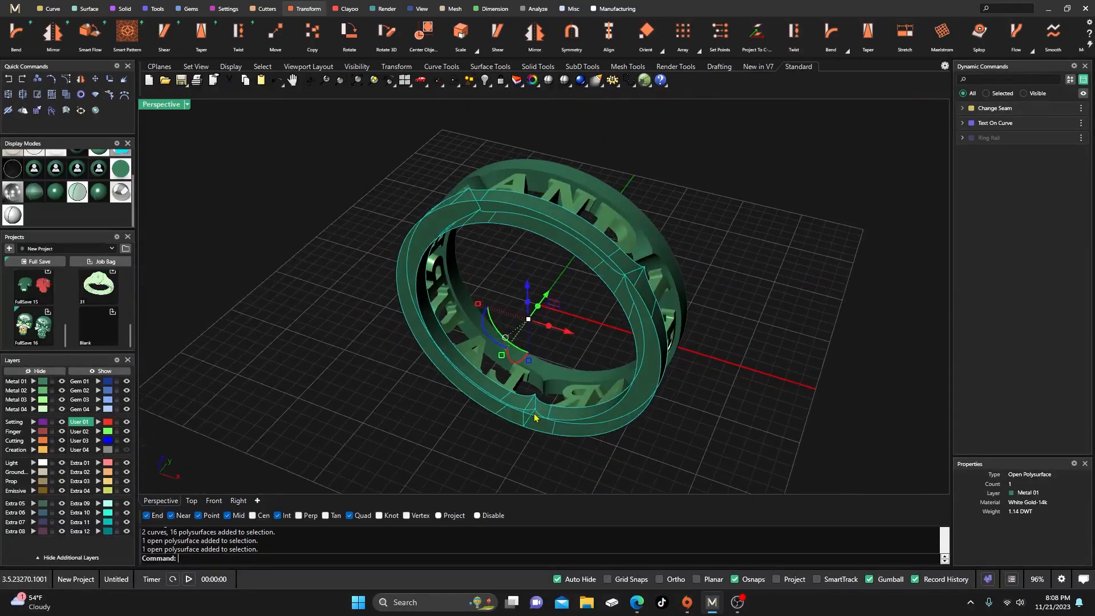
scroll(514, 413, "down", 8)
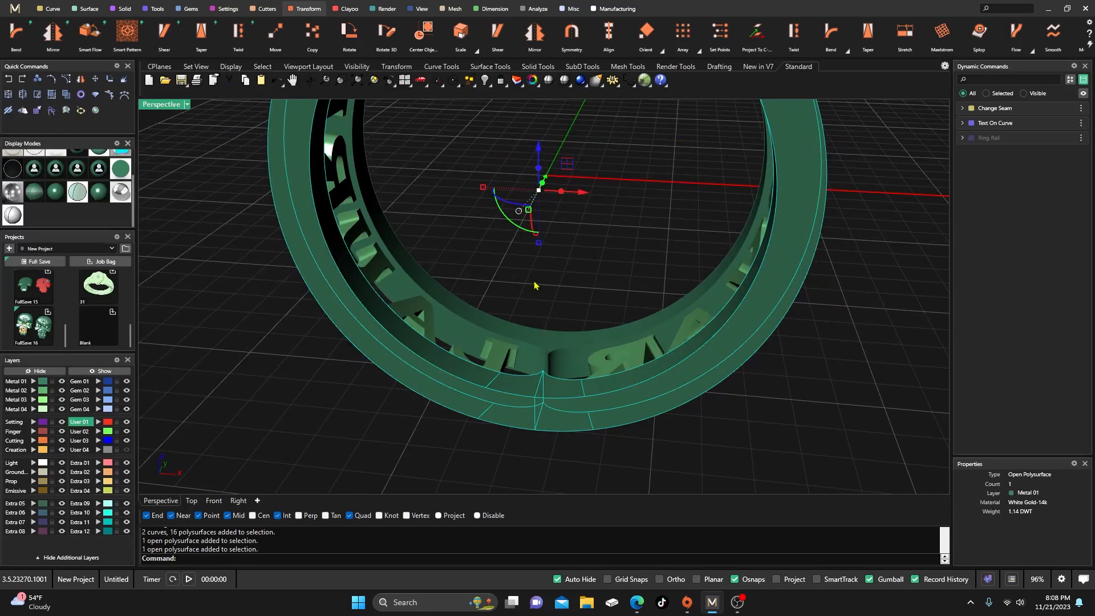
left_click(535, 286)
left_click(537, 322)
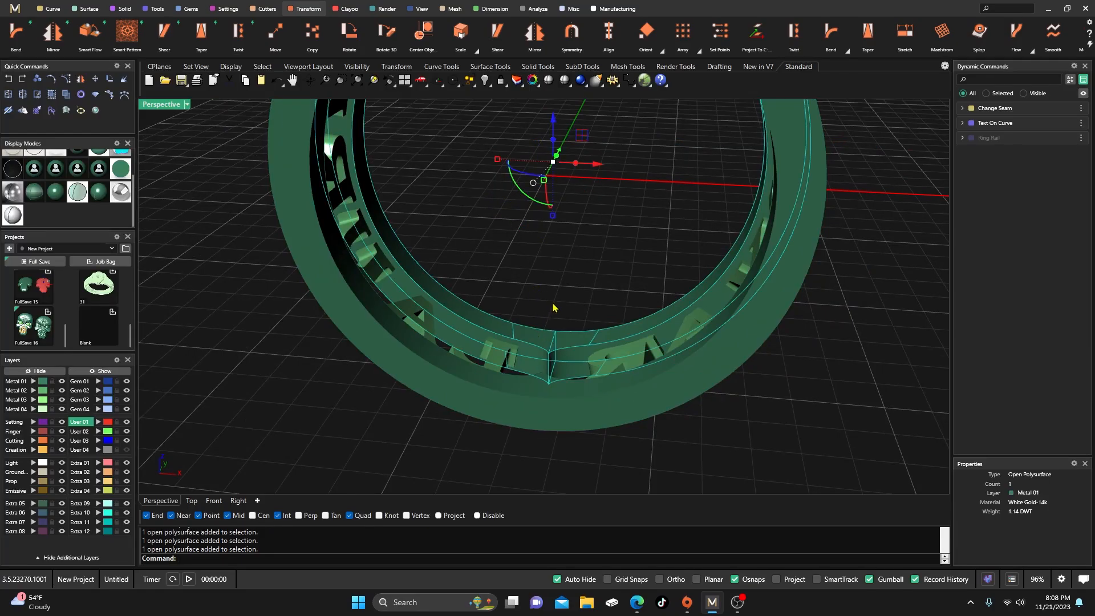
left_click(553, 308)
scroll(553, 311, "down", 5)
right_click_drag(553, 310, 540, 379)
scroll(547, 272, "up", 3)
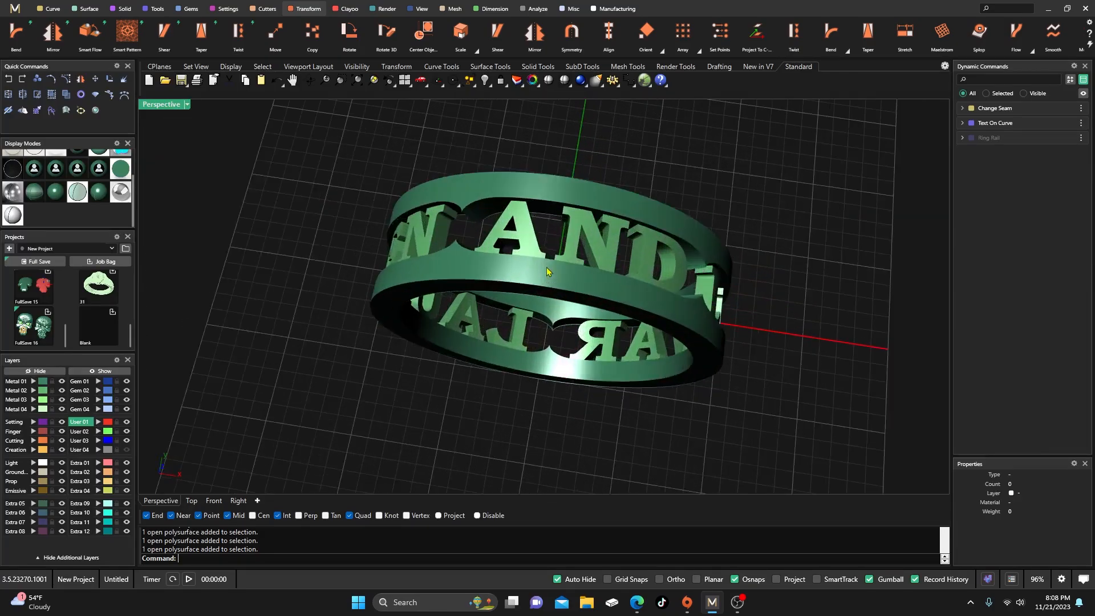
scroll(548, 280, "up", 3)
- Run Show Edges for naked edges on the border nearest the viewer and examine its seam at the ring's bottom
left_click(465, 260)
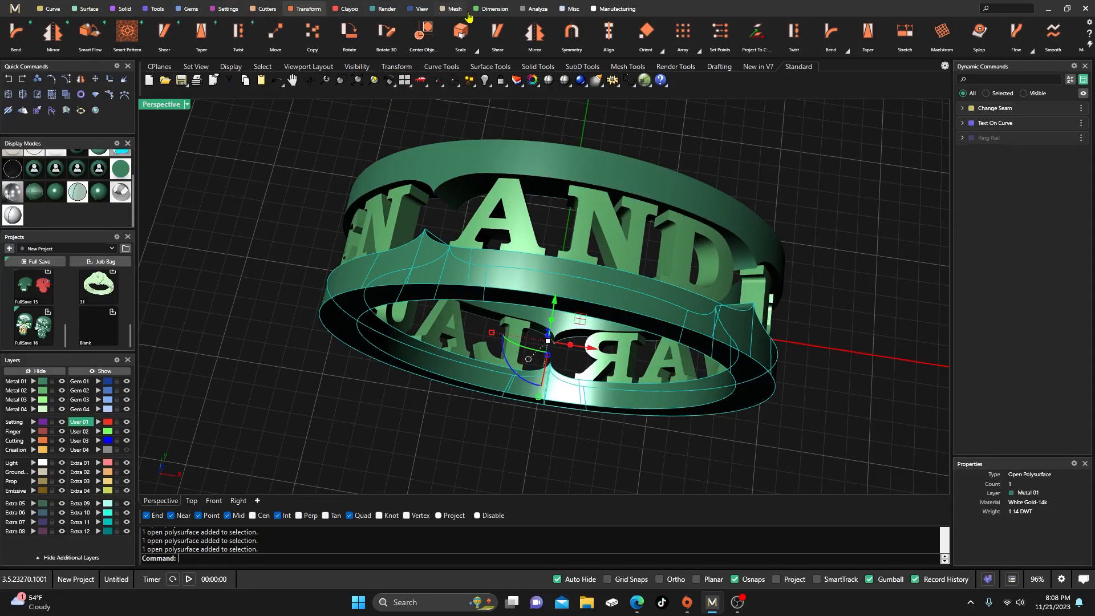
left_click(534, 12)
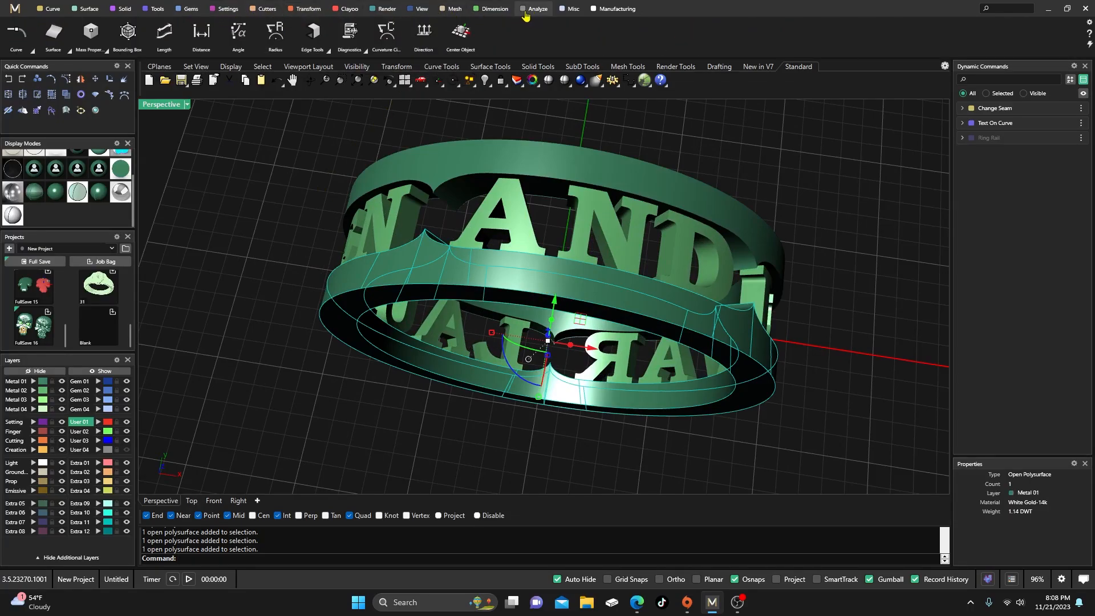
left_click(329, 53)
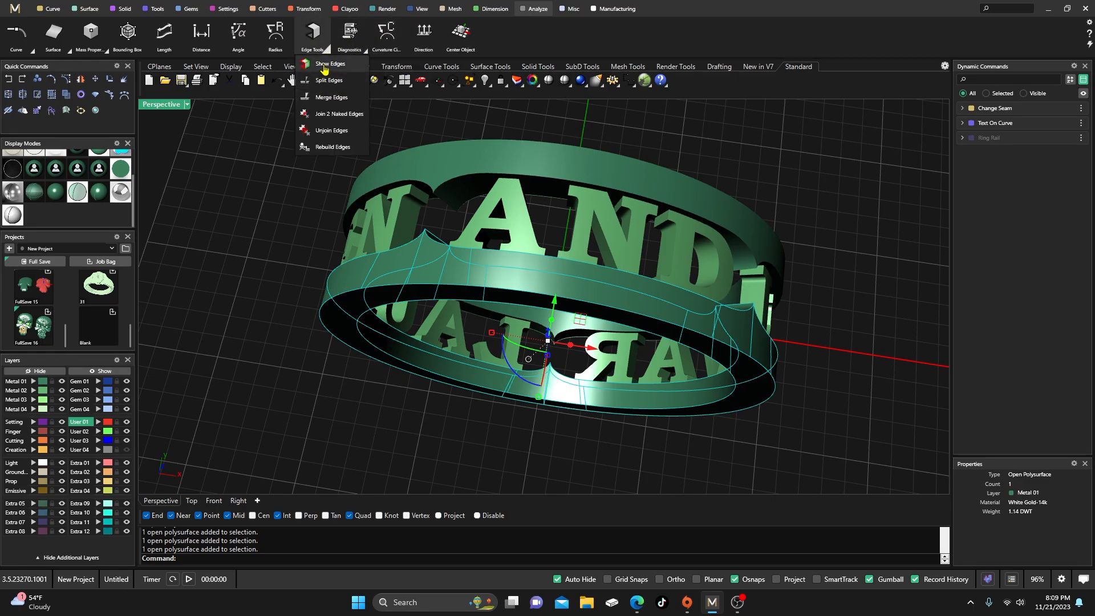
left_click(324, 66)
right_click_drag(569, 378, 537, 281)
scroll(524, 377, "up", 7)
mouse_move(524, 377)
right_mouse_down()
mouse_move(505, 347)
mouse_move(530, 359)
right_mouse_up()
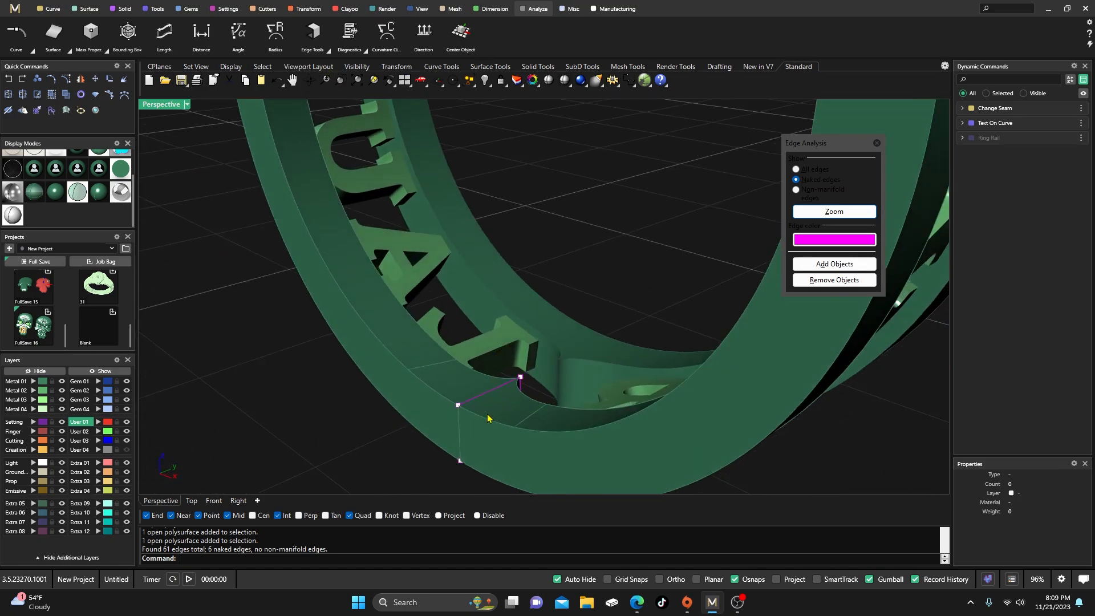
scroll(550, 367, "up", 3)
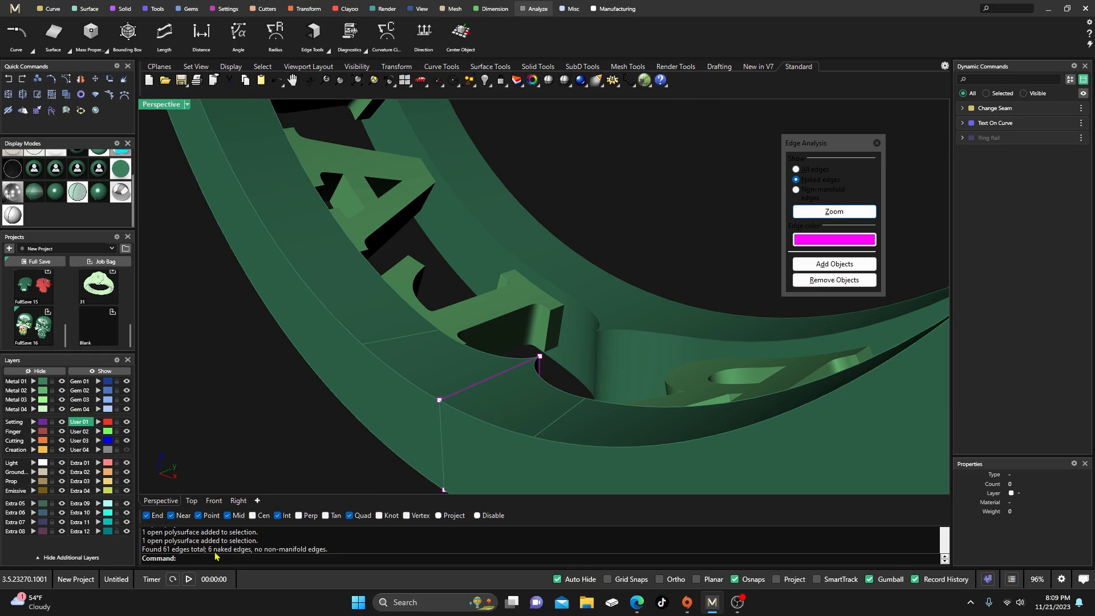
scroll(479, 295, "down", 10)
right_click_drag(492, 319, 547, 361)
scroll(505, 341, "up", 6)
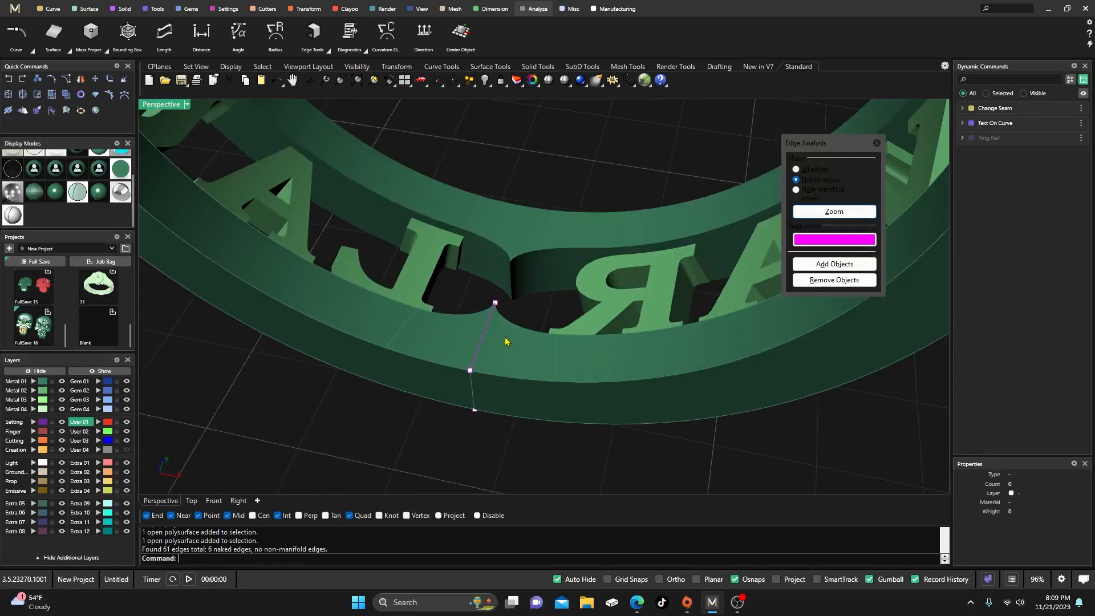
- Join the two naked edges across the inner face of the analysed border's seam with Join 2 Naked Edges, accepting the history break
left_click(327, 52)
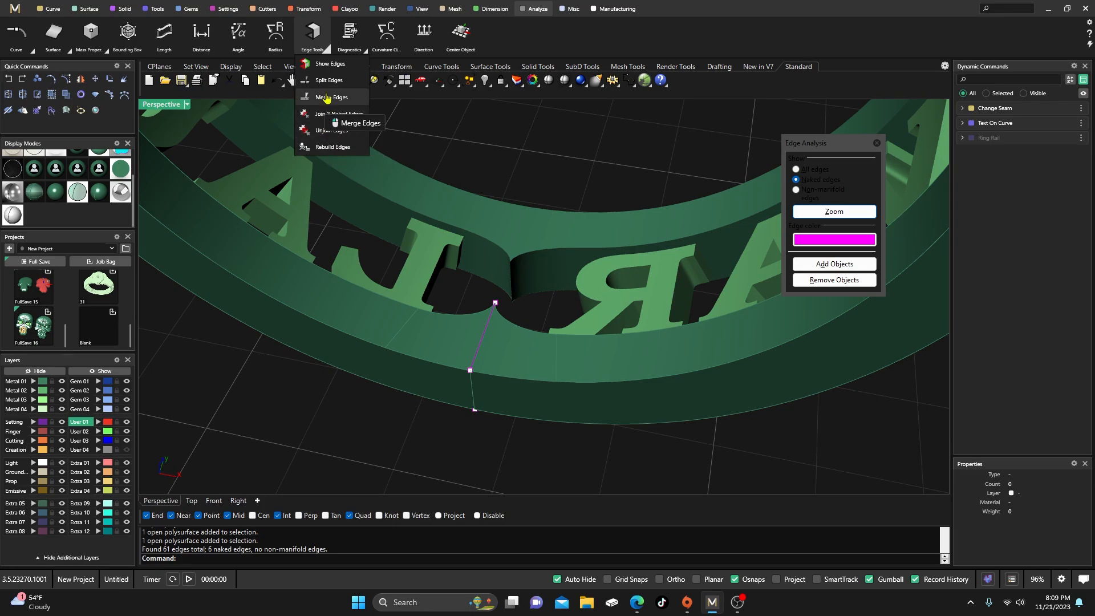
left_click(330, 116)
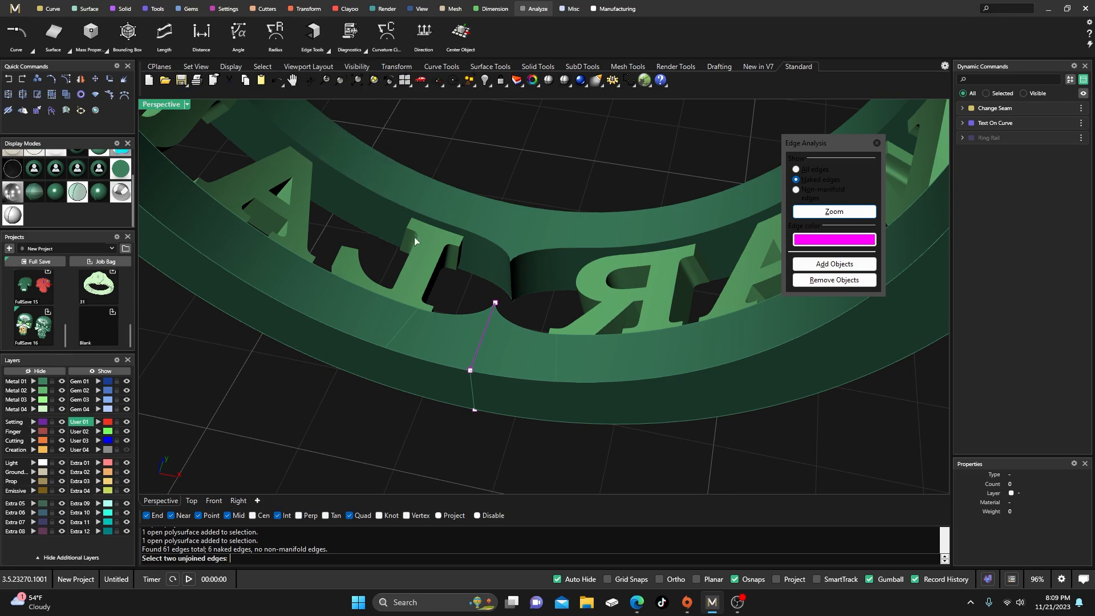
scroll(490, 405, "up", 5)
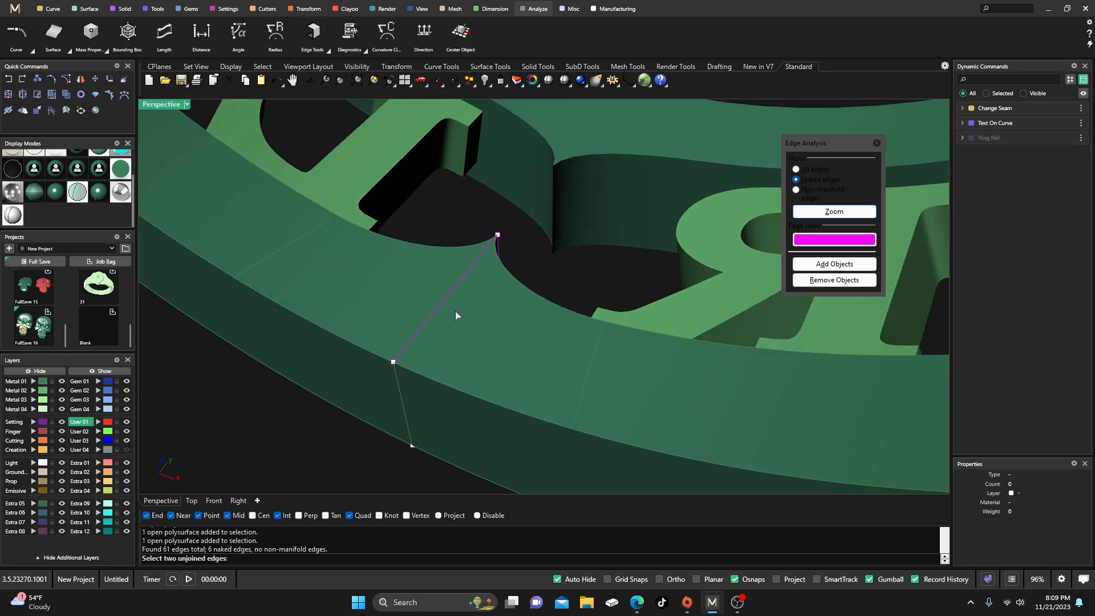
left_click(450, 288)
left_click(472, 320)
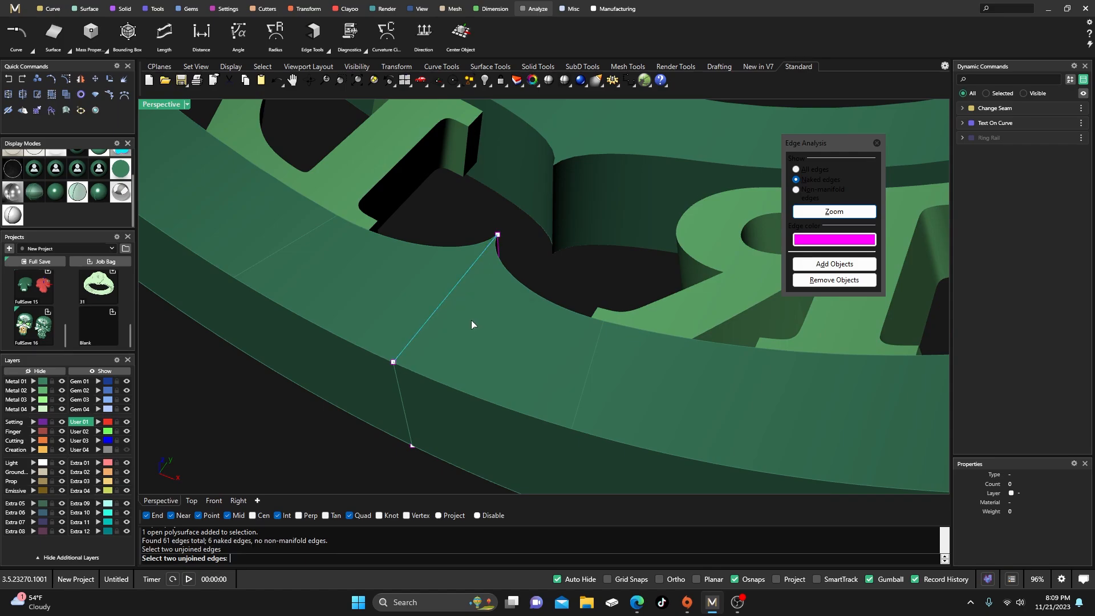
left_click(453, 292)
left_click(502, 341)
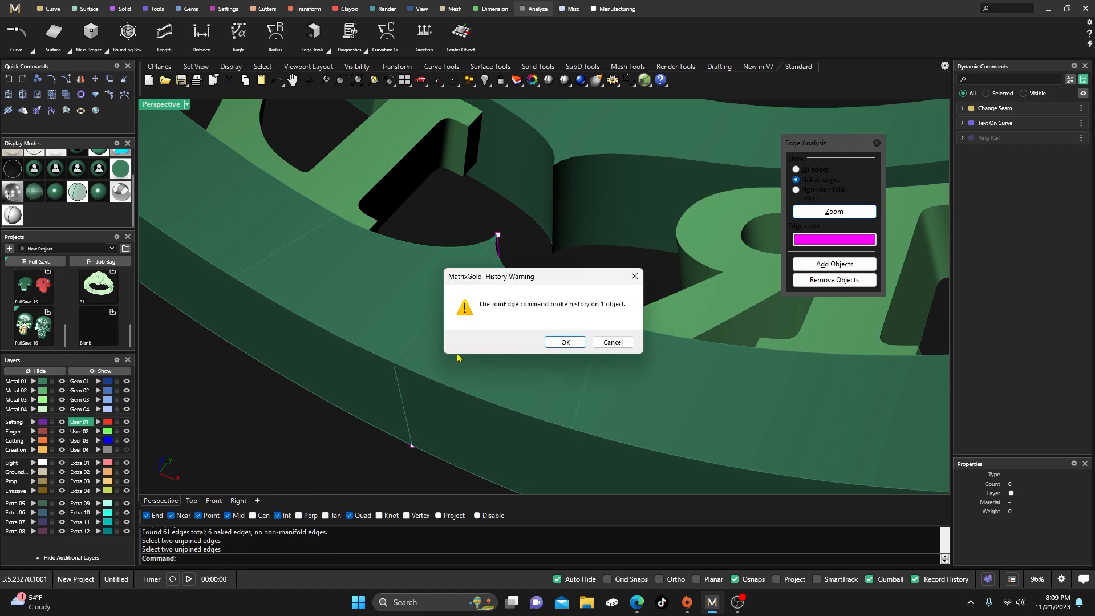
left_click(552, 342)
- Join the two naked edges across the outer face of the same border's seam, accepting the required joining tolerance
right_click_drag(521, 339, 517, 318)
right_click(518, 318)
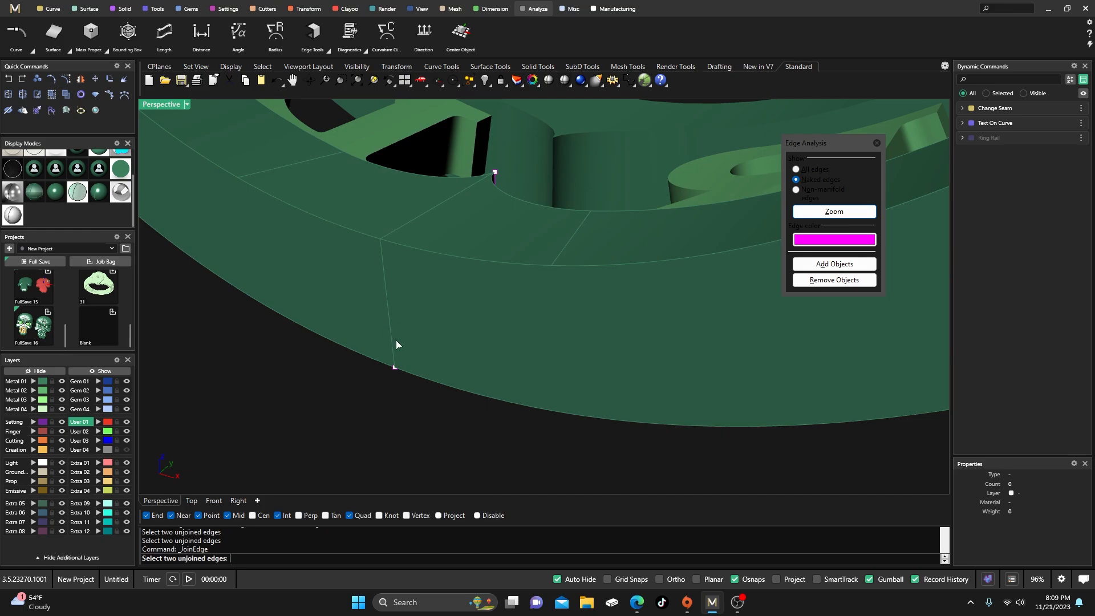
right_click_drag(409, 378, 429, 285)
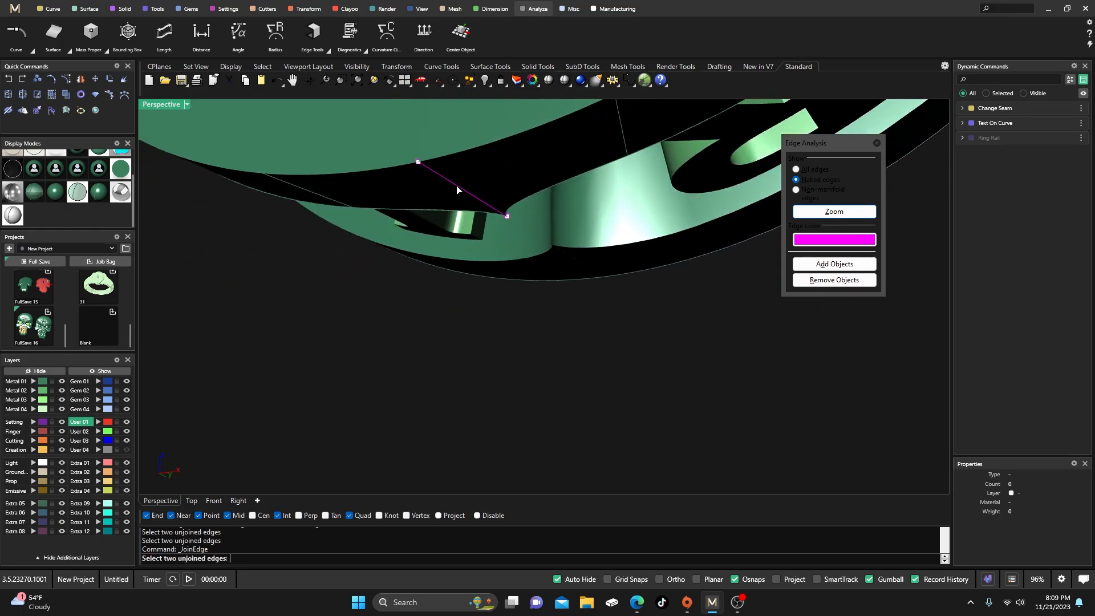
left_click(457, 190)
left_click(490, 221)
left_click(461, 195)
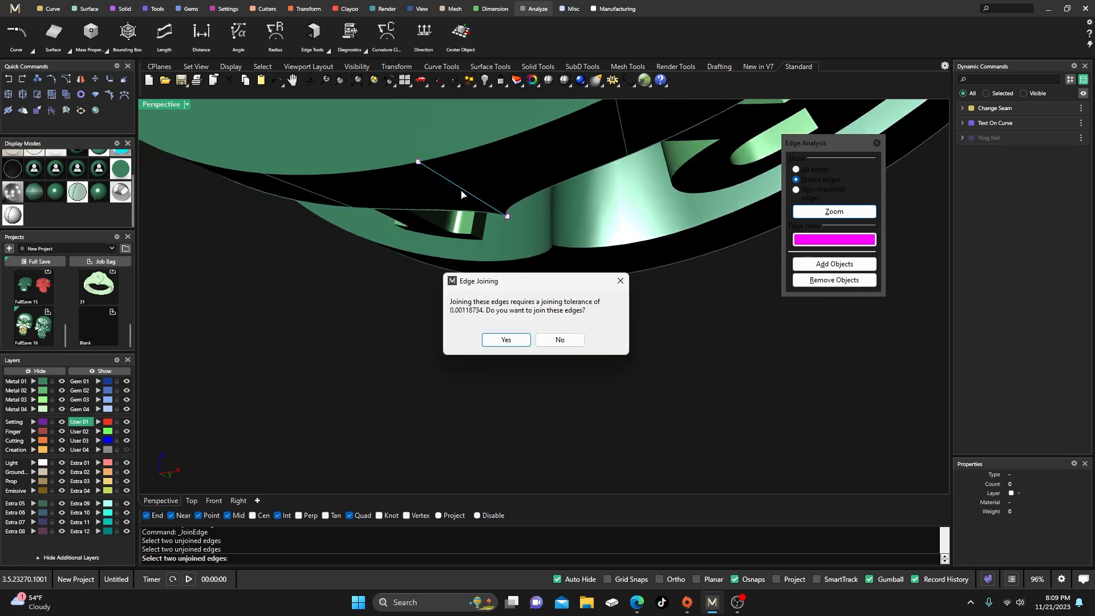
left_click(502, 339)
- Join the last pair of naked edges at the scallop point of the same seam, accepting the required joining tolerance
right_click_drag(491, 325, 503, 435)
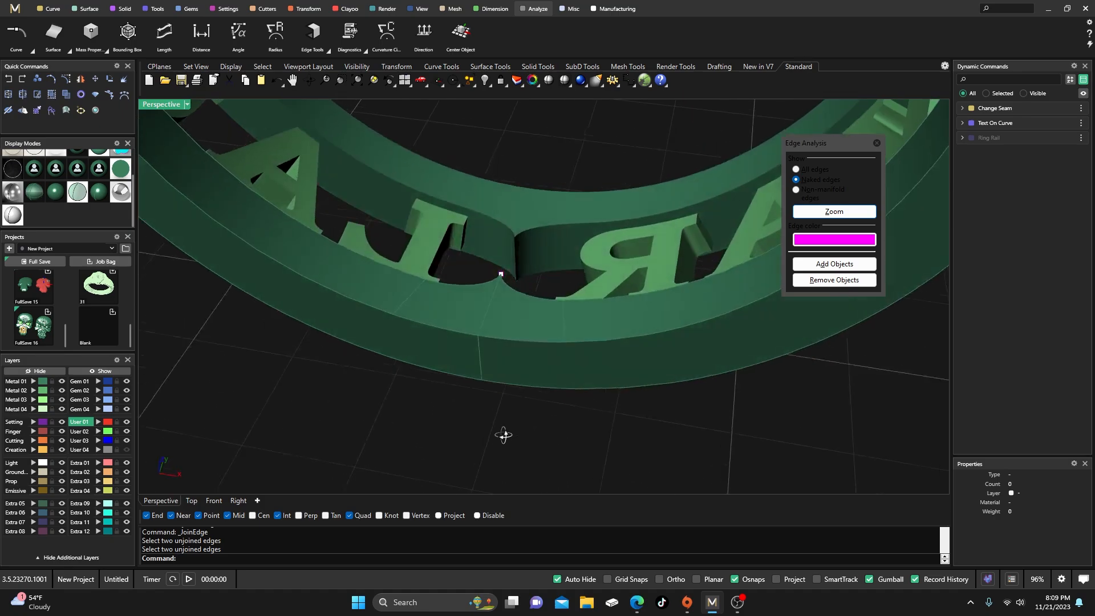
right_click_drag(539, 315, 413, 252)
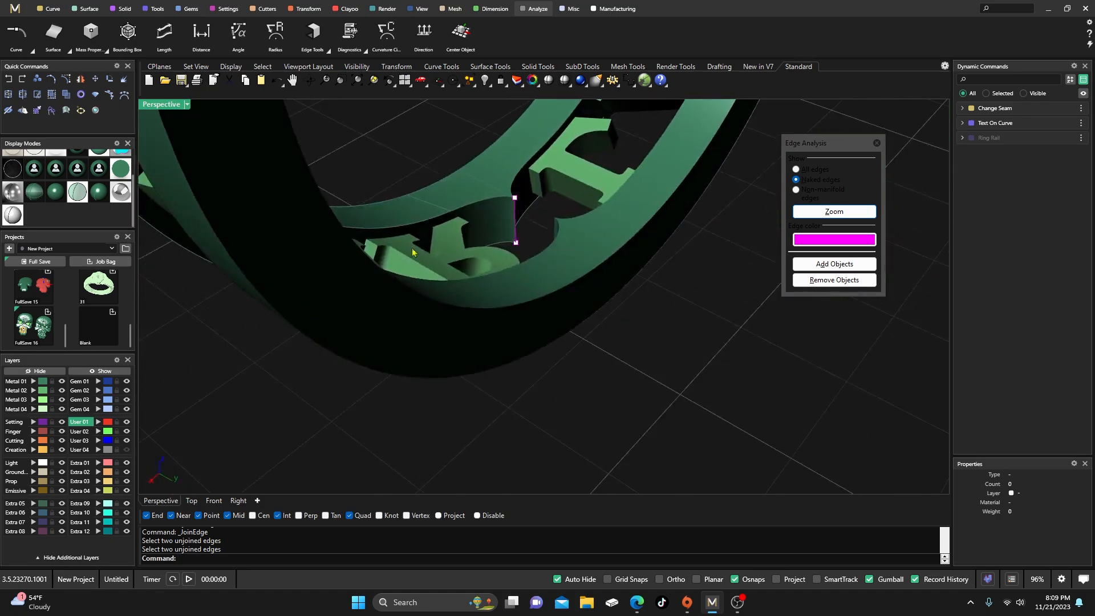
scroll(510, 193, "up", 4)
right_click(543, 229)
left_click(522, 222)
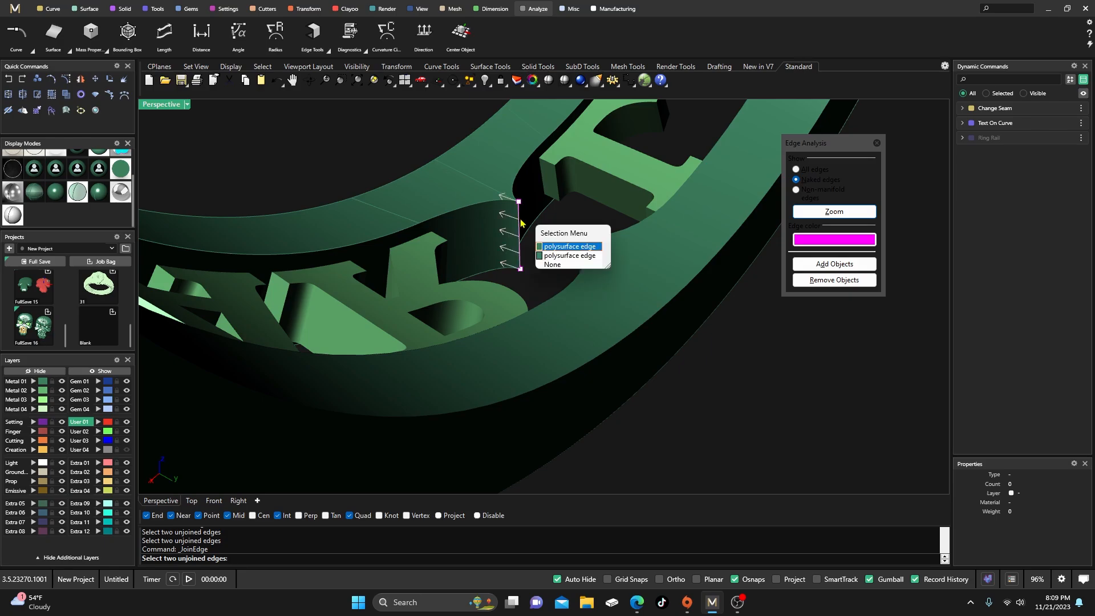
left_click(546, 250)
left_click(521, 222)
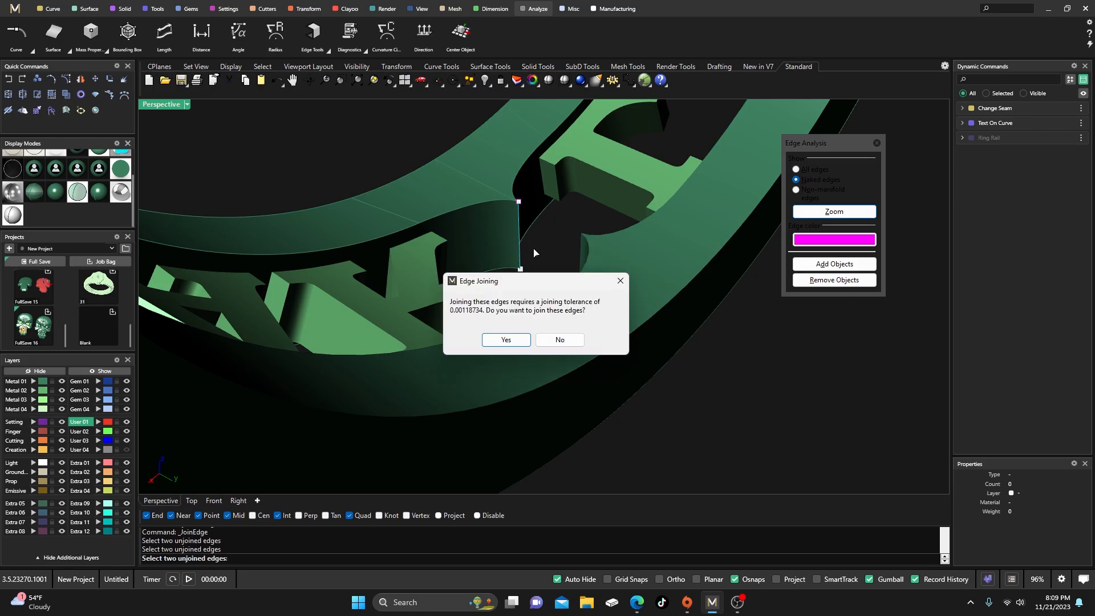
left_click(502, 340)
- Check whether each border is a closed polysurface and close the edge analysis
left_click(485, 222)
left_click(727, 371)
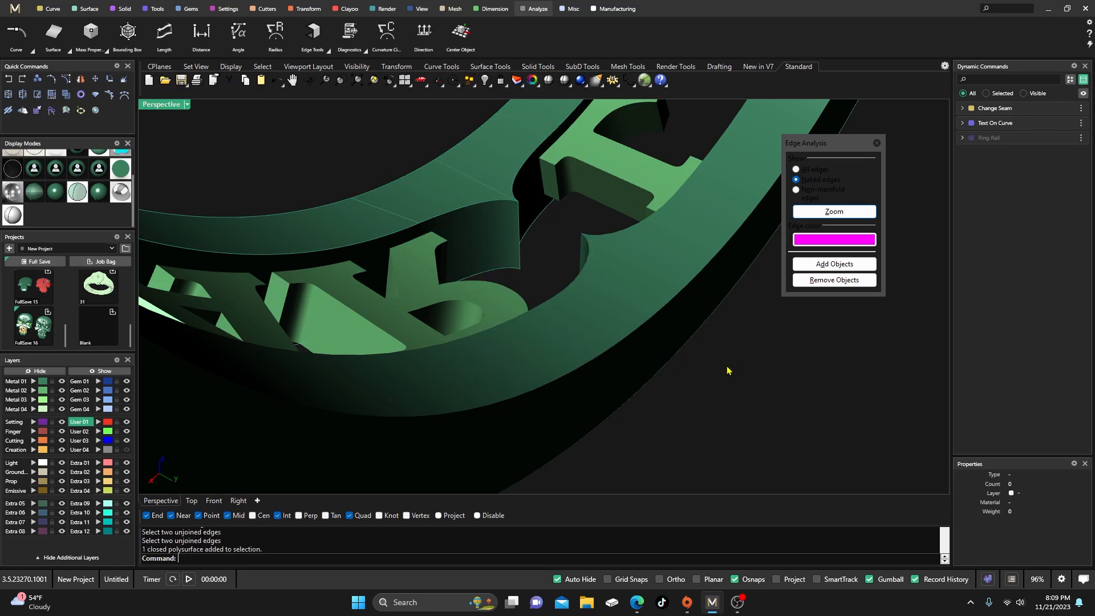
left_click(583, 350)
scroll(505, 352, "down", 2)
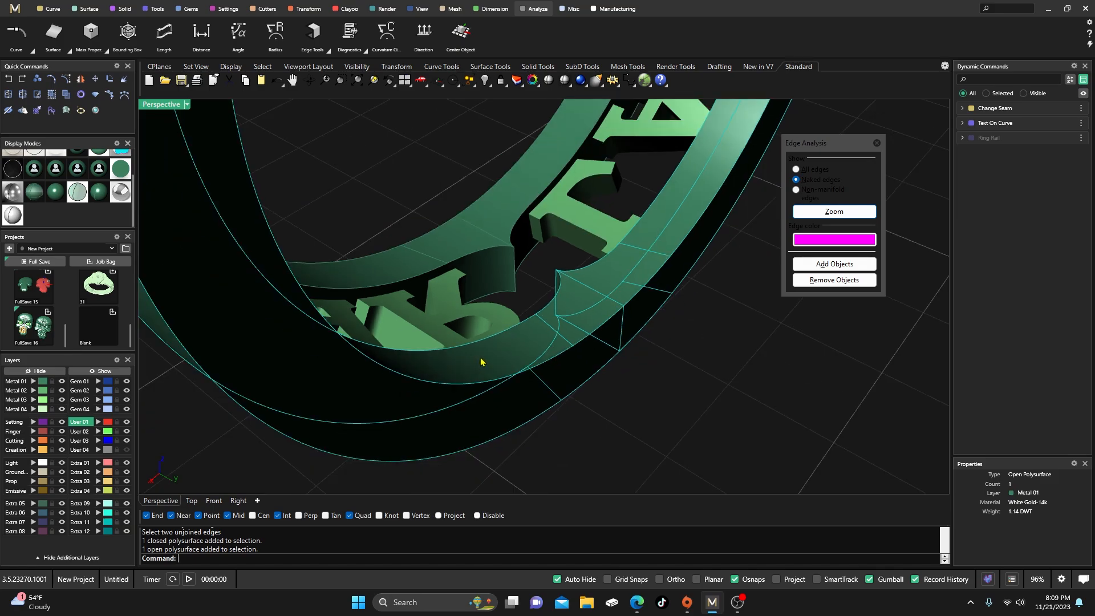
scroll(481, 361, "down", 5)
scroll(505, 351, "up", 6)
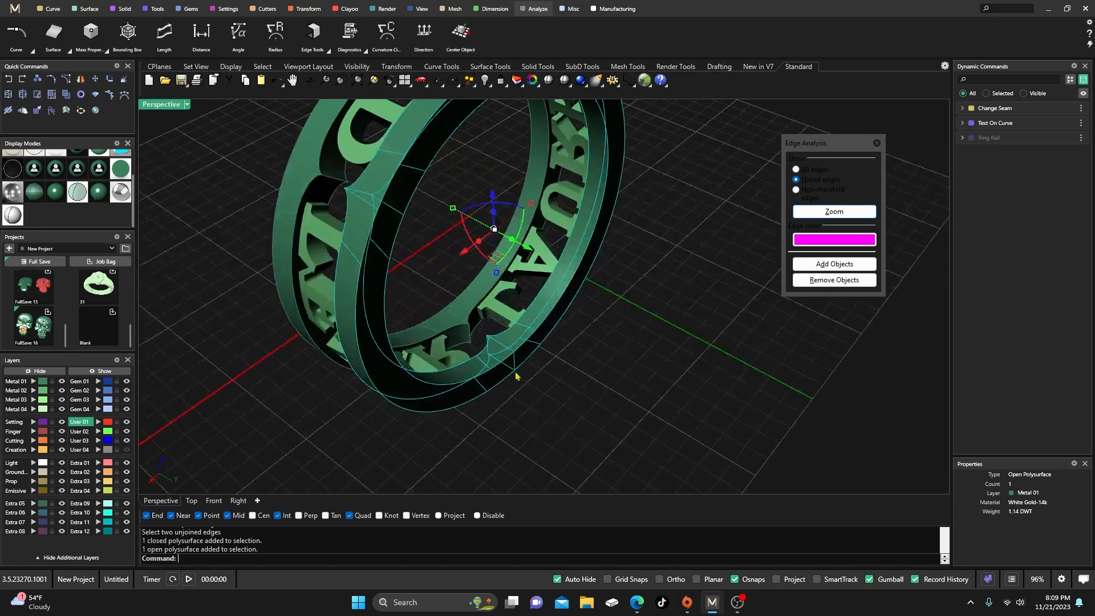
left_click(663, 322)
left_click(877, 143)
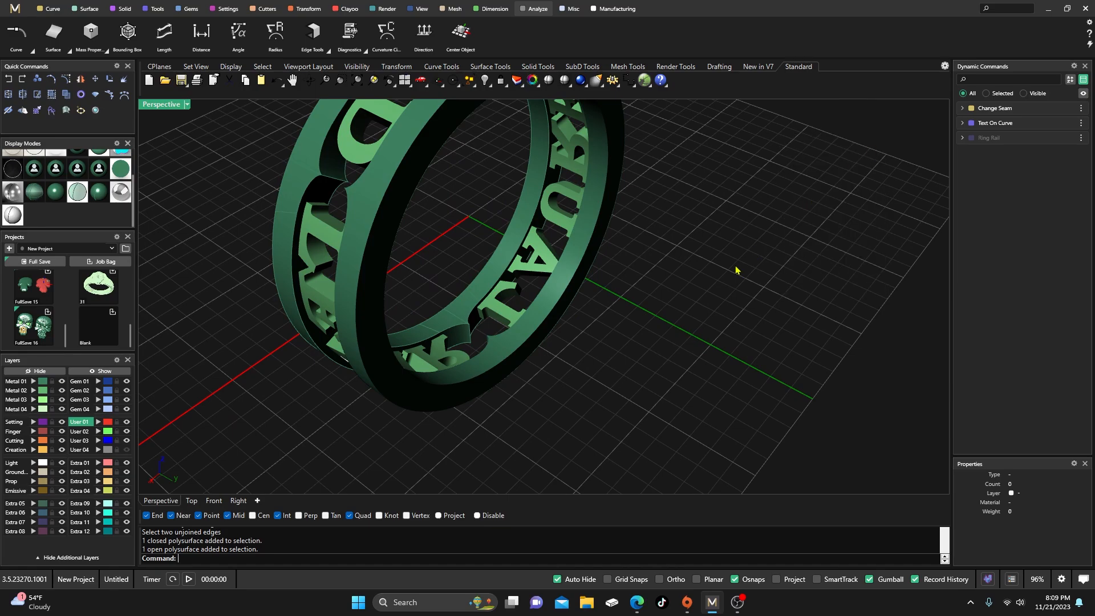
- Delete the border whose seam is still open, keeping the joined border and the lettering
left_click(550, 312)
key("Delete")
scroll(563, 345, "down", 7)
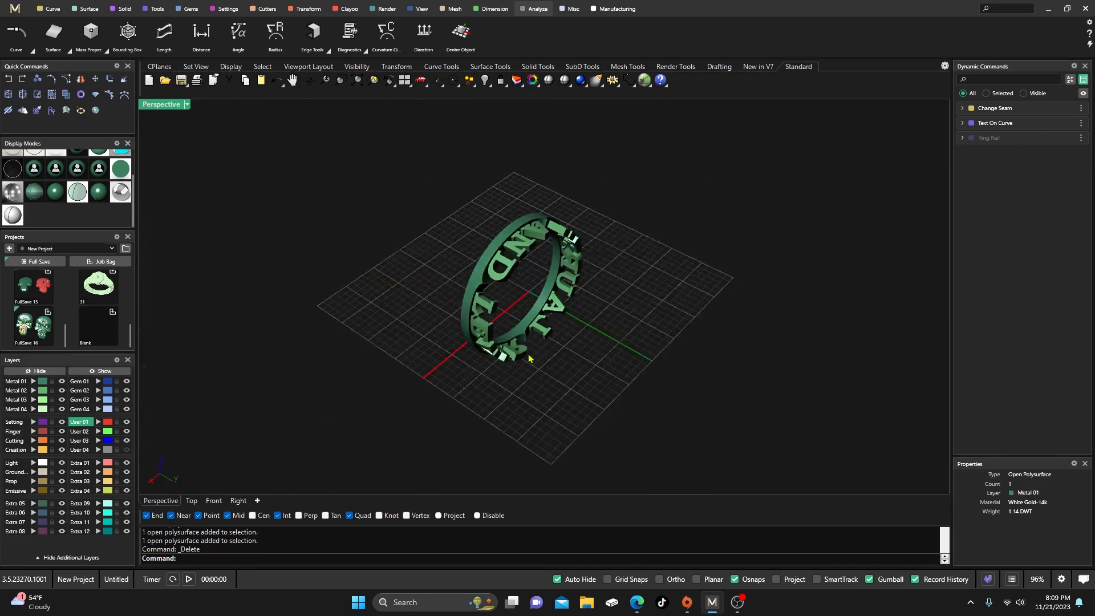
- Mirror the remaining closed border to the other side of the lettering with only X Mirror enabled
right_click_drag(529, 356, 633, 364)
left_click(549, 266)
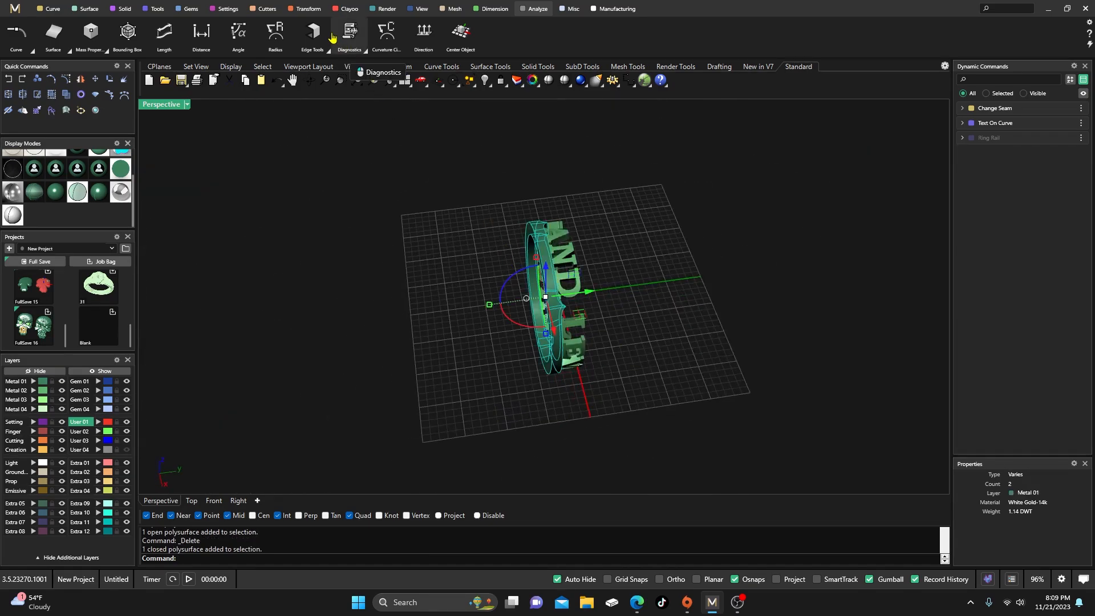
left_click(306, 9)
left_click(164, 32)
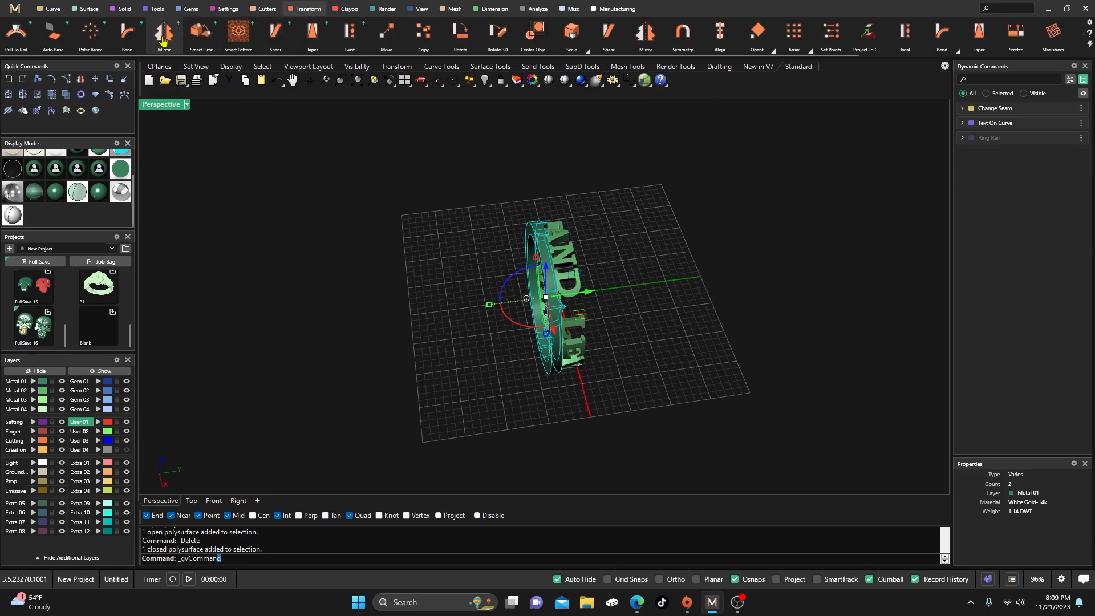
left_click(1077, 164)
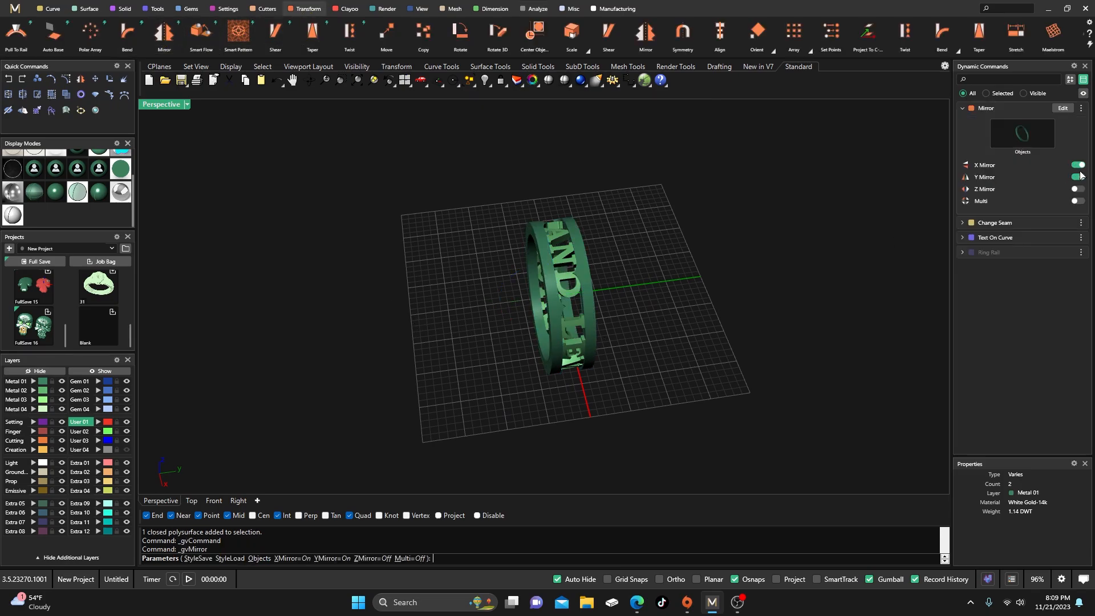
right_click_drag(532, 371, 597, 242)
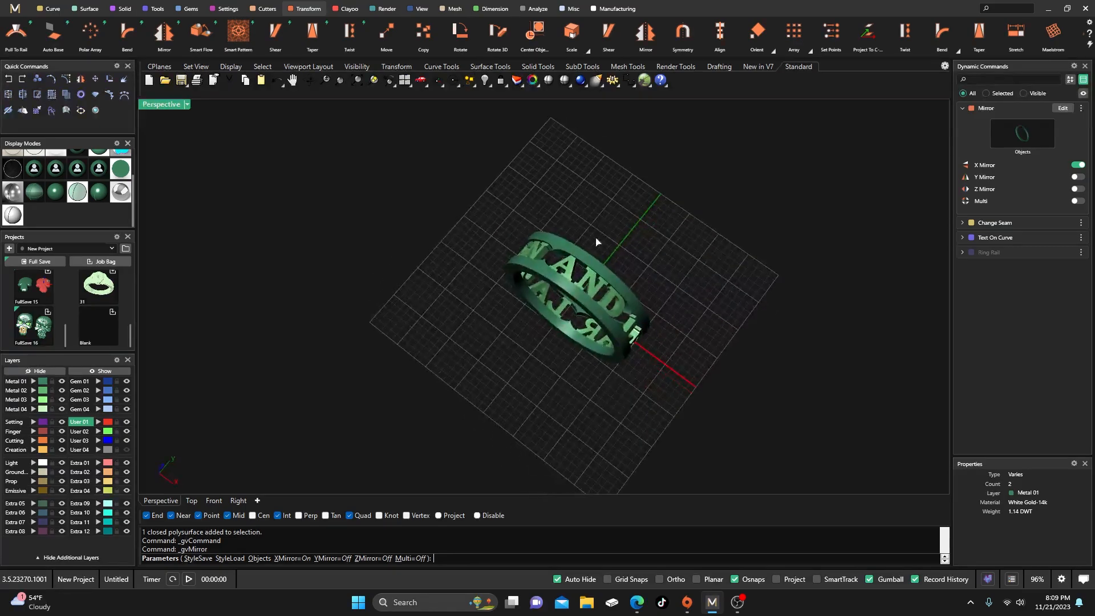
right_click(613, 228)
- Select both borders and the lettering in turn to check whether each is a closed polysurface
scroll(614, 245, "up", 4)
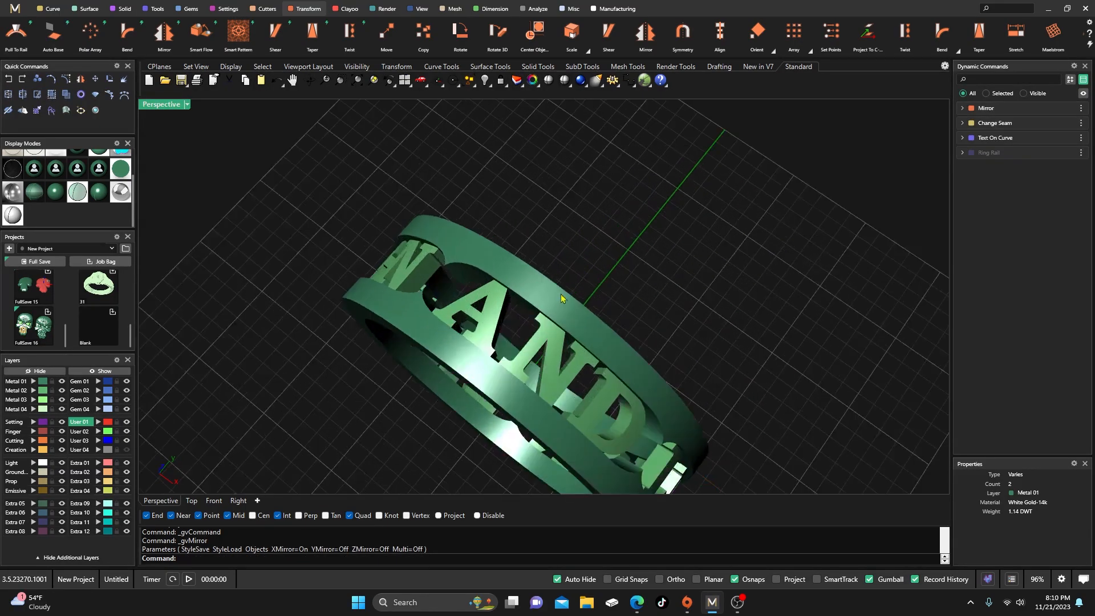
left_click(563, 318)
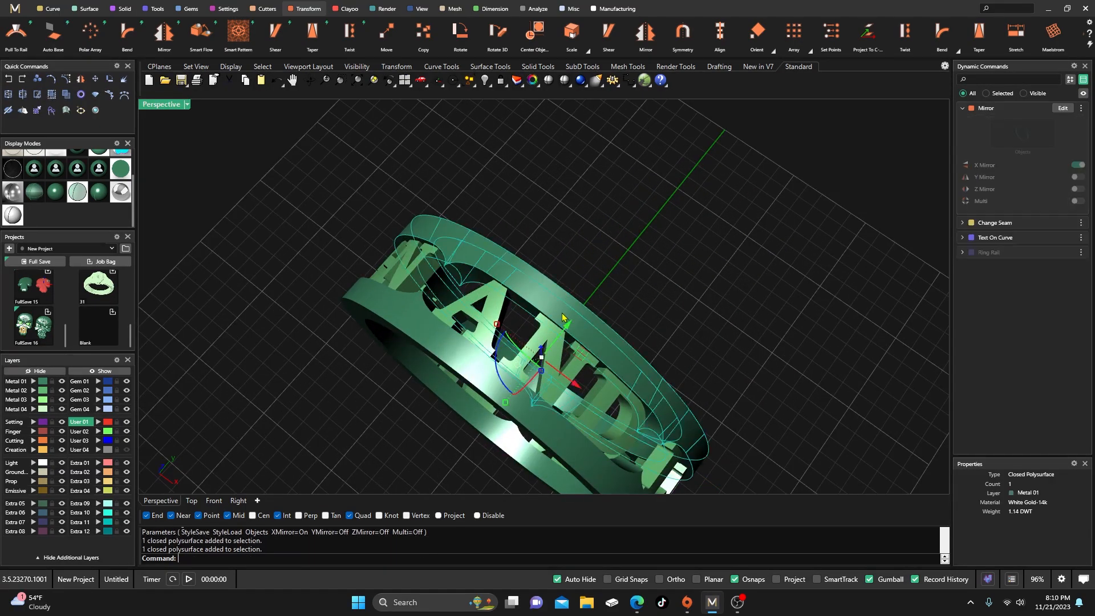
left_click(584, 240)
left_click(495, 377)
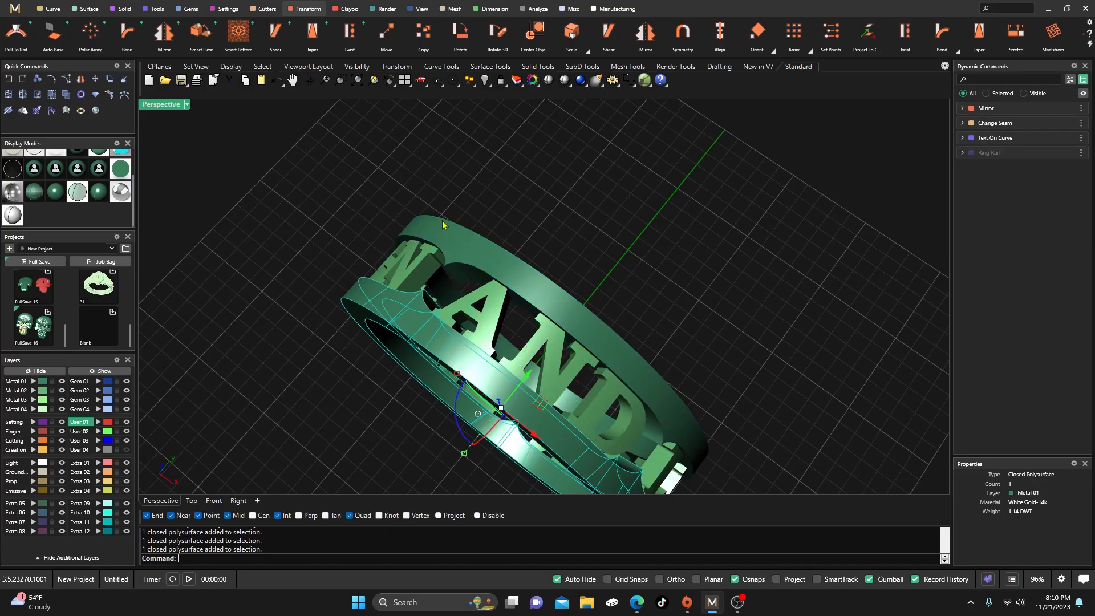
left_click(423, 196)
scroll(384, 275, "down", 7)
right_click_drag(387, 297, 453, 275)
scroll(453, 275, "up", 7)
left_click(440, 258)
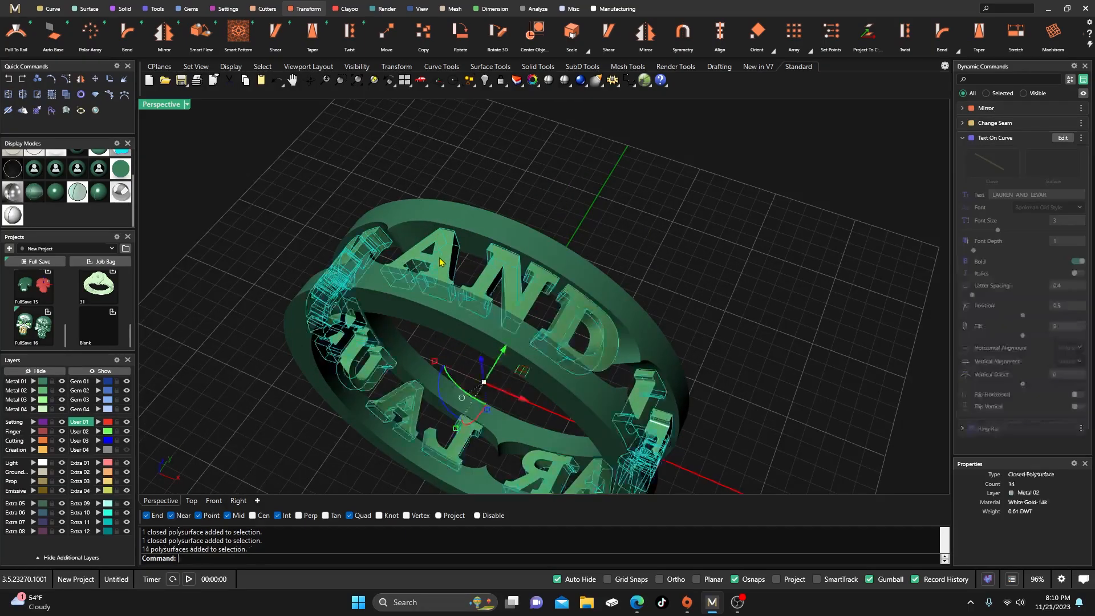
left_click(645, 212)
scroll(496, 225, "down", 6)
right_click_drag(497, 225, 494, 285)
- Try a Boolean Union of the mirrored border with the raised lettering, and abort the command
left_click(121, 9)
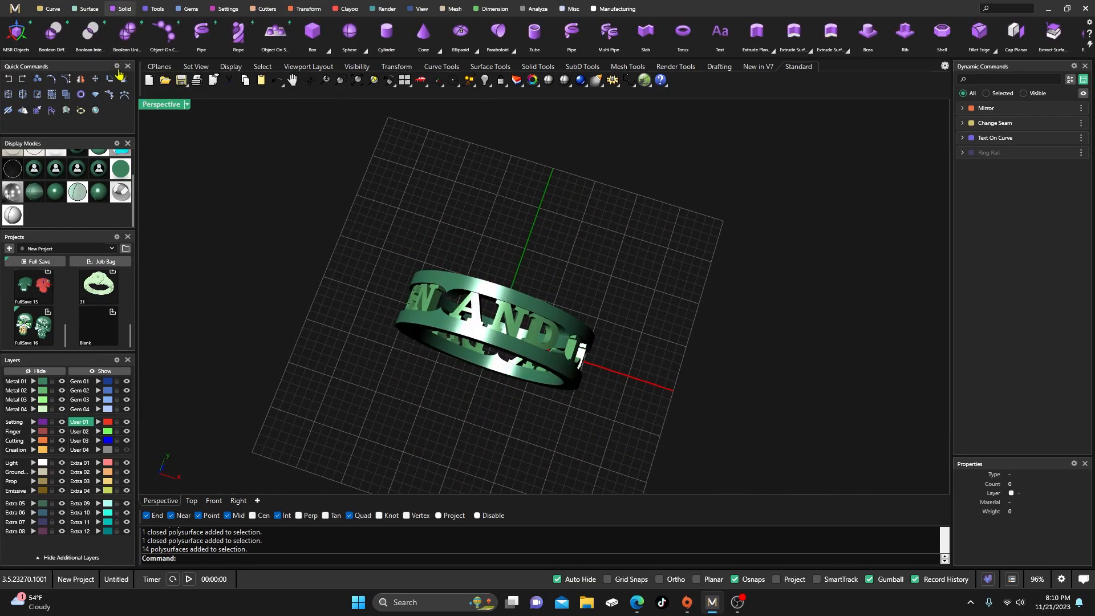
left_click(125, 34)
scroll(518, 328, "up", 5)
left_click(460, 260)
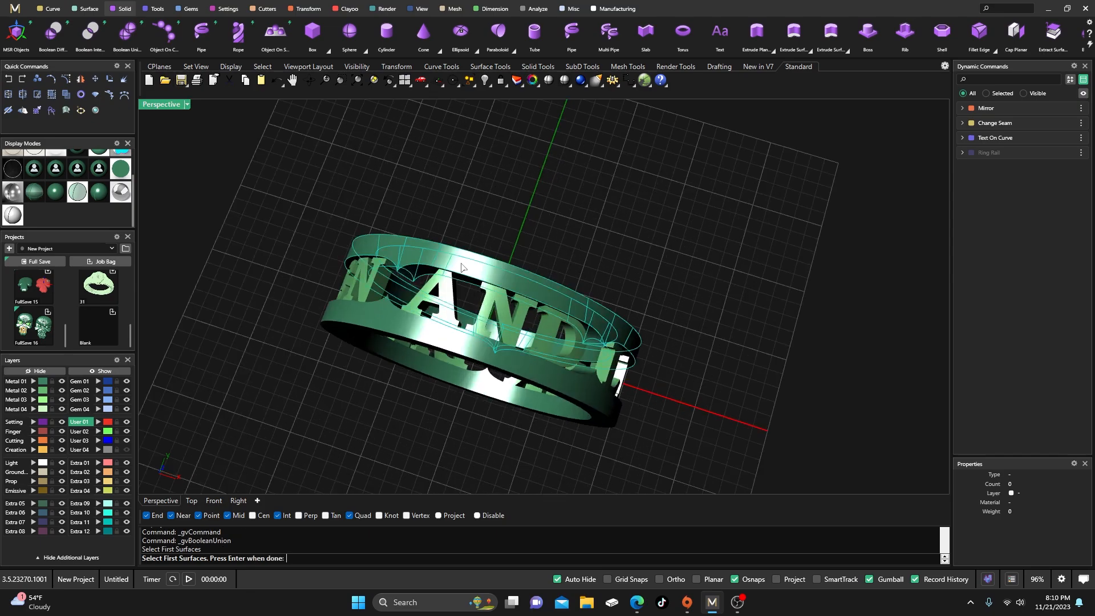
right_click(460, 261)
left_click(447, 304)
right_click(447, 308)
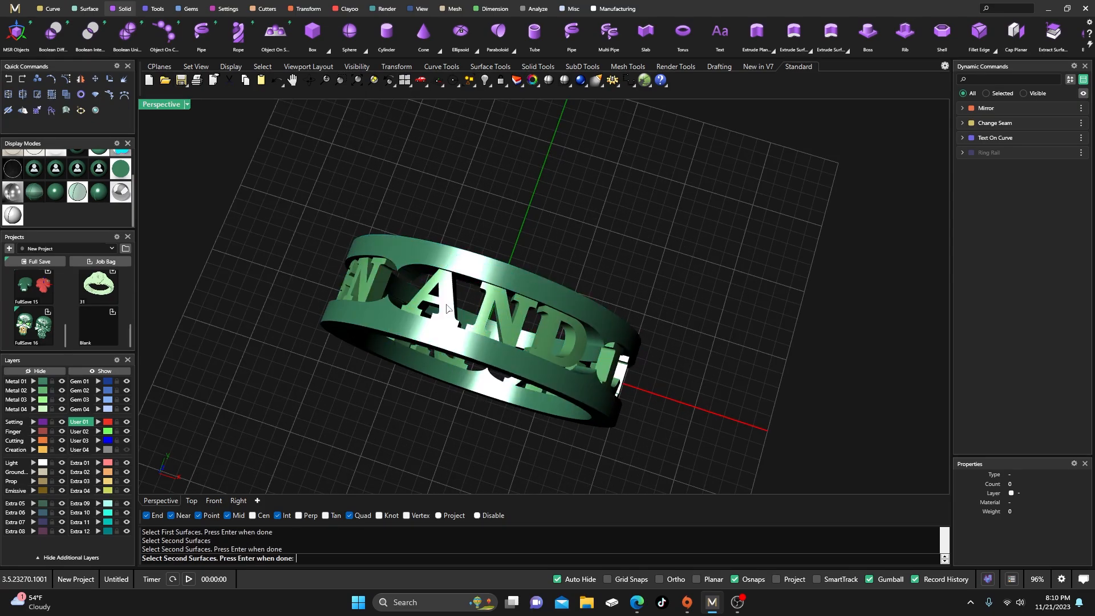
scroll(446, 303, "down", 4)
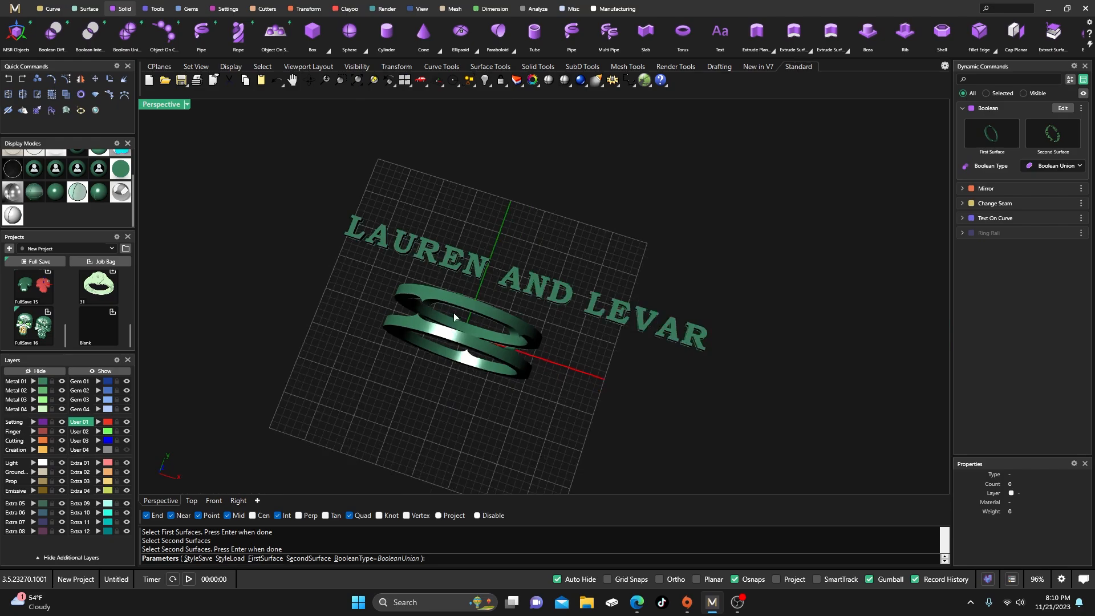
right_click_drag(454, 318, 442, 271)
scroll(441, 272, "up", 4)
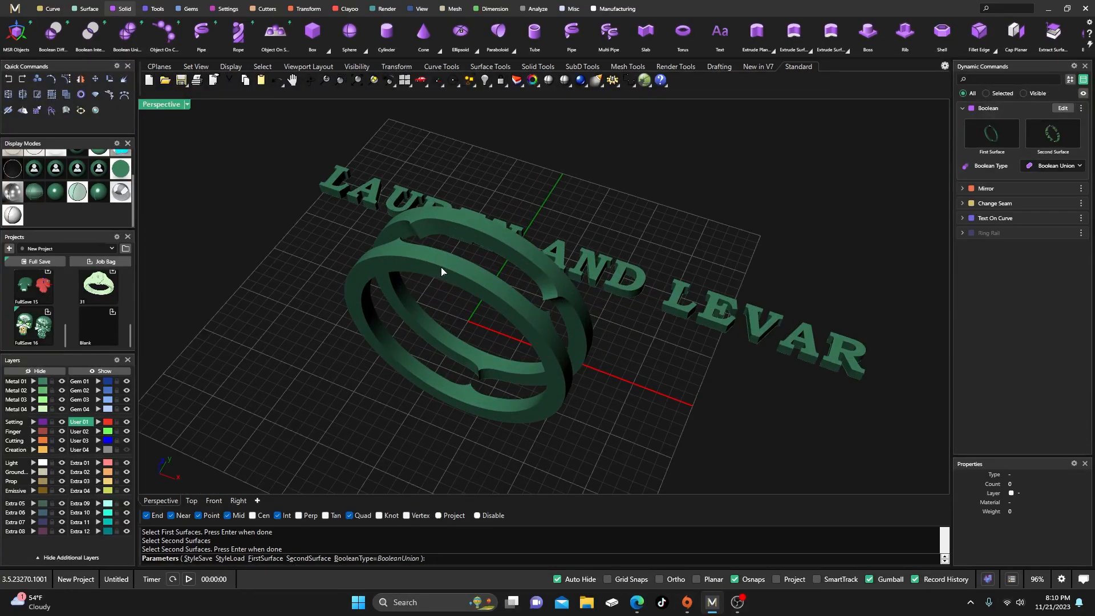
left_click(14, 84)
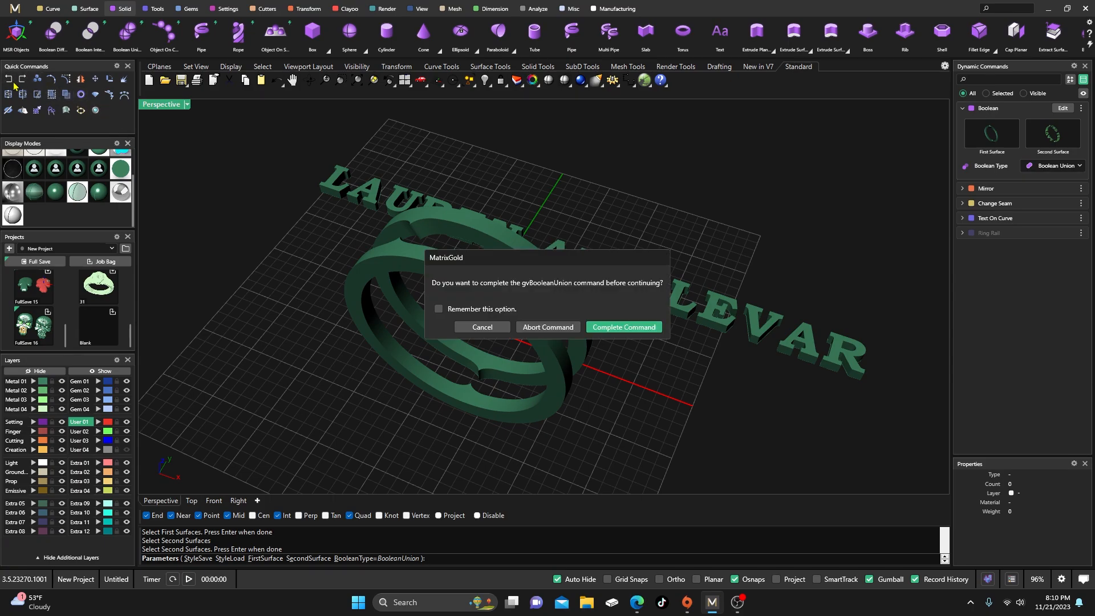
left_click(517, 331)
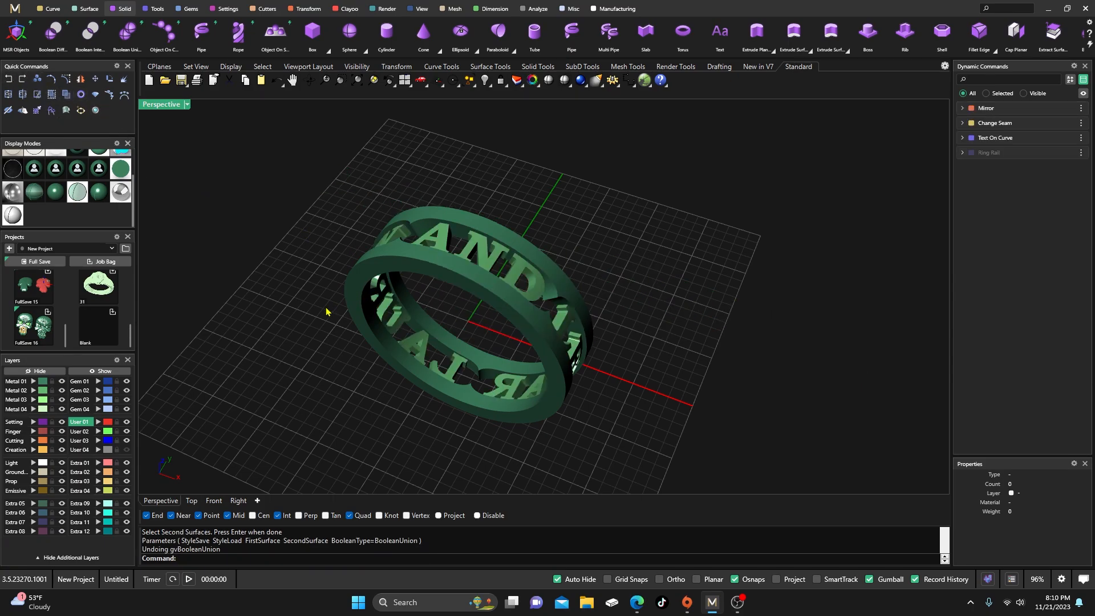
- Move the mirrored border slightly inward along the Y axis so it overlaps the lettering more
right_click_drag(326, 312, 363, 357)
scroll(503, 333, "up", 8)
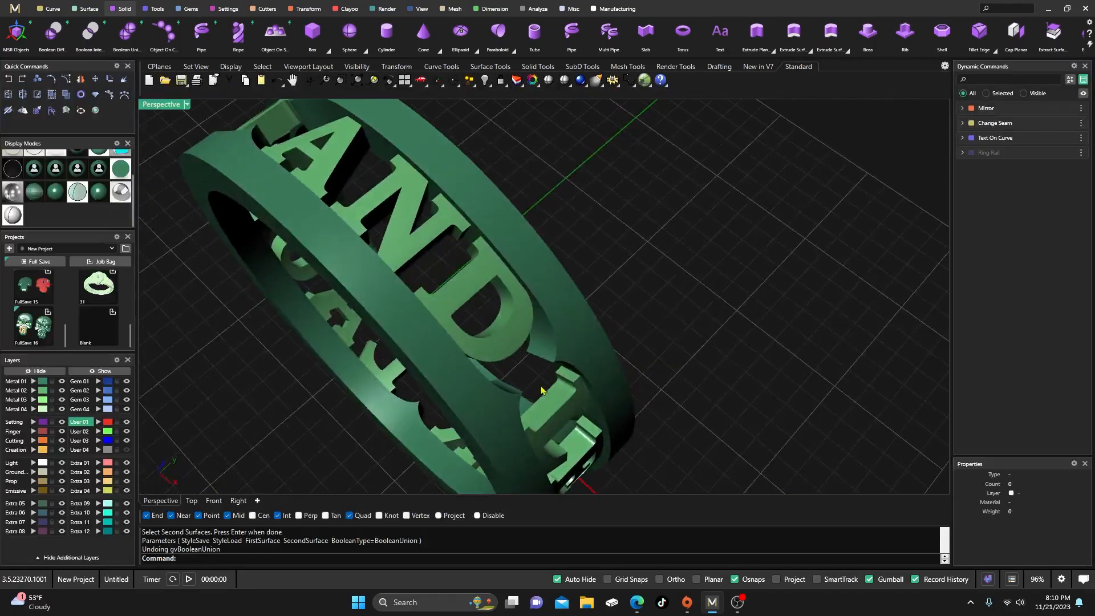
scroll(541, 391, "down", 6)
right_click_drag(541, 391, 463, 170)
scroll(463, 169, "up", 6)
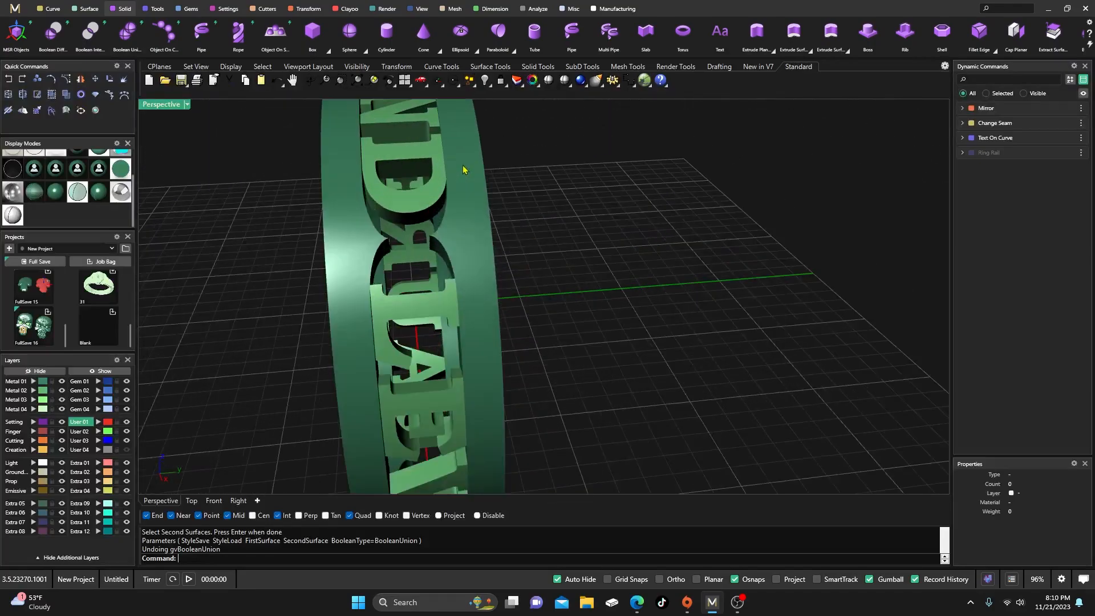
left_click(473, 234)
left_click(499, 301)
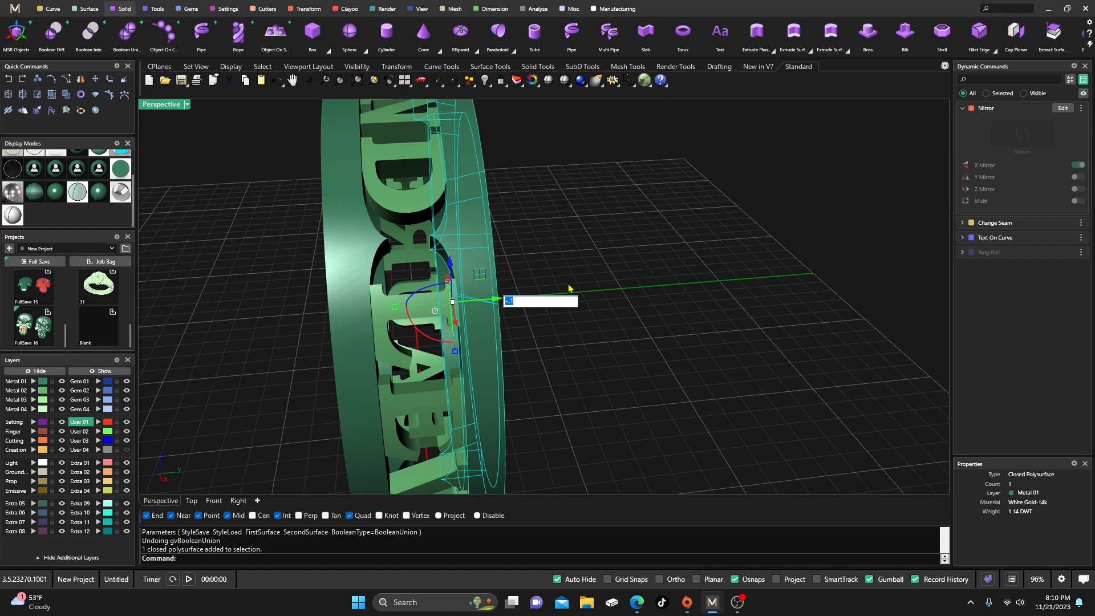
key("Return")
- Move the original border slightly inward along the Y axis toward the lettering
left_click(364, 244)
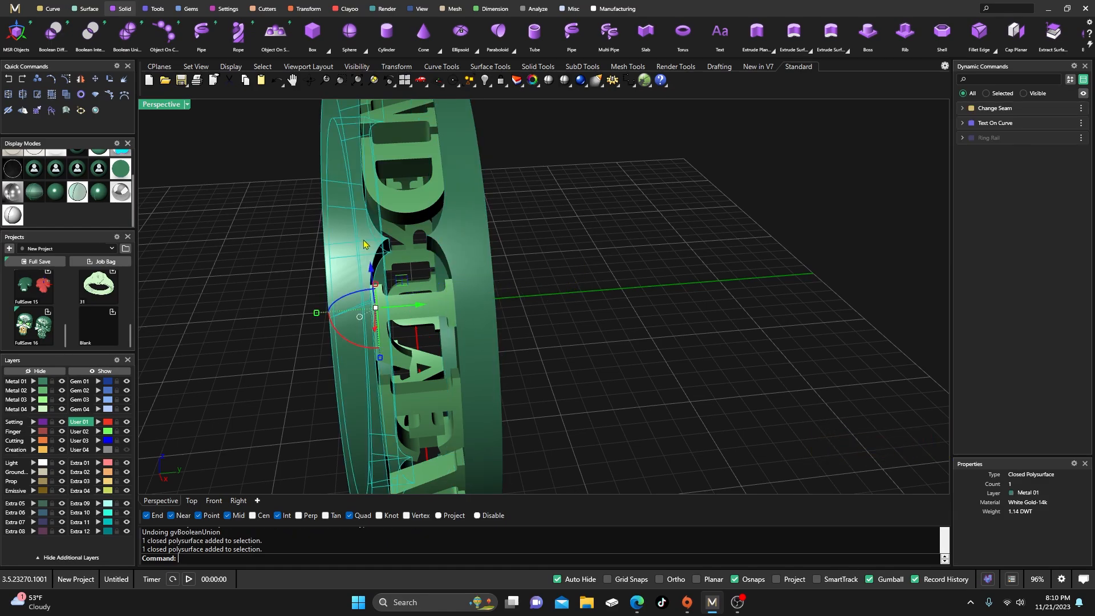
left_click(431, 305)
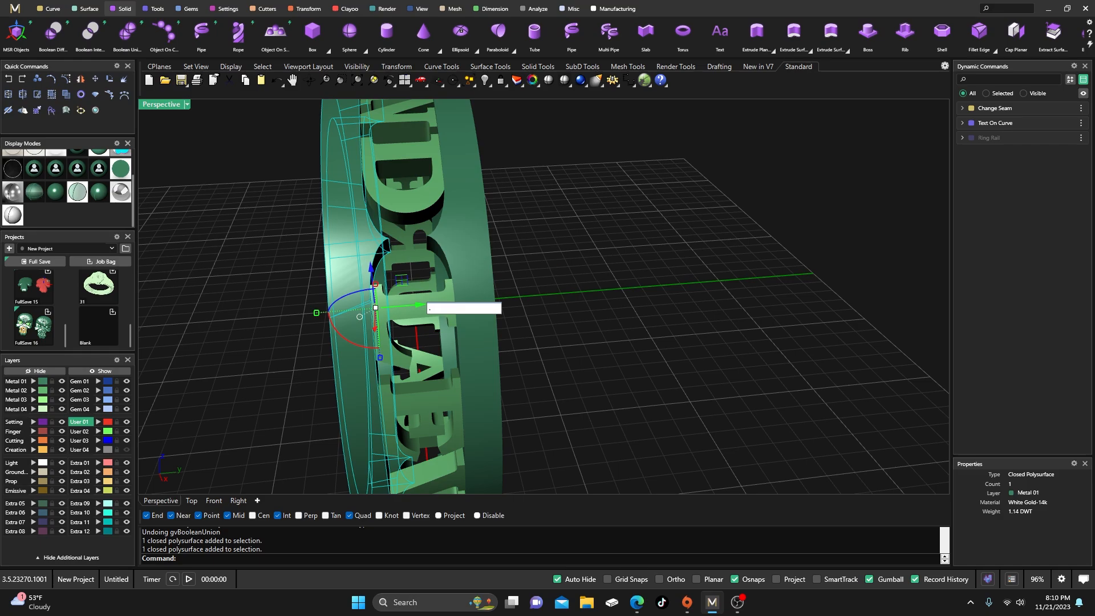
key("Return")
left_click(550, 263)
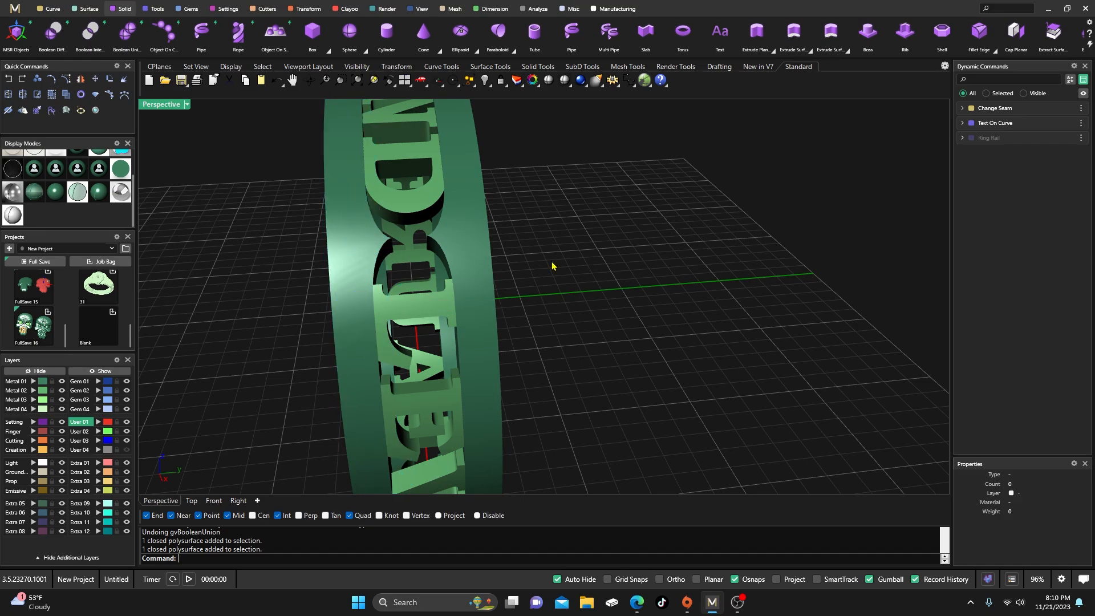
- Retry the Boolean Union between the repositioned mirrored border and the whole lettering, and abort the command
scroll(493, 267, "down", 7)
right_click_drag(459, 274, 509, 324)
left_click(496, 307)
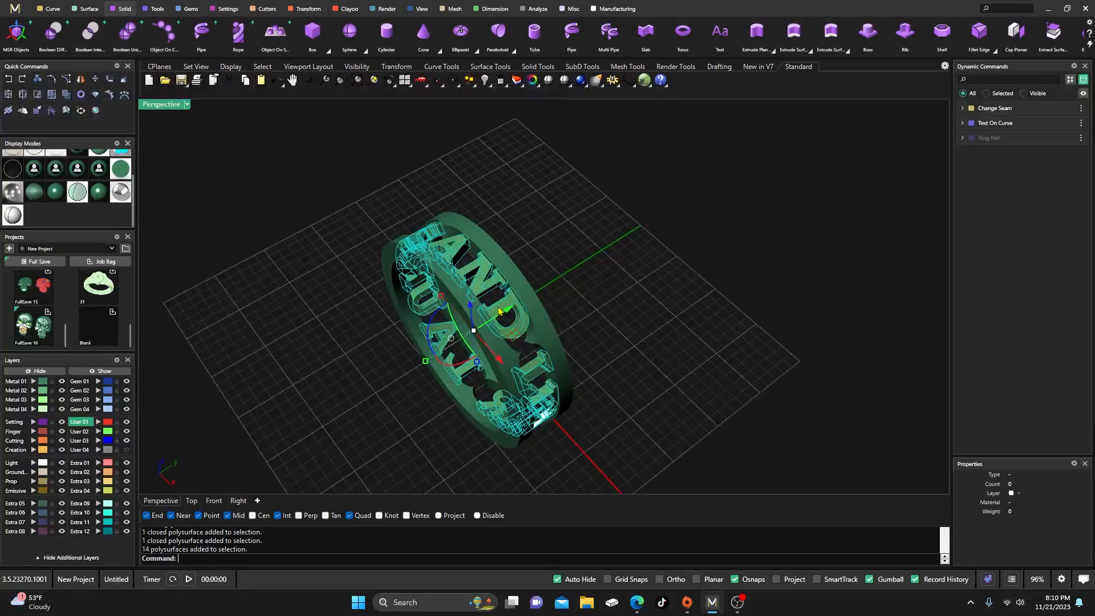
left_click(290, 220)
right_click_drag(279, 257, 487, 344)
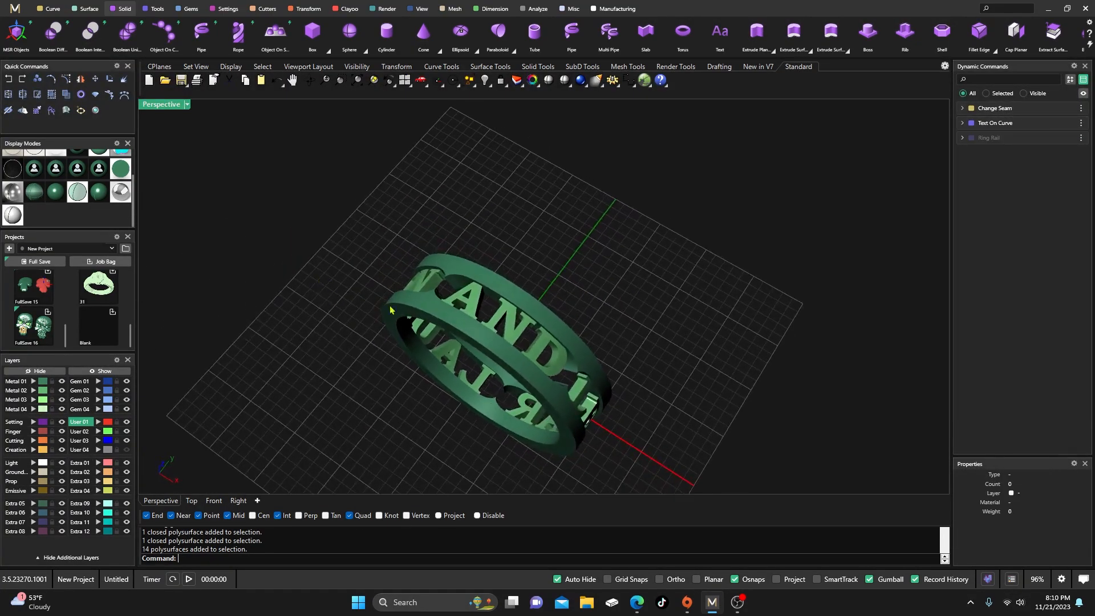
scroll(455, 324, "up", 5)
left_click(129, 34)
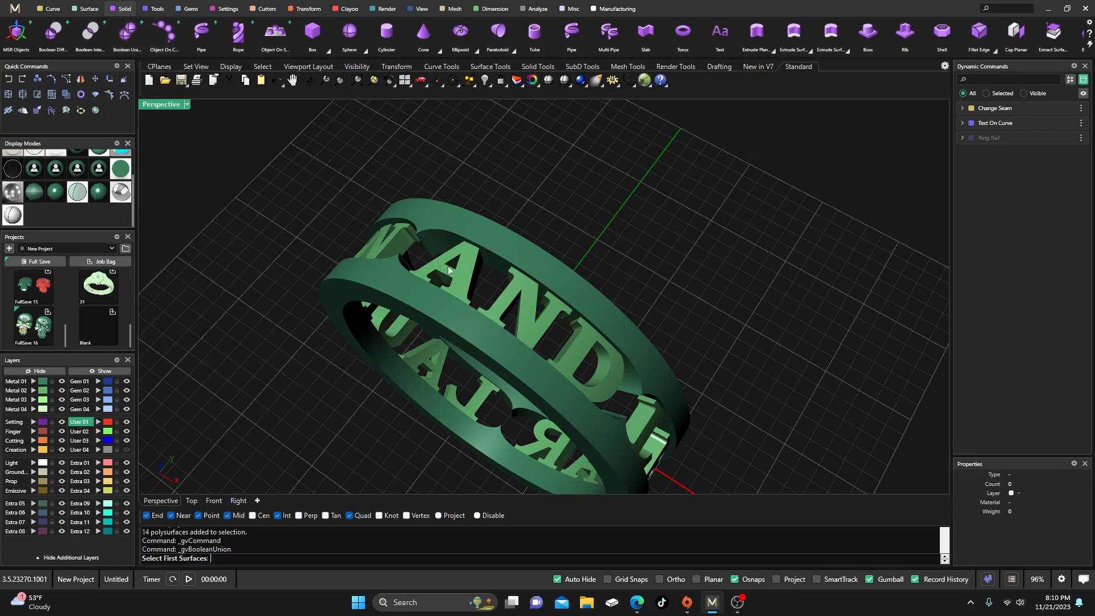
left_click(512, 255)
key("Return")
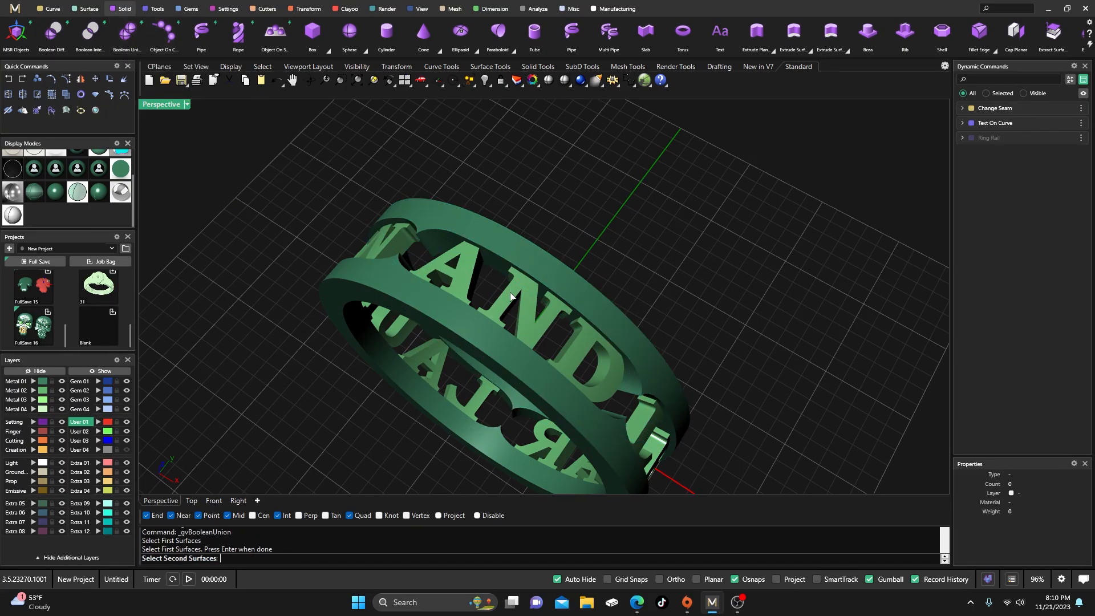
left_click(510, 296)
key("Return")
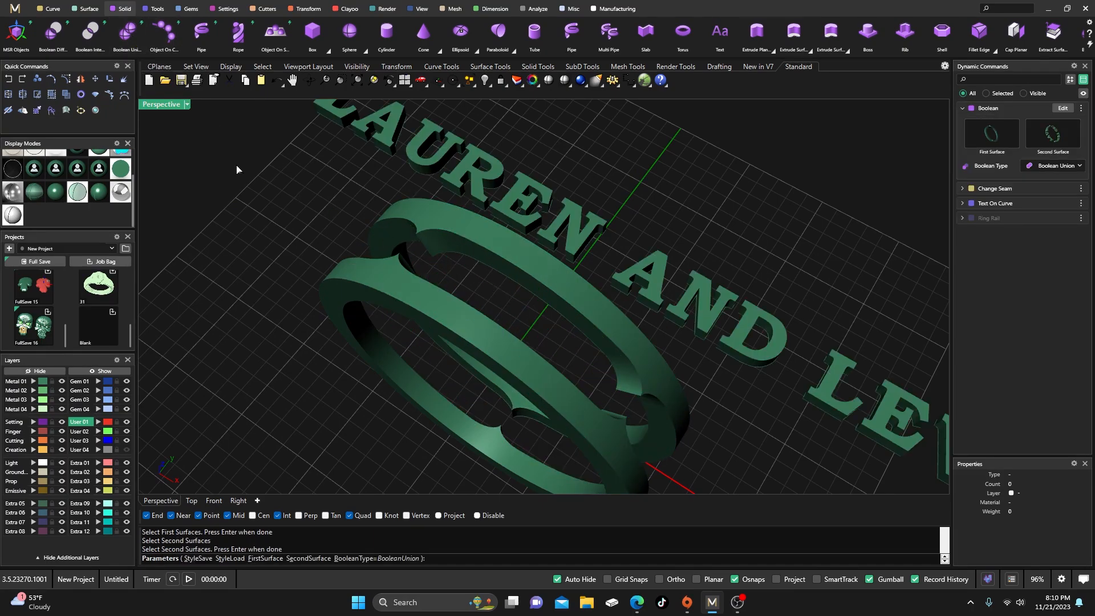
left_click(10, 85)
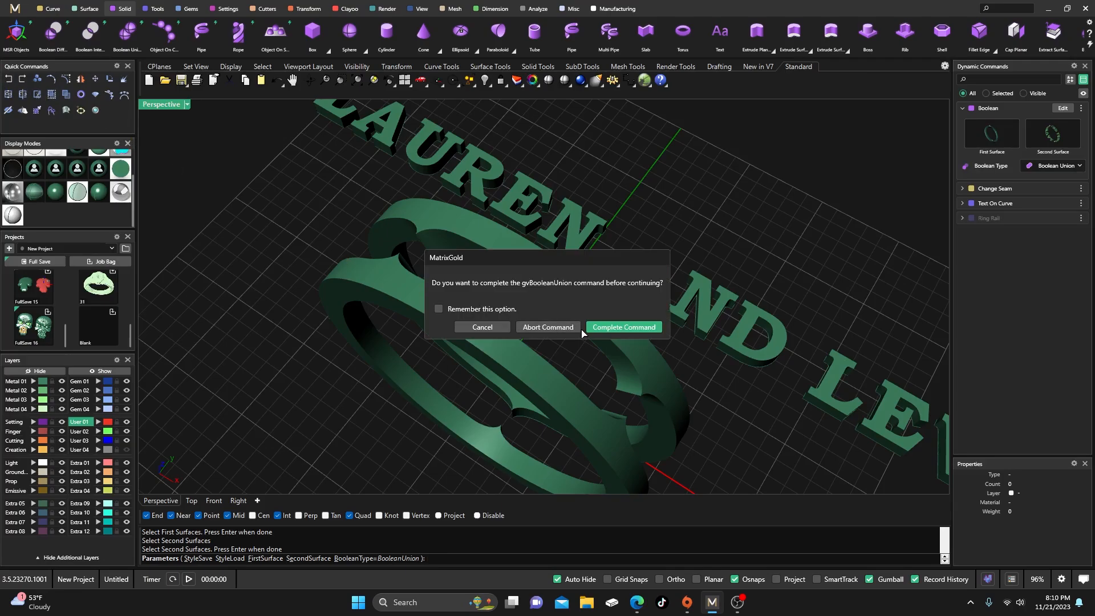
left_click(553, 329)
- Ungroup the raised lettering so that each letter can be selected individually
left_click(472, 278)
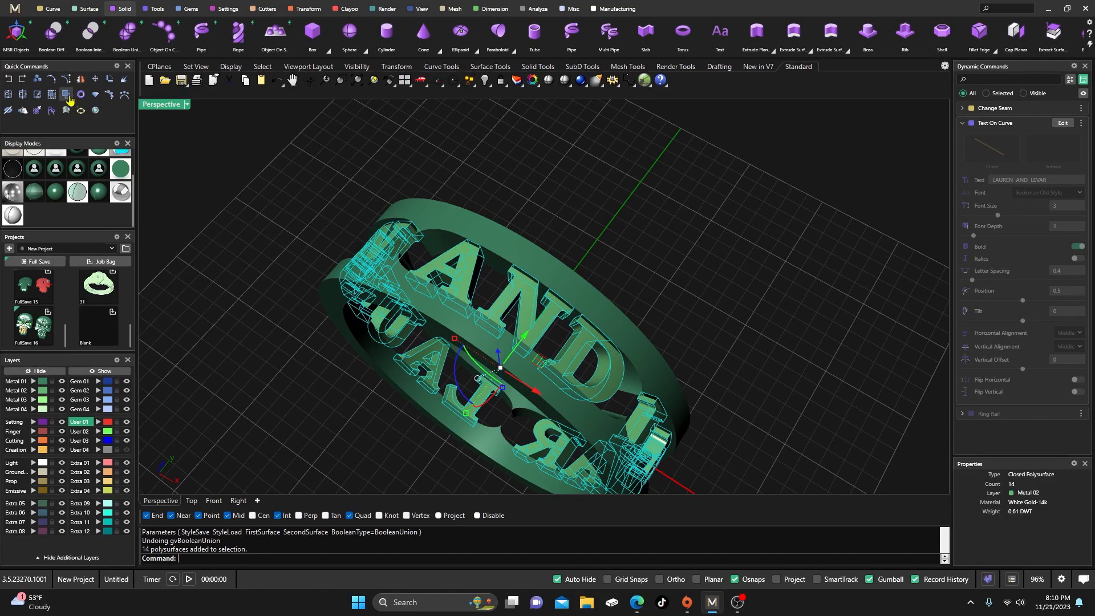
left_click(289, 196)
right_click_drag(416, 300, 444, 313)
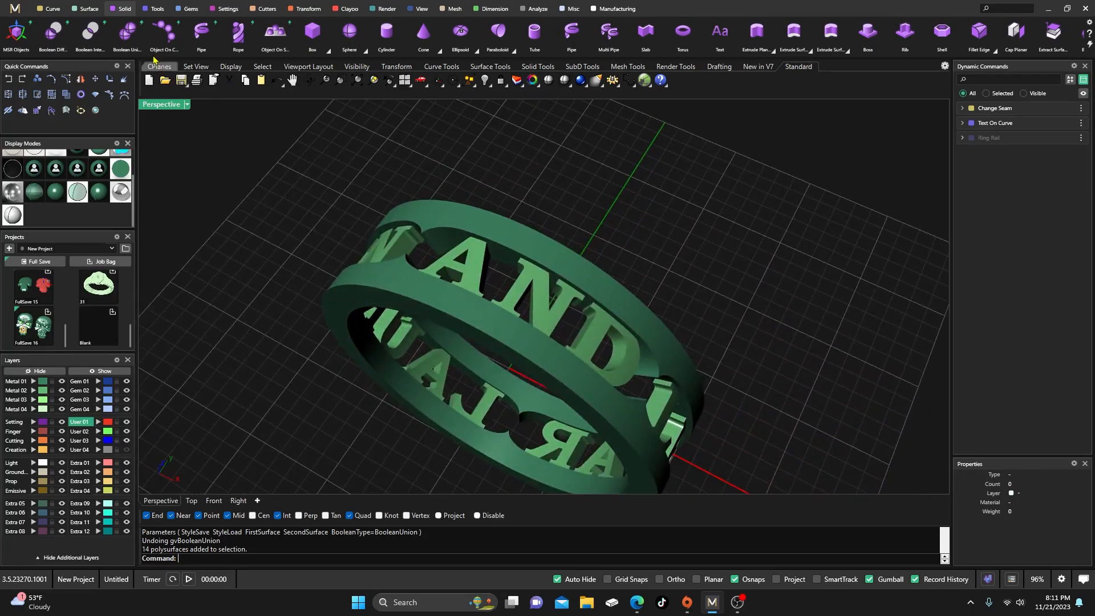
- Try a Boolean Union of the mirrored border with only the letter A of the word AND
left_click(127, 31)
left_click(495, 228)
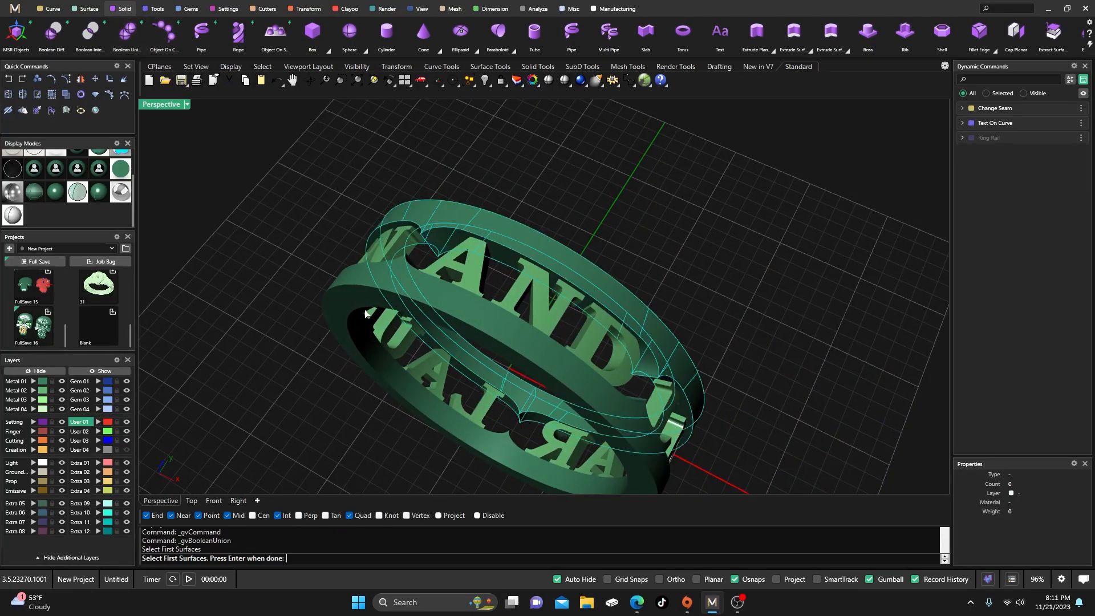
key("Return")
left_click(452, 289)
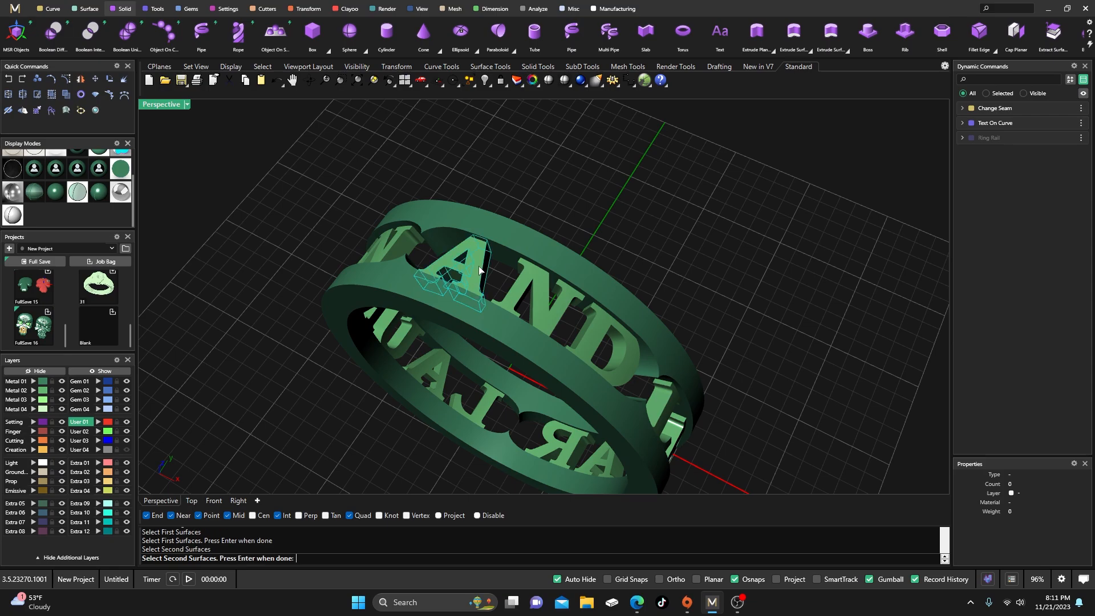
key("Return")
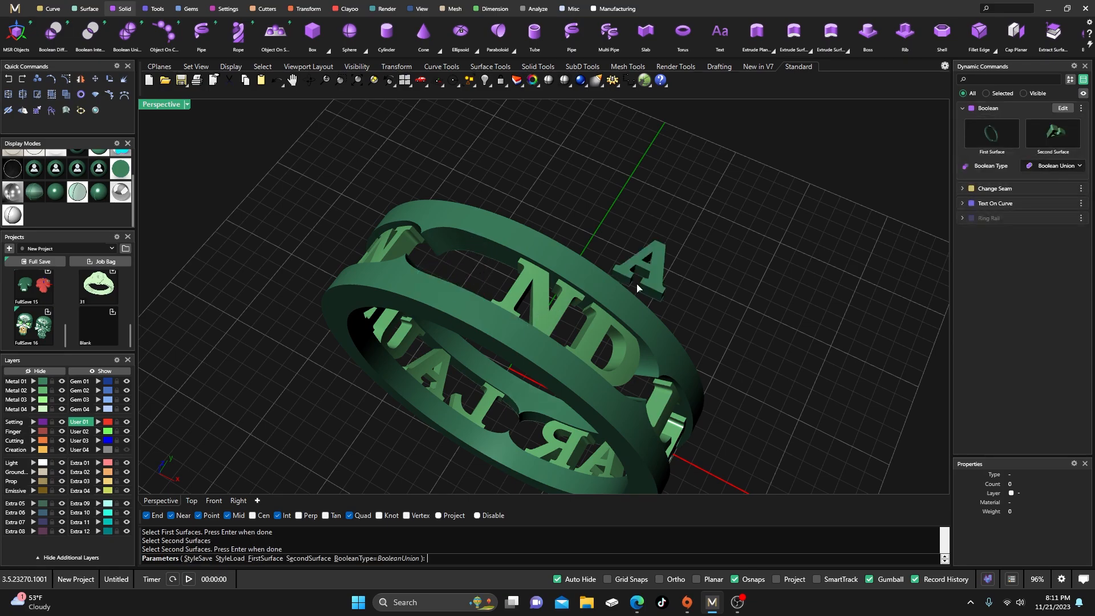
scroll(601, 272, "up", 10)
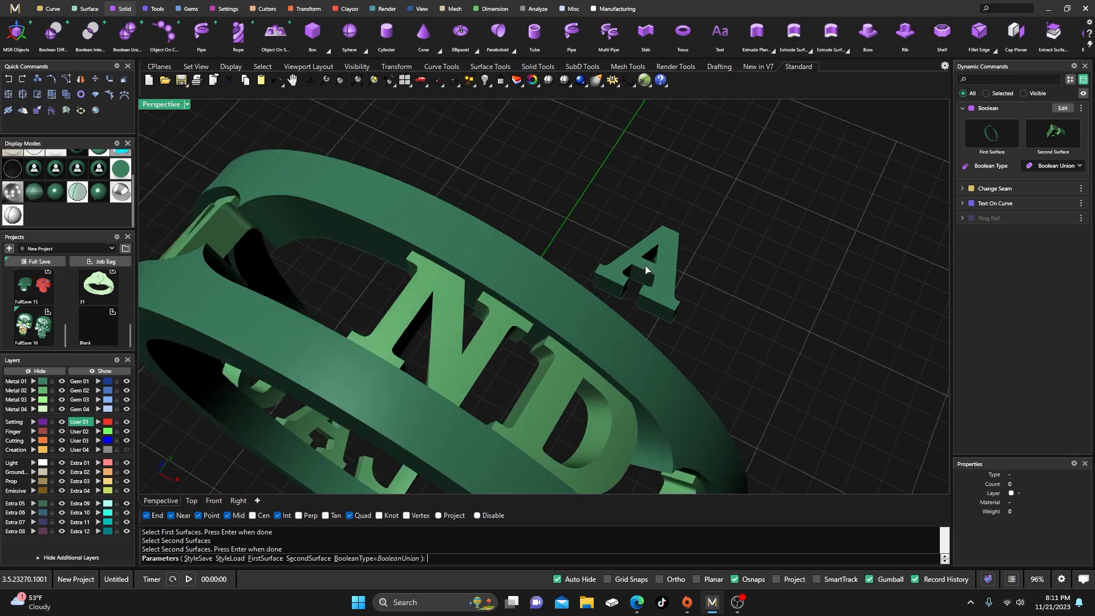
scroll(604, 285, "down", 5)
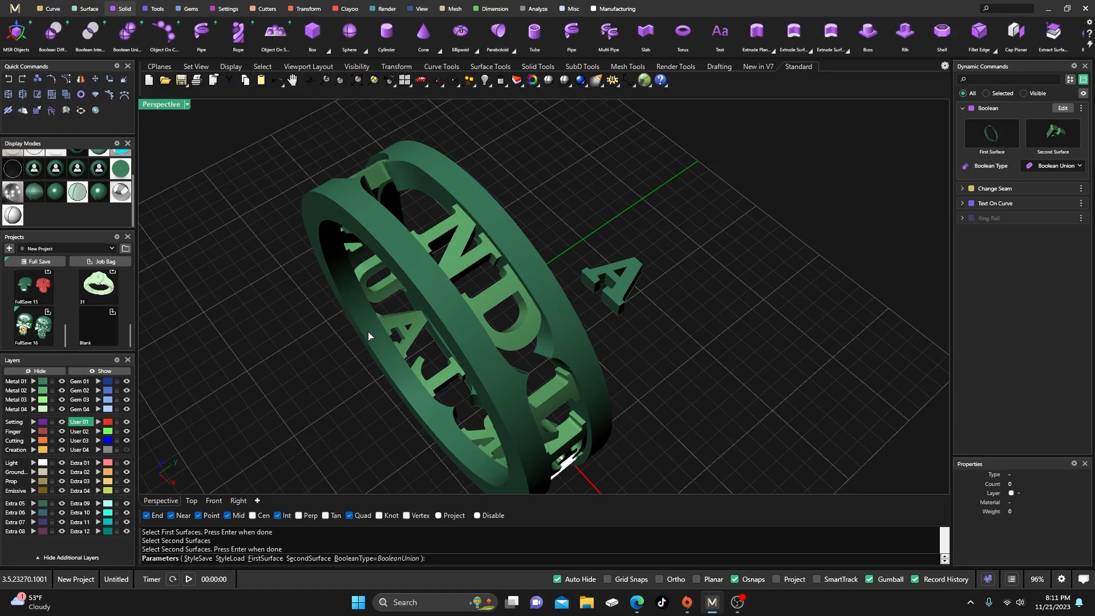
key("Return")
right_click_drag(366, 341, 431, 345)
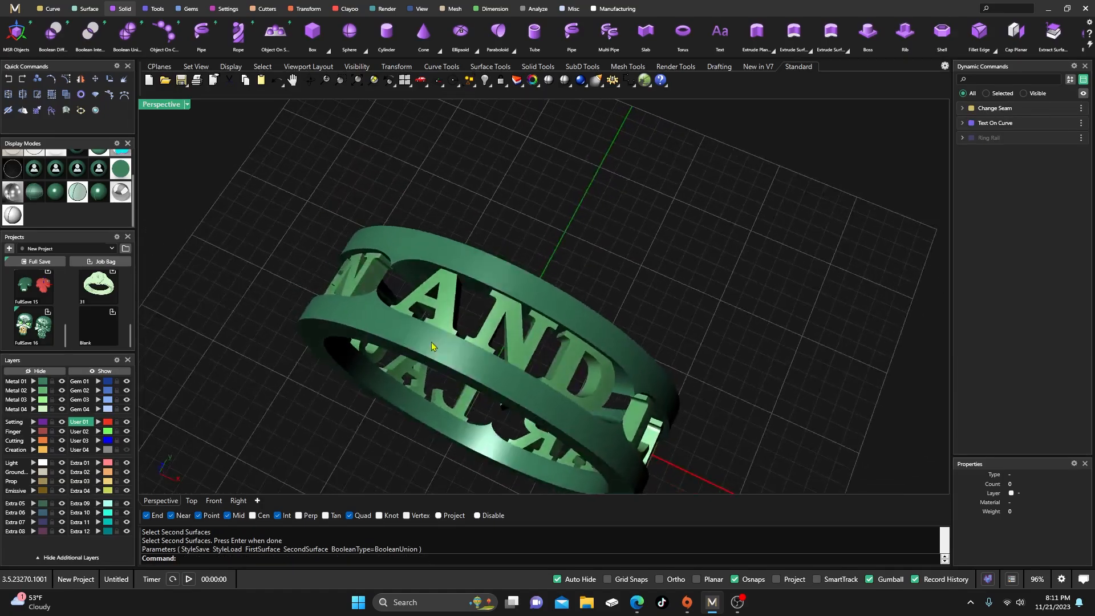
- Unhide the flat lettering and borders, and delete both borders and all letters of the bent ring
double_click(159, 104)
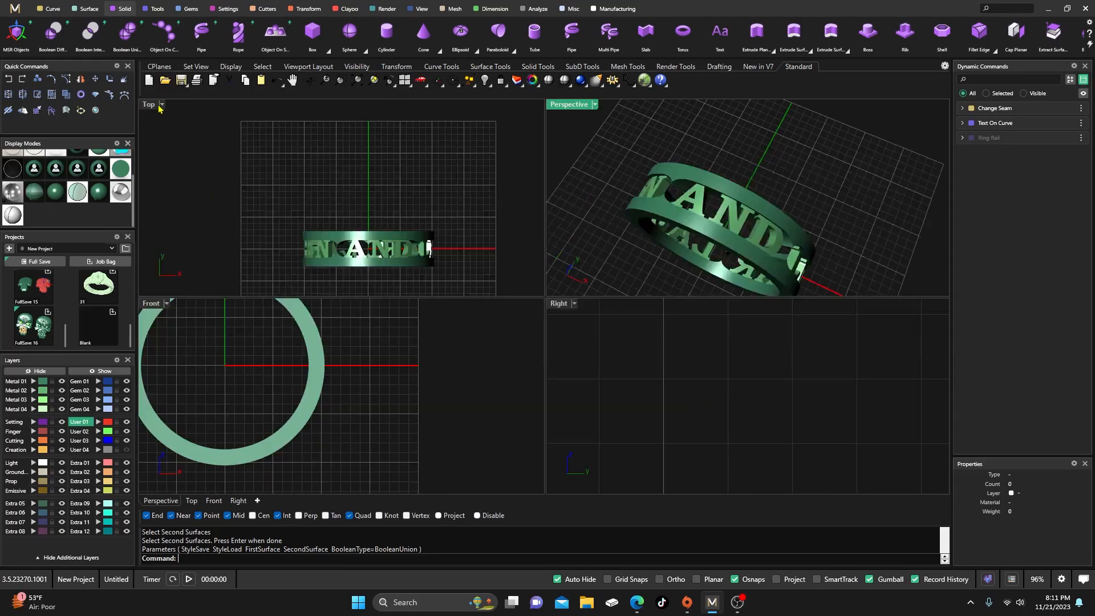
left_click(103, 371)
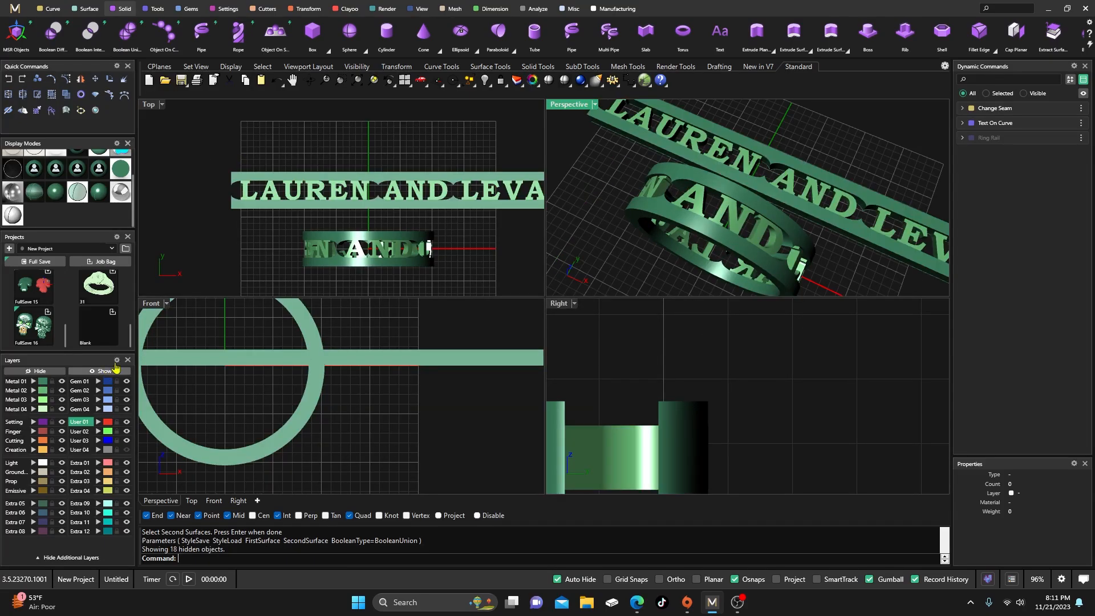
left_click(381, 238)
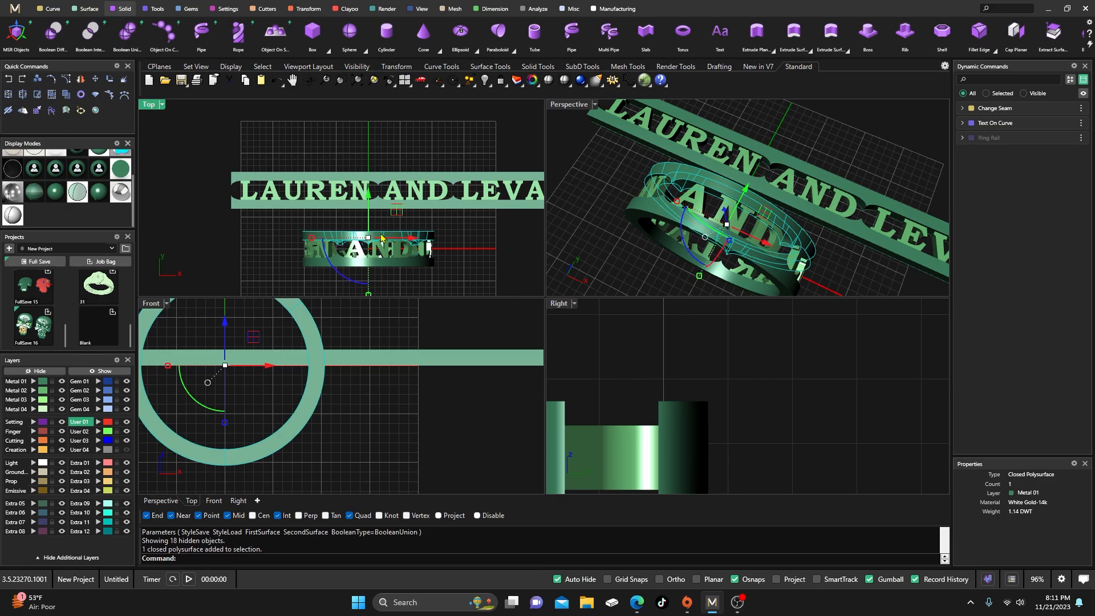
scroll(378, 254, "up", 3)
key("Delete")
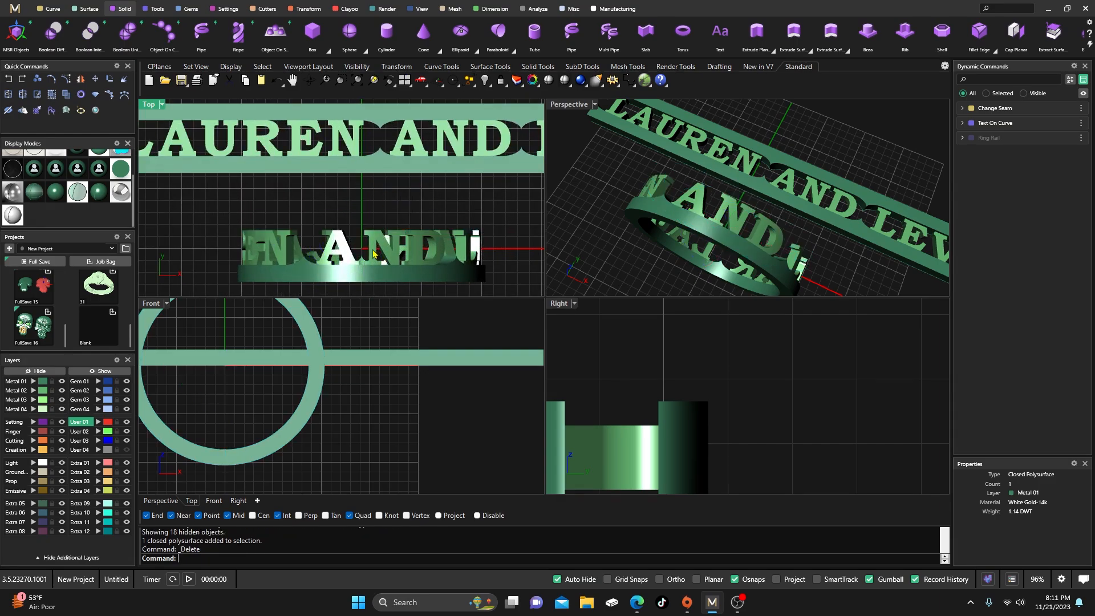
left_click(375, 255)
key("Delete")
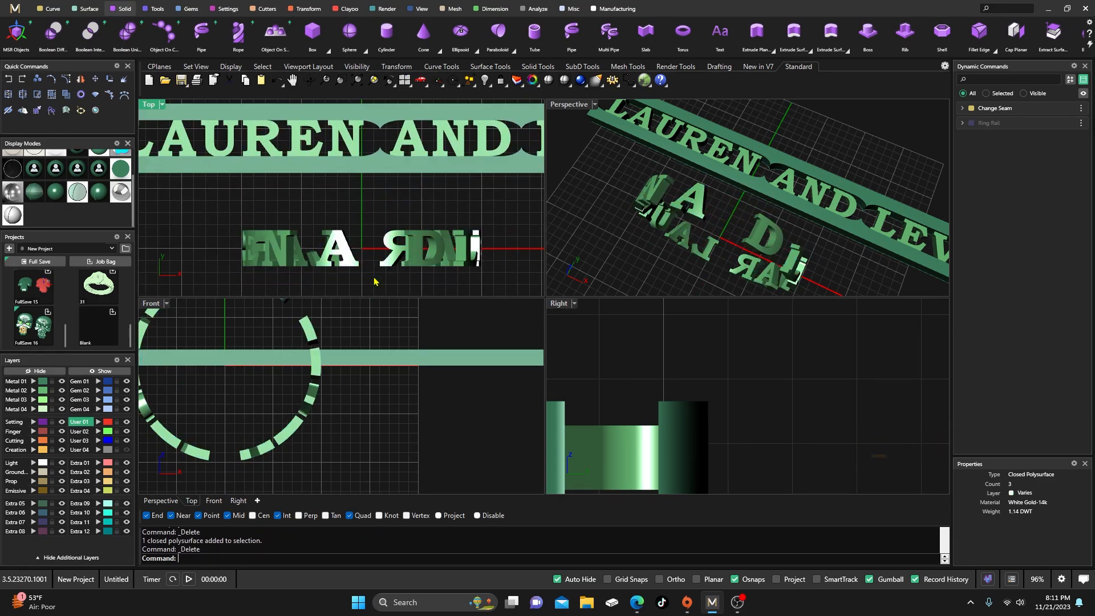
left_click(347, 261)
key("Delete")
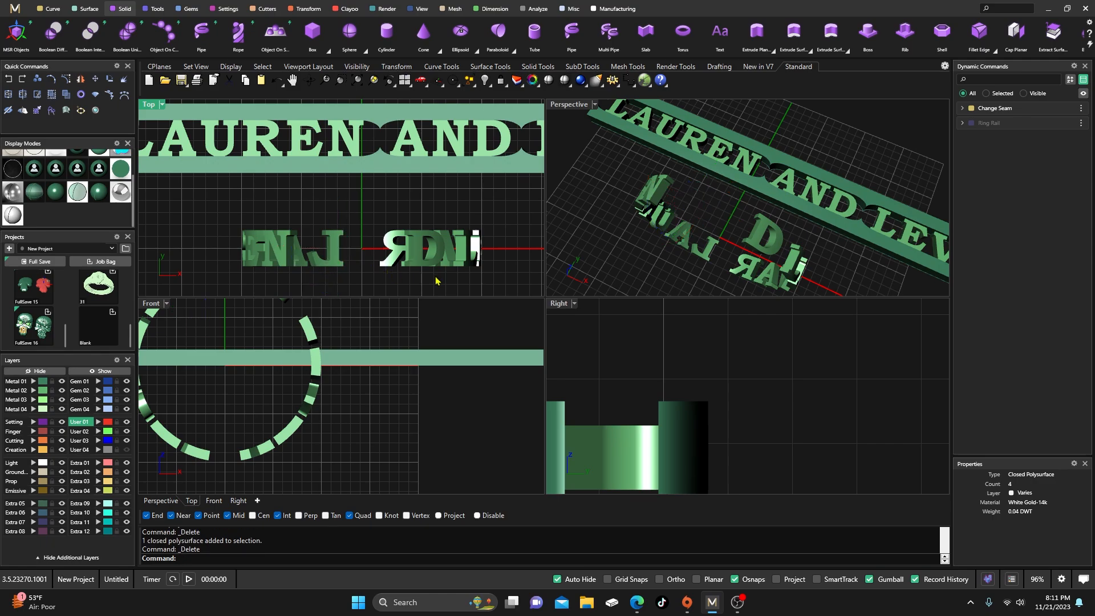
left_click_drag(493, 284, 229, 268)
key("Delete")
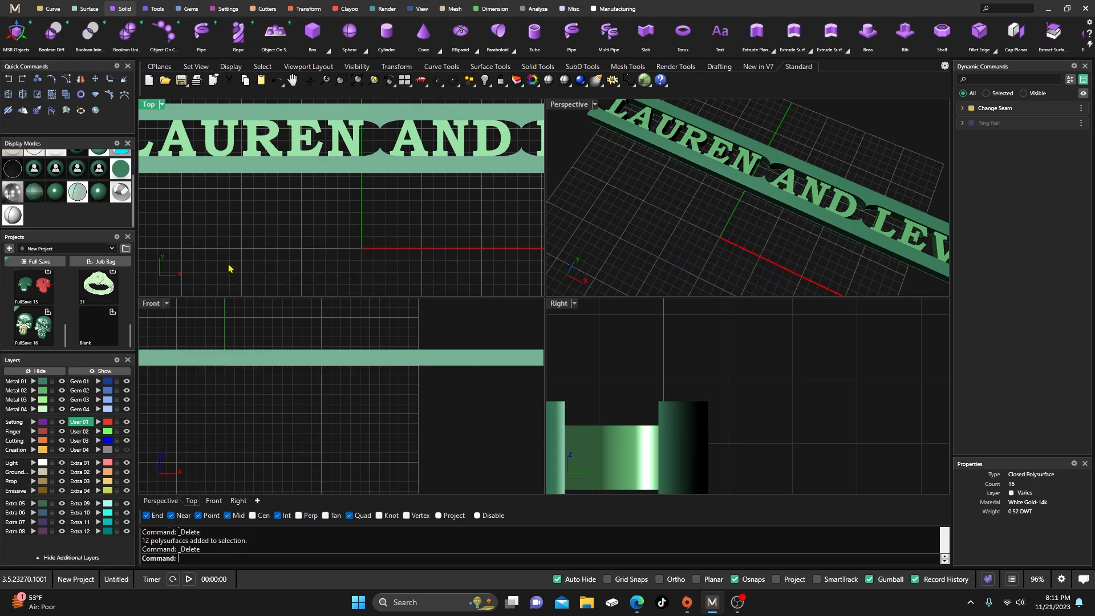
- Boolean Union the flat strip's upper scalloped border with the whole raised lettering, and check the resulting polysurface
scroll(331, 220, "down", 3)
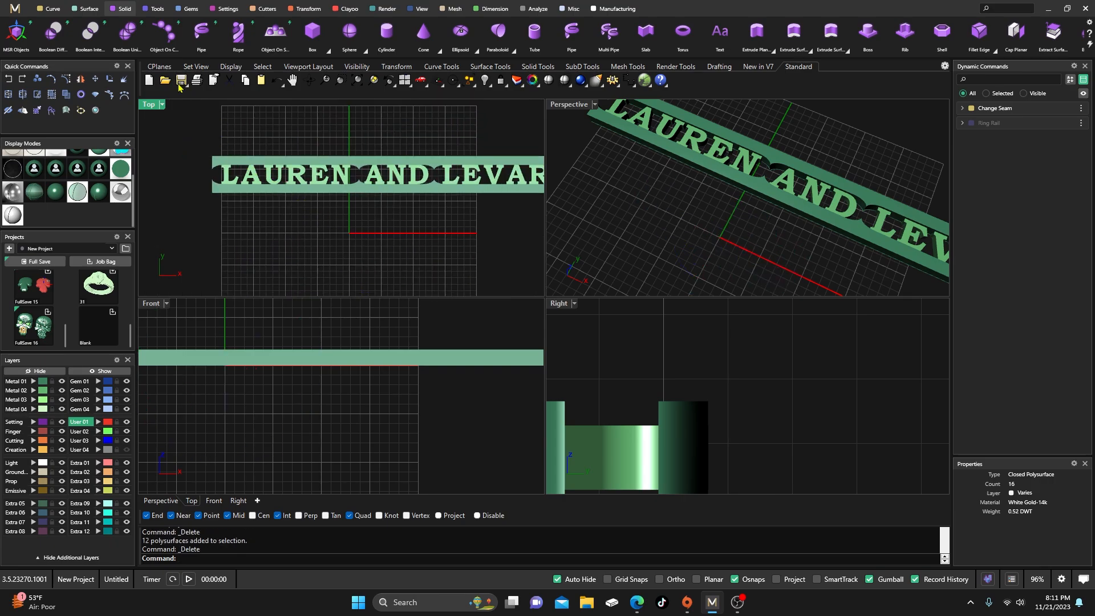
left_click(128, 32)
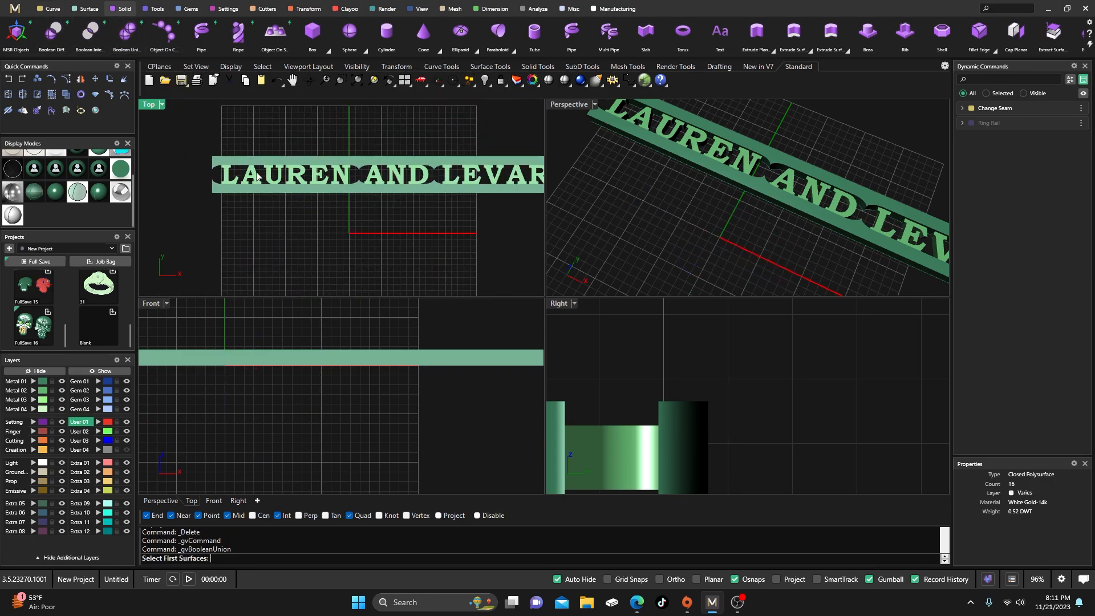
scroll(257, 175, "up", 2)
left_click(270, 149)
key("Return")
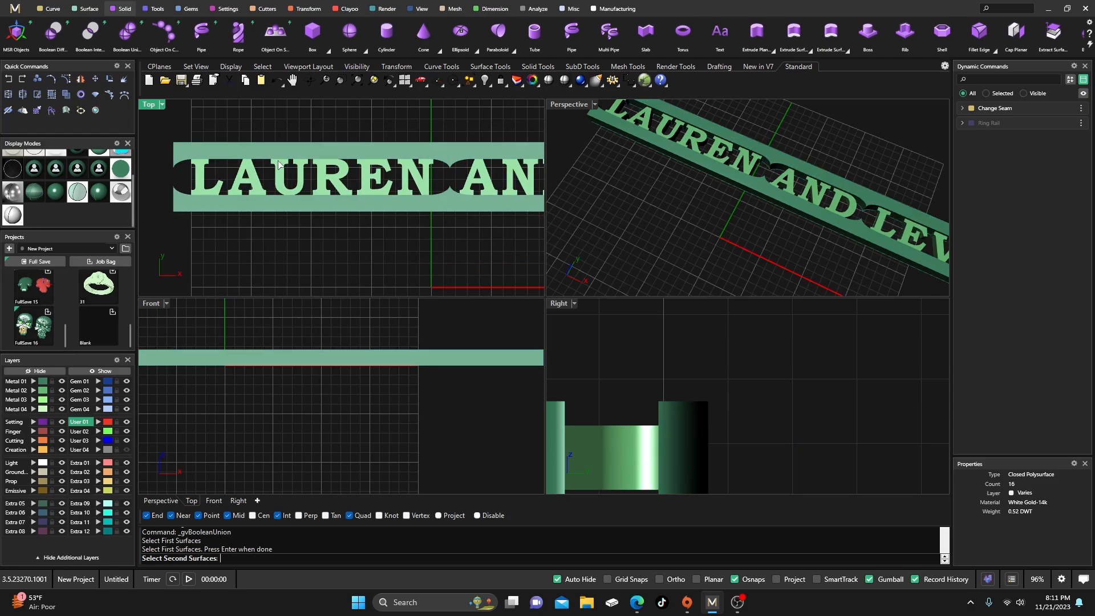
left_click(280, 183)
key("Return")
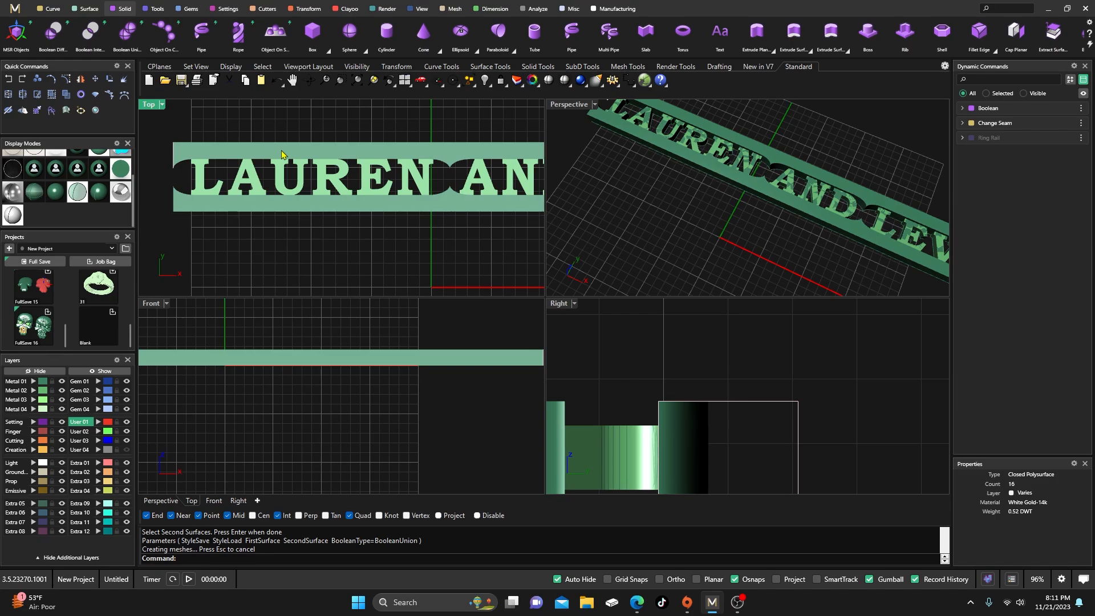
left_click(565, 107)
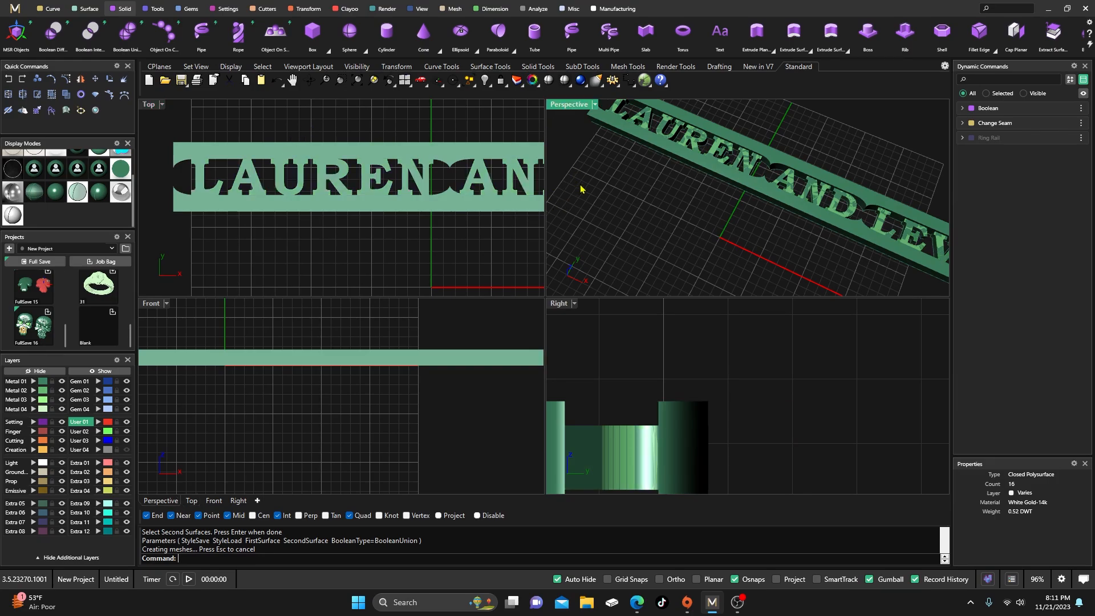
left_click(443, 158)
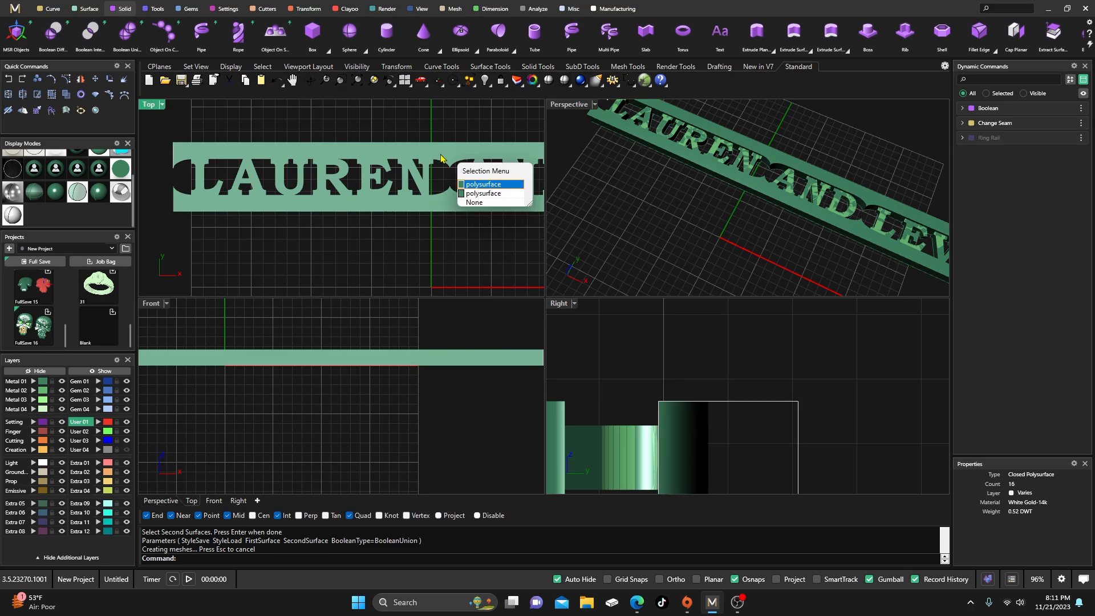
left_click(474, 193)
left_click(402, 129)
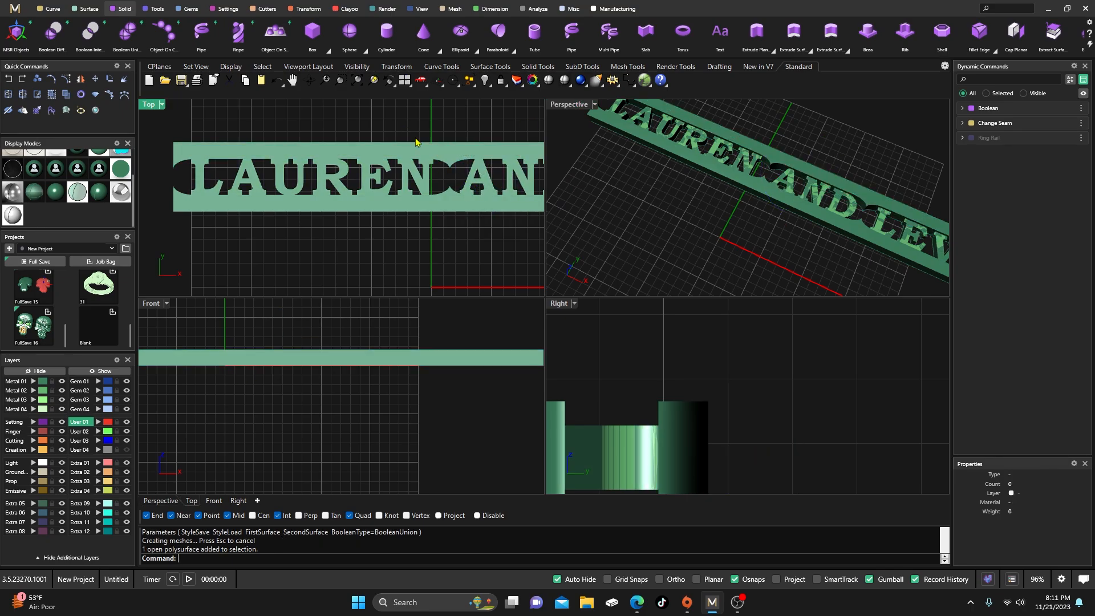
- Display the surface edges and isocurves, and move the leftover original upper border to the layer User 04
left_click(76, 192)
left_click(344, 150)
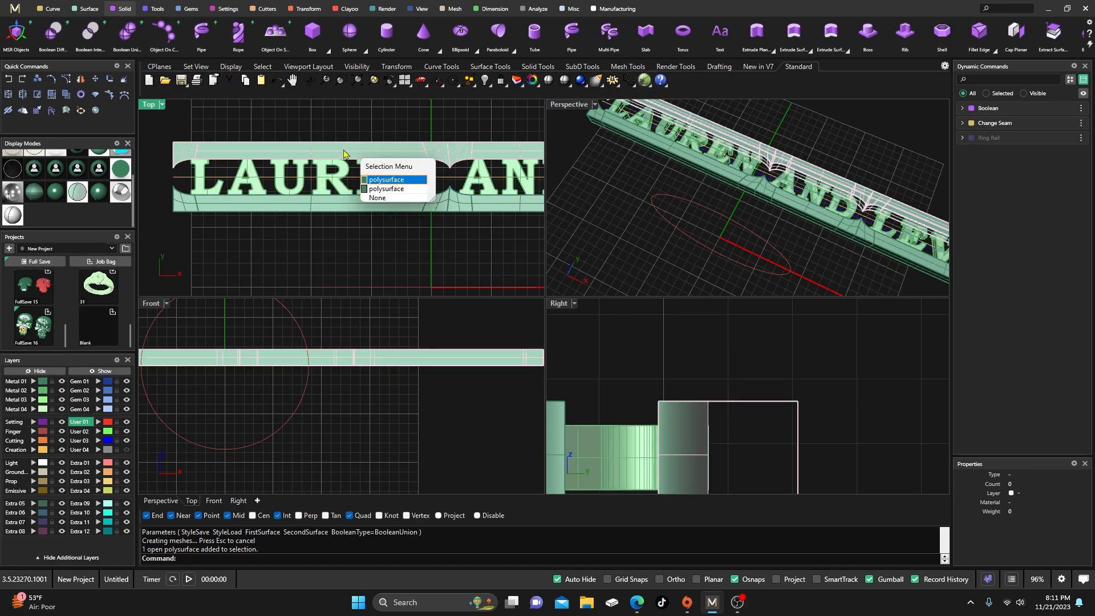
left_click(369, 180)
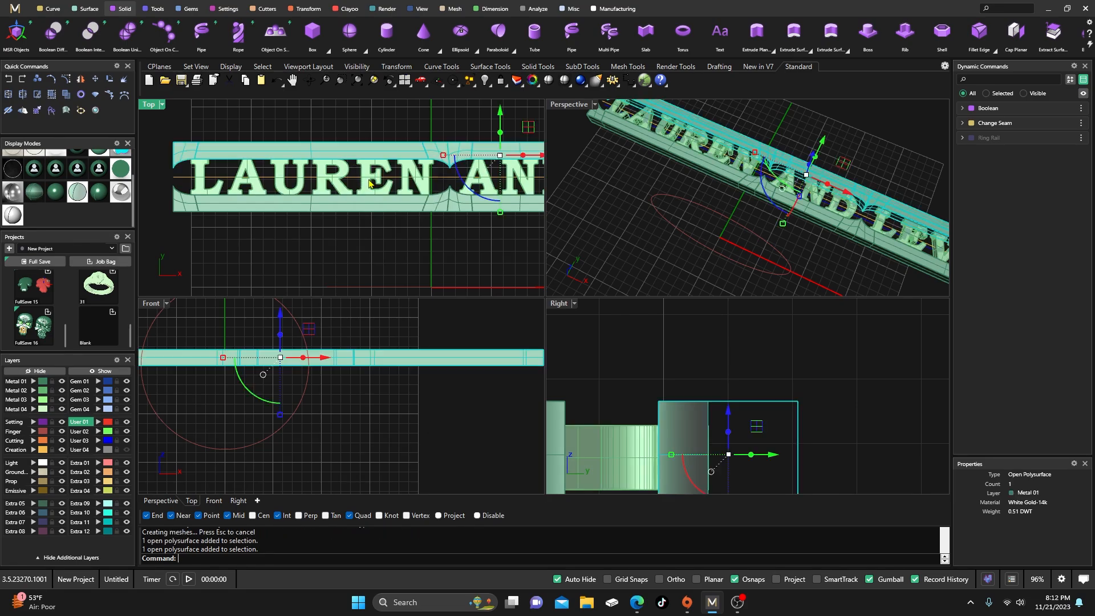
key("Escape")
left_click(339, 184)
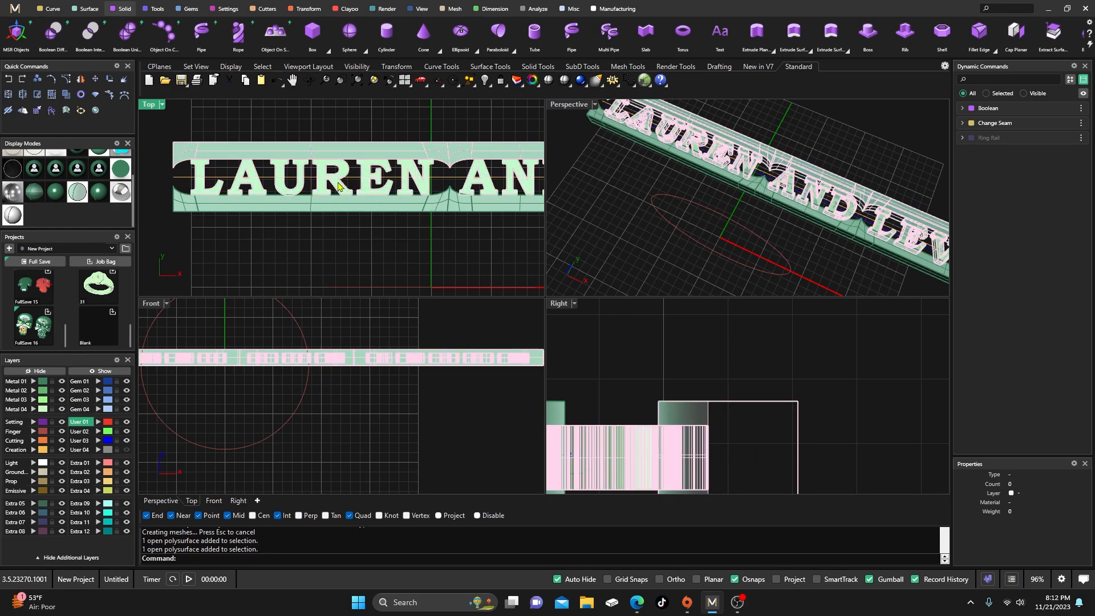
left_click(359, 150)
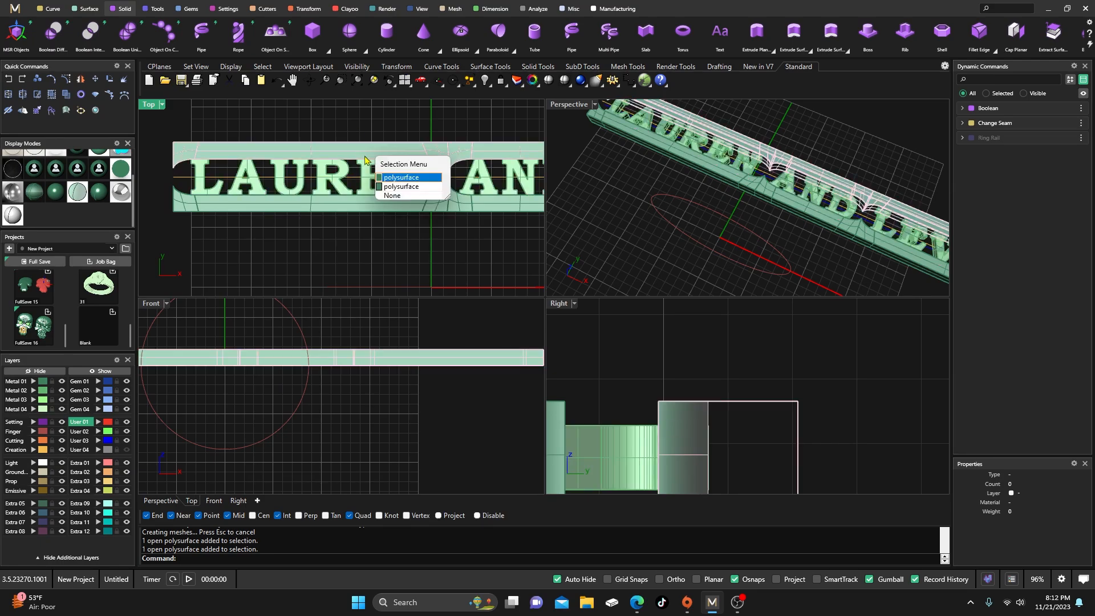
left_click(388, 181)
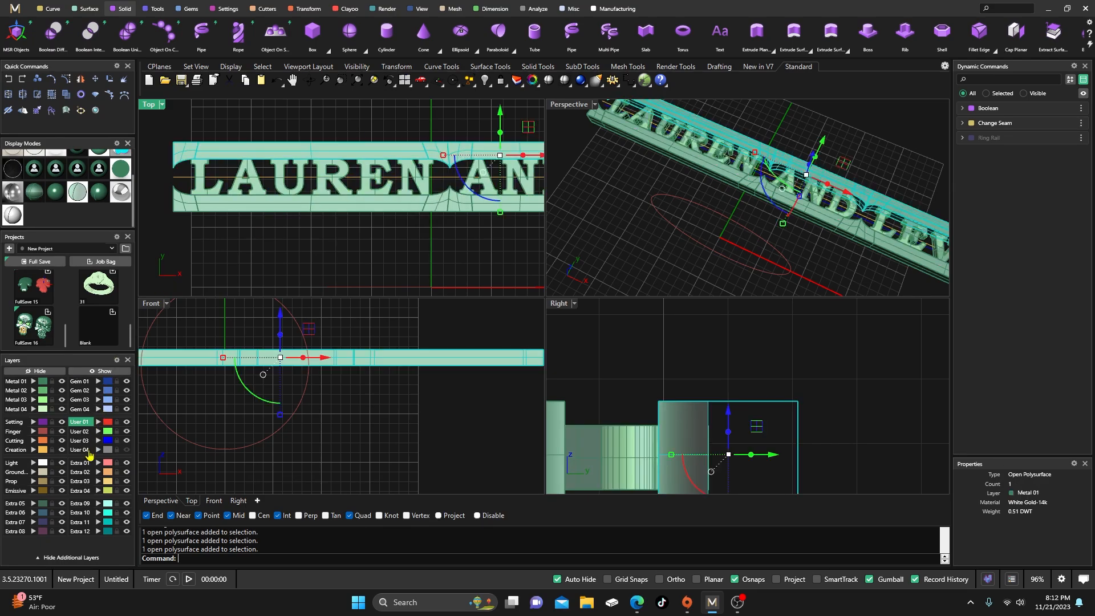
left_click(98, 449)
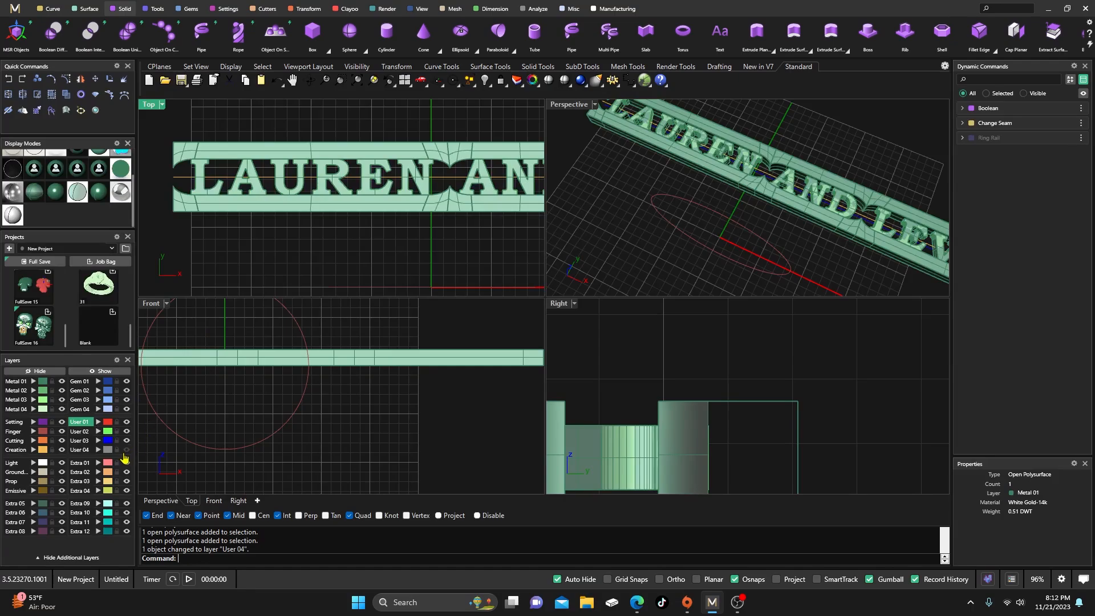
left_click(363, 154)
left_click(336, 133)
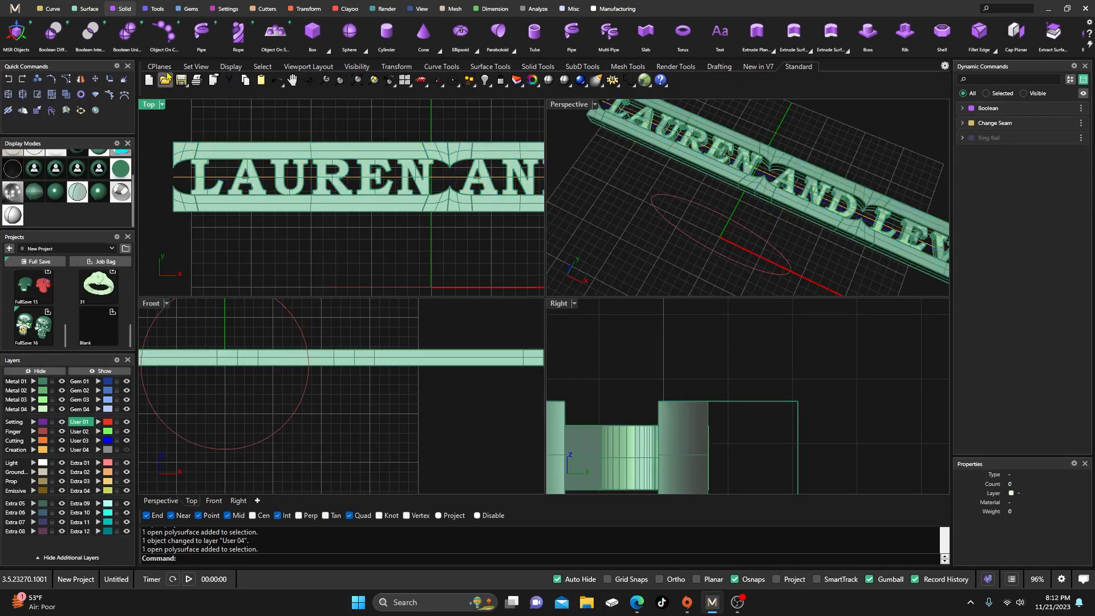
- Boolean Union the combined upper border and lettering with the flat strip's lower scalloped border
left_click(127, 32)
left_click(355, 157)
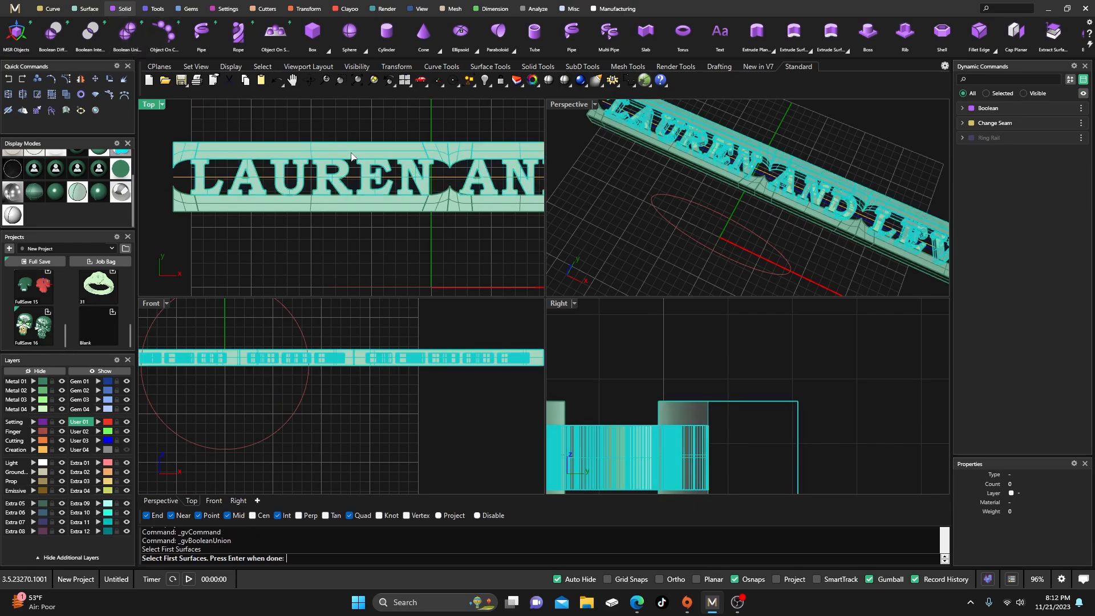
key("Return")
left_click(354, 211)
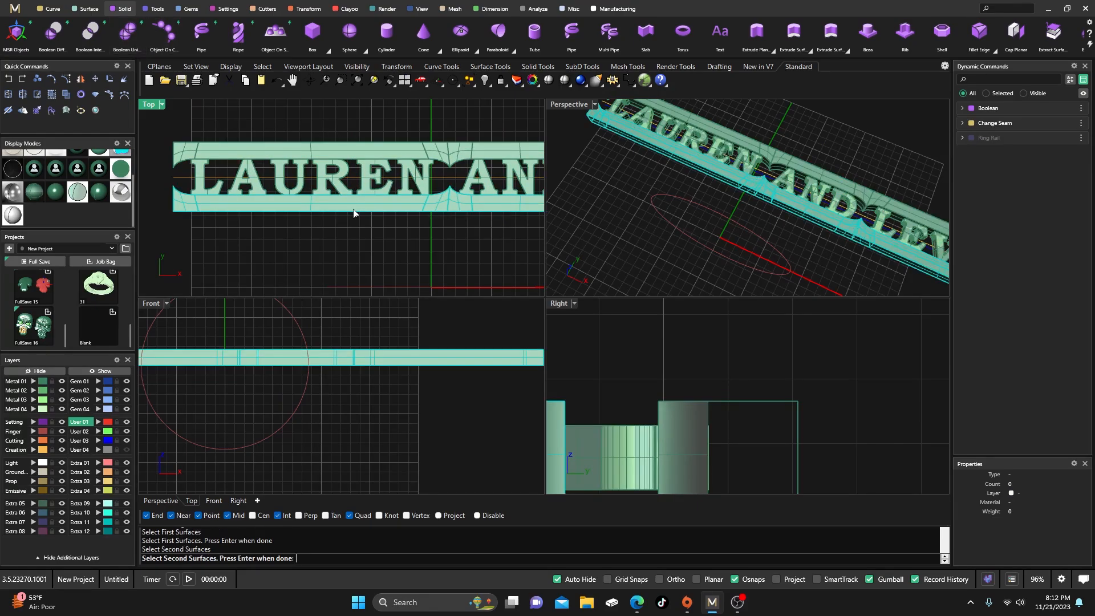
key("Return")
key("Return")
- Move the leftover original lower border to the layer User 04 and check the united strip underneath
left_click(363, 206)
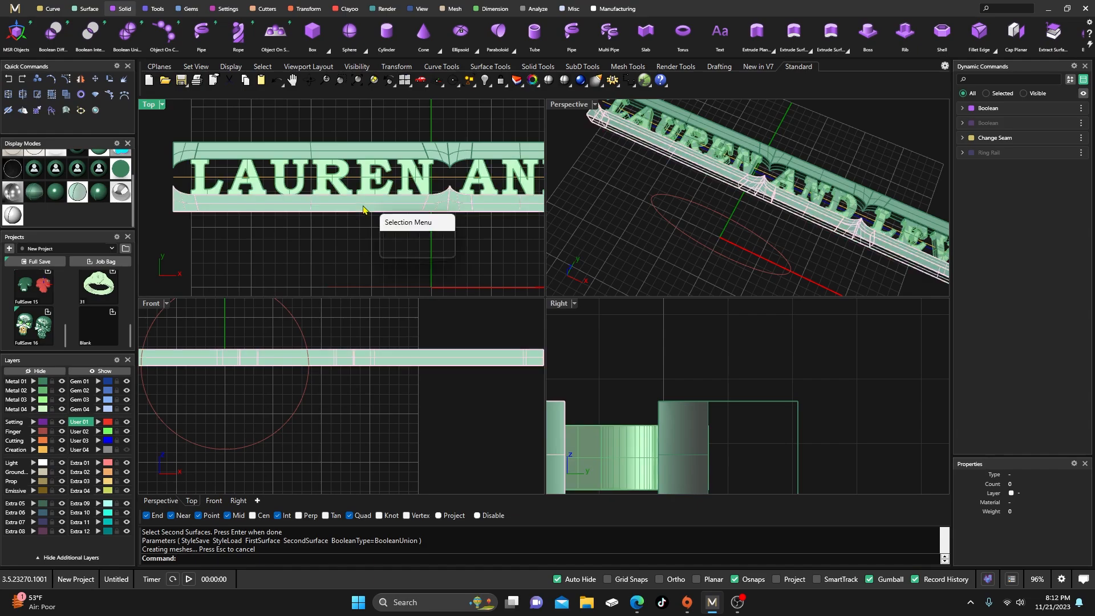
left_click(392, 239)
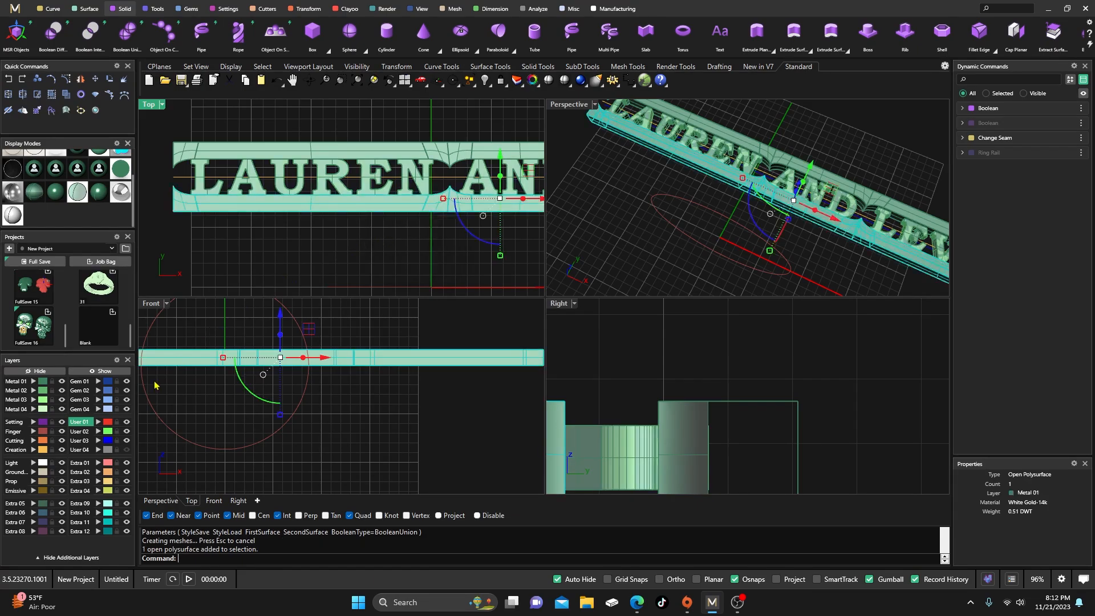
left_click(98, 449)
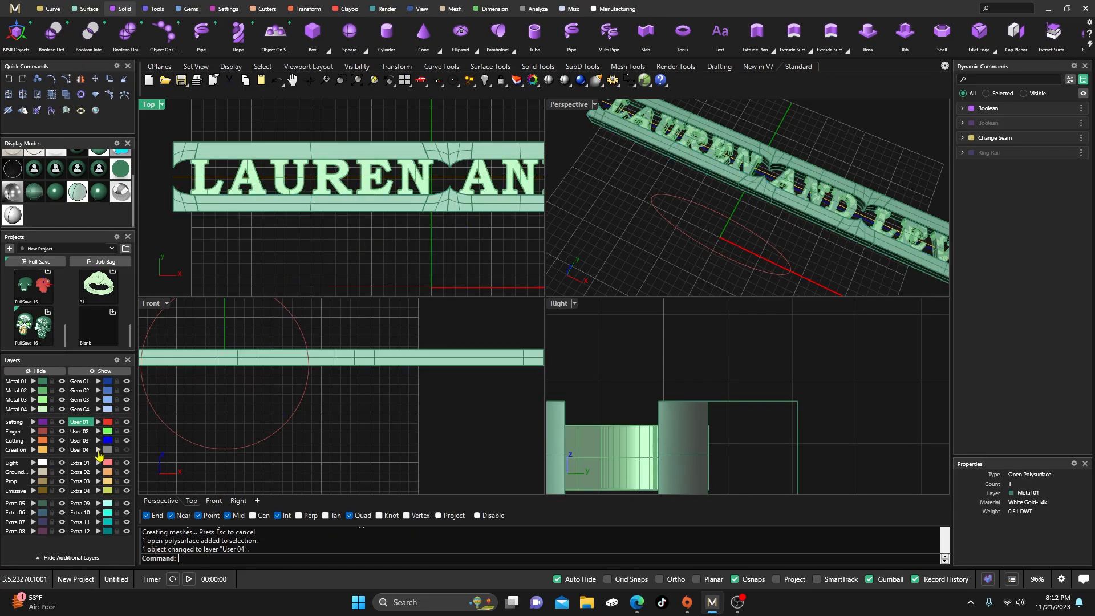
left_click(339, 197)
left_click(403, 122)
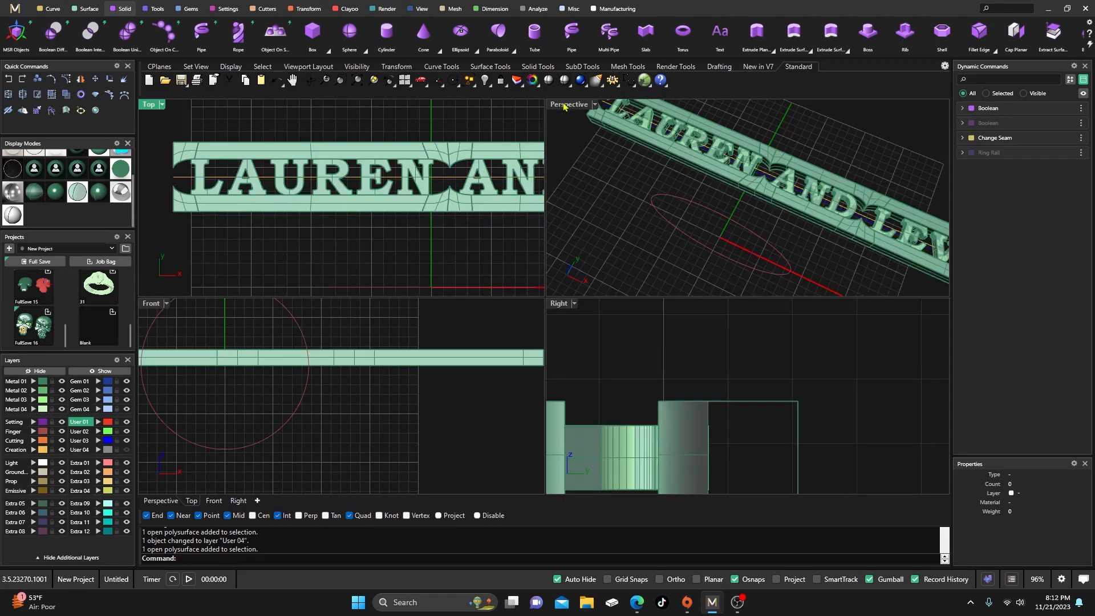
- Move the leftover original text group to the layer User 04 and check the united strip
double_click(564, 106)
left_click(482, 210)
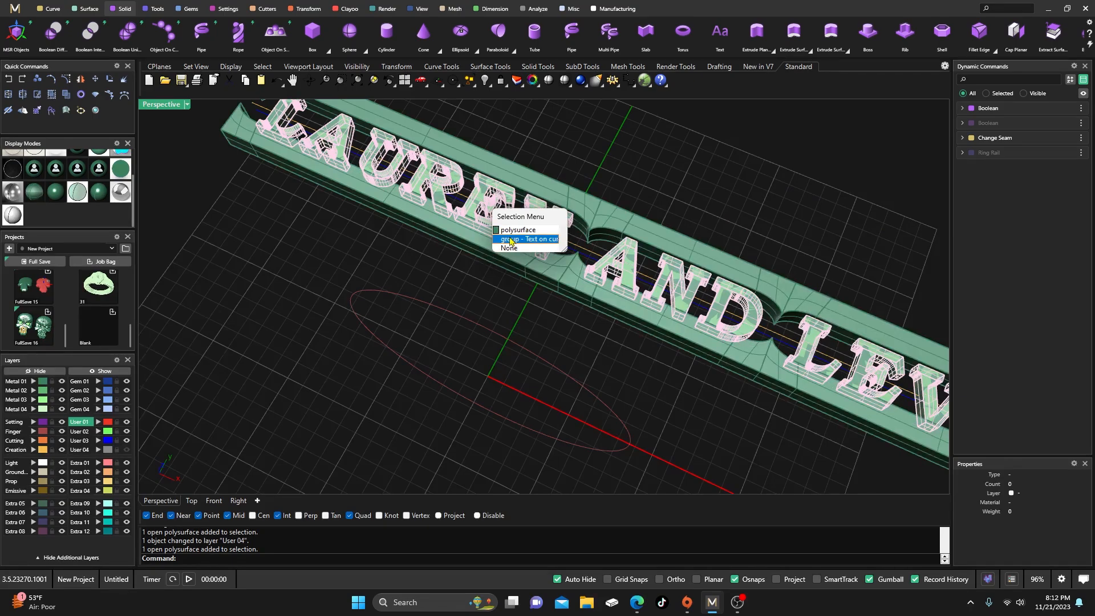
left_click(510, 239)
left_click(98, 449)
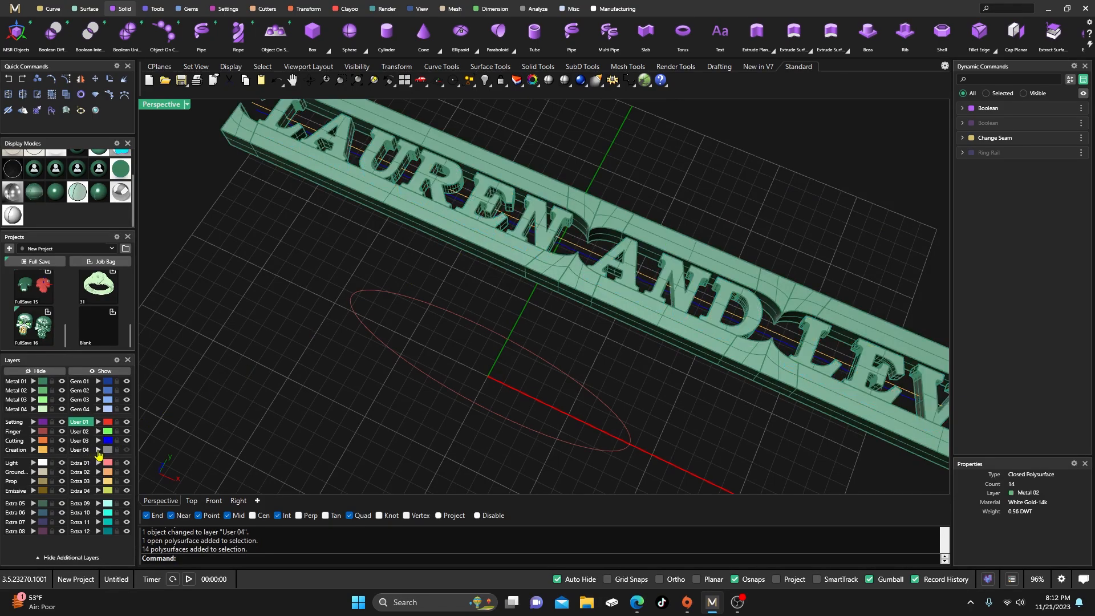
left_click(445, 231)
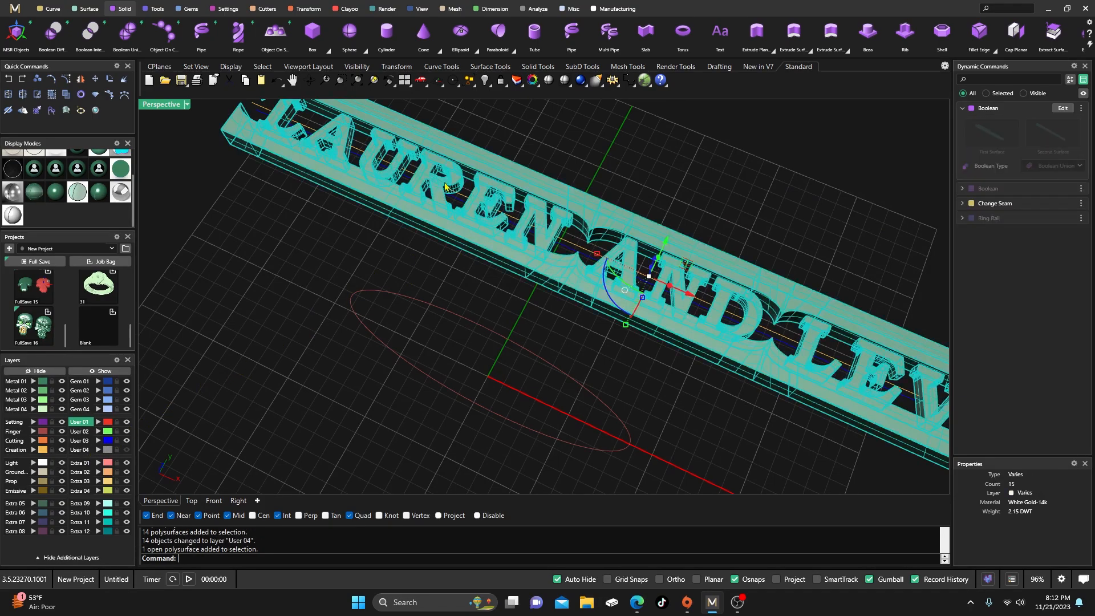
left_click(554, 131)
- Flow the united strip with Flow Along Curve, using the line under it as base and the lower part of the ring curve as target
scroll(517, 250, "down", 4)
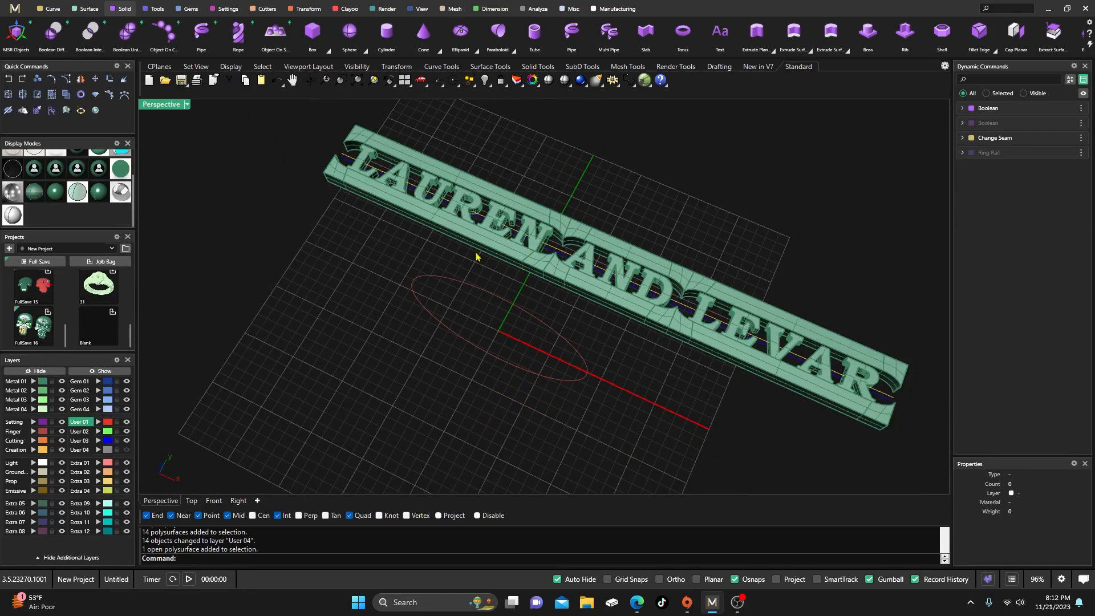
right_click_drag(476, 256, 335, 240)
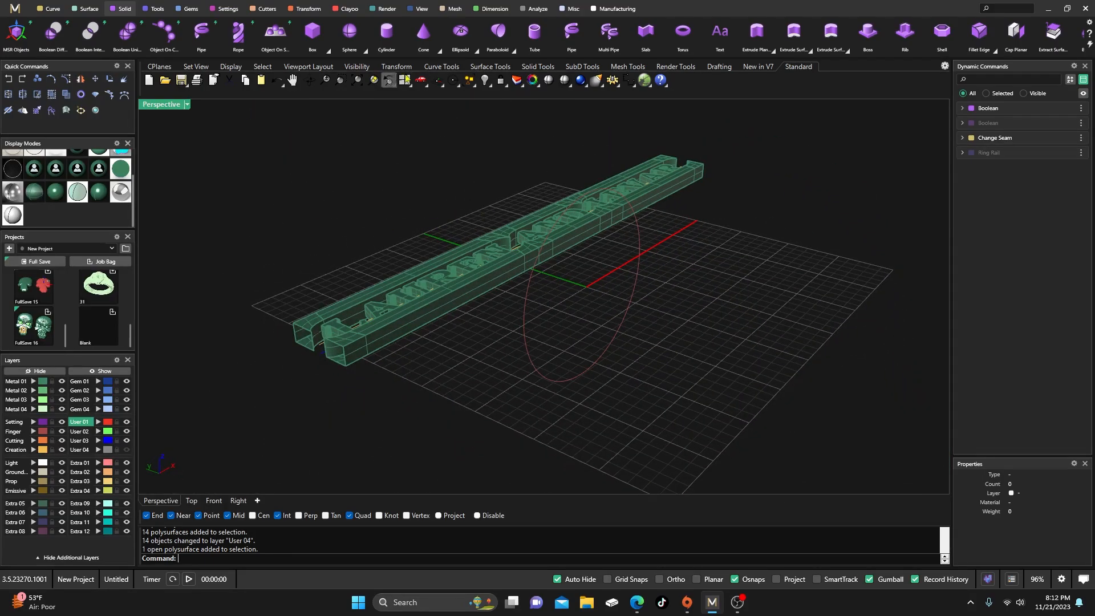
left_click(306, 9)
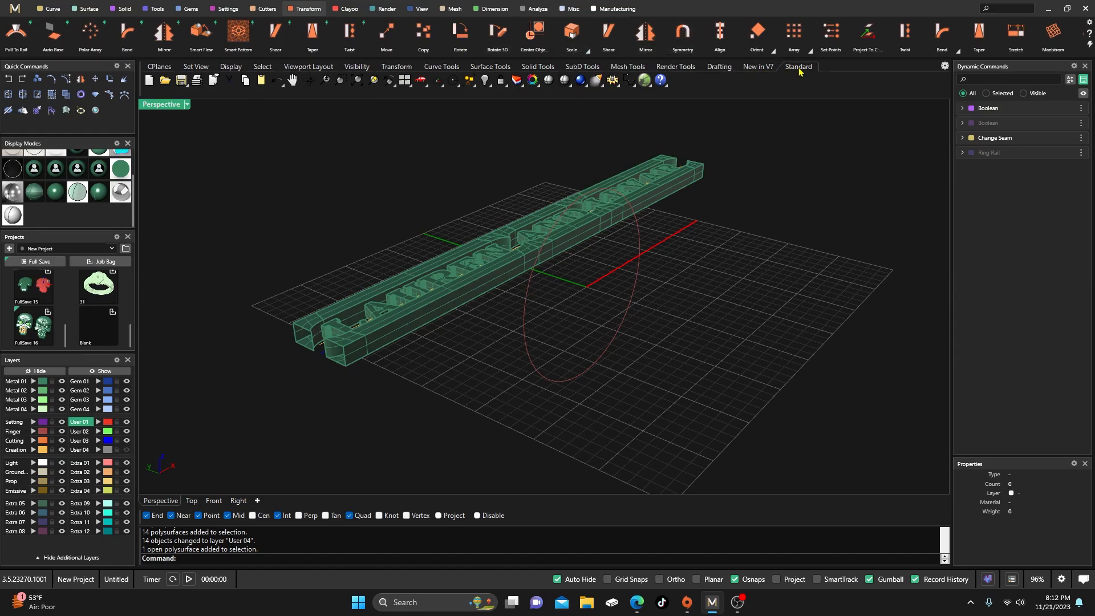
scroll(878, 34, "down", 3)
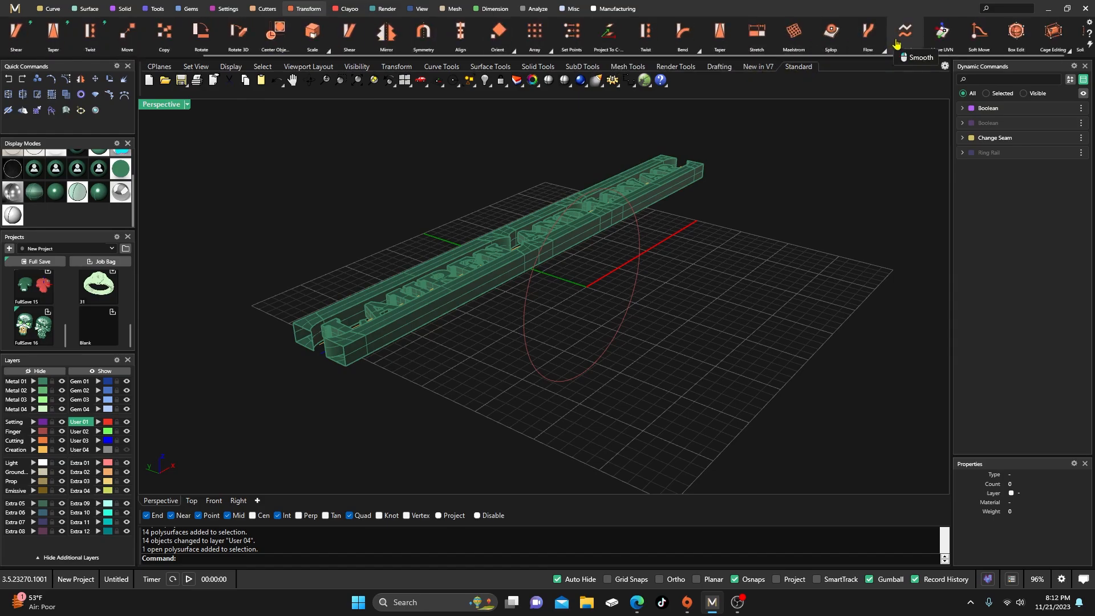
left_click(883, 49)
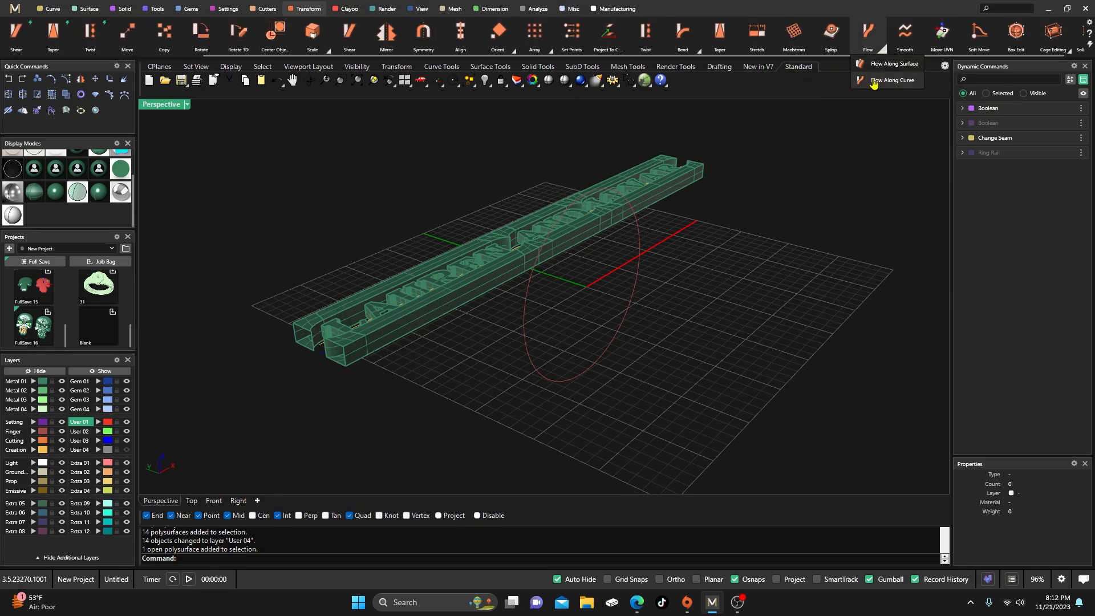
left_click(874, 82)
scroll(356, 375, "up", 5)
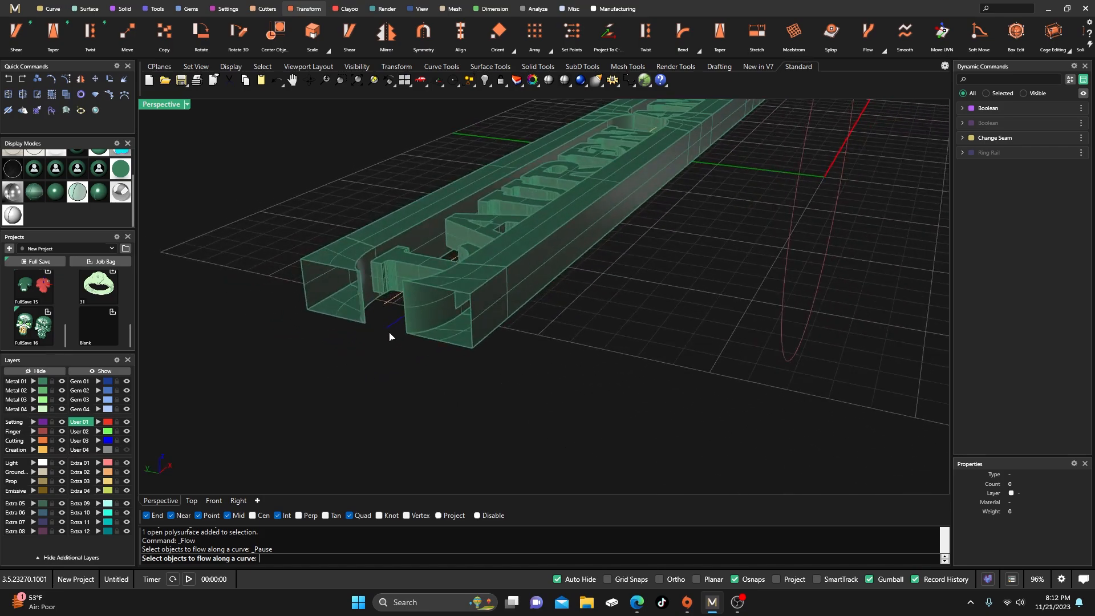
left_click(394, 331)
scroll(357, 372, "down", 10)
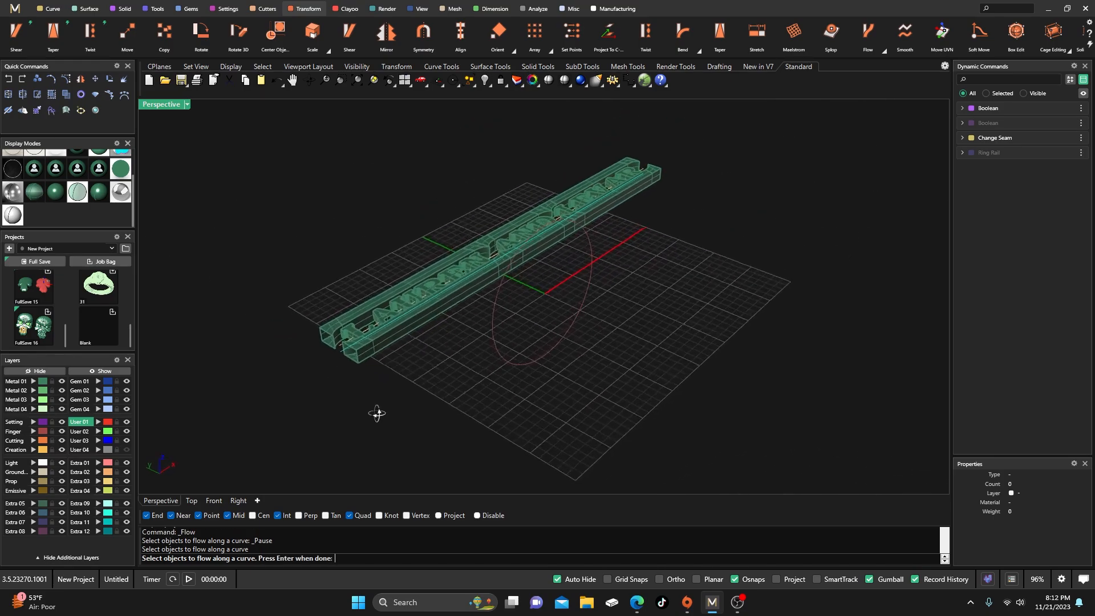
scroll(342, 354, "up", 8)
left_click(340, 346, "ctrl")
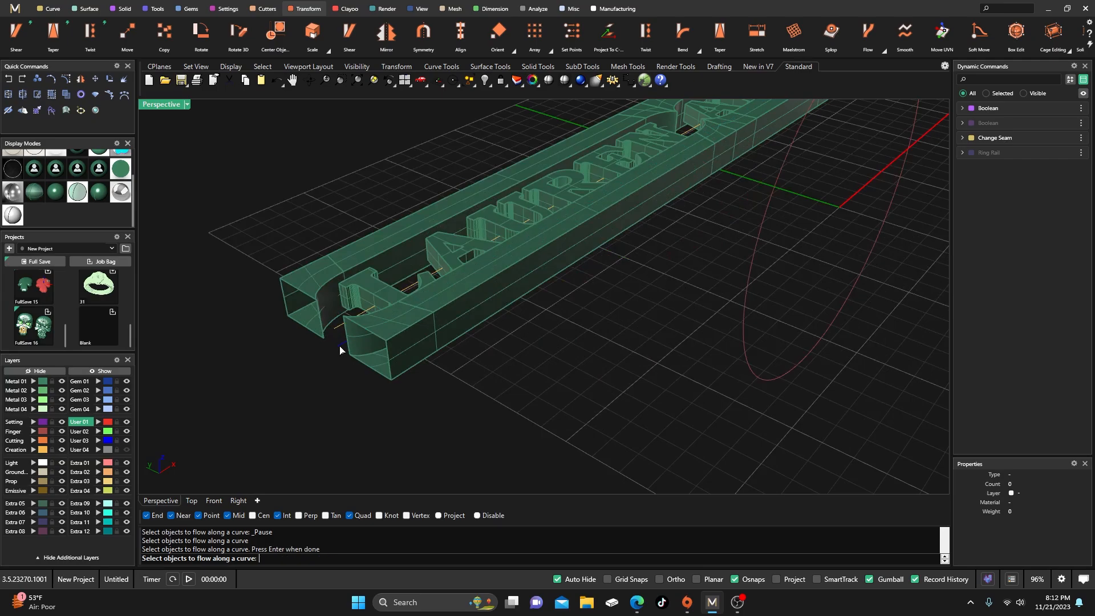
left_click(404, 336)
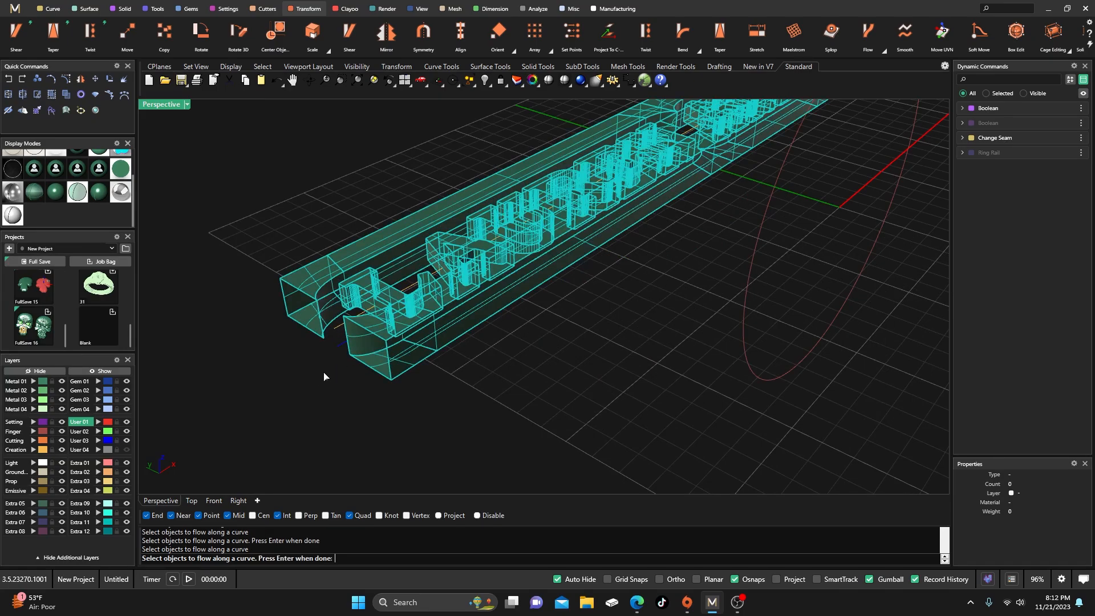
key("Return")
left_click(342, 347)
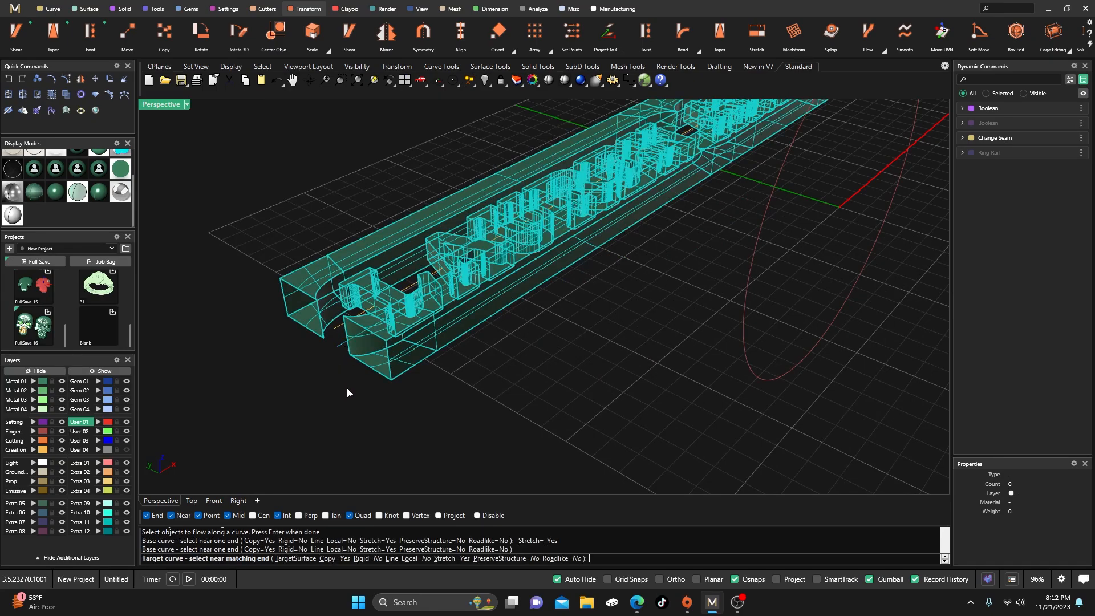
right_click_drag(463, 407, 583, 395)
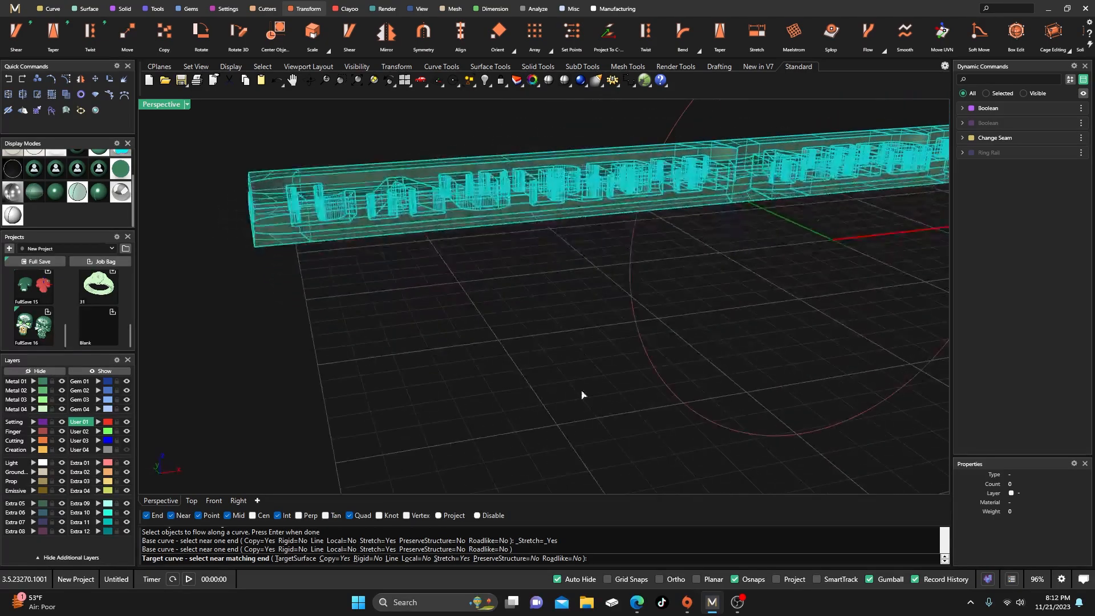
left_click(782, 432)
right_click_drag(506, 416, 579, 364)
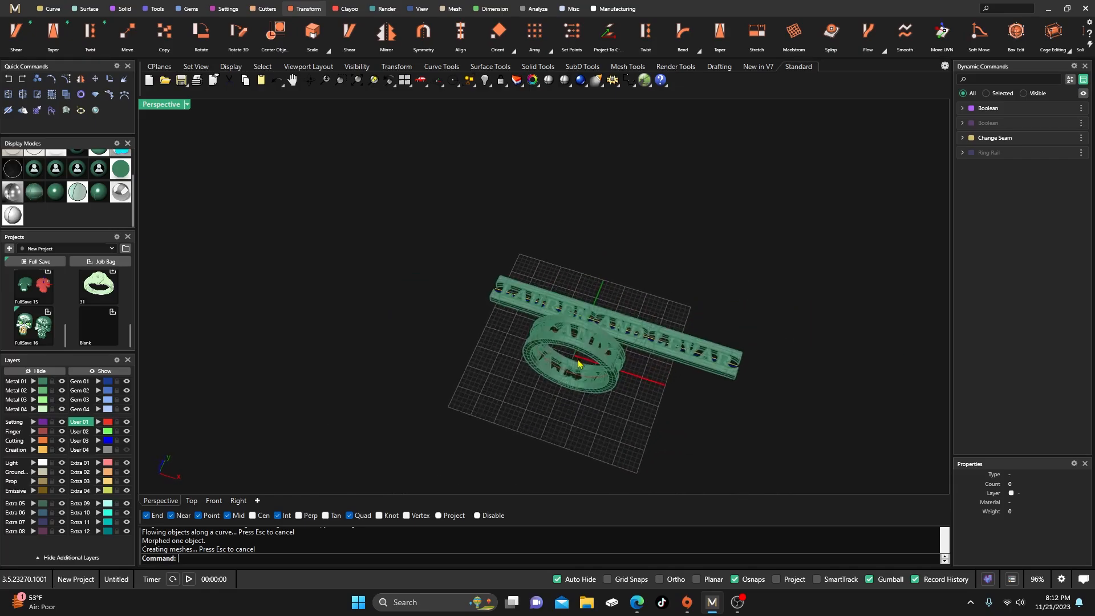
scroll(578, 364, "up", 4)
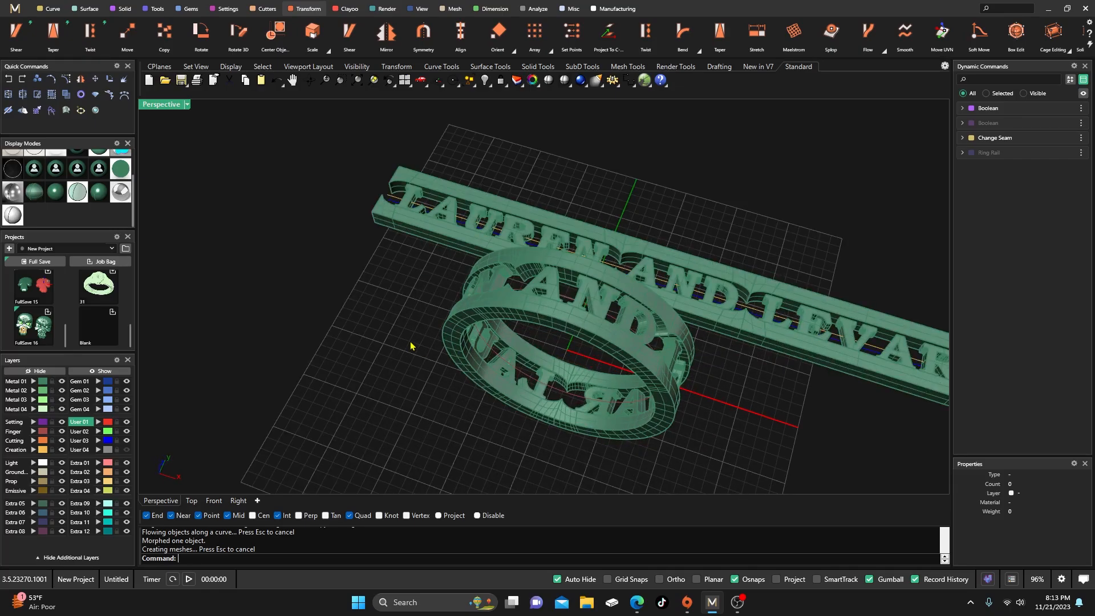
- Show the naked edges of the flowed ring and examine the seam at its base
left_click(559, 317)
left_click(391, 316)
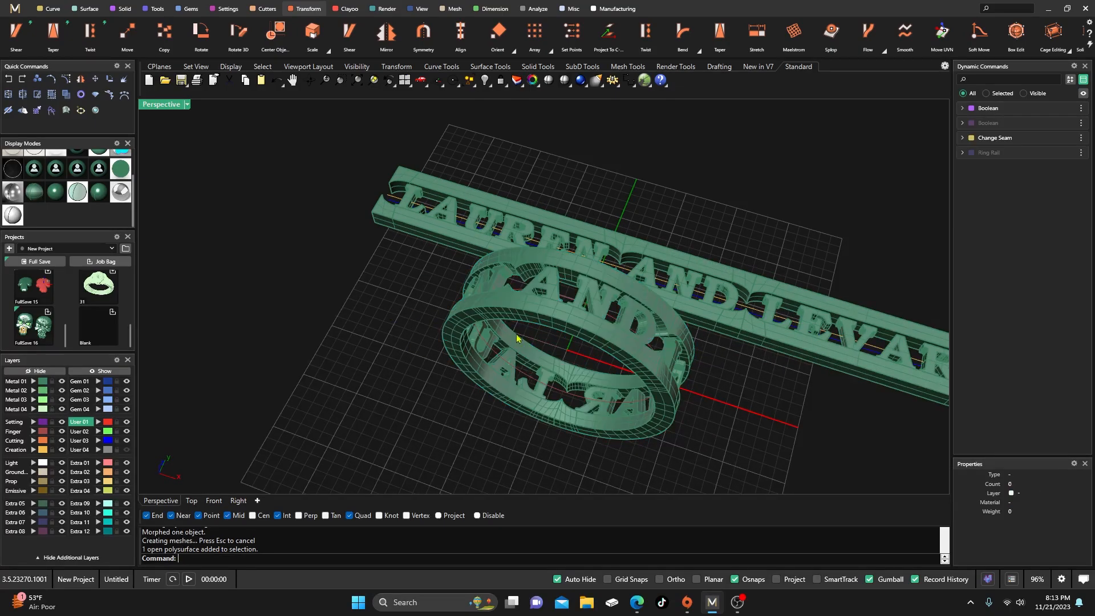
left_click(589, 327)
left_click(534, 9)
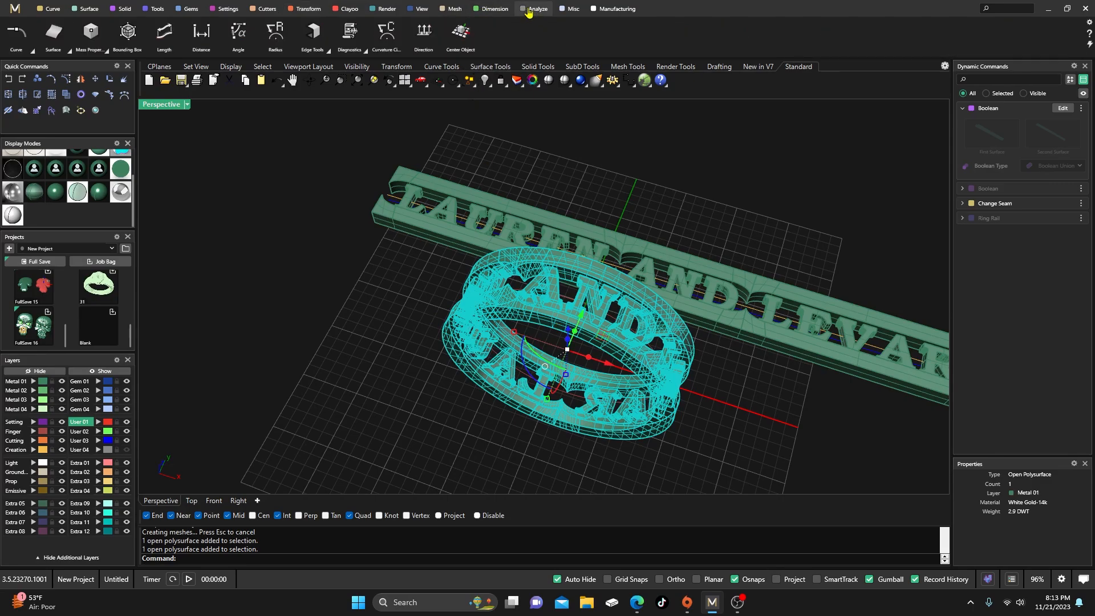
left_click(327, 57)
left_click(342, 67)
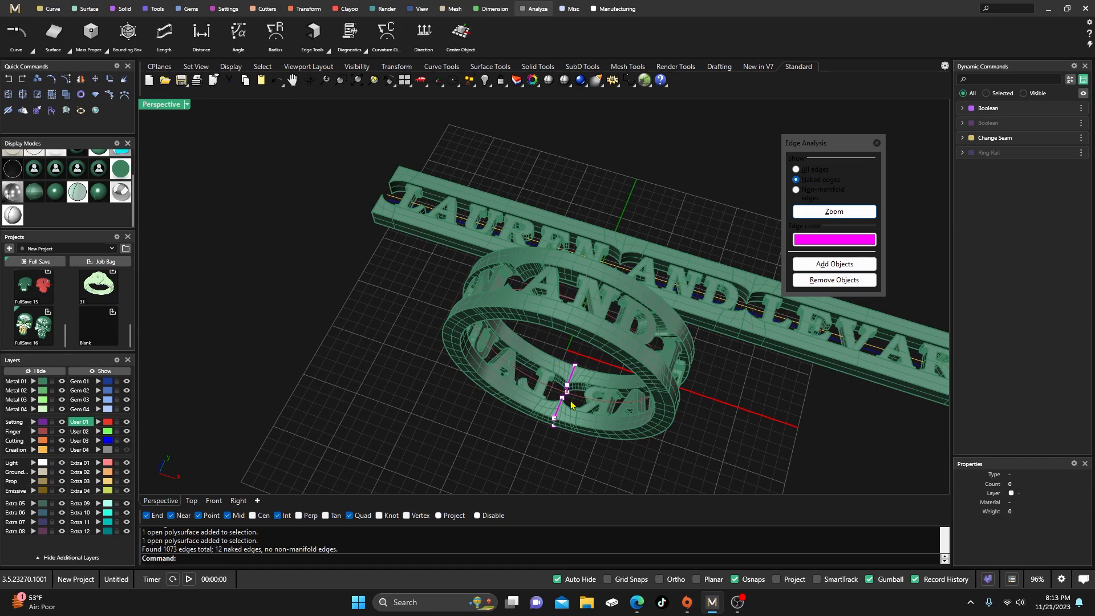
scroll(571, 404, "up", 6)
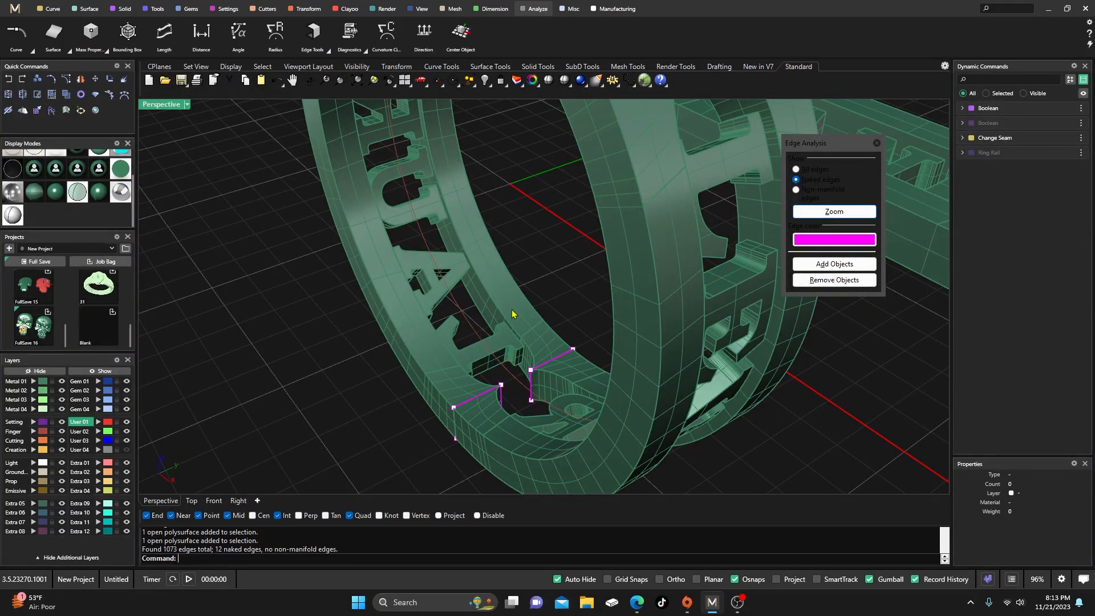
- Join the two naked edges on the inner face of the near border at the seam, accepting the history break
left_click(329, 52)
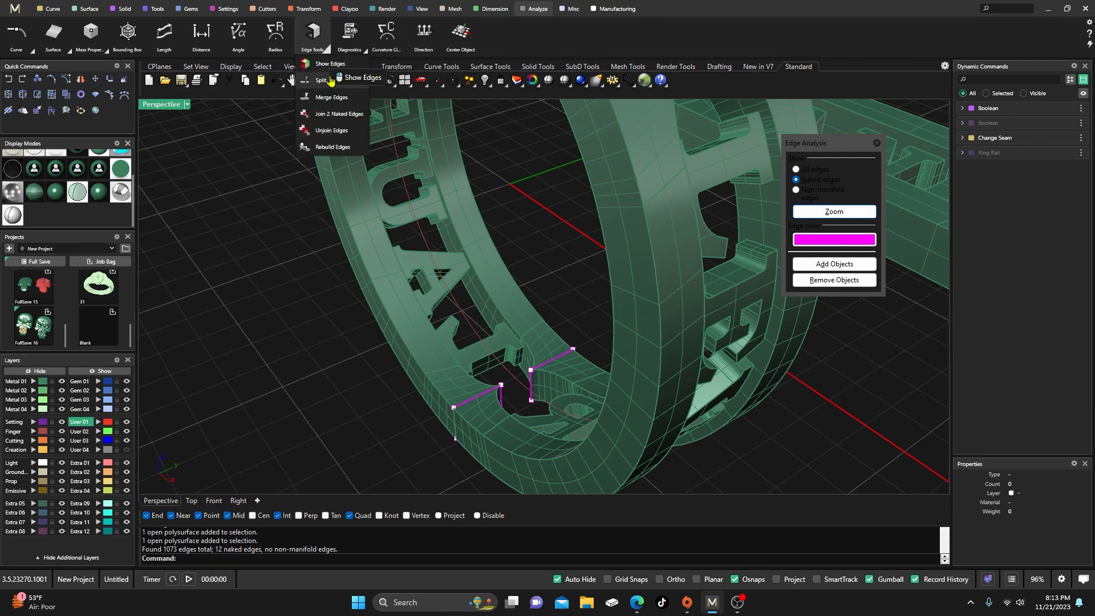
left_click(337, 113)
scroll(441, 355, "up", 3)
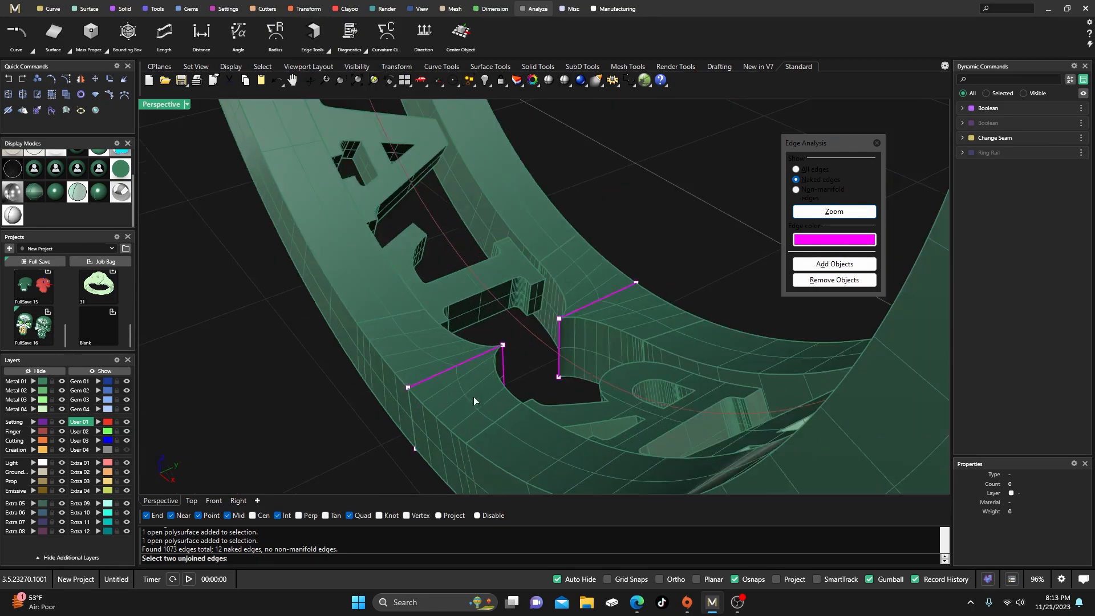
left_click(455, 367)
left_click(478, 388)
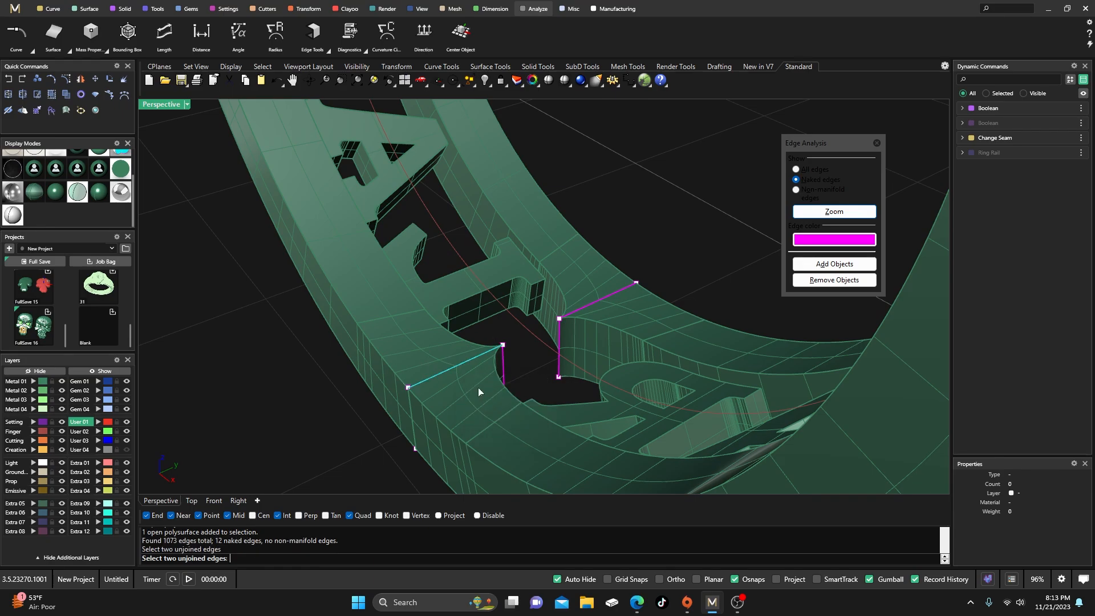
left_click(461, 367)
left_click(505, 344)
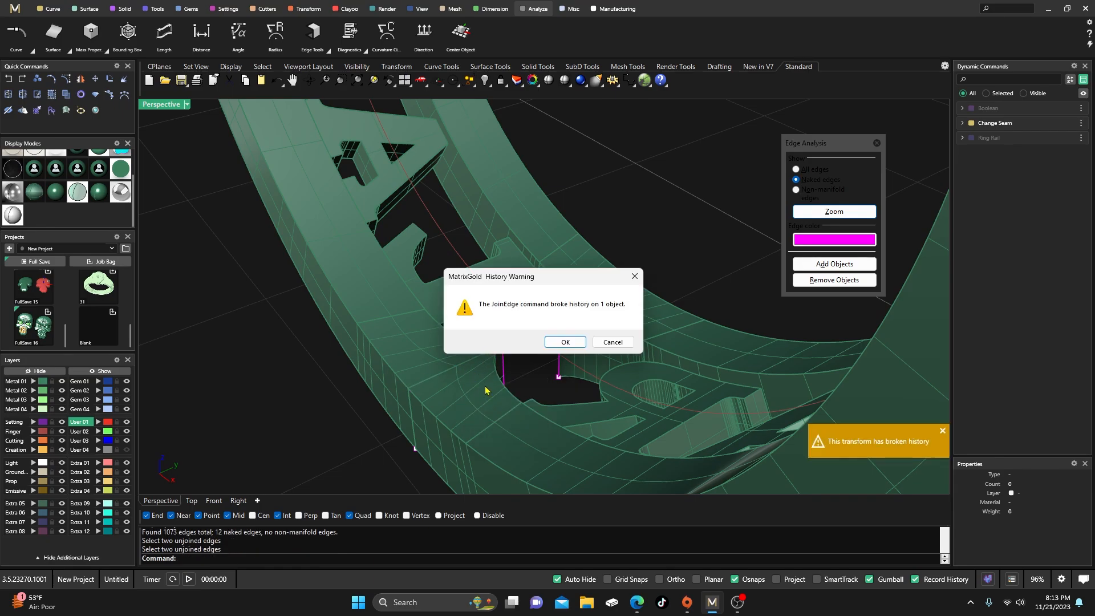
left_click(565, 342)
- Join the two naked edges on the scalloped wall of the far border at the seam, accepting the joining tolerance
key("Return")
left_click(560, 351)
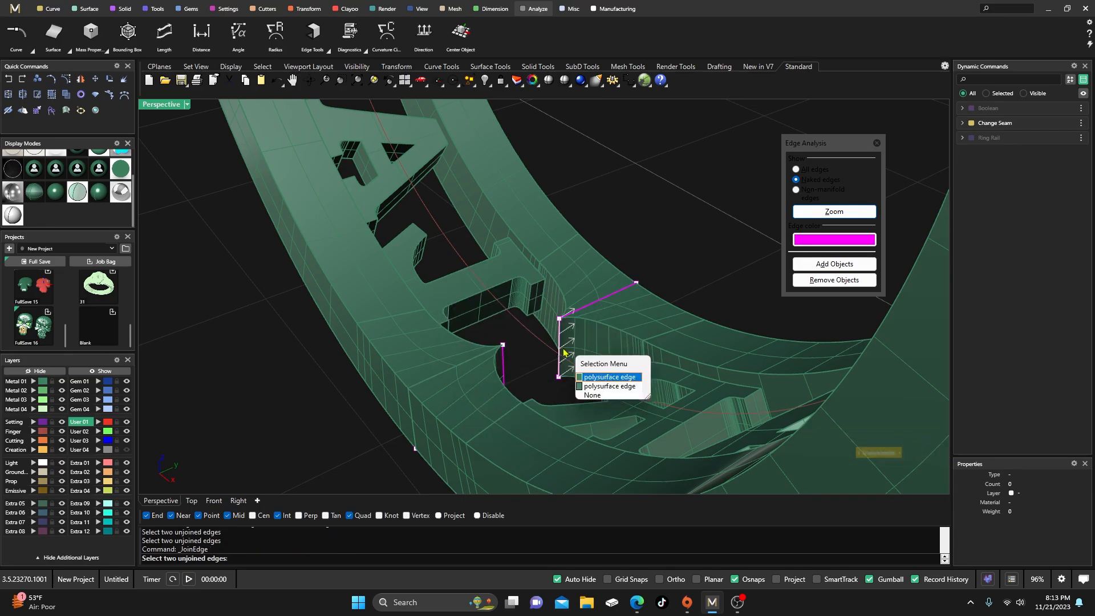
left_click(609, 377)
left_click(565, 345)
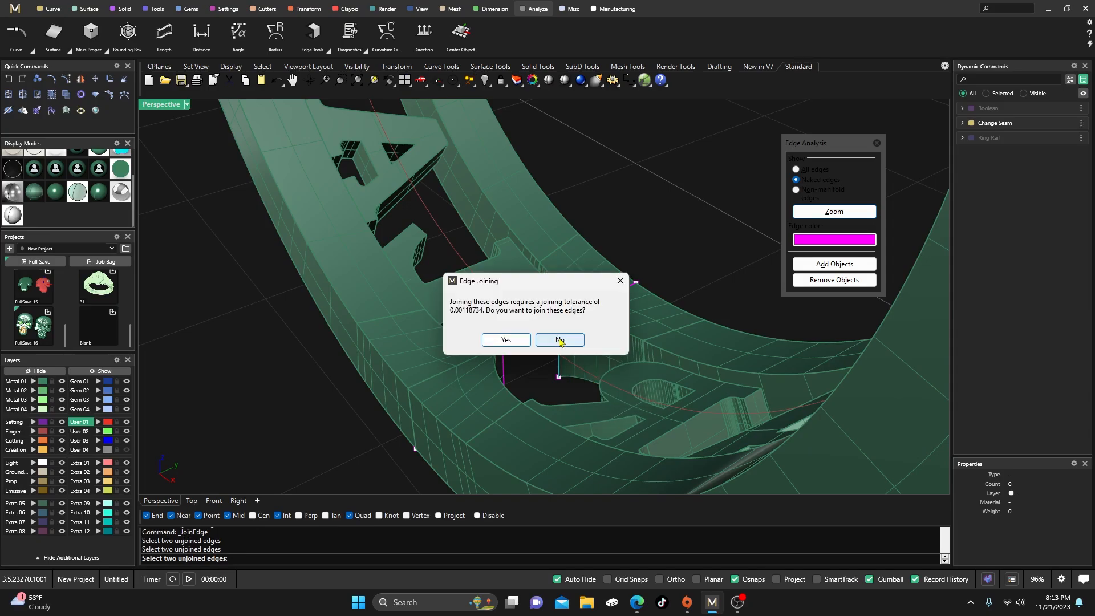
left_click(507, 342)
- Join the two naked edges across the inner face of the far border at the seam
key("Return")
left_click(615, 302)
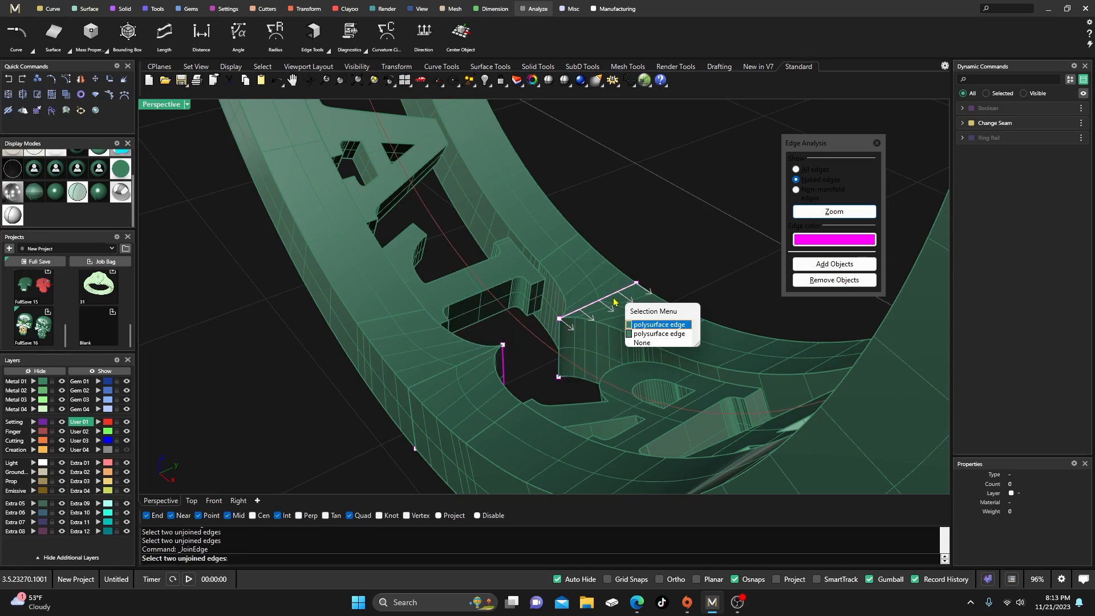
left_click(635, 332)
left_click(559, 348)
left_click(507, 342)
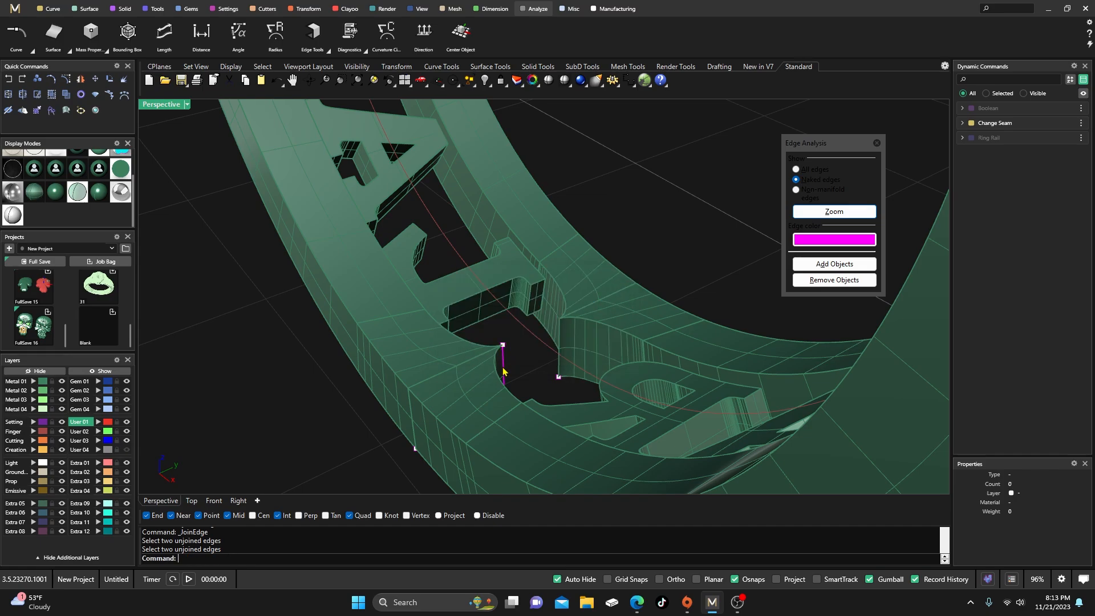
- Join the two naked edges on the scalloped wall of the near border at the seam
key("Return")
left_click(505, 374)
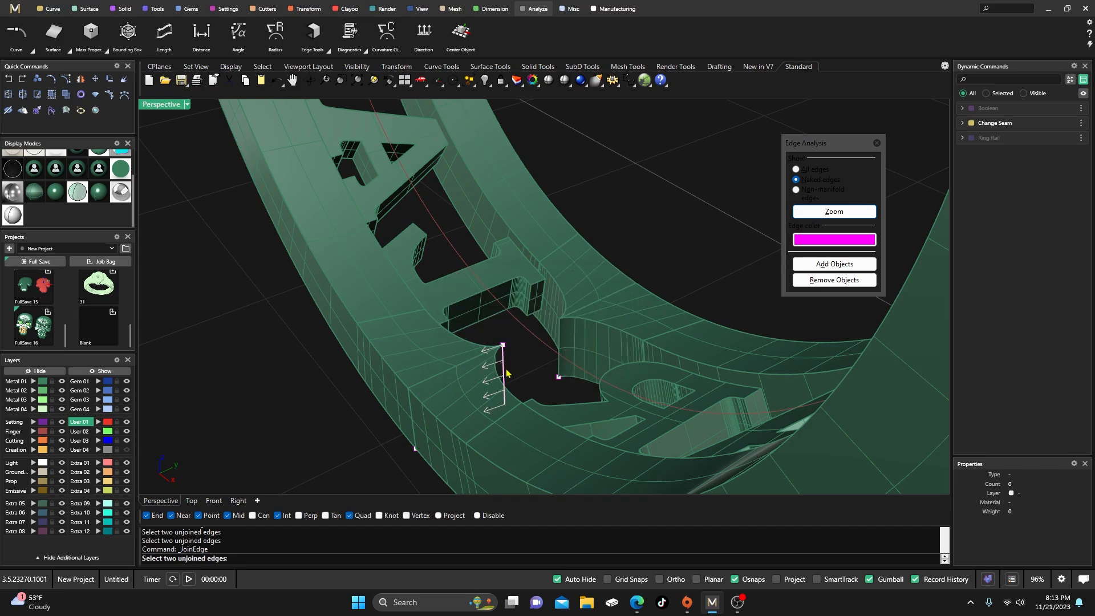
left_click(523, 386)
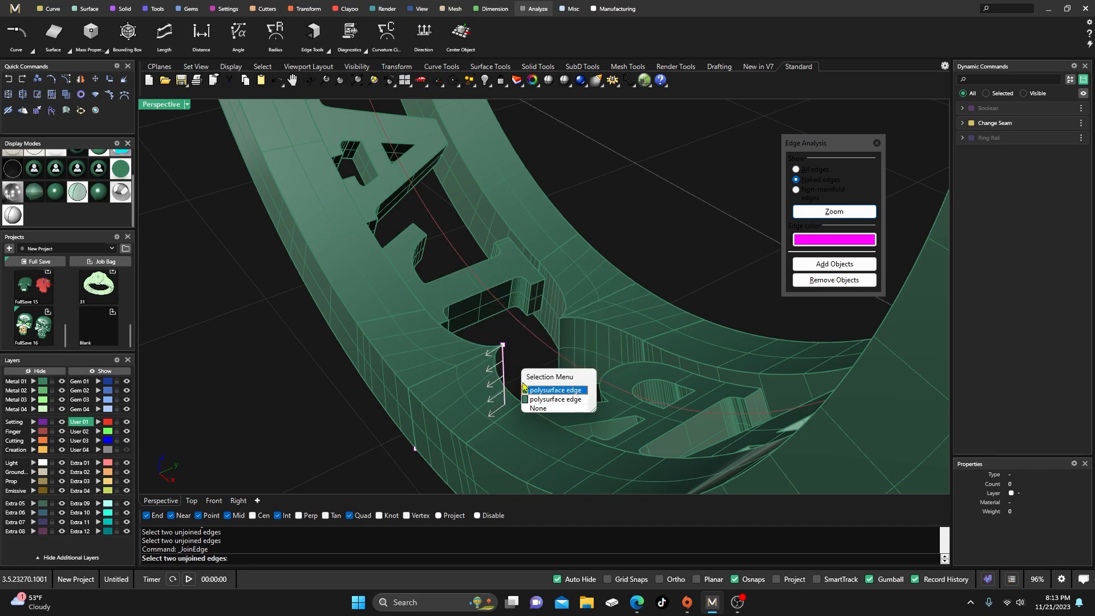
left_click(528, 390)
left_click(506, 341)
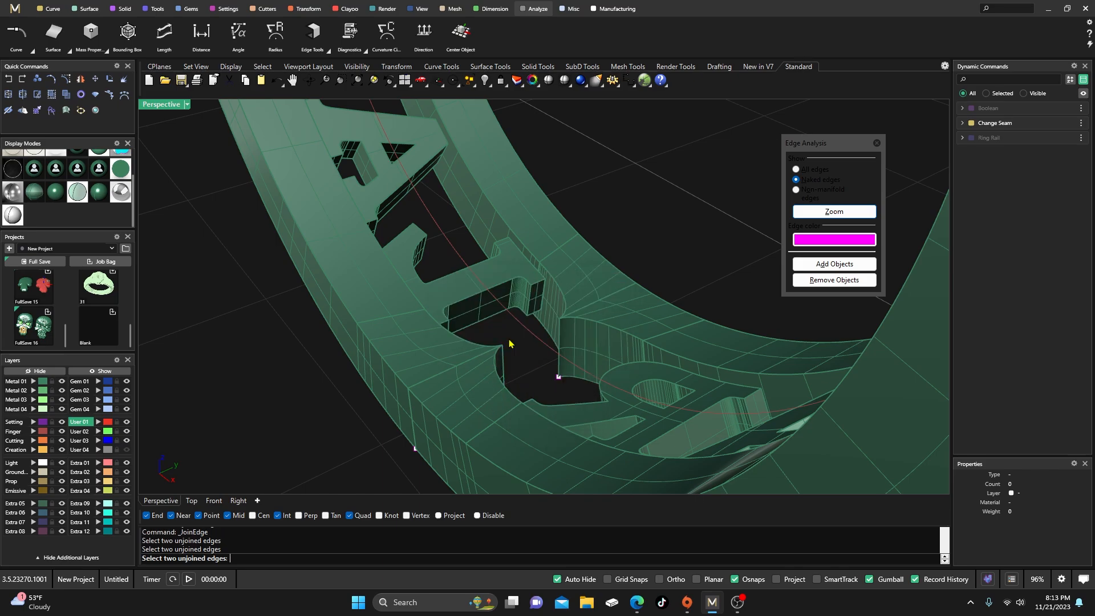
- Join the first pair of naked edges on the ring's outer underside, across one border at the seam
right_click_drag(482, 432, 457, 306)
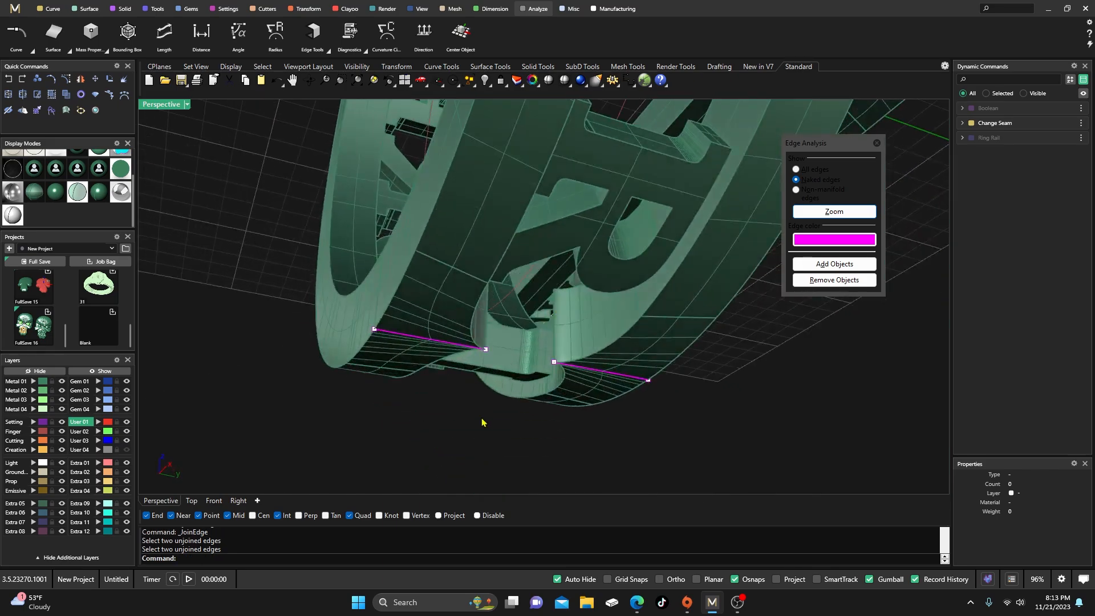
key("Return")
left_click(452, 346)
left_click(478, 371)
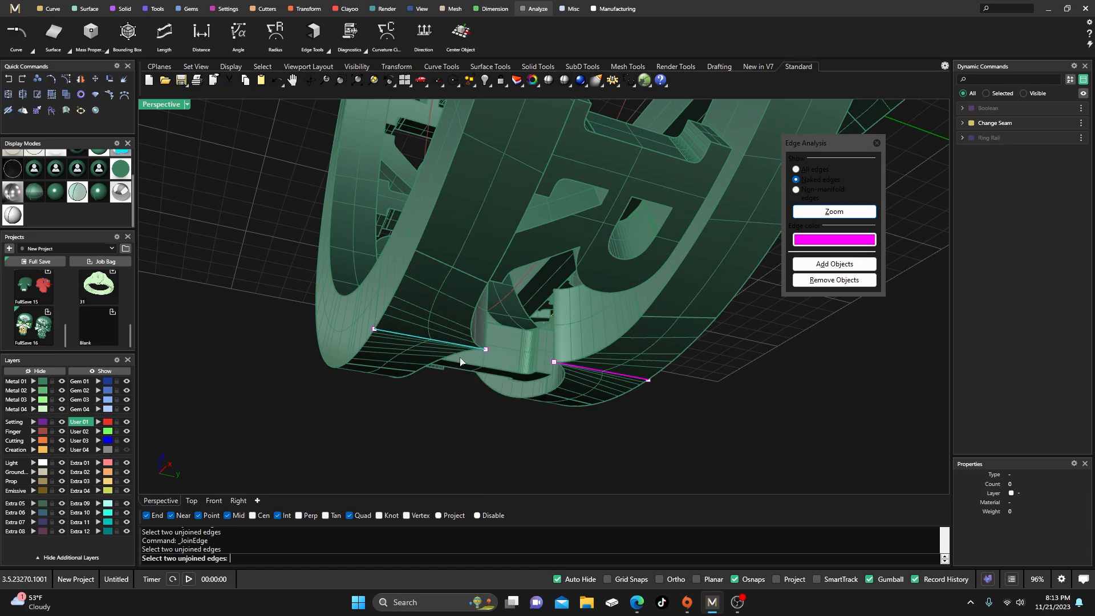
left_click(452, 347)
left_click(490, 344)
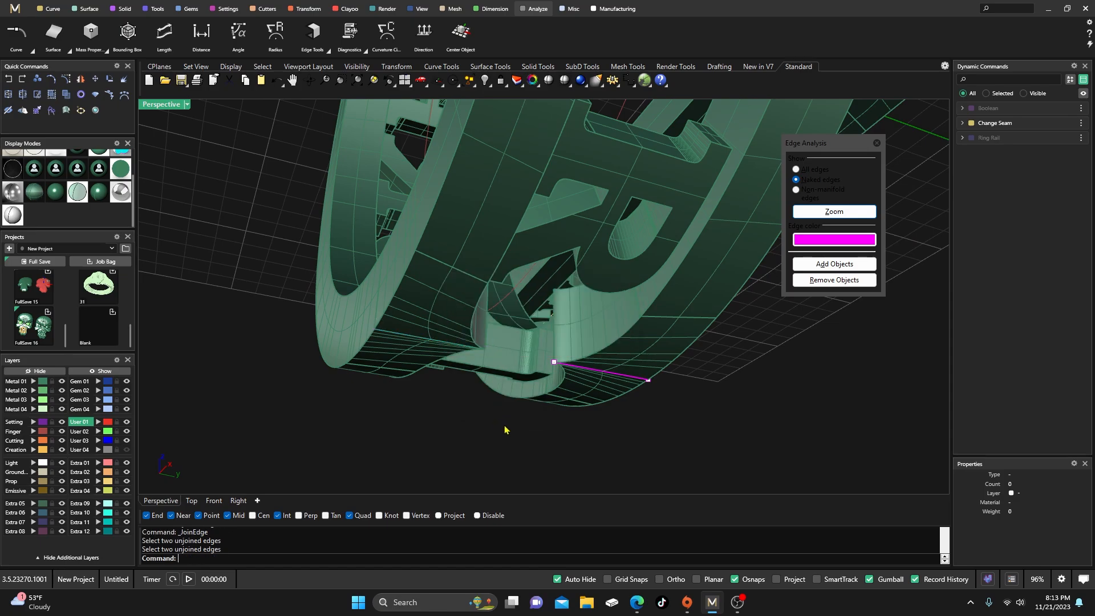
- Join the remaining pair of naked edges across the other border on the ring's outer underside, accepting the joining tolerance
key("Return")
left_click(611, 378)
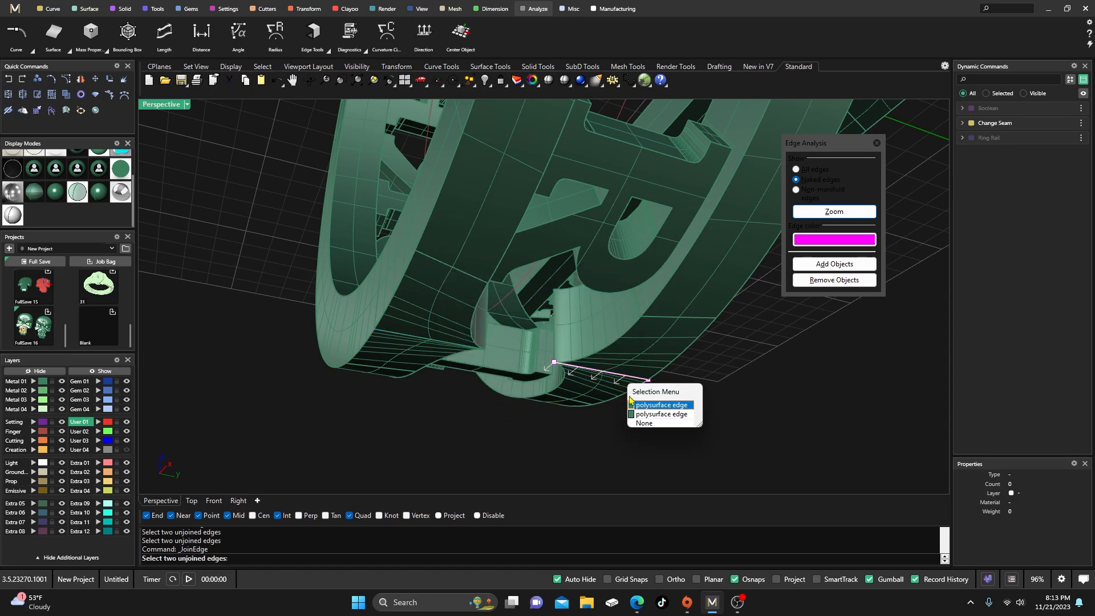
left_click(634, 403)
left_click(624, 378)
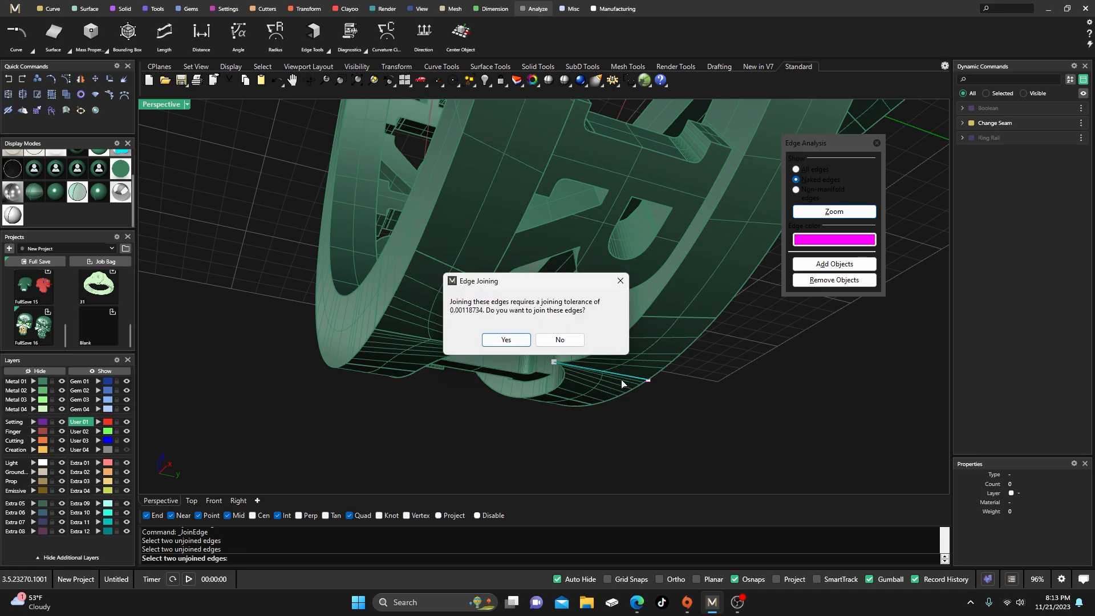
left_click(505, 342)
- Check whether the ring is a closed polysurface and end the edge analysis
left_click(677, 324)
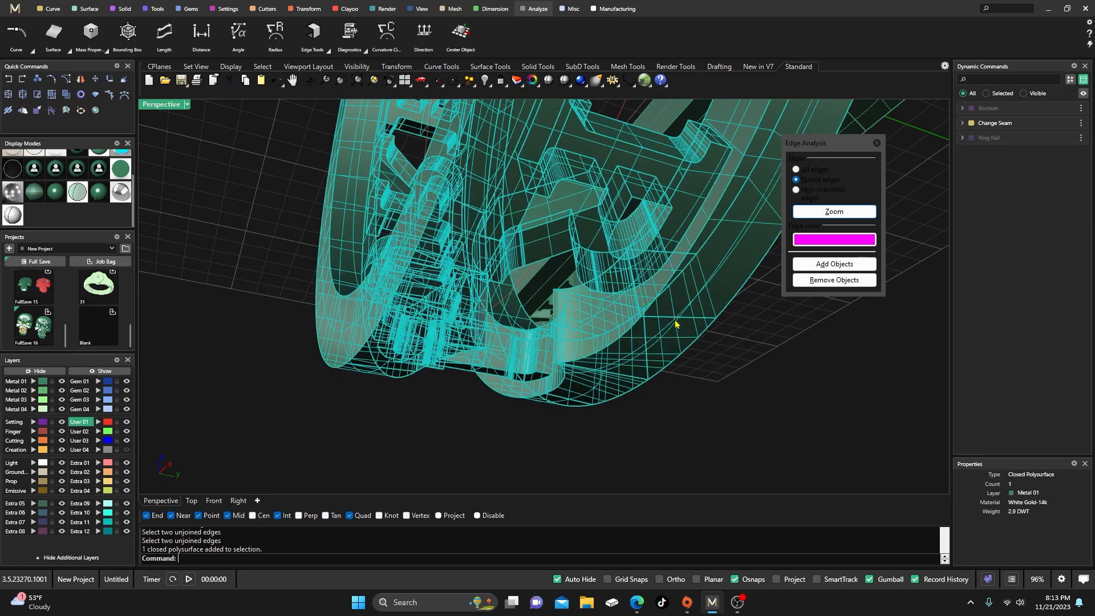
left_click(768, 414)
left_click(876, 144)
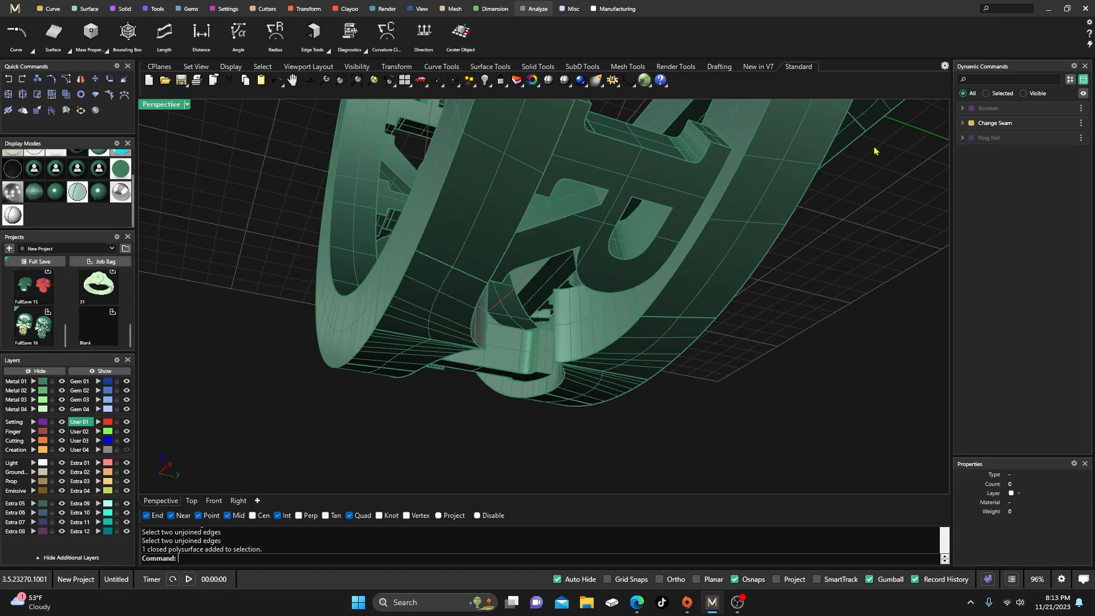
- Hide the original flat lettering strip together with its two accompanying curves, leaving the ring displayed
scroll(400, 331, "down", 3)
right_click_drag(400, 335, 481, 316)
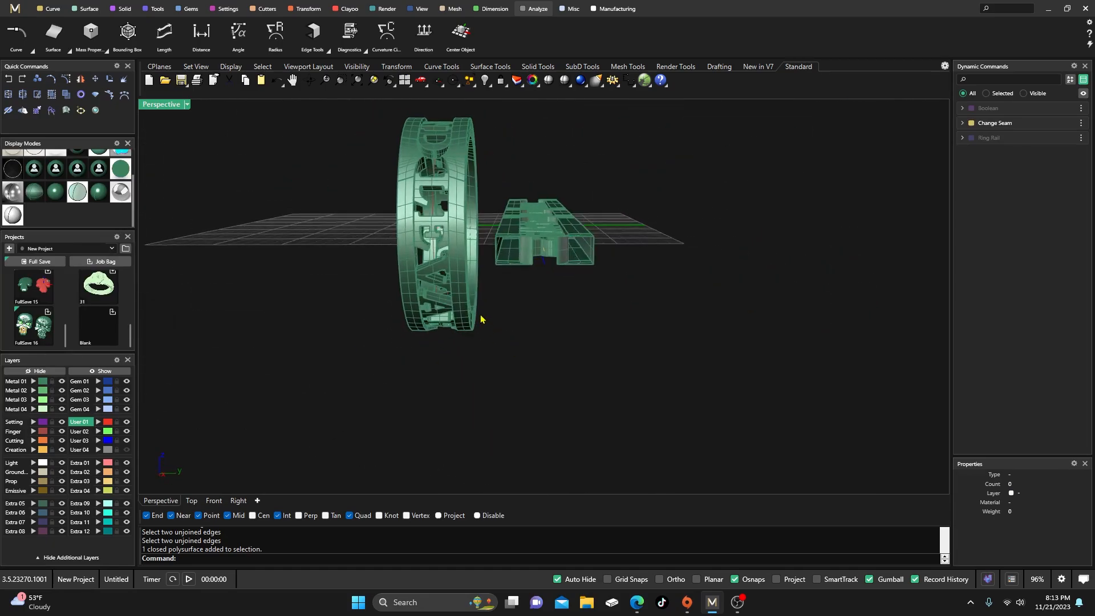
left_click_drag(480, 317, 624, 250)
right_click_drag(591, 423, 547, 376)
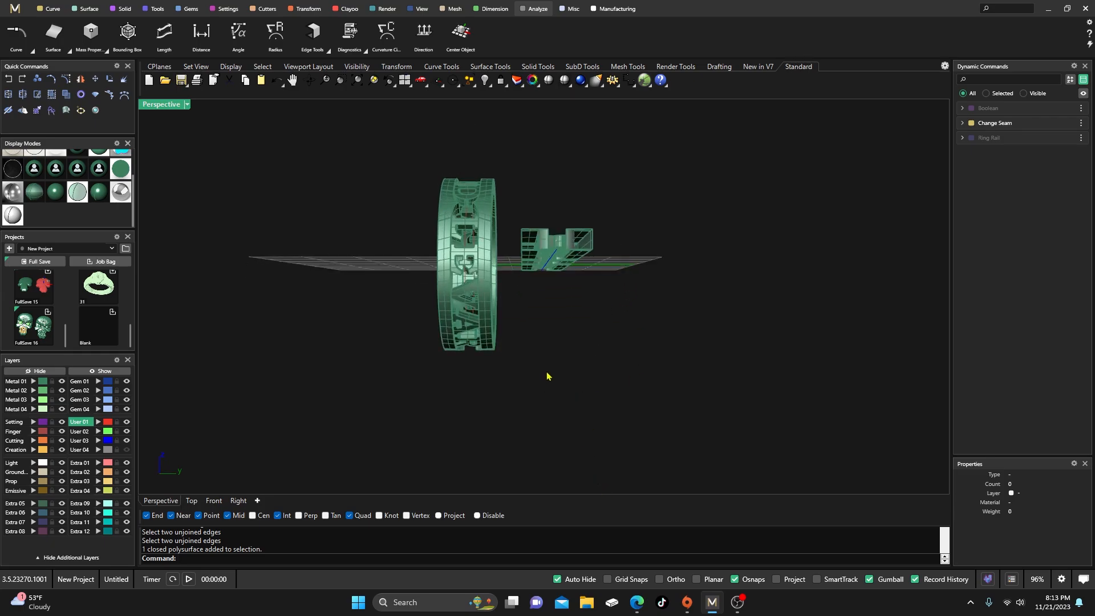
left_click_drag(506, 197, 630, 316)
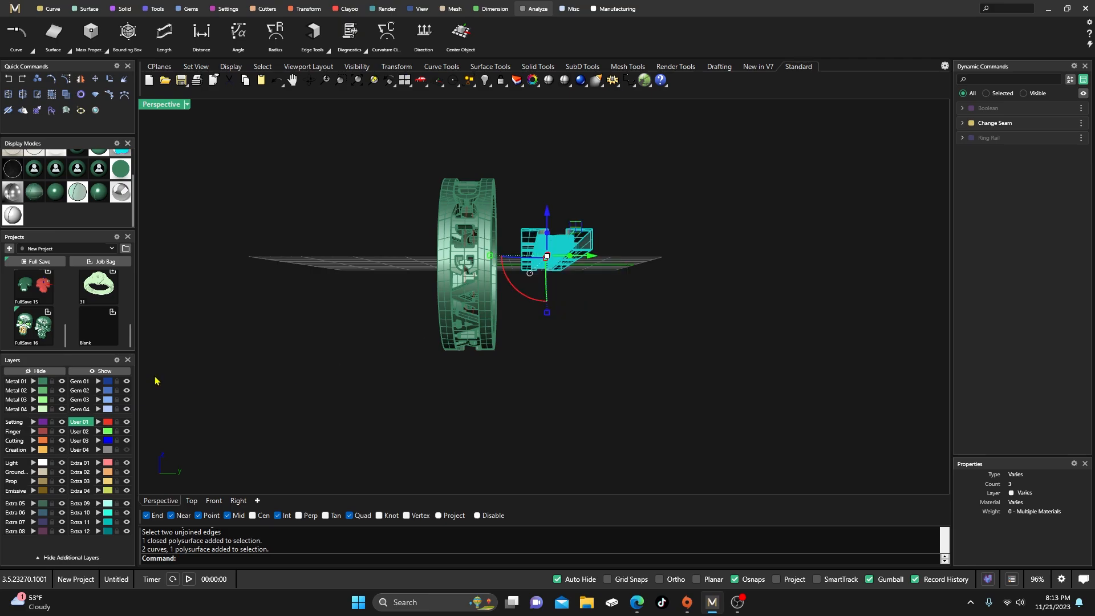
left_click(61, 372)
right_click_drag(308, 283, 397, 341)
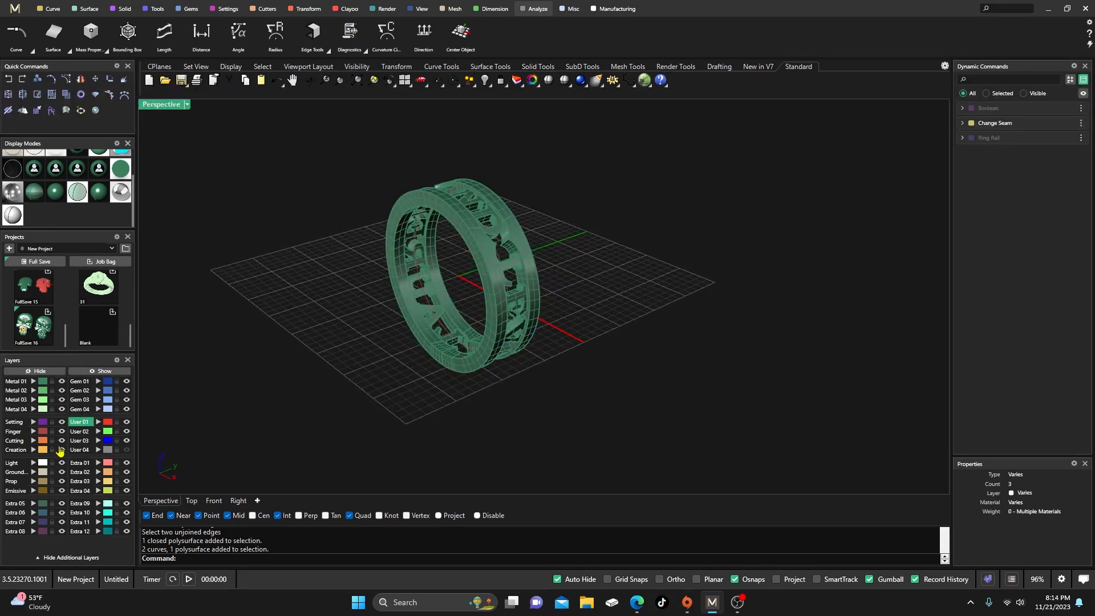
- Inspect the ring in a solid display mode without surface lines, and switch back to the mode showing them
right_click_drag(227, 330, 433, 399)
scroll(464, 296, "up", 4)
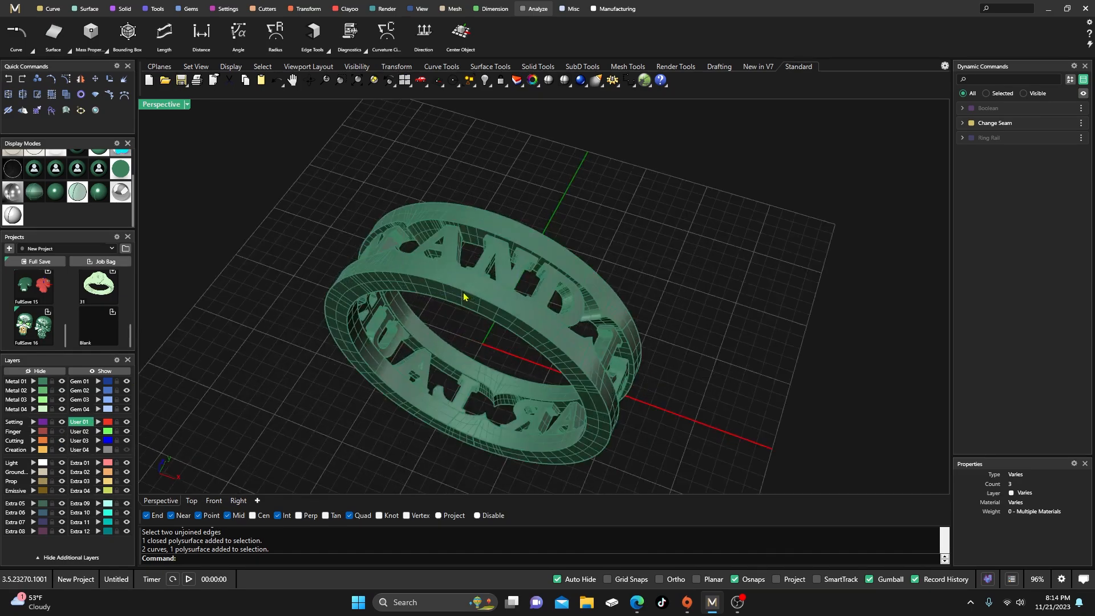
left_click(54, 195)
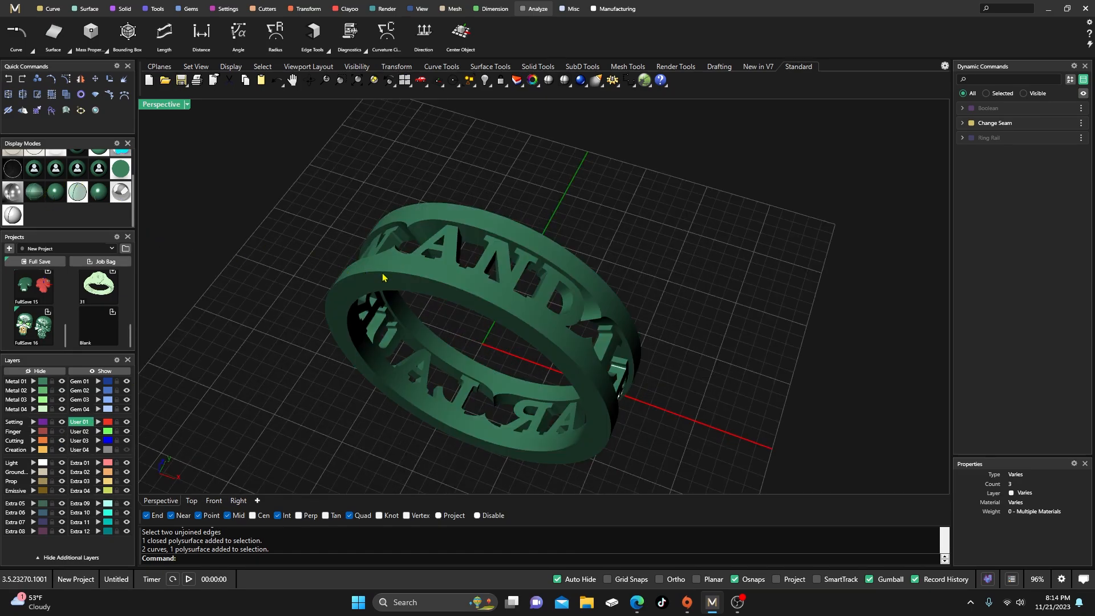
scroll(382, 276, "up", 5)
left_click(34, 192)
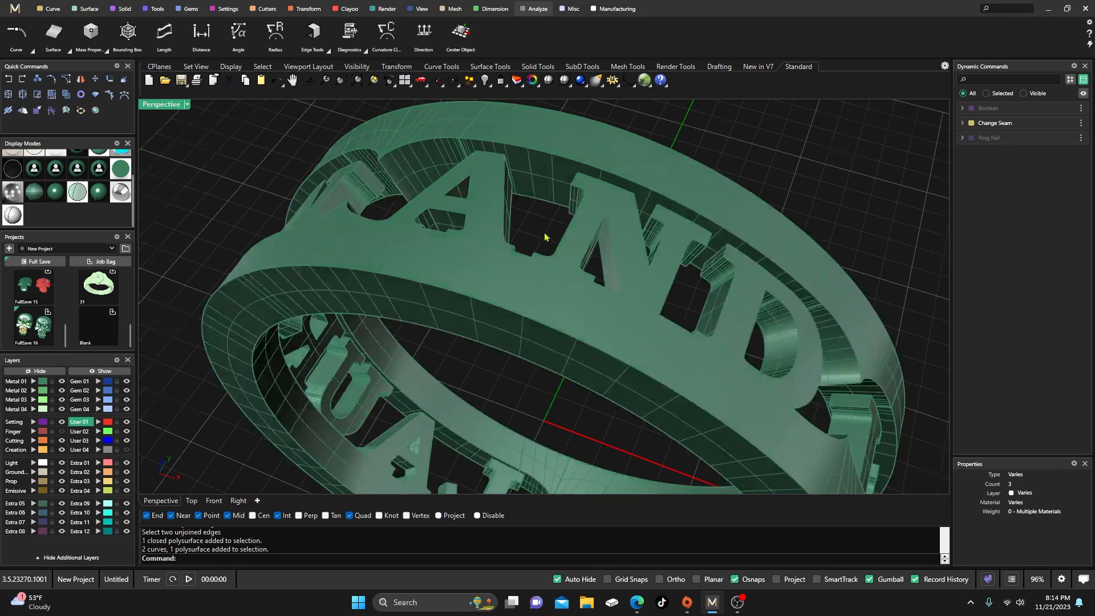
- Start Blend Edge for the ring with its preview turned on
left_click(122, 9)
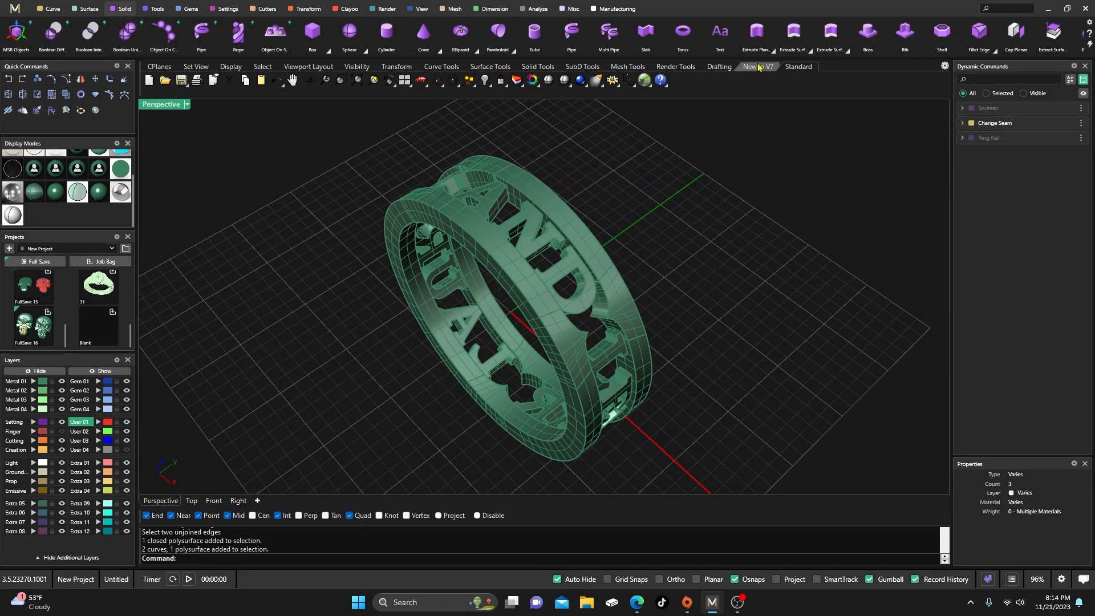
left_click(992, 52)
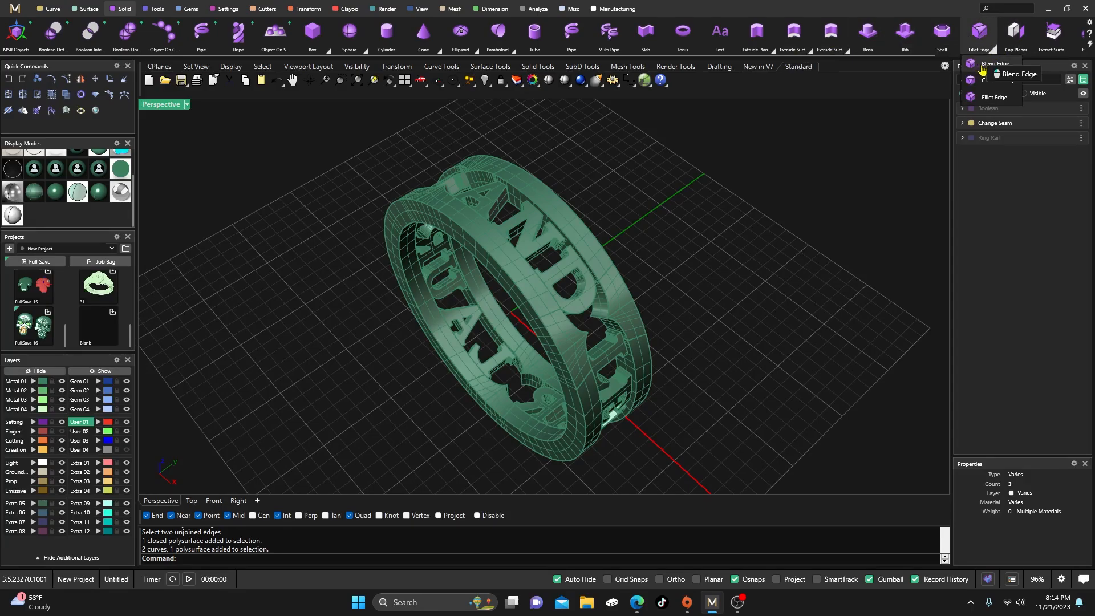
left_click(994, 63)
scroll(454, 224, "up", 3)
scroll(445, 217, "down", 3)
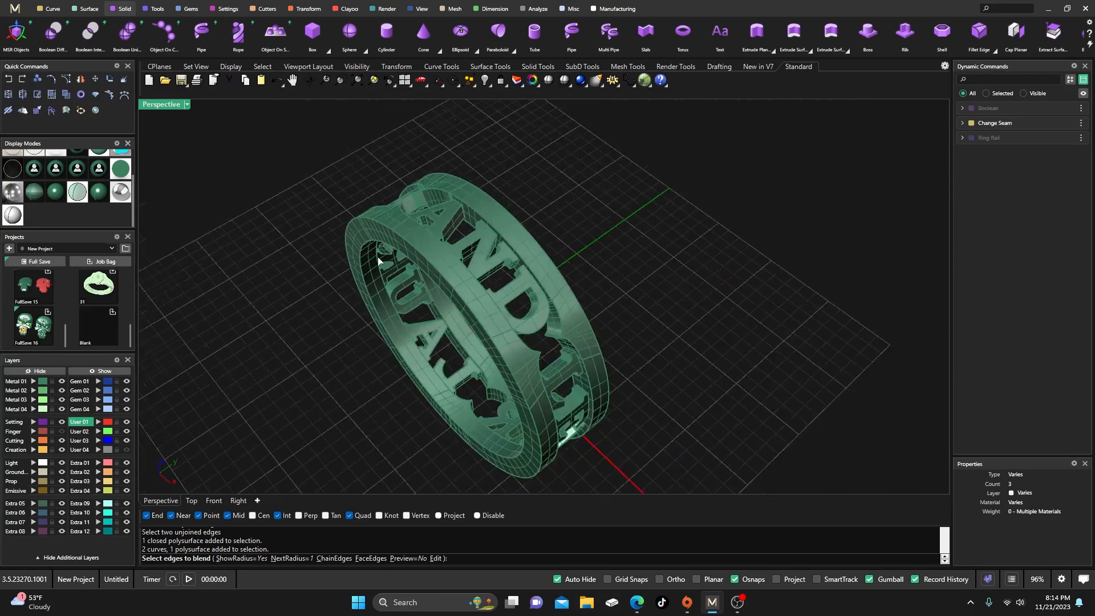
left_click(409, 558)
left_click(420, 252)
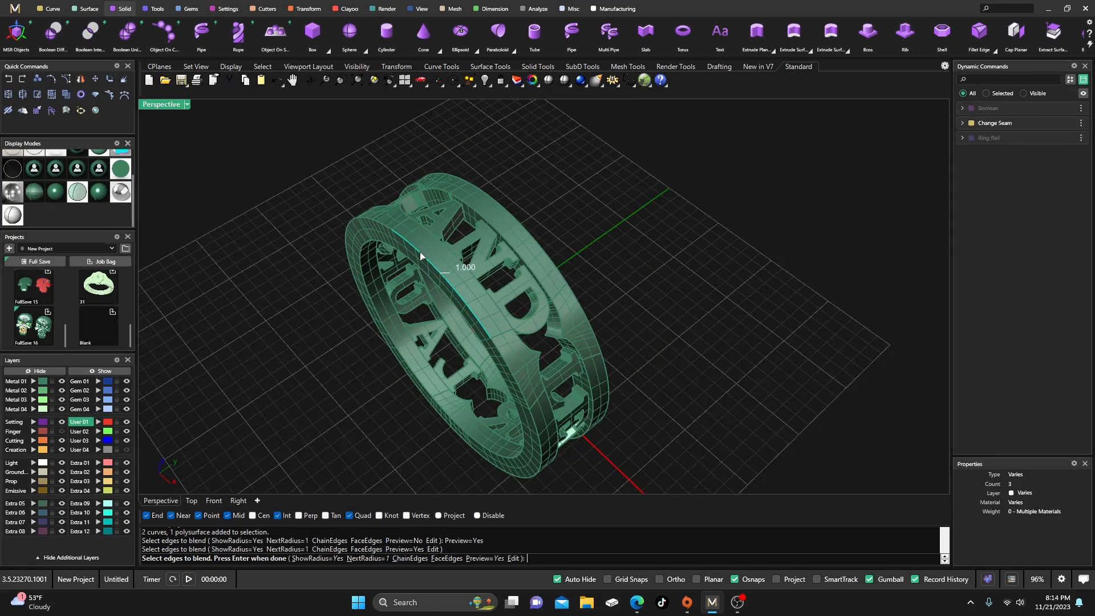
left_click(389, 228)
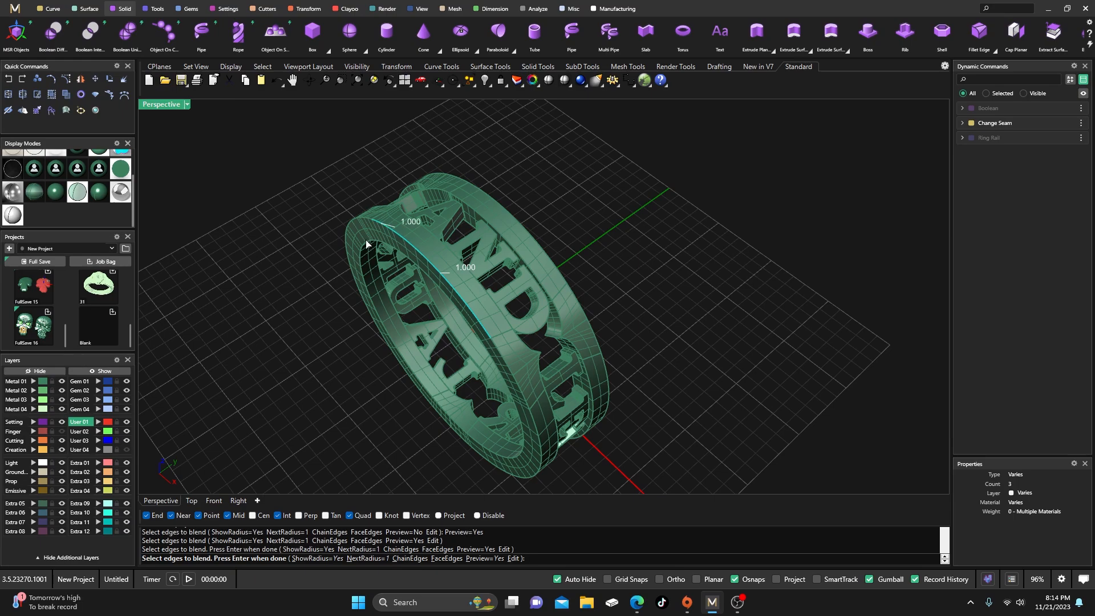
key("Escape")
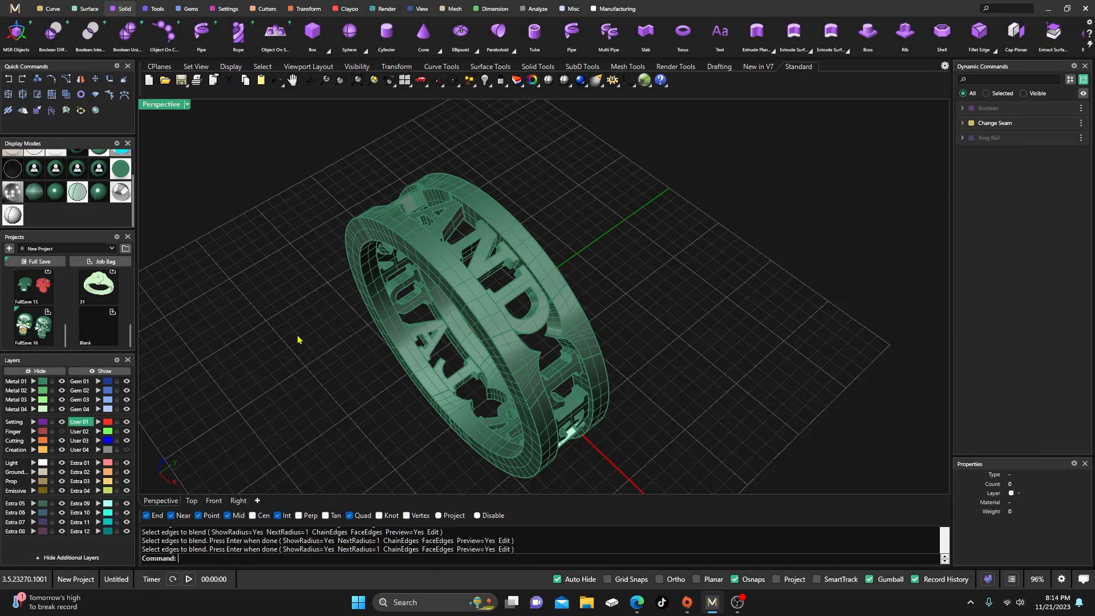
- Run Blend Edge on the complete chain of outer rim edges around the near border, previewing it at radius 1
key("Return")
left_click(330, 557)
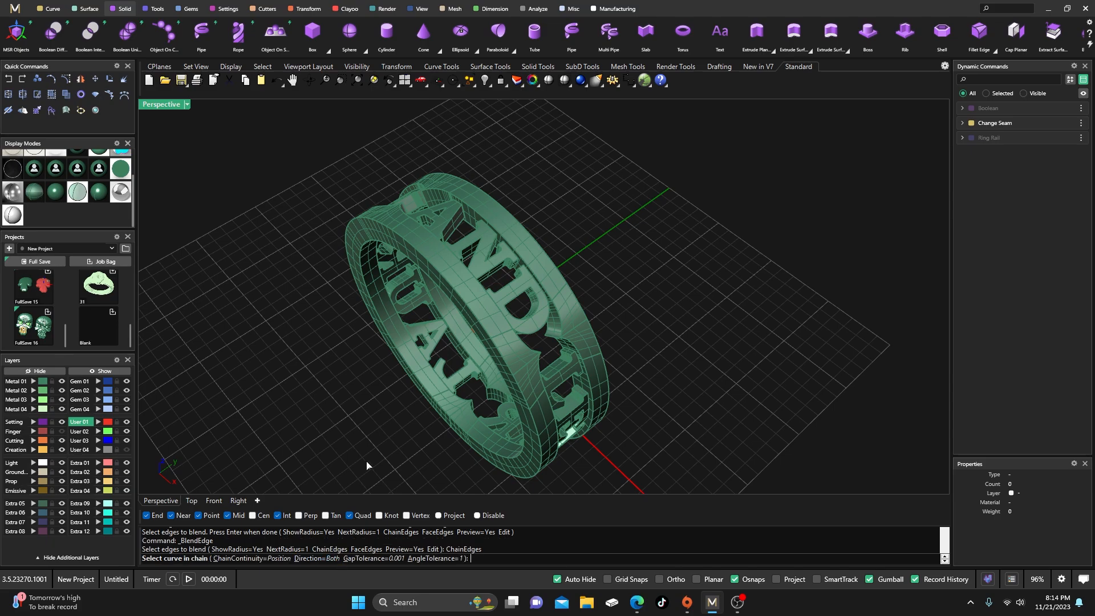
left_click(426, 259)
right_click_drag(426, 258, 410, 357)
right_click_drag(313, 396, 362, 398)
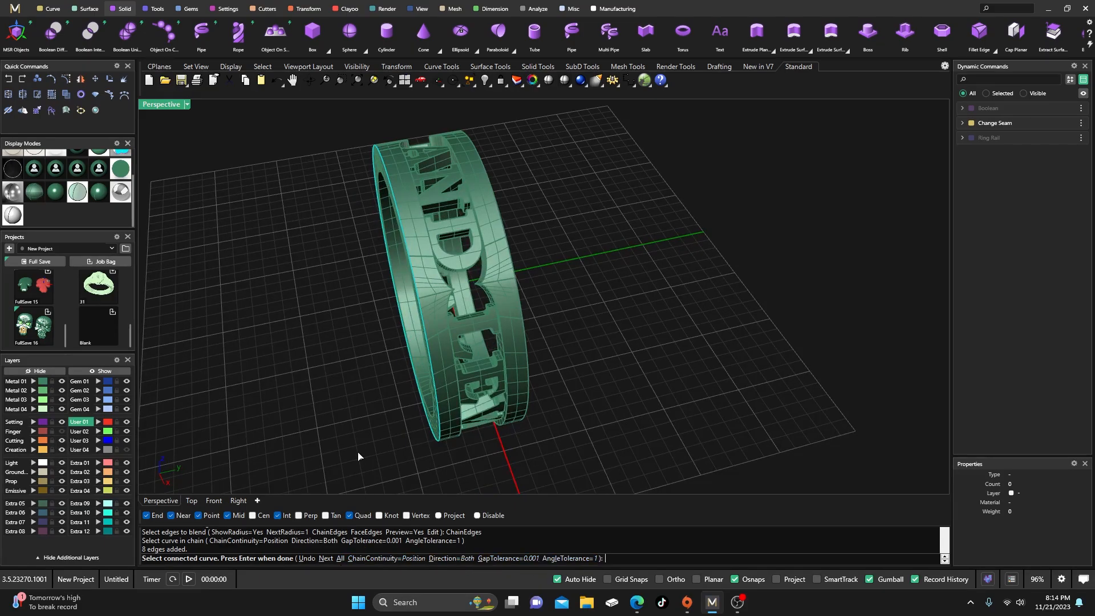
key("Return")
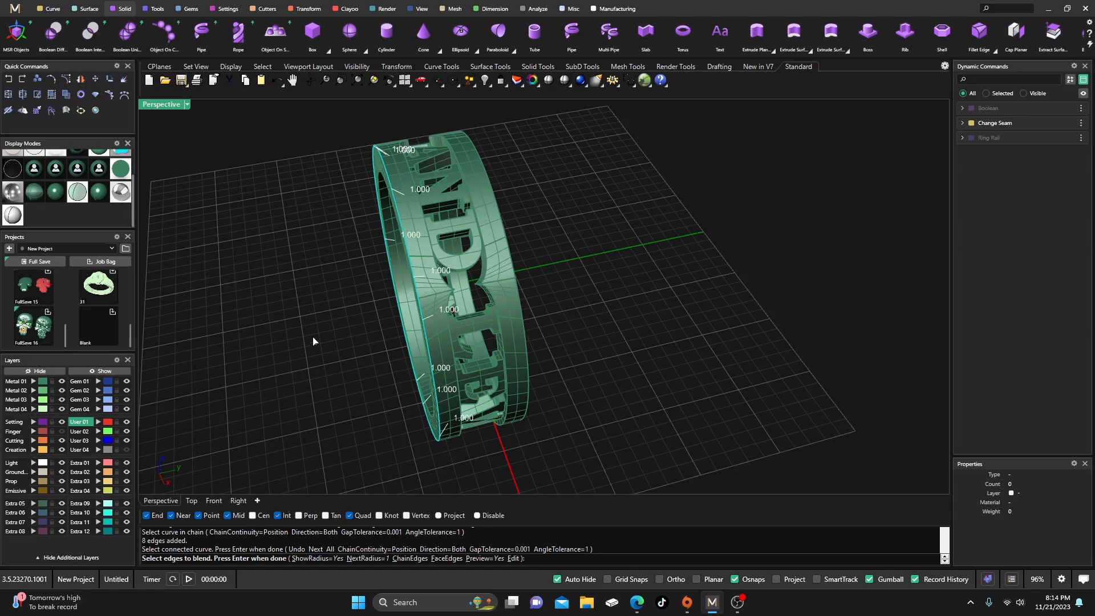
right_click_drag(313, 341, 394, 425)
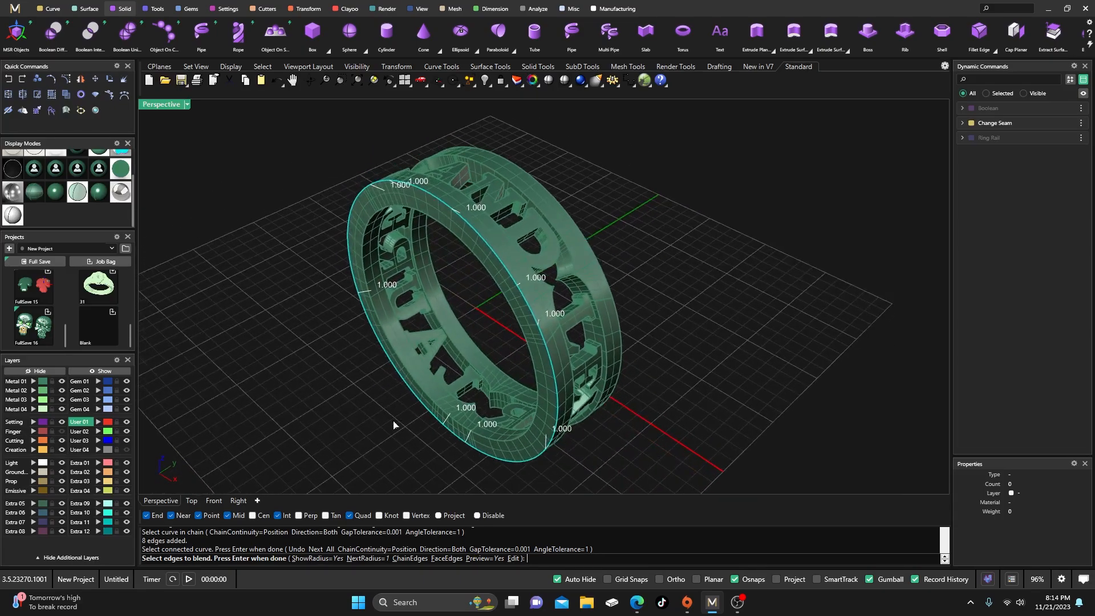
key("Return")
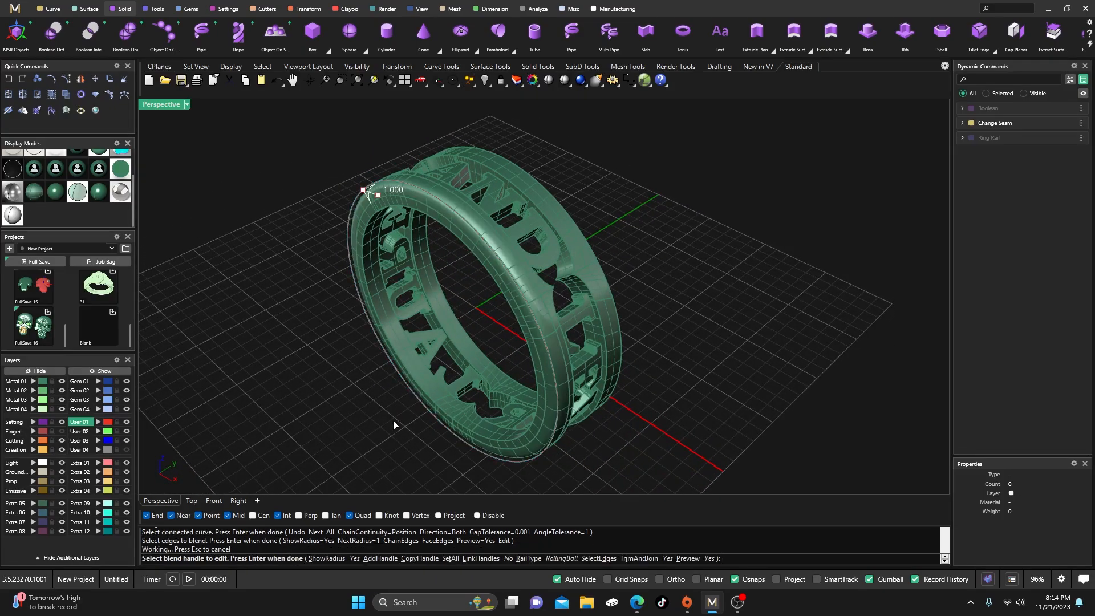
- Set all blend handles on the near border's outer rim to a radius of 0.5 and apply the blend
right_click_drag(489, 308, 389, 232)
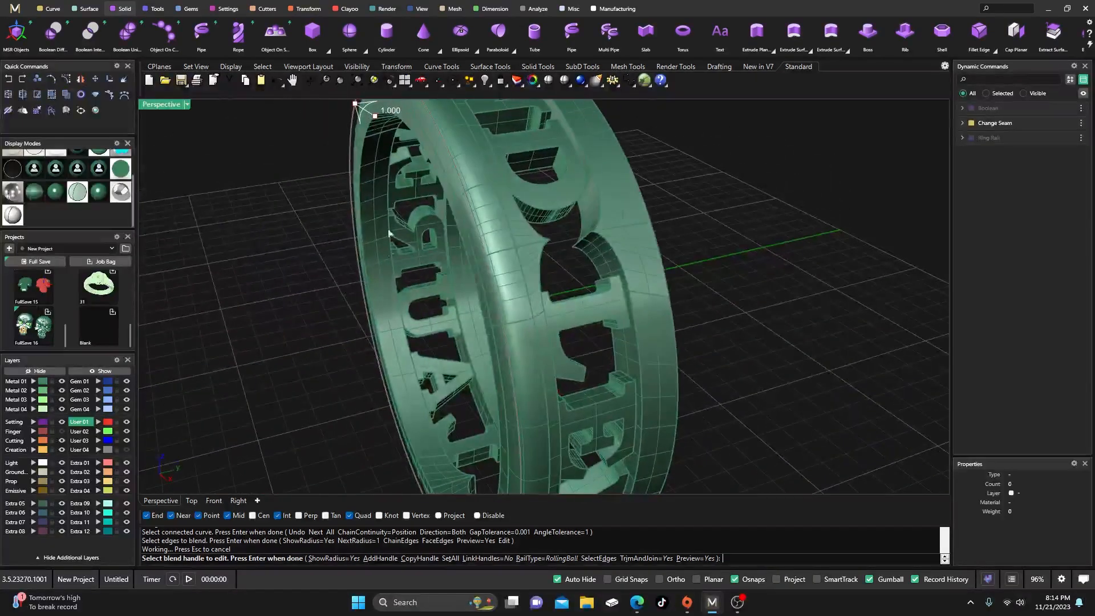
left_click(451, 560)
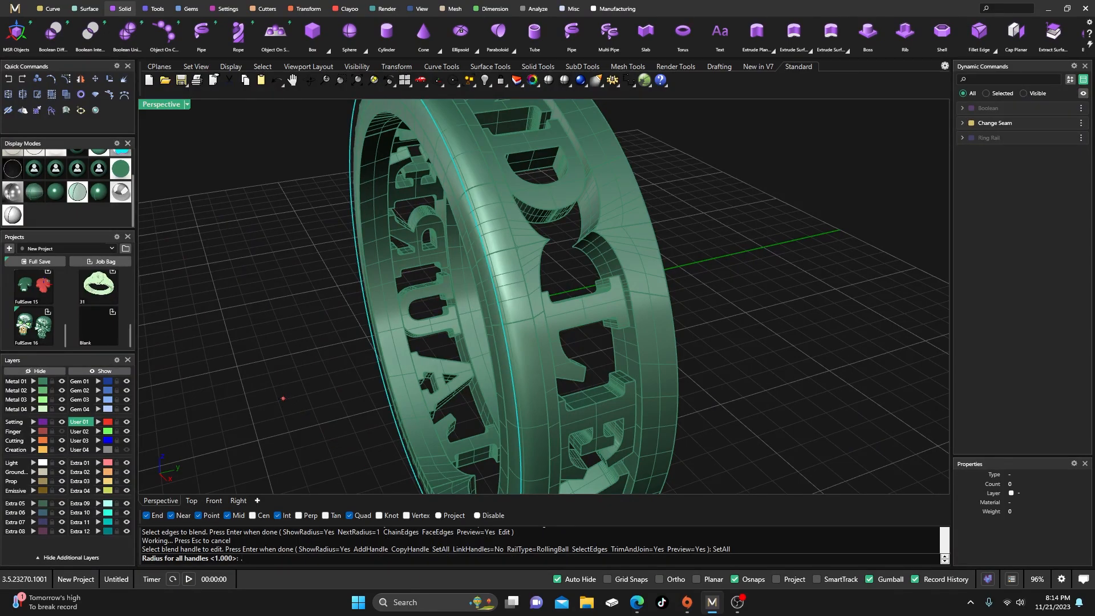
key("Return")
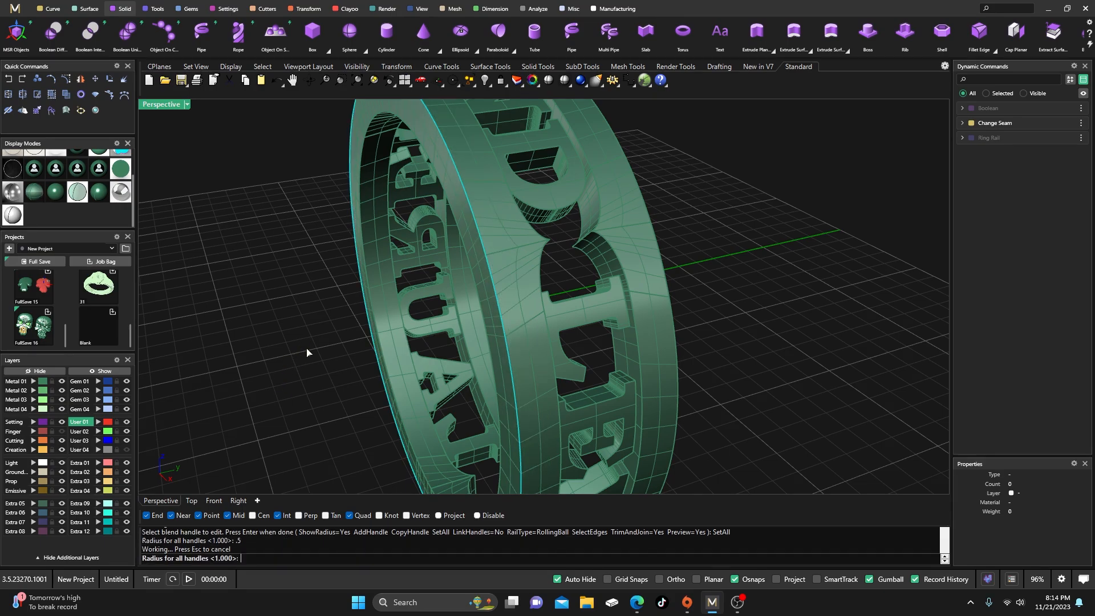
scroll(298, 371, "down", 4)
right_click_drag(326, 382, 515, 320)
key("Return")
- Blend the full chain of outer rim edges on the opposite border with a radius of 0.5
key("Return")
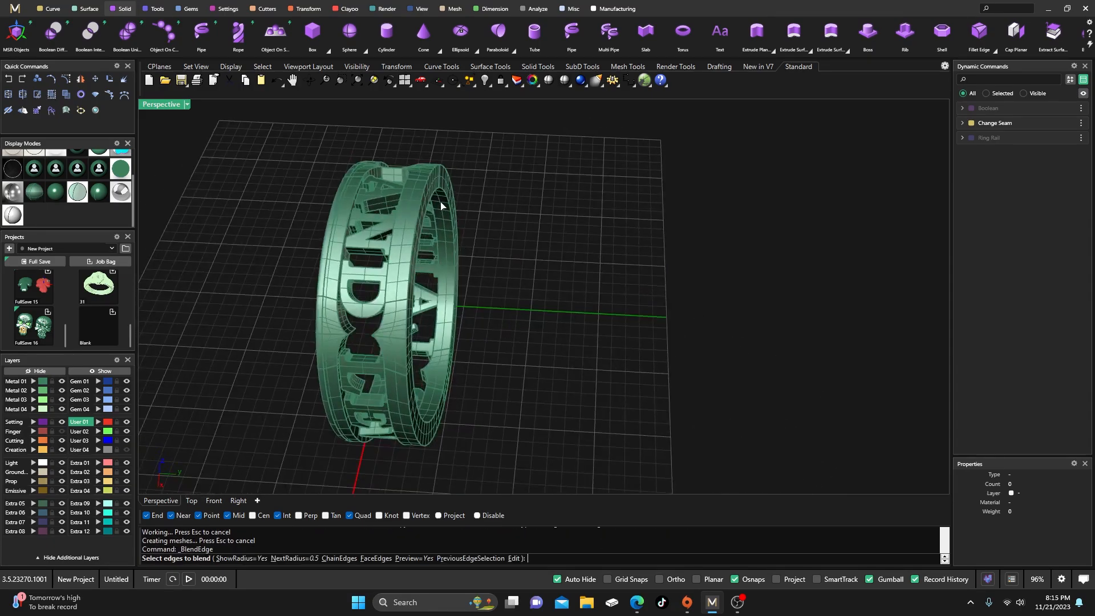
left_click(341, 558)
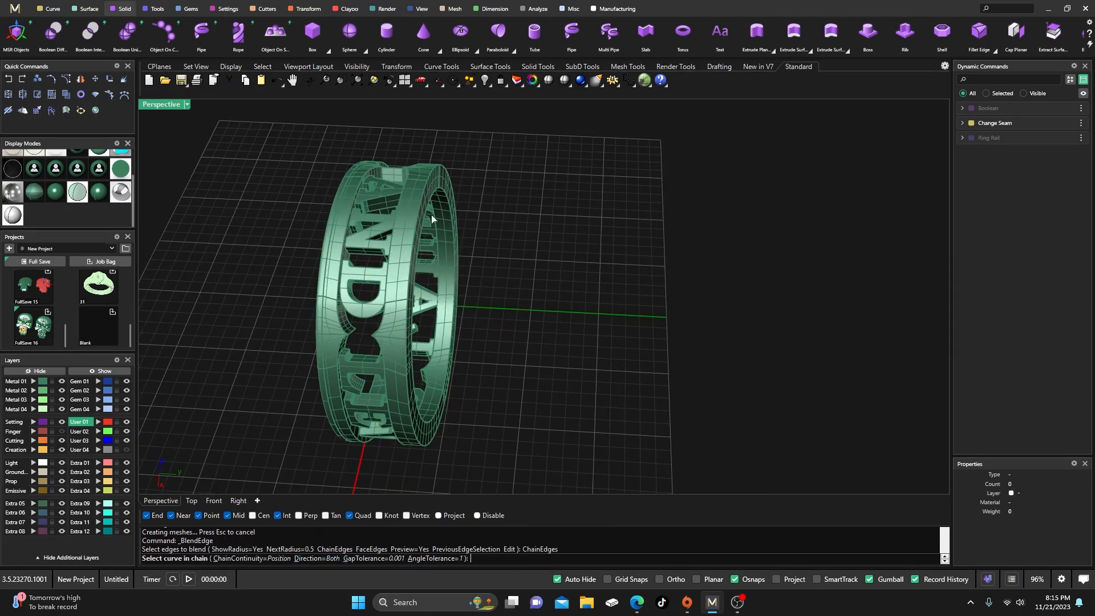
left_click(423, 194)
key("Return")
key("Return")
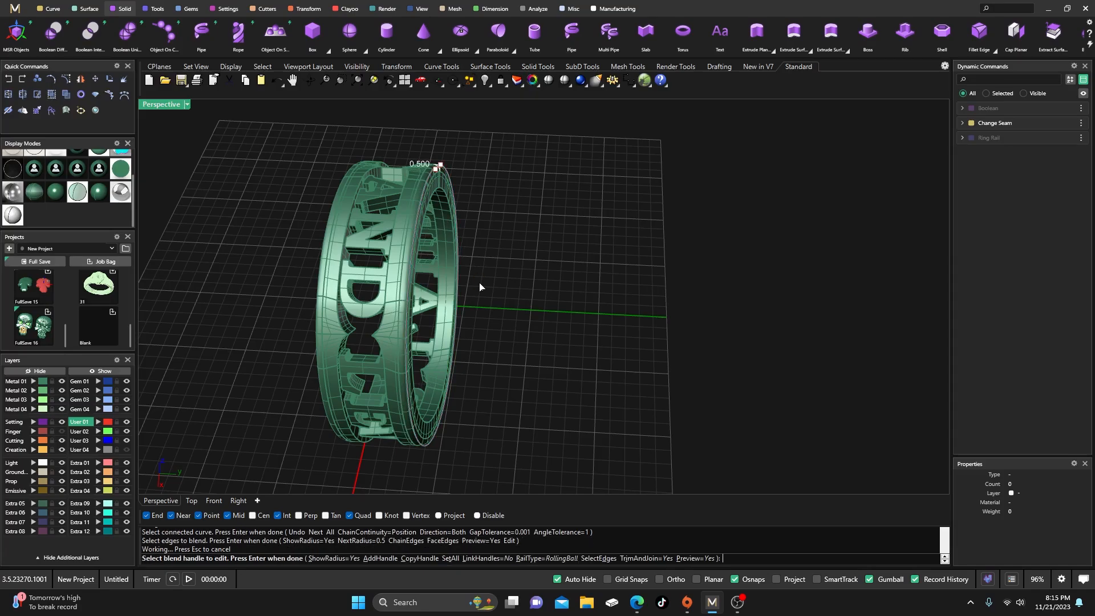
key("Return")
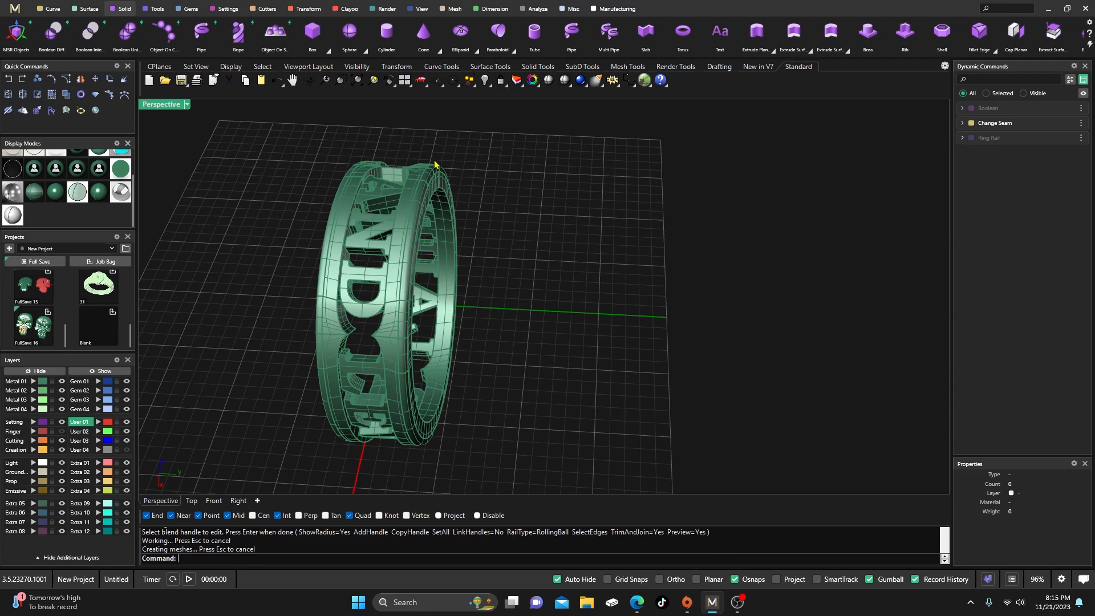
- Examine the rounded outer rims and check whether the ring is still a closed polysurface
right_click_drag(370, 215, 428, 222)
scroll(398, 227, "up", 5)
right_click_drag(443, 288, 423, 275)
left_click(436, 266)
left_click(646, 241)
- Restart Blend Edge and select the full chain of inner rim edges around the finger opening on one border
scroll(615, 298, "down", 3)
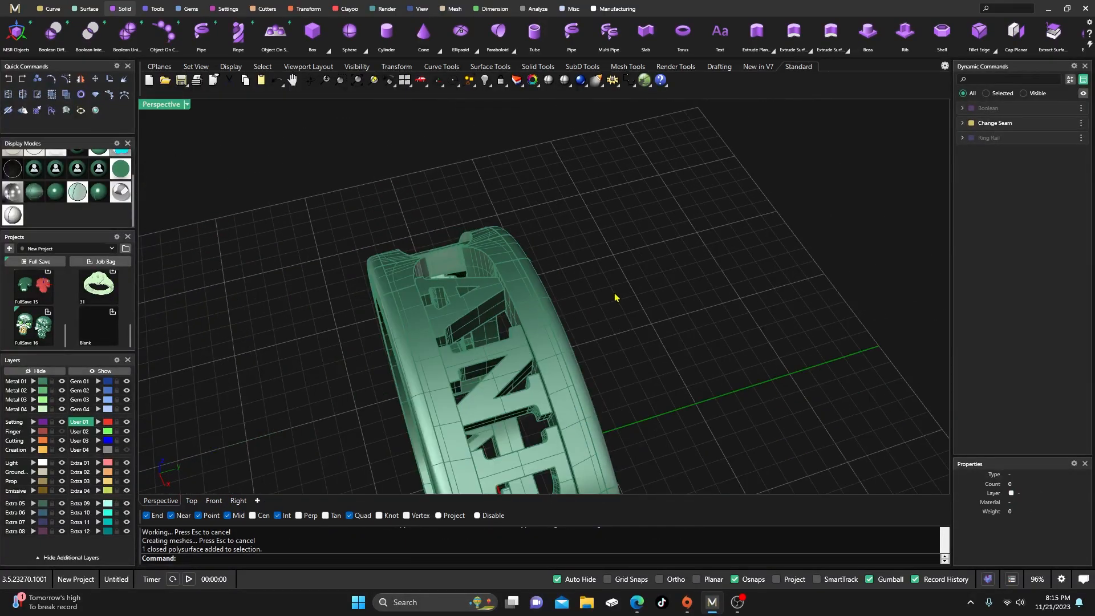
right_click_drag(614, 298, 536, 234)
right_click(549, 232)
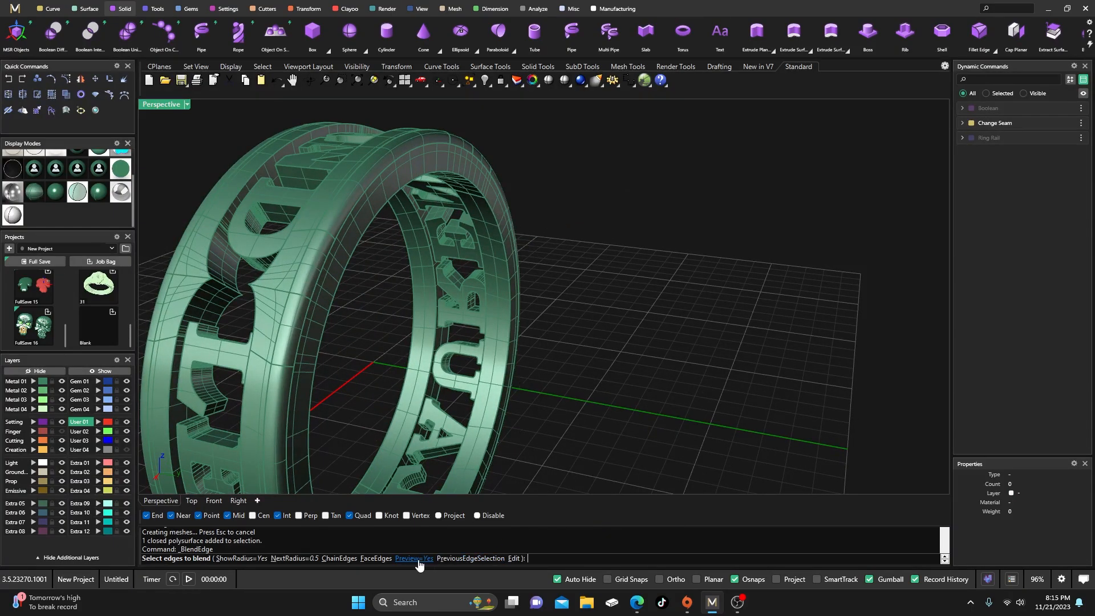
left_click(343, 558)
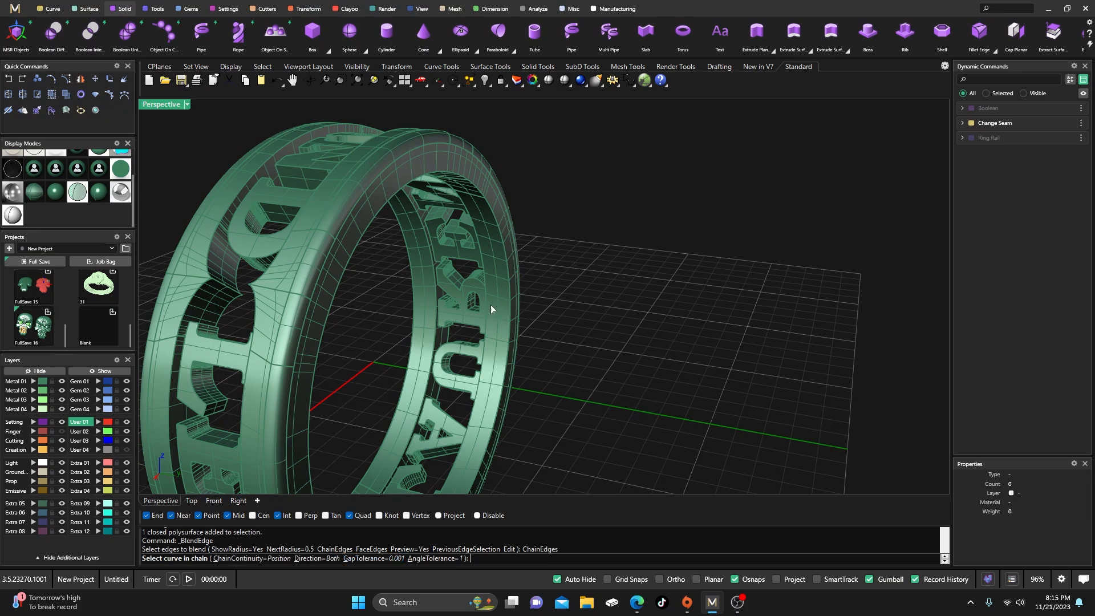
left_click(498, 232)
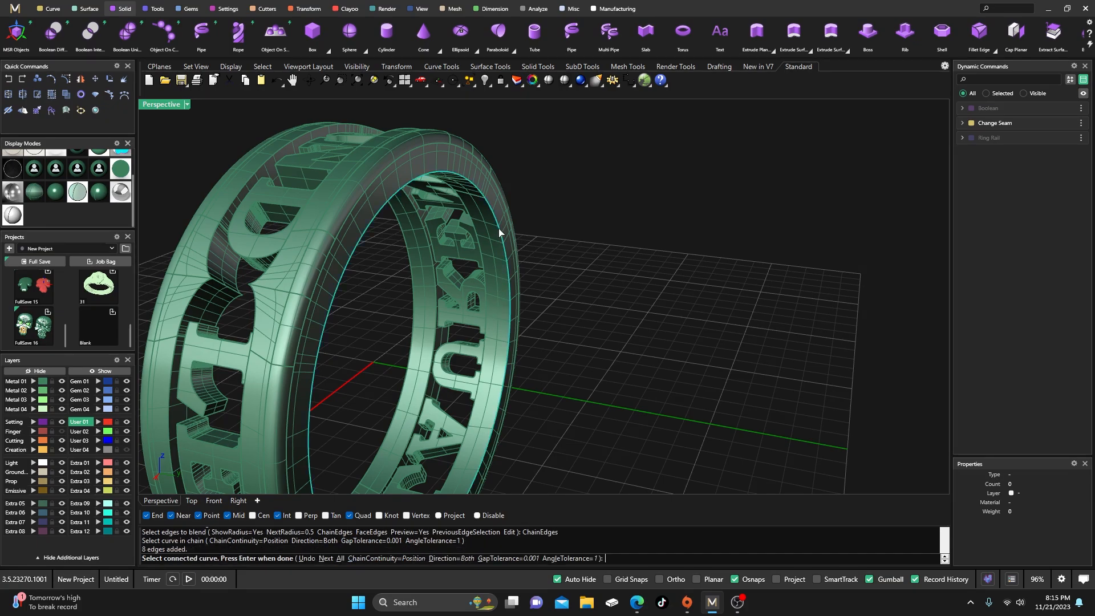
key("Return")
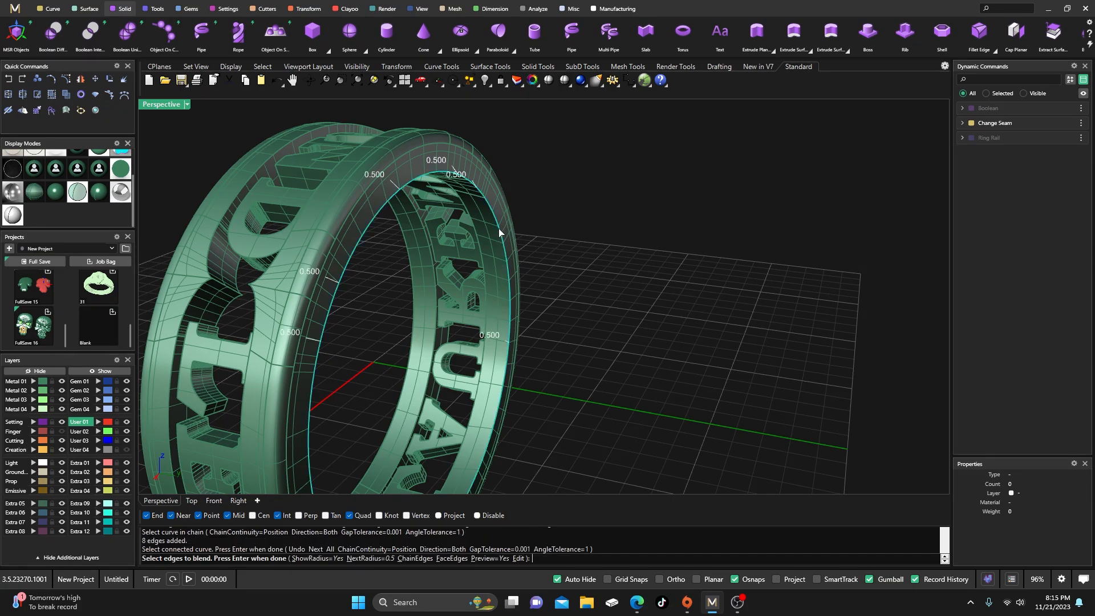
- Set the radius to 0.25 for all blend handles on the selected inner rim edges and apply the blend
left_click(370, 559)
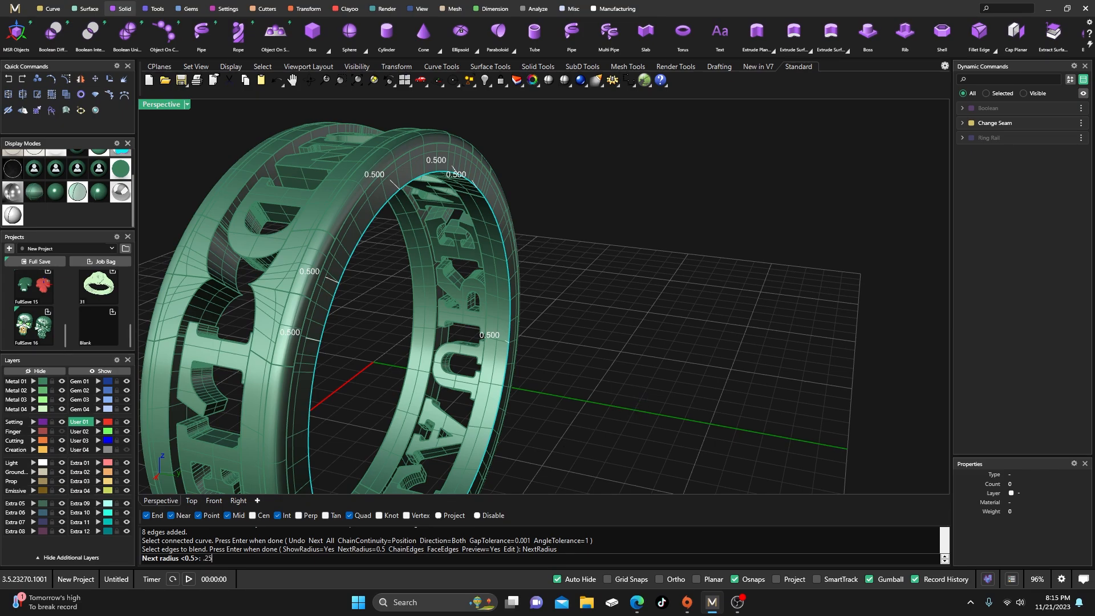
key("Return")
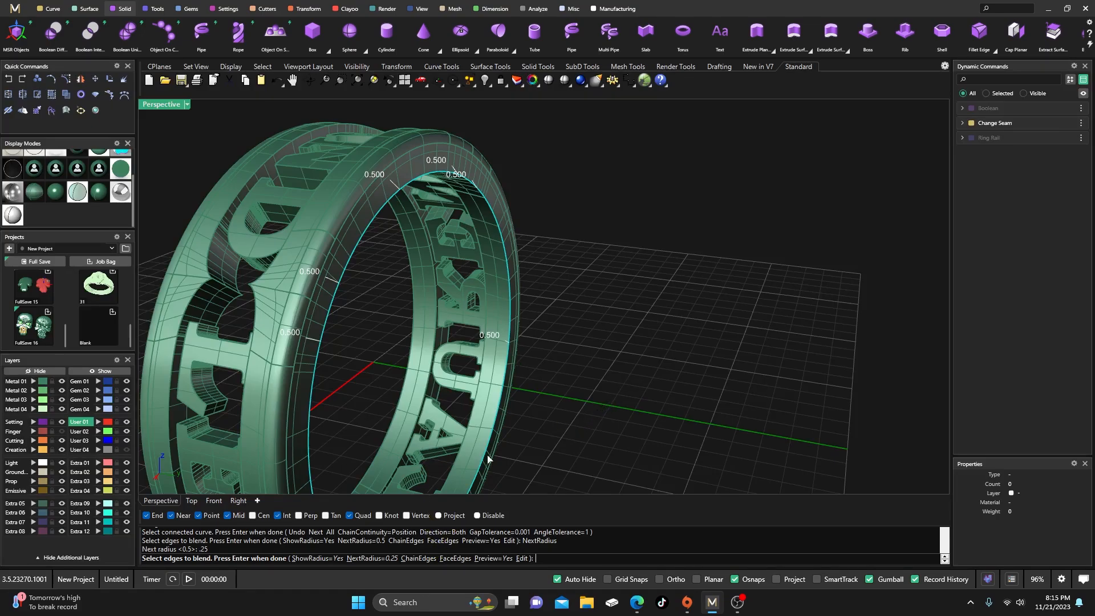
key("Return")
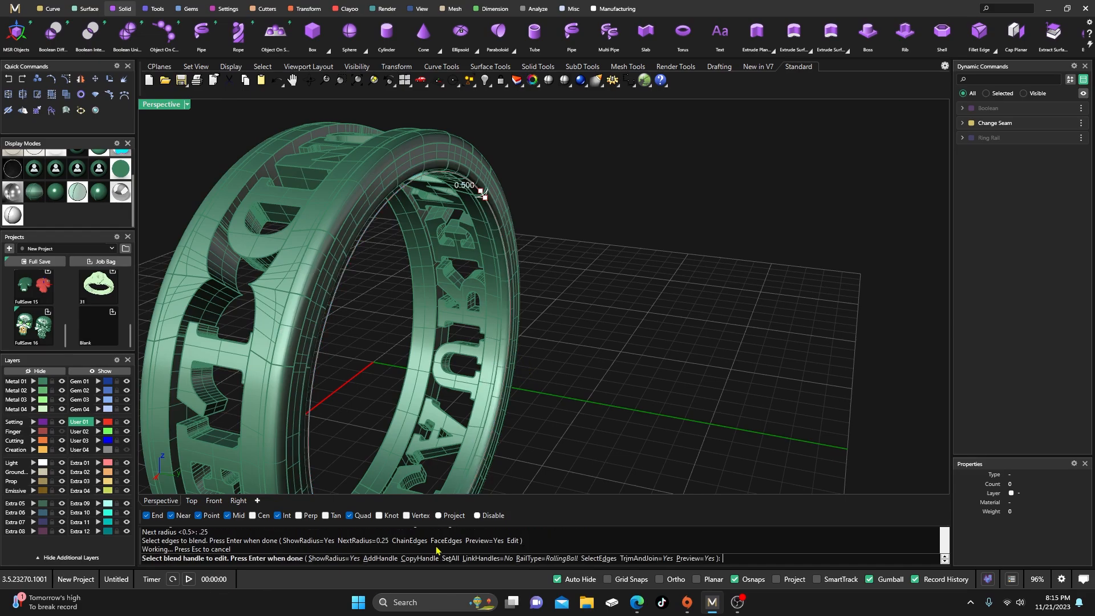
left_click(450, 559)
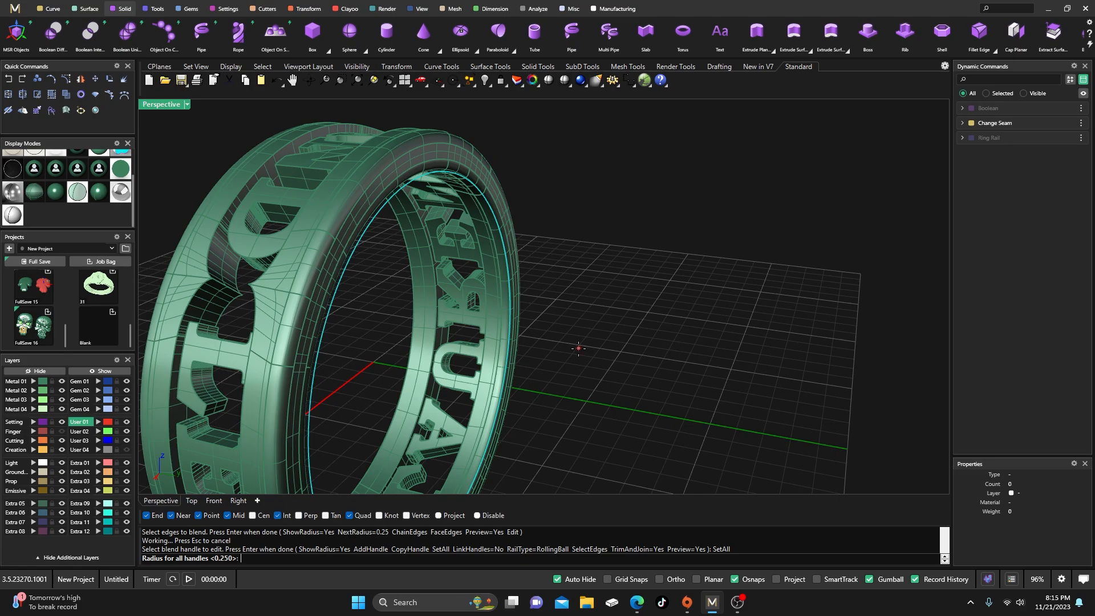
key("Return")
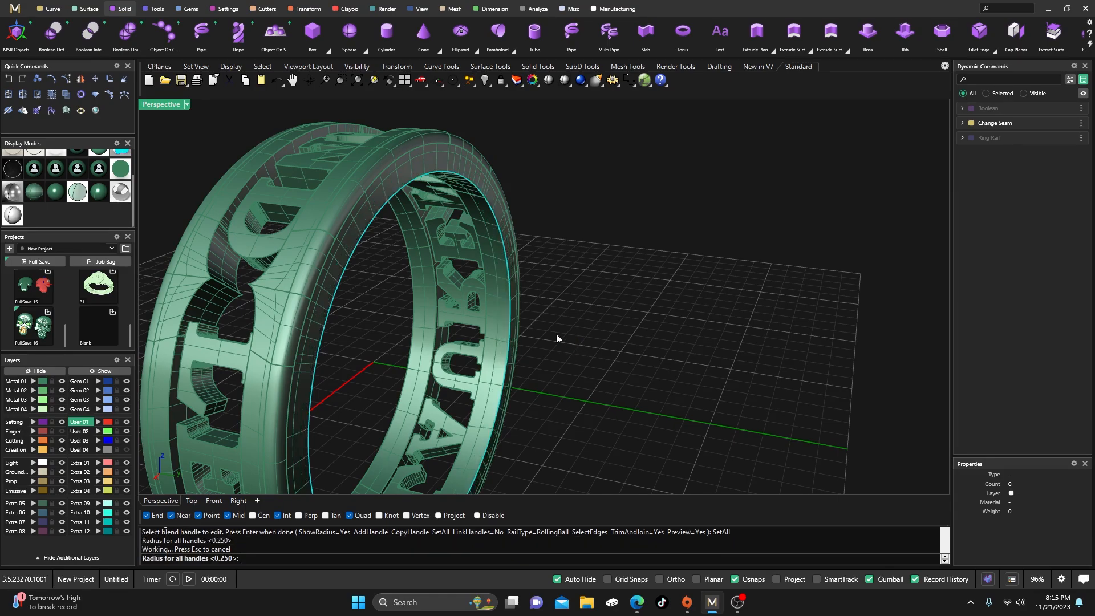
key("Return")
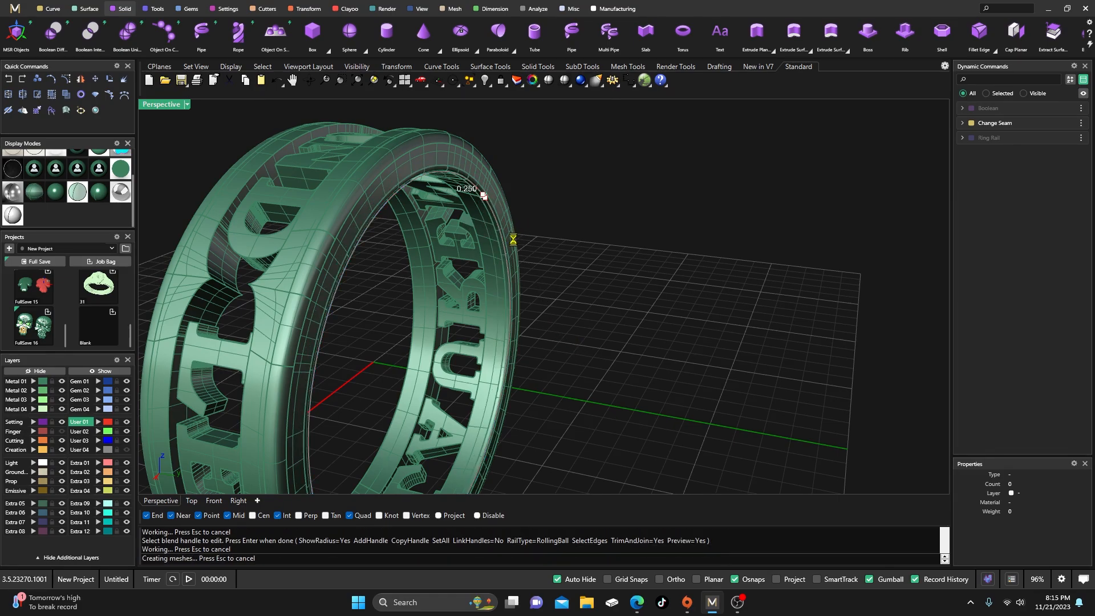
- Blend the full chain of inner rim edges on the opposite border with a radius of 0.25
right_click_drag(501, 255, 454, 281)
right_click(408, 188)
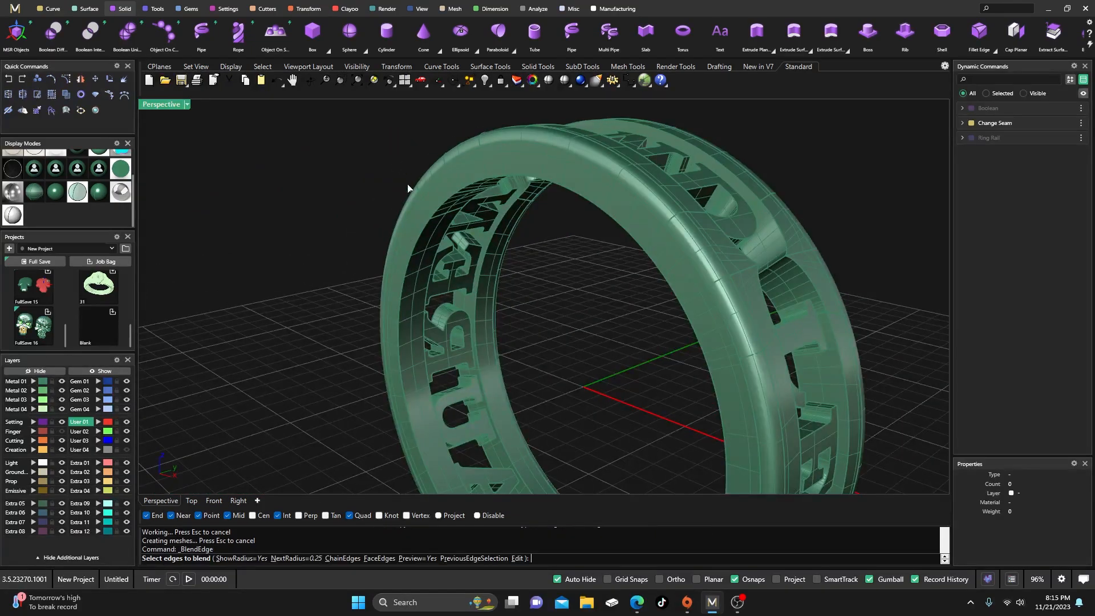
left_click(346, 558)
left_click(559, 193)
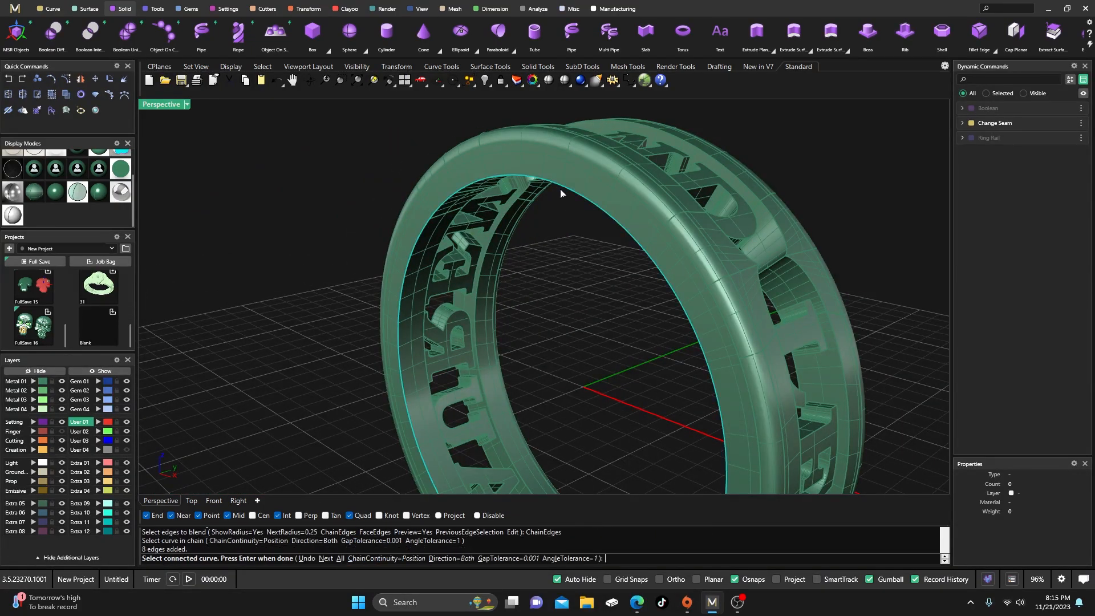
right_click(315, 260)
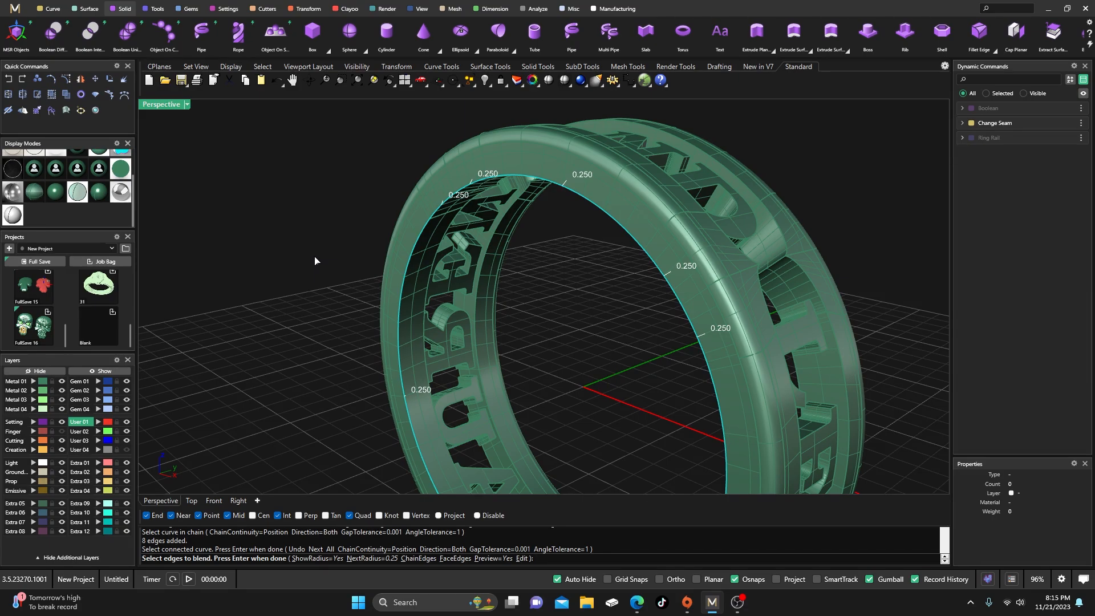
right_click(315, 260)
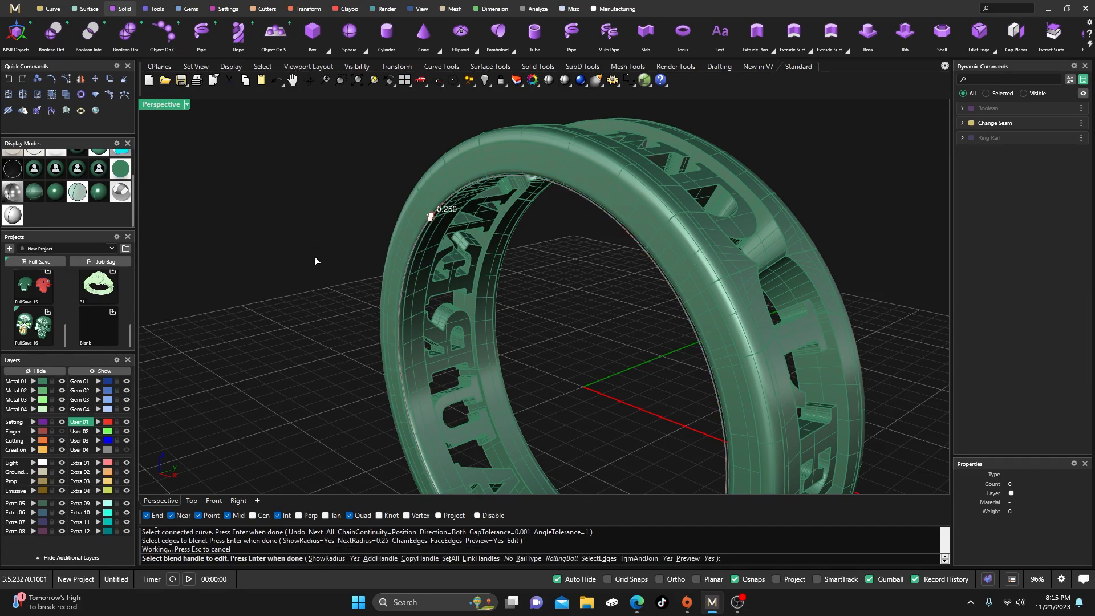
right_click(315, 261)
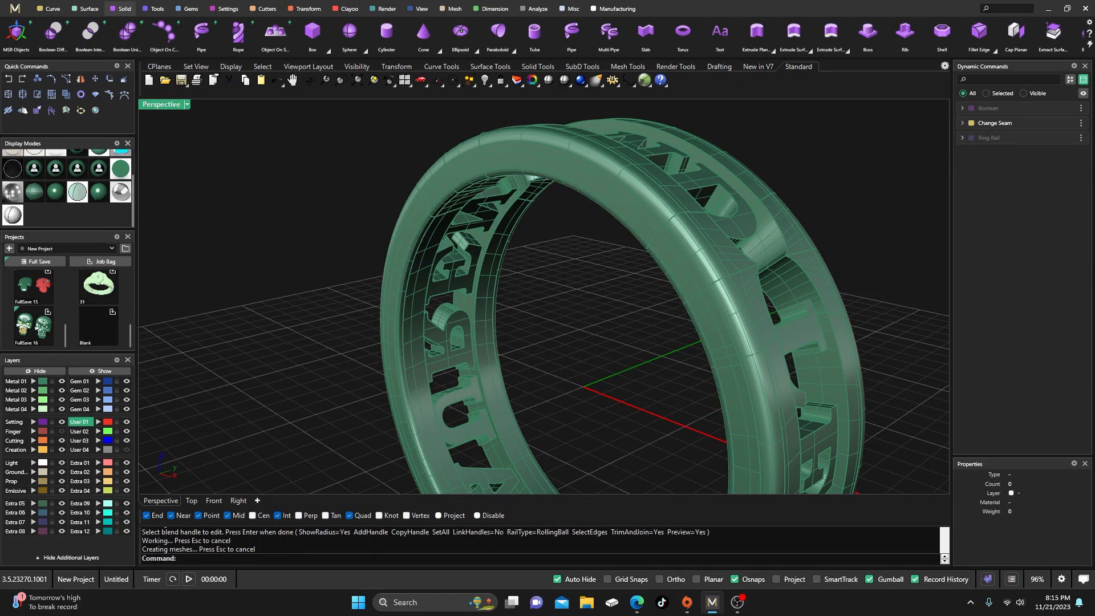
- Select the ring to check whether it is a closed polysurface and display its naked edges with edge analysis
left_click(490, 154)
left_click(346, 201)
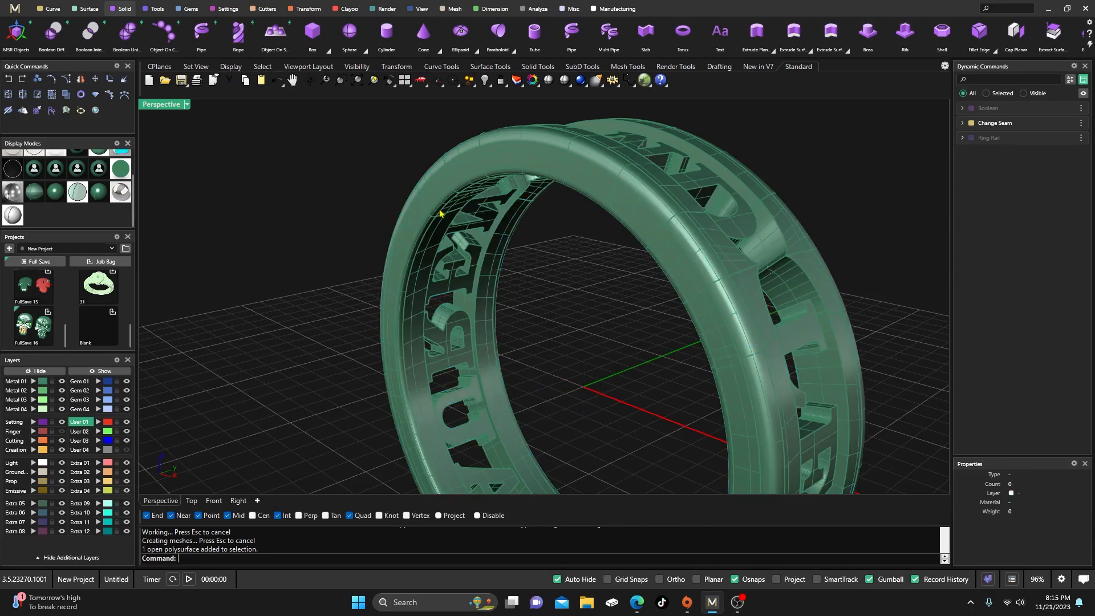
right_click_drag(439, 213, 395, 320)
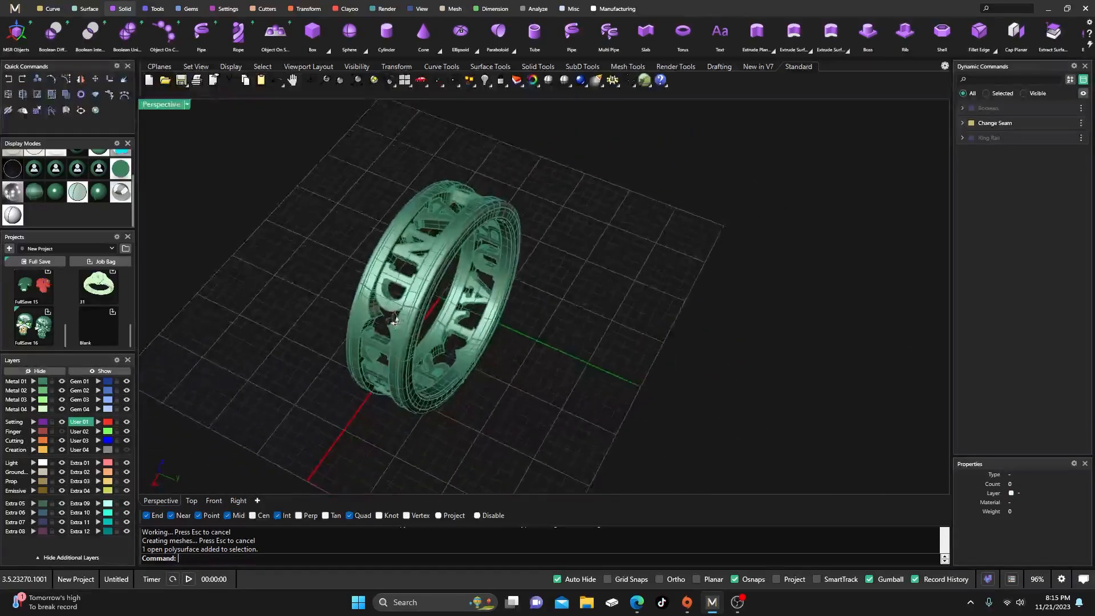
left_click(396, 320)
scroll(395, 320, "up", 5)
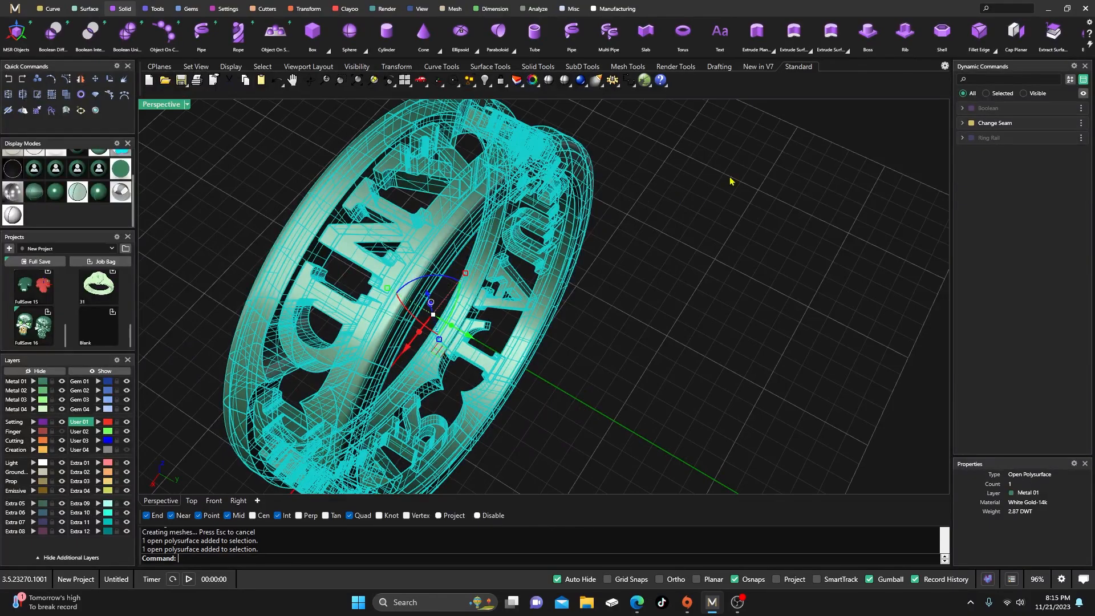
left_click(536, 9)
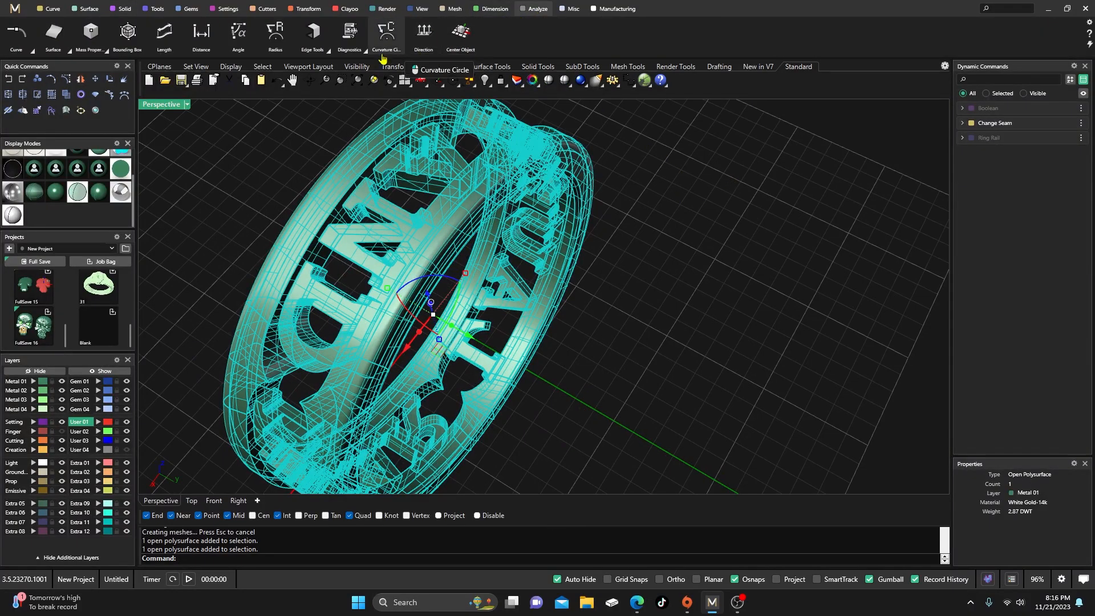
left_click(322, 46)
left_click(357, 87)
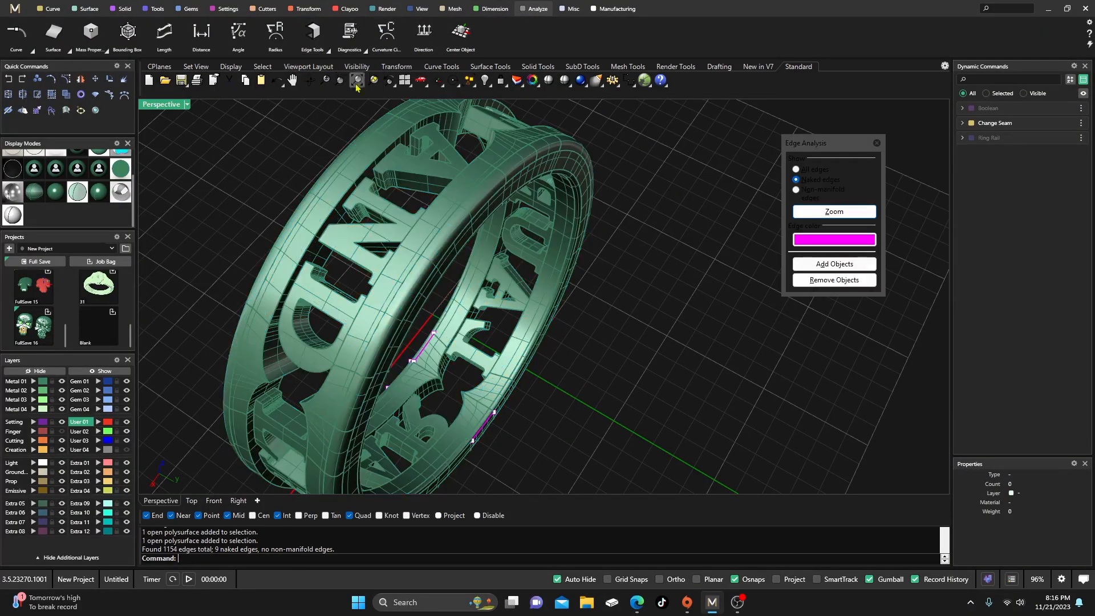
- Examine where the naked edges lie along the blended rims from both sides of the ring and close the edge analysis
right_click_drag(643, 320, 511, 459)
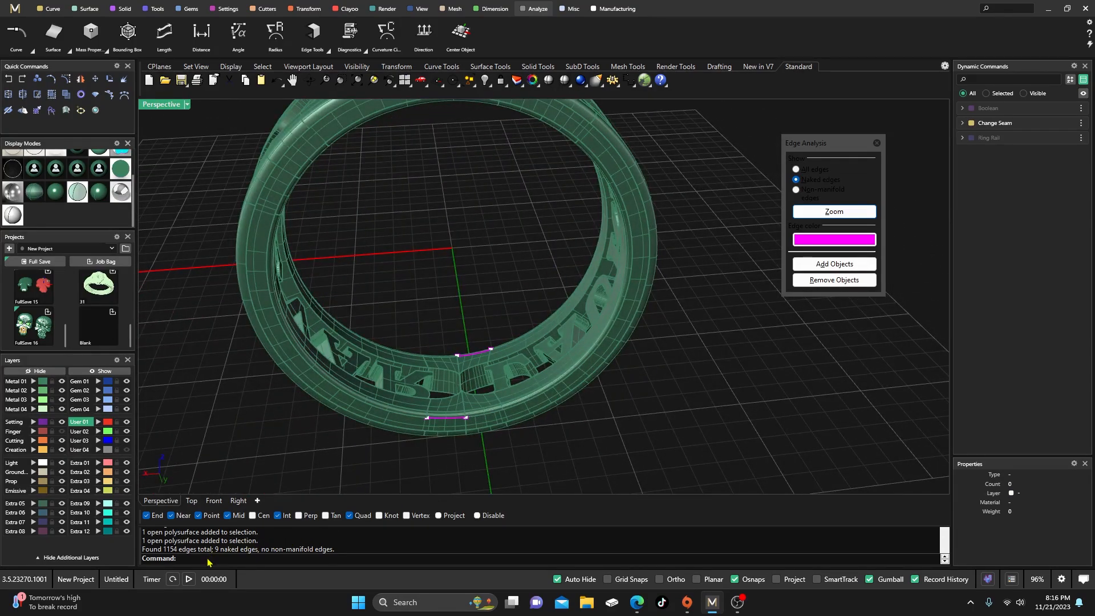
scroll(423, 411, "up", 6)
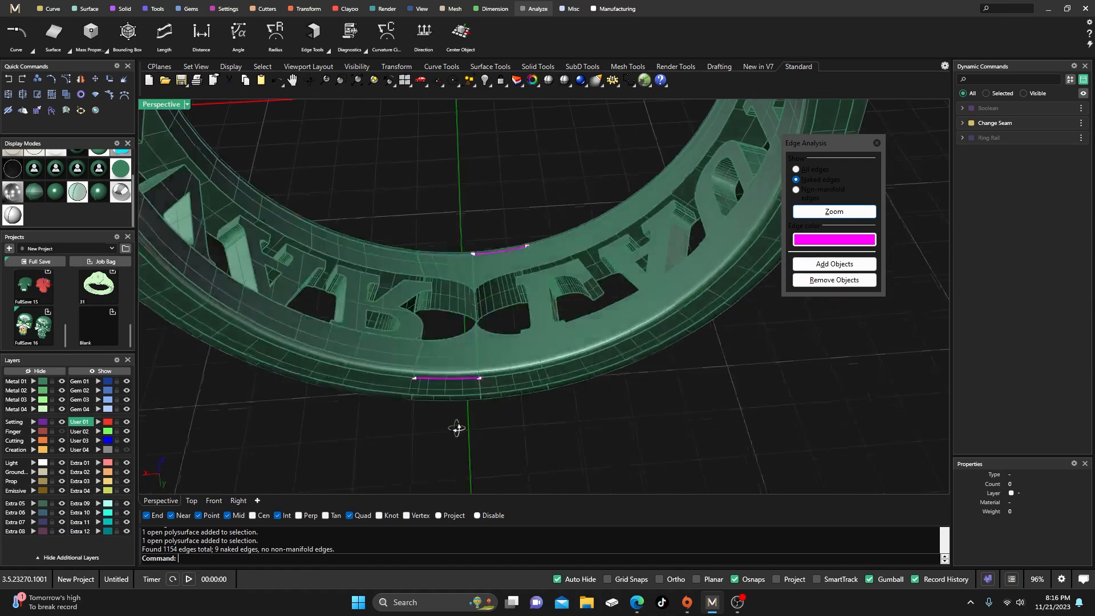
scroll(529, 173, "down", 4)
right_click_drag(502, 202, 488, 247)
scroll(487, 247, "up", 6)
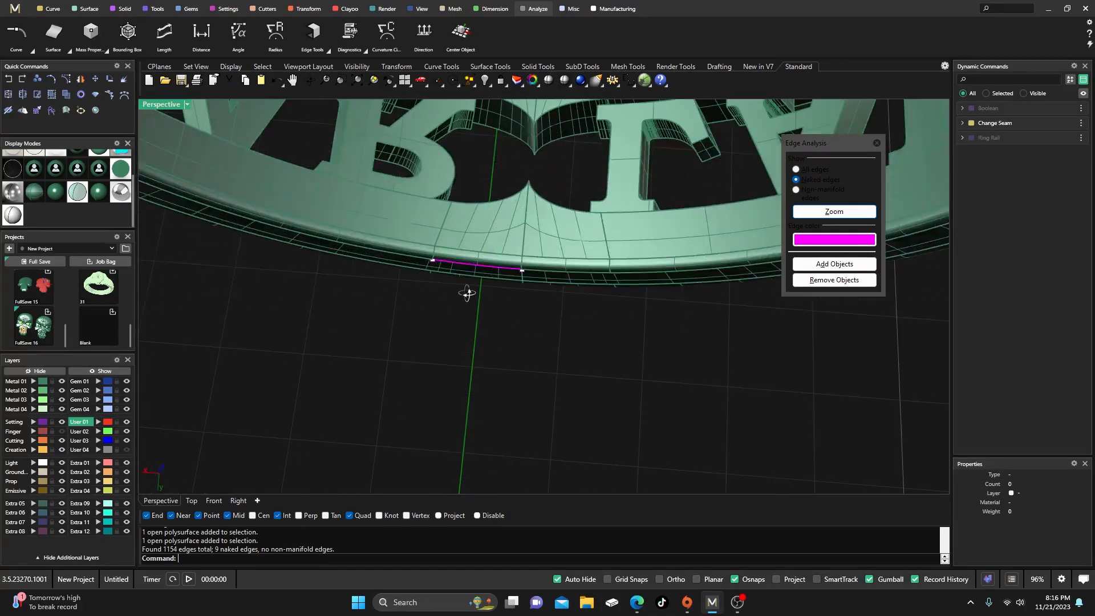
mouse_move(467, 291)
right_mouse_down()
mouse_move(495, 199)
mouse_move(482, 285)
right_mouse_up()
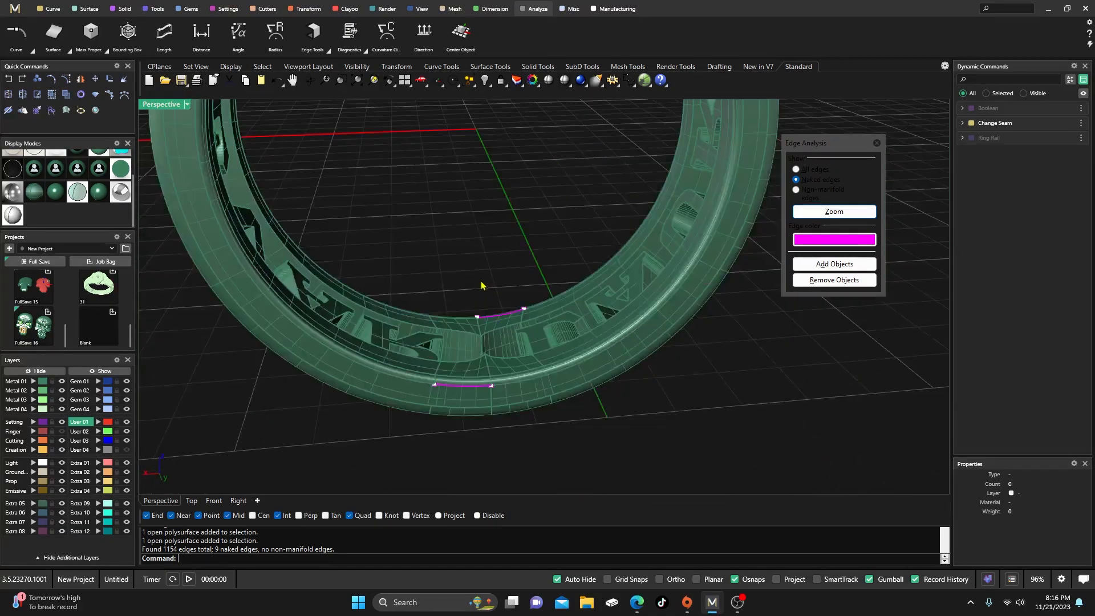
left_click(877, 143)
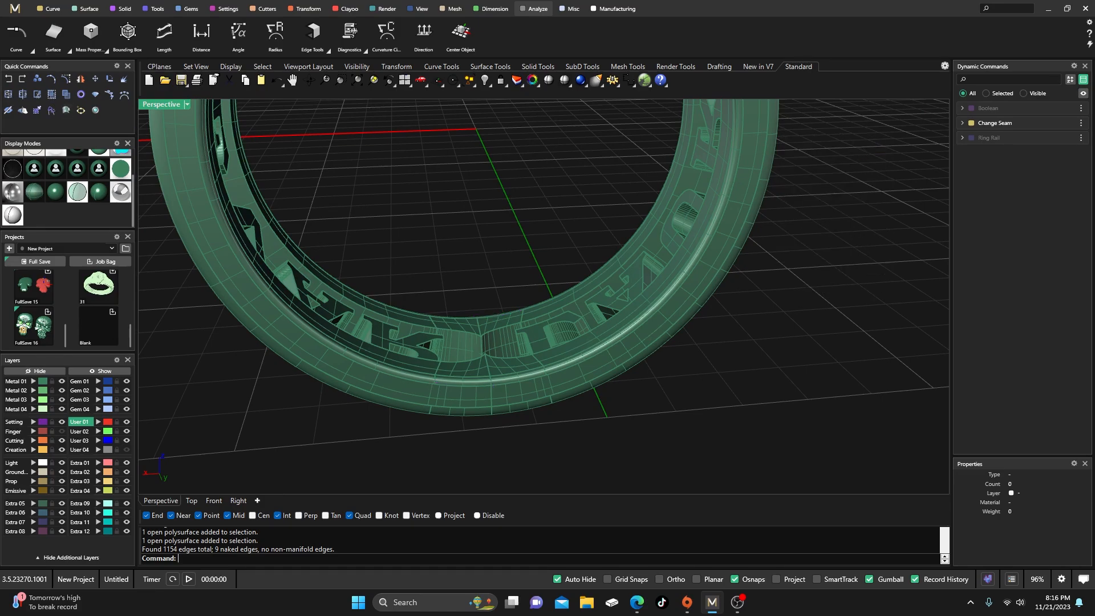
- Undo the edge blends on the inner and outer rims until the borders have sharp edges again
left_click(8, 80)
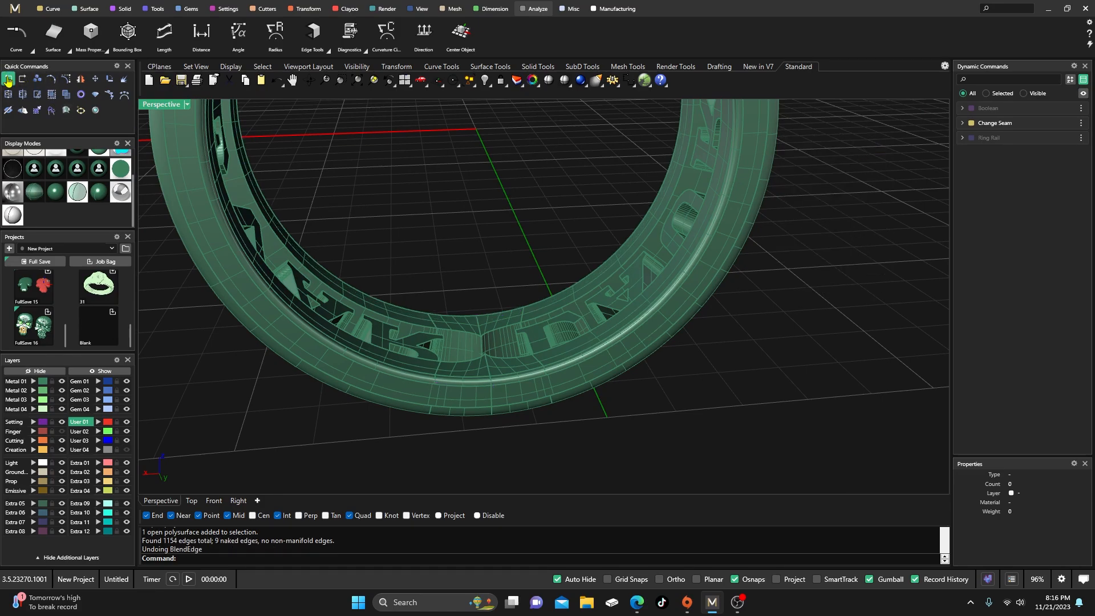
left_click(8, 80)
left_click(9, 81)
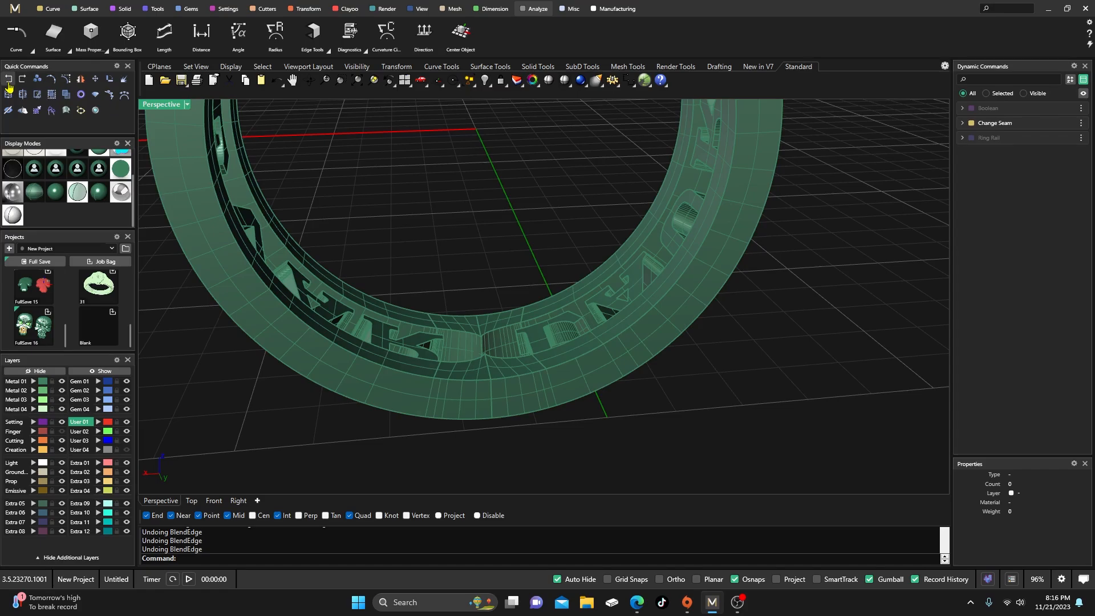
right_click_drag(554, 243, 406, 186)
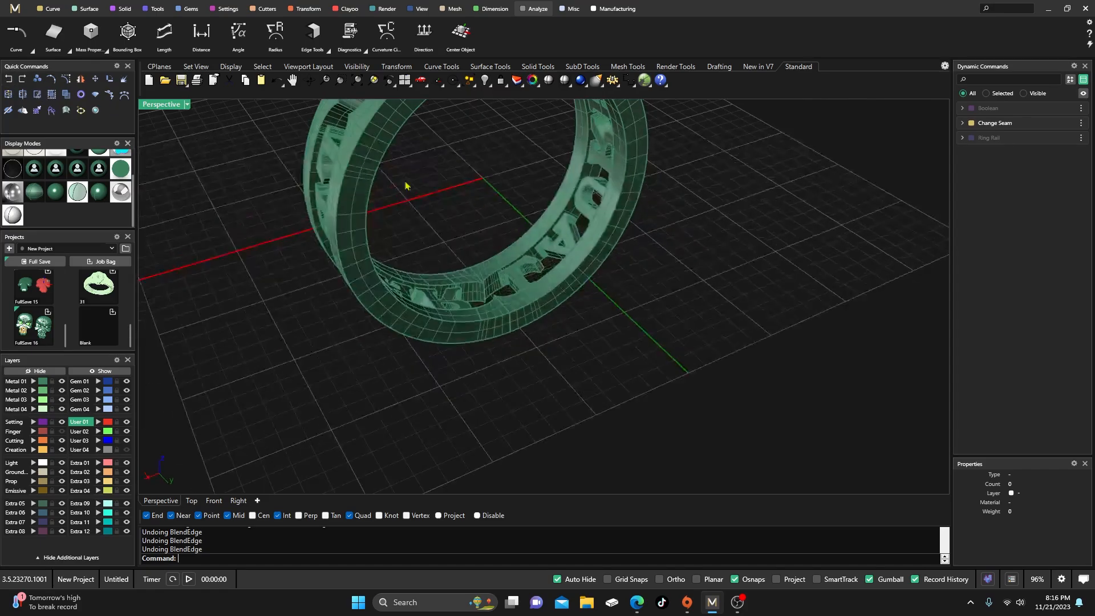
- Start Blend Edge and select the full chain of inner rim edges around the finger opening on the near border
left_click(123, 8)
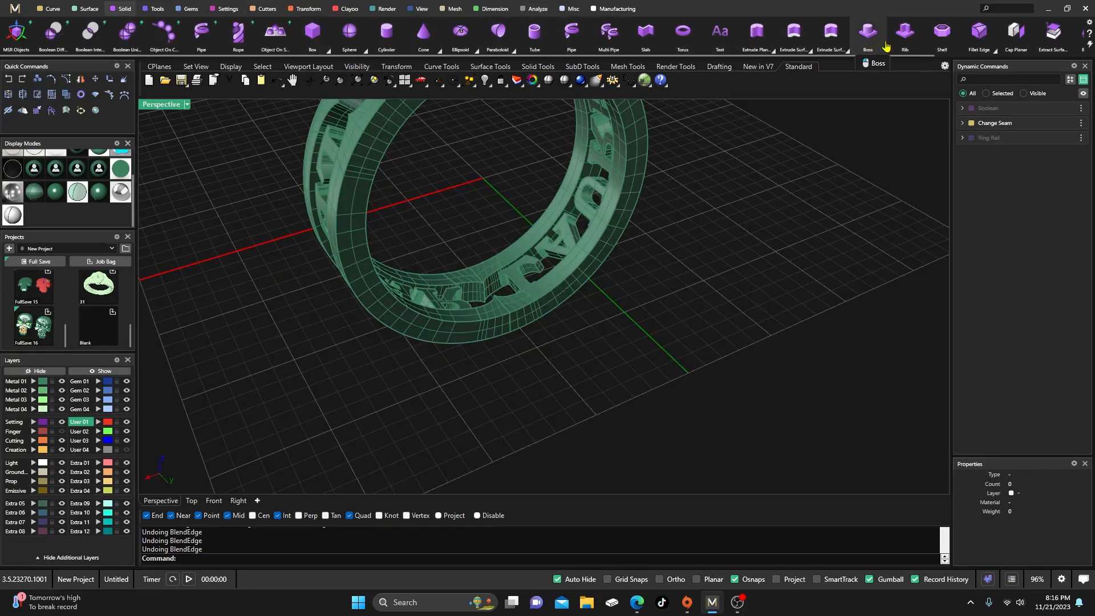
left_click(992, 49)
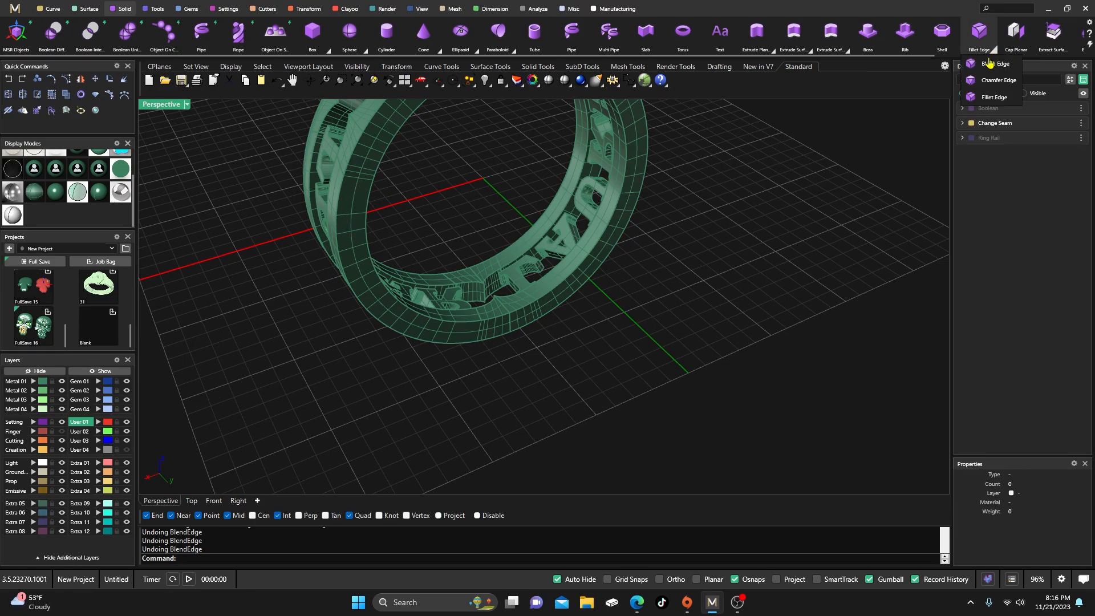
left_click(989, 63)
right_click_drag(491, 367, 421, 378)
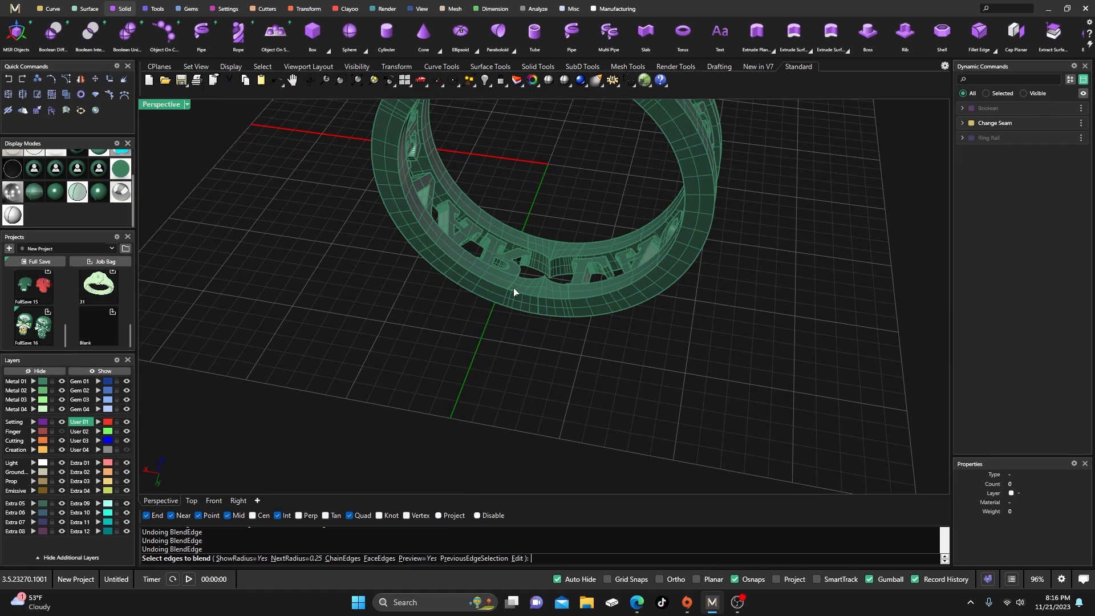
left_click(338, 558)
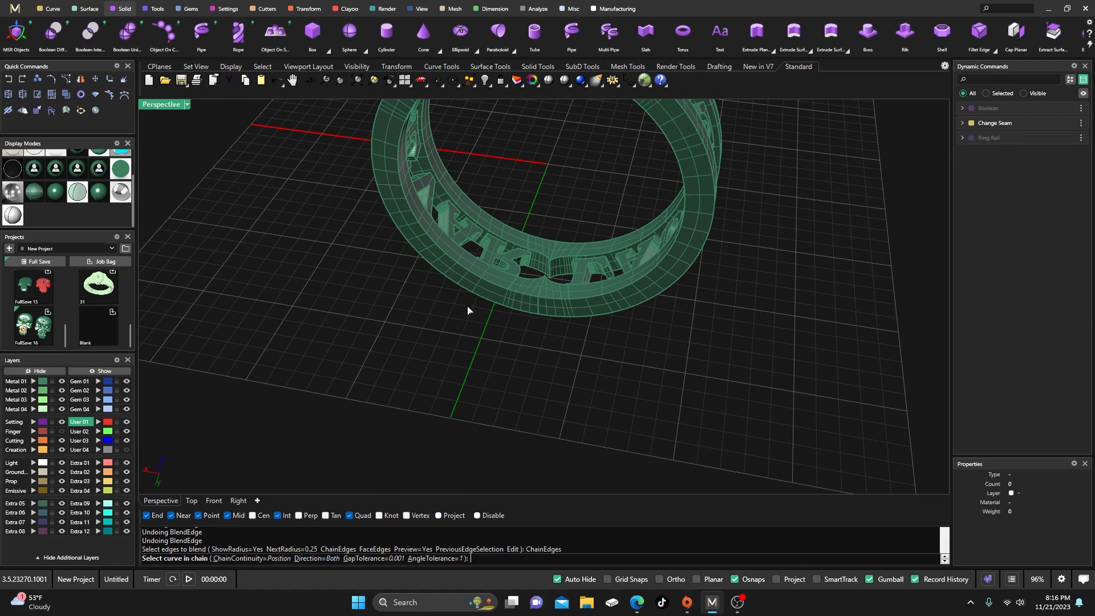
left_click(487, 282)
key("Return")
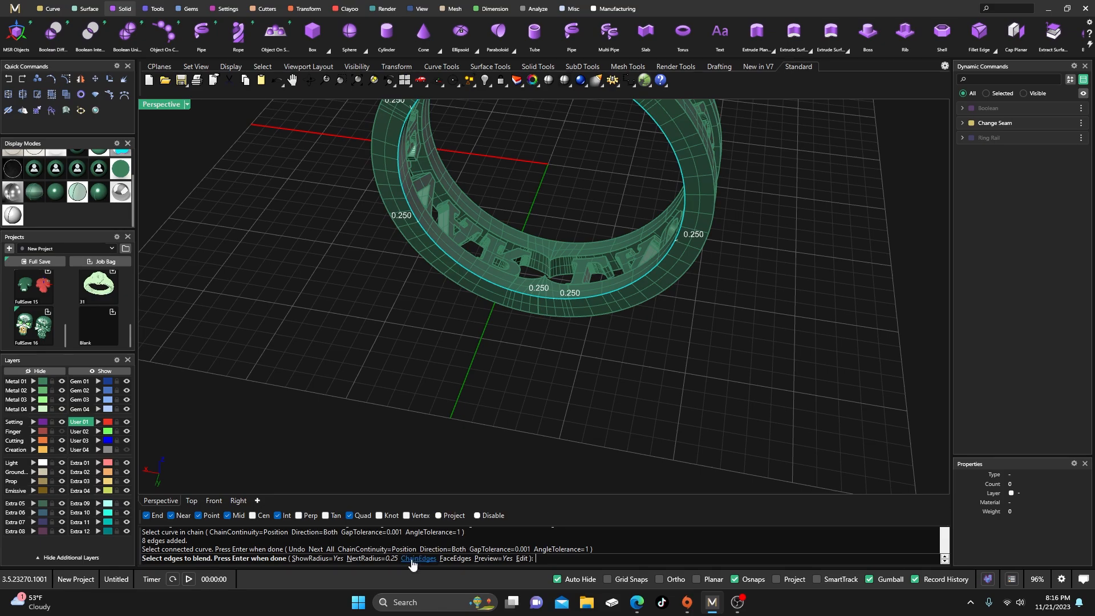
- Set the next blend radius to 0.1 and accept the selected inner rim edges
left_click(371, 559)
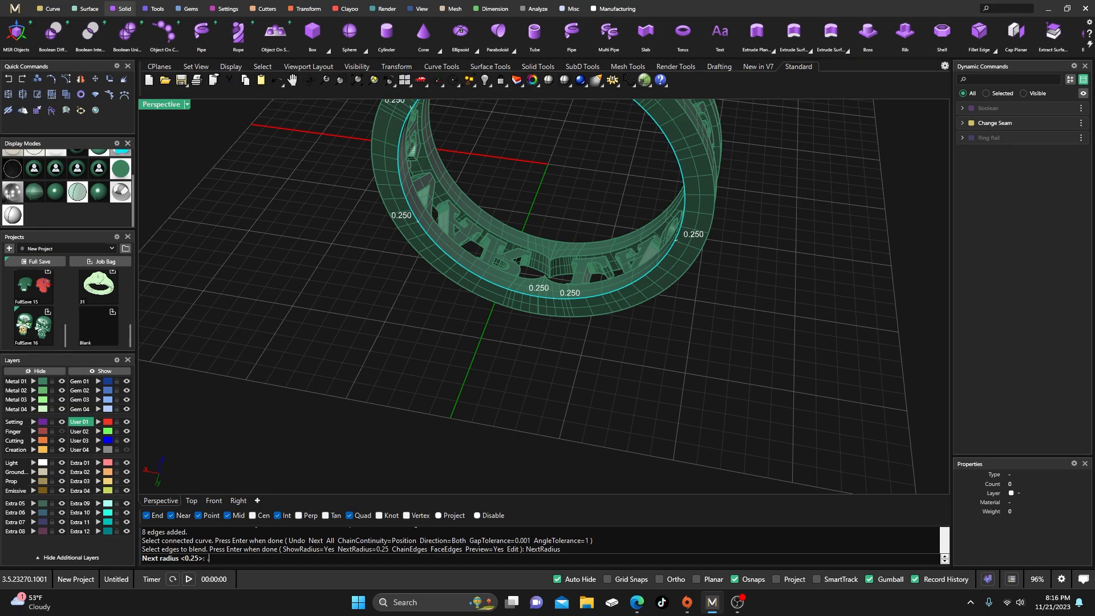
key("Return")
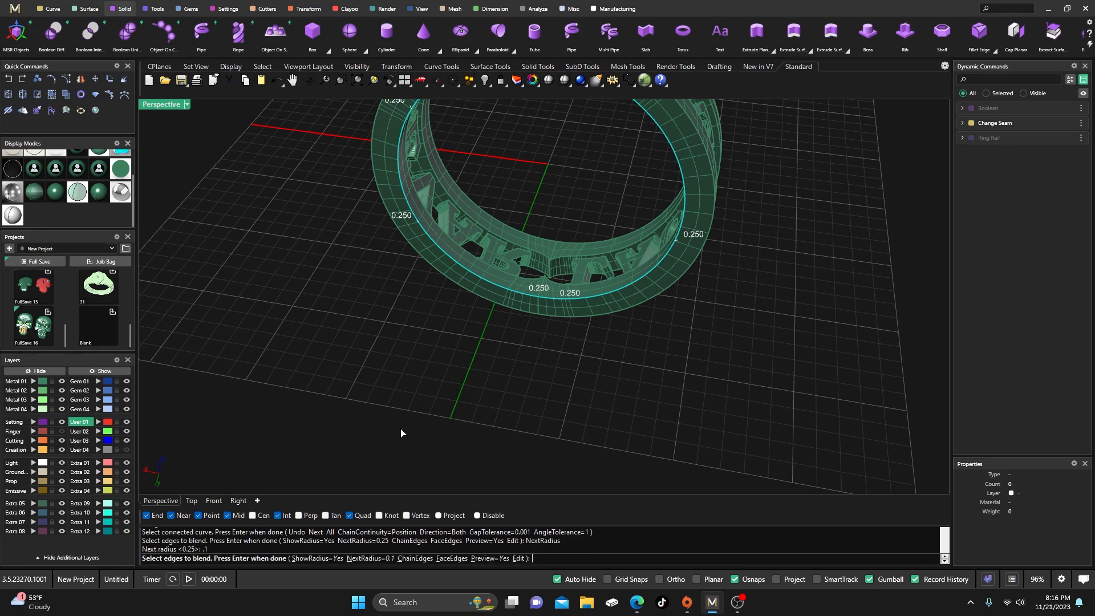
key("Return")
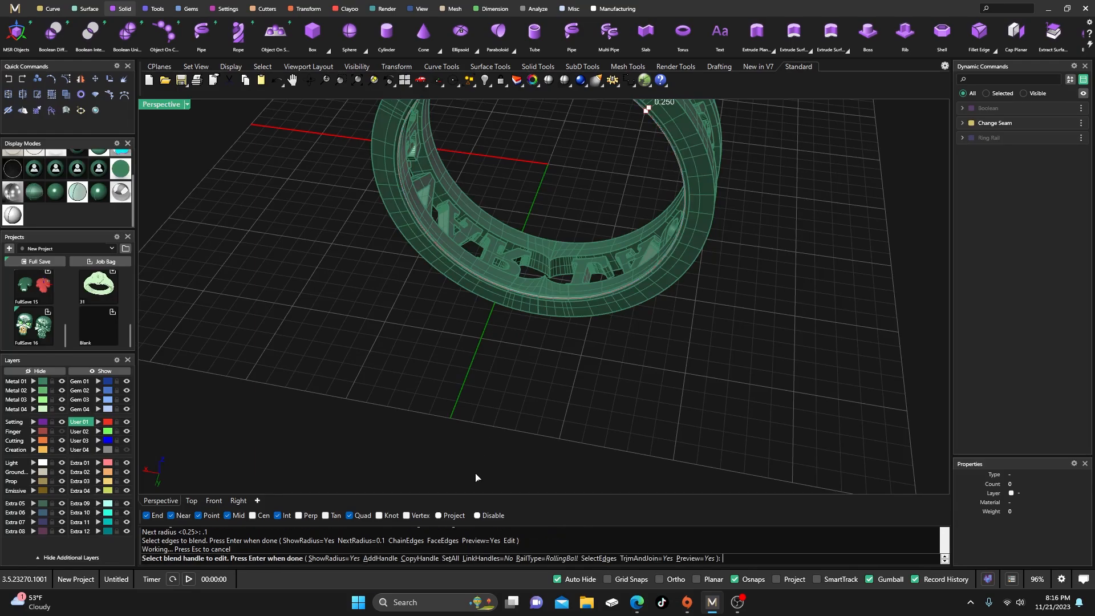
left_click(450, 559)
key("Return")
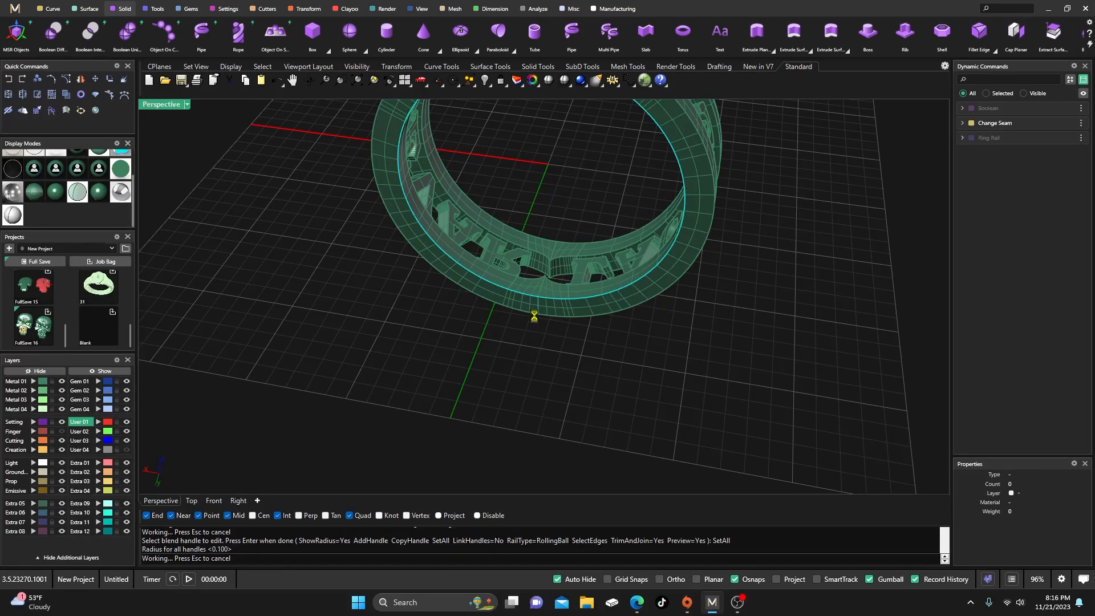
scroll(528, 297, "up", 5)
scroll(528, 297, "up", 6)
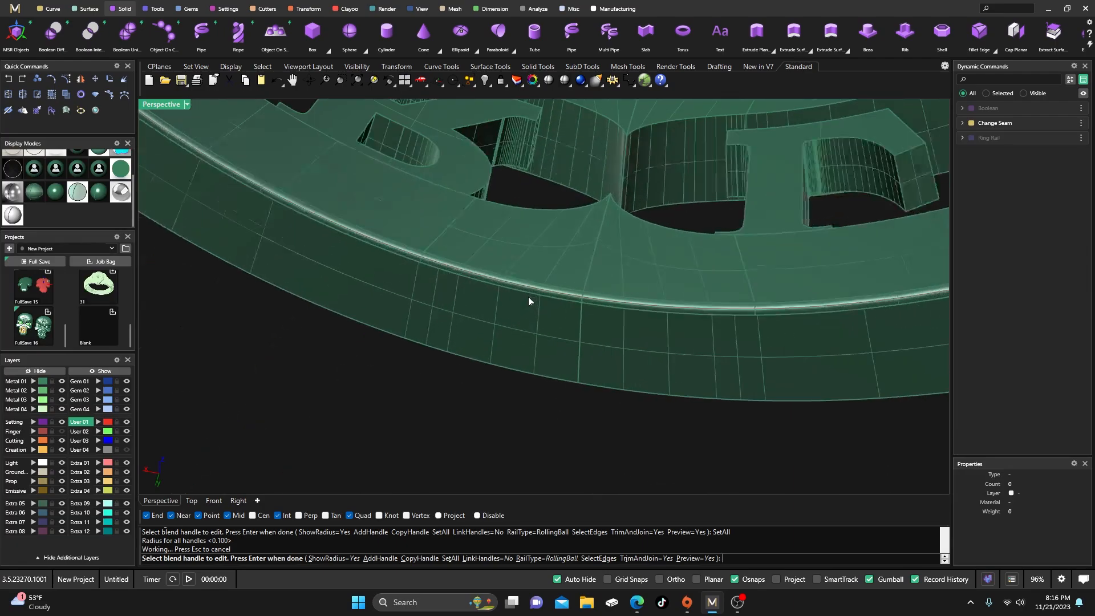
right_click_drag(540, 327, 496, 306)
left_click_drag(532, 350, 380, 361)
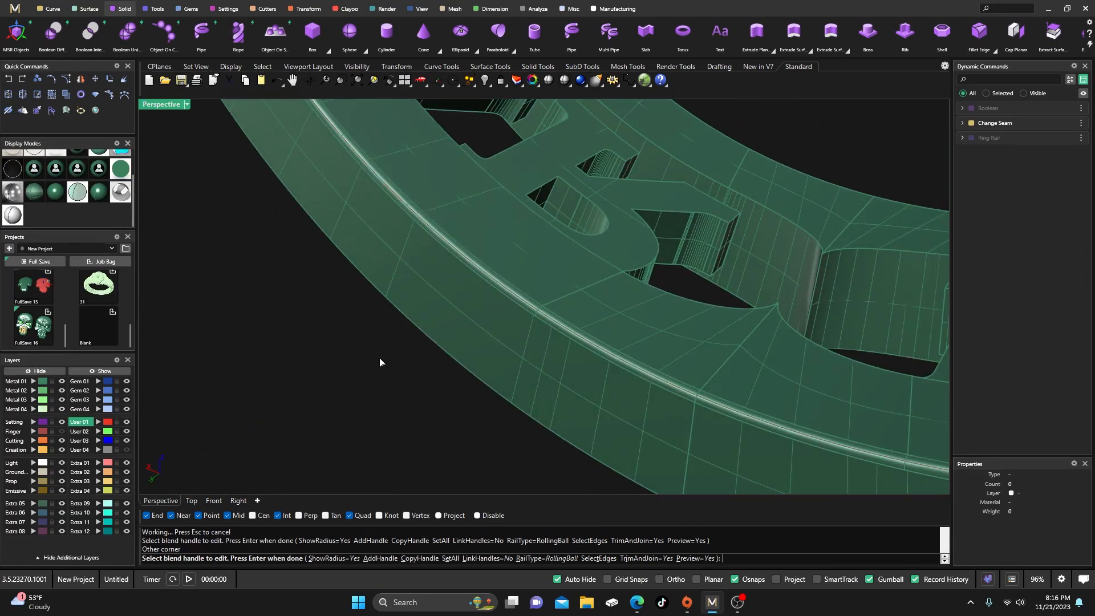
left_click_drag(512, 323, 386, 371)
key("Escape")
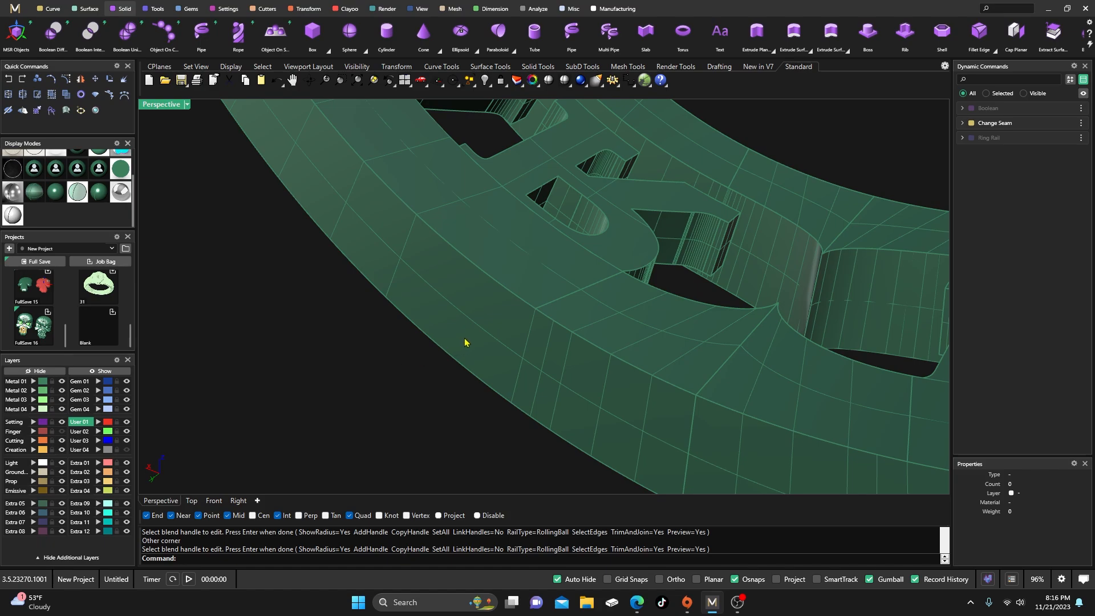
- Blend the full chain of near-border inner rim edges with radius 0.1 and check whether the ring is a closed polysurface
key("Return")
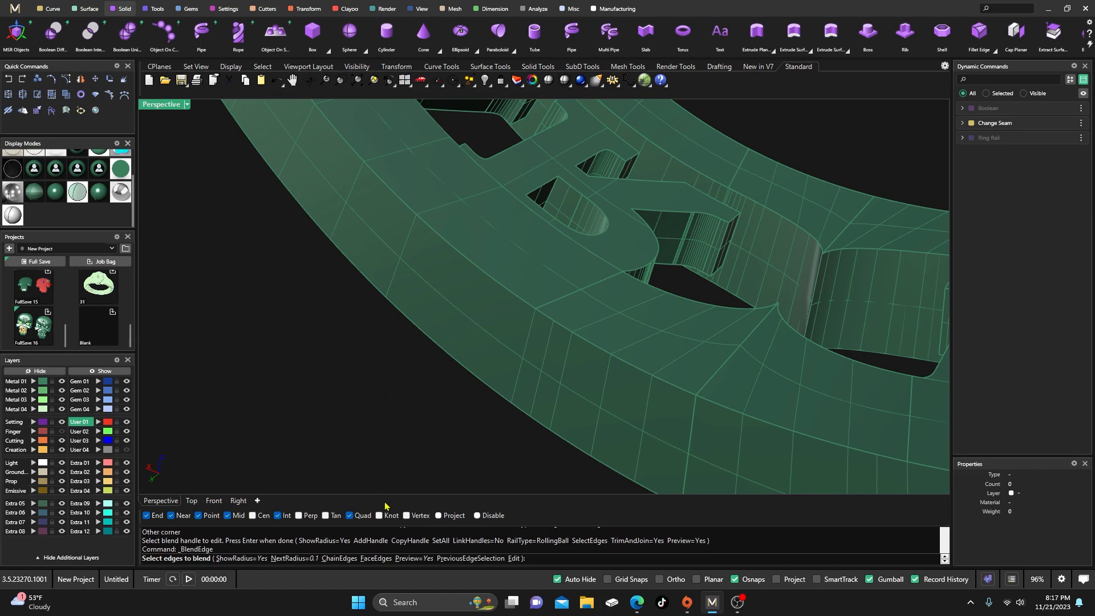
left_click(341, 558)
left_click(526, 310)
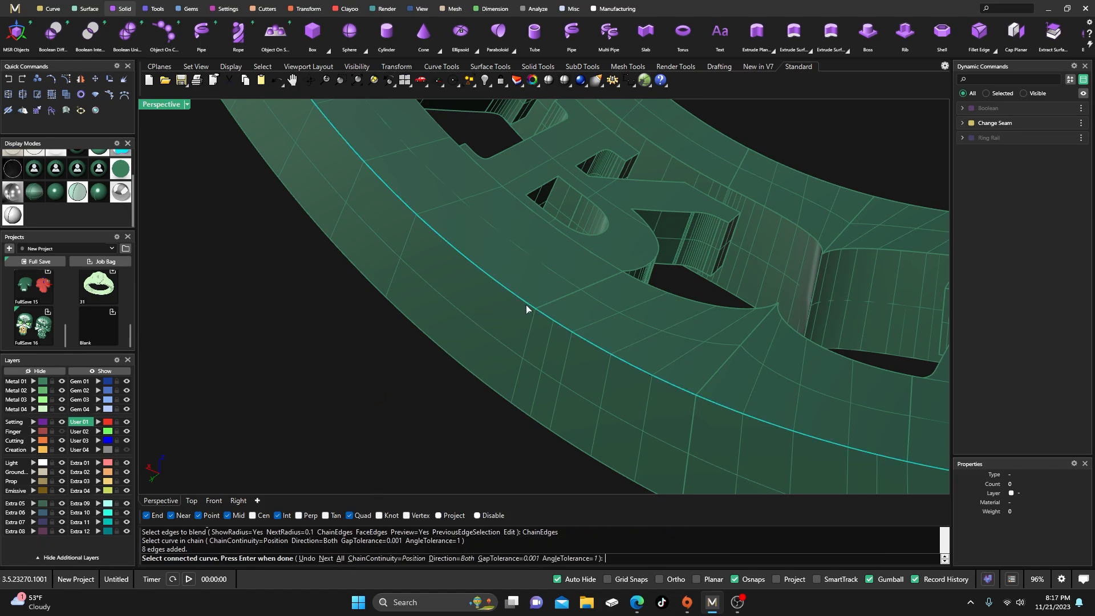
key("Return")
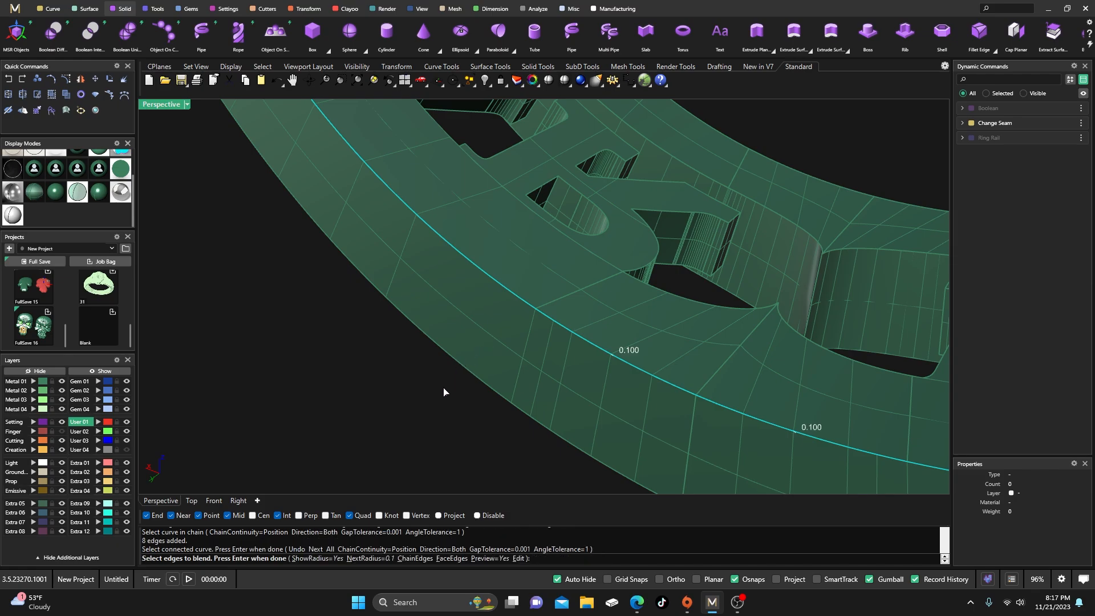
key("Return")
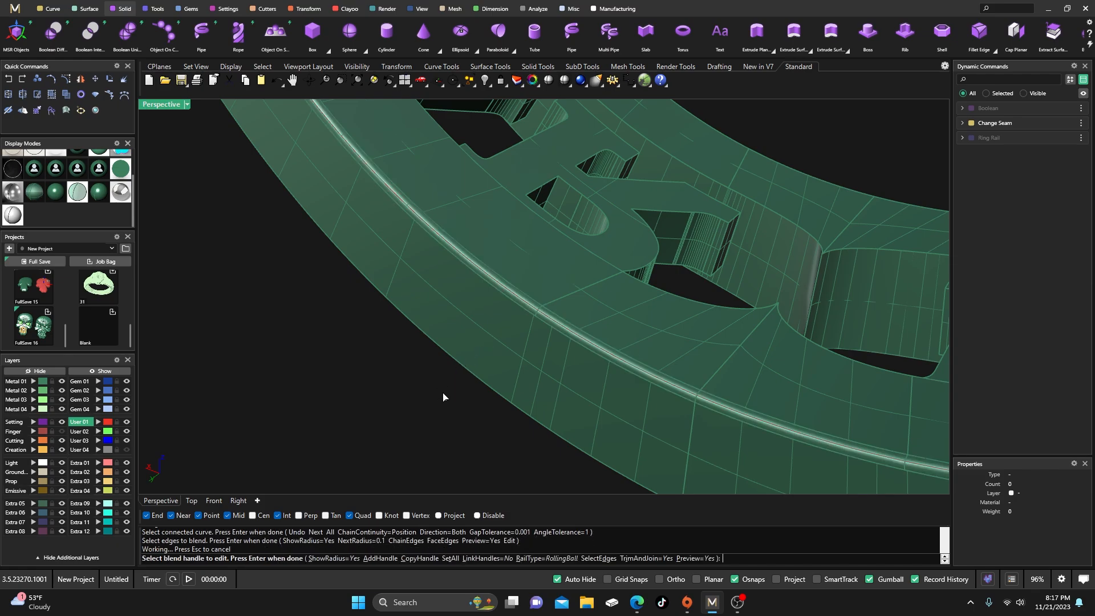
key("Return")
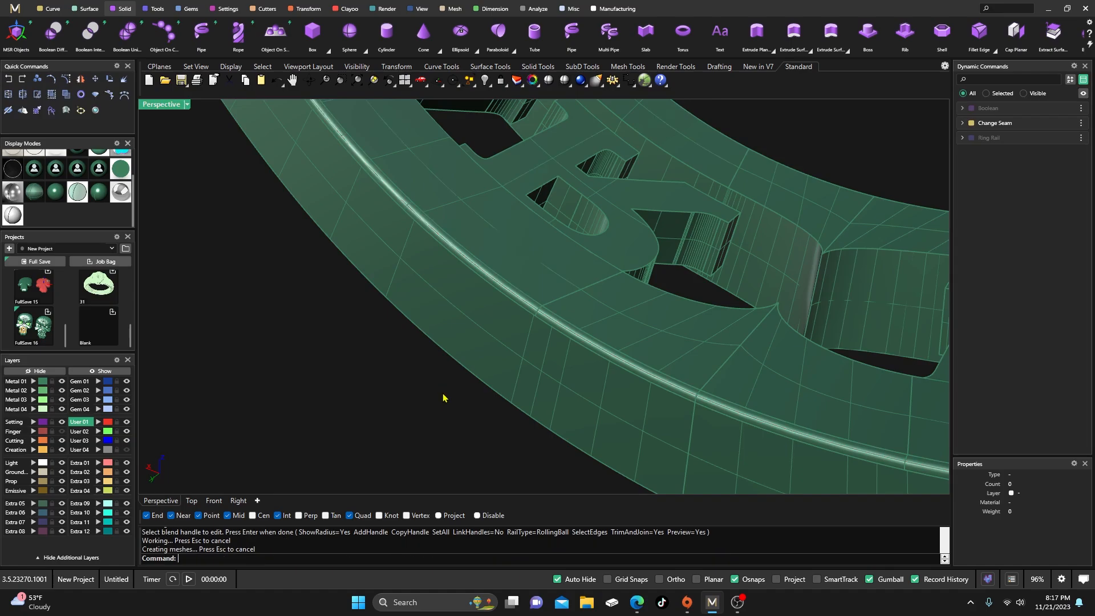
left_click(496, 339)
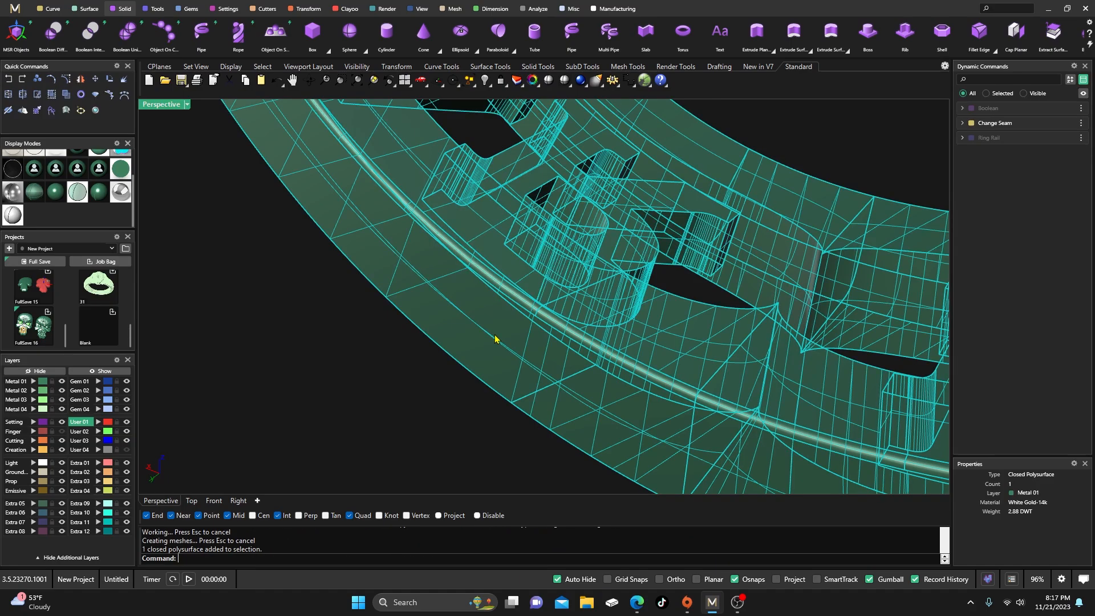
- Blend the full chain of inner rim edges on the opposite border of the ring with radius 0.1
scroll(372, 391, "down", 4)
right_click_drag(469, 391, 604, 297)
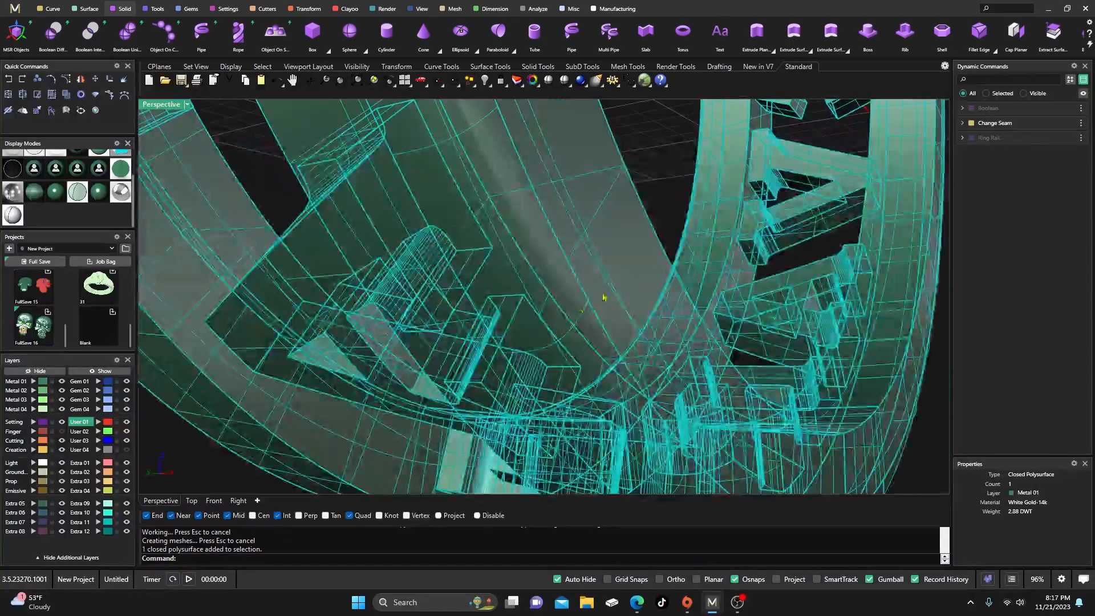
left_click(691, 154)
scroll(626, 190, "down", 2)
right_click_drag(623, 190, 563, 276)
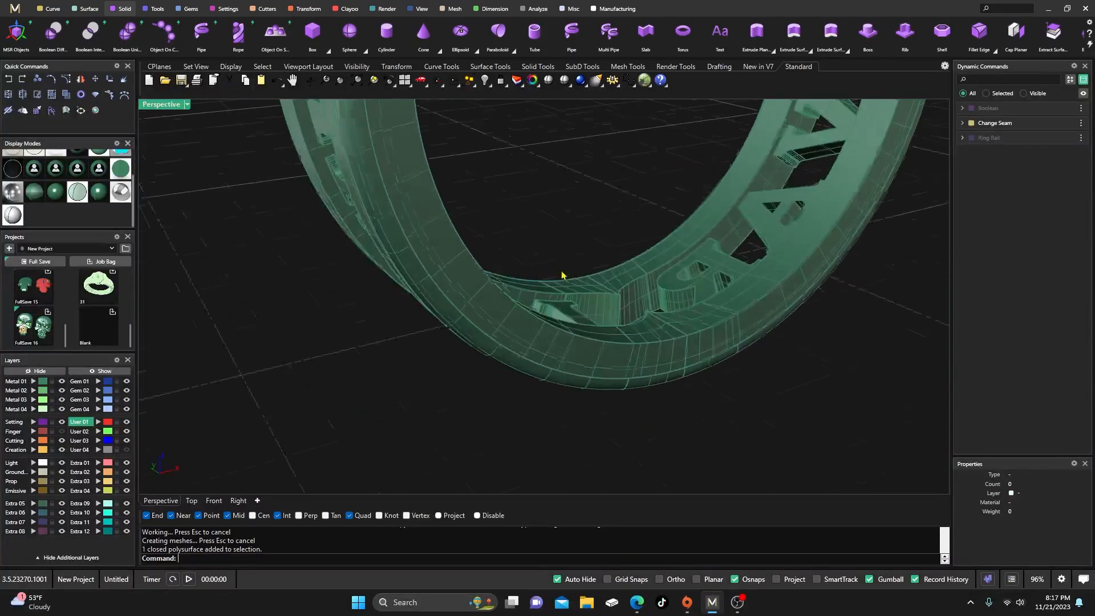
right_click(724, 410)
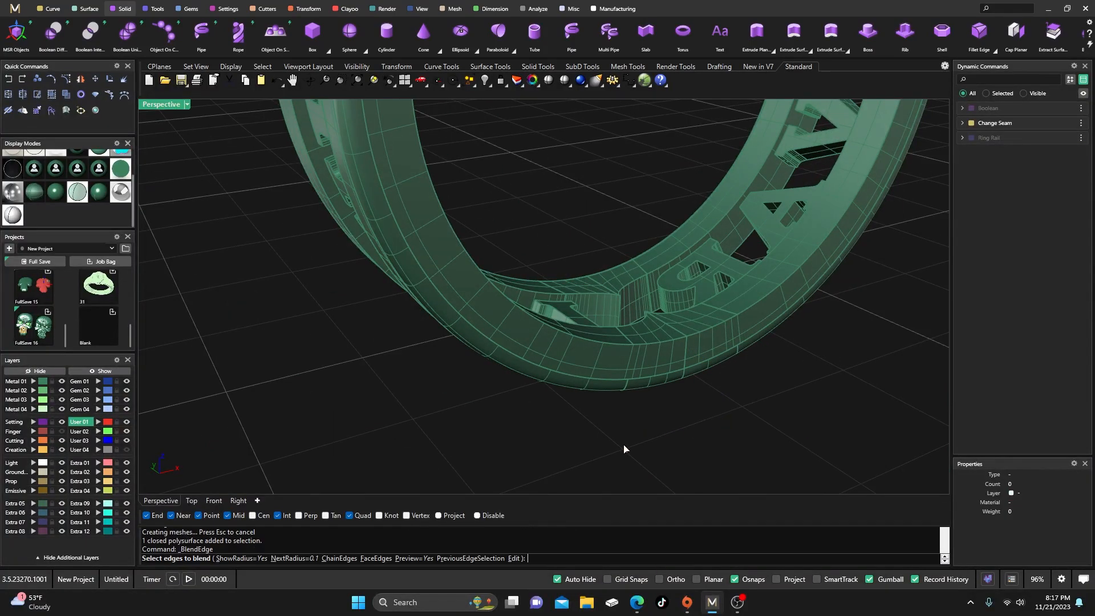
left_click(340, 558)
left_click(672, 346)
key("Return")
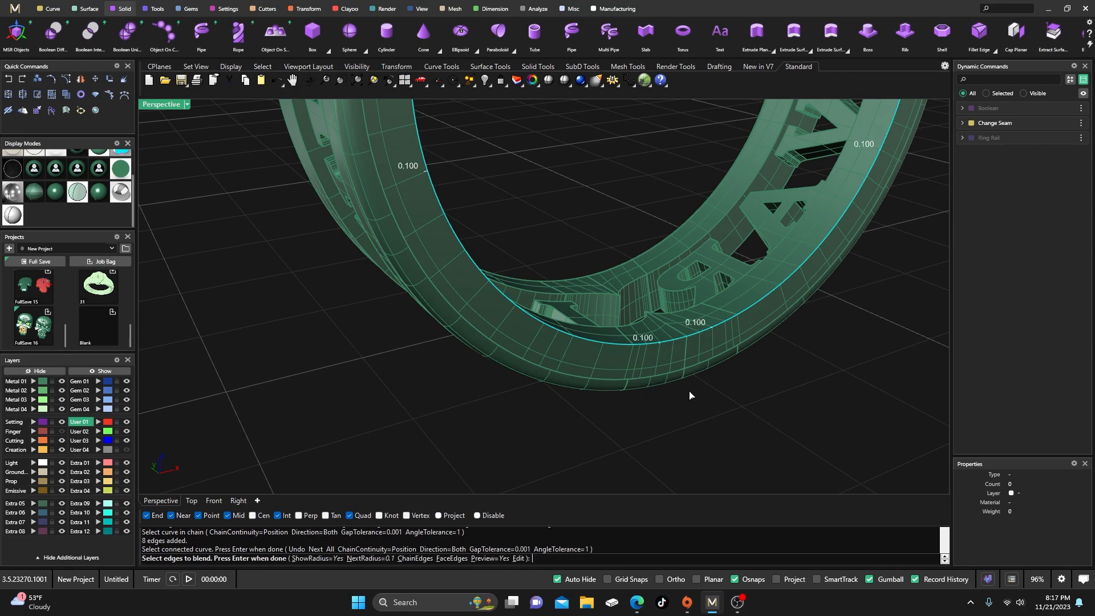
key("Return")
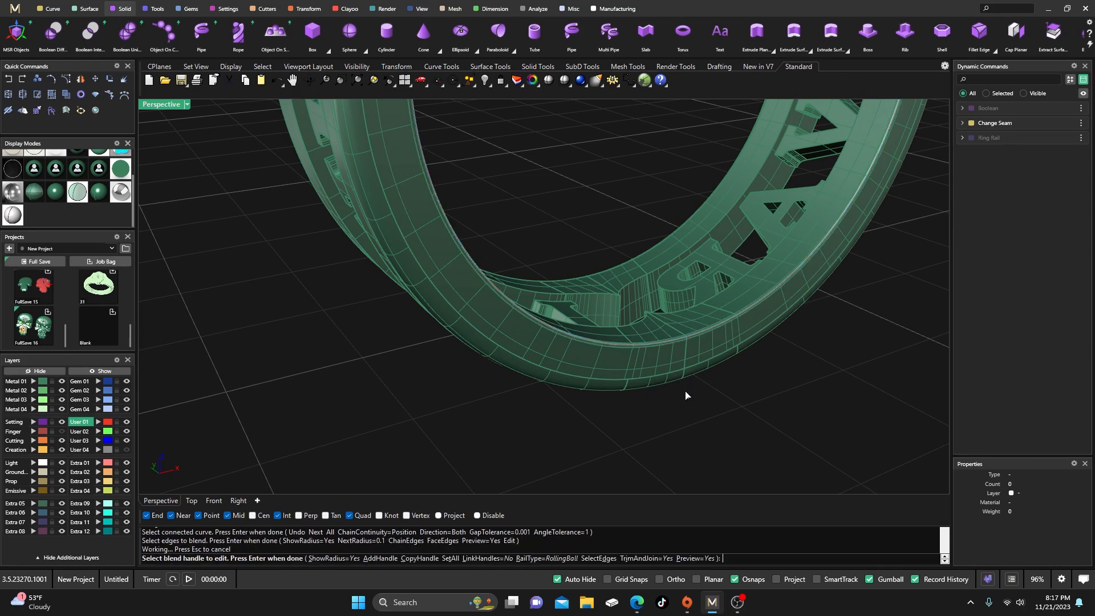
key("Return")
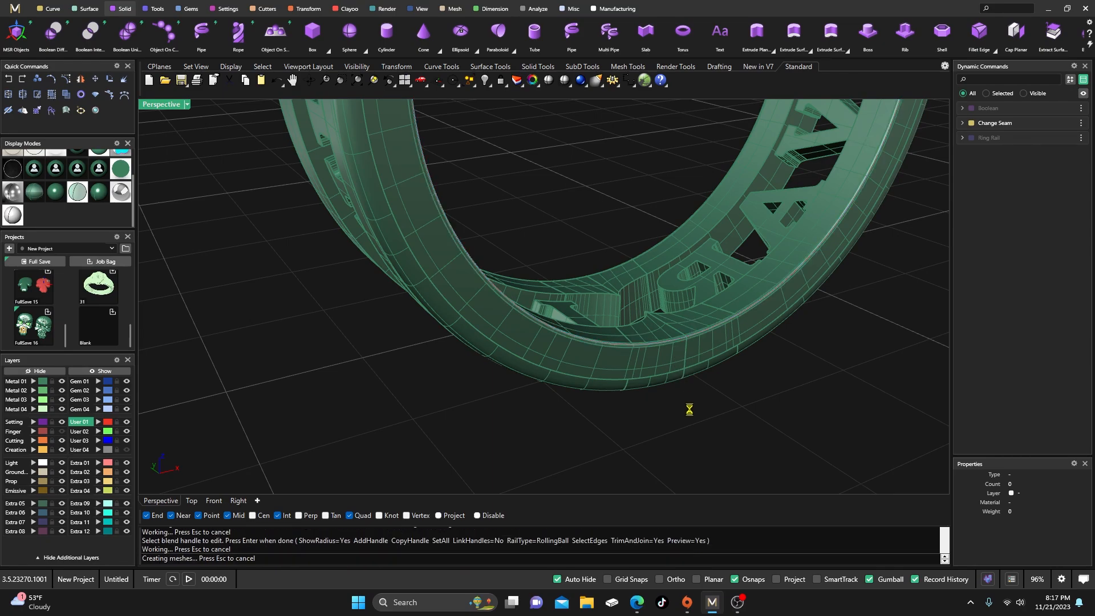
- Check whether the ring is a closed polysurface and examine the rounded inner rim up close and from outside
left_click(688, 363)
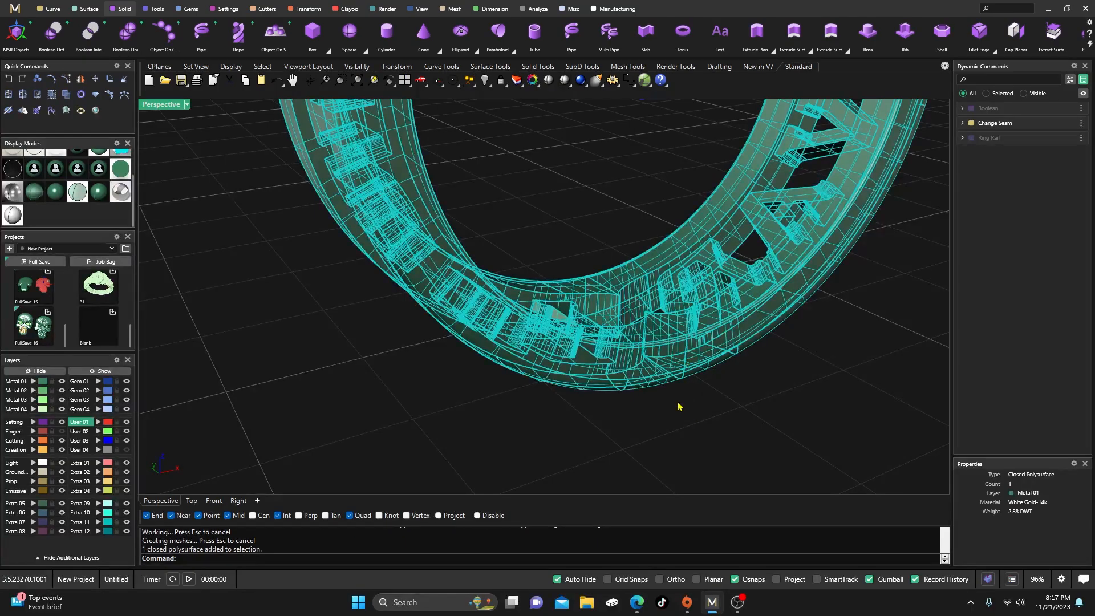
key("Escape")
scroll(547, 362, "down", 3)
scroll(611, 337, "up", 8)
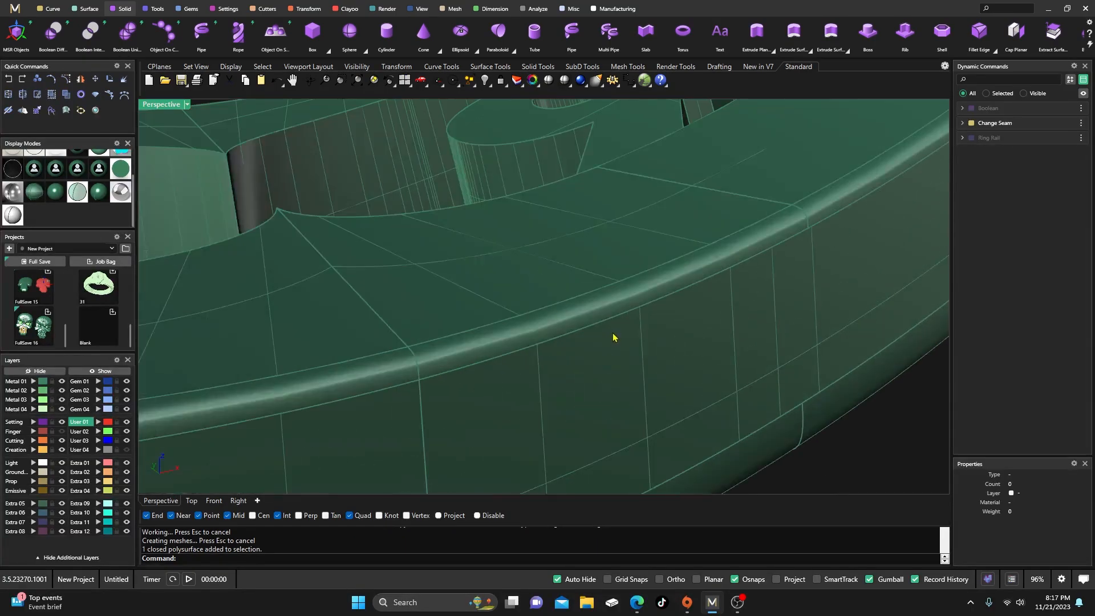
scroll(622, 328, "down", 5)
right_click_drag(649, 320, 494, 371)
scroll(545, 347, "down", 9)
scroll(491, 237, "up", 6)
scroll(507, 312, "down", 5)
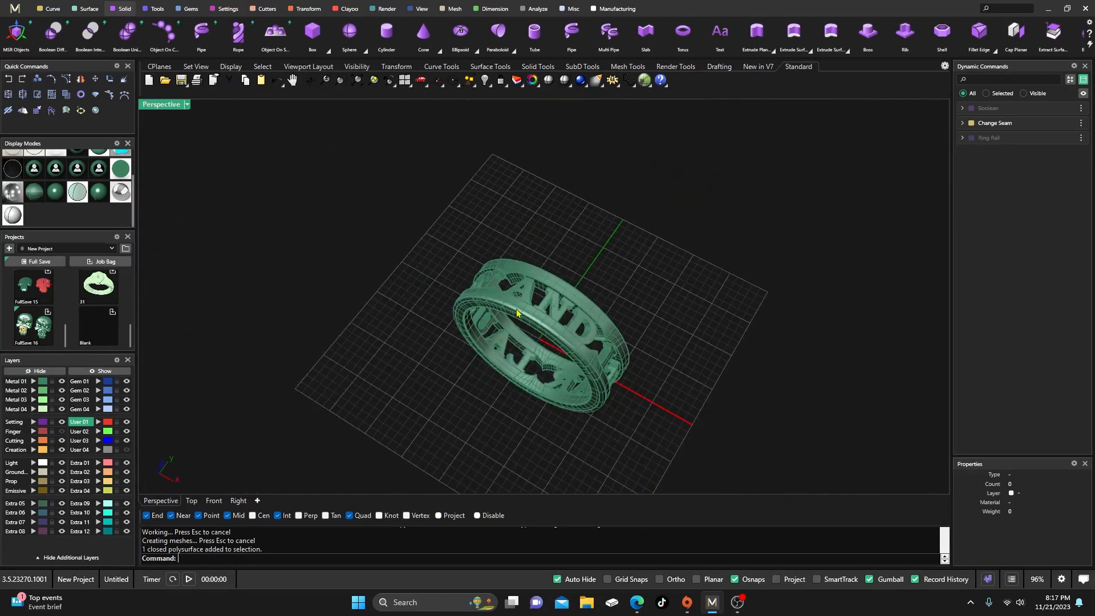
right_click_drag(519, 314, 526, 345)
- Switch the viewport to a shaded display without surface lines and examine the cut-out lettering and rims from several sides
left_click(45, 195)
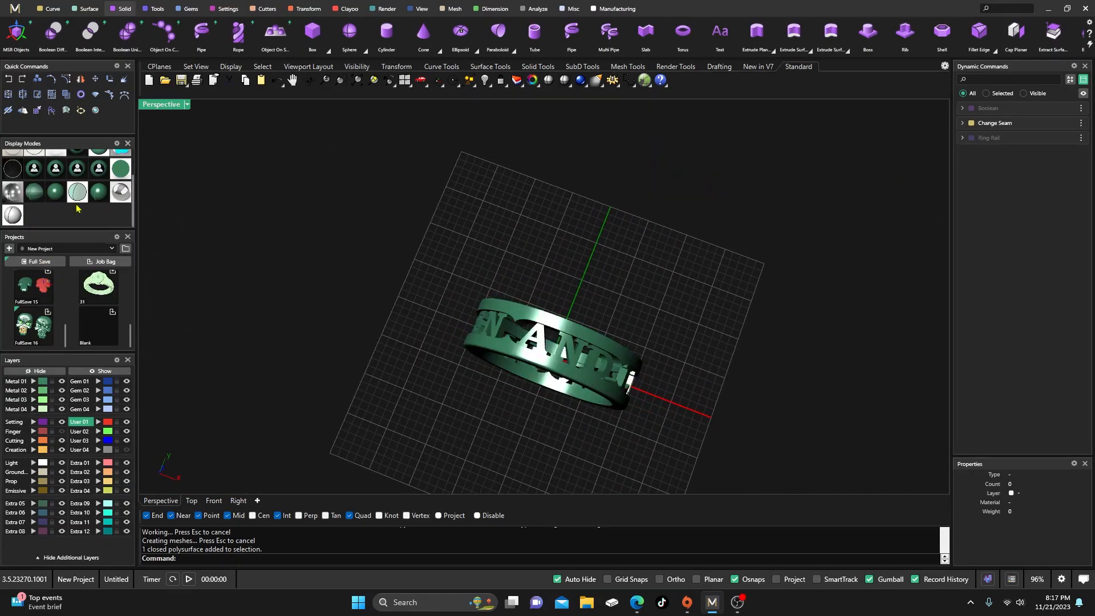
scroll(571, 292, "up", 6)
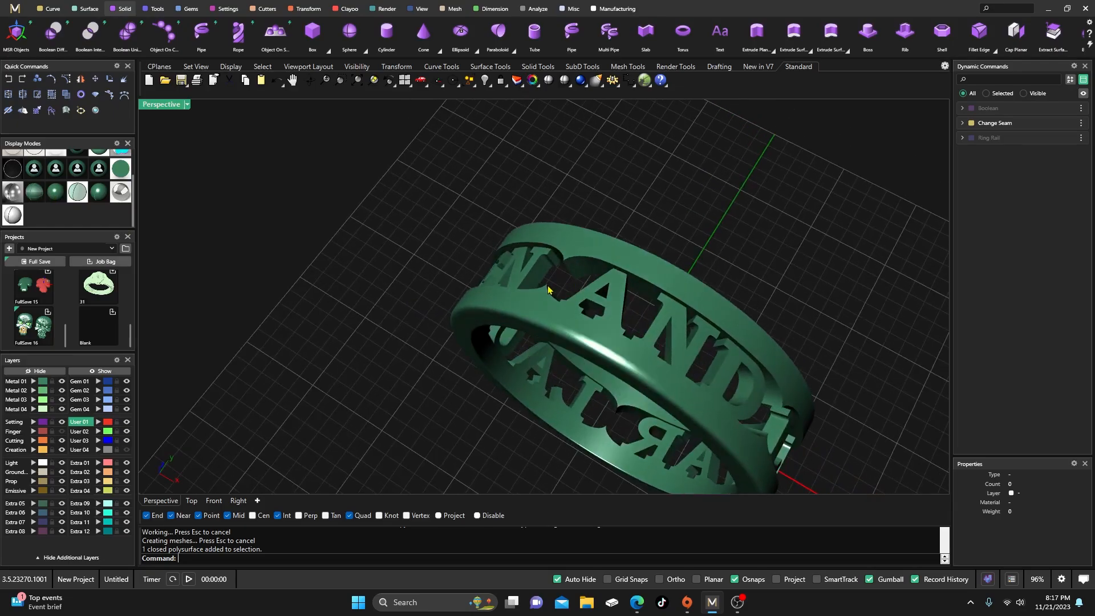
scroll(562, 278, "up", 4)
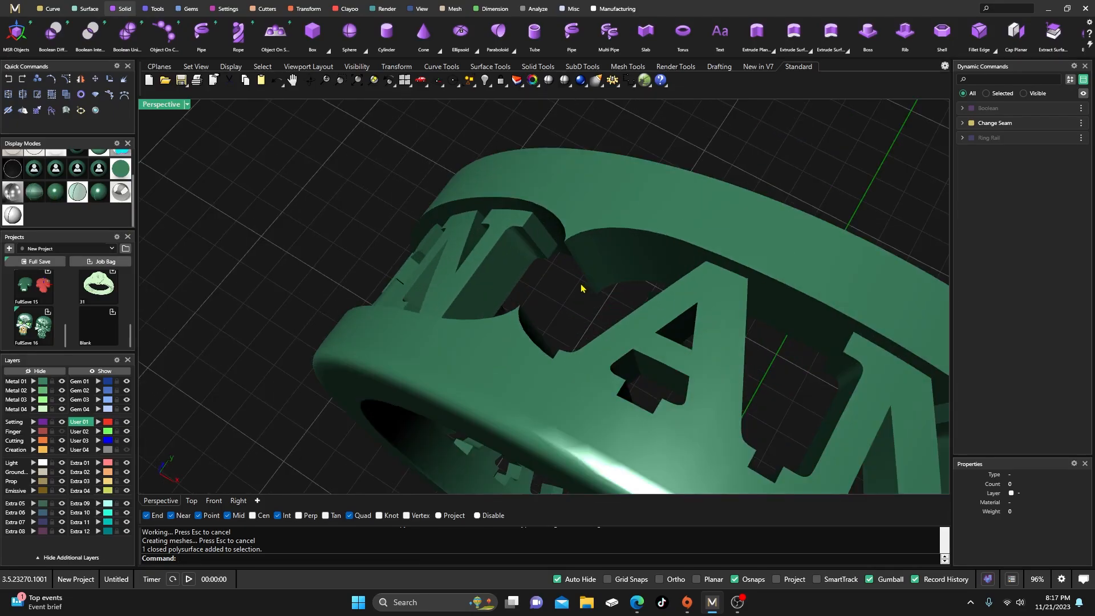
scroll(563, 252, "down", 6)
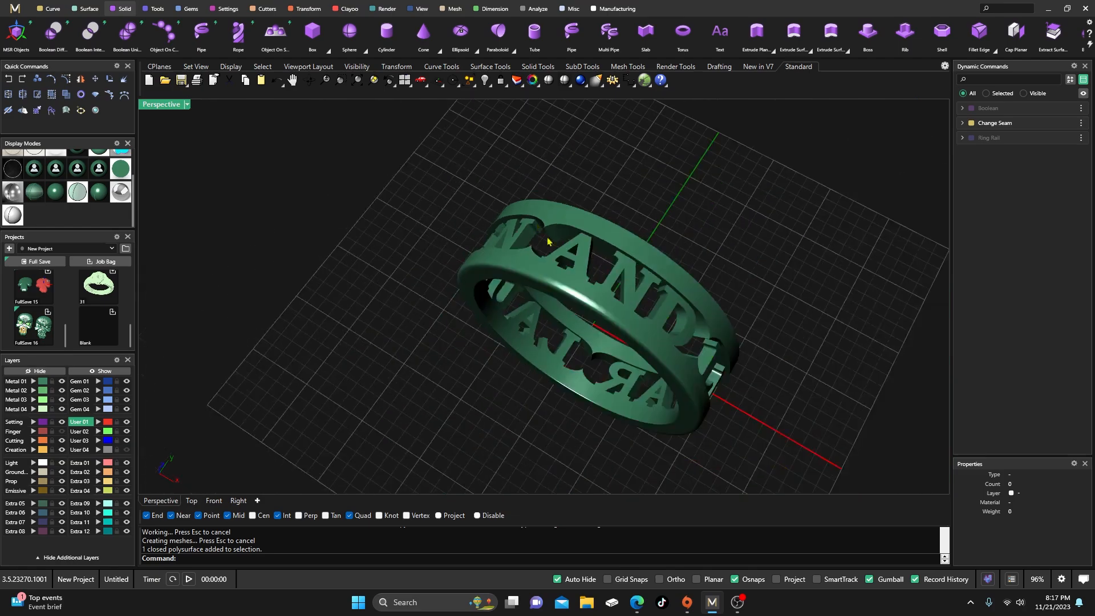
right_click_drag(594, 285, 572, 227)
scroll(564, 257, "up", 5)
scroll(564, 257, "down", 4)
right_click_drag(600, 298, 551, 291)
right_click_drag(542, 251, 537, 345)
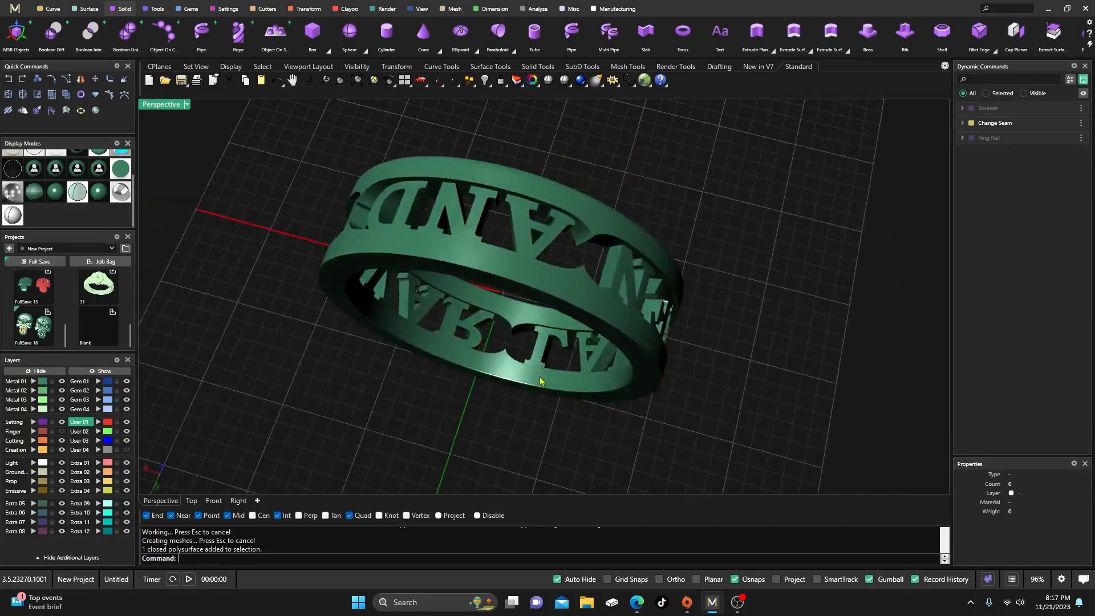